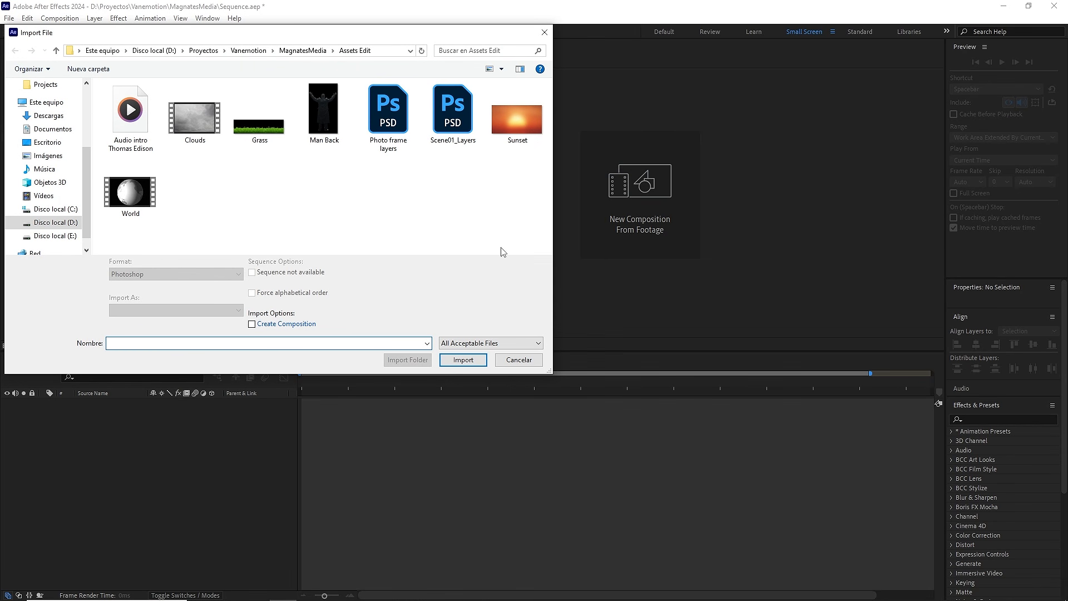
# Step: Import the intro audio, Clouds, Grass, Man Back, Sunset and World files from the Assets Edit folder, leaving out both PSD files
pyautogui.moveTo(528, 244); pyautogui.dragTo(103, 83)
pyautogui.keyDown('ctrl'); pyautogui.click(389, 111); pyautogui.keyUp('ctrl')
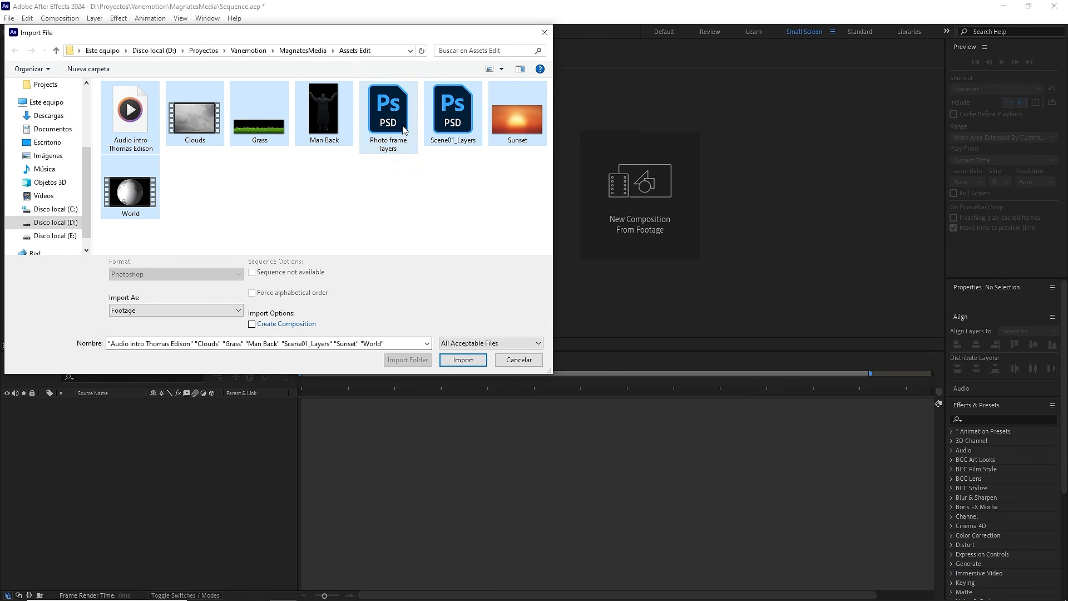
pyautogui.keyDown('ctrl'); pyautogui.click(451, 111); pyautogui.keyUp('ctrl')
pyautogui.click(478, 360)
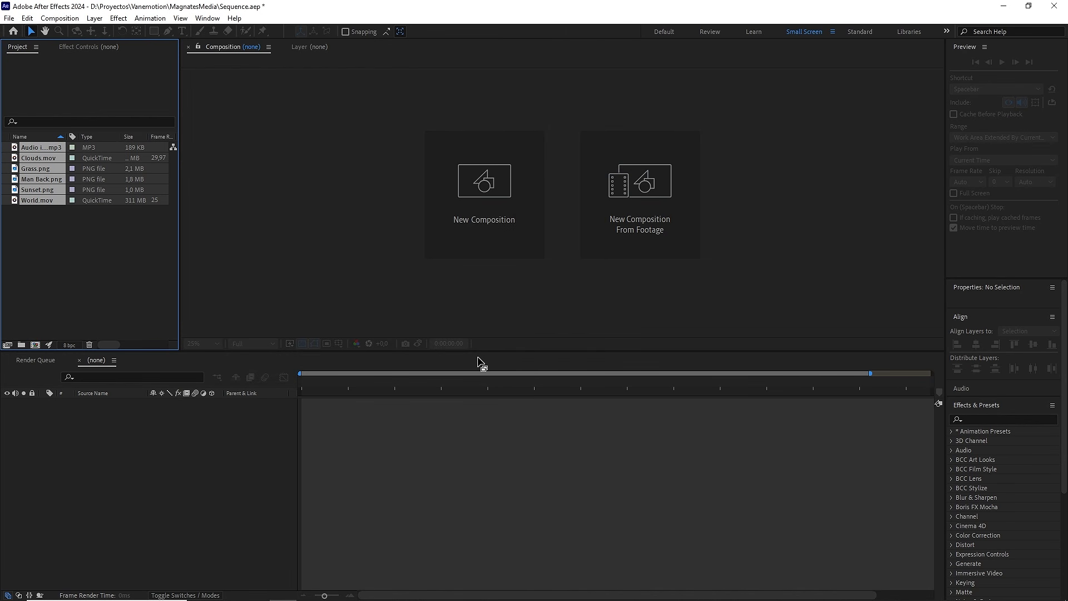
# Step: Import the Photo frame layers PSD as a Composition with editable layer styles
pyautogui.click(10, 18)
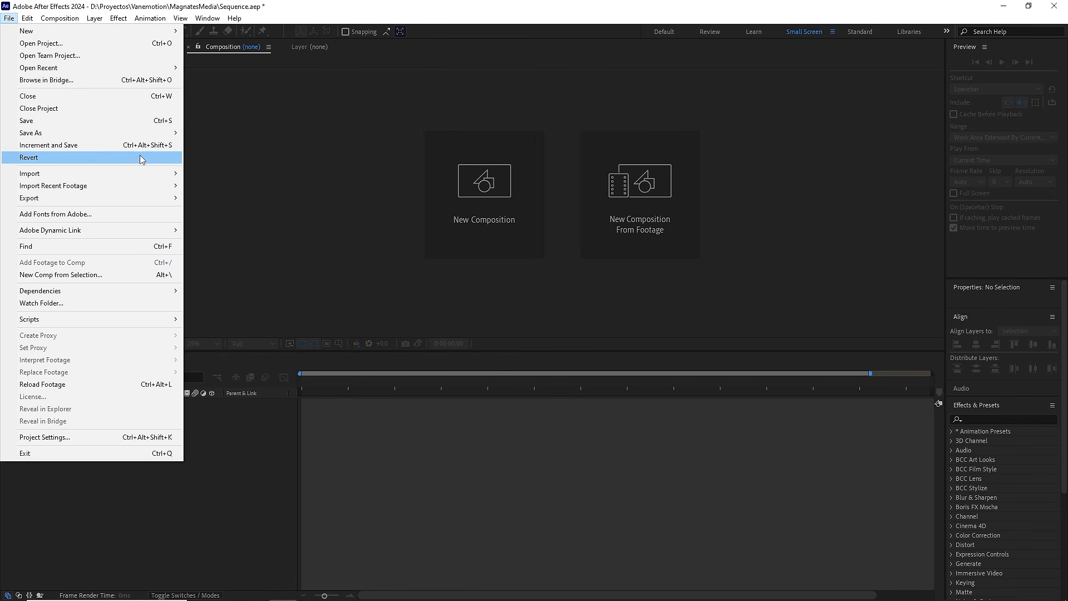
pyautogui.moveTo(146, 173)
pyautogui.click(193, 176)
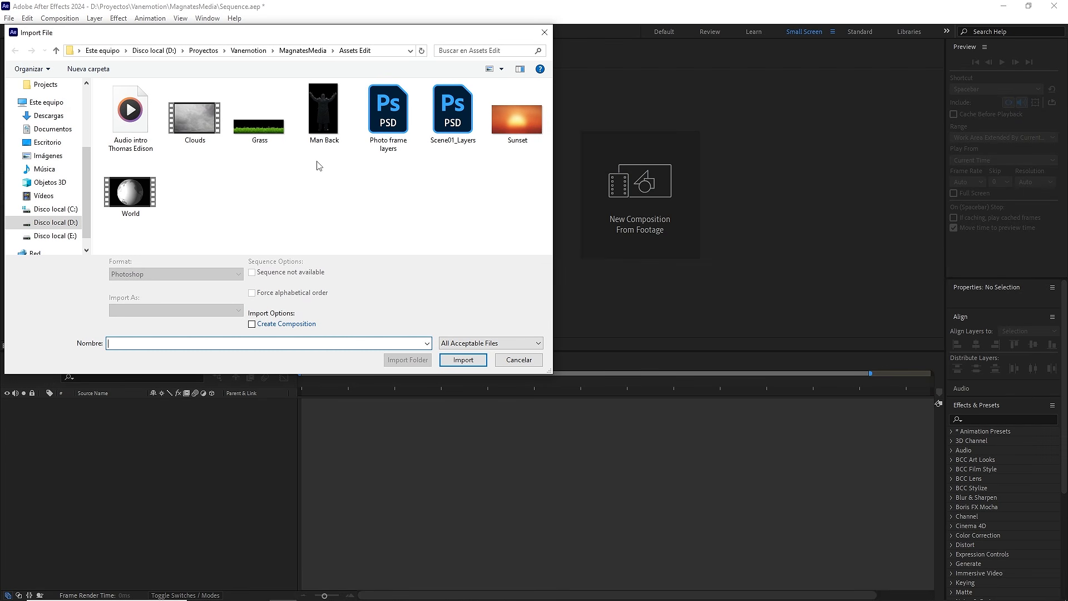
pyautogui.click(389, 114)
pyautogui.click(463, 355)
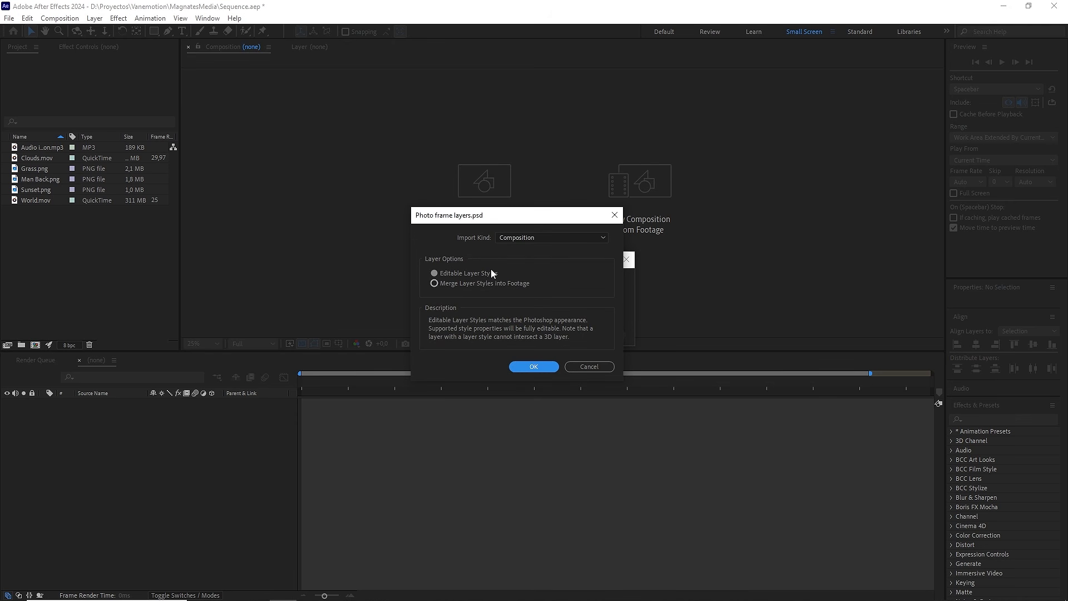
pyautogui.click(512, 238)
pyautogui.click(517, 263)
pyautogui.click(525, 367)
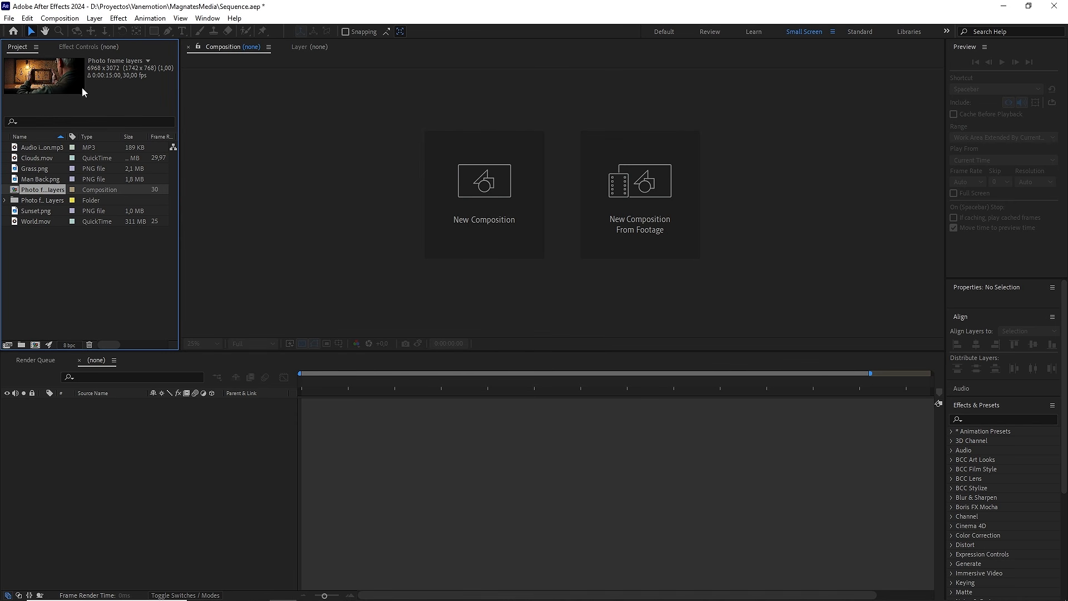
# Step: Import the Scene01_Layers PSD as a Composition with Editable Layer Styles
pyautogui.click(9, 17)
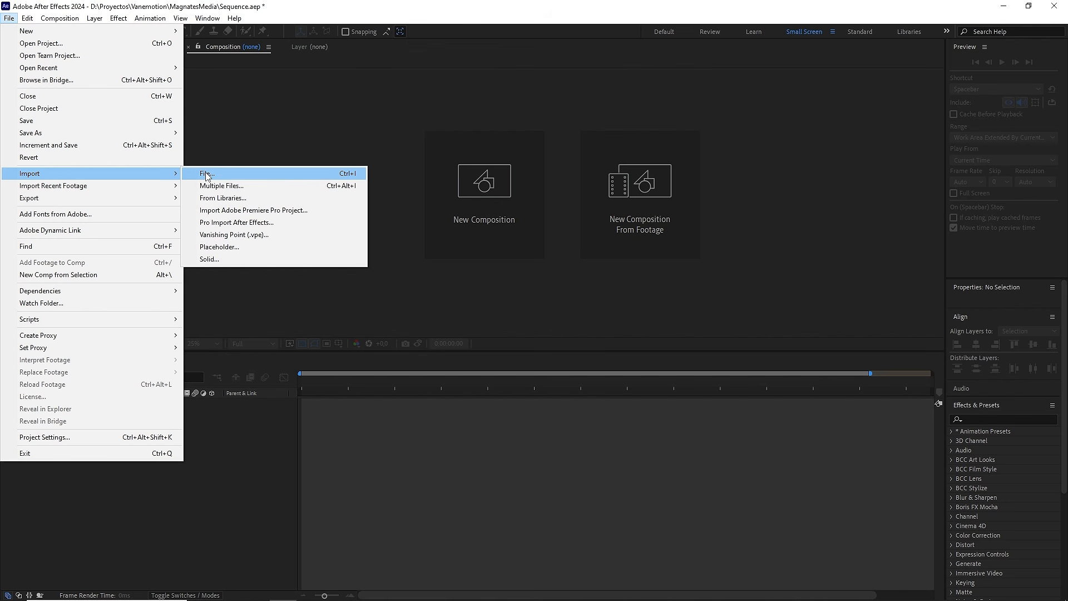
pyautogui.click(208, 177)
pyautogui.click(454, 127)
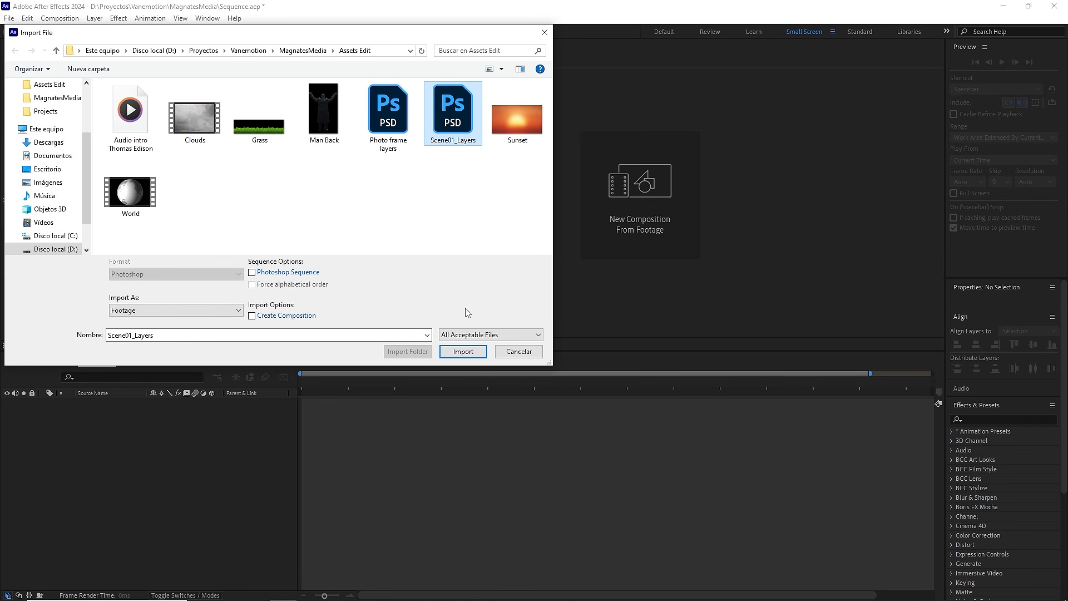
pyautogui.click(464, 351)
pyautogui.click(536, 239)
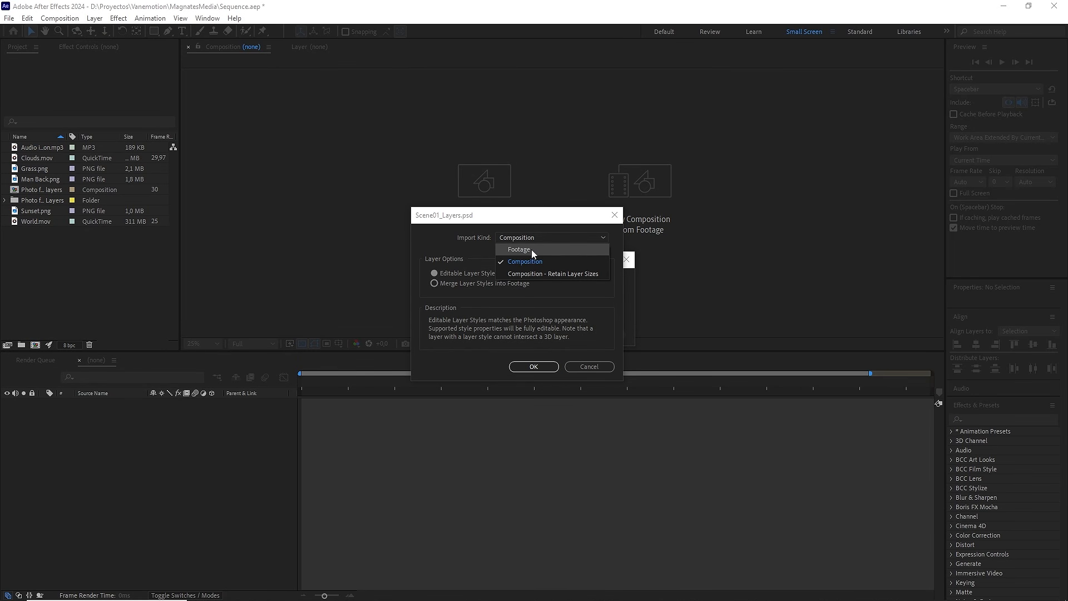
pyautogui.click(527, 259)
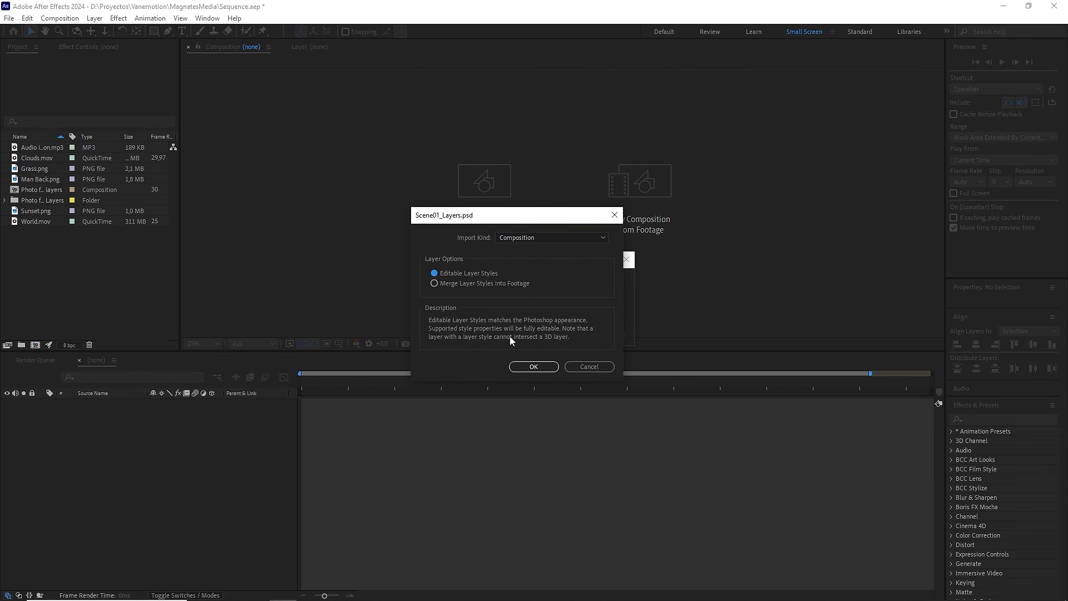
pyautogui.click(533, 367)
# Step: Sort all imported project items into folders with the Order script's Organizar Archivos y Precomps function, and close the script window
pyautogui.moveTo(120, 304); pyautogui.dragTo(34, 145)
pyautogui.click(208, 20)
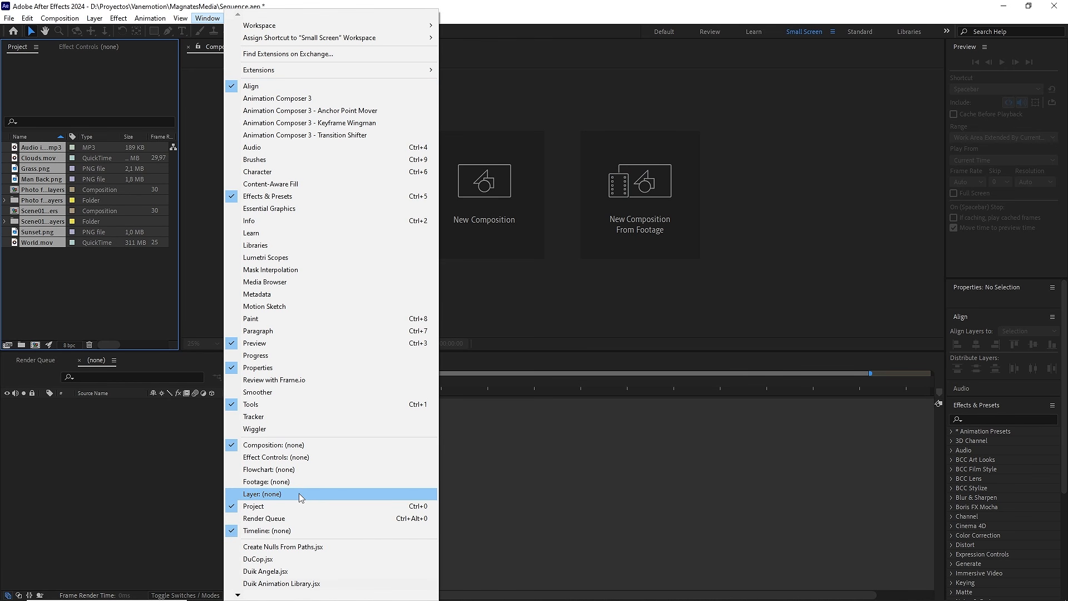
pyautogui.moveTo(238, 594)
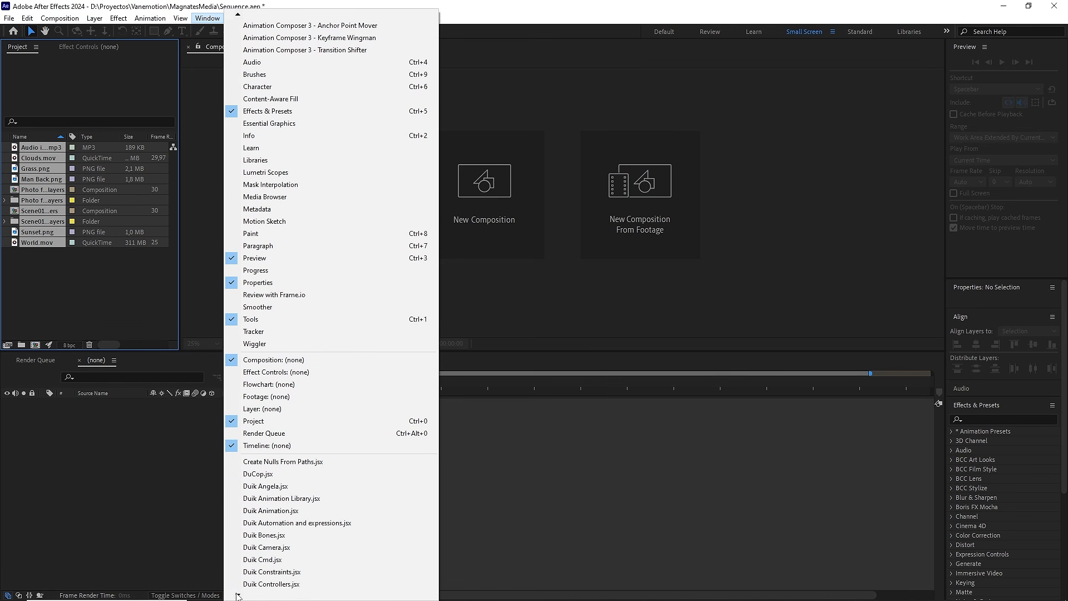
pyautogui.click(261, 573)
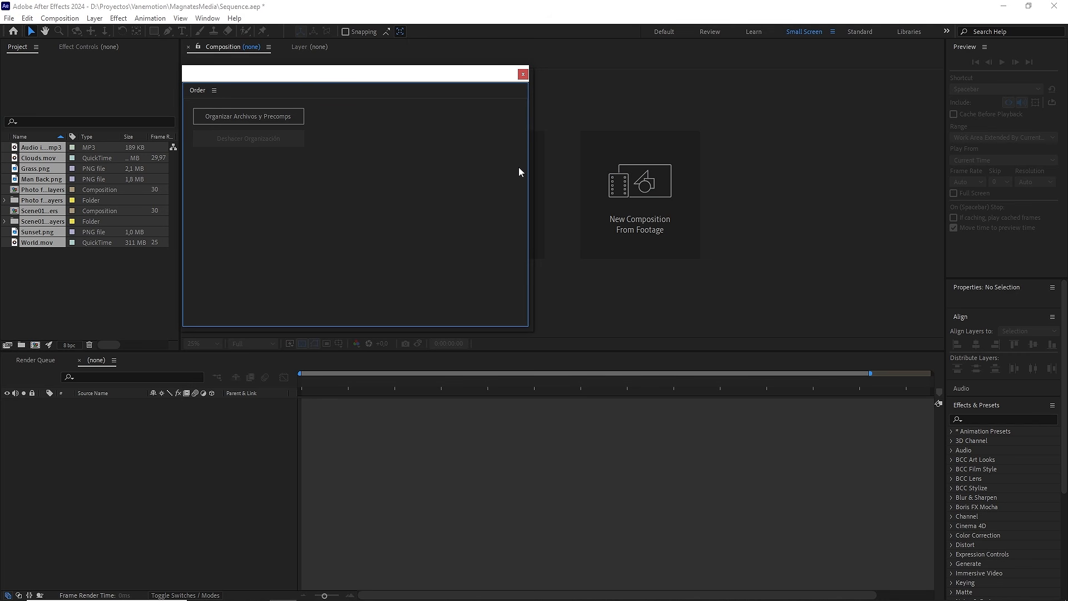
pyautogui.moveTo(529, 167); pyautogui.dragTo(320, 171)
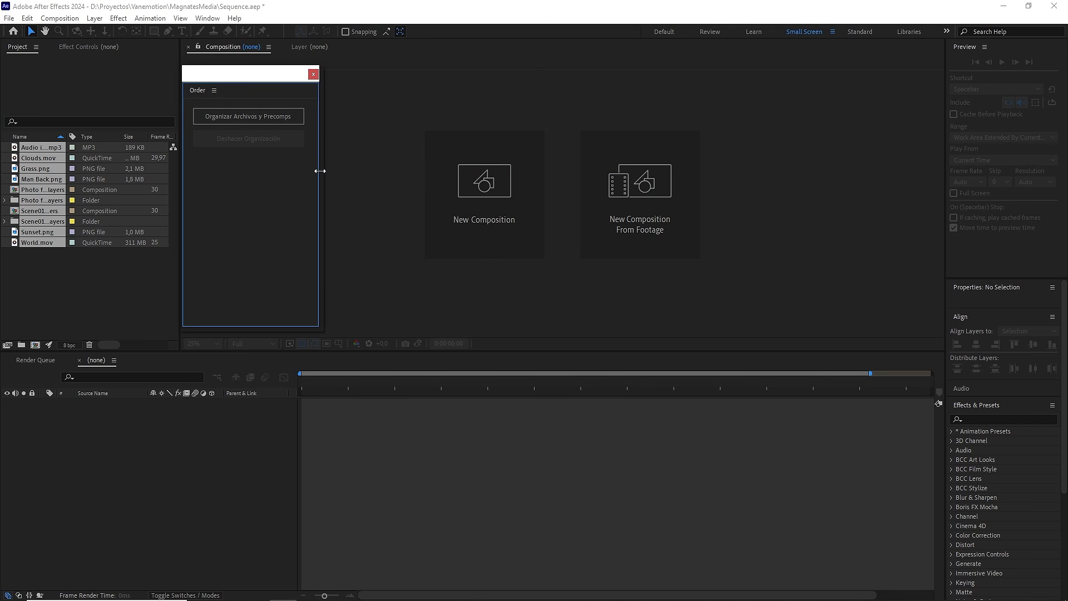
pyautogui.click(233, 118)
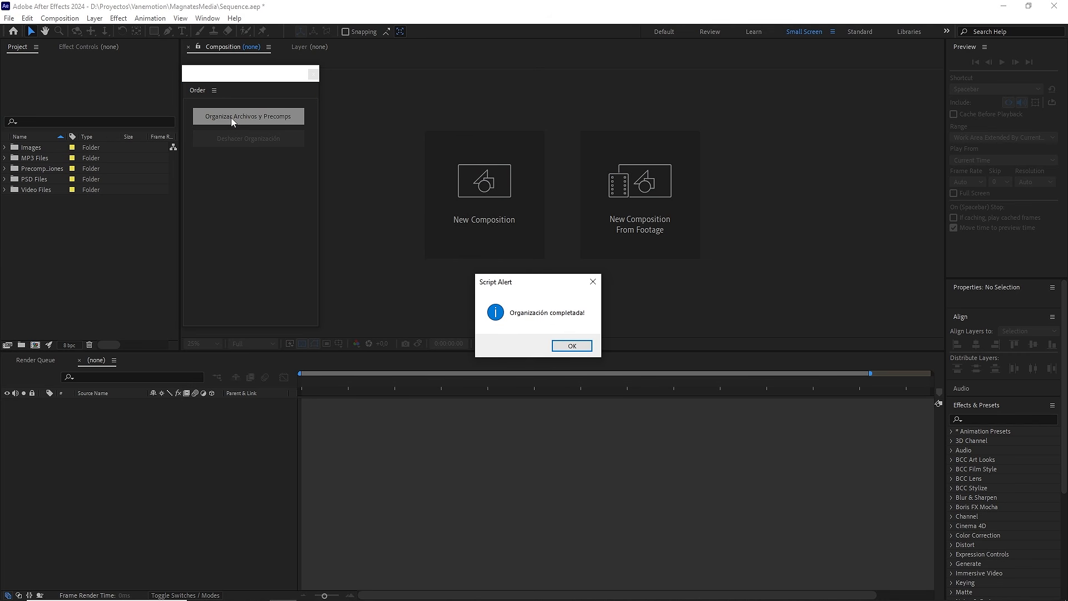
pyautogui.click(572, 344)
pyautogui.click(313, 75)
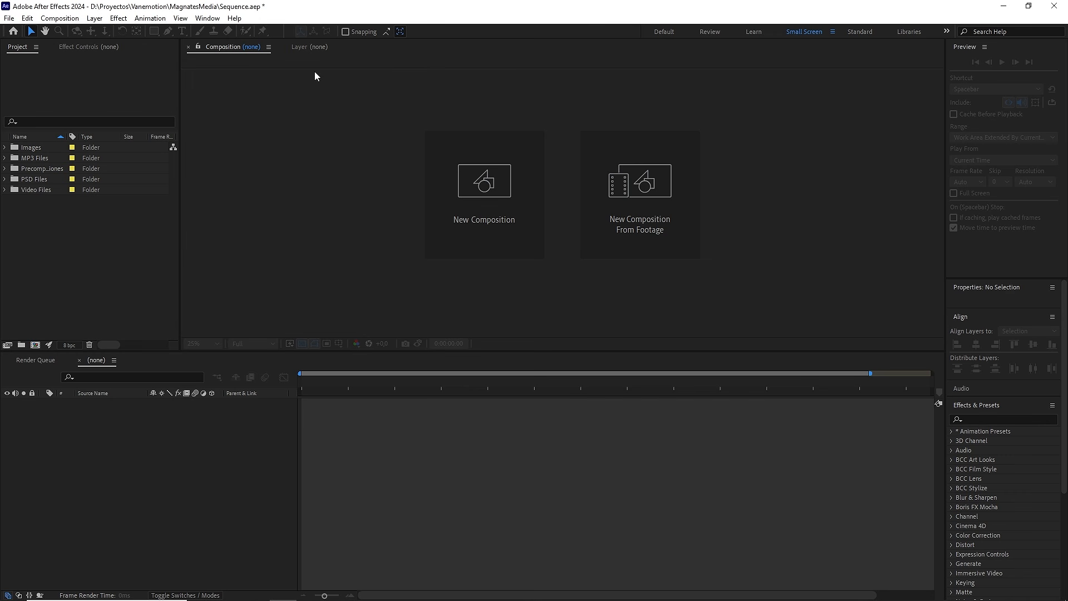
# Step: Examine the contents of the Images, MP3 Files, Precomposiciones, PSD Files and Video Files folders
pyautogui.click(5, 147)
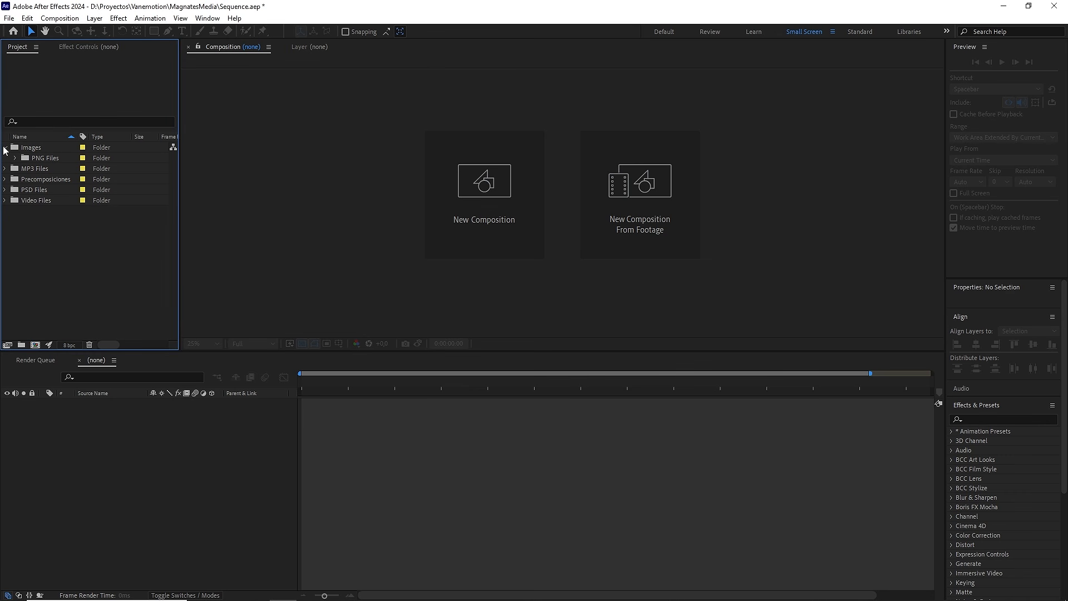
pyautogui.click(5, 147)
pyautogui.click(5, 158)
pyautogui.click(5, 158)
pyautogui.click(6, 169)
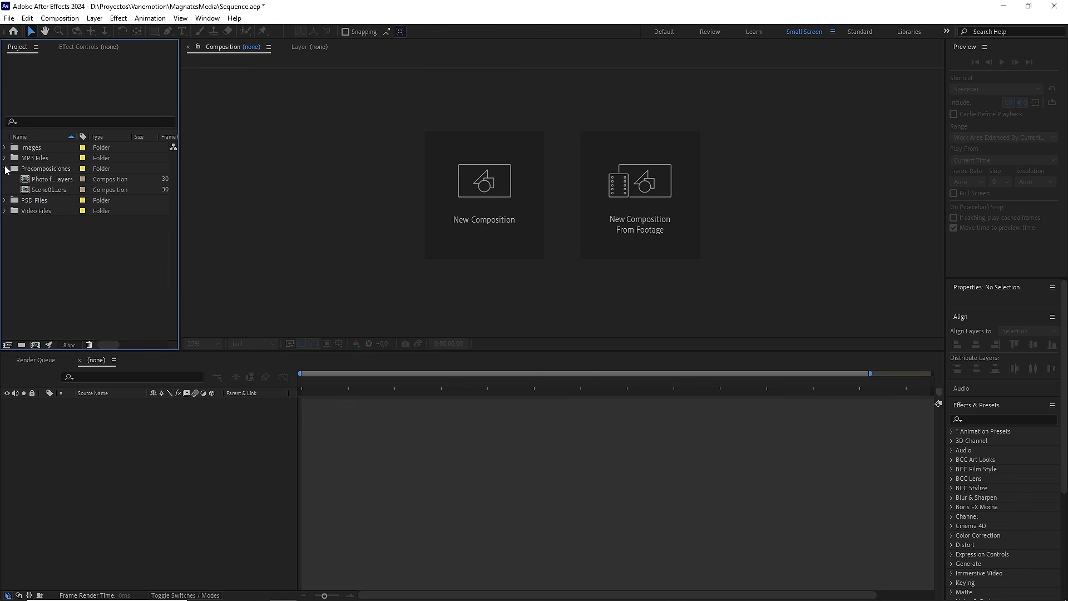
pyautogui.click(6, 169)
pyautogui.click(5, 179)
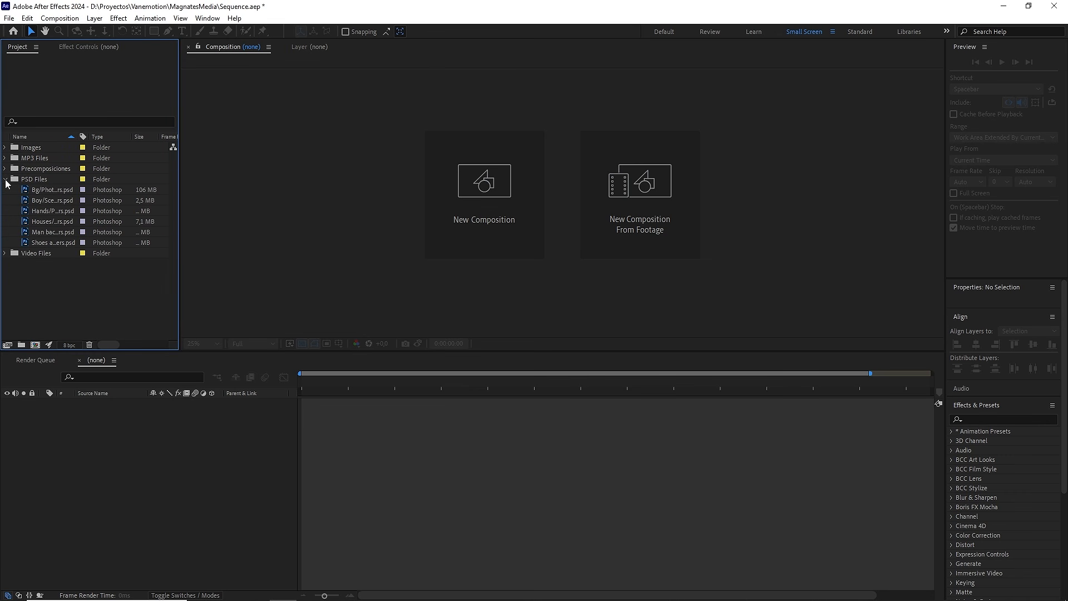
pyautogui.click(5, 179)
pyautogui.click(5, 190)
pyautogui.click(5, 190)
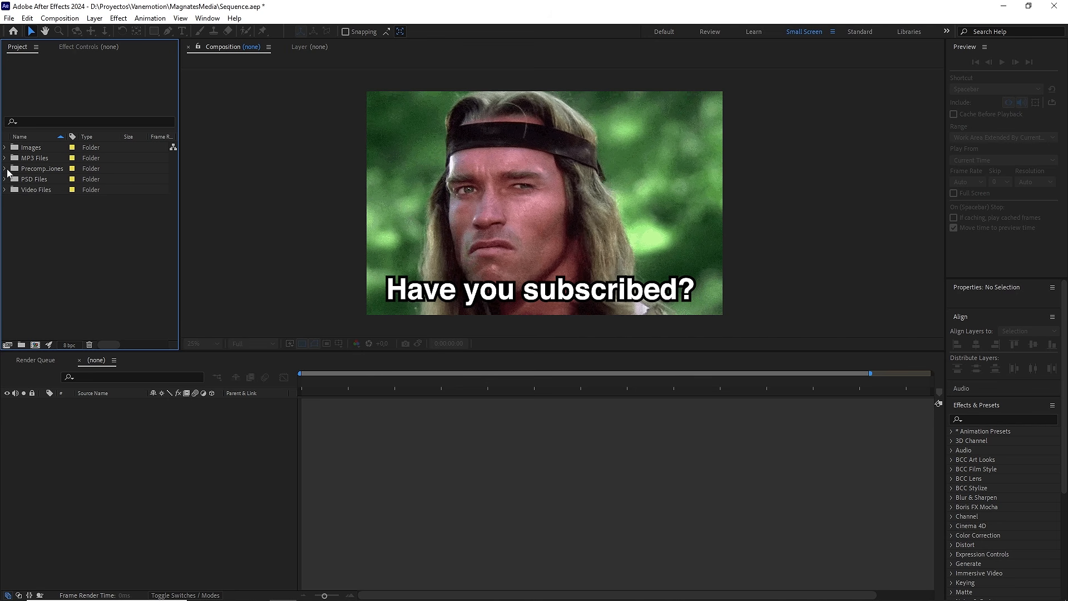
# Step: Open the Scene01_Layers composition from the Precomposiciones folder and show its whole frame in the viewer
pyautogui.click(5, 169)
pyautogui.click(53, 190)
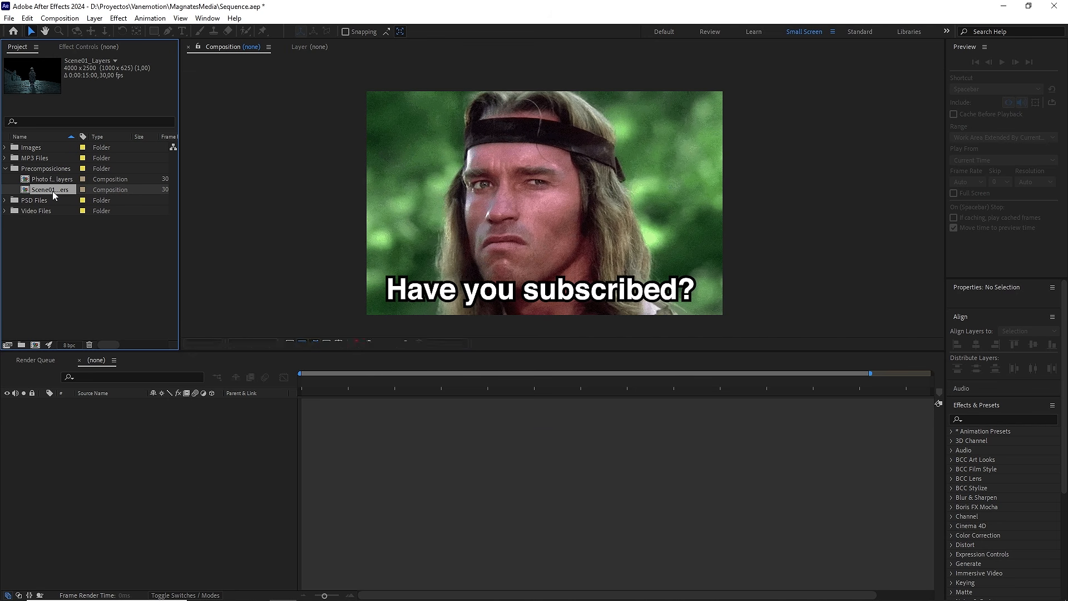
pyautogui.doubleClick(52, 190)
pyautogui.press(',')
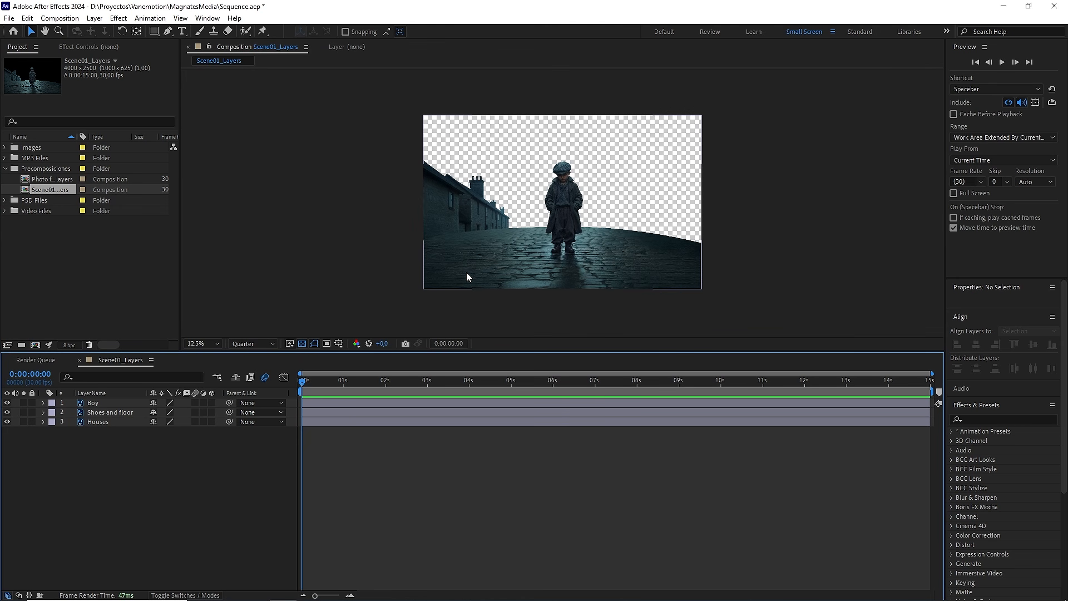
# Step: Set the Scene01_Layers composition's size to 1920 x 1080 px and rename it Scene01
pyautogui.click(60, 18)
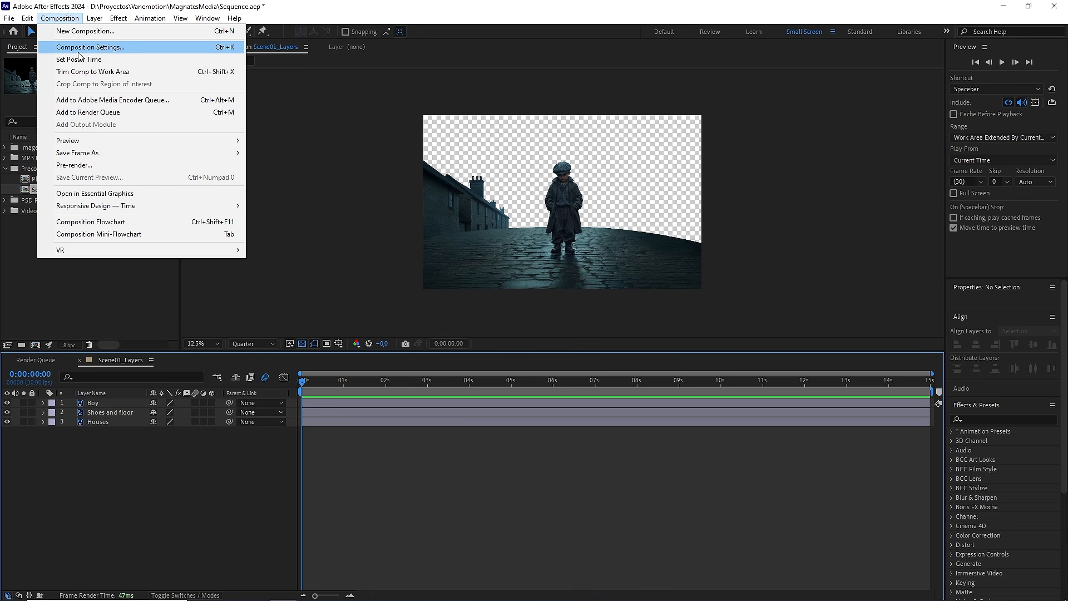
pyautogui.click(78, 51)
pyautogui.click(518, 276)
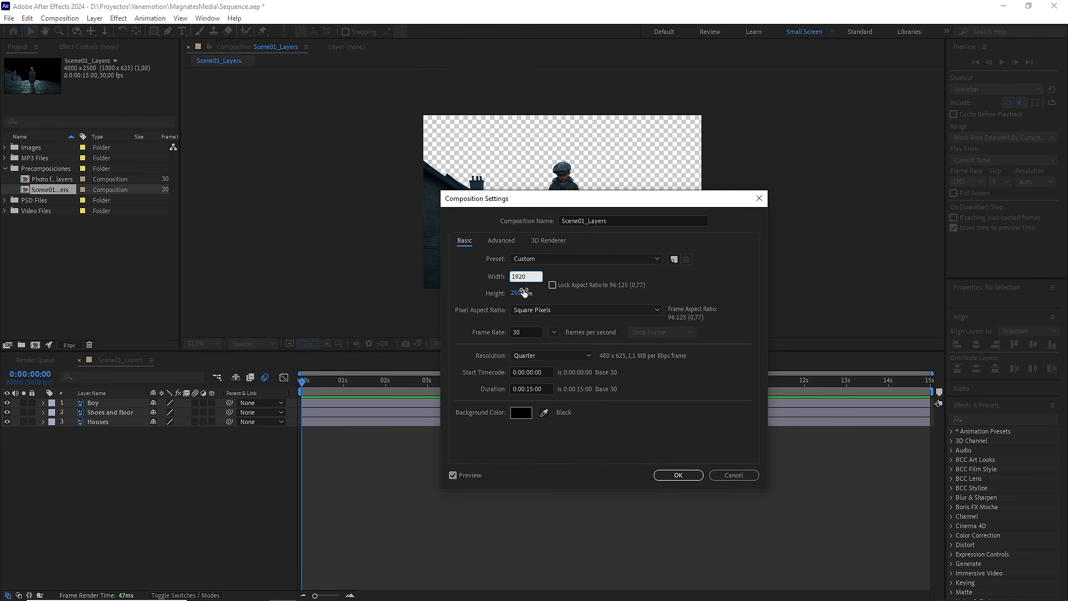
pyautogui.click(523, 293)
pyautogui.write('1080')
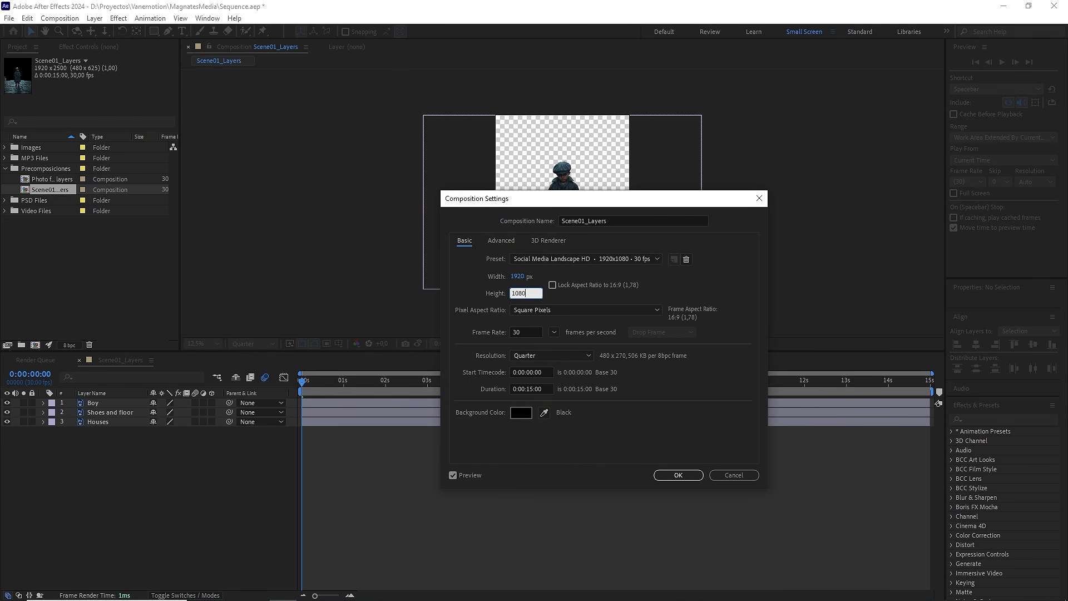
pyautogui.click(535, 327)
pyautogui.click(552, 389)
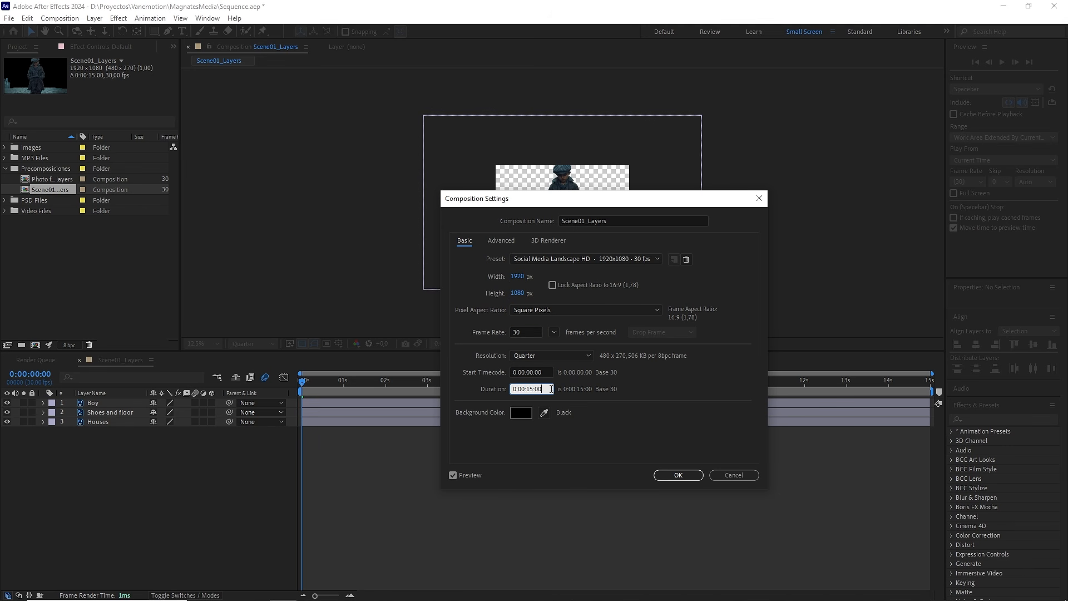
pyautogui.moveTo(585, 220); pyautogui.dragTo(645, 226)
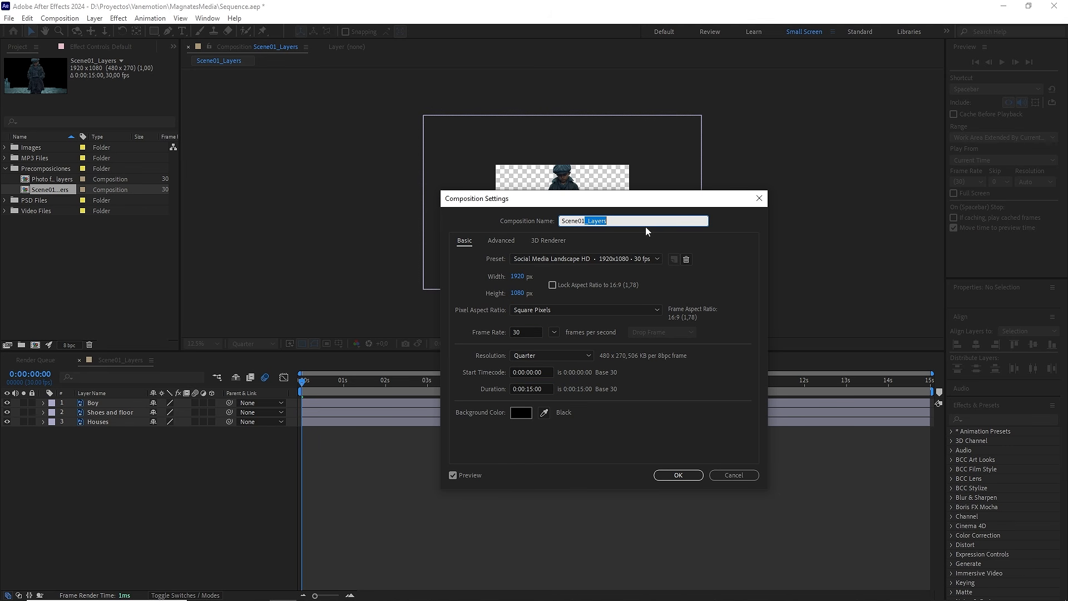
pyautogui.press('BackSpace')
pyautogui.click(679, 474)
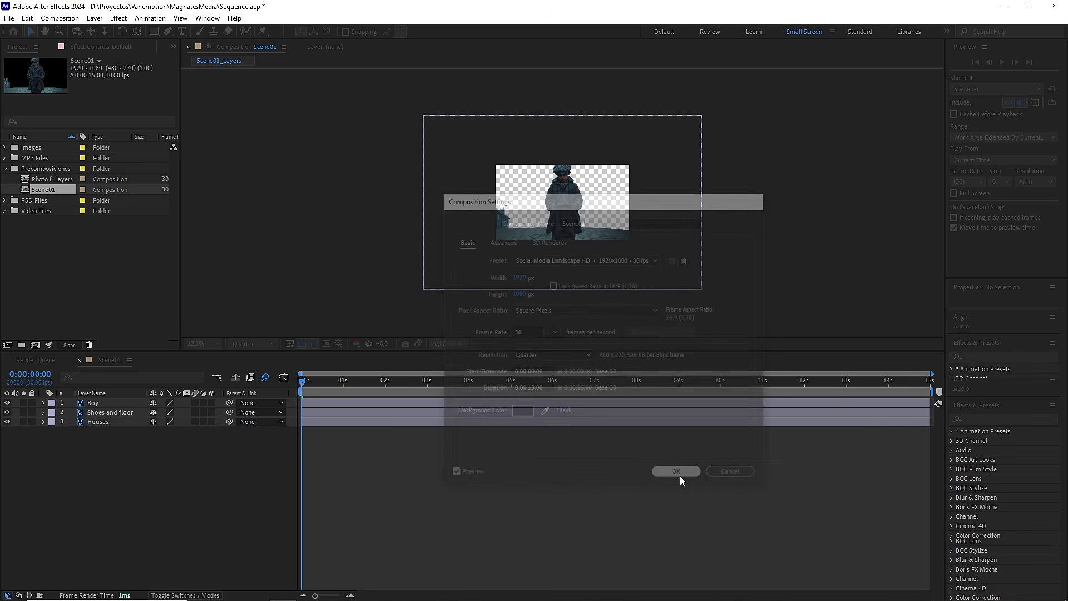
# Step: Add a One-Node Camera with the 50mm preset to the Scene01 composition
pyautogui.rightClick(174, 459)
pyautogui.moveTo(226, 462)
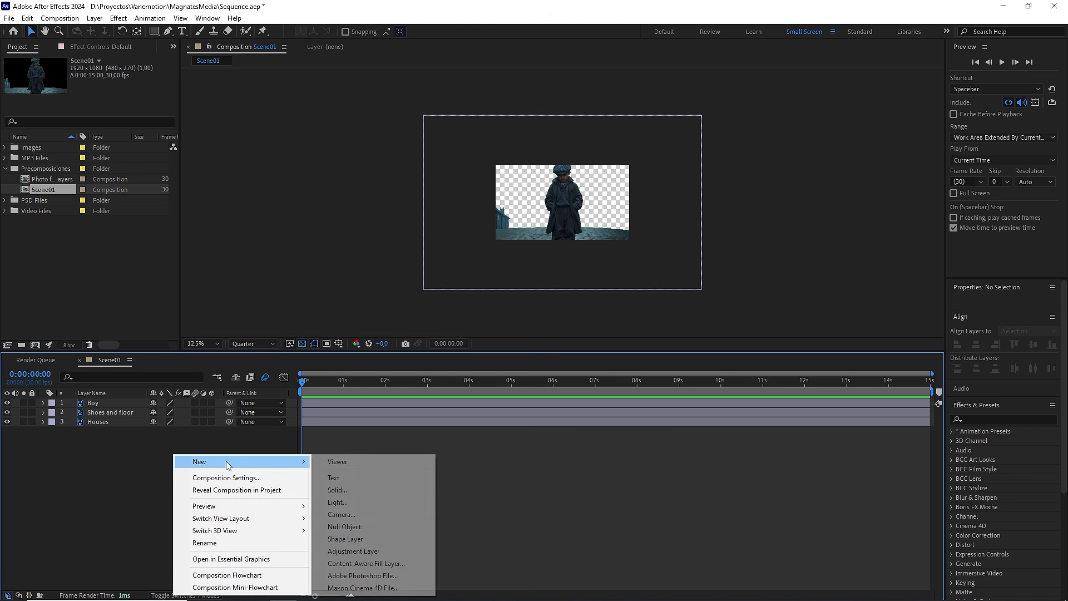
pyautogui.click(358, 514)
pyautogui.click(665, 280)
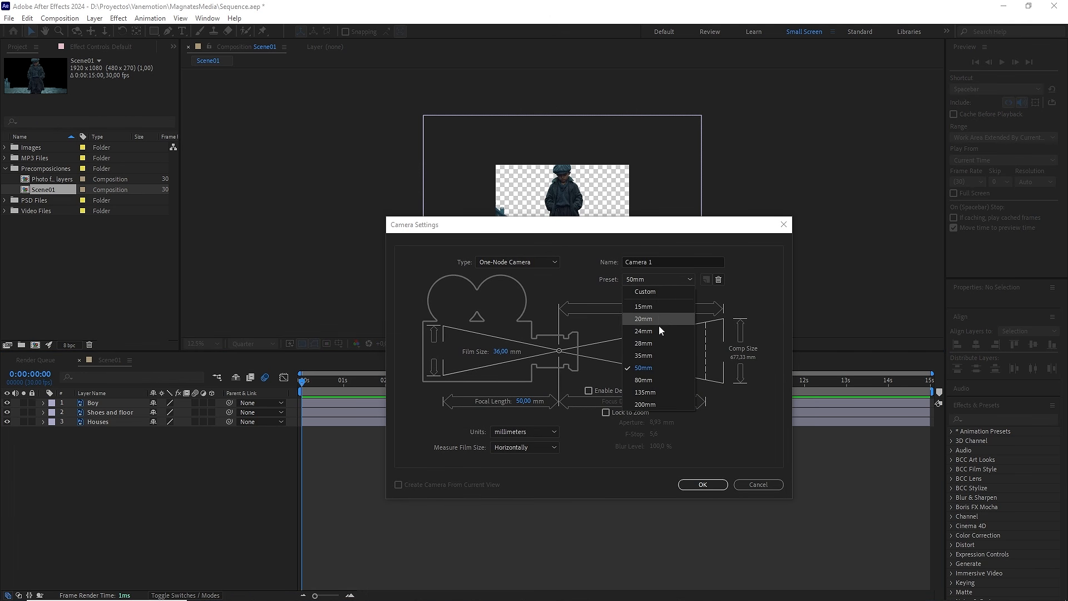
pyautogui.click(656, 366)
pyautogui.click(536, 257)
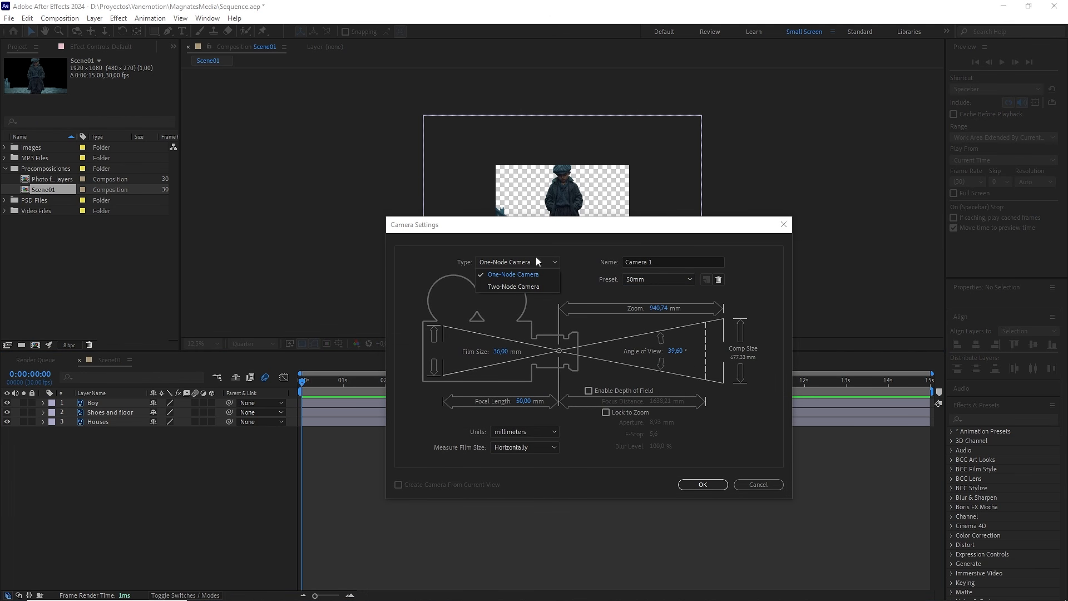
pyautogui.click(525, 274)
pyautogui.click(702, 484)
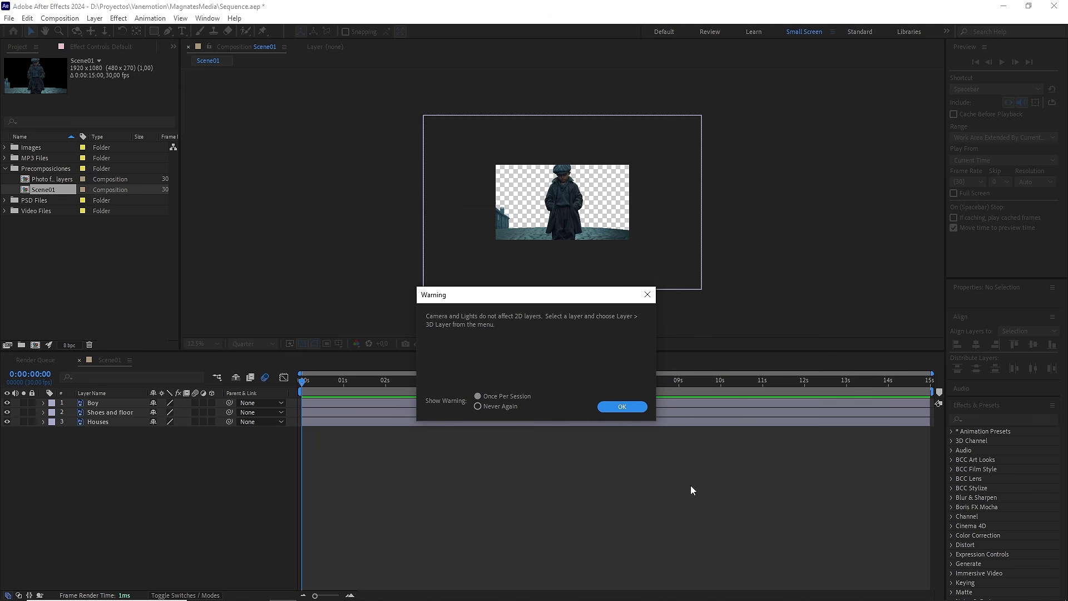
pyautogui.click(623, 407)
# Step: Make the Boy, Shoes and floor, and Houses layers 3D
pyautogui.moveTo(190, 475); pyautogui.dragTo(86, 417)
pyautogui.click(213, 414)
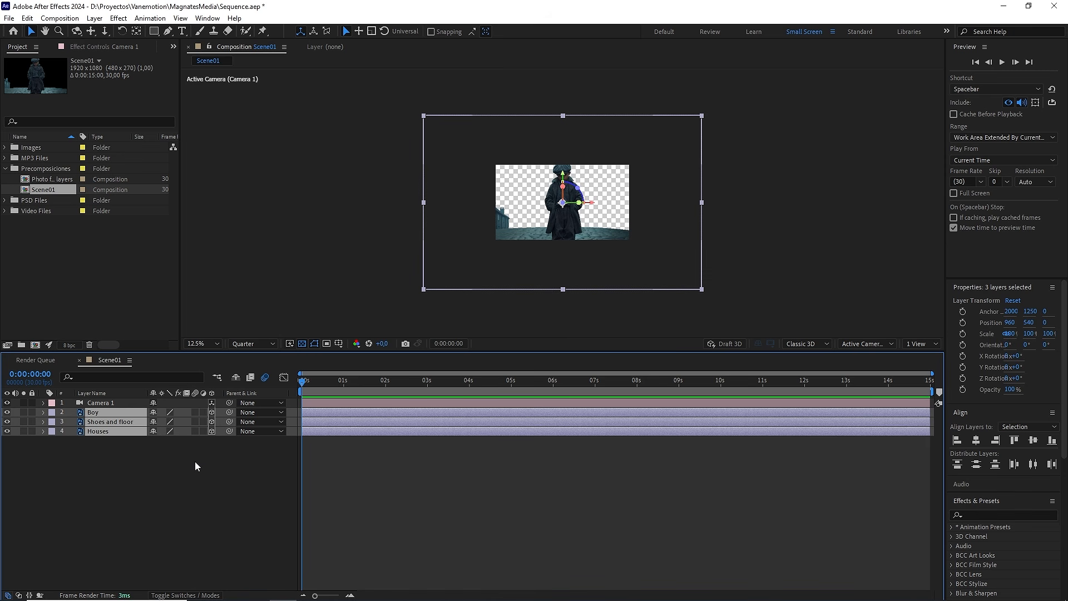
pyautogui.click(182, 494)
# Step: Add a null object above the camera layer in Scene01
pyautogui.rightClick(181, 492)
pyautogui.moveTo(234, 356)
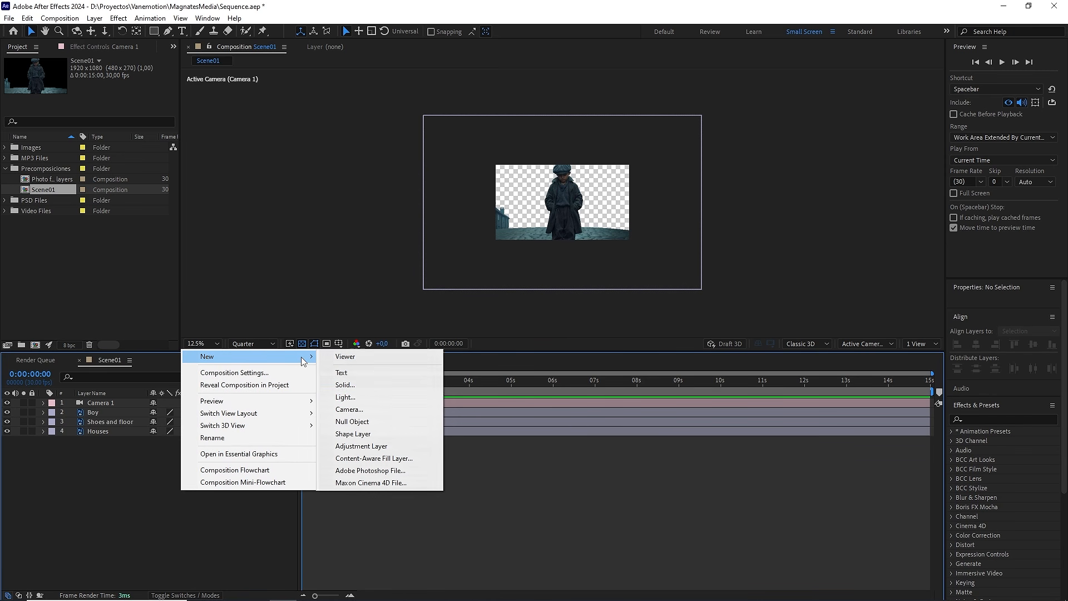
pyautogui.click(372, 421)
pyautogui.click(142, 411)
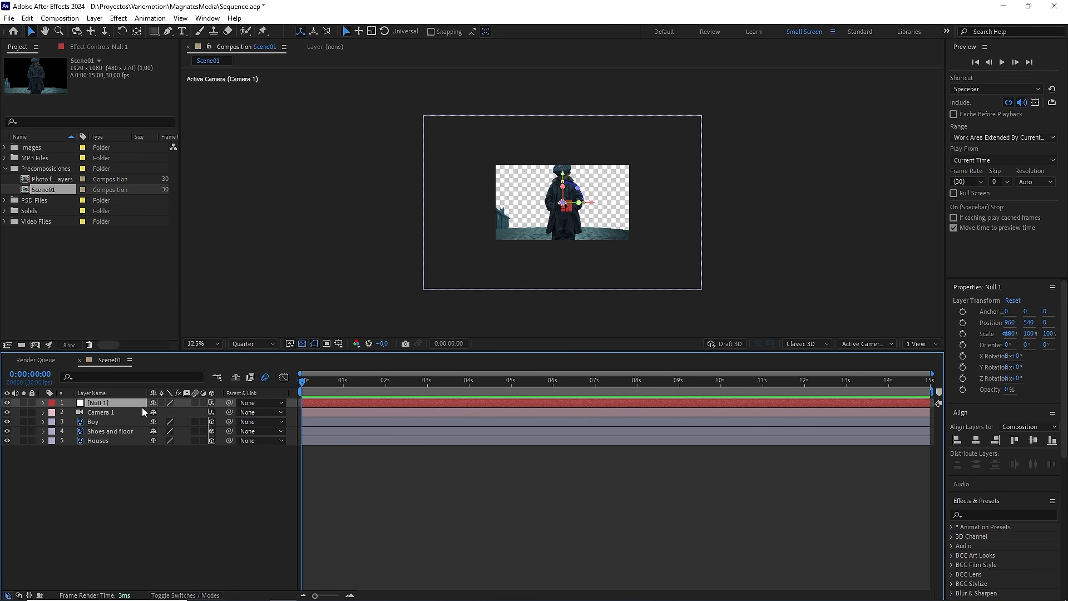
# Step: Parent Camera 1 to the null and add a Position keyframe on the null at 0:00:02:20
pyautogui.moveTo(229, 411); pyautogui.dragTo(132, 405)
pyautogui.click(131, 405)
pyautogui.press('p')
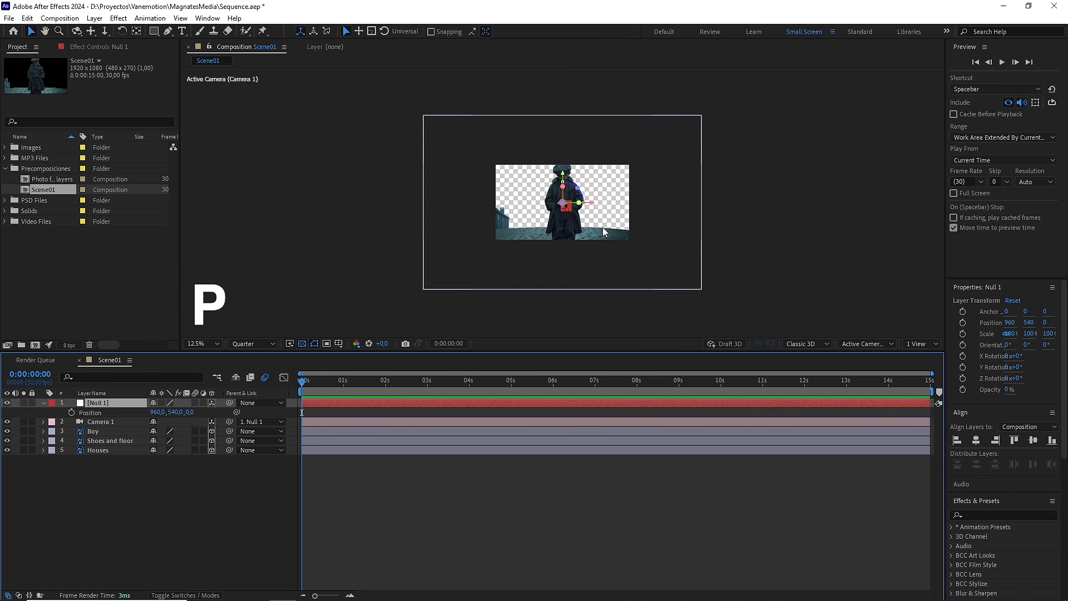
pyautogui.scroll(2, 632, 217)
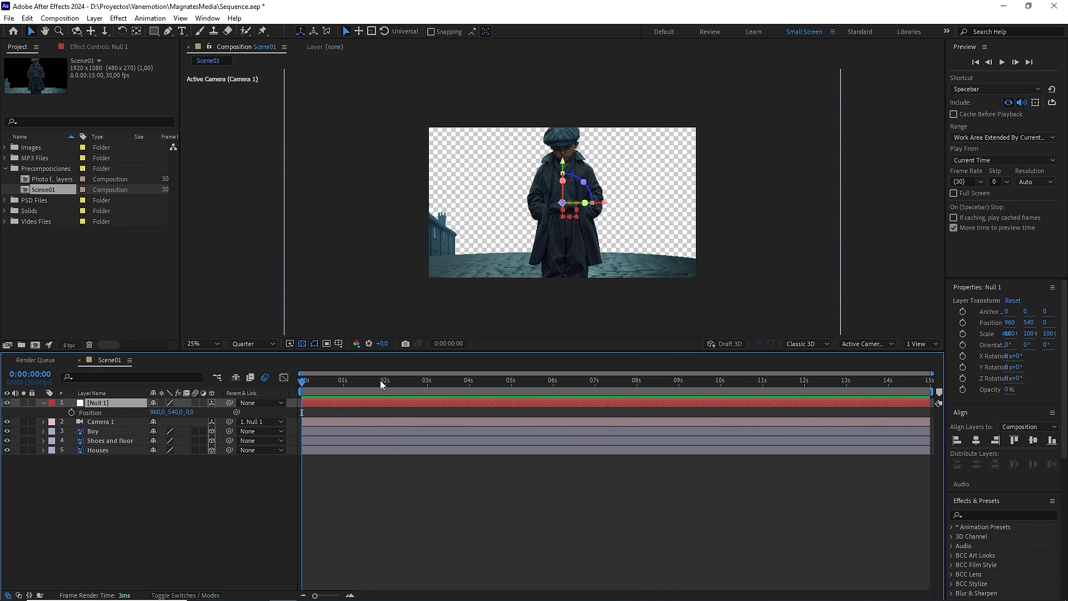
pyautogui.moveTo(380, 380); pyautogui.dragTo(413, 379)
pyautogui.click(71, 412)
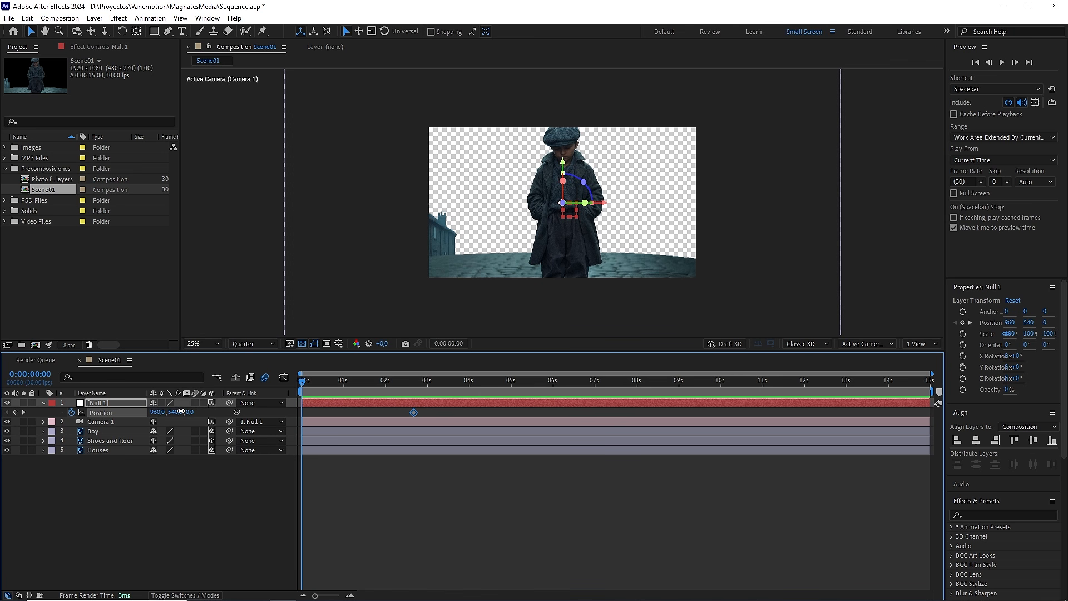
# Step: Keyframe the null's Y position at -650 at the start of the timeline
pyautogui.moveTo(180, 412); pyautogui.dragTo(162, 419)
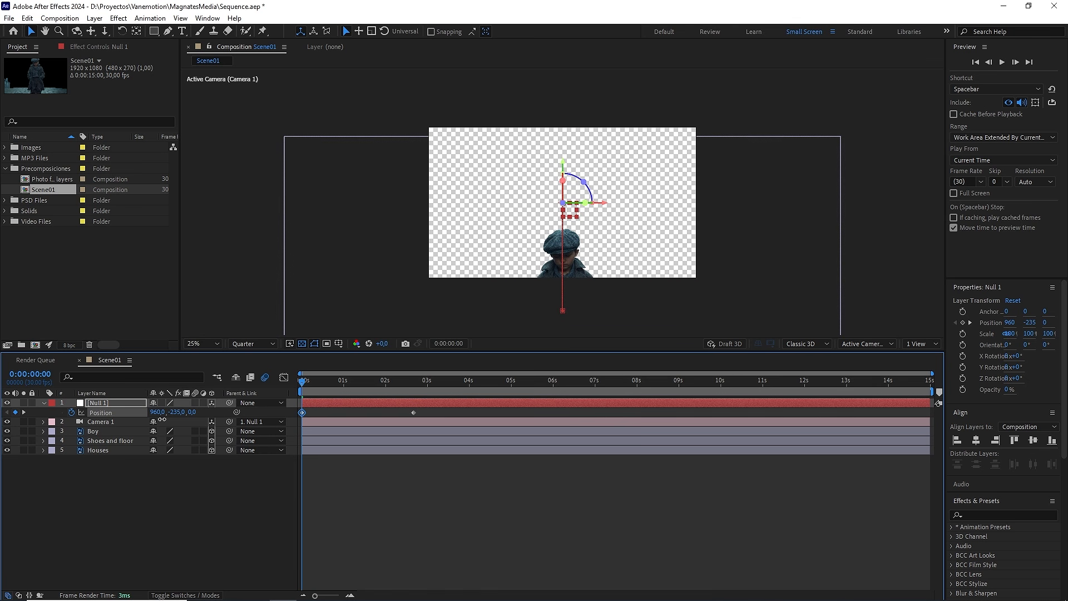
pyautogui.click(176, 412)
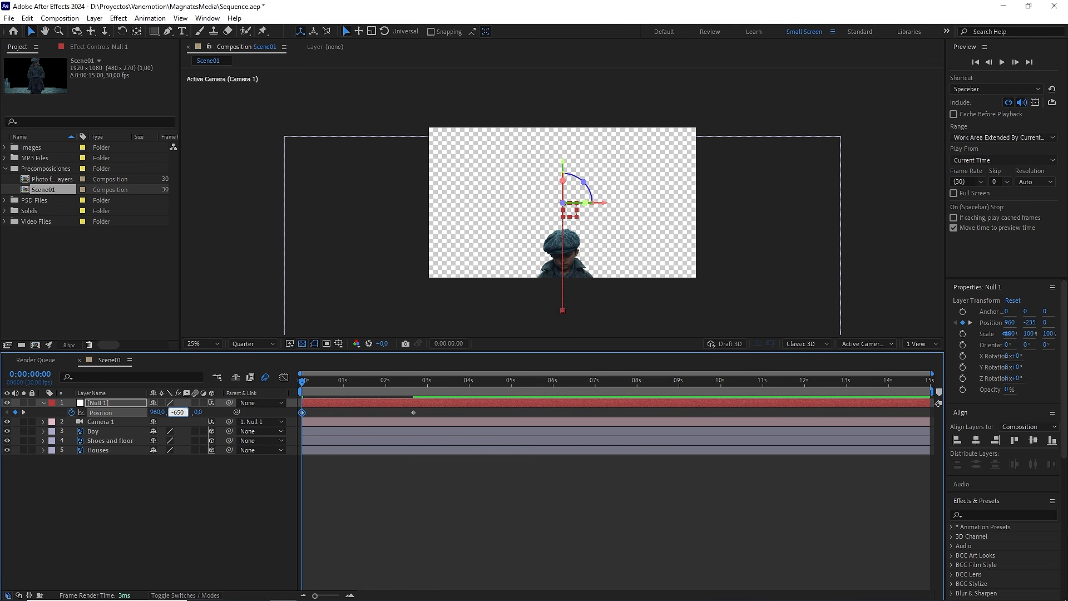
pyautogui.write('-650')
pyautogui.click(216, 476)
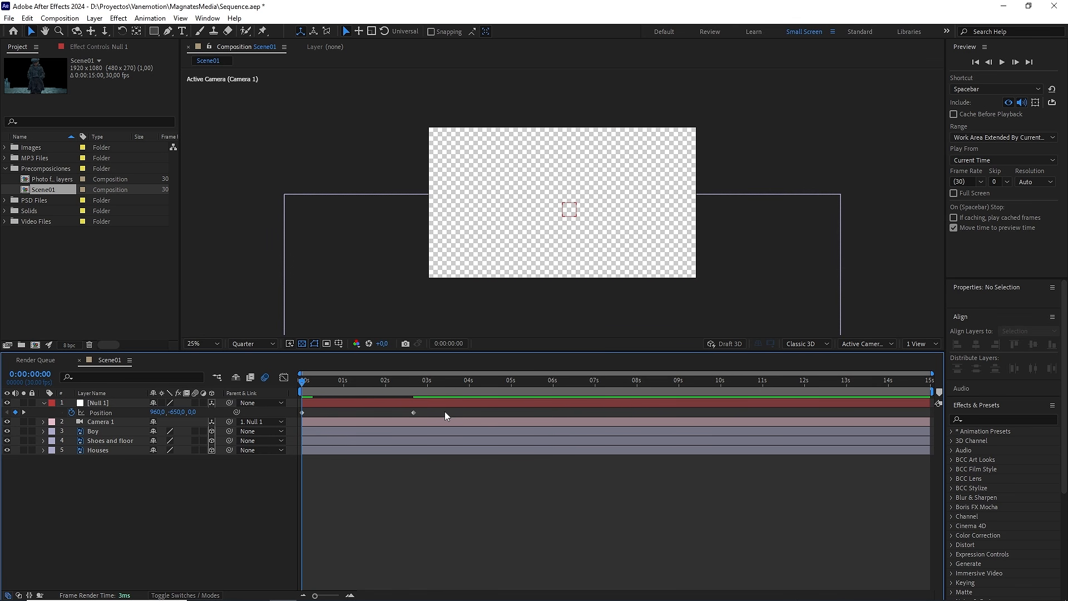
# Step: Apply Easy Ease to the null's Position keyframe at 0:00:02:20 and set its incoming velocity influence to 80%
pyautogui.moveTo(445, 415); pyautogui.dragTo(393, 421)
pyautogui.press('F9')
pyautogui.rightClick(414, 412)
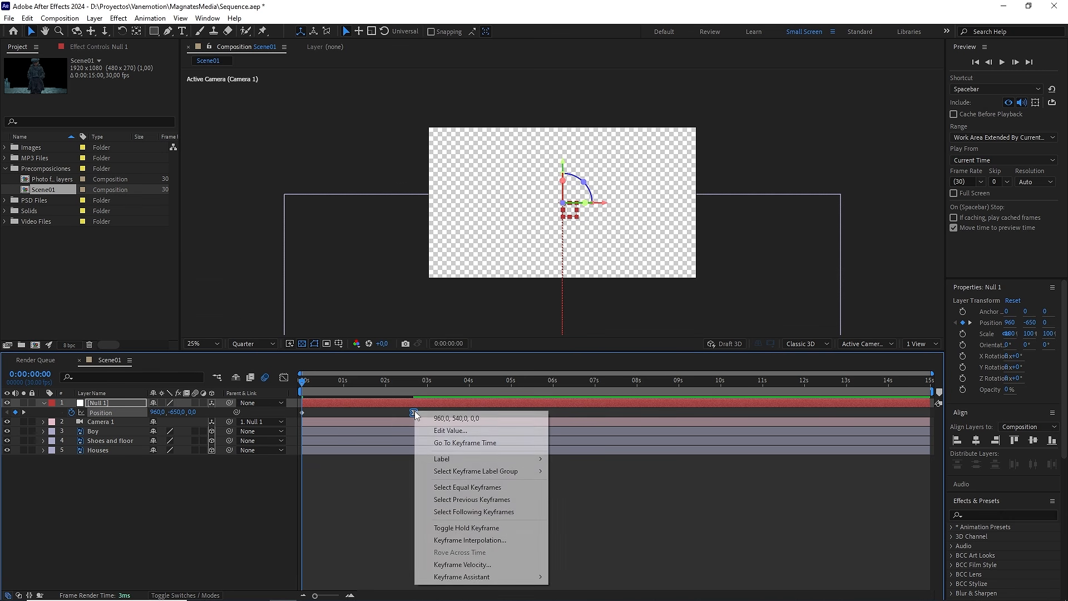
pyautogui.click(462, 564)
pyautogui.click(434, 366)
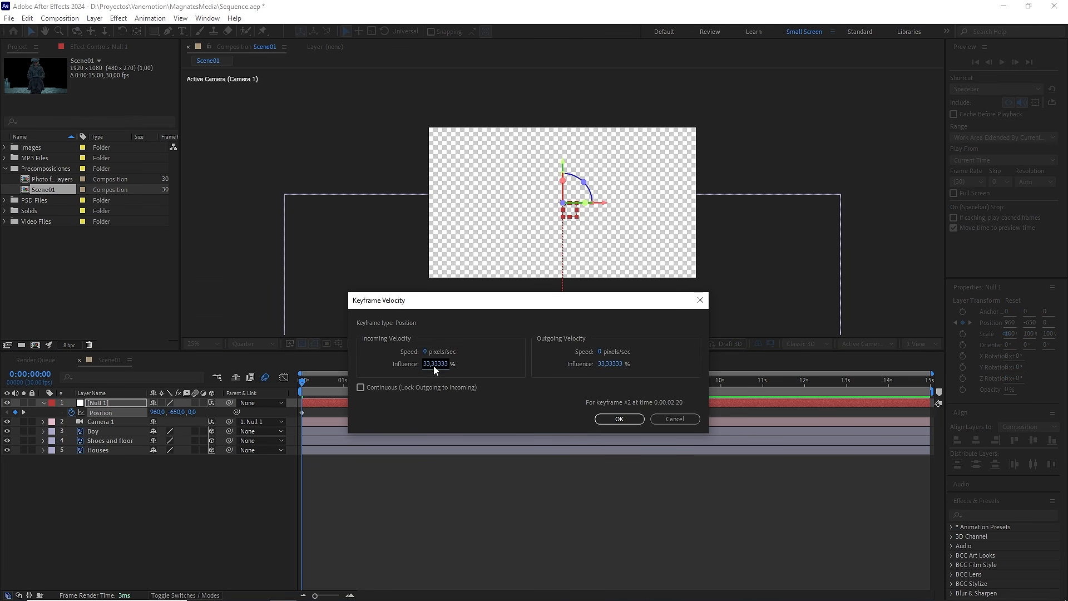
pyautogui.click(434, 364)
pyautogui.click(620, 420)
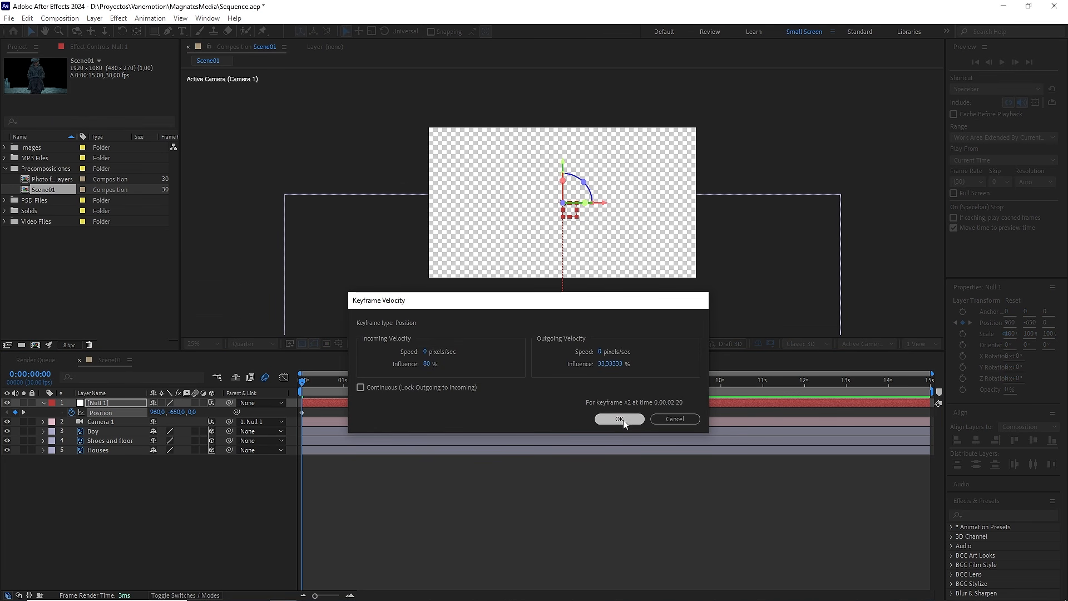
# Step: Examine the null's speed graph while previewing the vertical camera move
pyautogui.click(283, 378)
pyautogui.press('space')
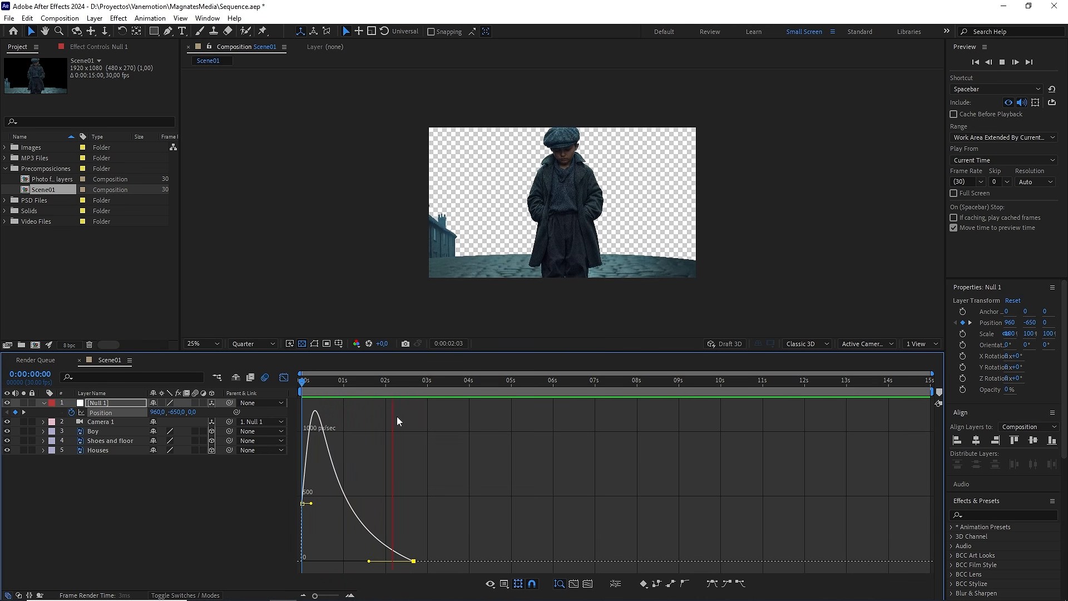
pyautogui.click(285, 377)
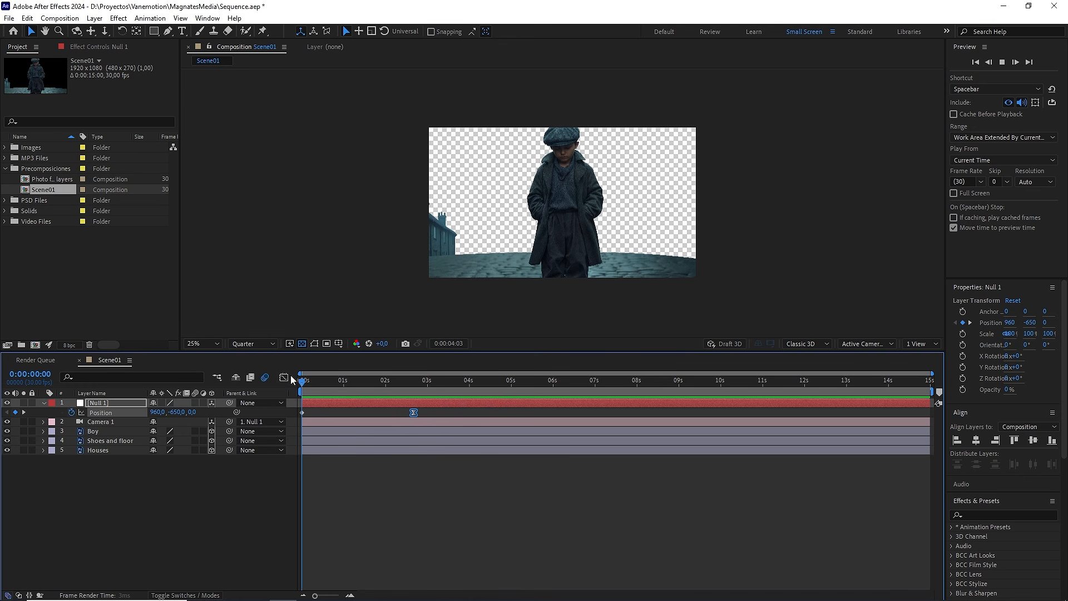
# Step: Duplicate the null and reduce the copy's Position animation to a single keyframe at 0:00:01:05
pyautogui.moveTo(470, 385); pyautogui.dragTo(425, 384)
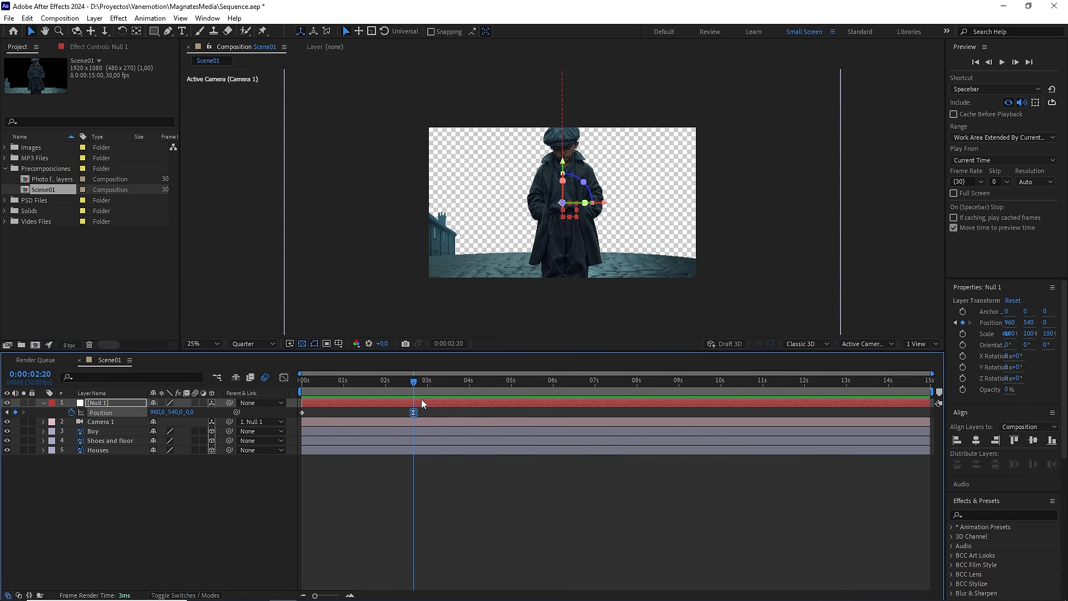
pyautogui.hotkey('ctrl', 'd')
pyautogui.press('u')
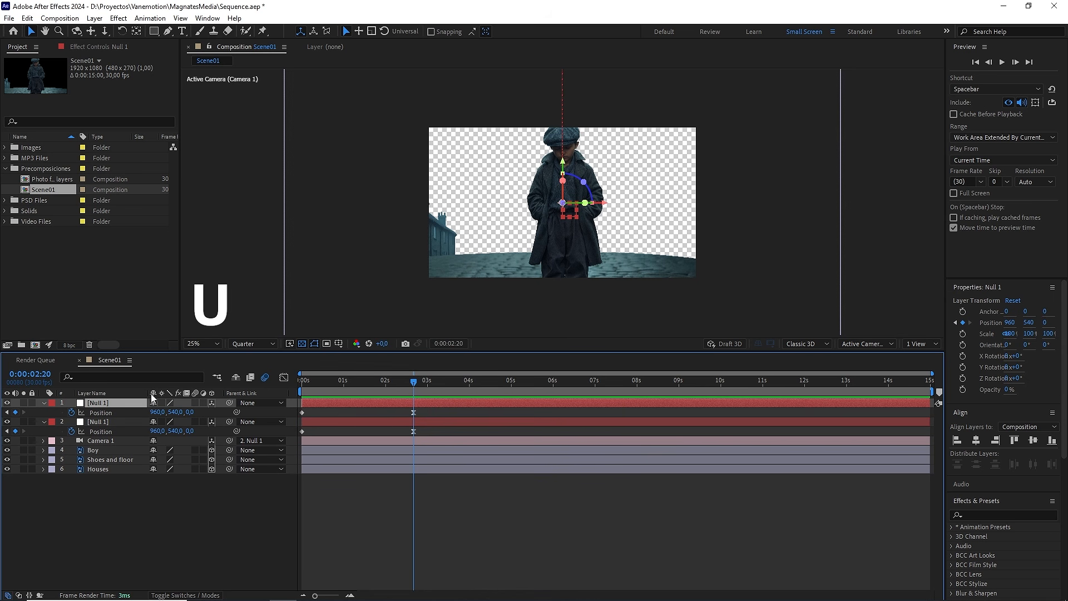
pyautogui.click(100, 412)
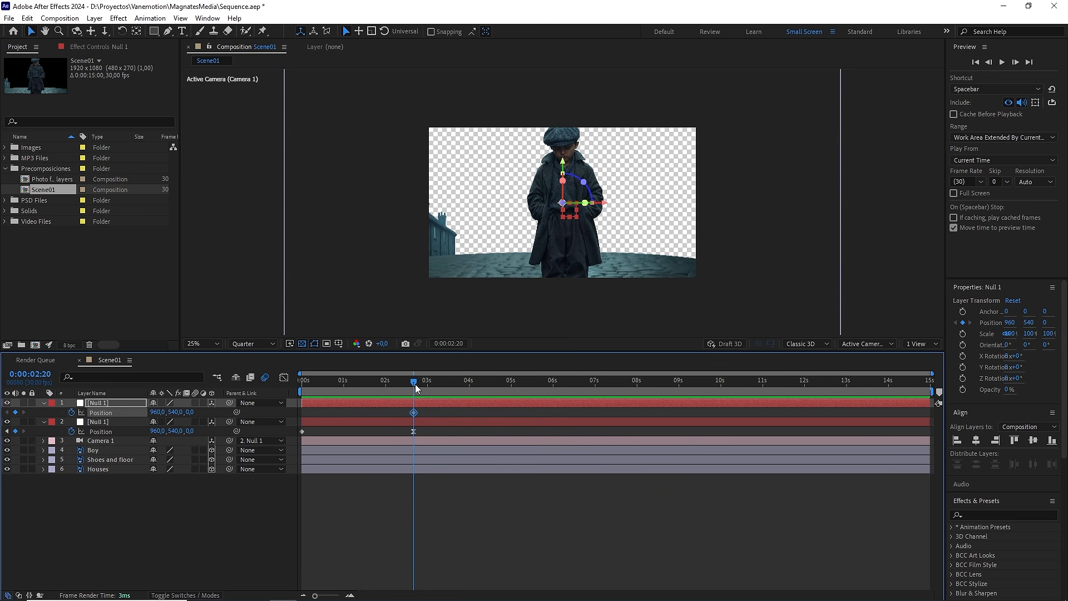
pyautogui.moveTo(415, 384); pyautogui.dragTo(350, 384)
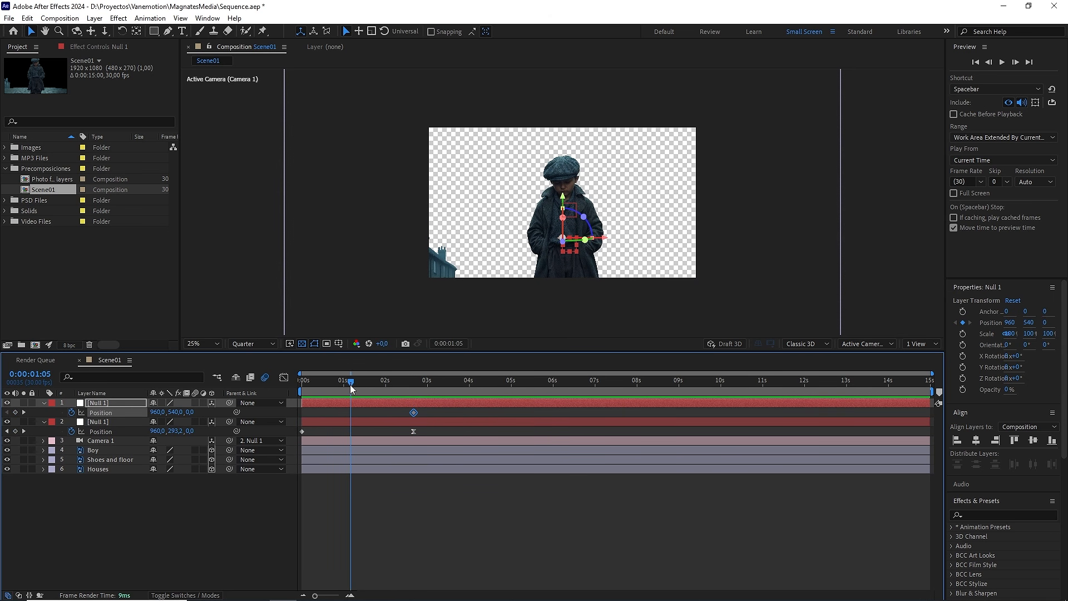
pyautogui.moveTo(413, 411); pyautogui.dragTo(350, 412)
# Step: Parent the original null to its copy and keyframe the copy's Z position at -2040 at 0:00:05:00
pyautogui.click(111, 422)
pyautogui.moveTo(230, 421); pyautogui.dragTo(282, 404)
pyautogui.moveTo(359, 385); pyautogui.dragTo(482, 384)
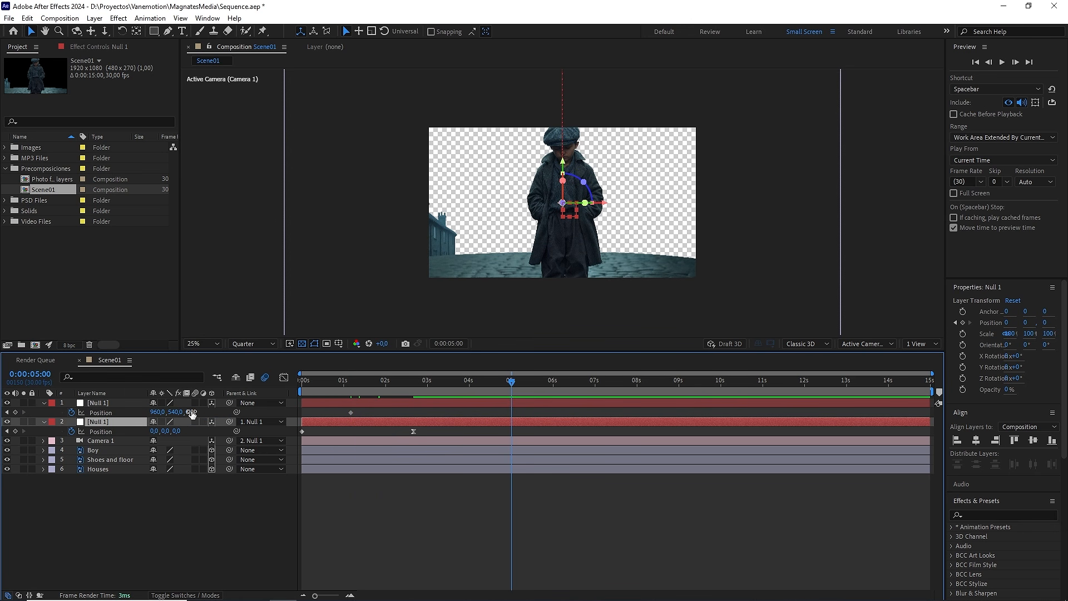
pyautogui.moveTo(191, 414); pyautogui.dragTo(94, 413)
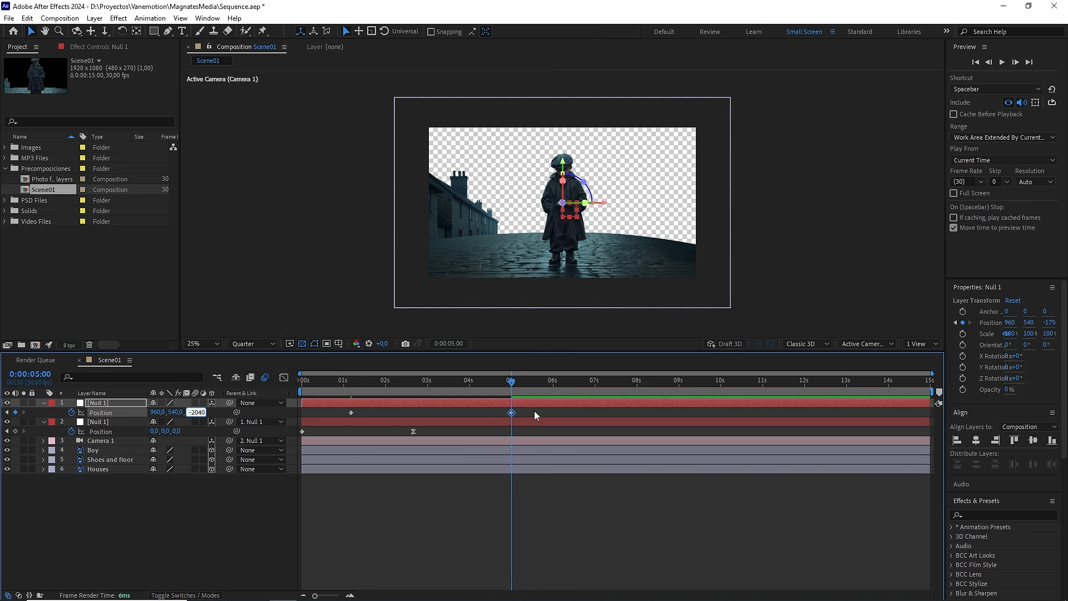
# Step: Easy Ease both Position keyframes of the upper null, set their velocity influences to 65%, and preview the camera move
pyautogui.moveTo(534, 410); pyautogui.dragTo(338, 416)
pyautogui.press('F9')
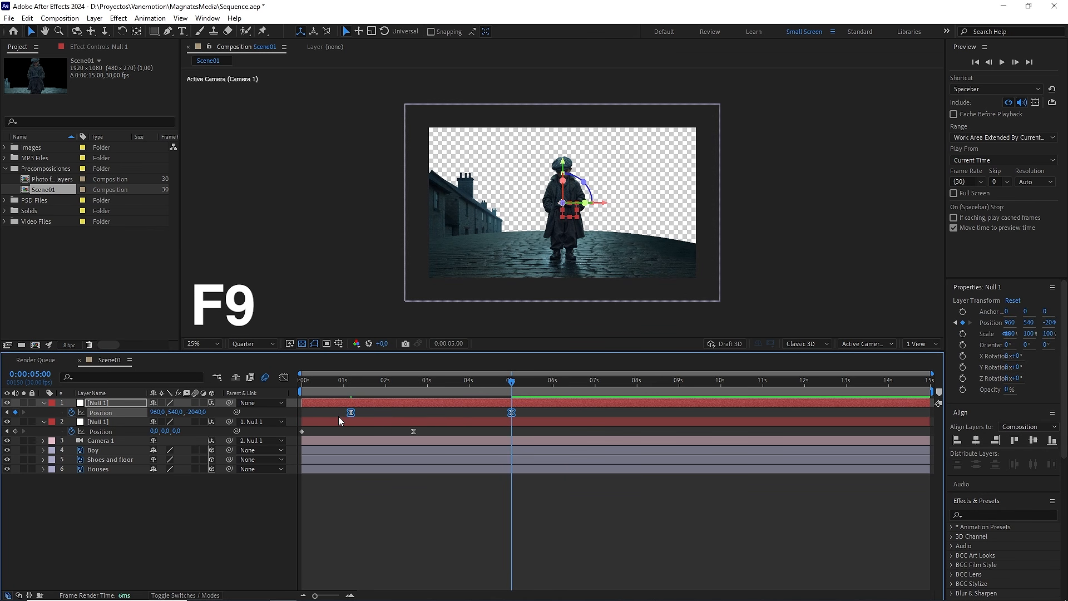
pyautogui.rightClick(351, 413)
pyautogui.click(389, 565)
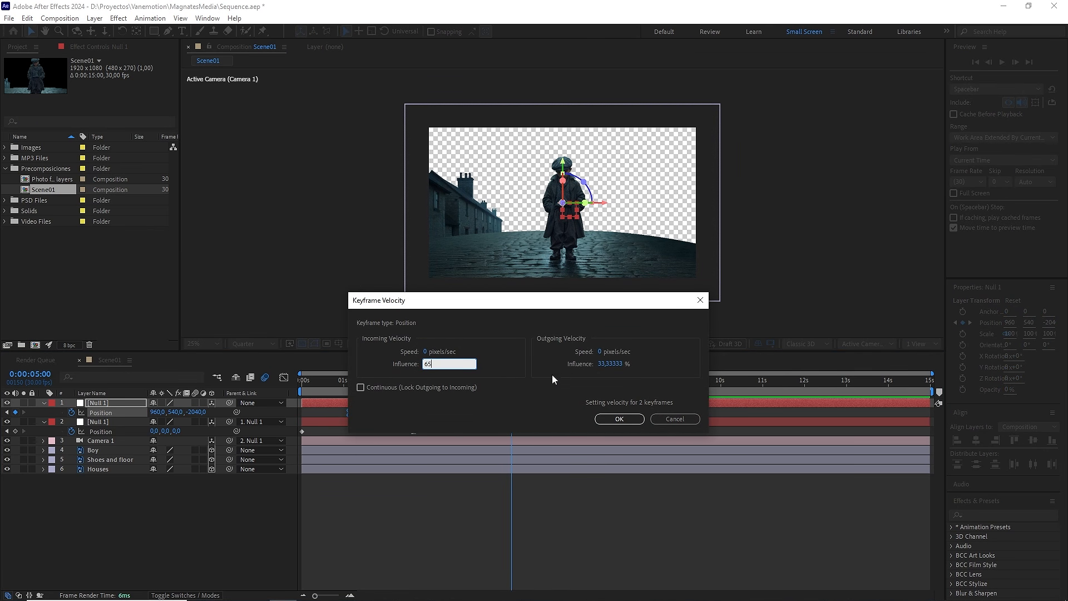
pyautogui.click(614, 364)
pyautogui.write('65')
pyautogui.click(620, 419)
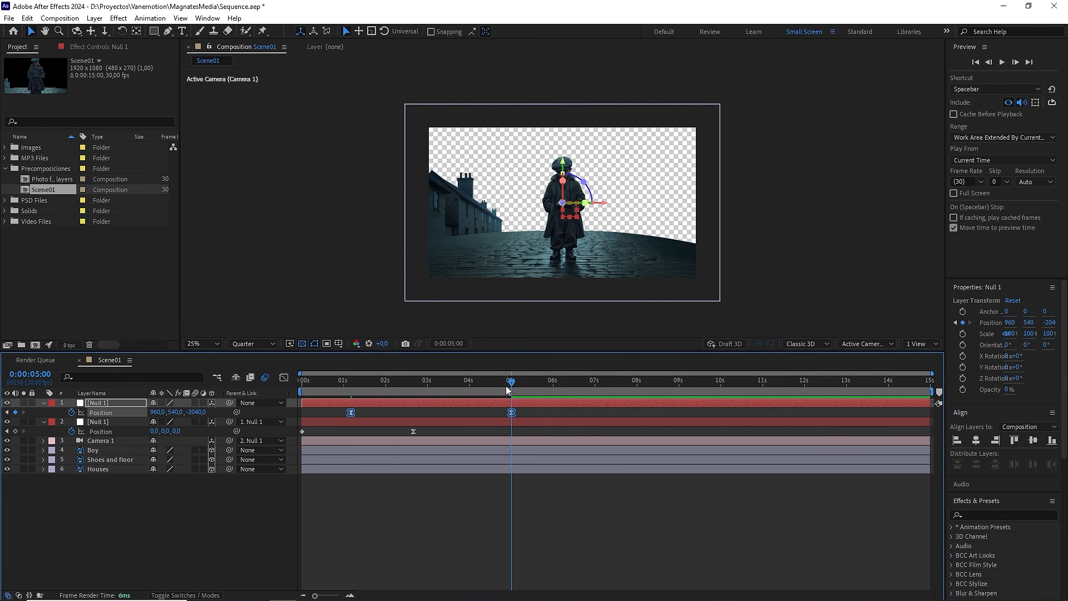
pyautogui.press('space')
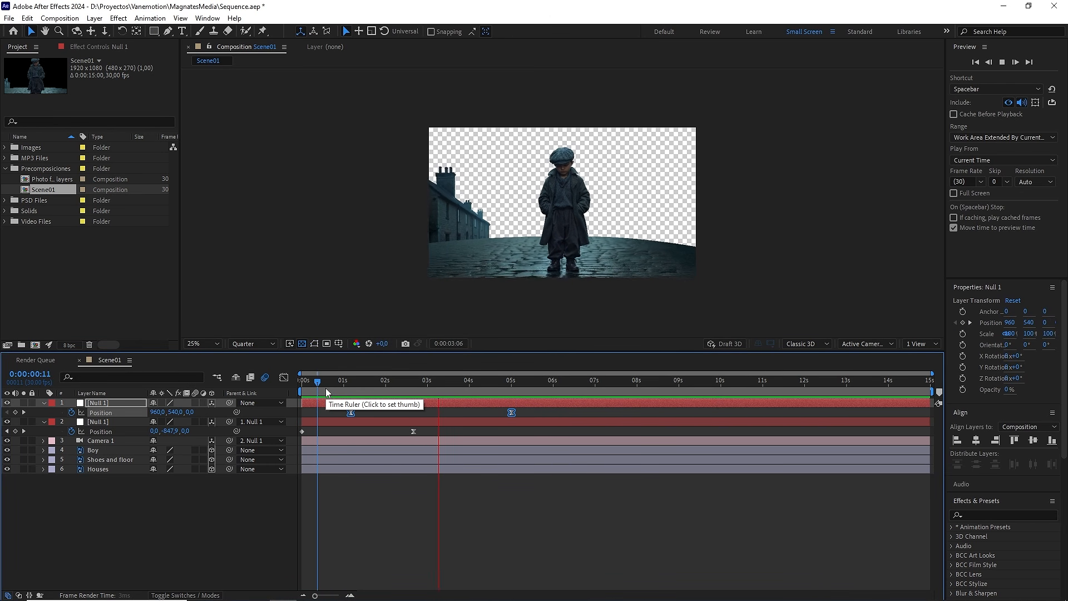
pyautogui.press('space')
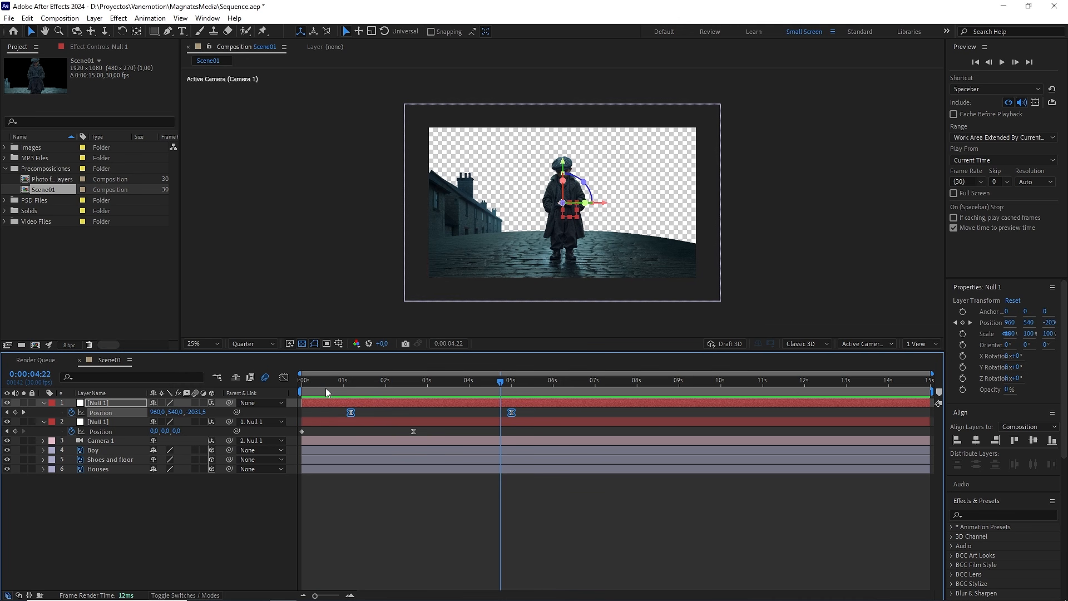
# Step: Split the composition viewer into two views and enlarge the Top view
pyautogui.click(921, 343)
pyautogui.click(919, 370)
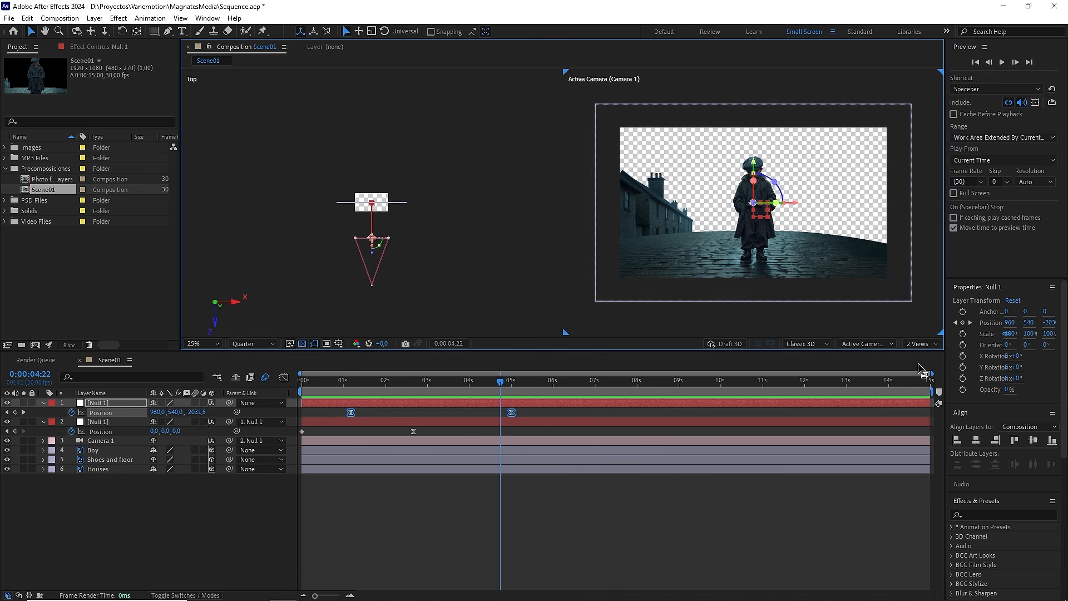
pyautogui.scroll(5, 490, 236)
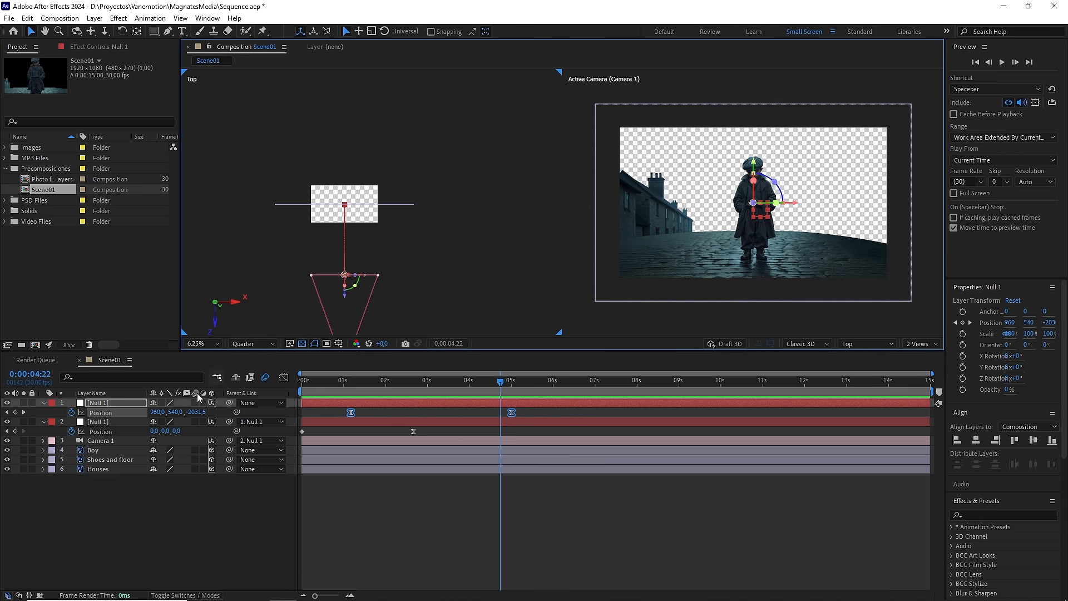
# Step: Toggle the visibility of the Shoes and floor and Houses layers off and on to check their content
pyautogui.click(111, 458)
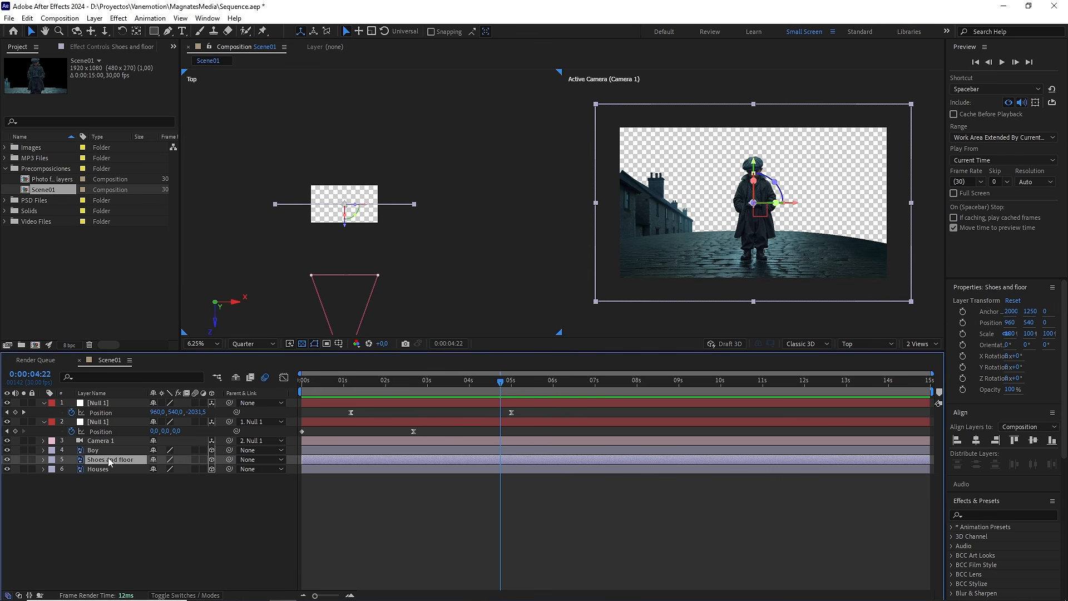
pyautogui.click(7, 460)
pyautogui.click(7, 460)
pyautogui.click(6, 469)
pyautogui.click(7, 470)
# Step: Push the Houses layer back in depth by setting its Z position to 1000
pyautogui.click(109, 469)
pyautogui.press('p')
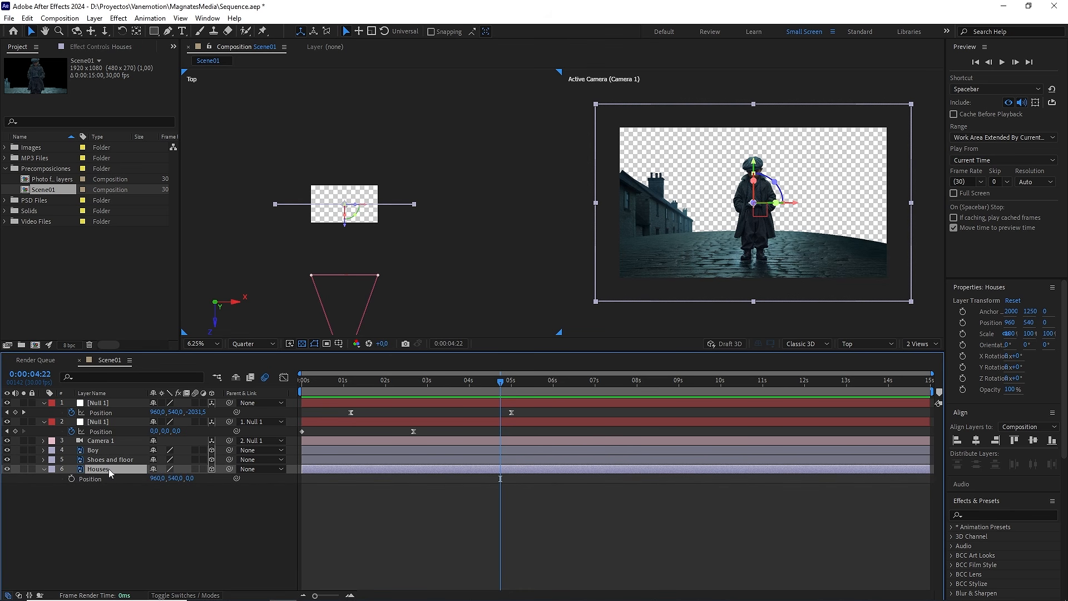
pyautogui.moveTo(192, 480); pyautogui.dragTo(215, 475)
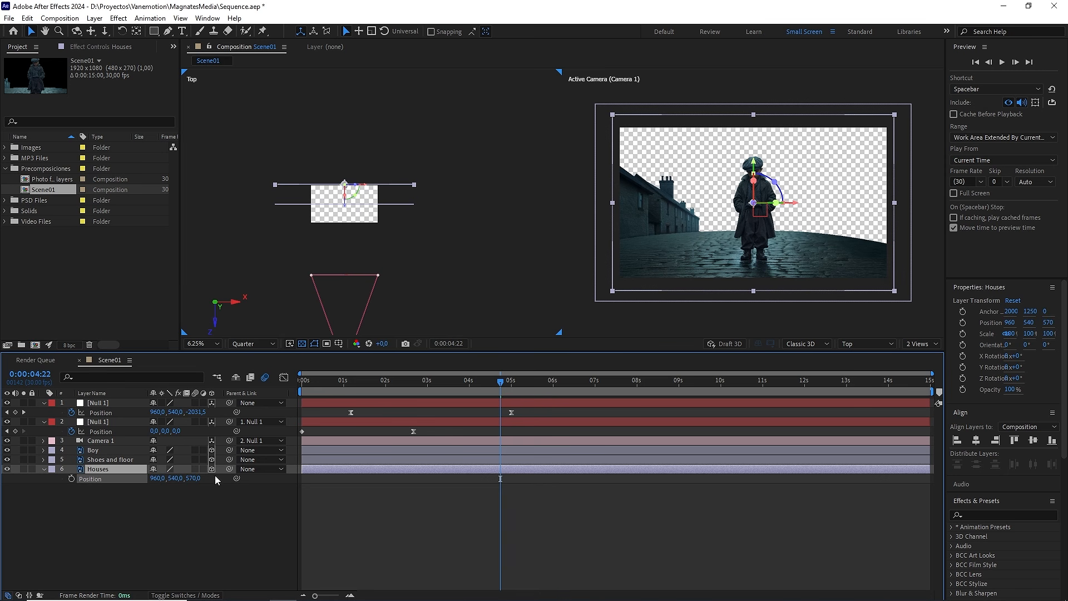
pyautogui.moveTo(342, 211); pyautogui.dragTo(345, 192)
pyautogui.click(198, 479)
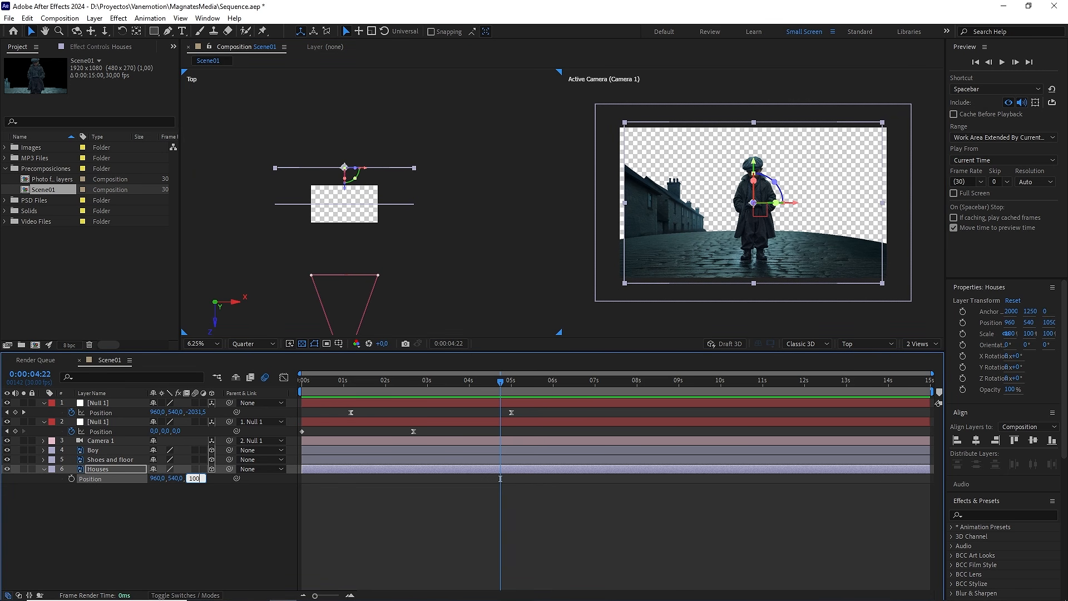
pyautogui.click(188, 513)
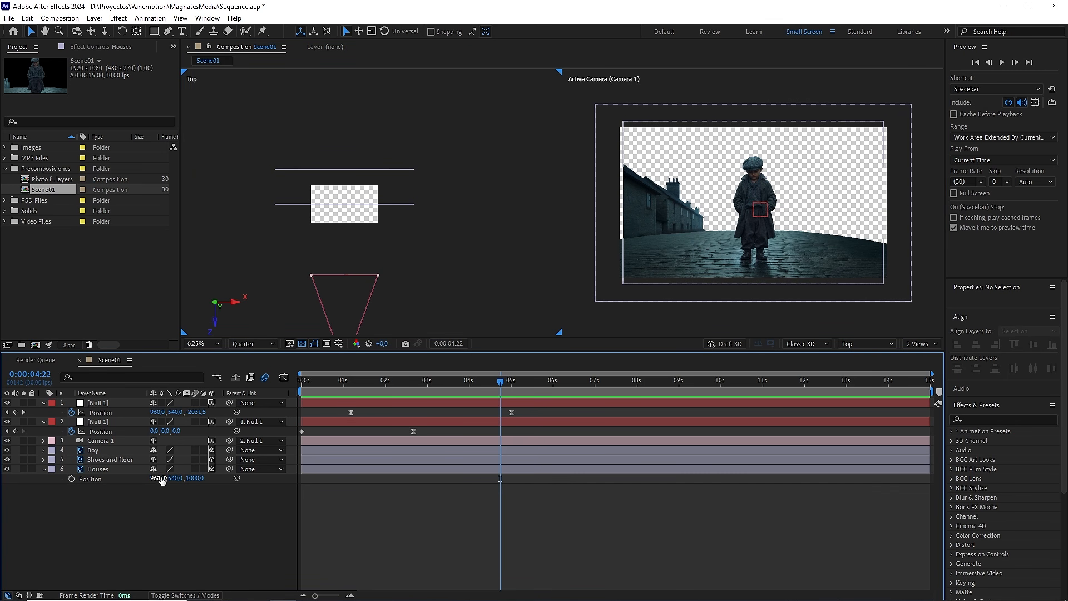
# Step: Set the Houses layer's X position to 900 and its Y position to 630
pyautogui.moveTo(162, 480); pyautogui.dragTo(128, 478)
pyautogui.click(125, 481)
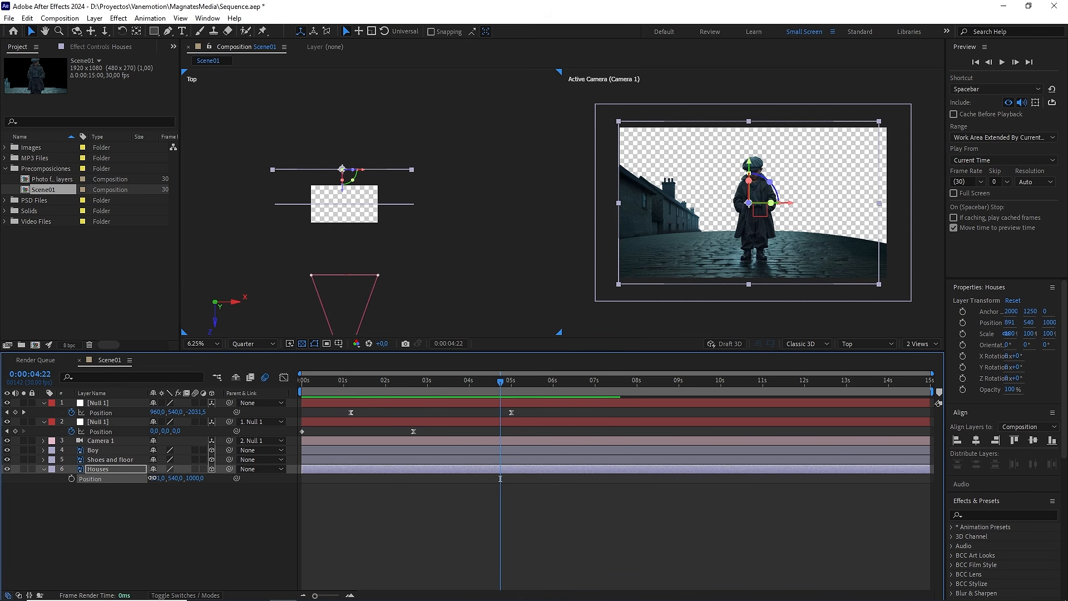
pyautogui.click(157, 479)
pyautogui.write('900')
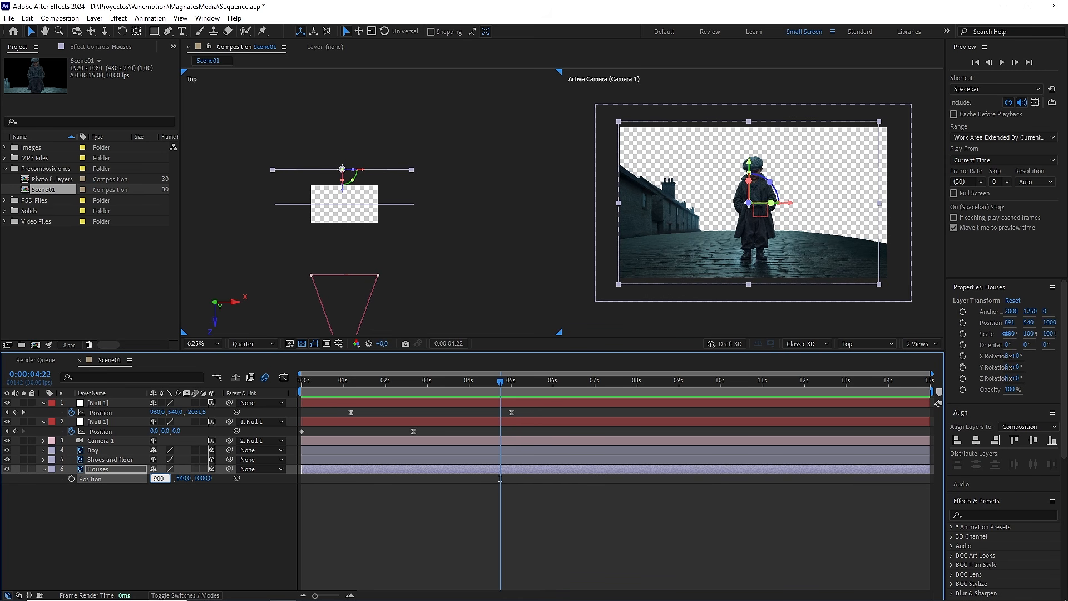
pyautogui.click(186, 479)
pyautogui.moveTo(181, 479); pyautogui.dragTo(195, 482)
pyautogui.click(178, 478)
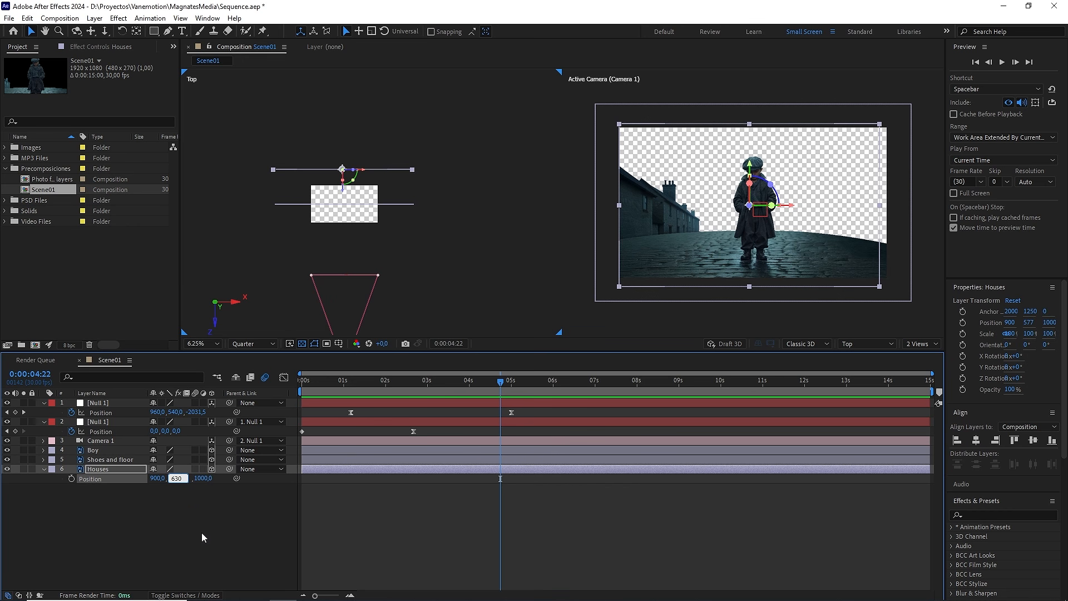
pyautogui.write('630')
pyautogui.click(201, 533)
# Step: Return the composition viewer to one view and preview the animation from 0:00:01:11
pyautogui.click(916, 344)
pyautogui.click(954, 356)
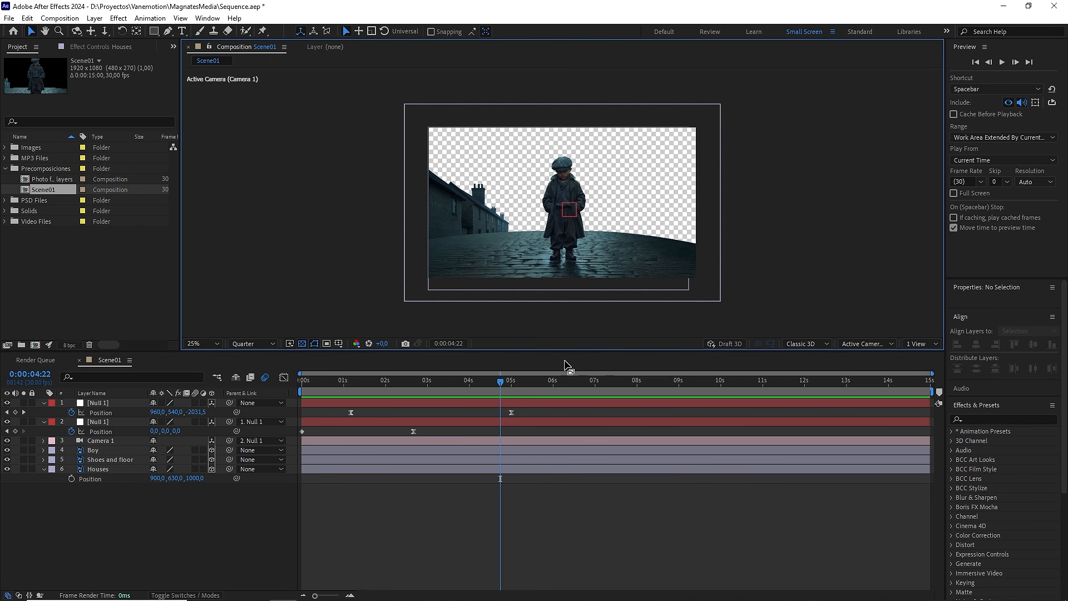
pyautogui.moveTo(500, 382); pyautogui.dragTo(362, 390)
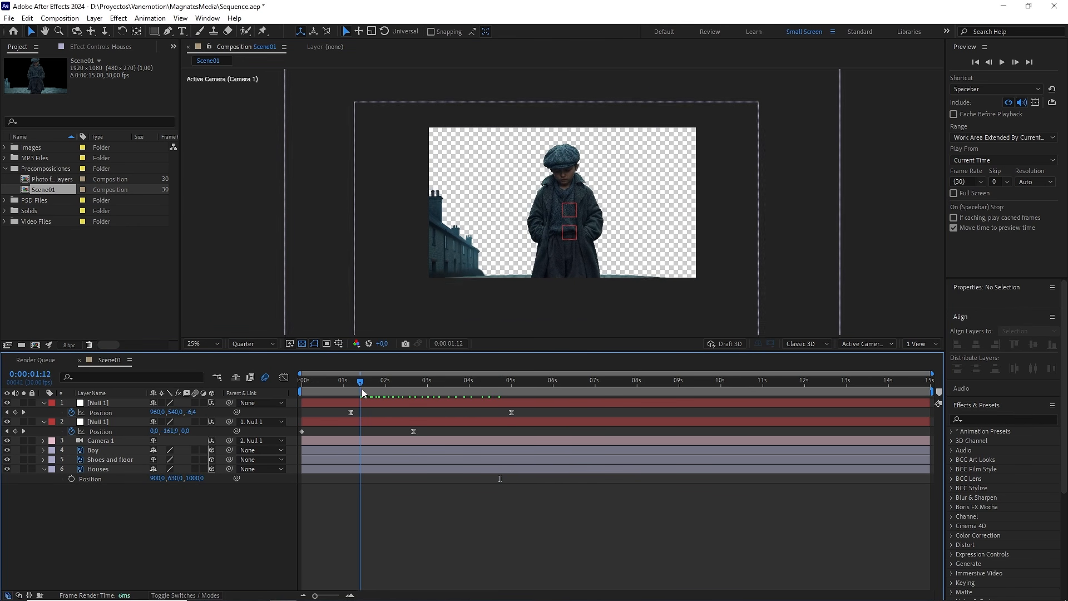
pyautogui.press('space')
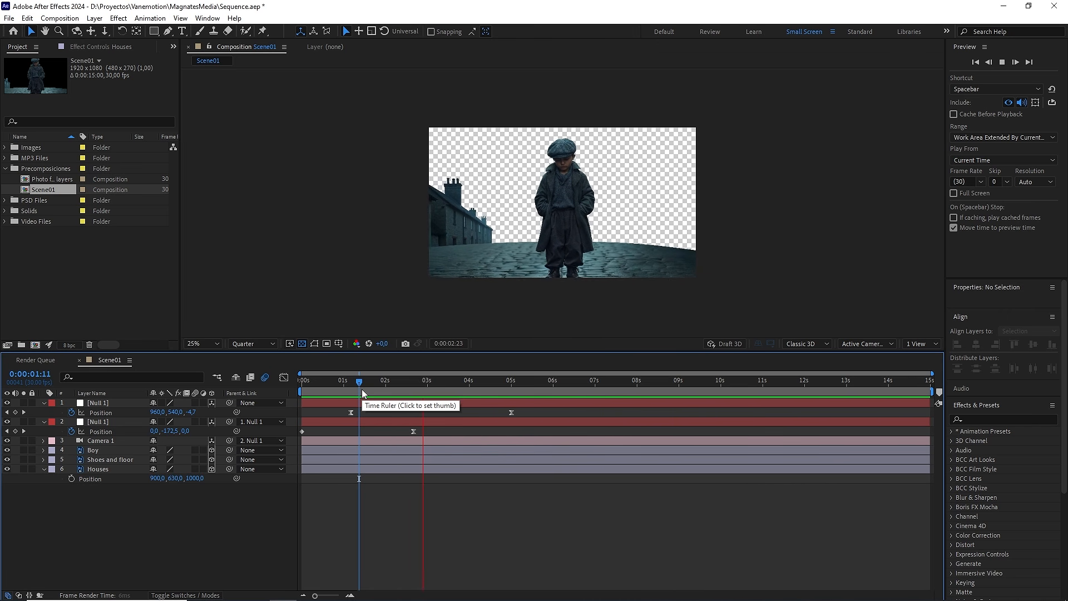
# Step: Duplicate the Houses layer with the time set to 0:00:05:00 and flip the copy horizontally
pyautogui.press('space')
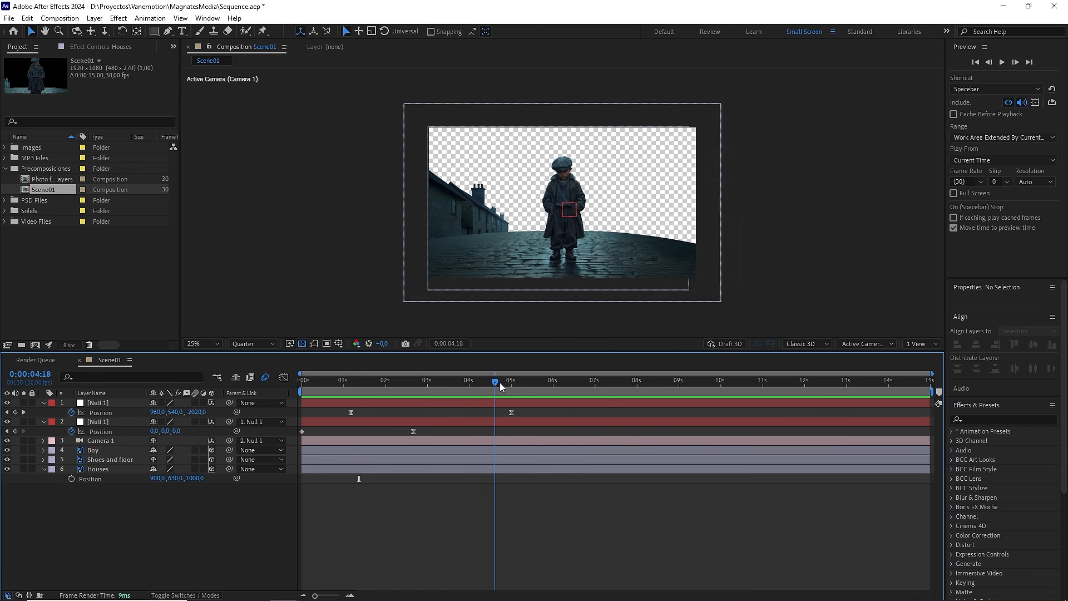
pyautogui.moveTo(500, 383); pyautogui.dragTo(507, 383)
pyautogui.click(98, 468)
pyautogui.hotkey('ctrl', 'd')
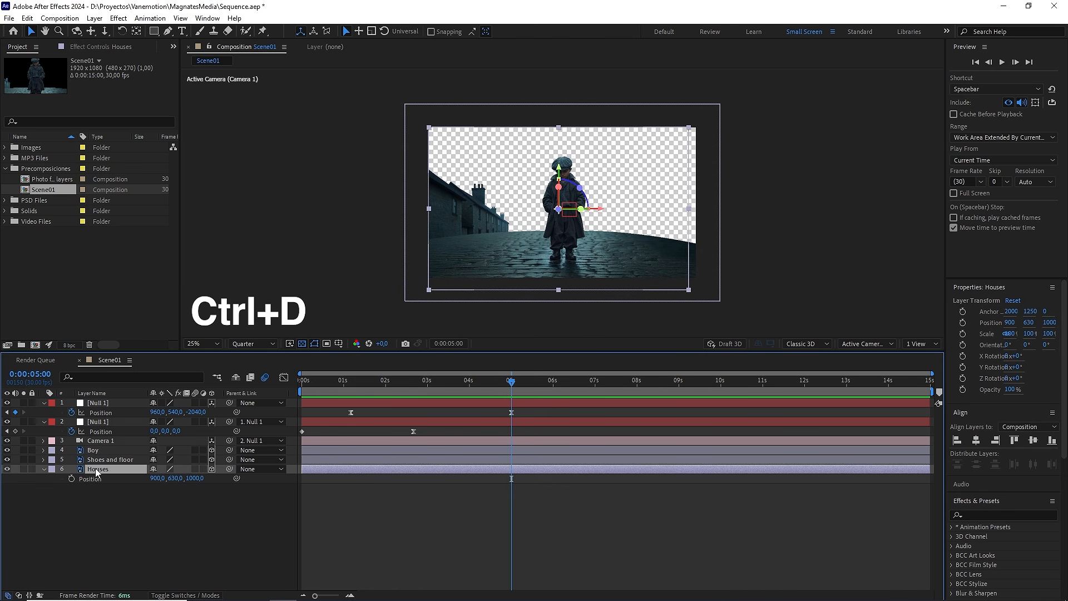
pyautogui.rightClick(98, 470)
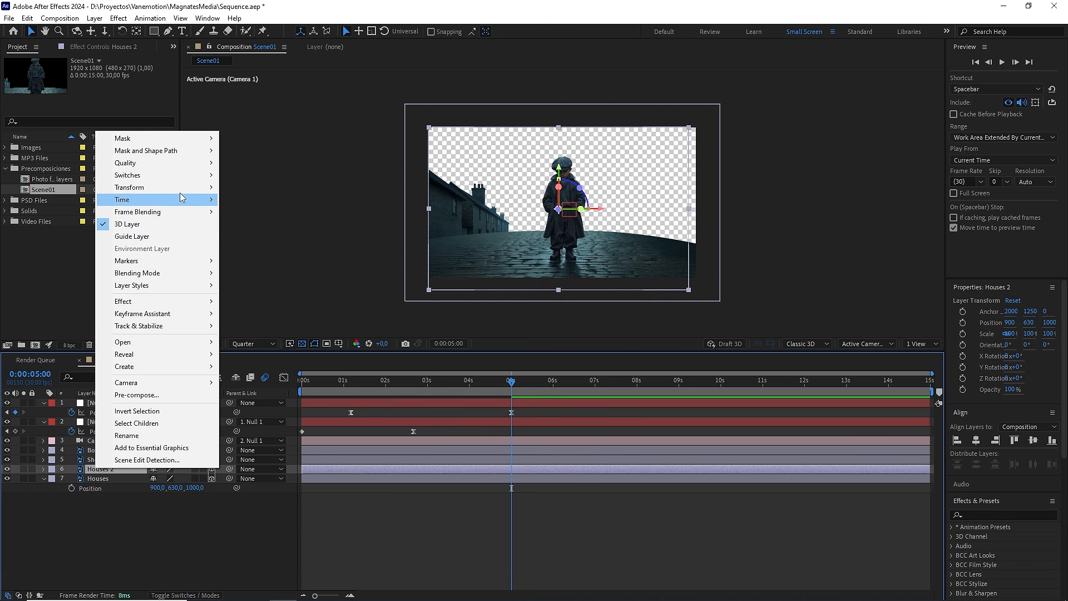
pyautogui.moveTo(184, 187)
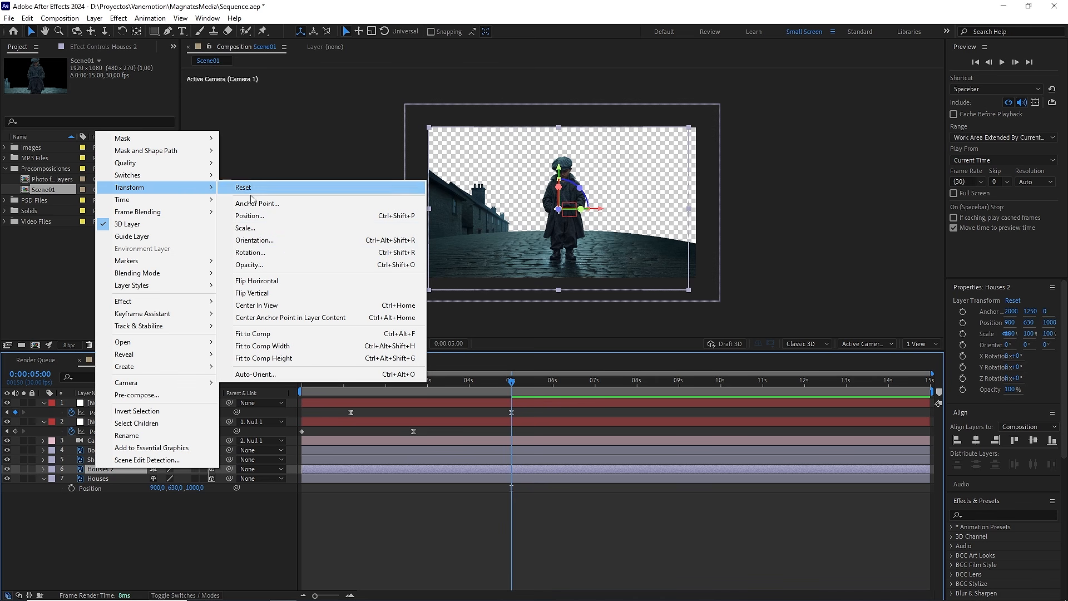
pyautogui.click(294, 281)
# Step: Set the Houses 2 layer's X position to 1025 and collapse both Houses layers
pyautogui.press('p')
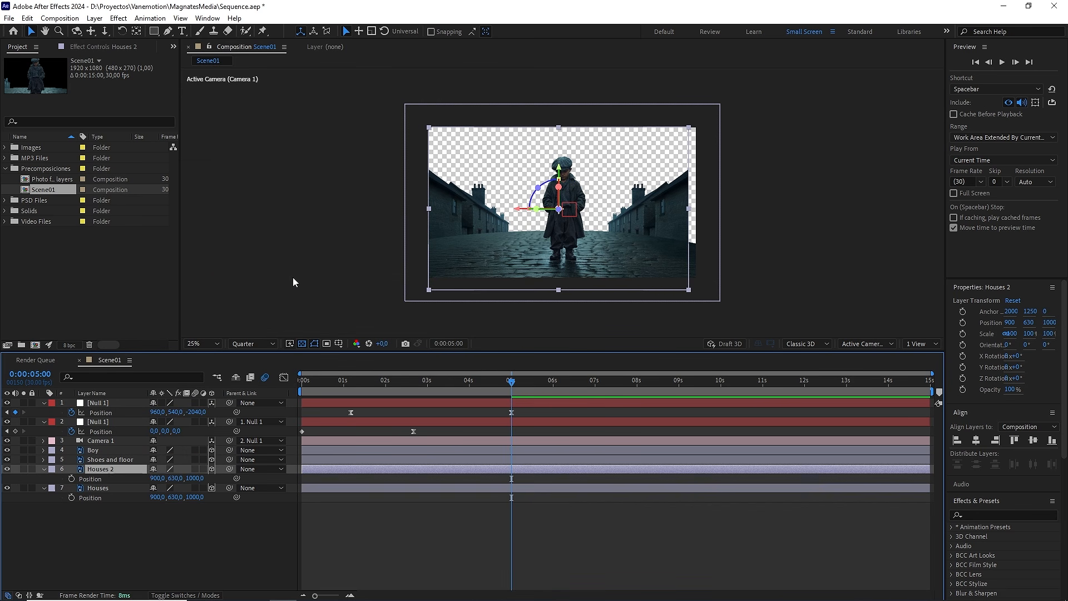
pyautogui.moveTo(157, 479); pyautogui.dragTo(212, 480)
pyautogui.click(159, 477)
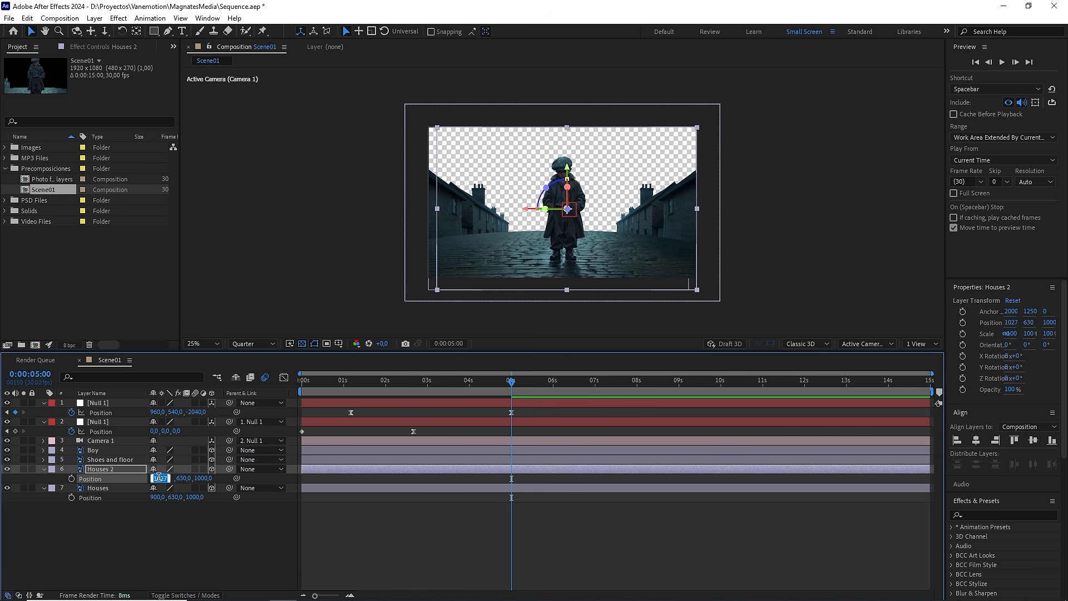
pyautogui.write('1025')
pyautogui.click(213, 554)
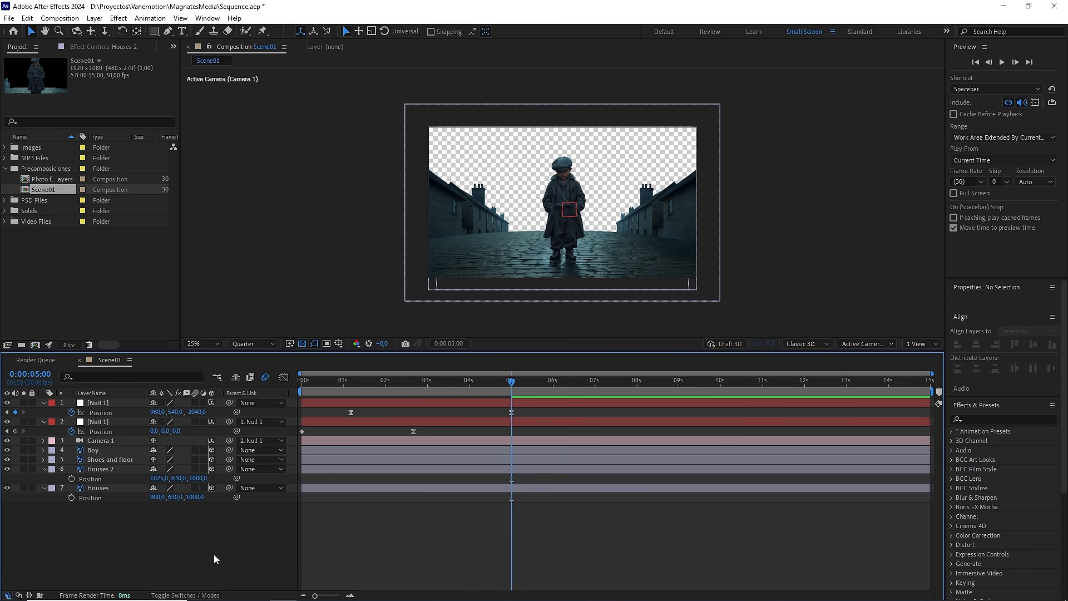
pyautogui.click(44, 469)
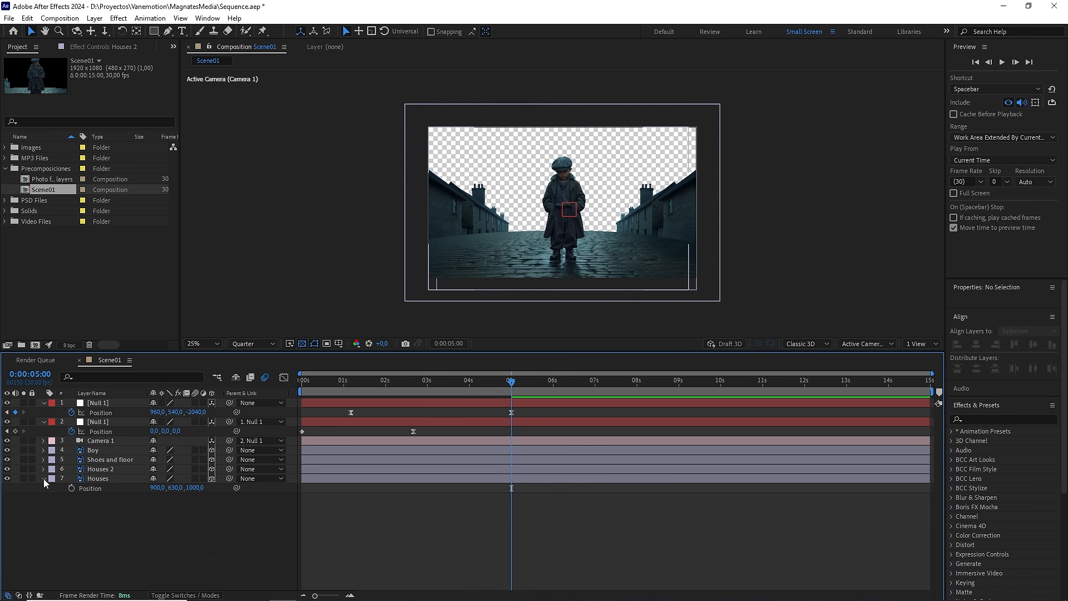
pyautogui.click(44, 479)
# Step: Set the composition viewer's resolution to Full and view the boy's face close up
pyautogui.scroll(4, 586, 239)
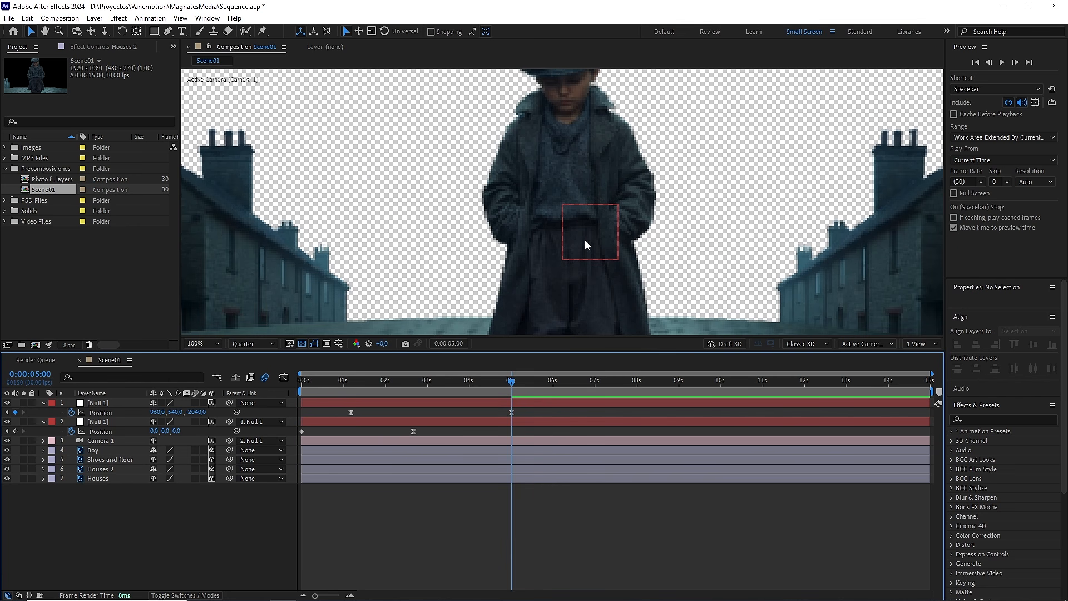
pyautogui.moveTo(596, 213); pyautogui.dragTo(605, 245)
pyautogui.click(254, 344)
pyautogui.click(261, 368)
pyautogui.scroll(1, 617, 195)
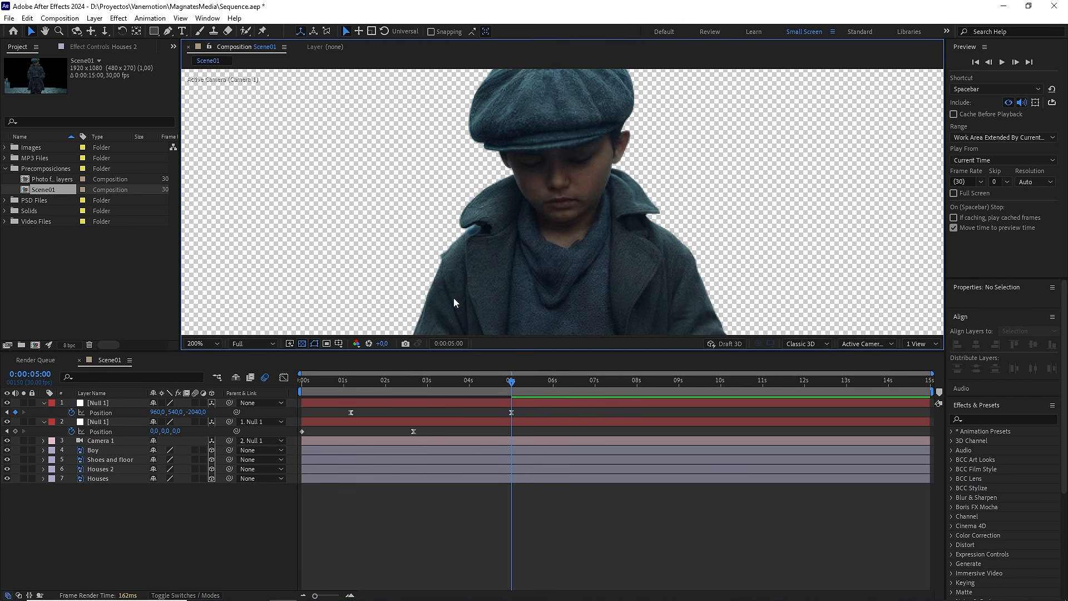
# Step: Duplicate the Boy layer and solo the copy, Boy 2
pyautogui.click(109, 449)
pyautogui.hotkey('ctrl', 'd')
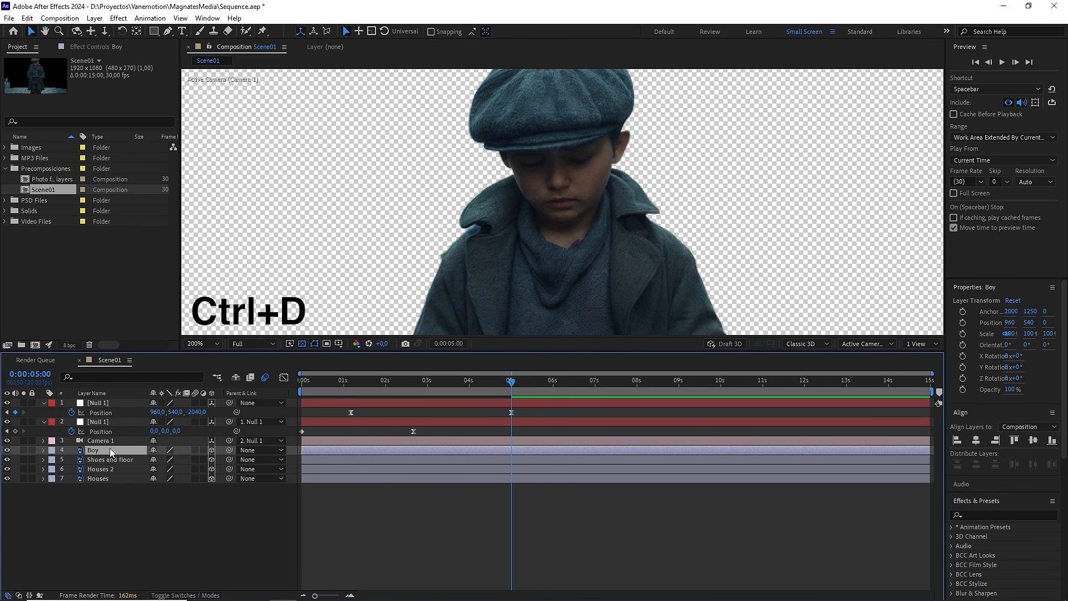
pyautogui.click(24, 450)
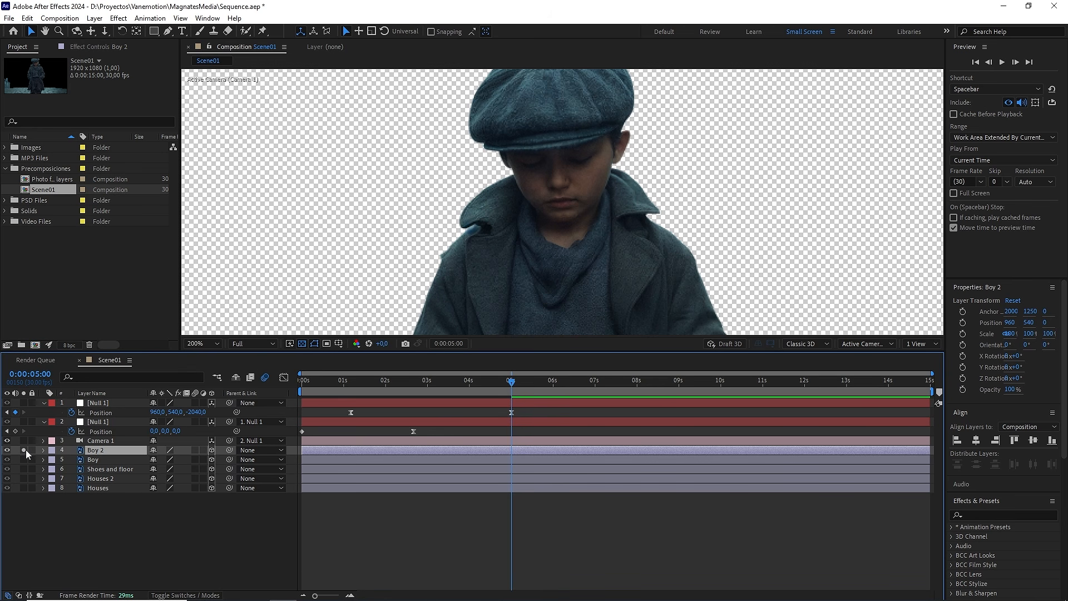
# Step: Draw a closed Pen mask on Boy 2 around the face, following the cap's brim, the ear, the jaw and the neck
pyautogui.scroll(2, 602, 138)
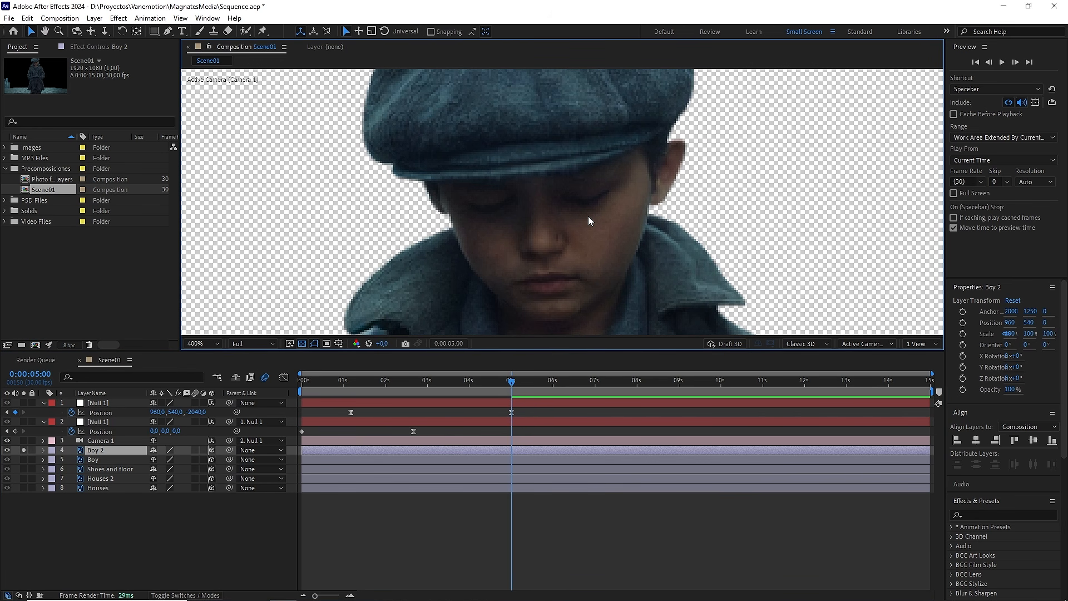
pyautogui.click(168, 31)
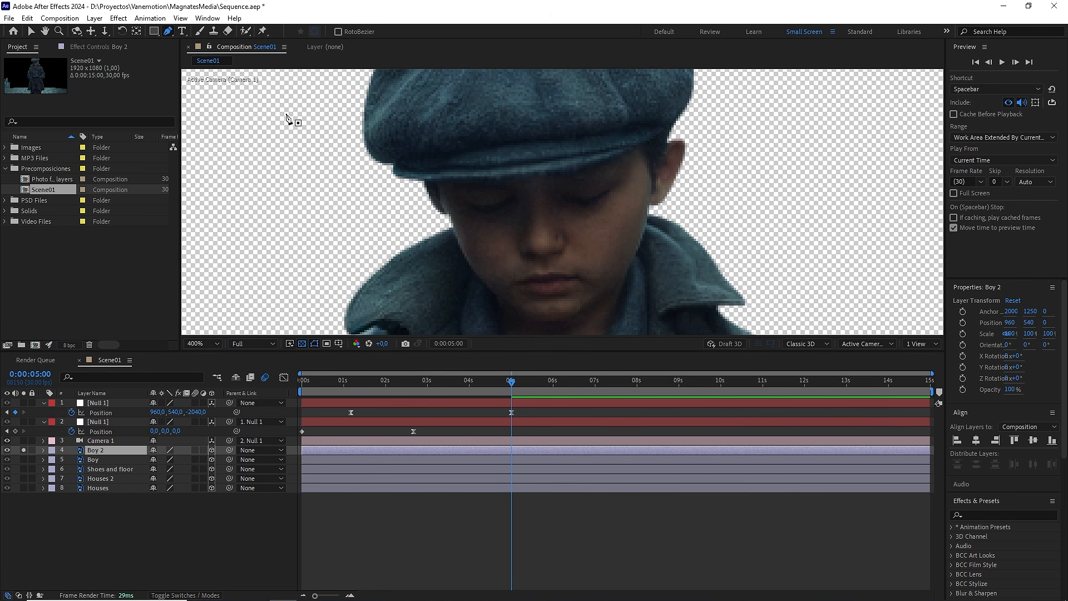
pyautogui.click(403, 179)
pyautogui.moveTo(494, 176); pyautogui.dragTo(507, 178)
pyautogui.moveTo(600, 160); pyautogui.dragTo(616, 157)
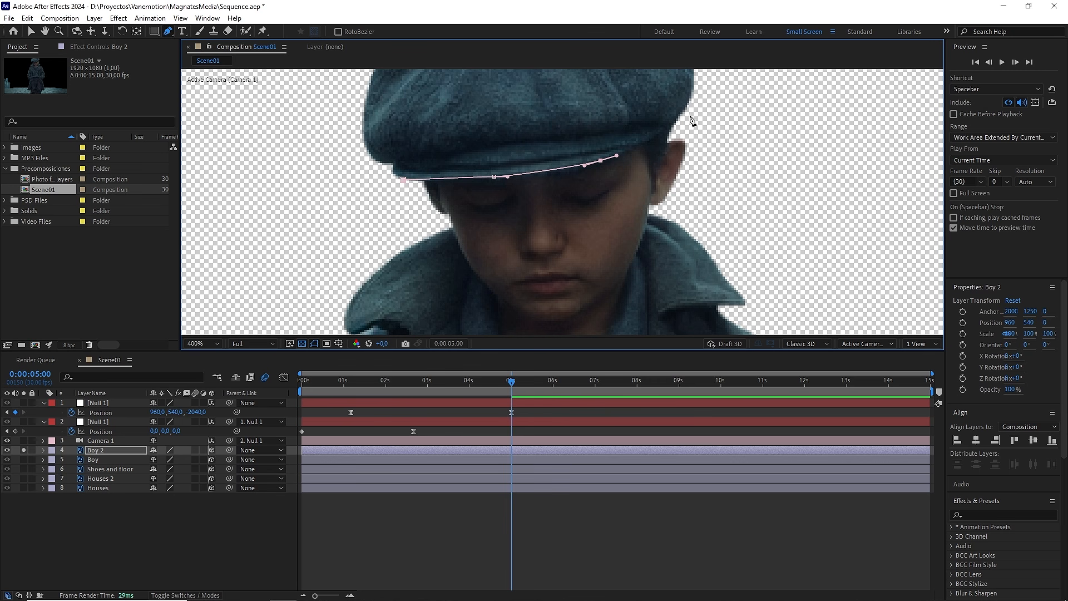
pyautogui.click(690, 113)
pyautogui.click(706, 186)
pyautogui.moveTo(652, 210); pyautogui.dragTo(652, 168)
pyautogui.click(652, 167)
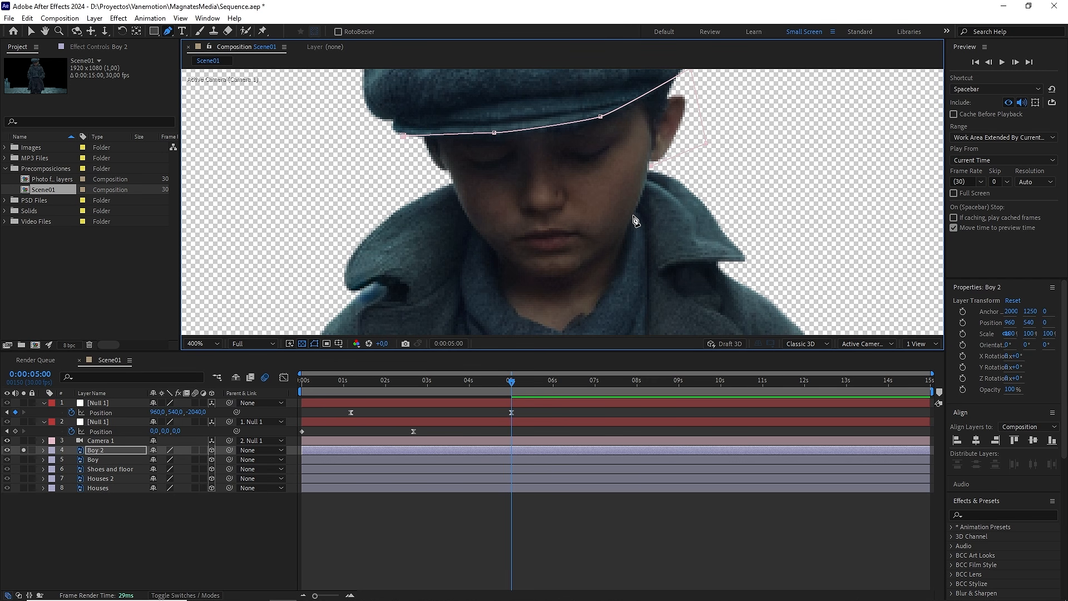
pyautogui.moveTo(634, 213); pyautogui.dragTo(628, 226)
pyautogui.click(592, 316)
pyautogui.moveTo(592, 316); pyautogui.dragTo(573, 328)
pyautogui.moveTo(568, 312); pyautogui.dragTo(623, 265)
pyautogui.moveTo(598, 280); pyautogui.dragTo(558, 244)
pyautogui.click(544, 198)
pyautogui.moveTo(535, 178); pyautogui.dragTo(544, 221)
pyautogui.click(518, 180)
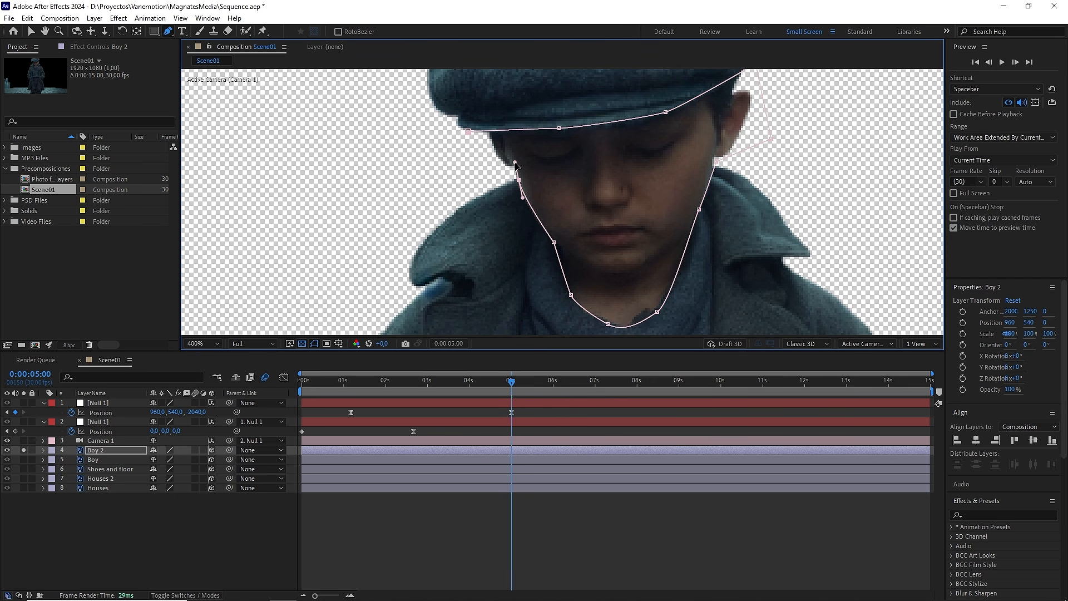
pyautogui.click(469, 132)
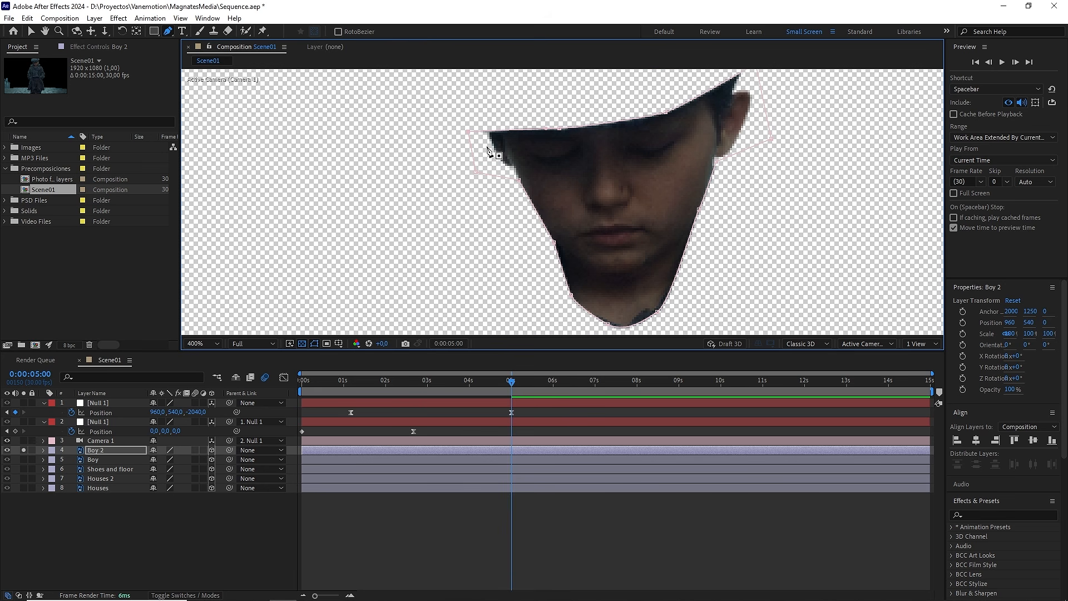
# Step: Check the masked face and turn off solo for the Boy 2 layer
pyautogui.moveTo(533, 199); pyautogui.dragTo(527, 224)
pyautogui.scroll(-1, 623, 211)
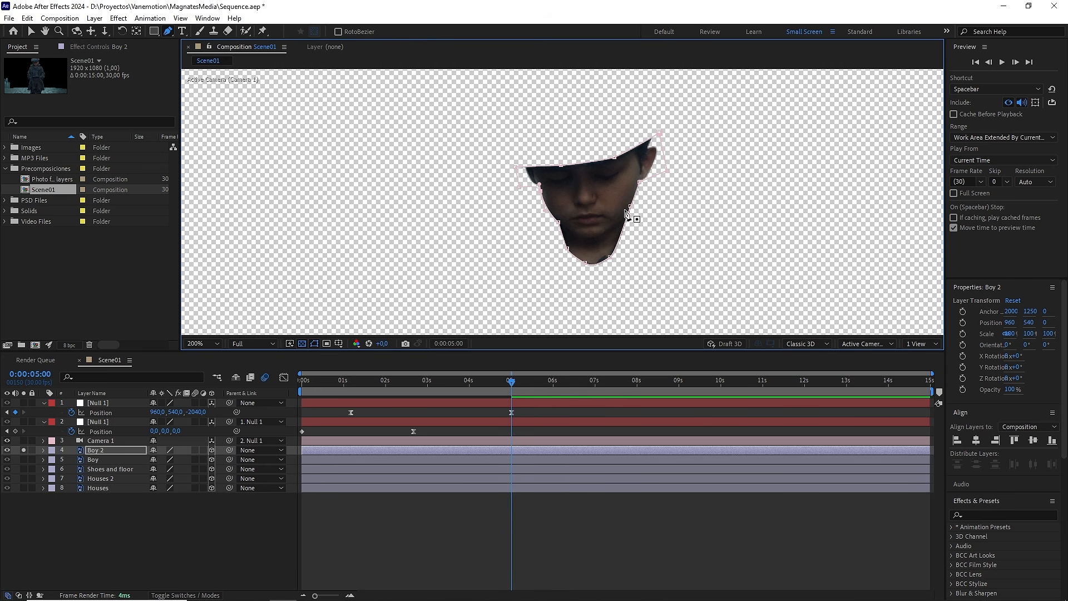
pyautogui.click(22, 450)
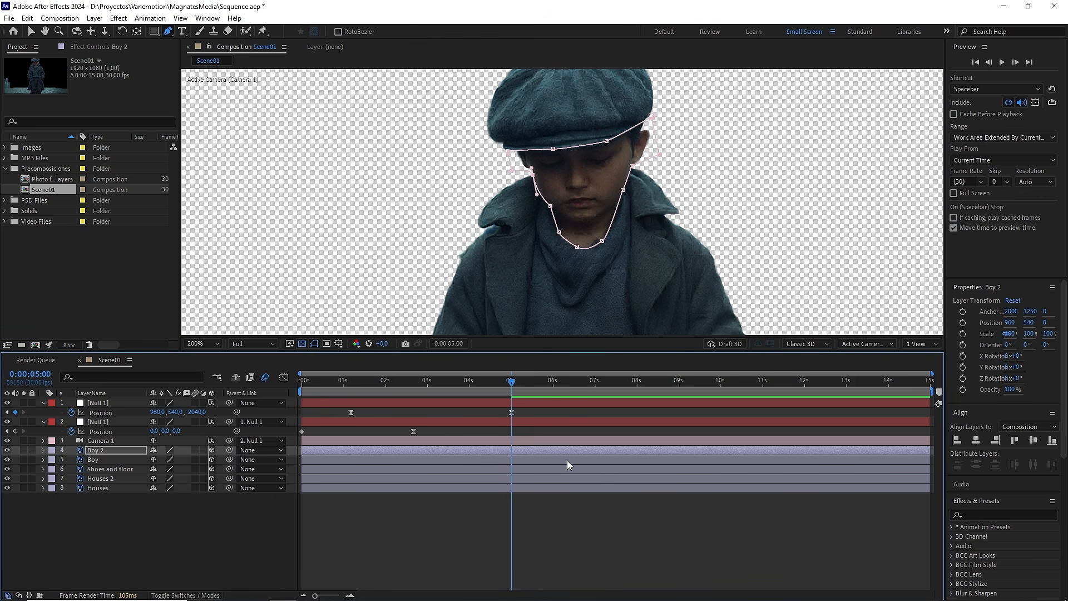
# Step: Apply the Lumetri Color effect to the Boy 2 layer and show all layers together
pyautogui.click(993, 515)
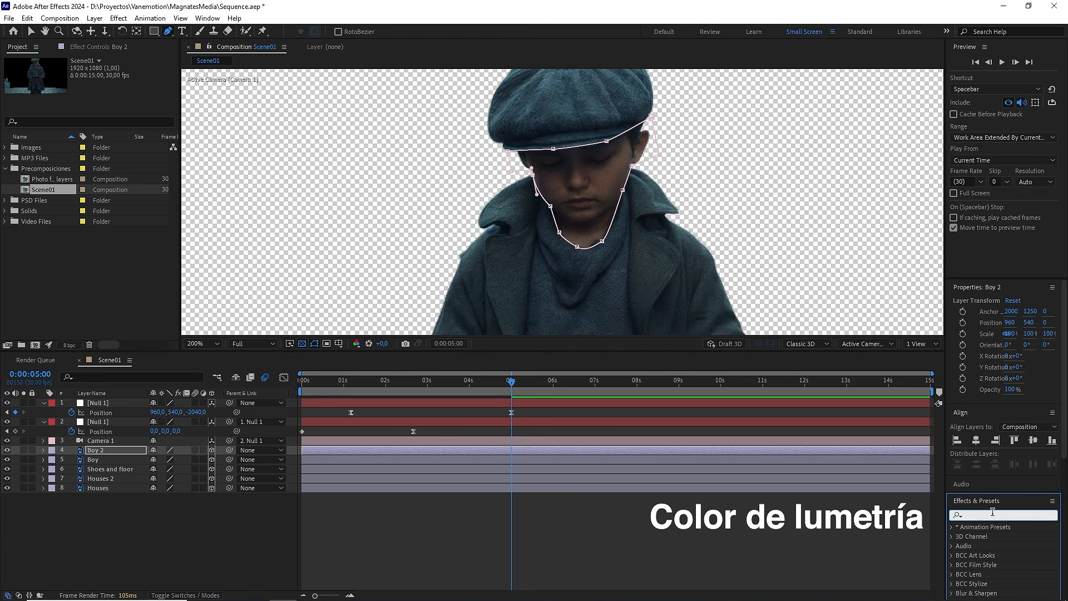
pyautogui.write('lumetr')
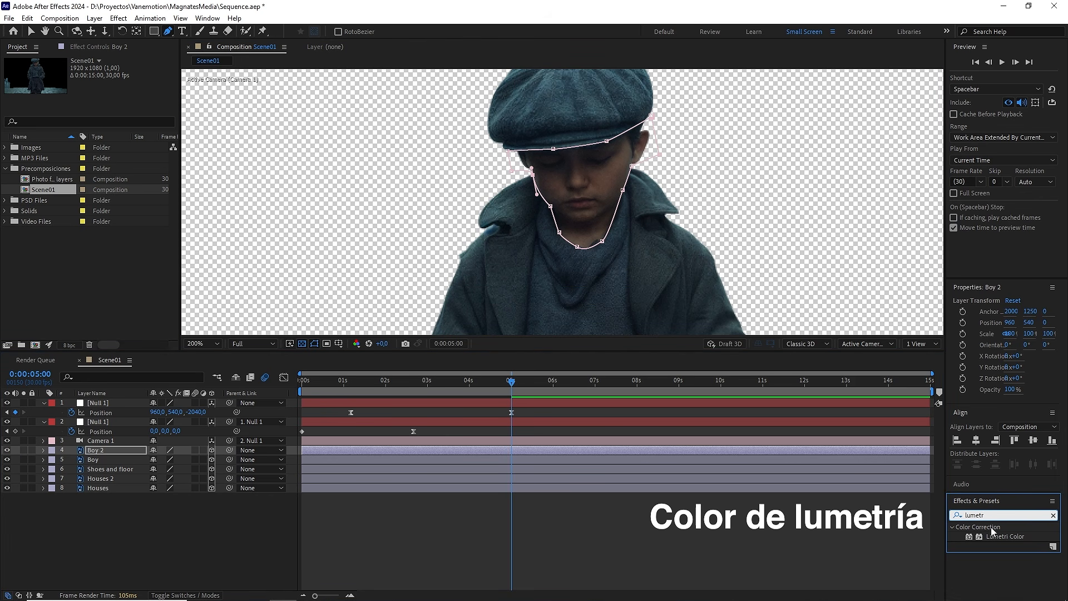
pyautogui.moveTo(993, 536); pyautogui.dragTo(92, 454)
pyautogui.click(24, 449)
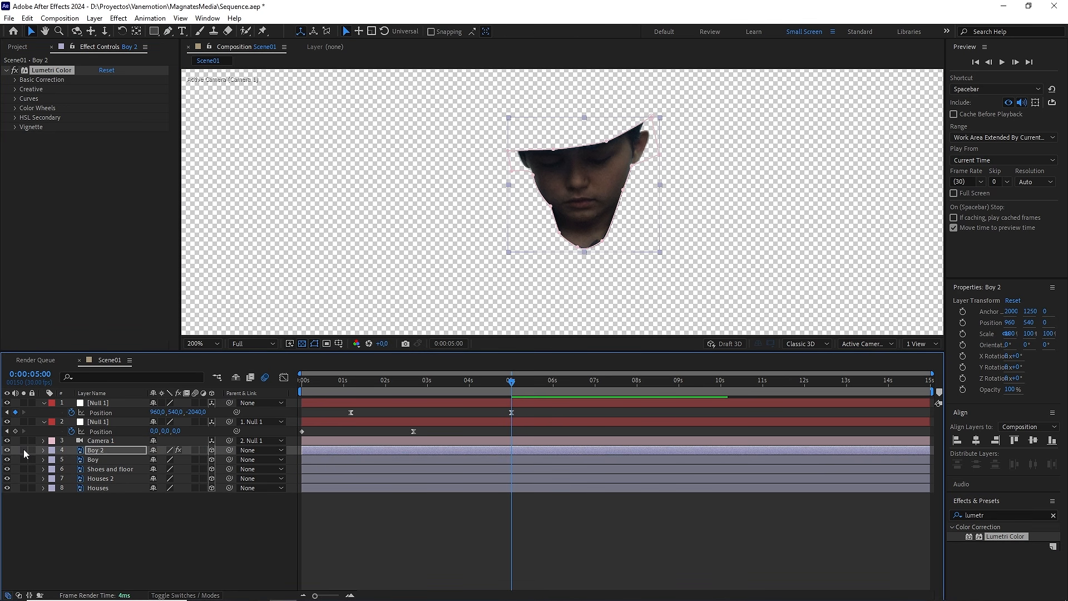
# Step: Warm the face by setting the Lumetri Color basic correction's Temperature to 40, and collapse the effect
pyautogui.scroll(2, 617, 222)
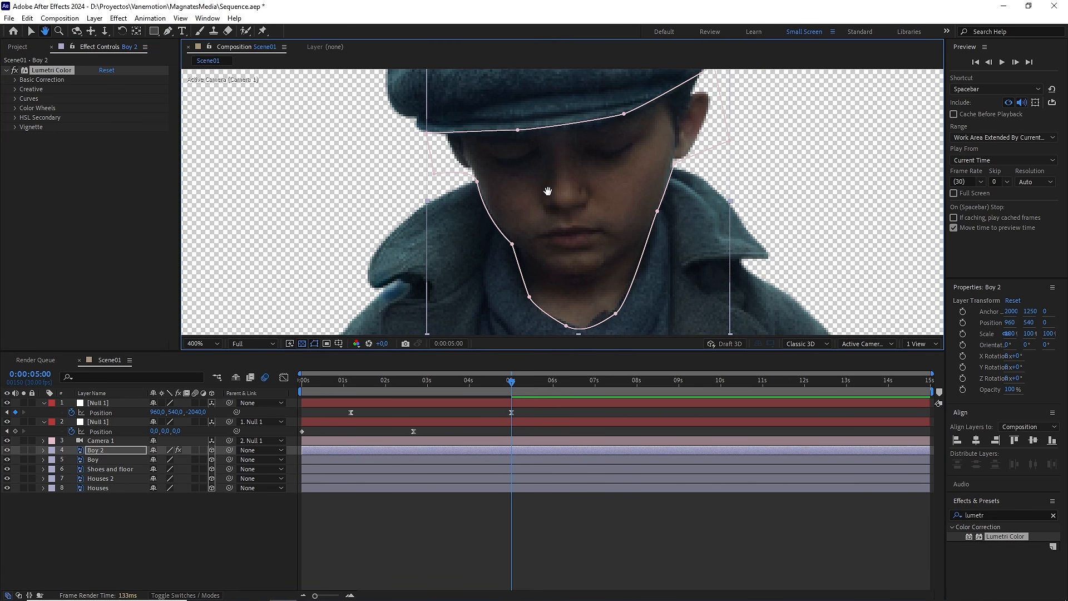
pyautogui.click(15, 80)
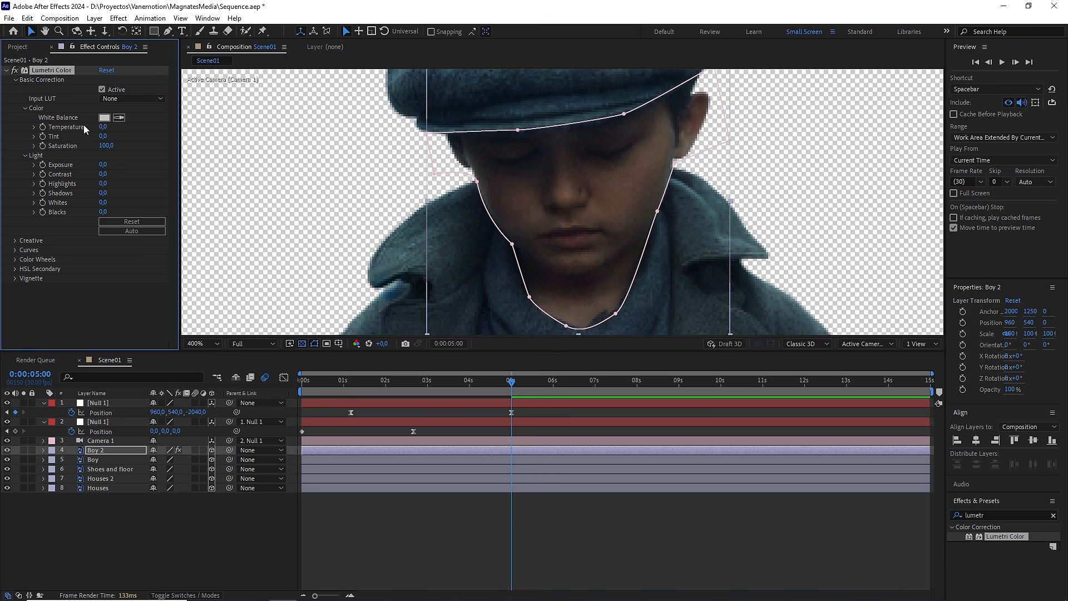
pyautogui.moveTo(103, 127); pyautogui.dragTo(210, 124)
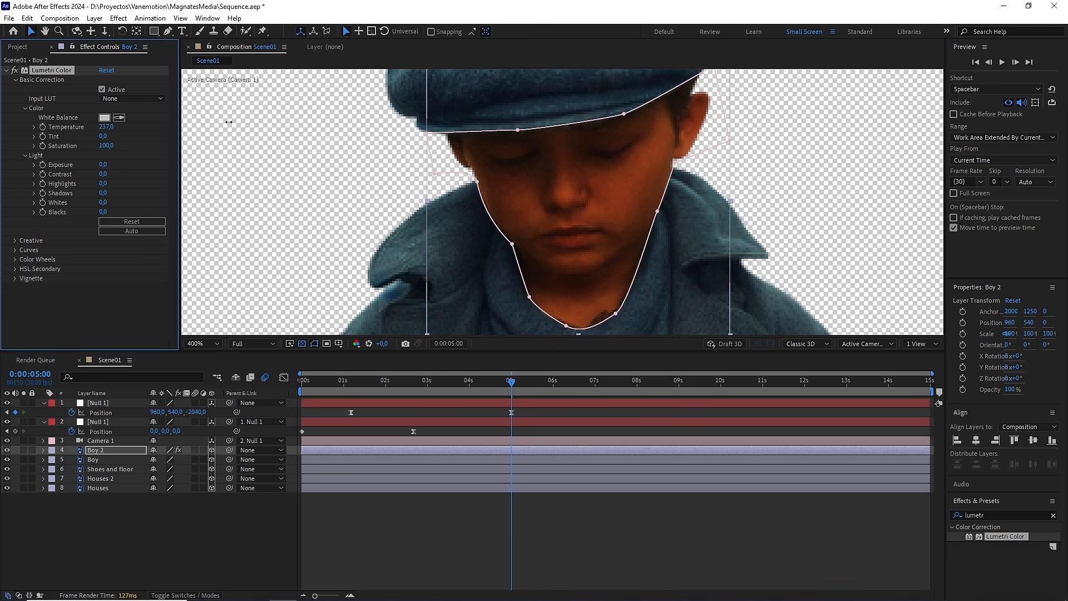
pyautogui.click(112, 128)
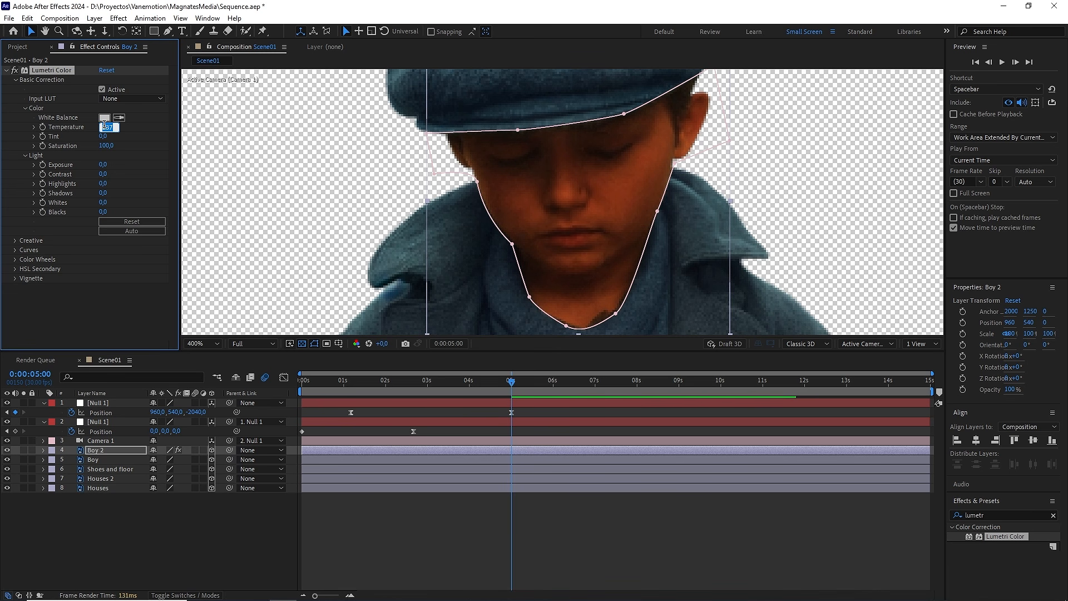
pyautogui.write('40')
pyautogui.press('Return')
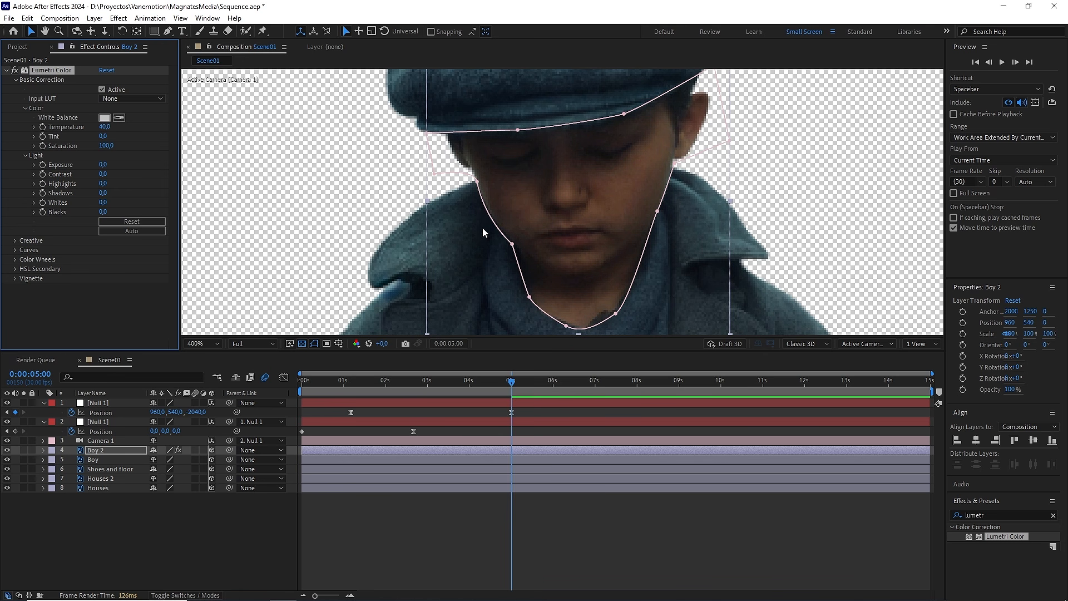
pyautogui.press('/')
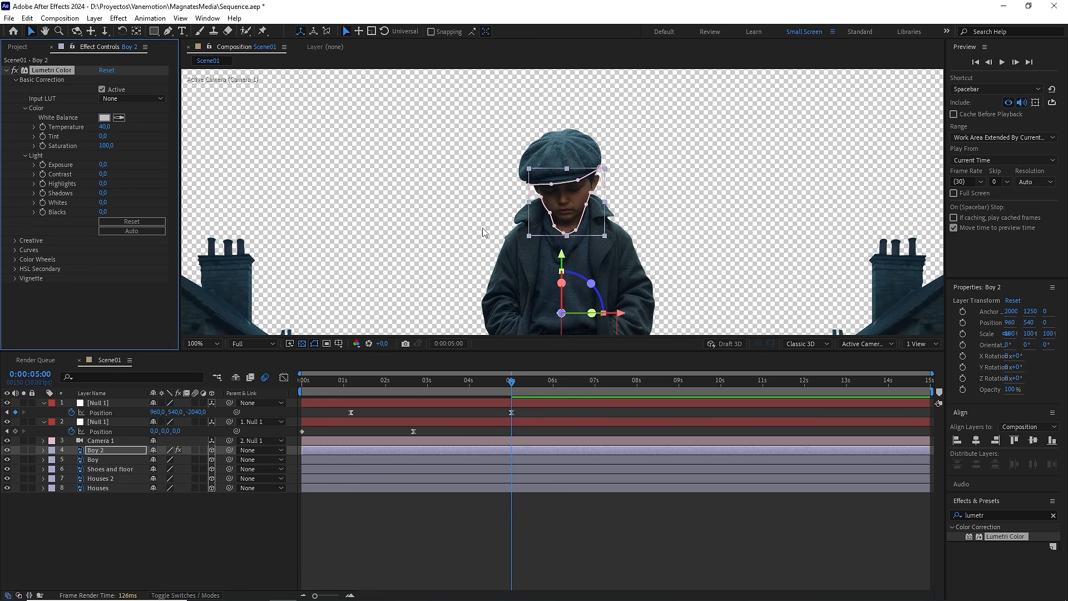
pyautogui.click(8, 71)
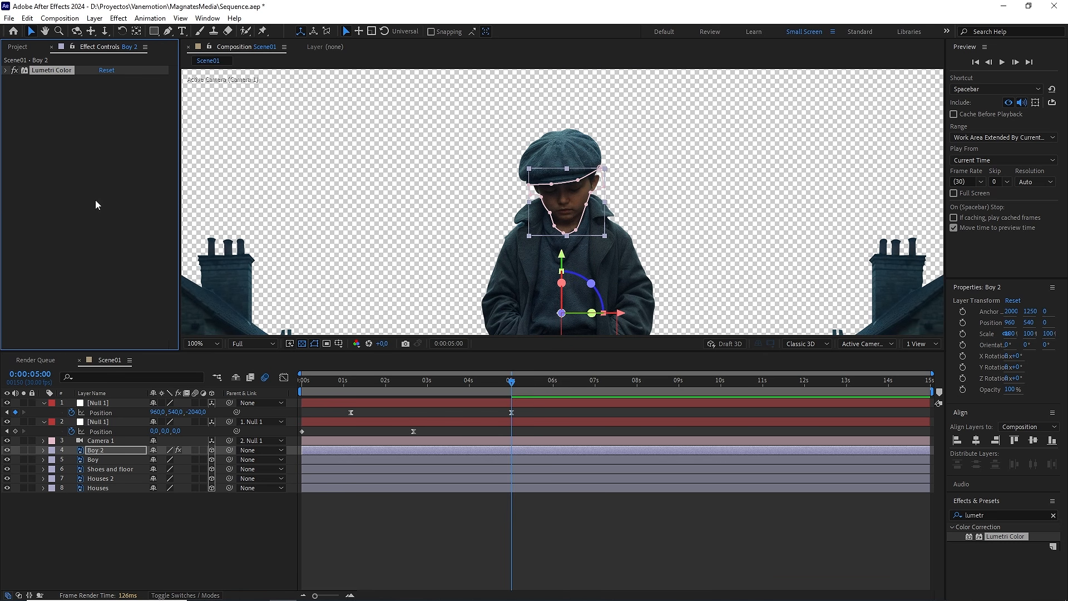
# Step: Set the feather of Mask 1 on Boy 2 to 1 pixel and collapse the layer
pyautogui.click(43, 450)
pyautogui.click(54, 461)
pyautogui.click(62, 469)
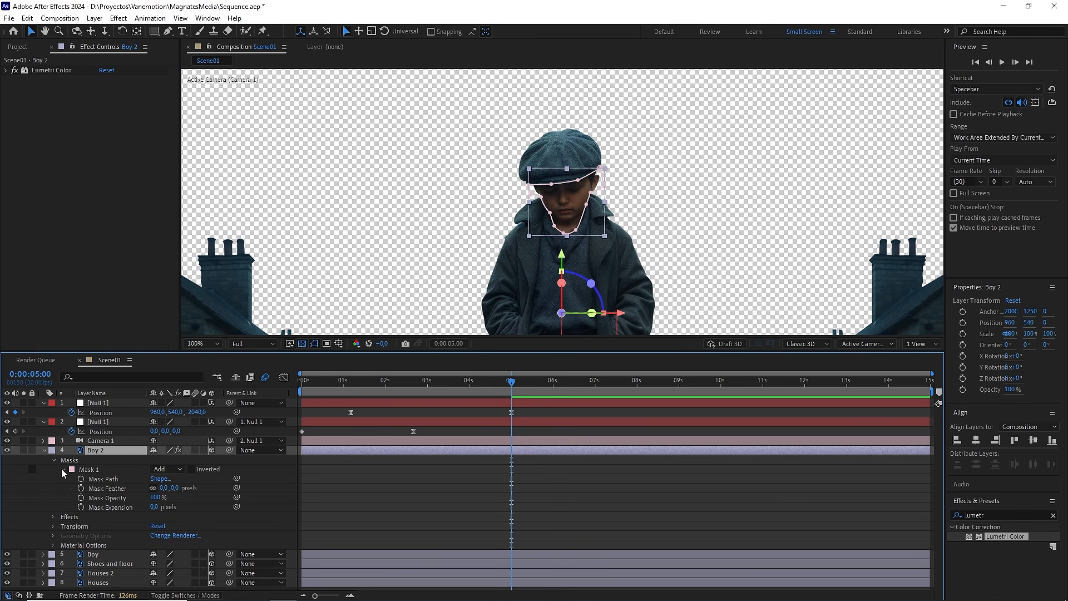
pyautogui.click(176, 487)
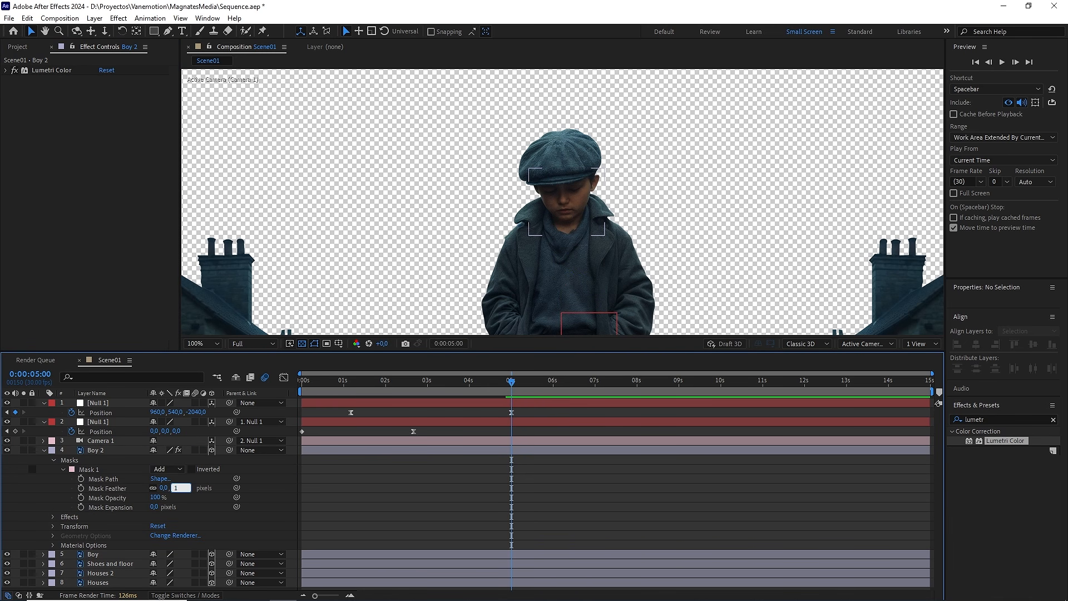
pyautogui.press('Return')
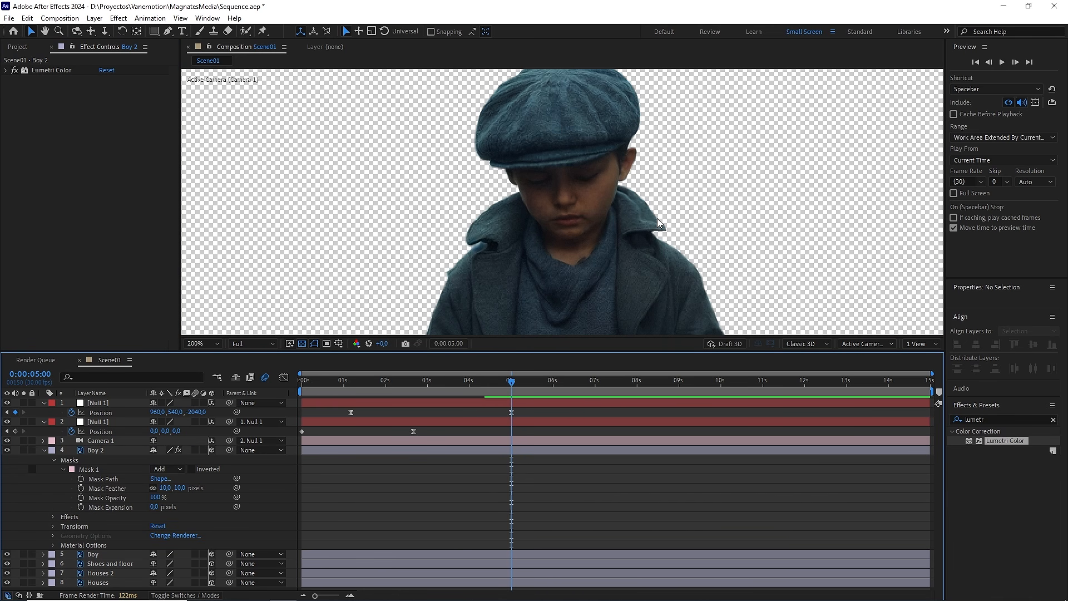
pyautogui.click(44, 450)
pyautogui.scroll(-2, 542, 256)
pyautogui.moveTo(603, 285); pyautogui.dragTo(607, 243)
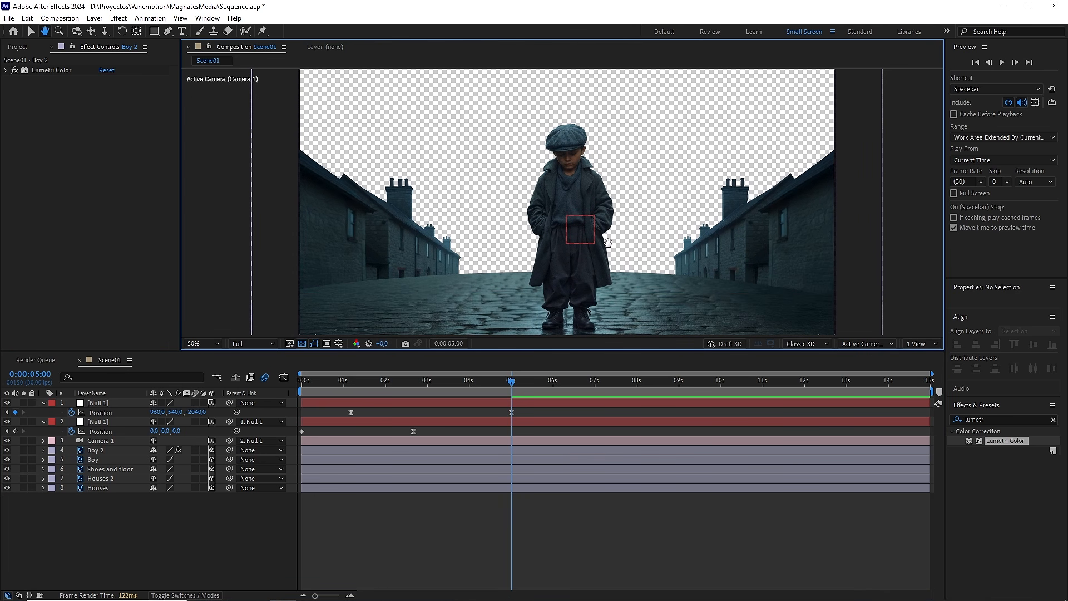
# Step: Copy the Lumetri Color effect from the Boy 2 layer and paste it onto the Houses 2 and Houses layers
pyautogui.click(109, 450)
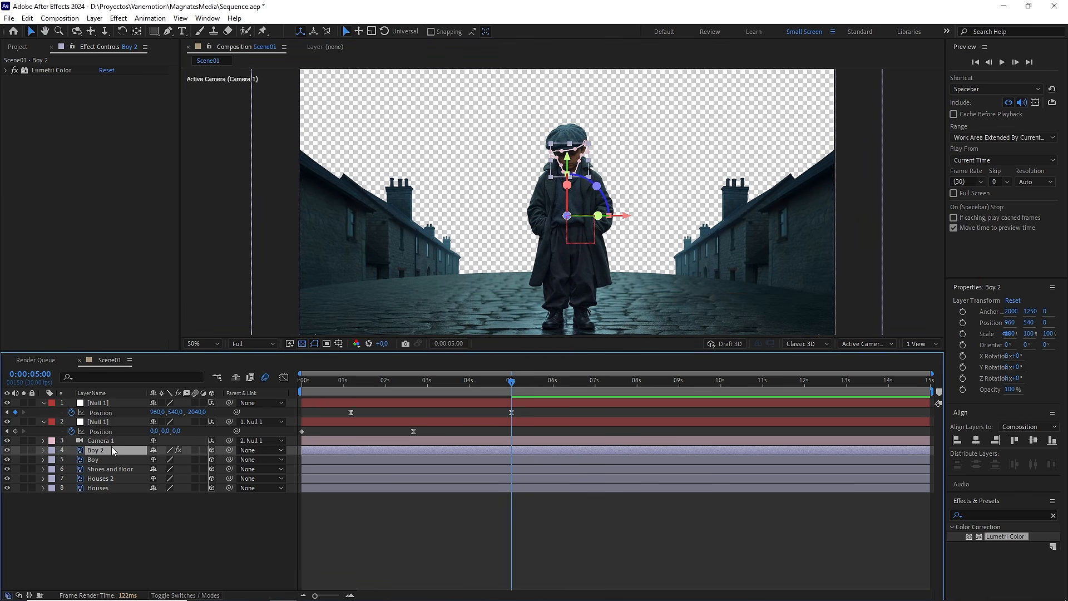
pyautogui.click(69, 71)
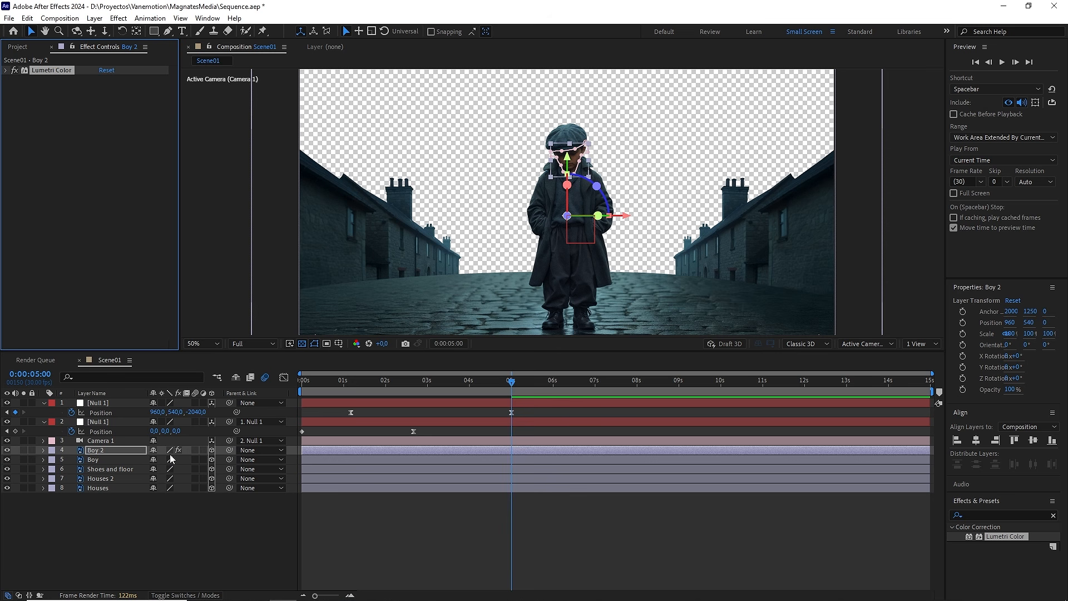
pyautogui.hotkey('ctrl', 'c')
pyautogui.click(119, 477)
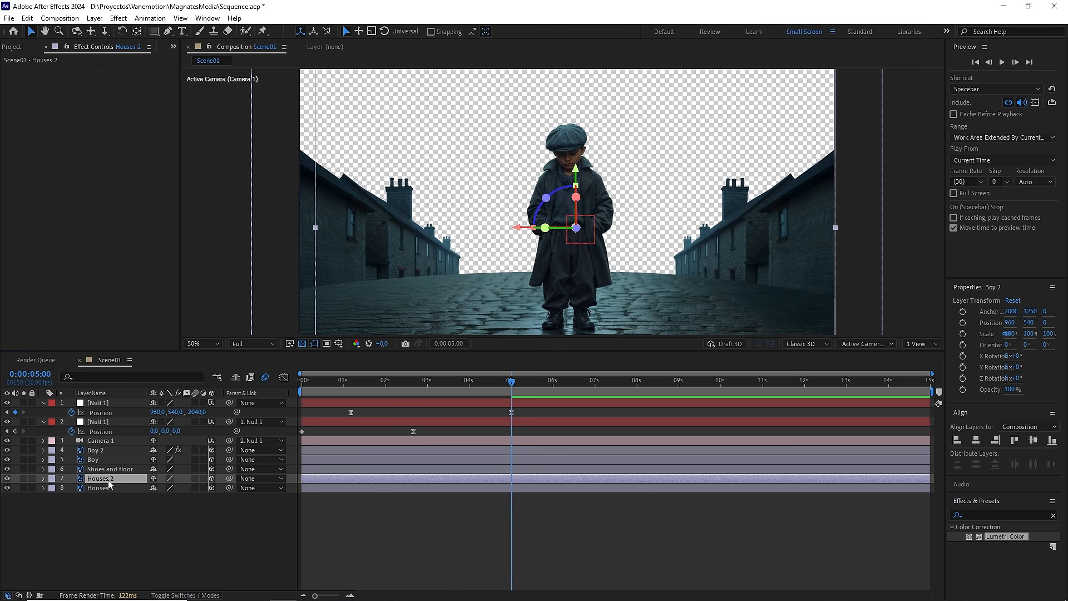
pyautogui.hotkey('ctrl', 'v')
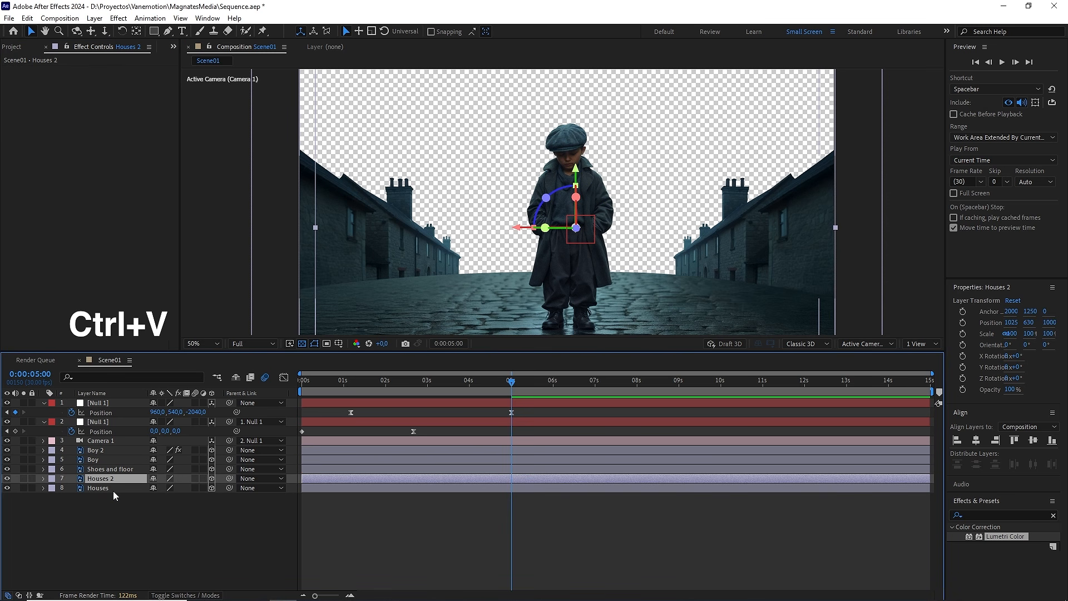
pyautogui.click(109, 489)
pyautogui.hotkey('ctrl', 'v')
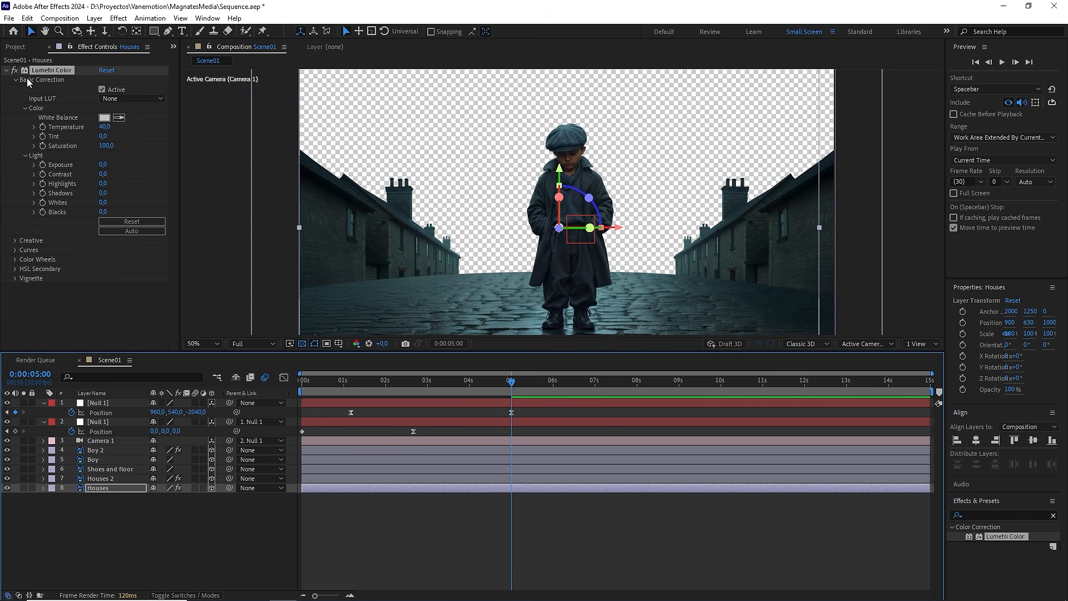
pyautogui.click(17, 71)
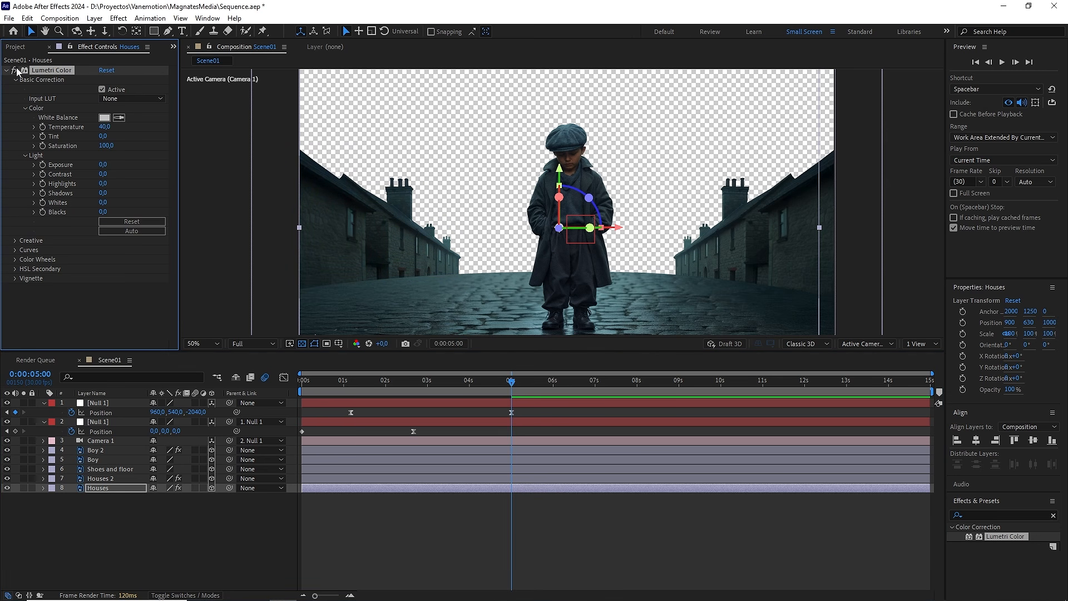
pyautogui.click(193, 534)
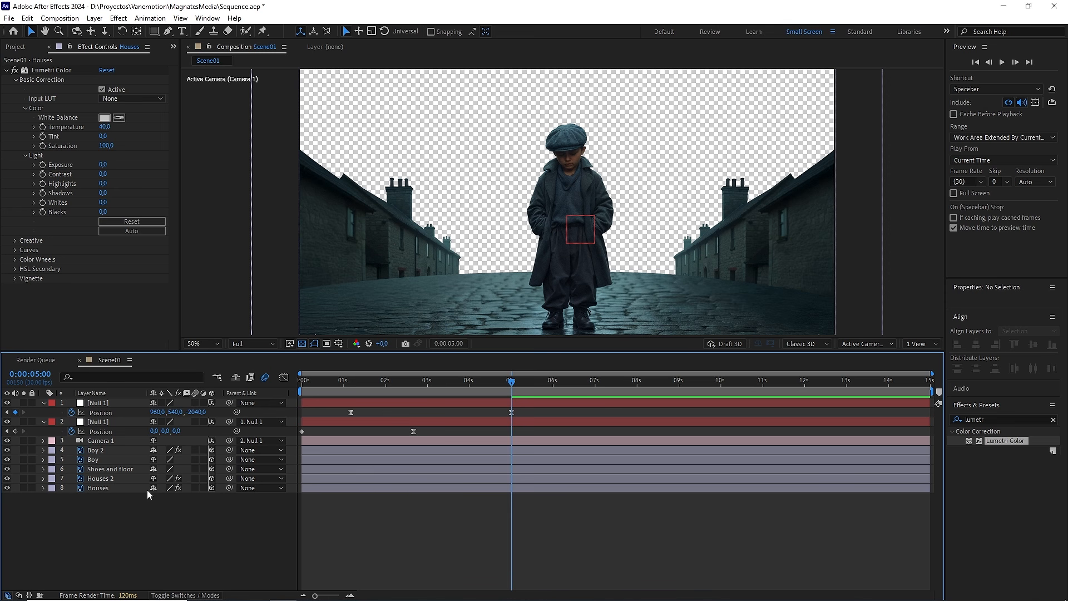
# Step: Solo the Shoes and floor layer and duplicate it
pyautogui.click(122, 470)
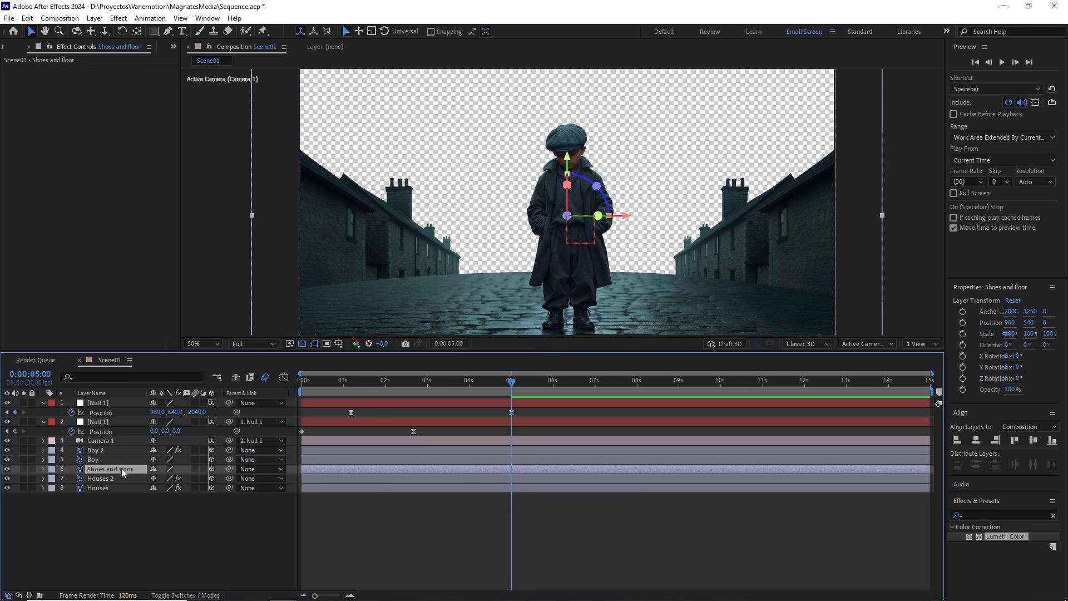
pyautogui.click(24, 468)
pyautogui.hotkey('ctrl', 'd')
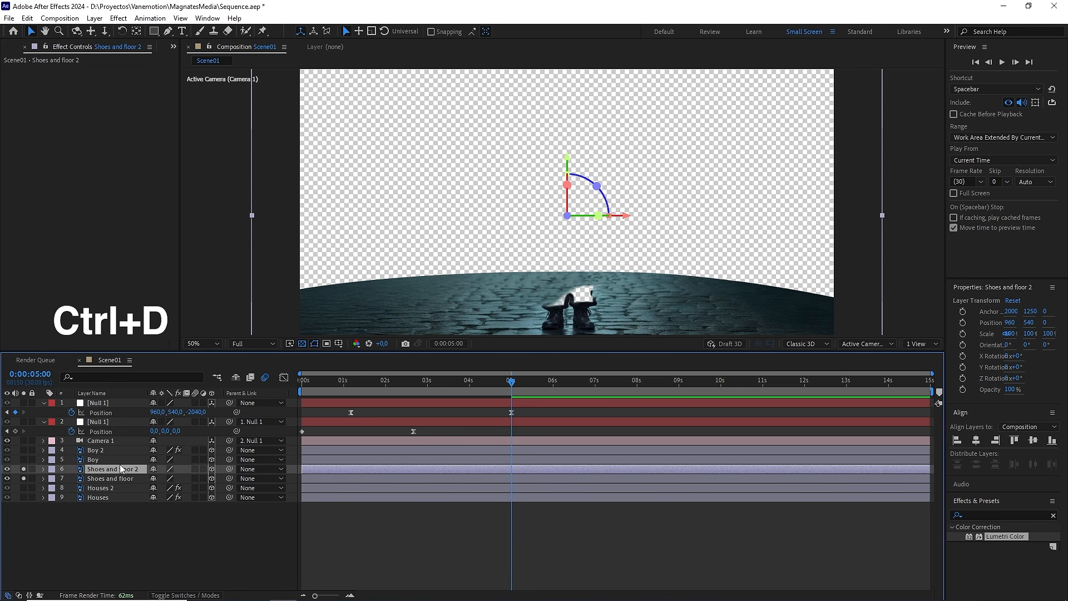
# Step: Apply the Fill effect to the Shoes and floor 2 layer with a dark navy color, and compare it off and on
pyautogui.click(1054, 516)
pyautogui.click(1016, 514)
pyautogui.write('fill')
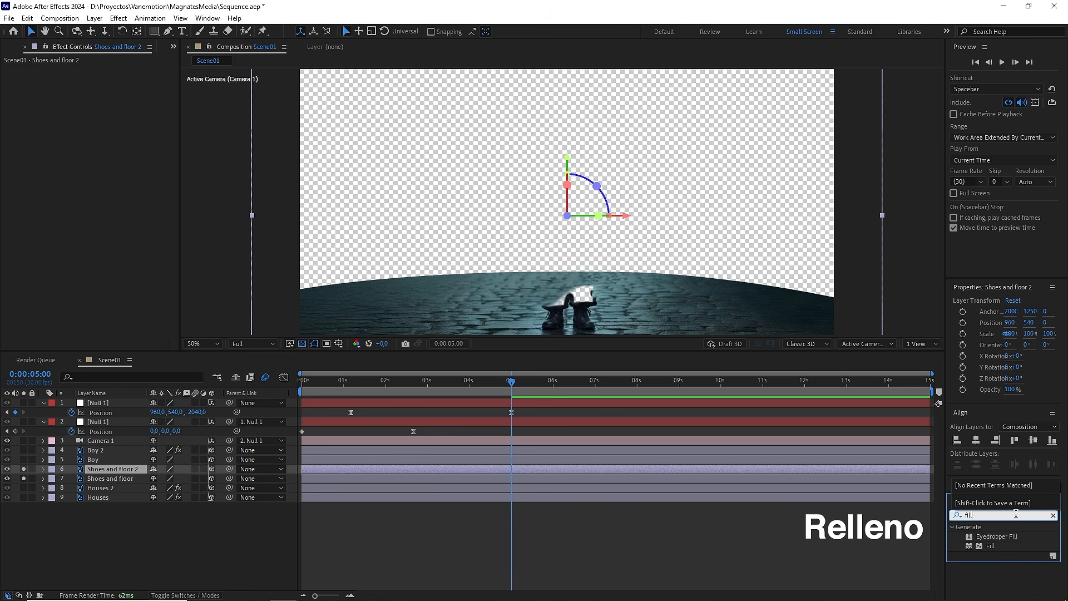
pyautogui.moveTo(995, 546); pyautogui.dragTo(105, 469)
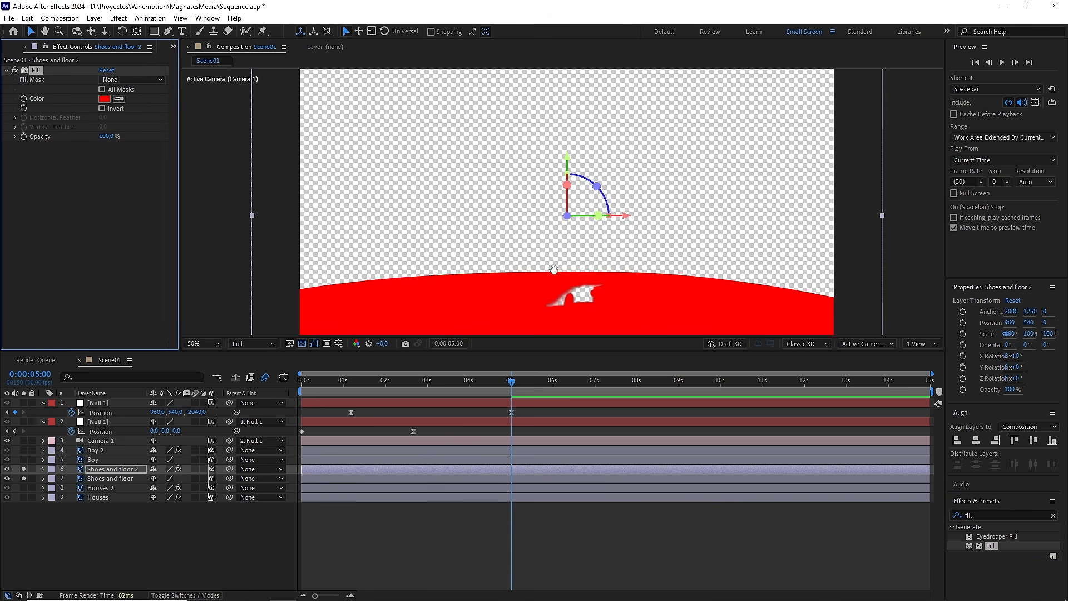
pyautogui.moveTo(553, 269); pyautogui.dragTo(553, 223)
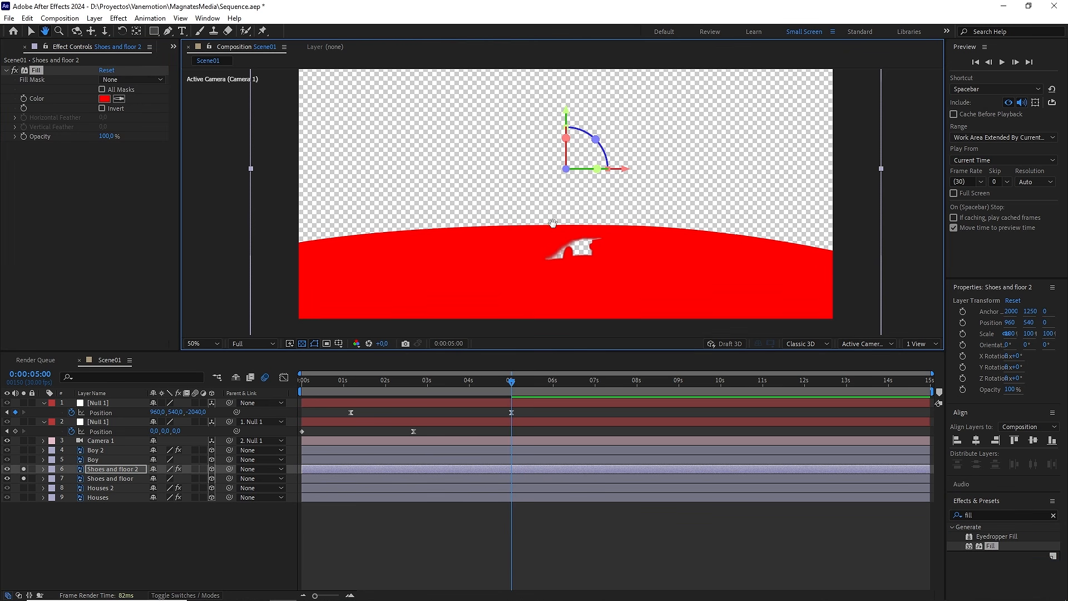
pyautogui.click(15, 70)
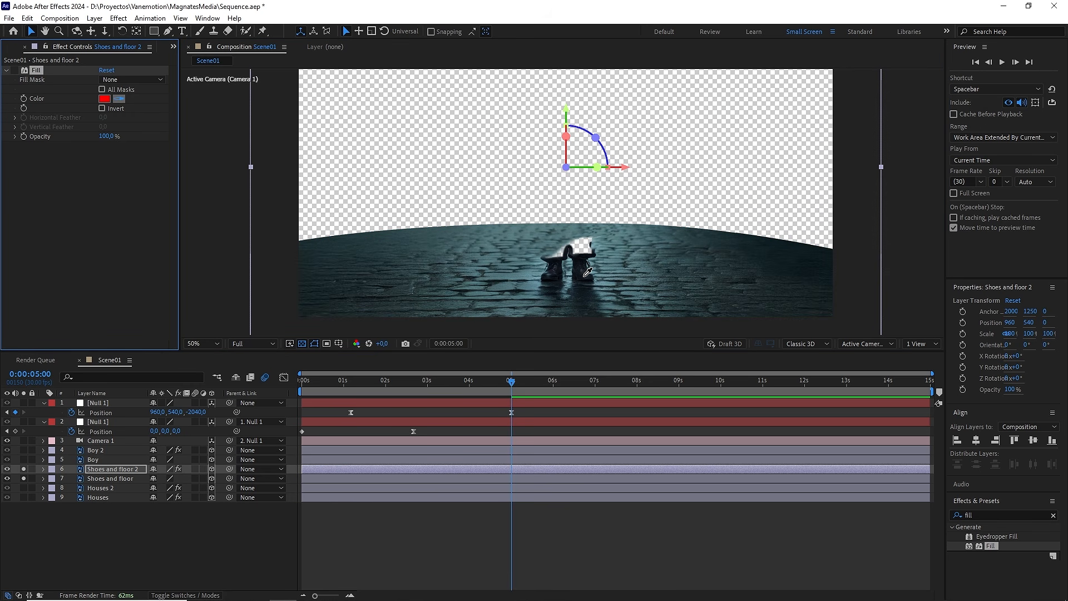
pyautogui.click(14, 70)
# Step: Draw a closed pen mask on Shoes and floor 2, curving along the floor's horizon and extending beyond the frame's sides and lower edge
pyautogui.press(',')
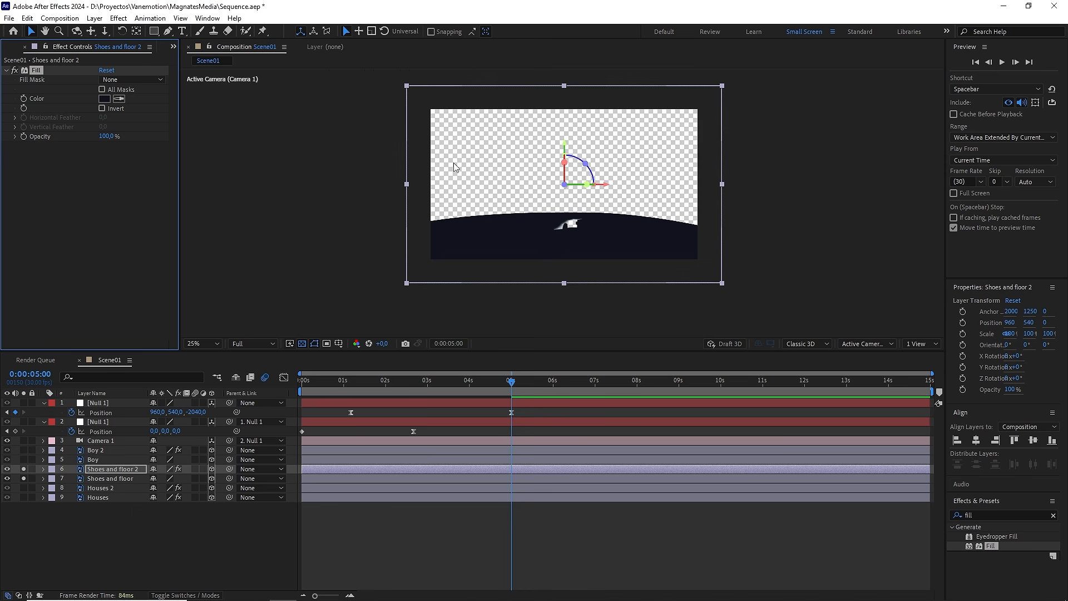
pyautogui.click(167, 31)
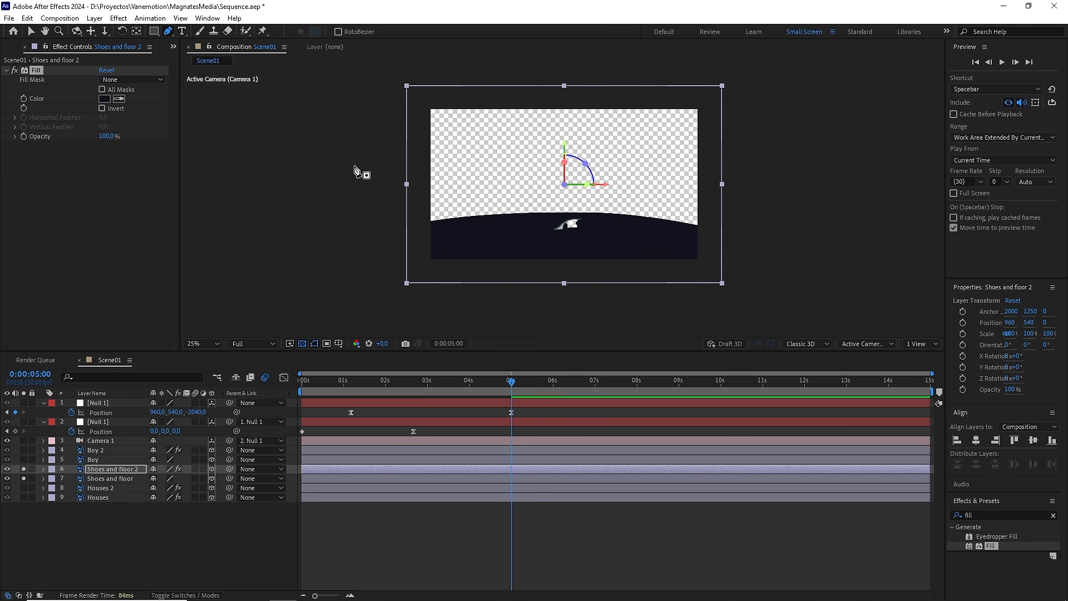
pyautogui.click(361, 250)
pyautogui.moveTo(566, 214); pyautogui.dragTo(668, 219)
pyautogui.click(732, 243)
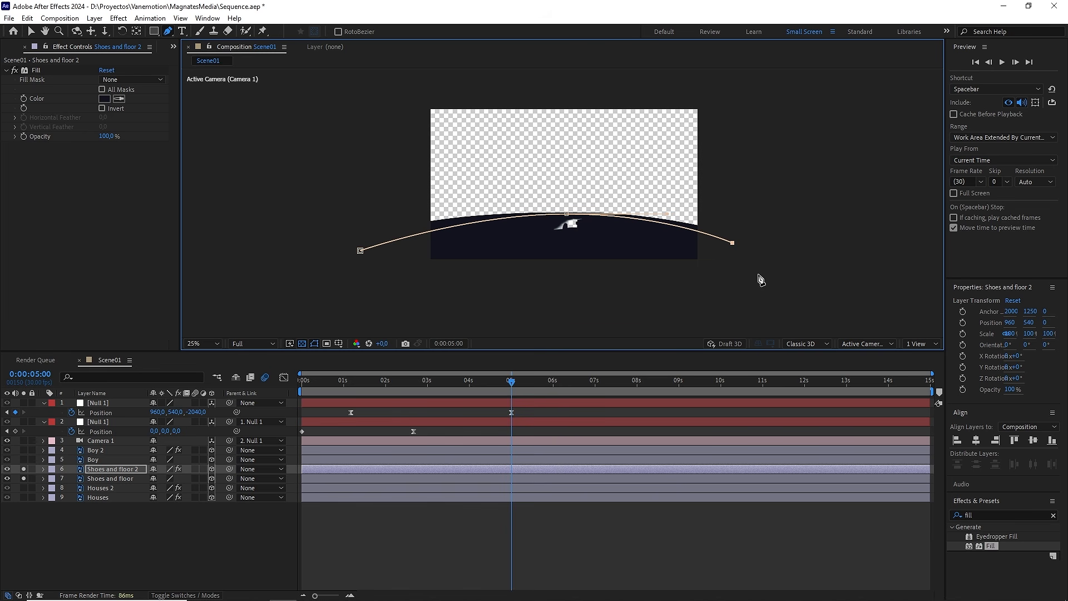
pyautogui.click(758, 290)
pyautogui.click(476, 303)
pyautogui.click(349, 302)
pyautogui.click(360, 250)
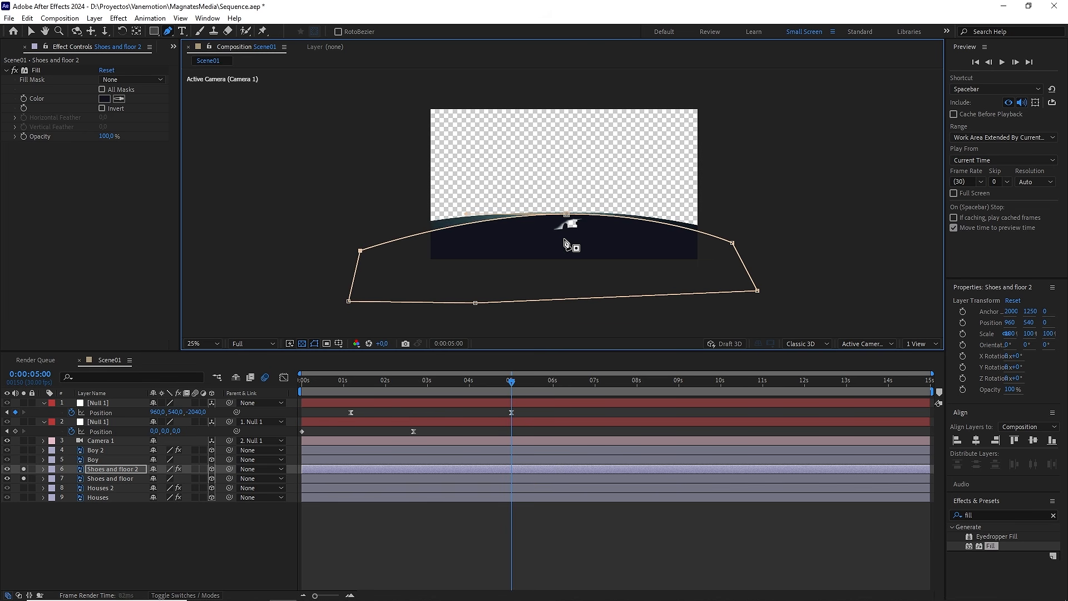
pyautogui.press('.')
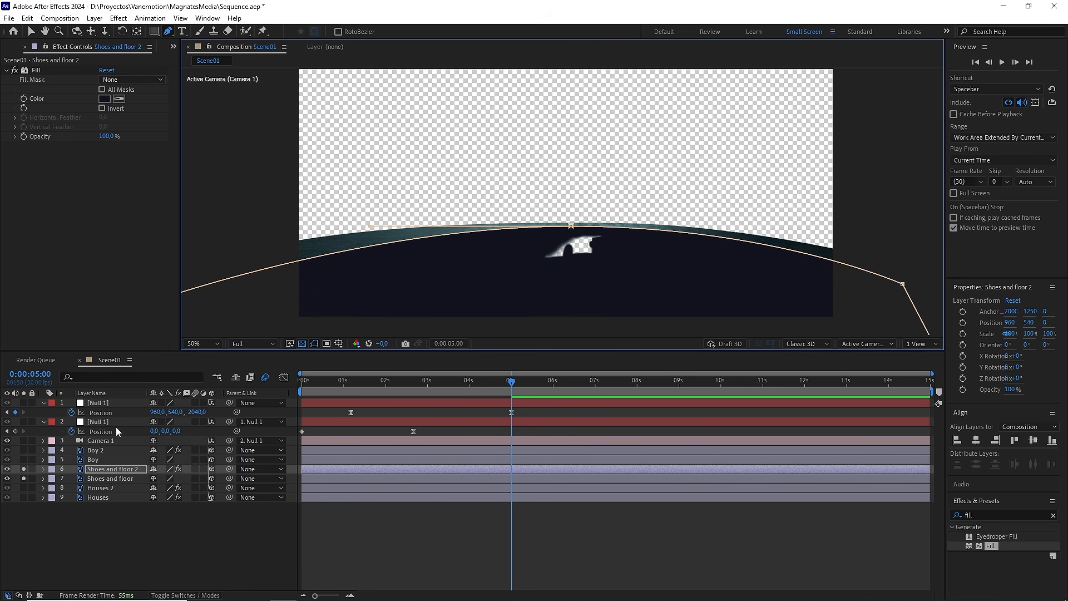
# Step: Set Mask 1 on Shoes and floor 2 to Subtract with a 223-pixel feather, and collapse the layer
pyautogui.click(44, 469)
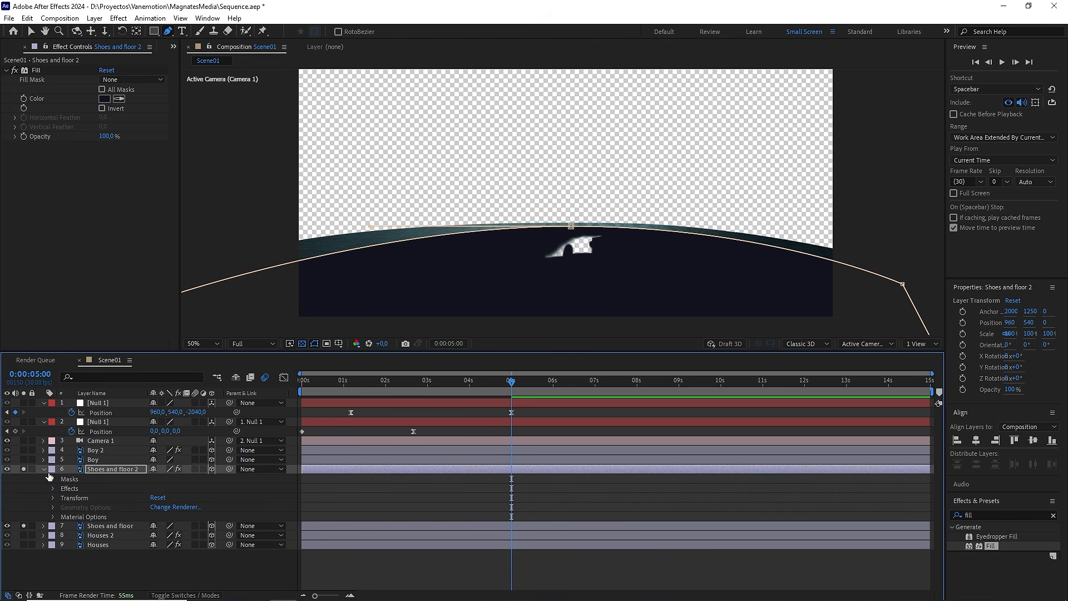
pyautogui.click(54, 479)
pyautogui.click(167, 488)
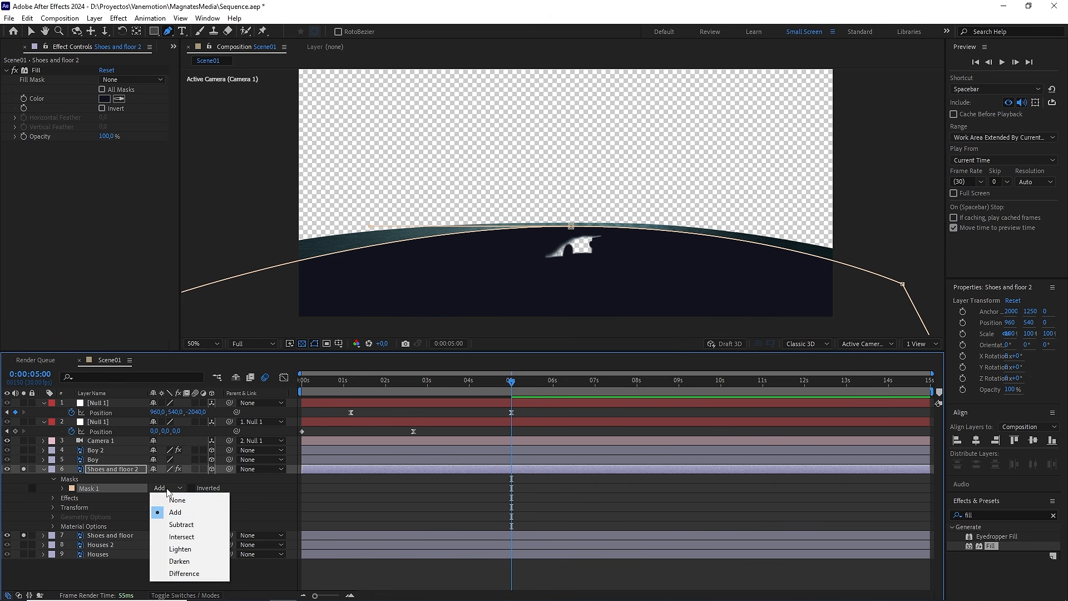
pyautogui.click(177, 521)
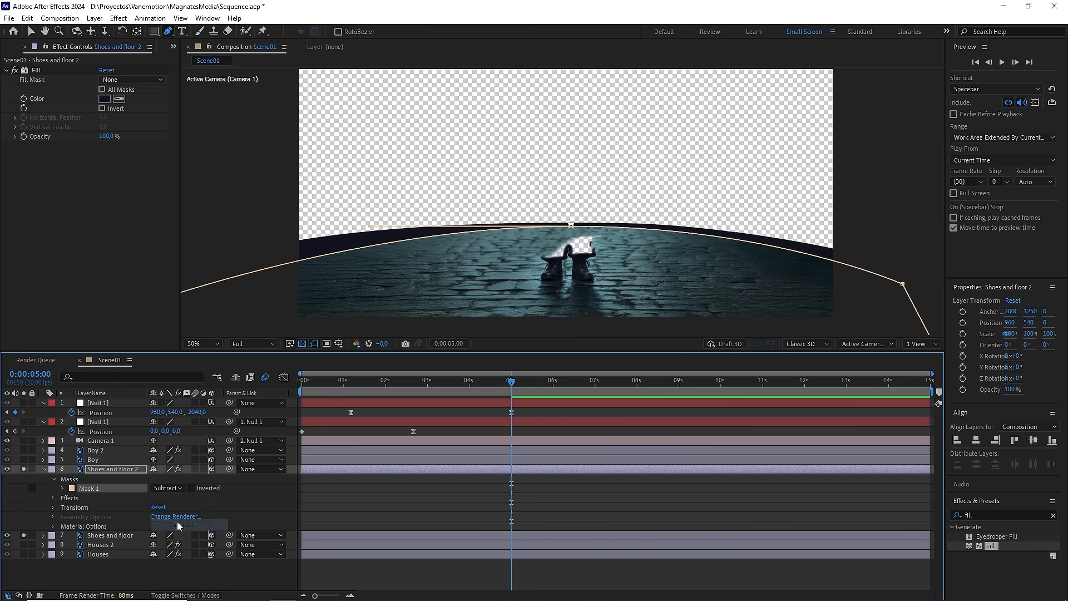
pyautogui.click(62, 488)
pyautogui.moveTo(171, 508); pyautogui.dragTo(292, 497)
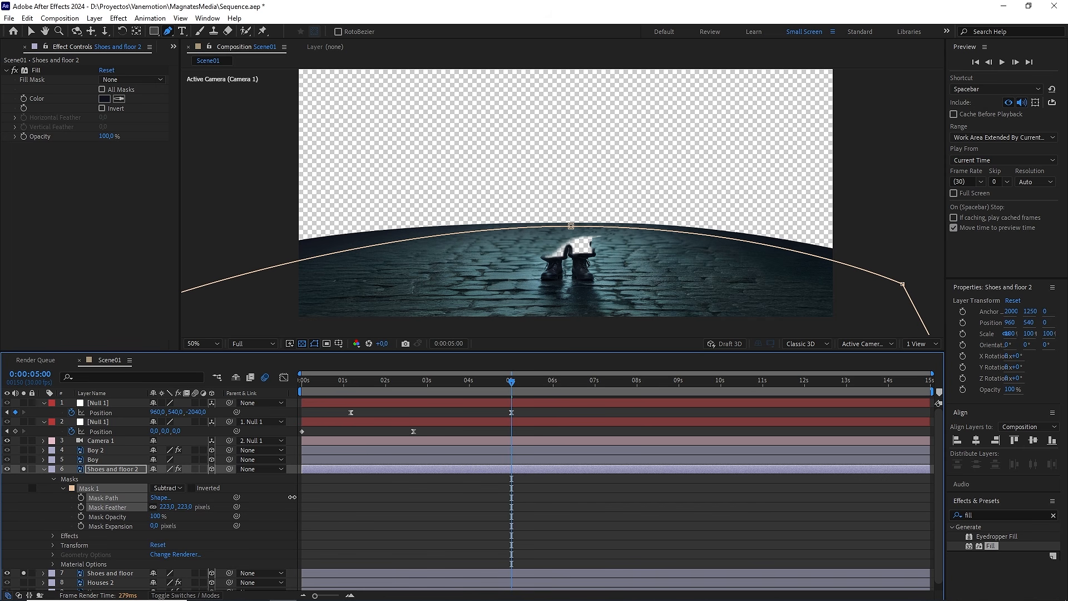
pyautogui.click(44, 469)
# Step: Raise the mask's outer points on both sides of the floor so its curve follows the horizon more closely
pyautogui.click(104, 468)
pyautogui.moveTo(368, 298); pyautogui.dragTo(460, 272)
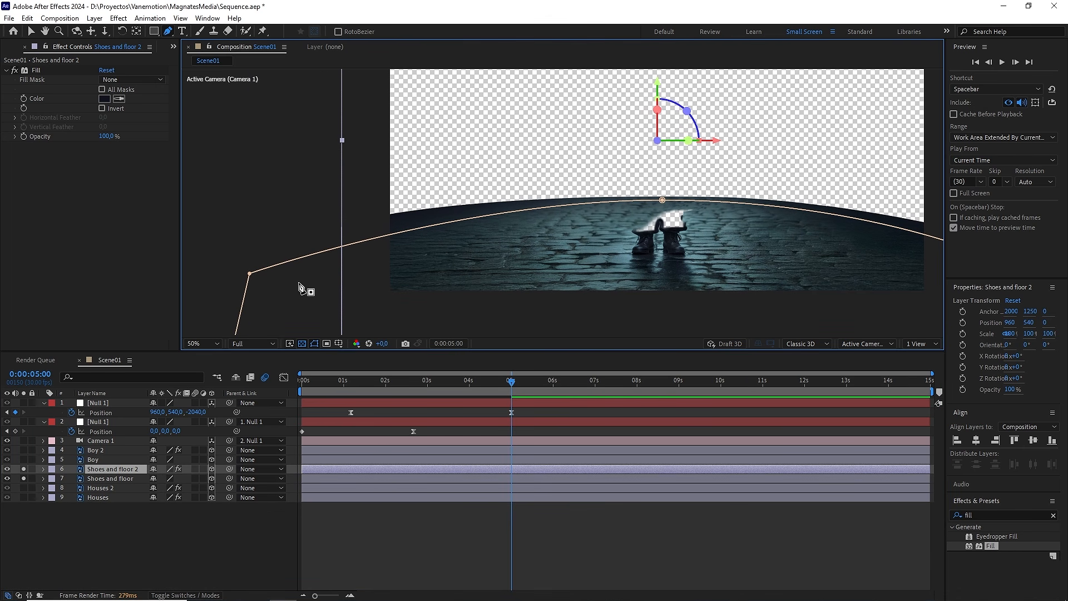
pyautogui.moveTo(250, 273); pyautogui.dragTo(248, 251)
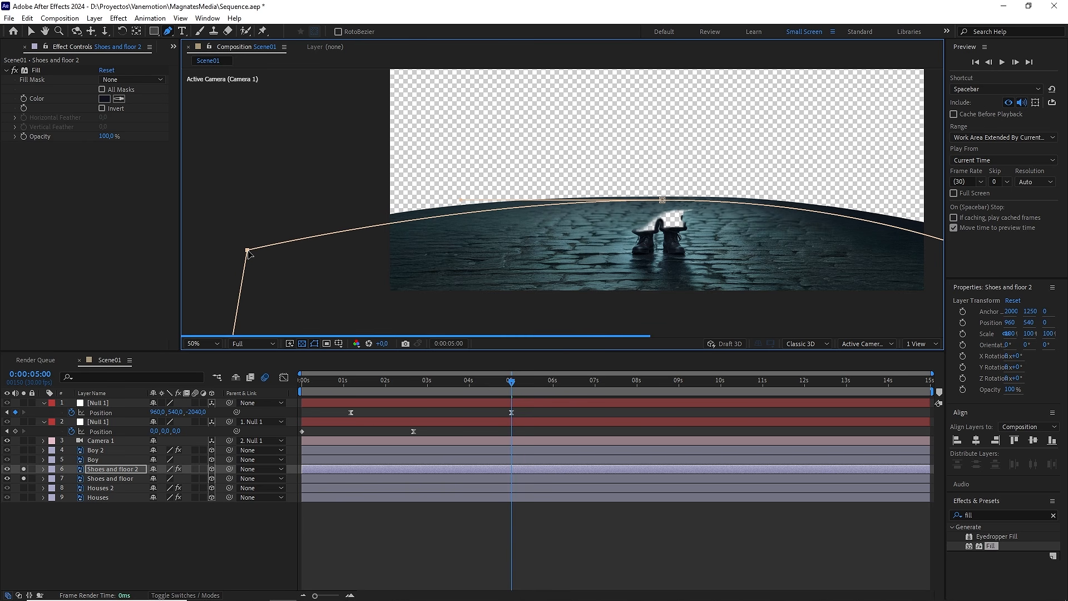
pyautogui.moveTo(750, 247); pyautogui.dragTo(572, 243)
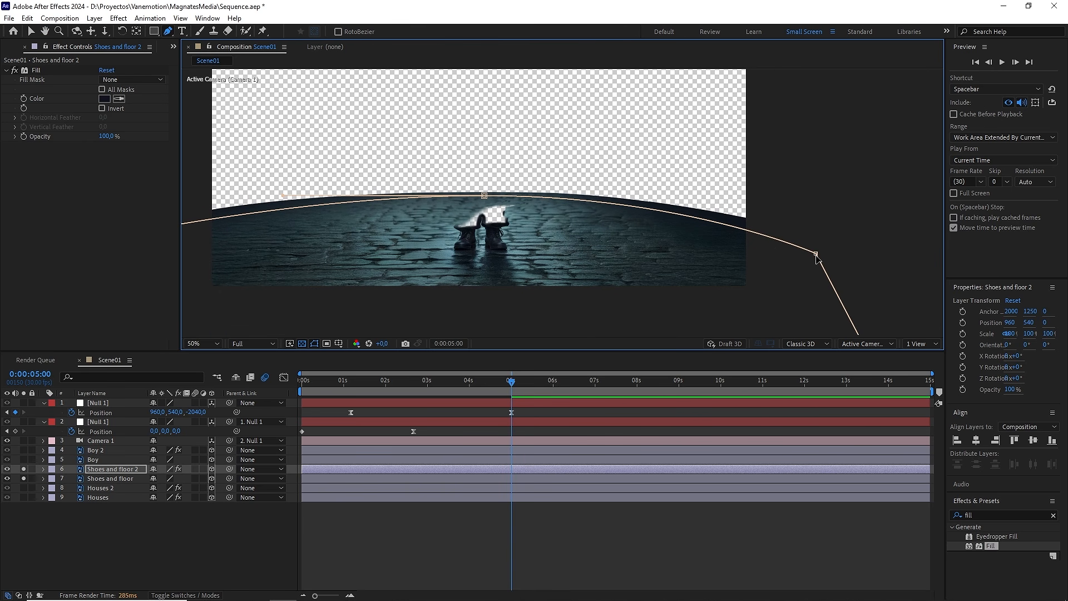
pyautogui.moveTo(817, 258)
pyautogui.mouseDown()
pyautogui.moveTo(853, 213)
pyautogui.moveTo(831, 249)
pyautogui.mouseUp()
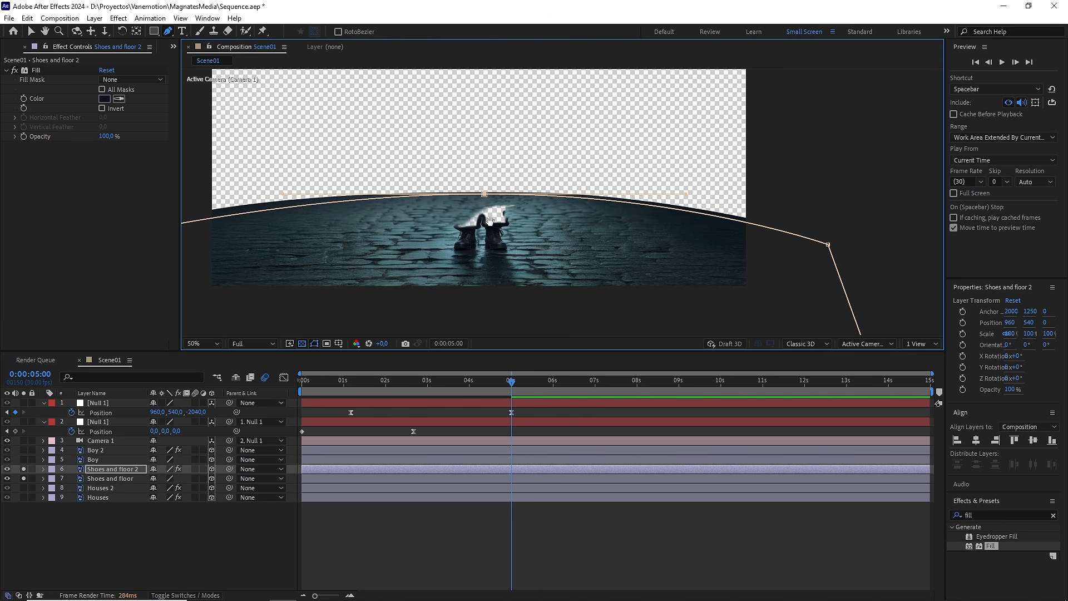
pyautogui.moveTo(490, 221); pyautogui.dragTo(569, 213)
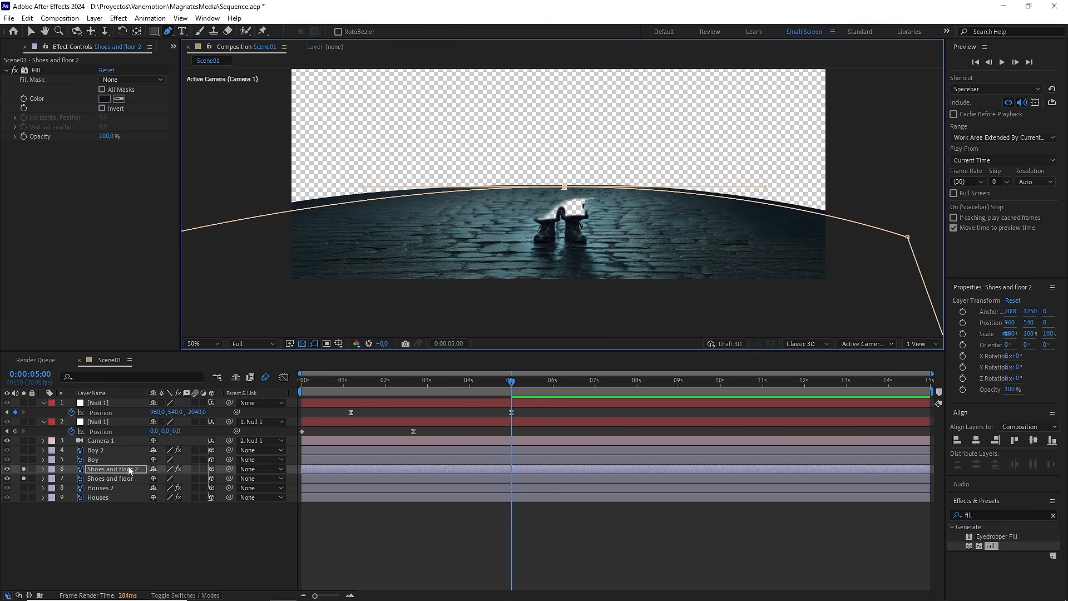
# Step: Set the Shoes and floor 2 blending mode to Overlay and turn off solo for both floor layers
pyautogui.press('F4')
pyautogui.click(163, 469)
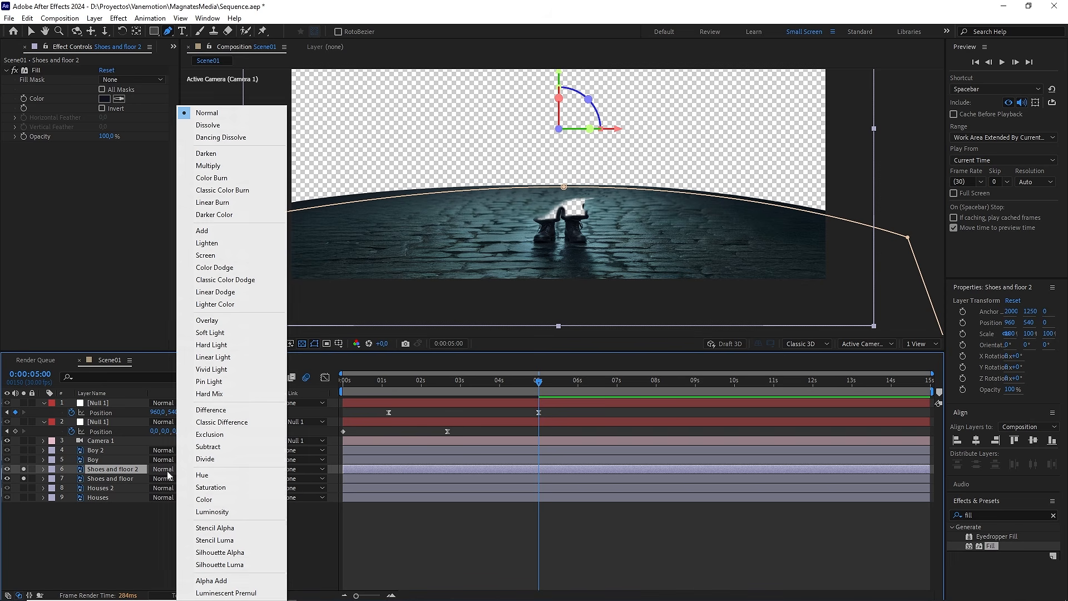
pyautogui.click(205, 320)
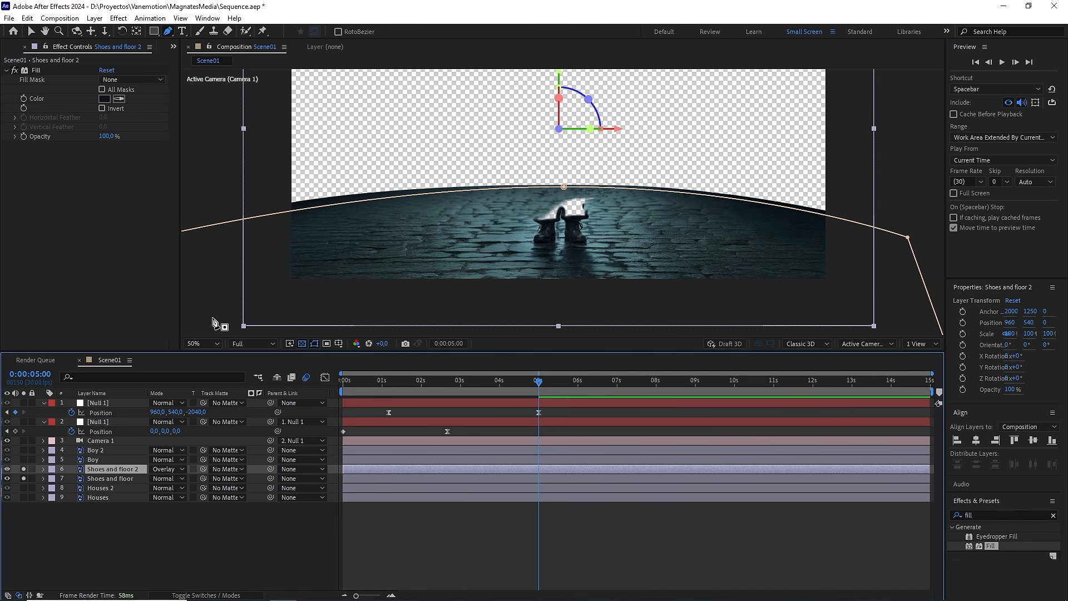
pyautogui.click(24, 469)
pyautogui.click(23, 479)
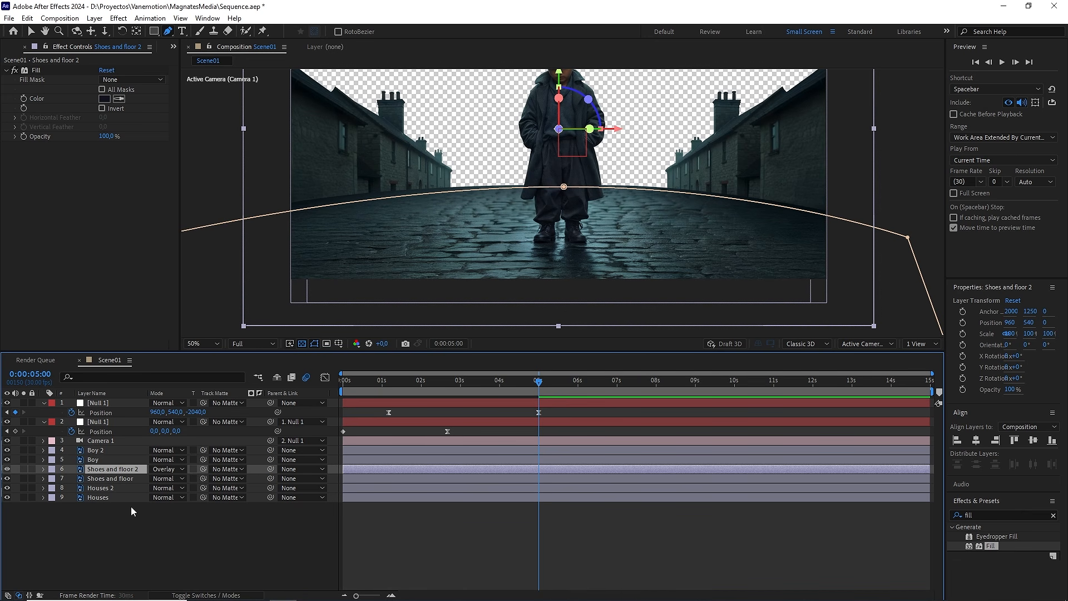
pyautogui.click(182, 538)
# Step: Compare the floor's far edge with the Shoes and floor 2 layer hidden and shown, and check the whole composition
pyautogui.scroll(3, 508, 250)
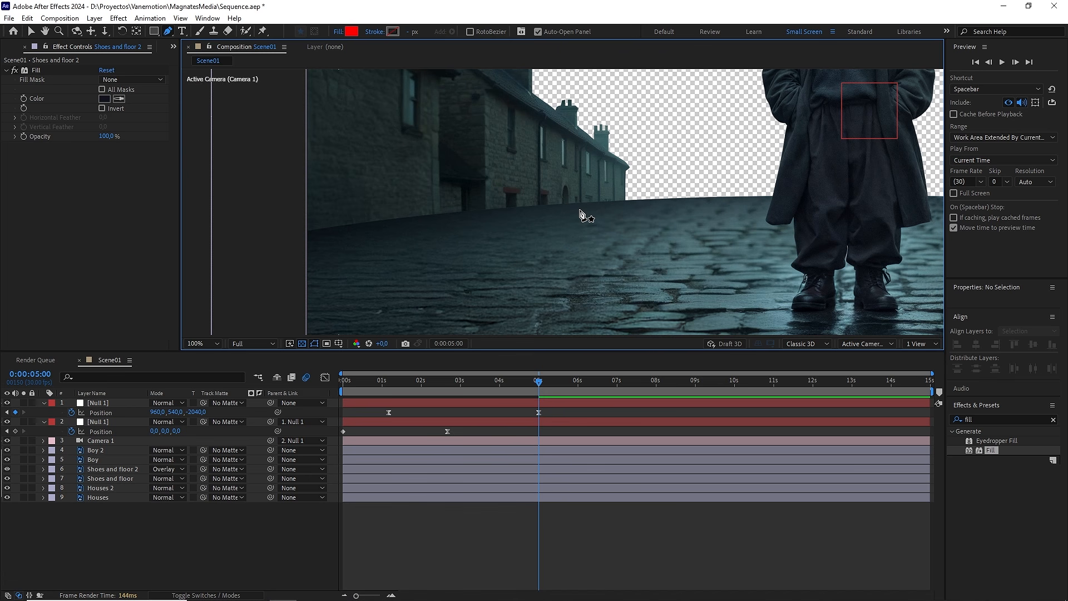
pyautogui.click(119, 470)
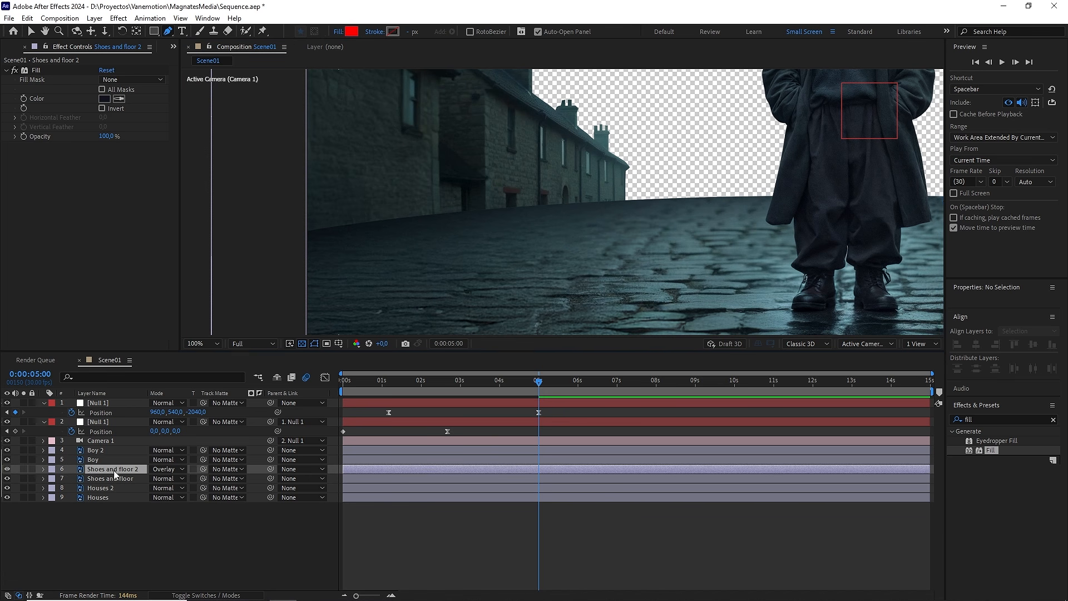
pyautogui.click(7, 470)
pyautogui.click(7, 470)
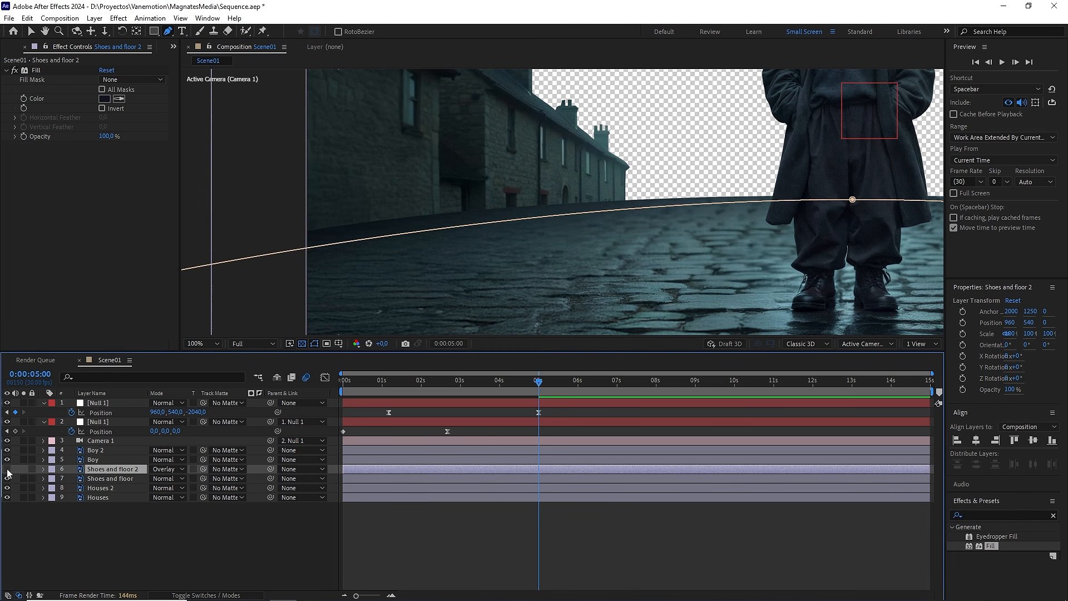
pyautogui.click(8, 470)
pyautogui.click(7, 469)
pyautogui.scroll(-1, 605, 249)
pyautogui.press('space')
pyautogui.moveTo(652, 209); pyautogui.dragTo(603, 261)
pyautogui.press('g')
pyautogui.click(220, 521)
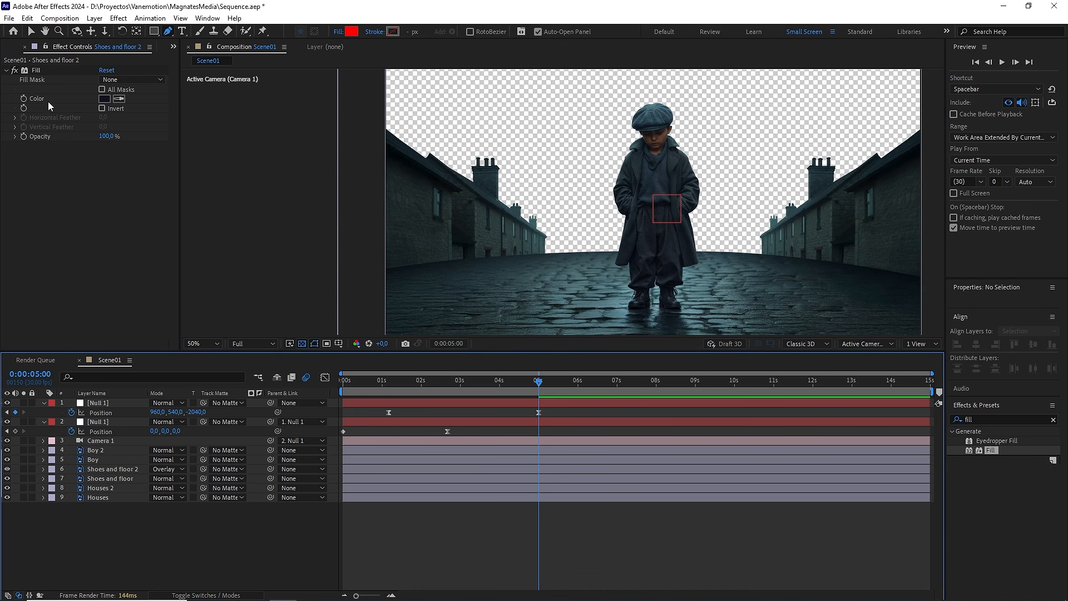
# Step: Add the Clouds.mov footage beneath all layers in Scene01 and make it a 3D layer
pyautogui.click(11, 50)
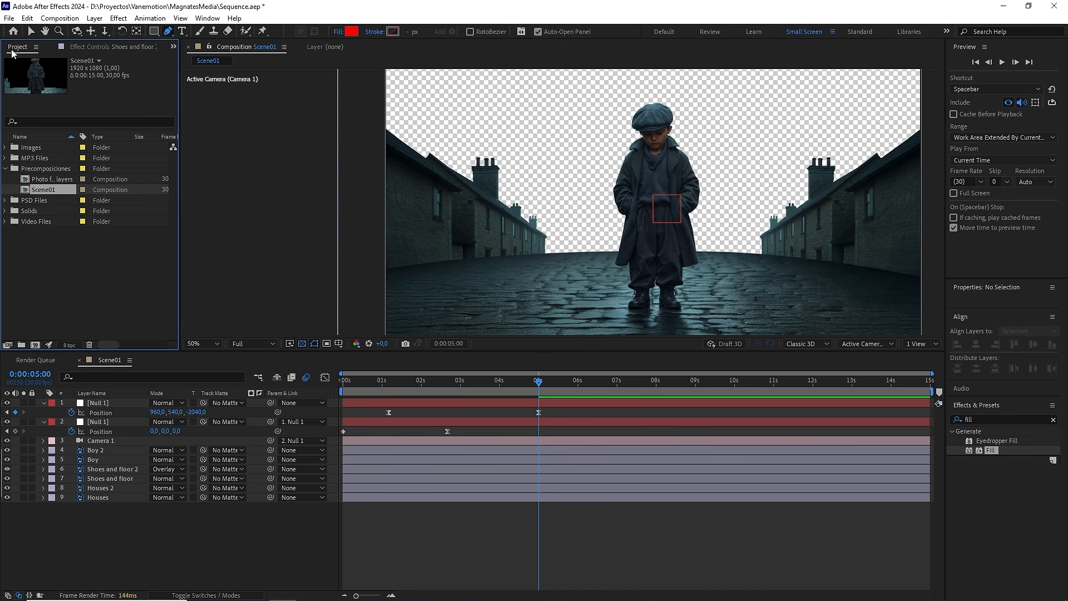
pyautogui.click(5, 221)
pyautogui.moveTo(46, 238); pyautogui.dragTo(124, 523)
pyautogui.press(',')
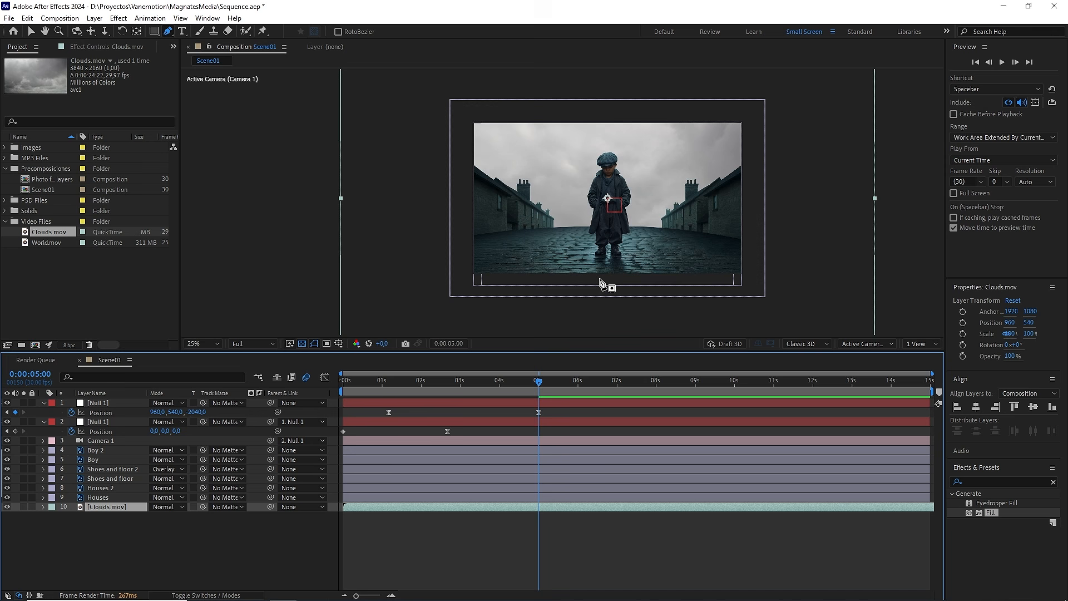
pyautogui.moveTo(682, 197); pyautogui.dragTo(628, 215)
pyautogui.press('F4')
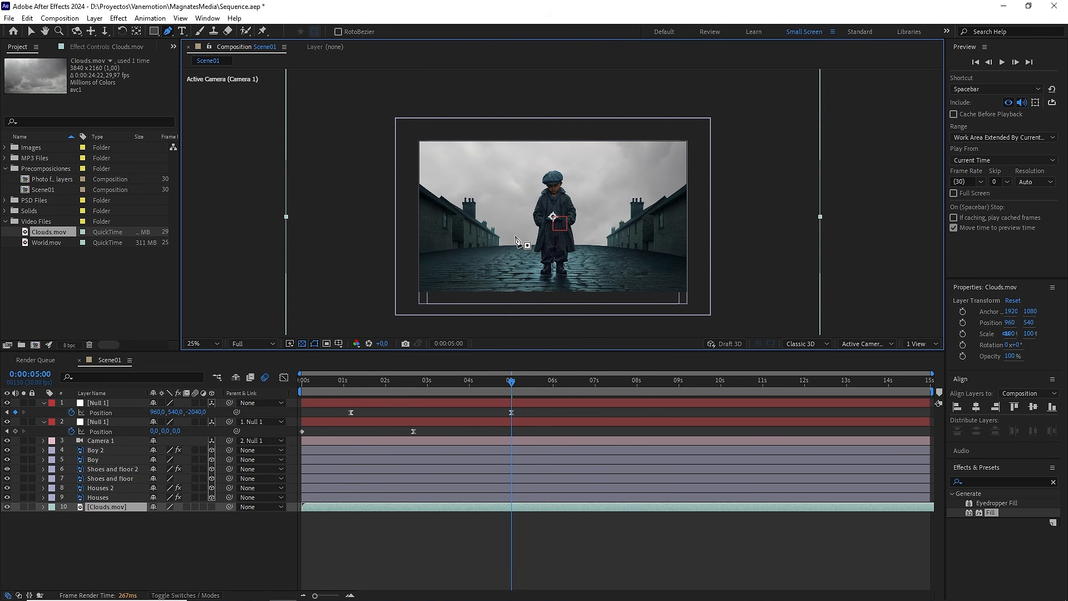
pyautogui.click(211, 506)
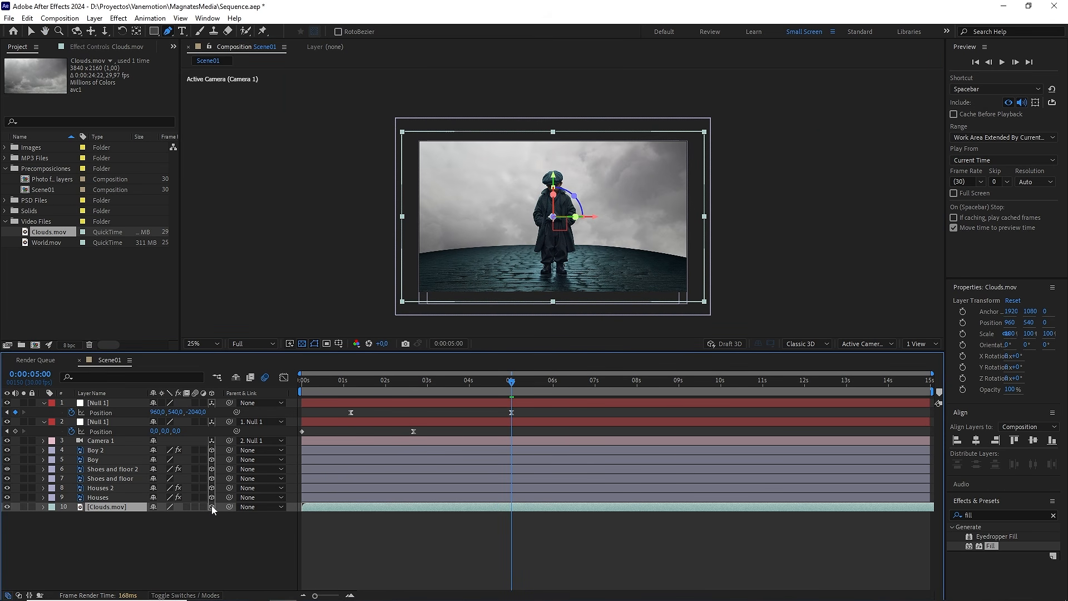
# Step: Find the Tint effect and apply it to the Clouds.mov layer
pyautogui.click(982, 516)
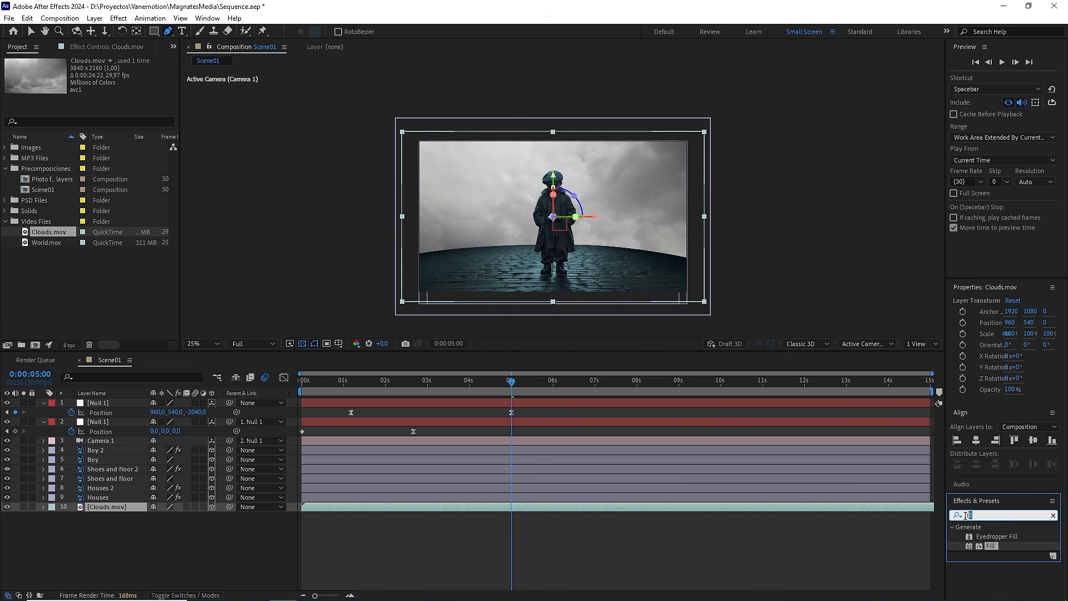
pyautogui.write('tint')
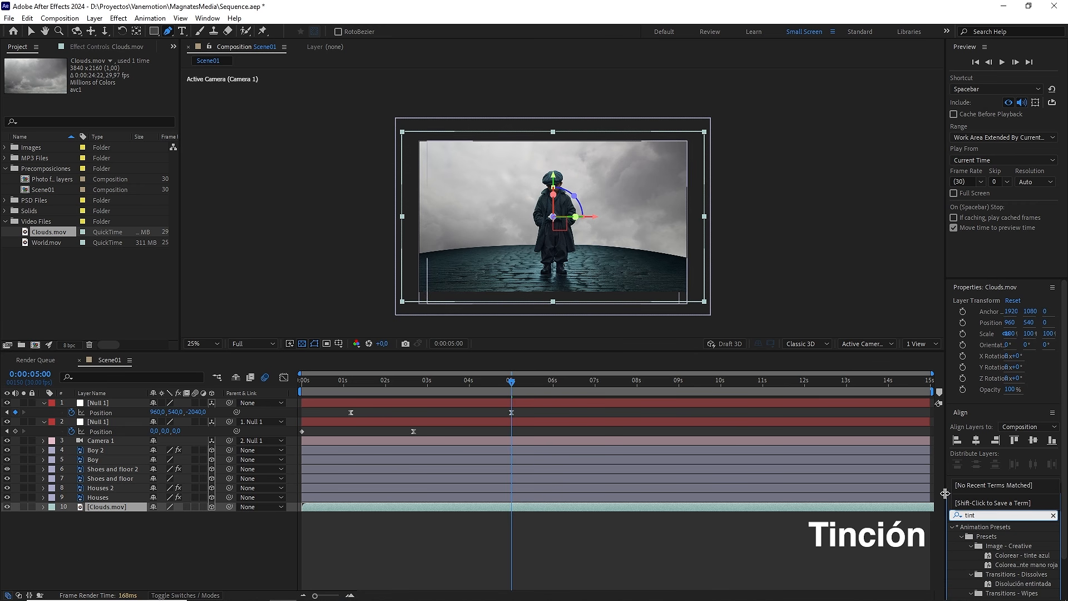
pyautogui.moveTo(1063, 458); pyautogui.dragTo(1064, 504)
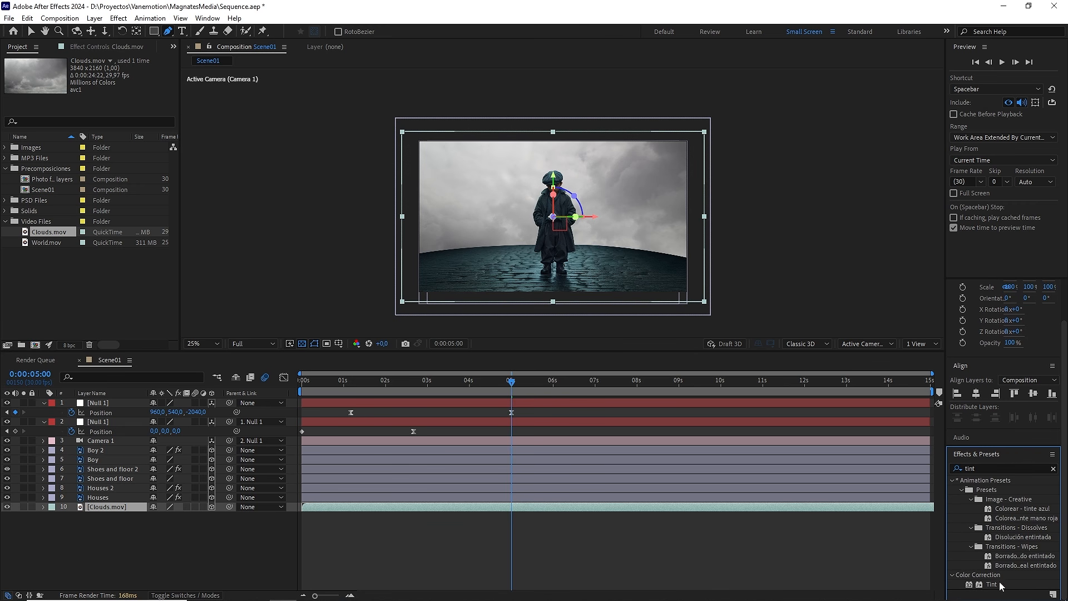
pyautogui.moveTo(999, 585); pyautogui.dragTo(119, 511)
pyautogui.press('v')
pyautogui.scroll(2, 578, 237)
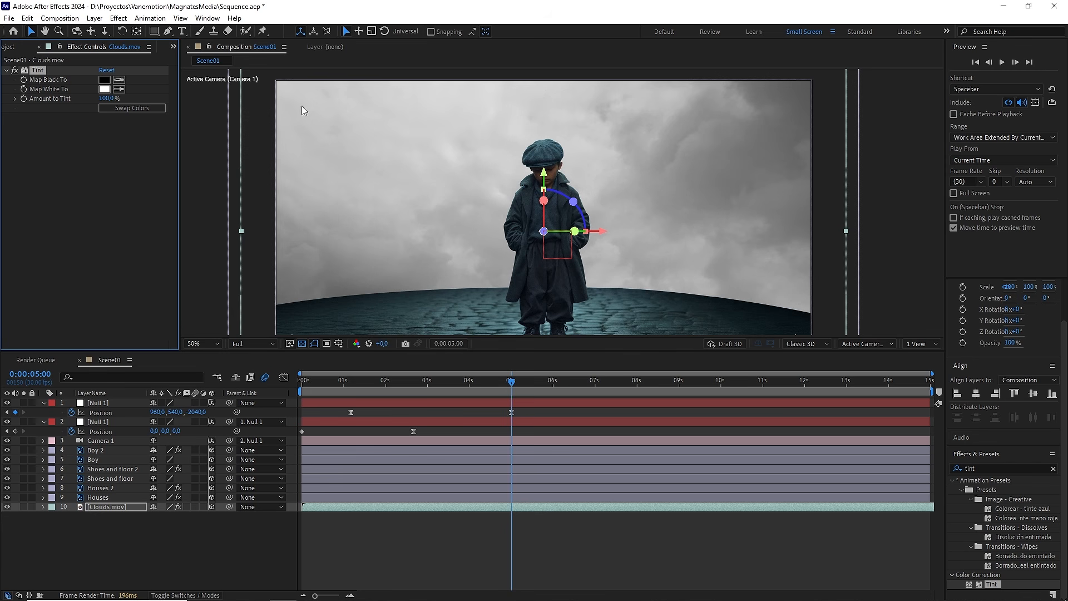
# Step: Swap the Tint colors on Clouds.mov and set Map White To to 01141C
pyautogui.click(151, 107)
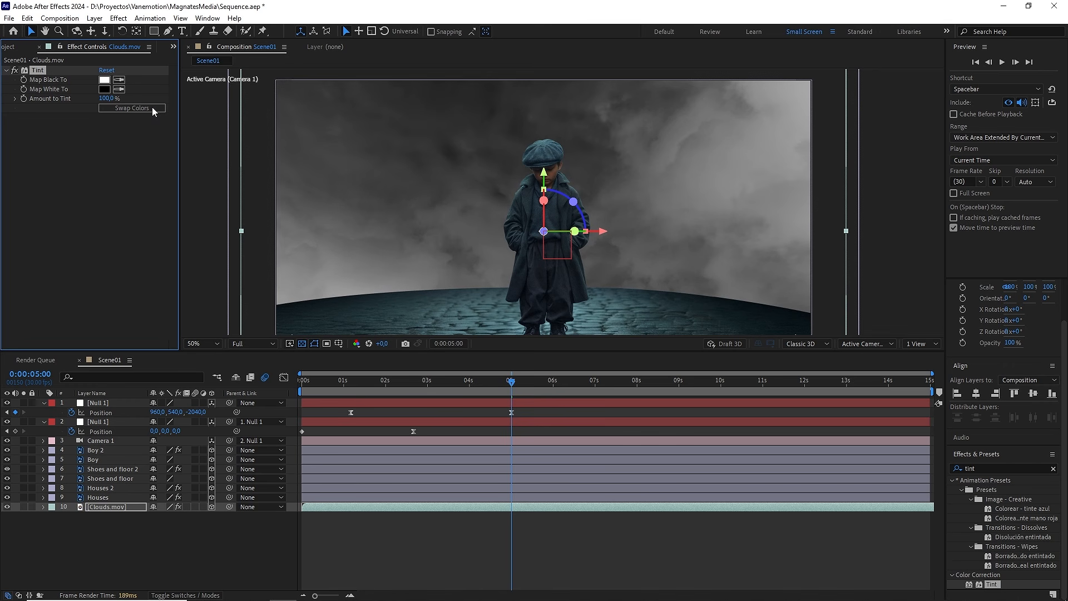
pyautogui.click(103, 90)
pyautogui.moveTo(641, 554); pyautogui.dragTo(484, 350)
pyautogui.write('01141C')
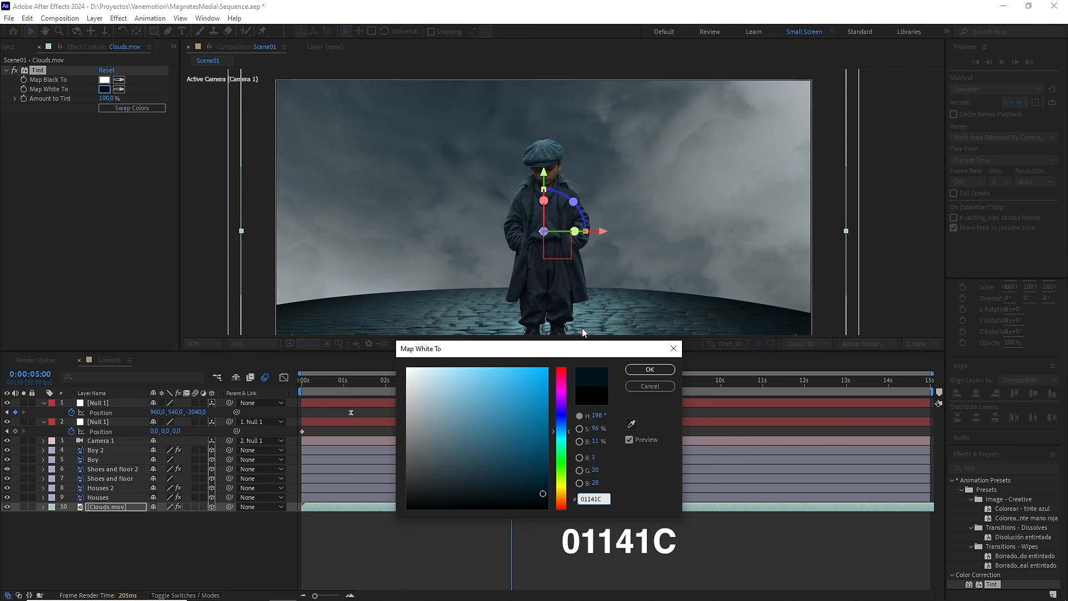
pyautogui.click(648, 369)
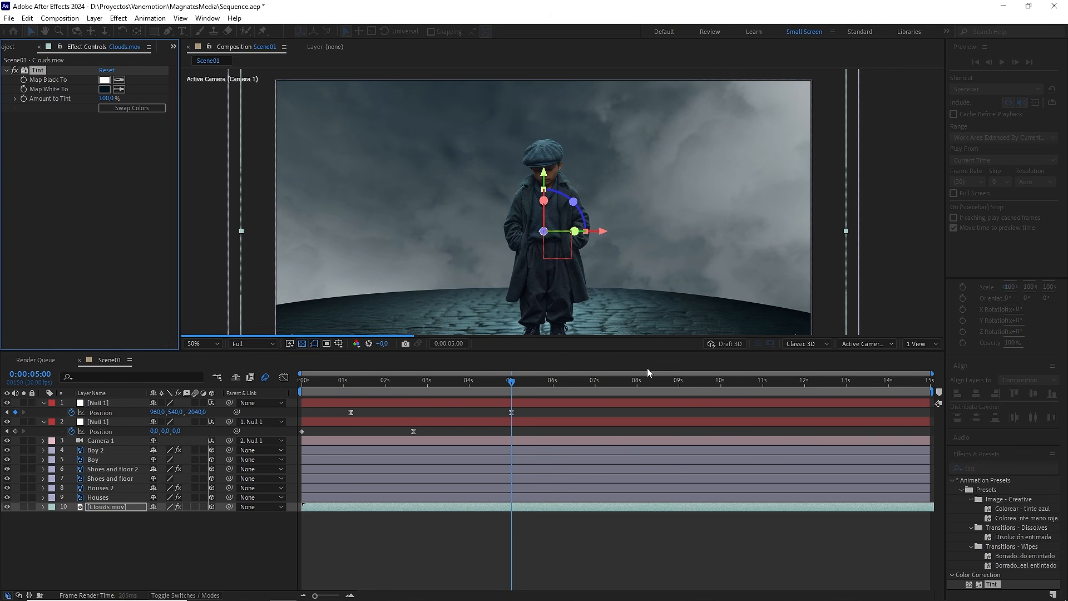
# Step: Compare the clouds behind the boy with the Tint effect disabled and enabled
pyautogui.scroll(1, 587, 254)
pyautogui.moveTo(549, 195); pyautogui.dragTo(614, 259)
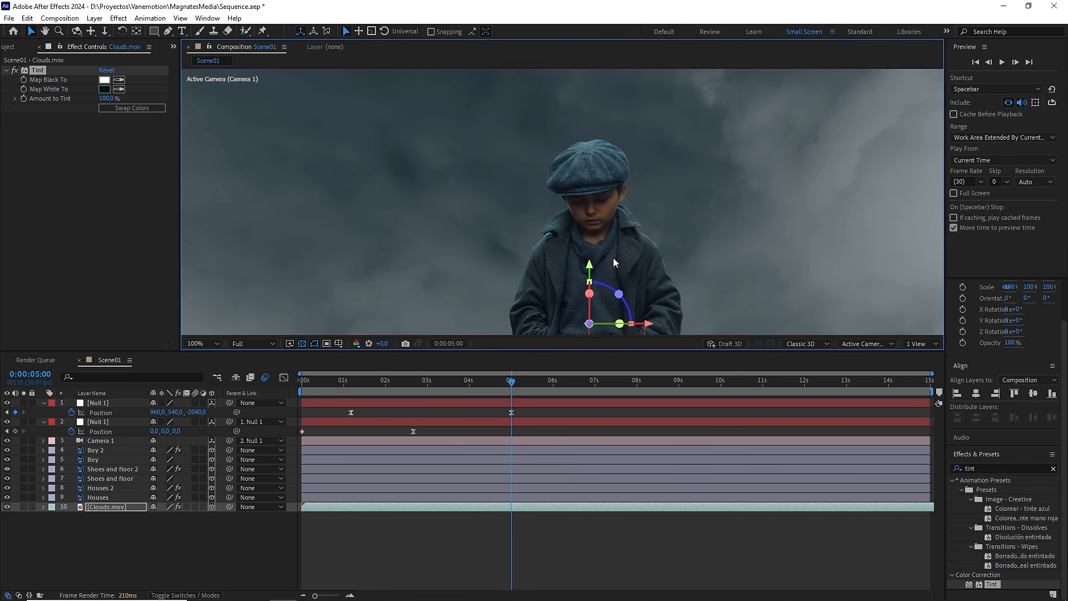
pyautogui.click(15, 72)
pyautogui.click(15, 72)
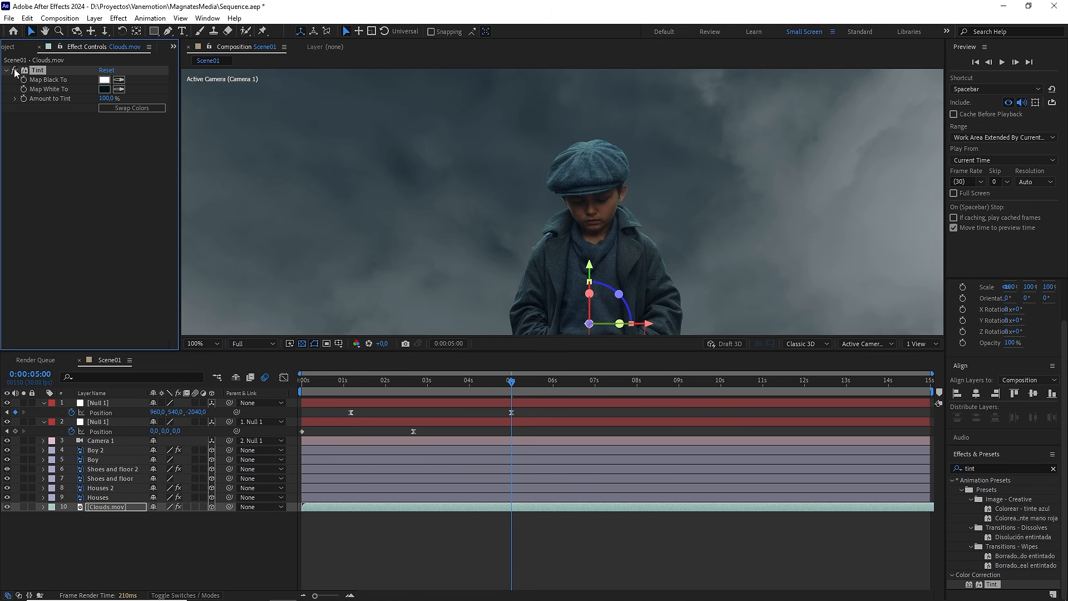
pyautogui.scroll(-4, 428, 204)
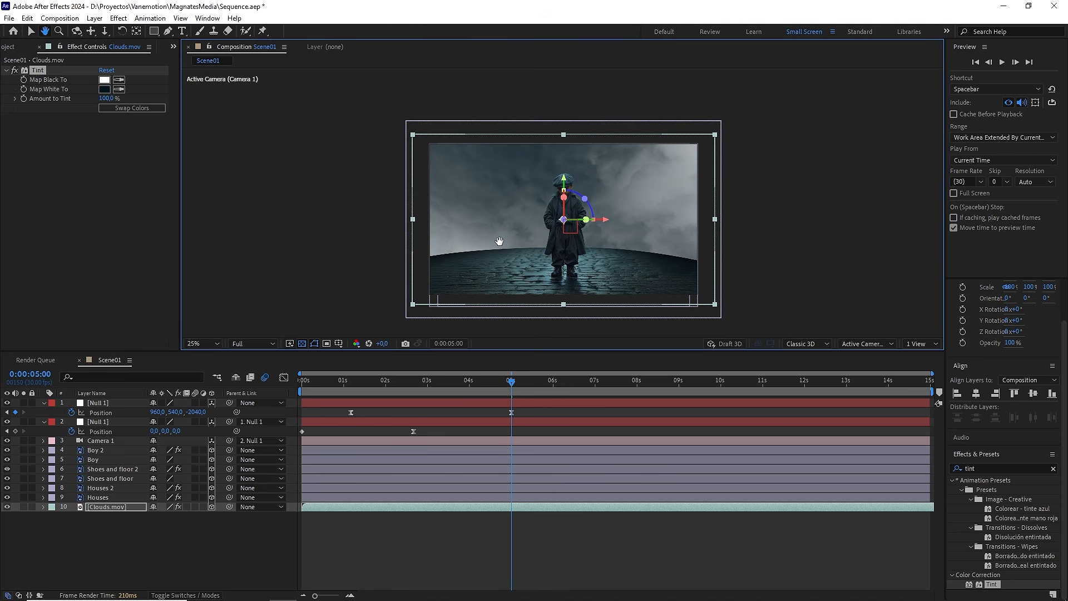
# Step: Set the preview resolution to Quarter and play the sequence from the first frame
pyautogui.moveTo(509, 379); pyautogui.dragTo(289, 411)
pyautogui.click(252, 344)
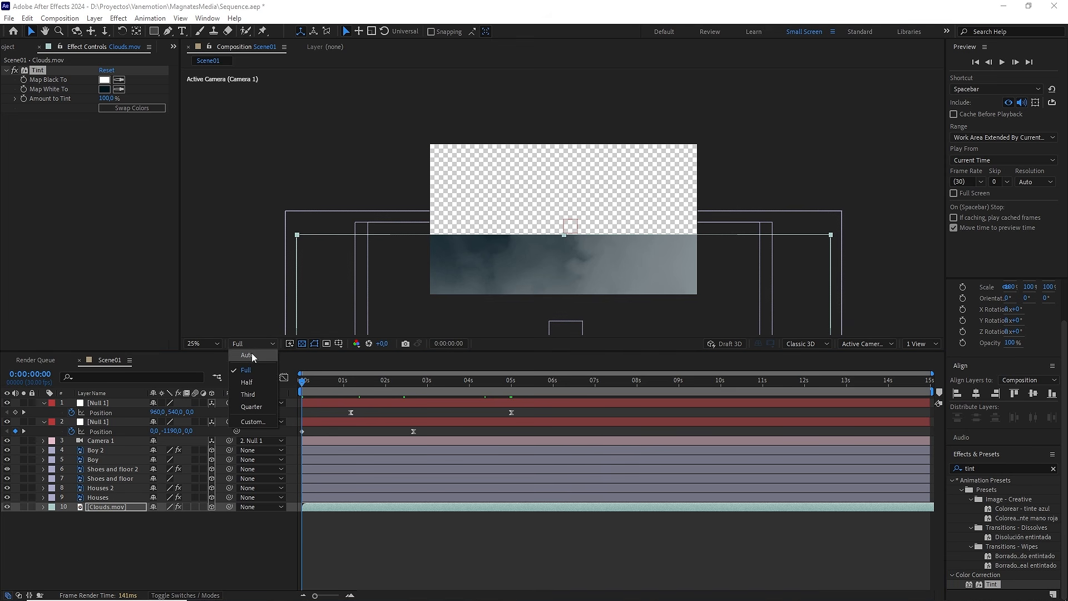
pyautogui.click(251, 407)
pyautogui.click(269, 526)
pyautogui.press('space')
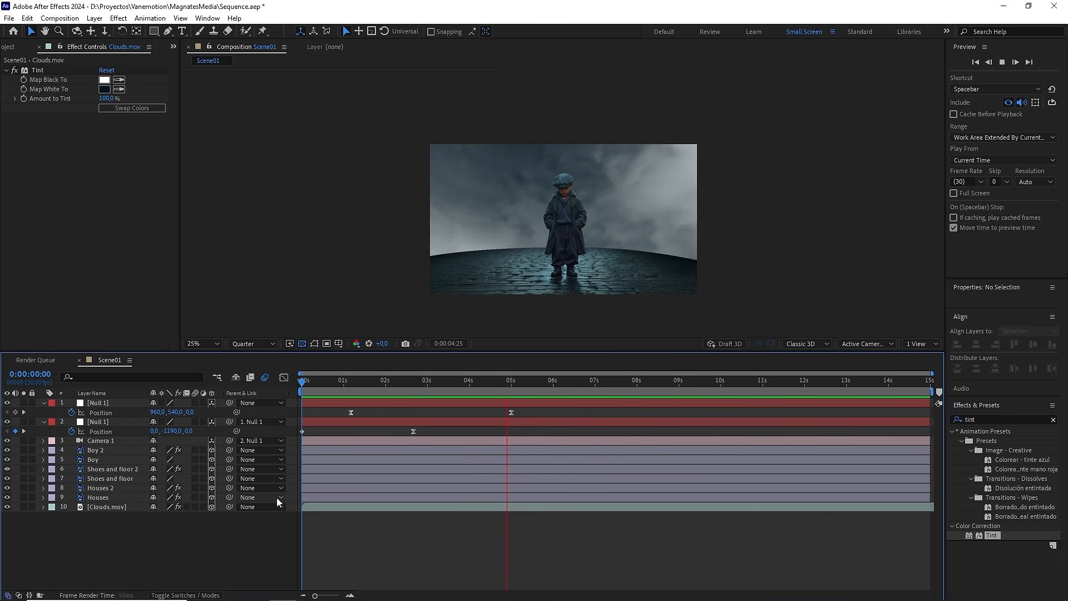
pyautogui.press('space')
# Step: Return to the first frame and scale the Clouds.mov layer to 110%
pyautogui.moveTo(459, 383); pyautogui.dragTo(291, 396)
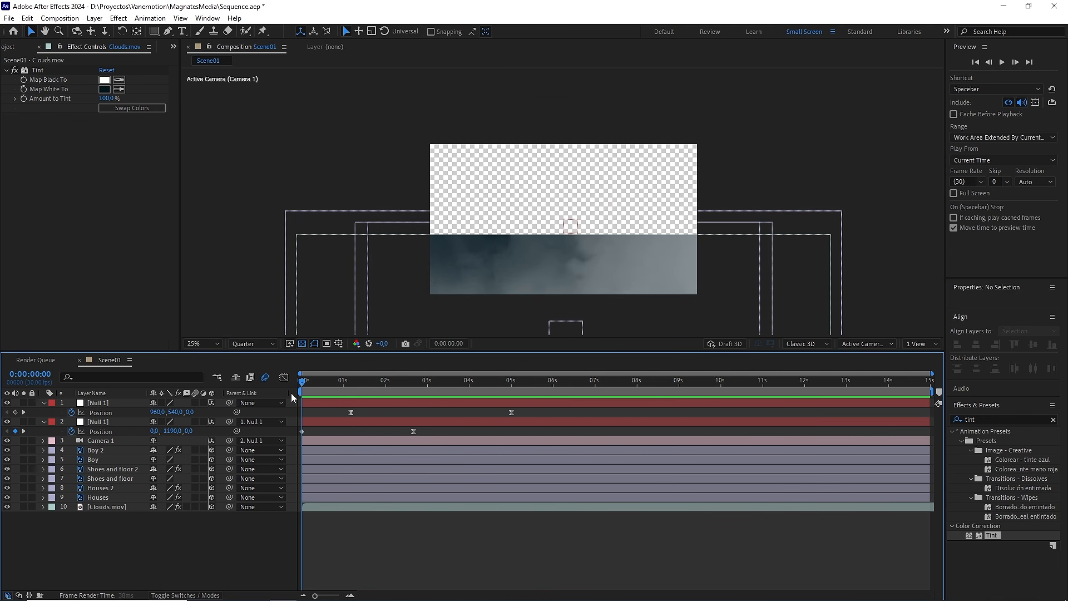
pyautogui.click(102, 505)
pyautogui.press('s')
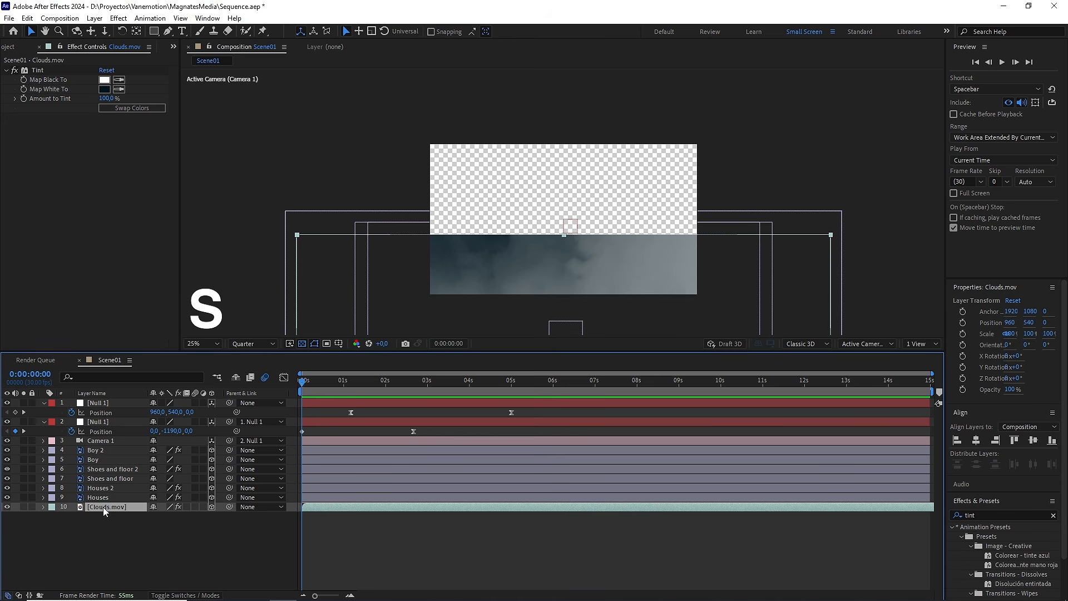
pyautogui.moveTo(203, 520); pyautogui.dragTo(204, 518)
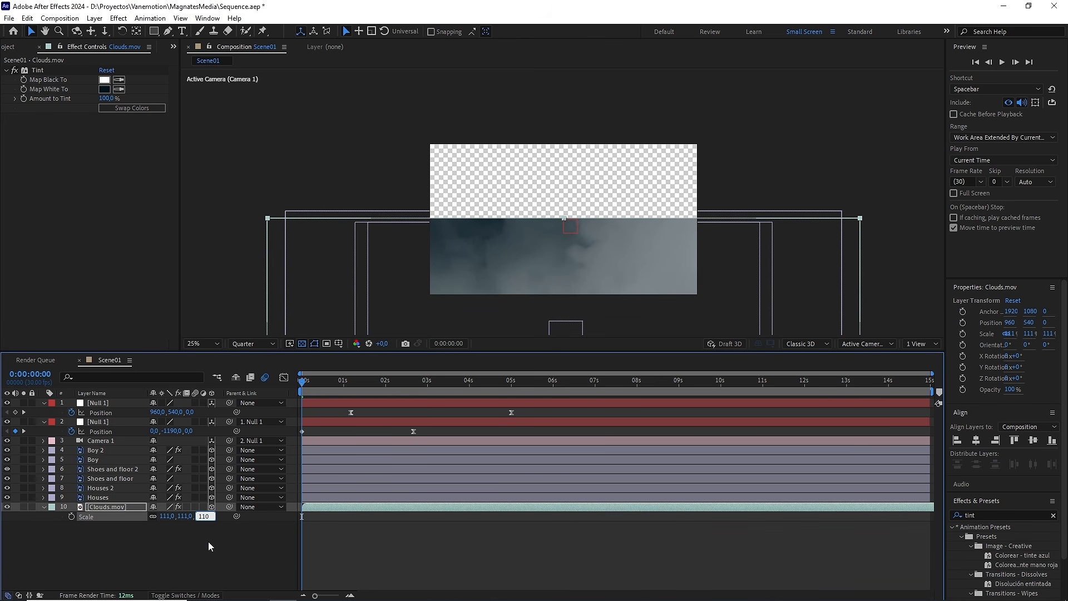
pyautogui.write('110')
pyautogui.press('Return')
# Step: Raise the Clouds.mov layer to a Y position of about -81 and scrub through the camera move to check the sky coverage
pyautogui.click(348, 383)
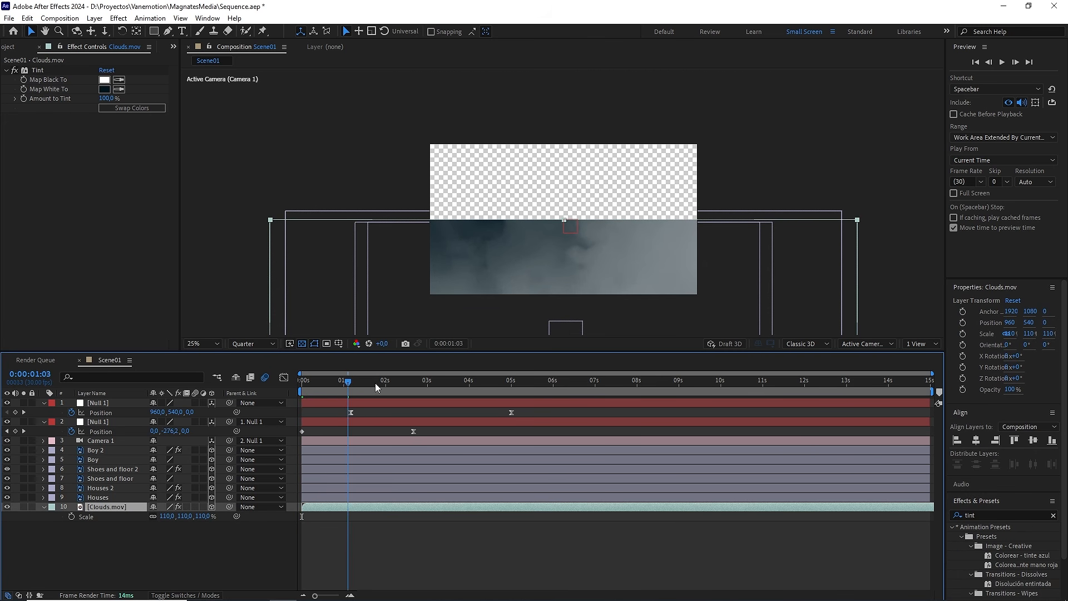
pyautogui.moveTo(375, 383); pyautogui.dragTo(507, 387)
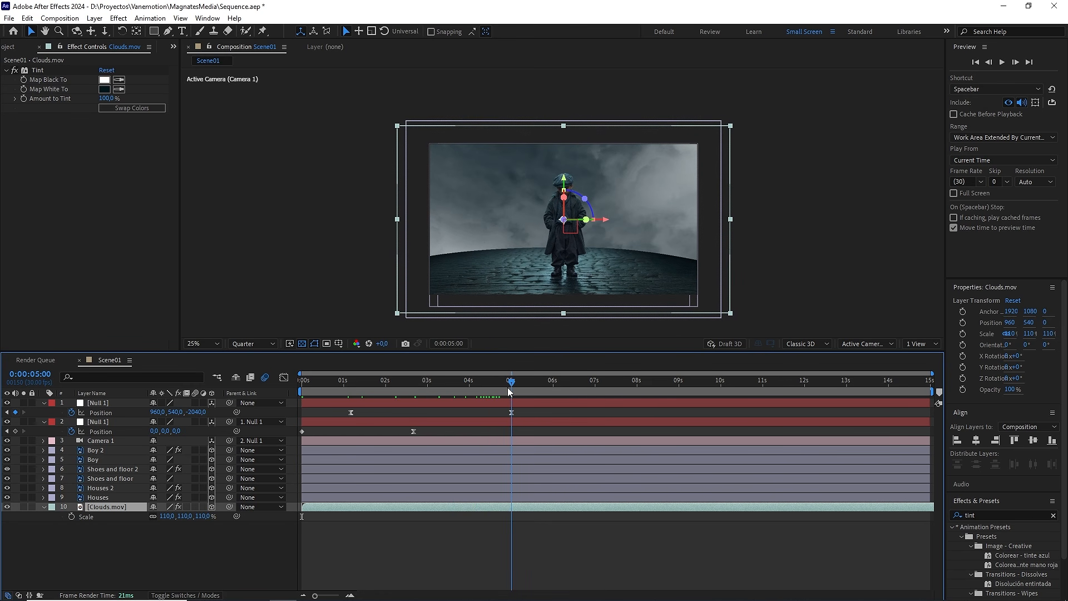
pyautogui.moveTo(565, 183); pyautogui.dragTo(575, 134)
pyautogui.moveTo(489, 379)
pyautogui.mouseDown()
pyautogui.moveTo(291, 396)
pyautogui.moveTo(490, 385)
pyautogui.mouseUp()
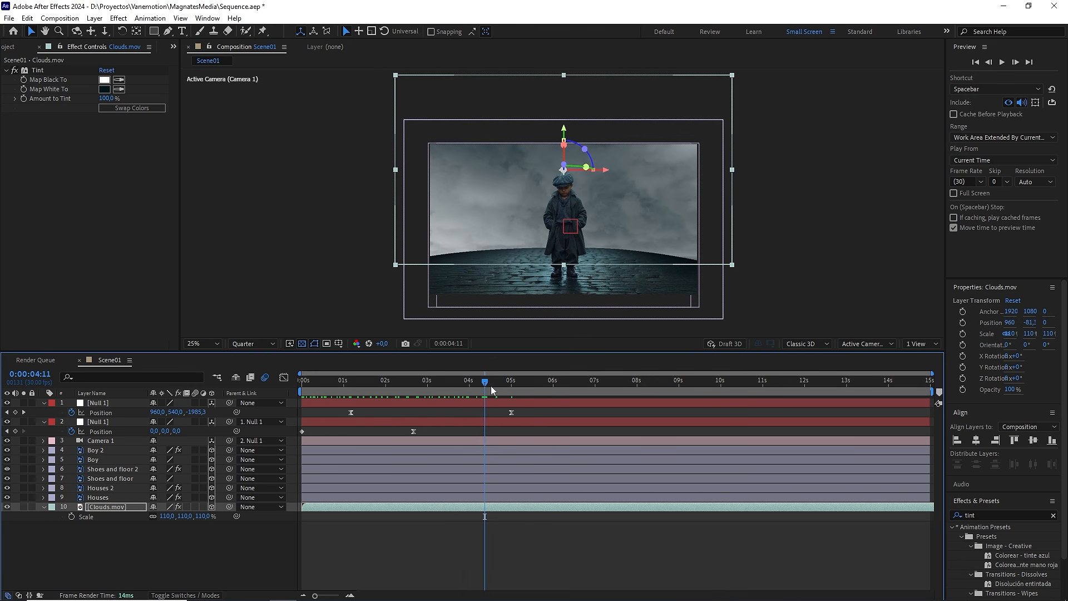
# Step: Compare the depth of the Clouds.mov and Houses 2 layers in a two-view layout, and restore the single view
pyautogui.click(920, 343)
pyautogui.click(927, 366)
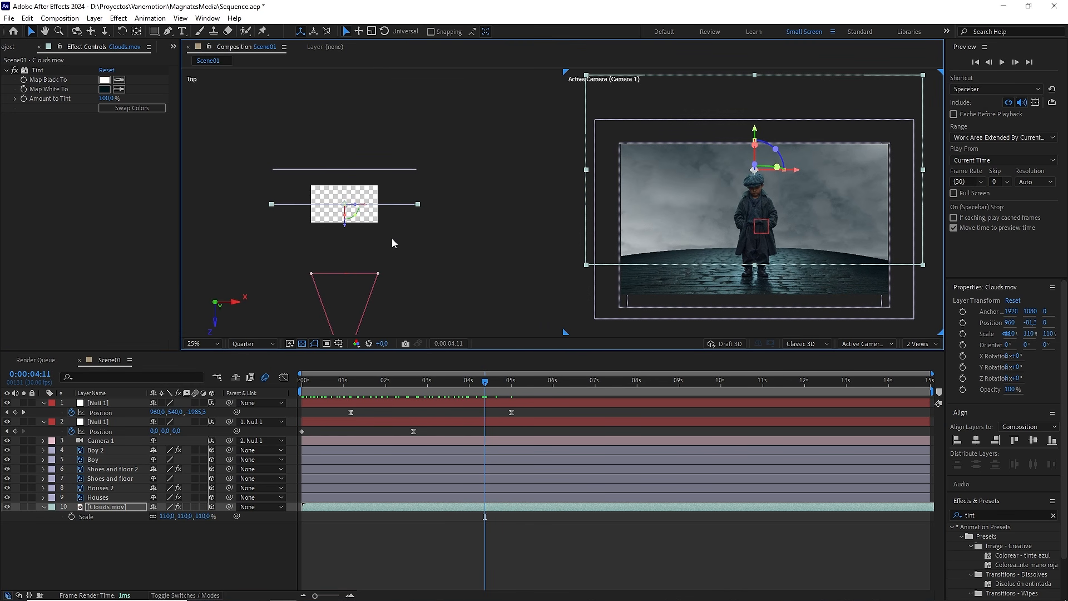
pyautogui.click(106, 506)
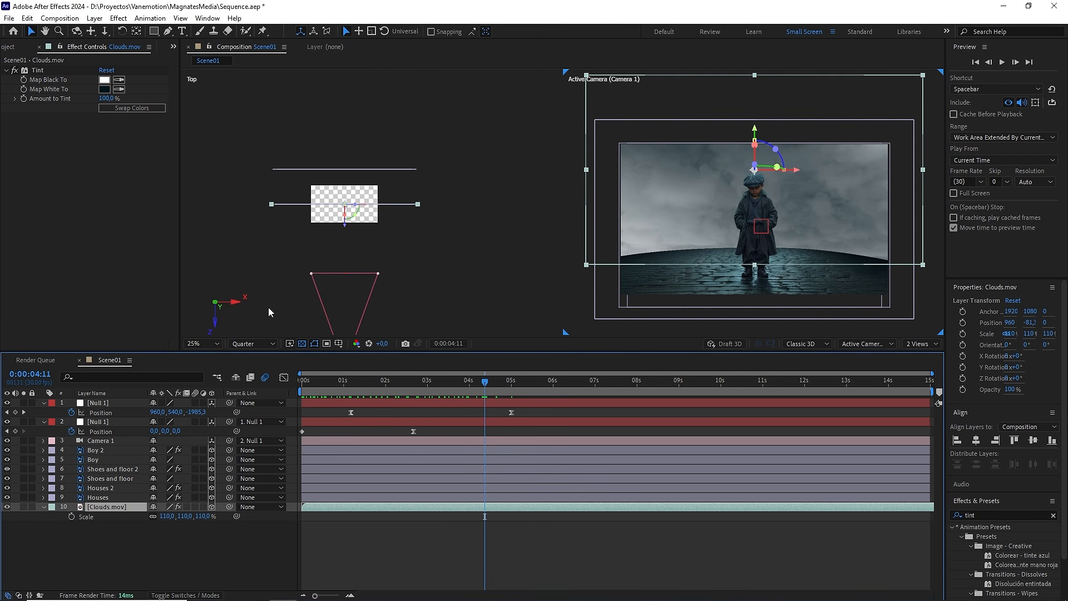
pyautogui.click(103, 488)
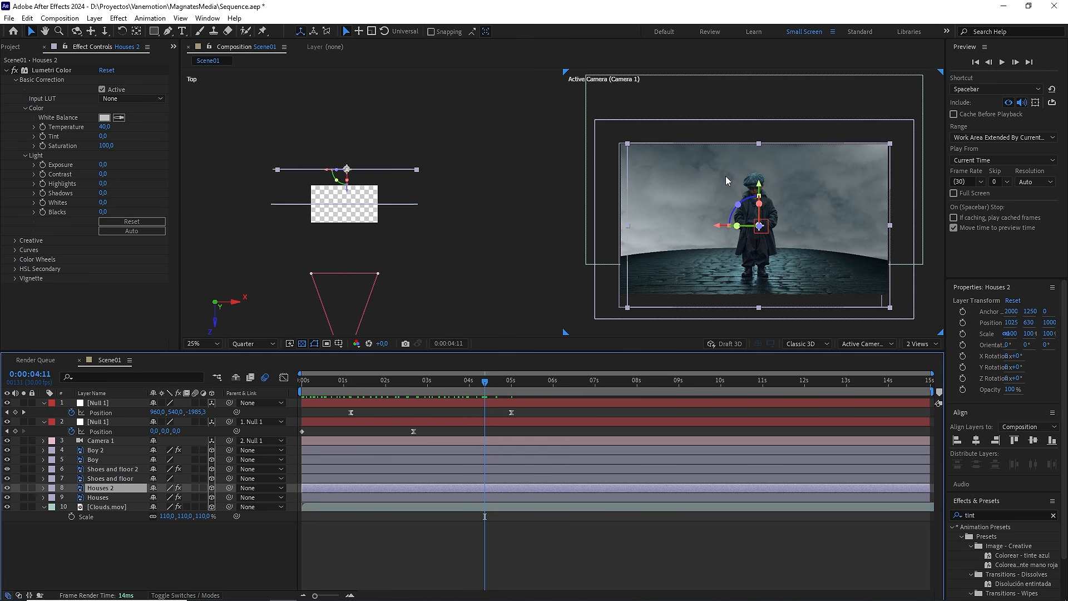
pyautogui.click(106, 507)
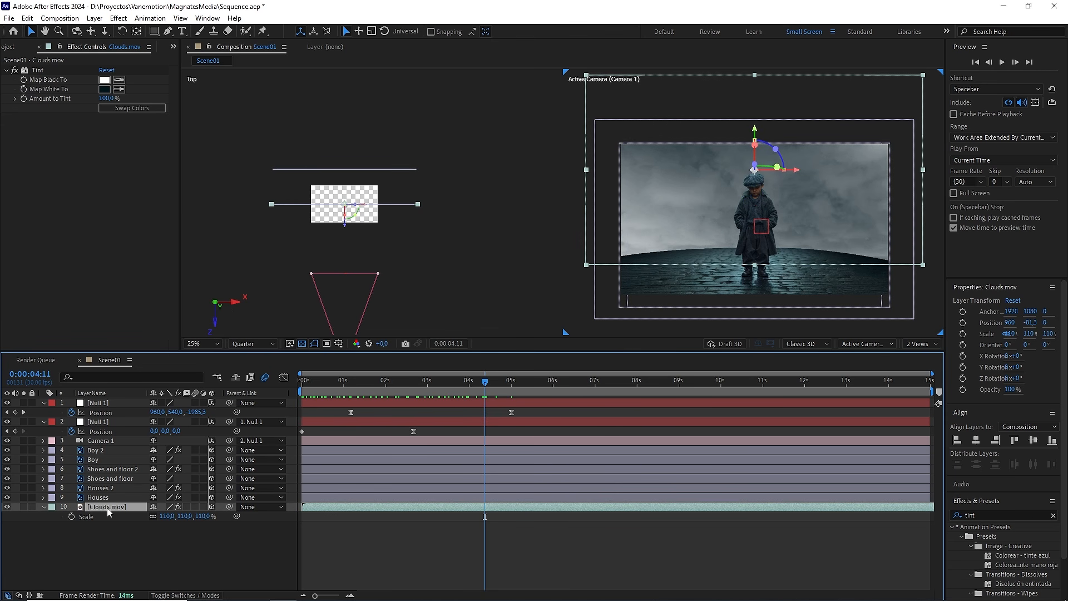
pyautogui.click(919, 344)
pyautogui.click(923, 356)
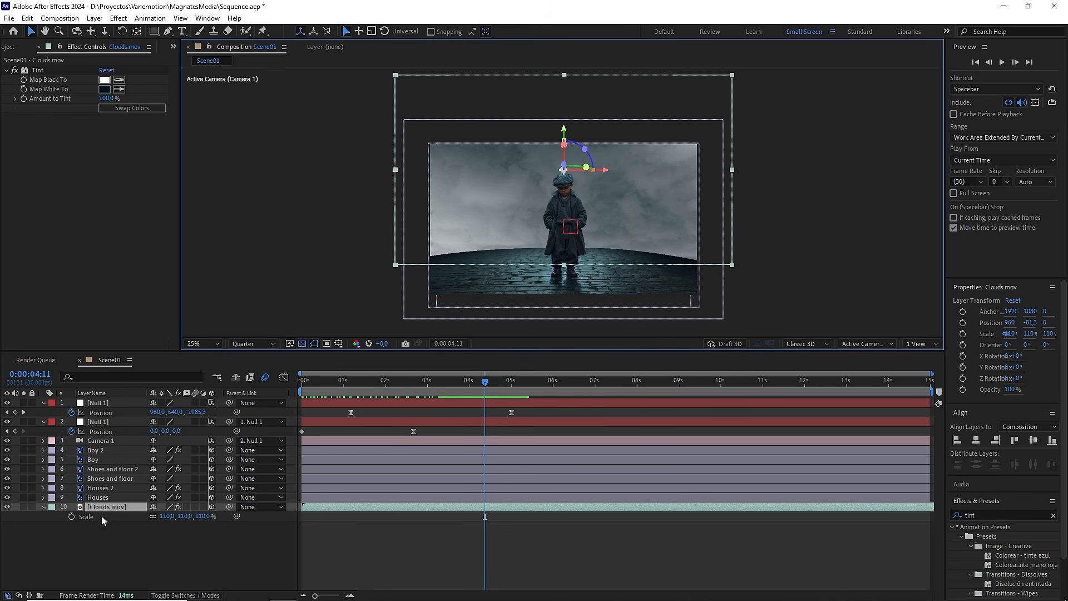
# Step: Add an adjustment layer between the Houses and Clouds.mov layers
pyautogui.rightClick(135, 558)
pyautogui.moveTo(248, 427)
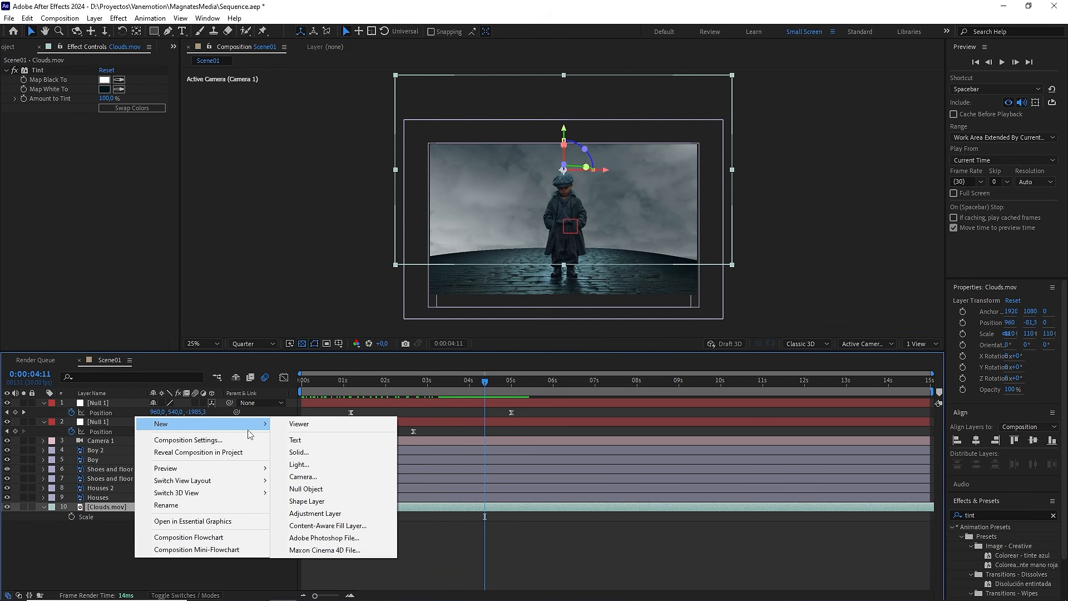
pyautogui.click(320, 513)
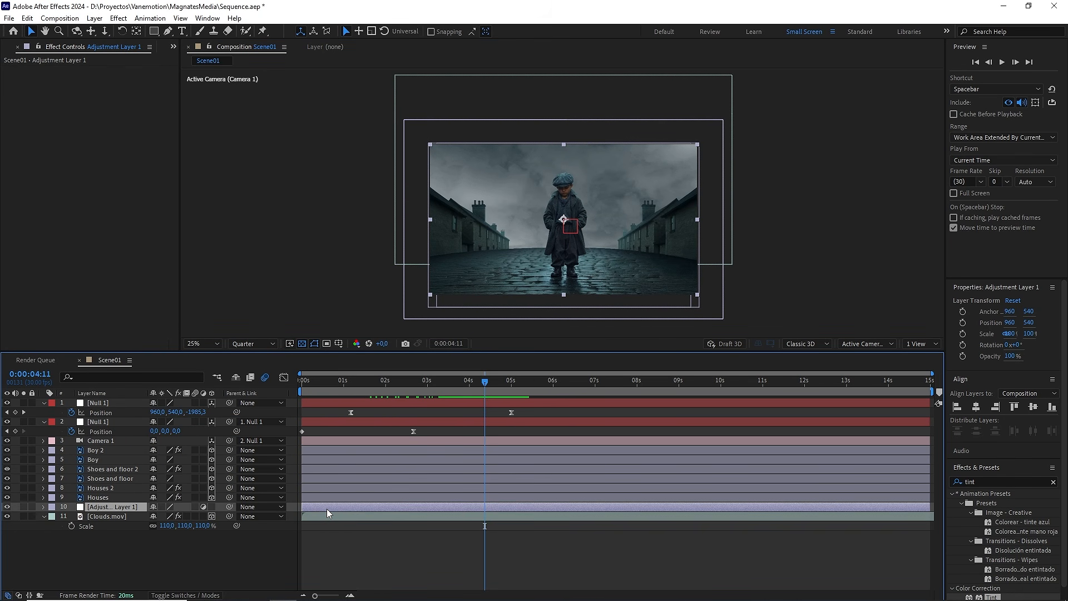
# Step: Preview the houses against the clouds up close and return to the first frame
pyautogui.scroll(2, 633, 255)
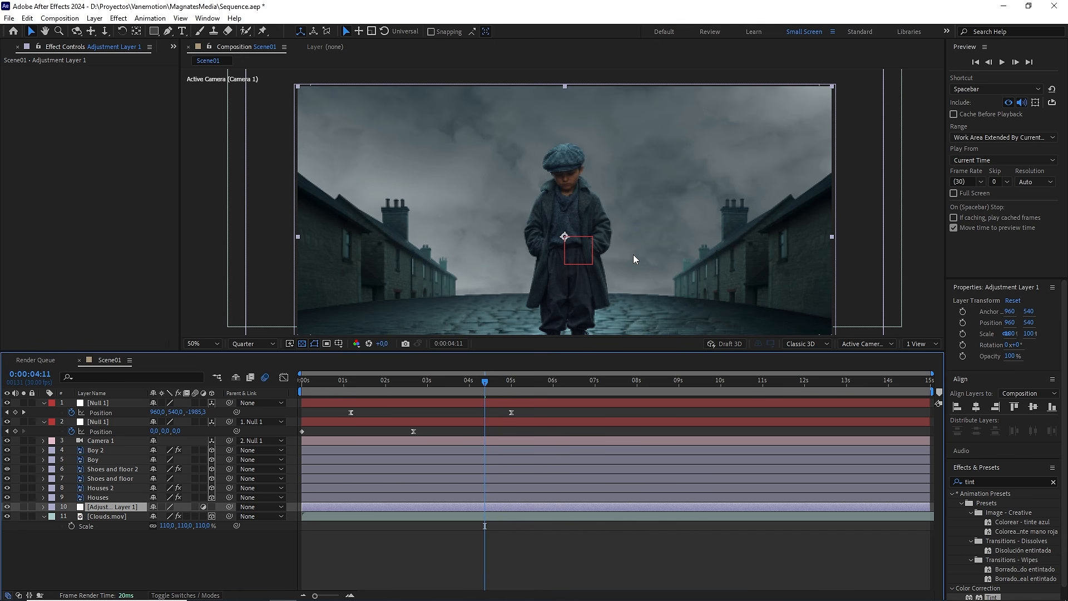
pyautogui.press('space')
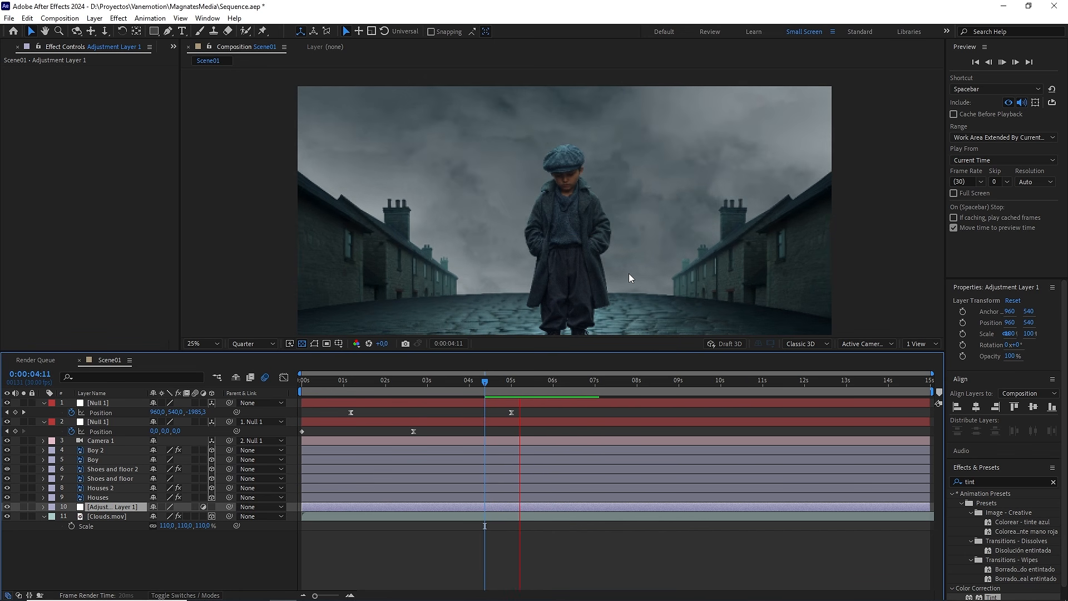
pyautogui.scroll(-2, 629, 273)
pyautogui.moveTo(491, 386); pyautogui.dragTo(283, 392)
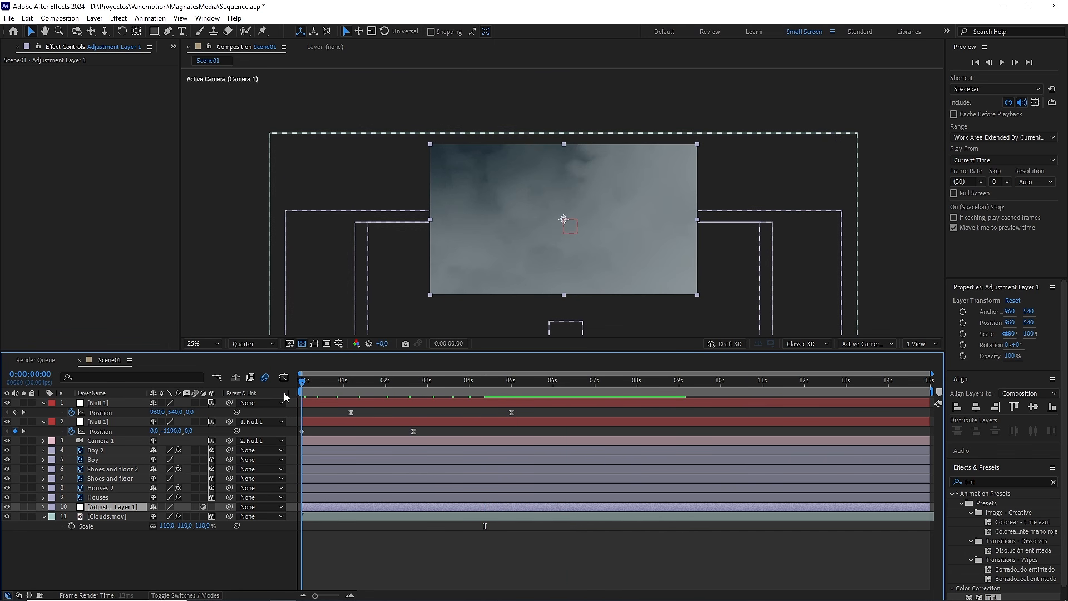
# Step: Collapse the properties of all layers in the composition and clear the selection
pyautogui.hotkey('ctrl', 'a')
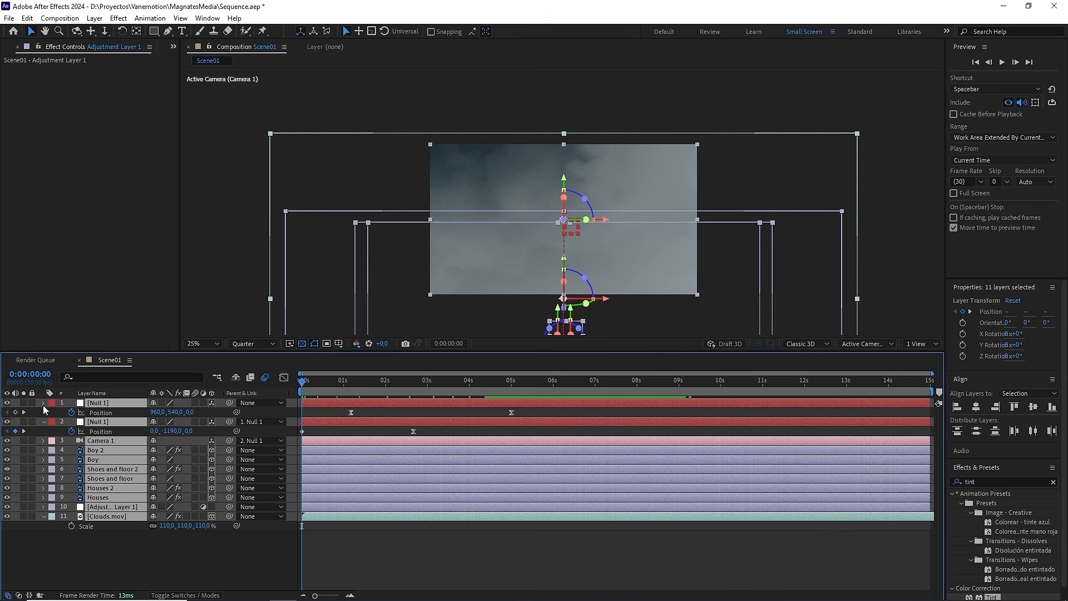
pyautogui.click(43, 403)
pyautogui.click(172, 544)
# Step: Create a white 3000 by 3000 px solid named Rain in Scene01
pyautogui.rightClick(172, 545)
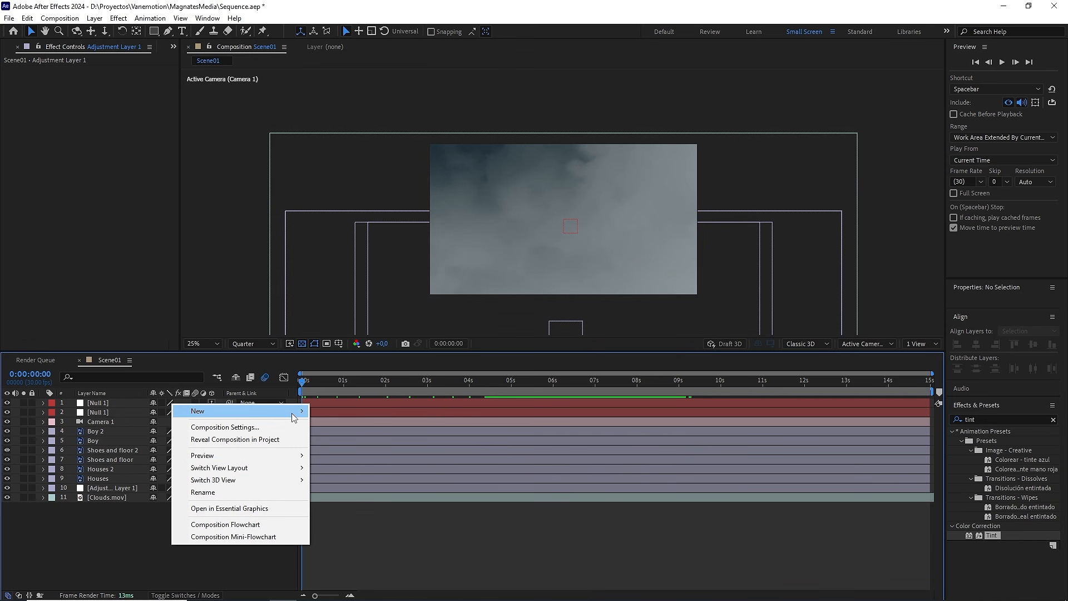
pyautogui.moveTo(293, 413)
pyautogui.click(336, 439)
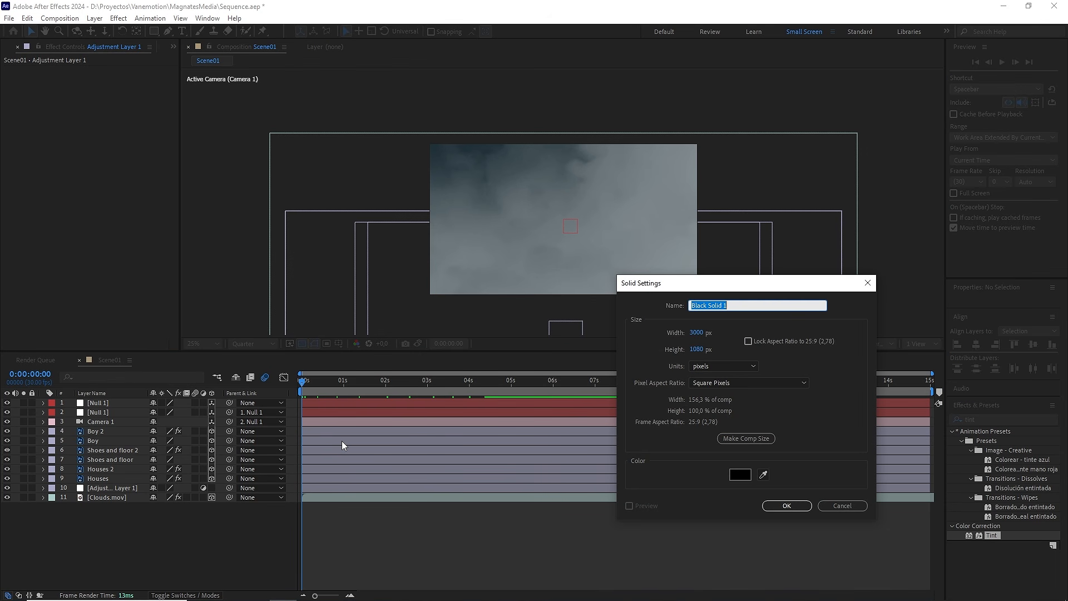
pyautogui.click(699, 349)
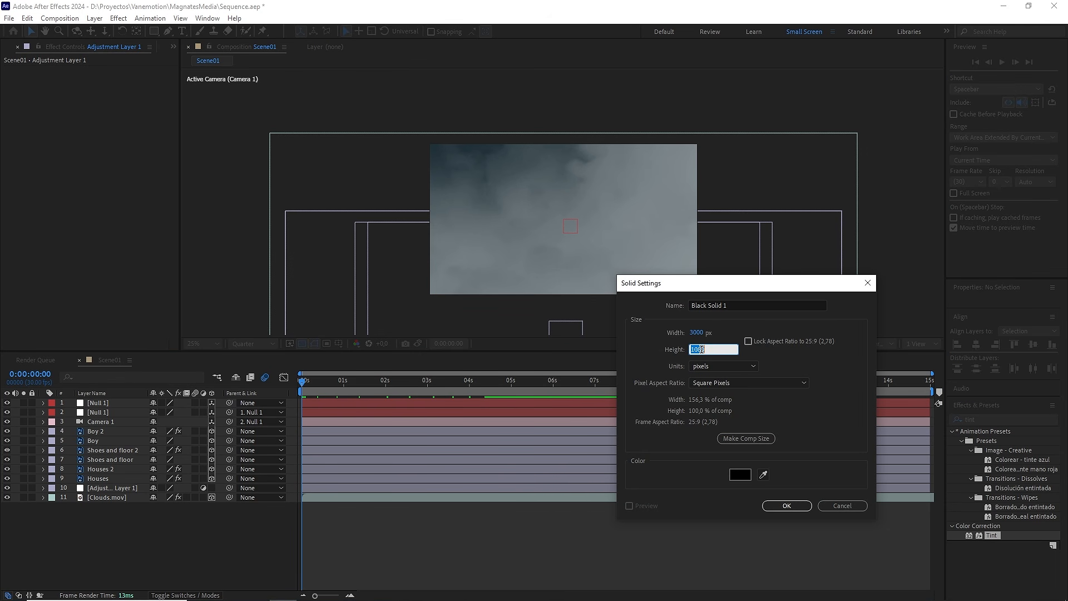
pyautogui.write('3000')
pyautogui.click(699, 307)
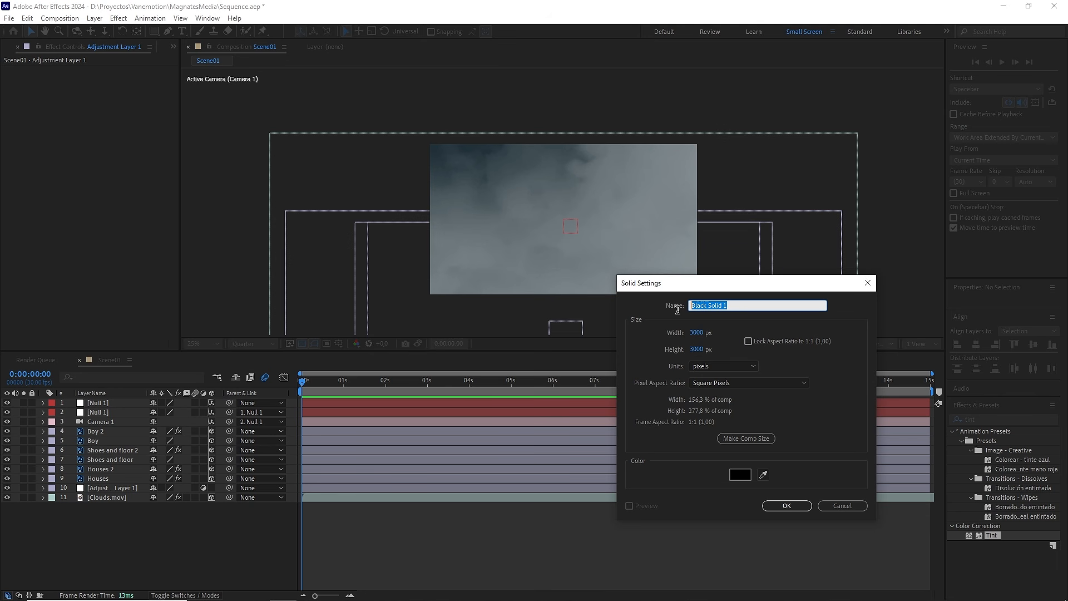
pyautogui.write('Rain')
pyautogui.click(733, 477)
pyautogui.moveTo(431, 383); pyautogui.dragTo(360, 351)
pyautogui.click(650, 369)
pyautogui.click(787, 506)
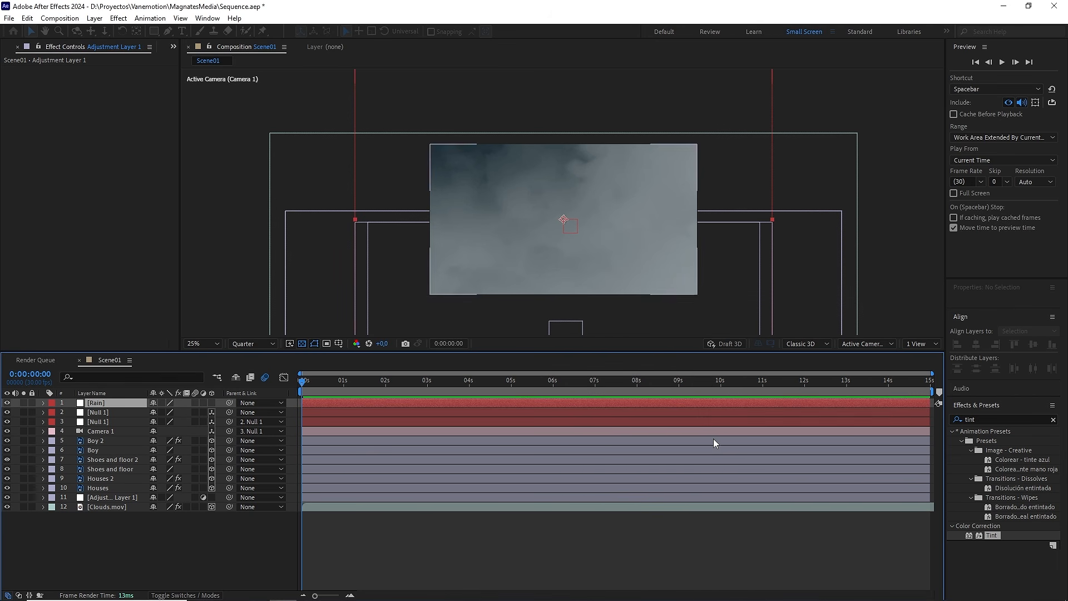
# Step: Make the Rain layer 3D, place it below Camera 1, and scale it to about 116% to cover the frame at 0:00:05:15
pyautogui.moveTo(387, 383); pyautogui.dragTo(532, 384)
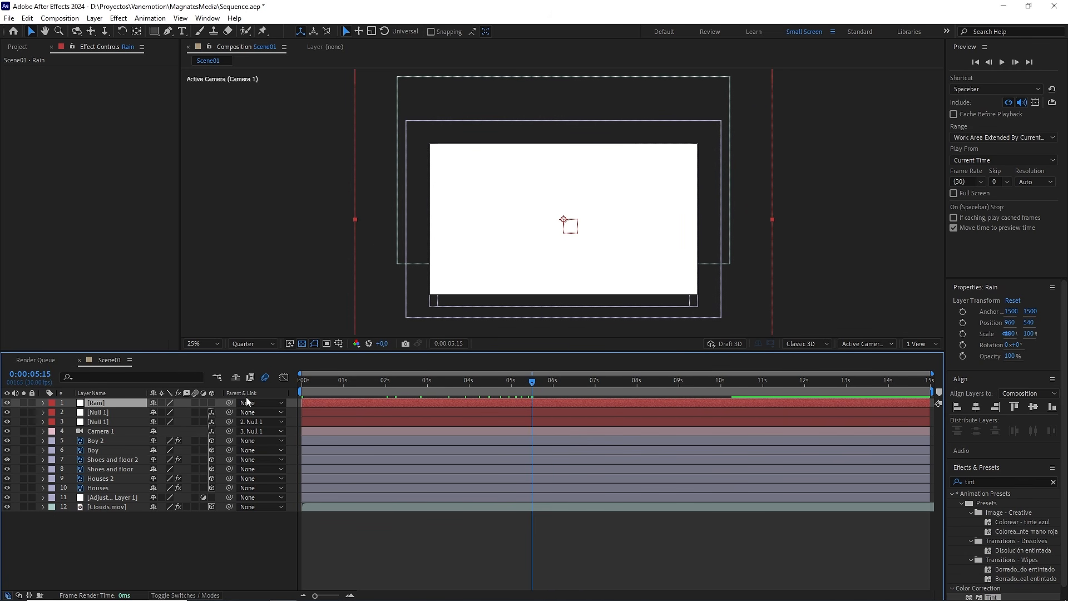
pyautogui.click(211, 402)
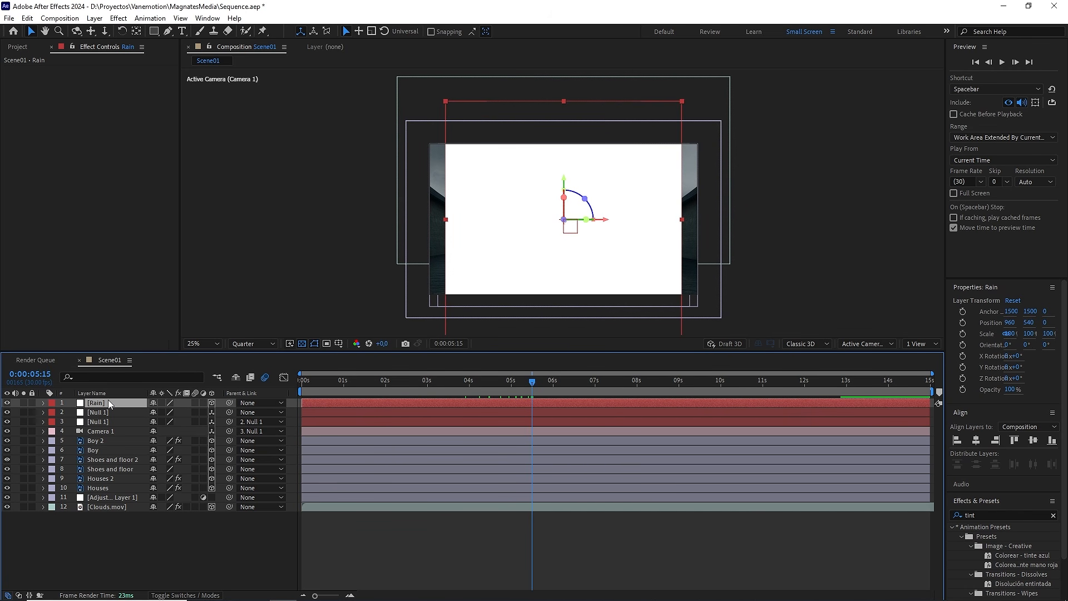
pyautogui.moveTo(108, 402); pyautogui.dragTo(107, 437)
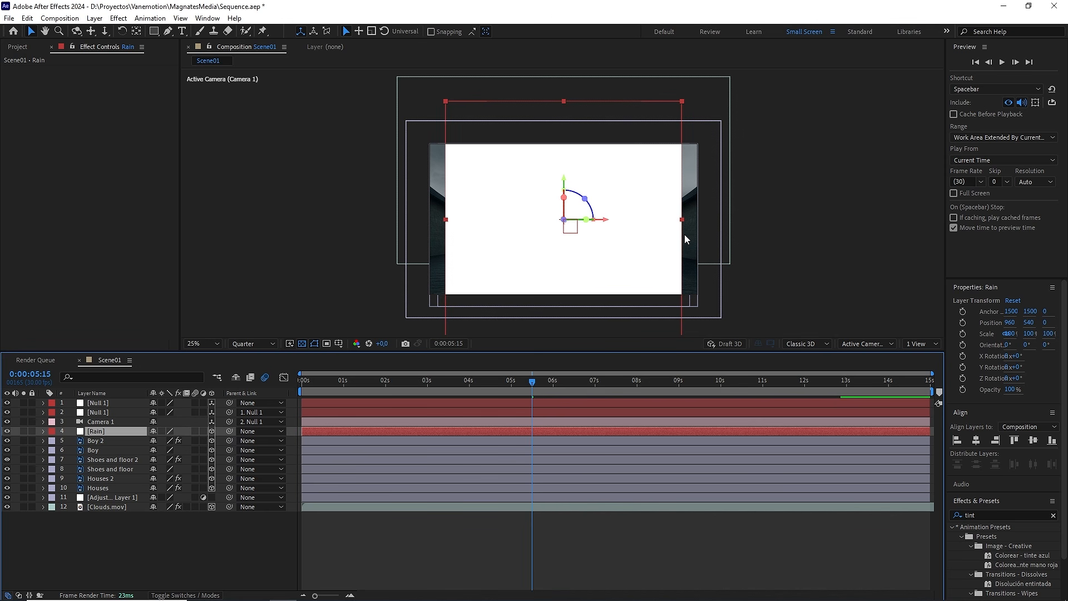
pyautogui.moveTo(685, 222); pyautogui.dragTo(704, 222)
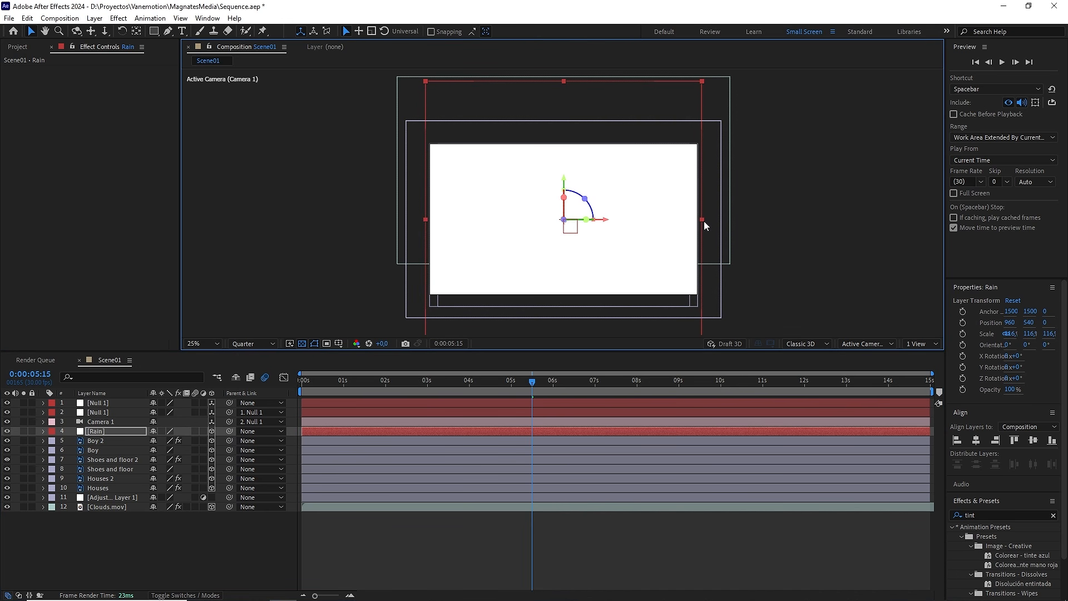
# Step: Apply the CC Rainfall effect to the Rain layer and disable compositing with the original
pyautogui.click(998, 515)
pyautogui.write('cc ra')
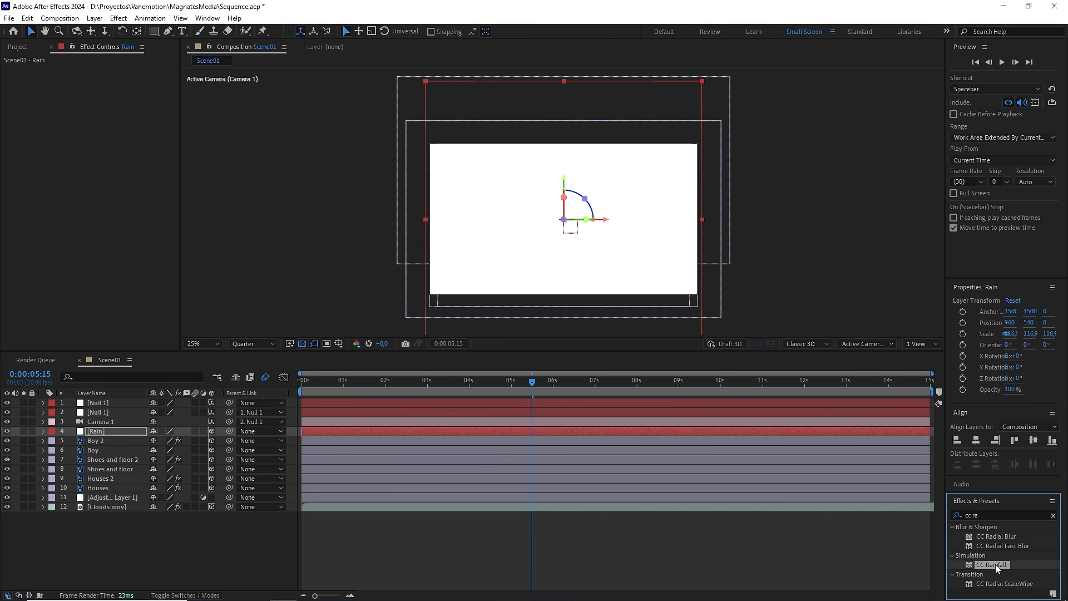
pyautogui.moveTo(996, 564); pyautogui.dragTo(144, 433)
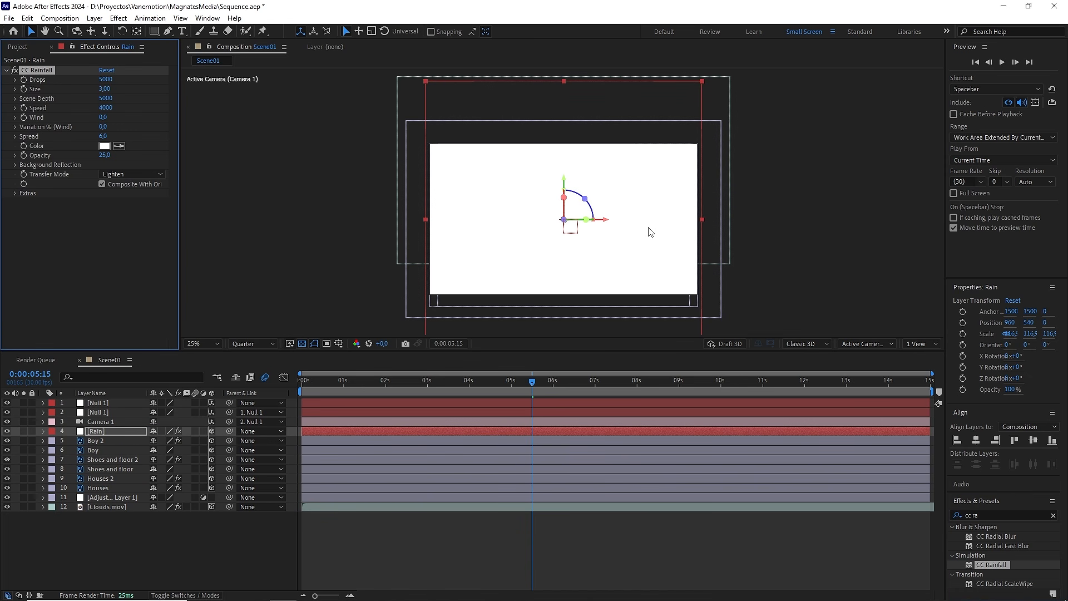
pyautogui.scroll(2, 654, 231)
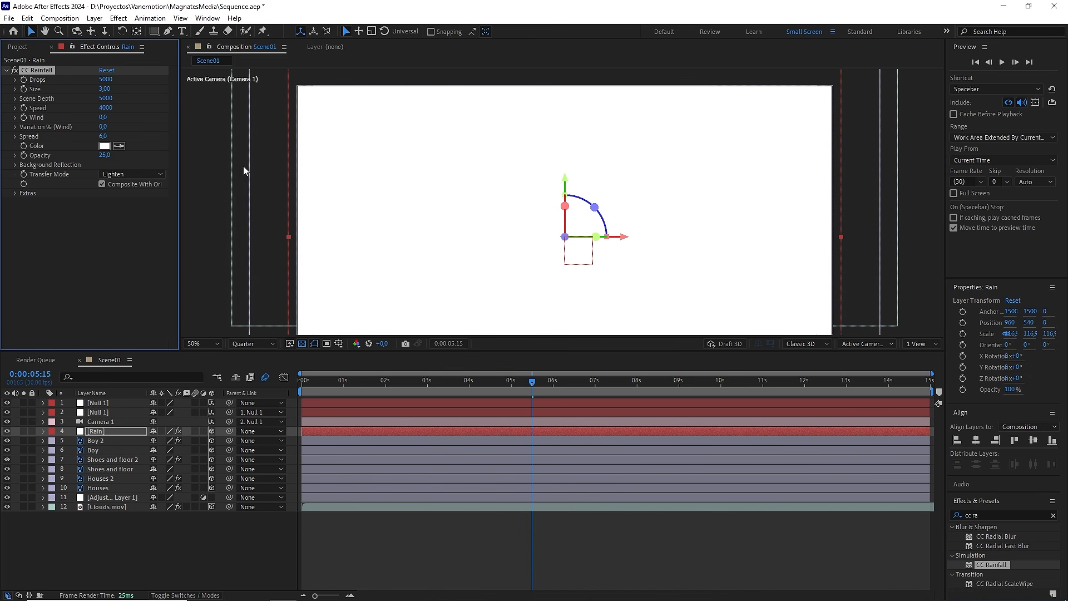
pyautogui.click(102, 184)
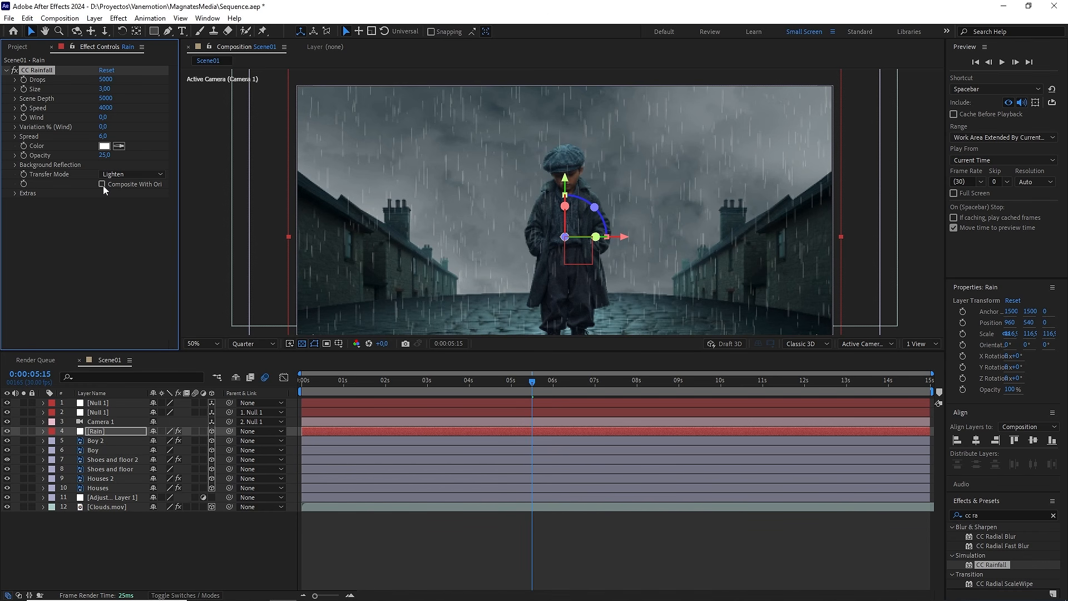
pyautogui.moveTo(456, 200); pyautogui.dragTo(473, 207)
pyautogui.press('v')
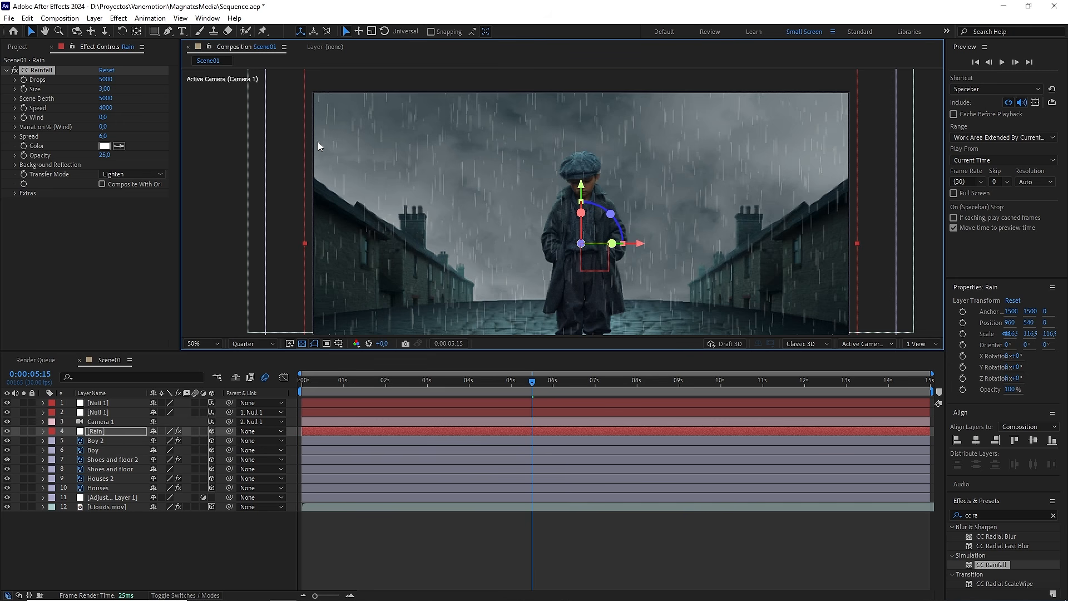
# Step: Set the rainfall's Drops to 1000
pyautogui.click(105, 80)
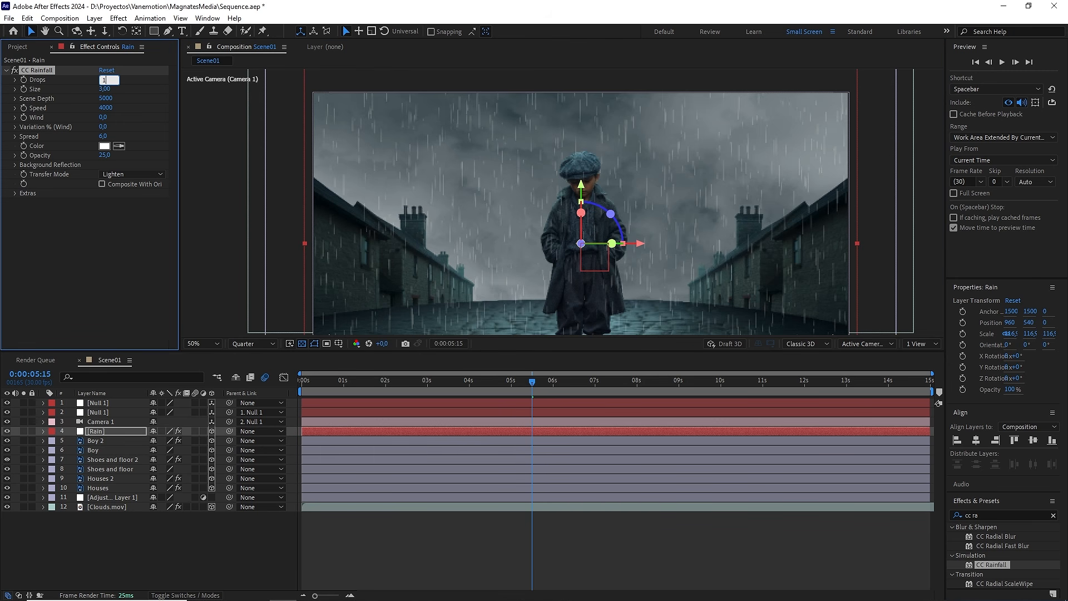
pyautogui.write('1000')
pyautogui.press('Return')
pyautogui.click(112, 89)
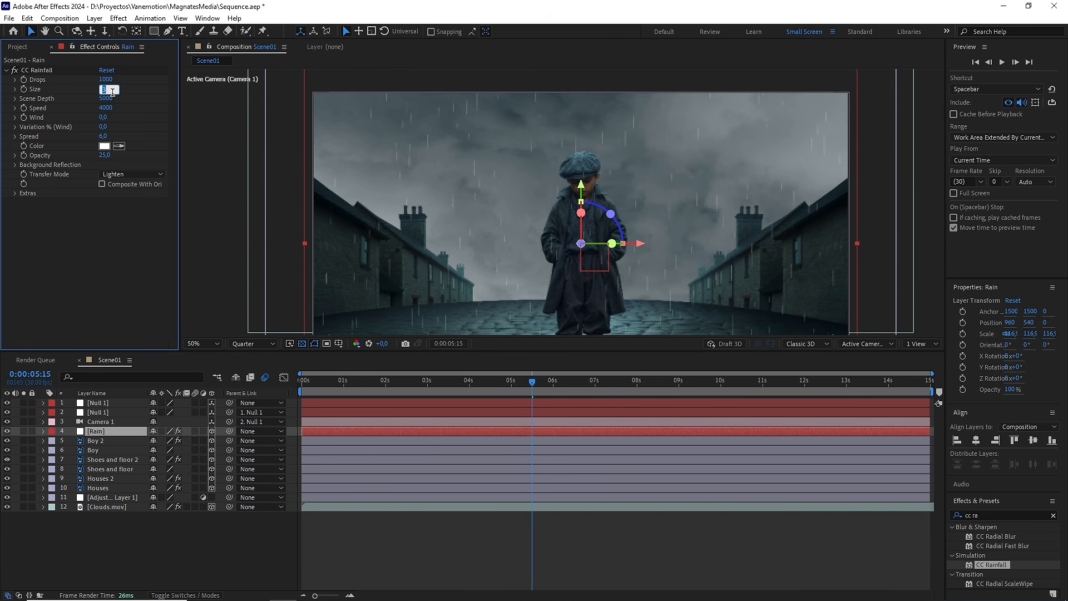
# Step: Try a rainfall Scene Depth of 100 in a preview, and set it to 2000
pyautogui.click(108, 99)
pyautogui.write('100')
pyautogui.press('Return')
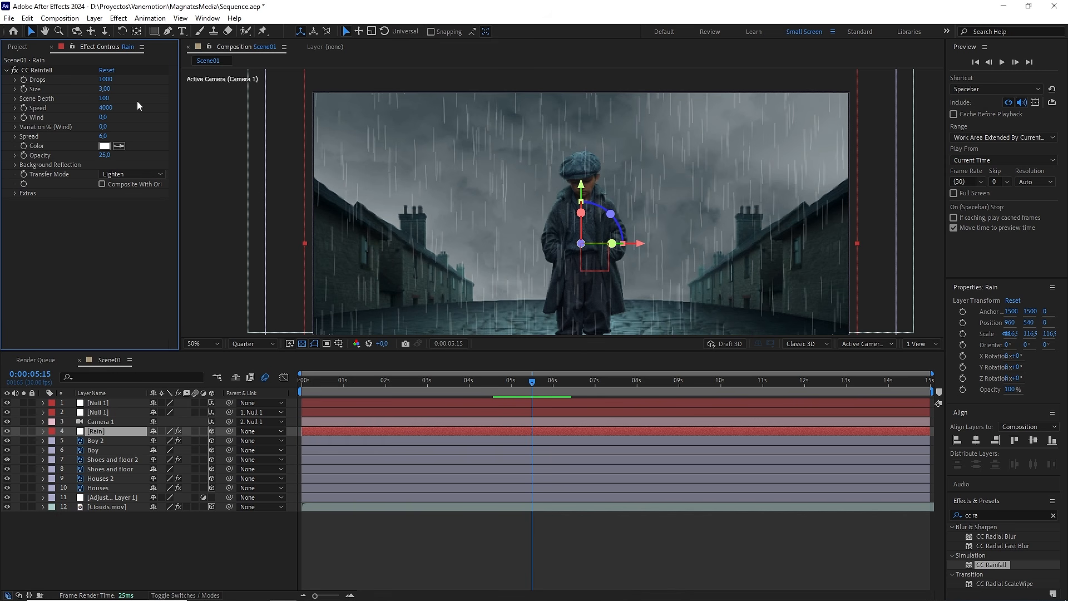
pyautogui.press('space')
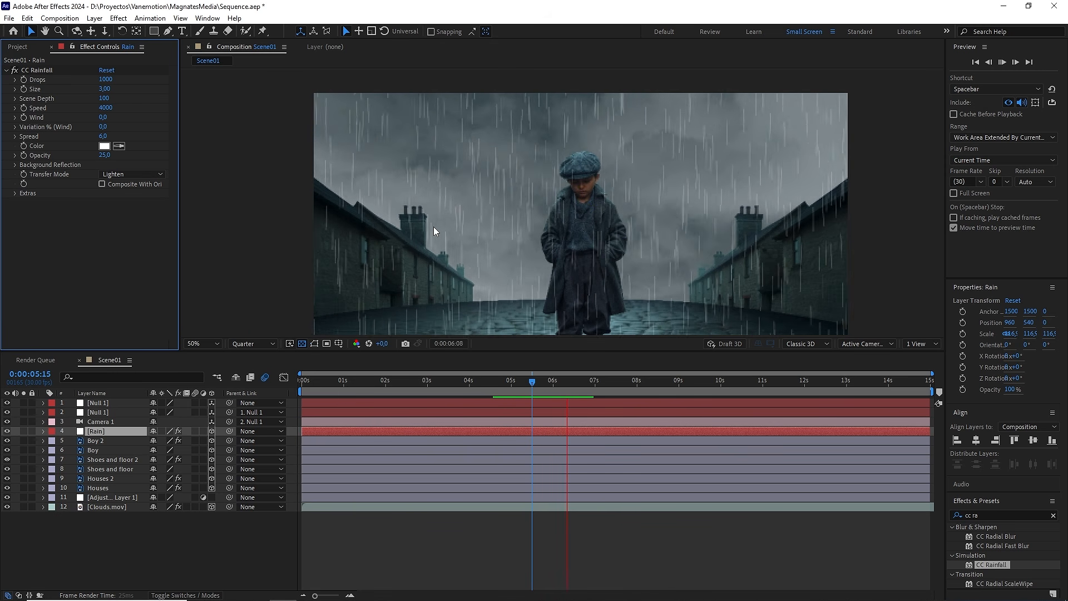
pyautogui.press('space')
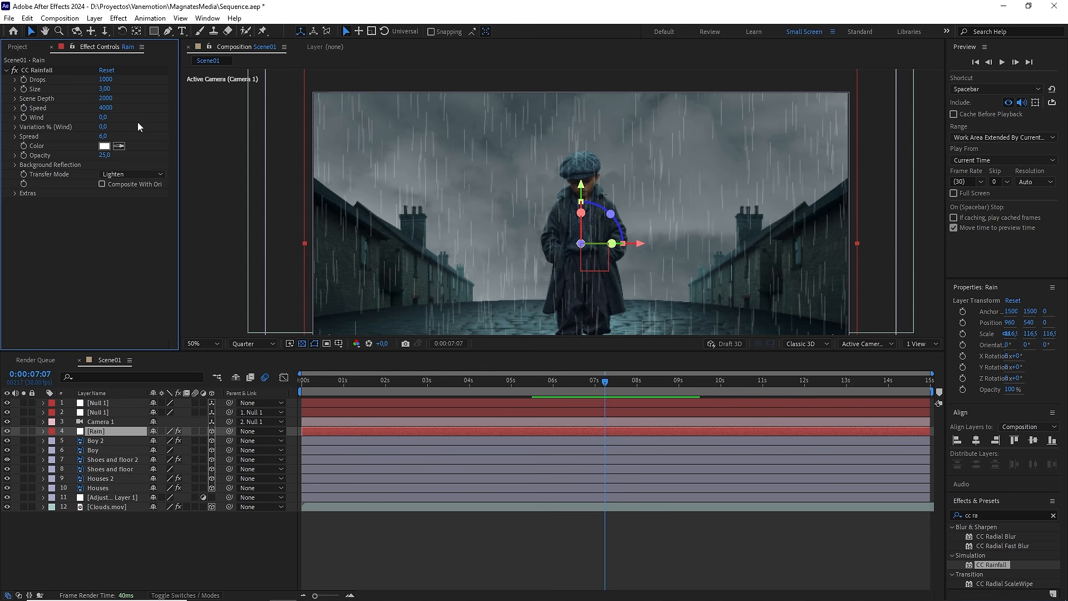
# Step: Set the rainfall's Speed to 5000 and preview the result
pyautogui.click(109, 108)
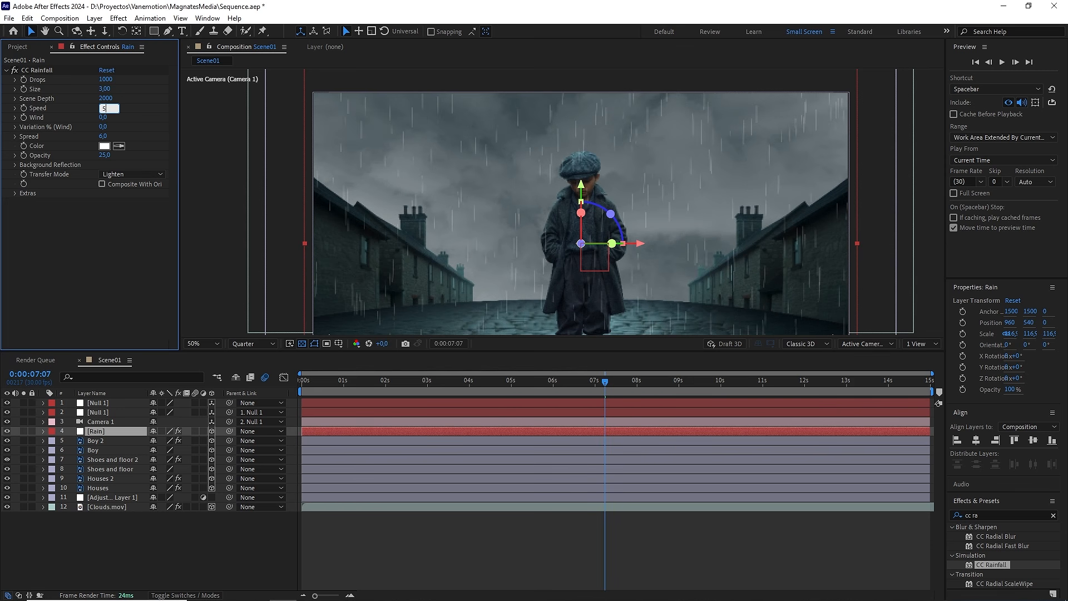
pyautogui.press('Return')
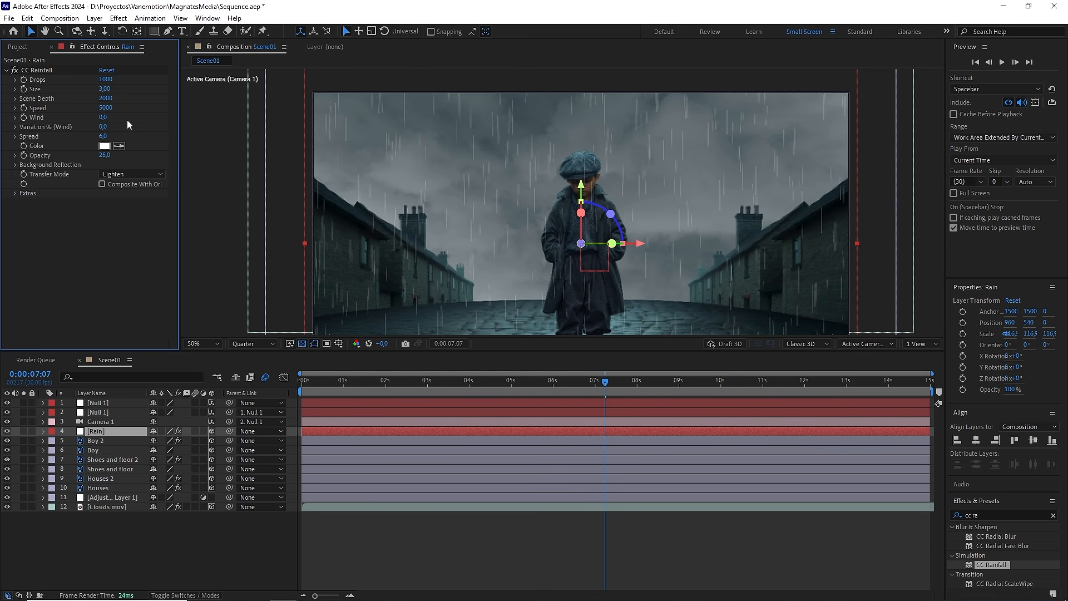
pyautogui.press('space')
# Step: Try a rainfall Wind of -4690 in a preview and undo it
pyautogui.press('space')
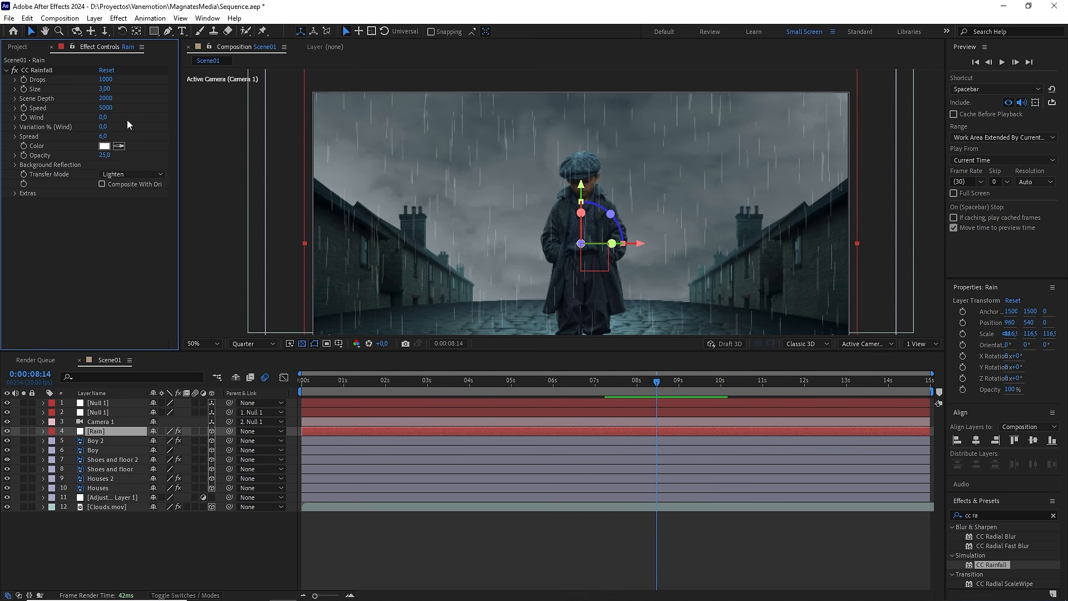
pyautogui.moveTo(103, 118); pyautogui.dragTo(139, 122)
pyautogui.press('space')
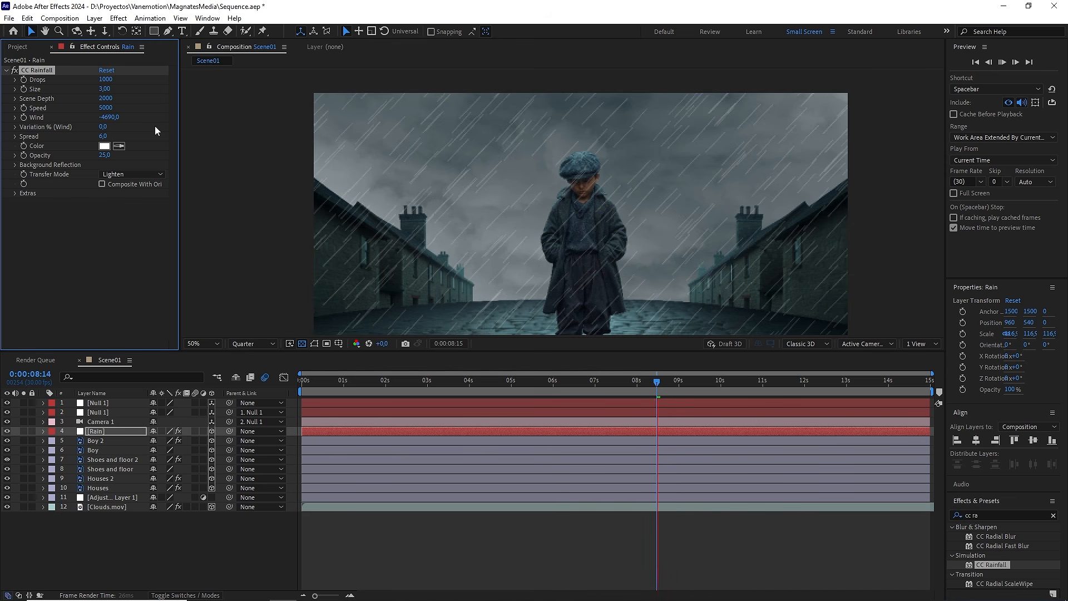
pyautogui.press('space')
pyautogui.hotkey('ctrl', 'z')
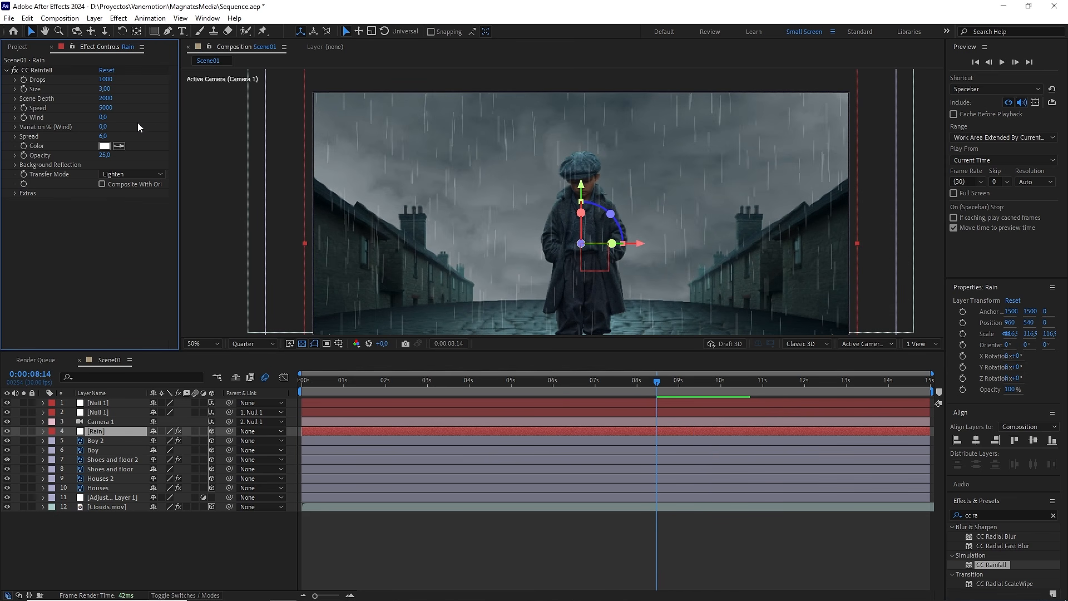
# Step: Set the rainfall's Wind to 3000 and the Rain layer's blending mode to Soft Light
pyautogui.click(105, 118)
pyautogui.press('Return')
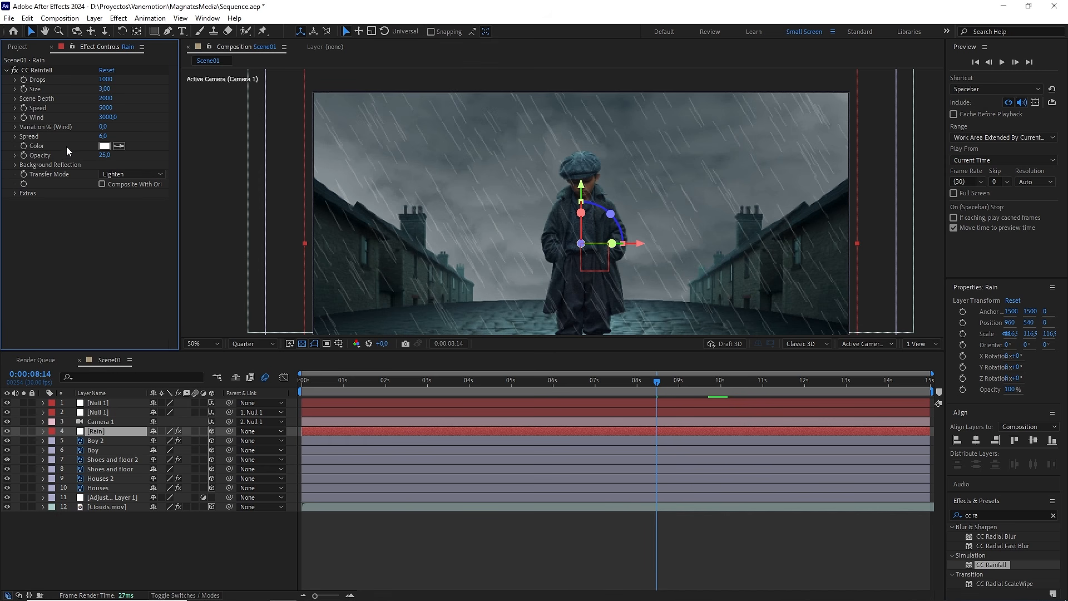
pyautogui.click(130, 430)
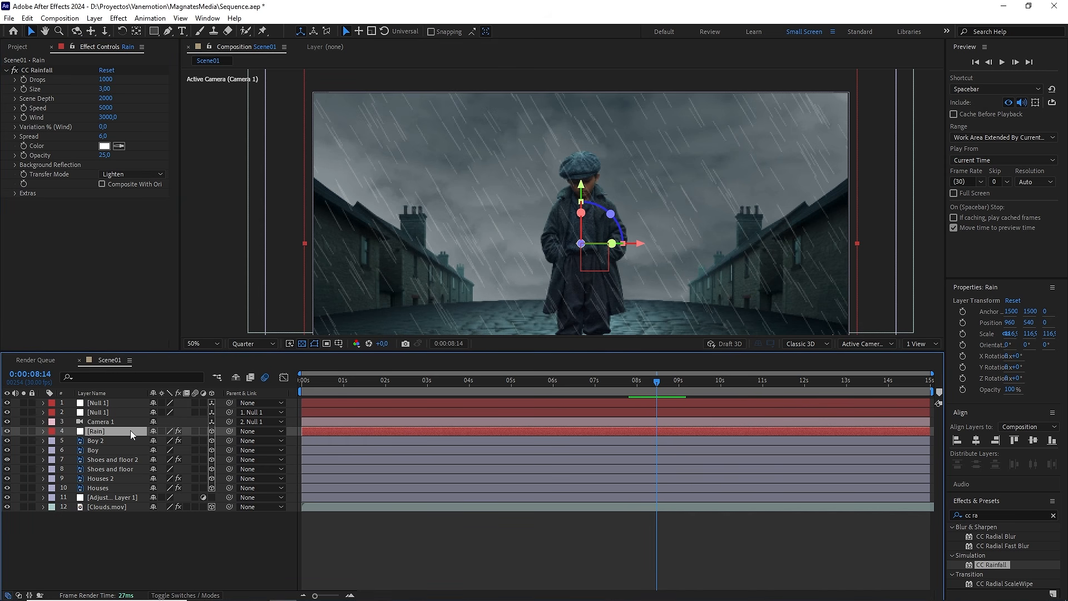
pyautogui.press('F4')
pyautogui.click(180, 432)
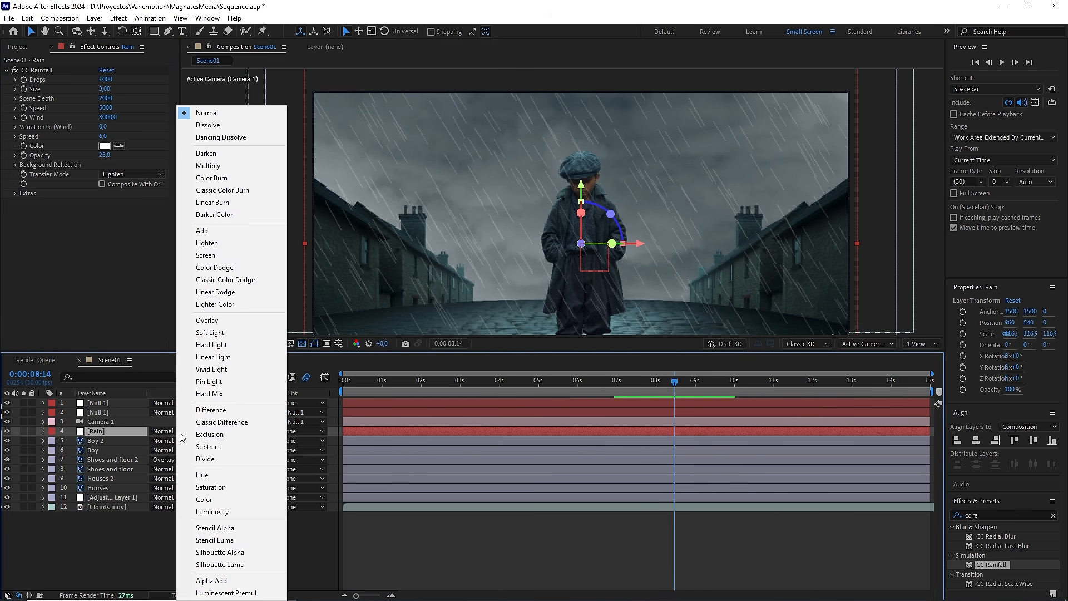
pyautogui.click(221, 334)
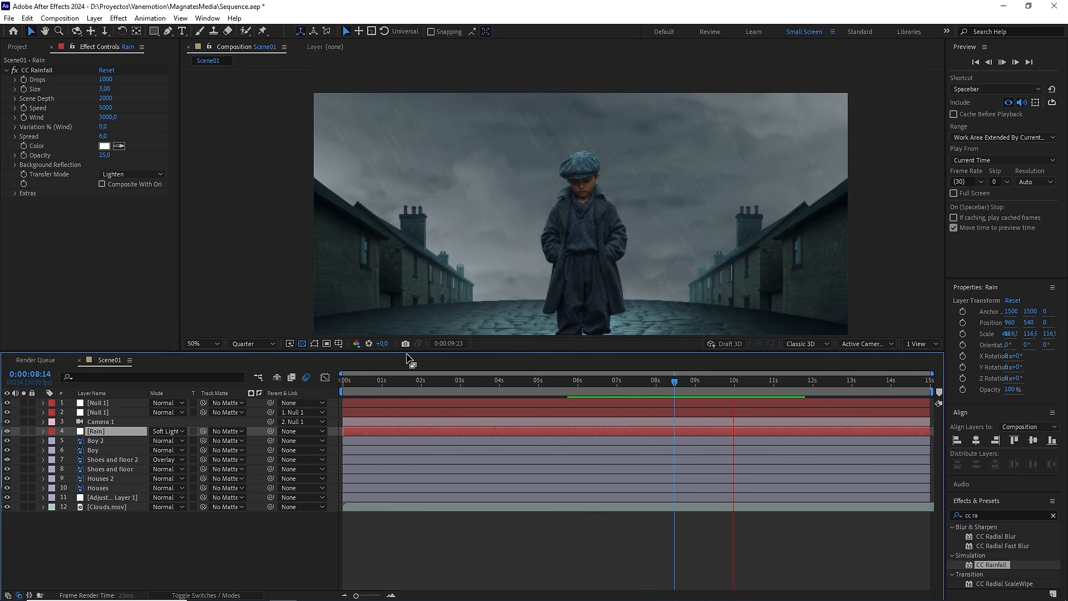
# Step: Preview the rain from the first frame with the whole composition fitted in the viewer
pyautogui.moveTo(671, 379); pyautogui.dragTo(329, 385)
pyautogui.press('space')
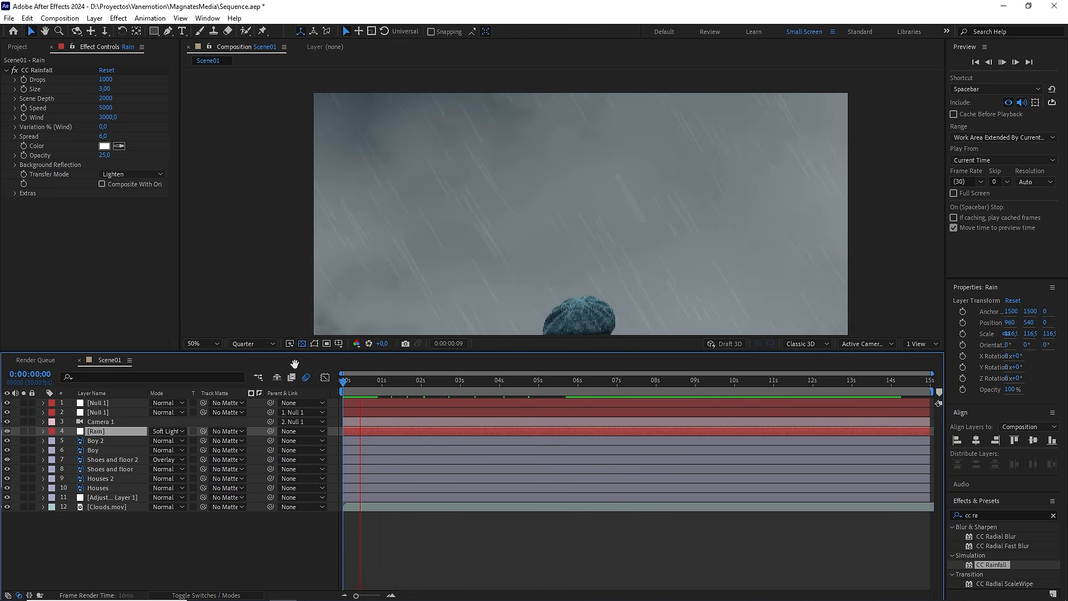
pyautogui.click(205, 344)
pyautogui.click(239, 354)
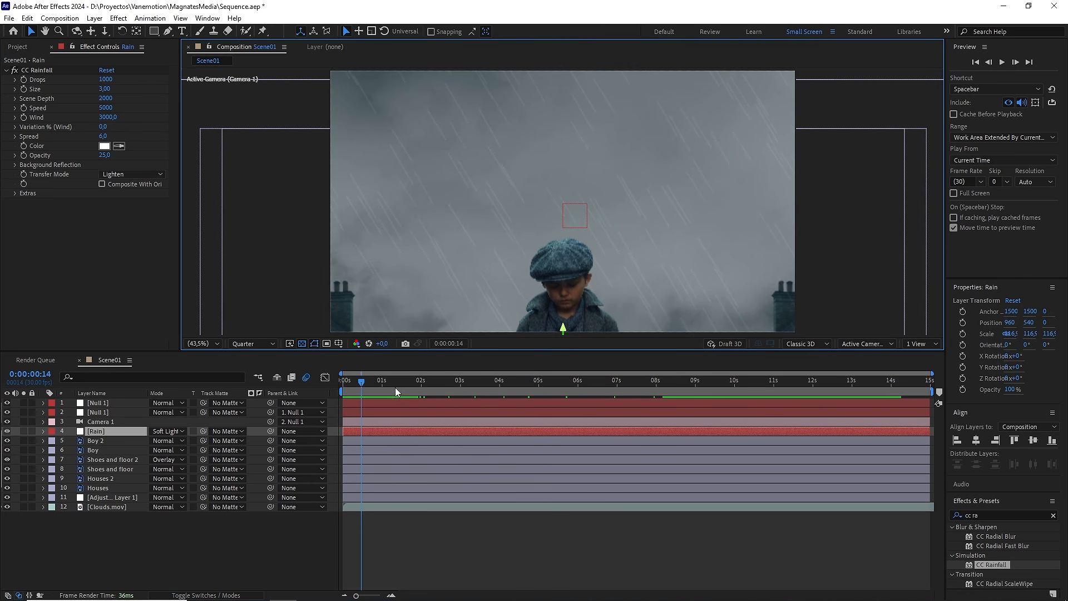
pyautogui.press('Home')
pyautogui.click(117, 528)
pyautogui.press('space')
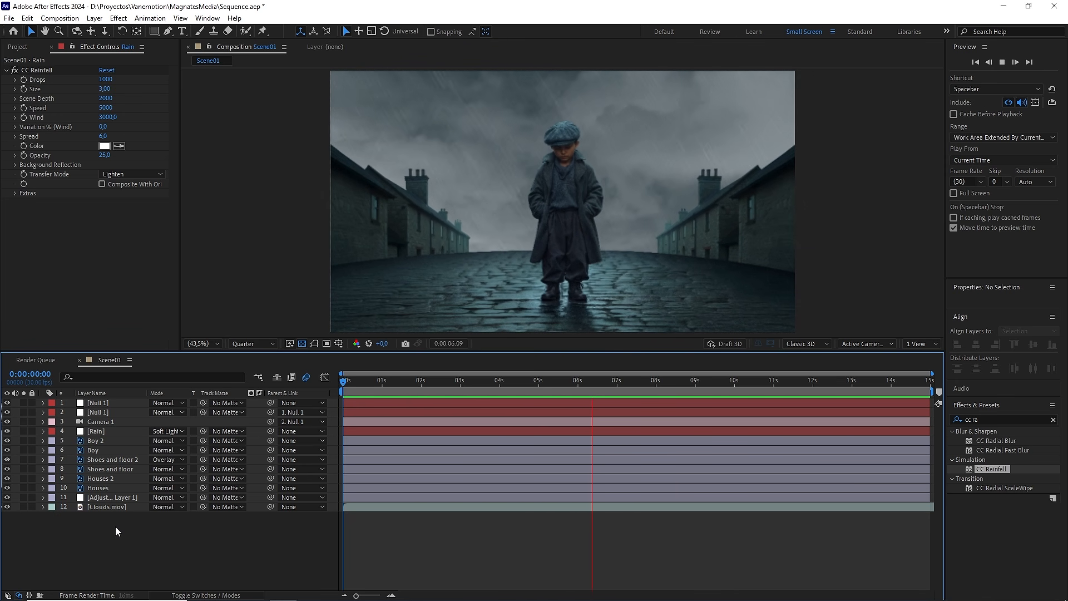
pyautogui.press('space')
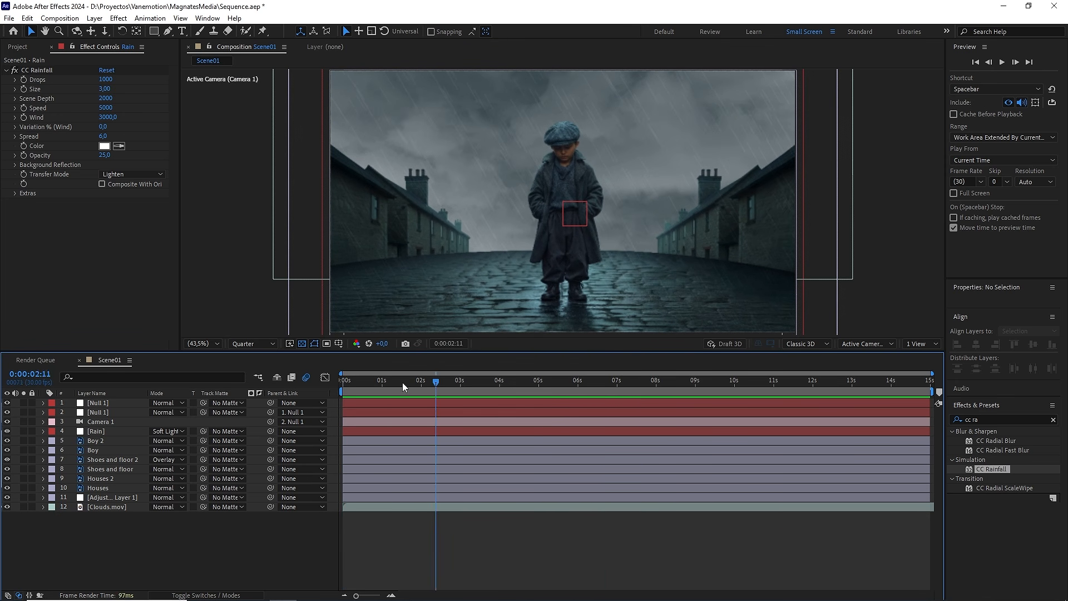
# Step: Return to the first frame and set the viewer resolution to Full
pyautogui.press('Home')
pyautogui.click(253, 343)
pyautogui.click(254, 368)
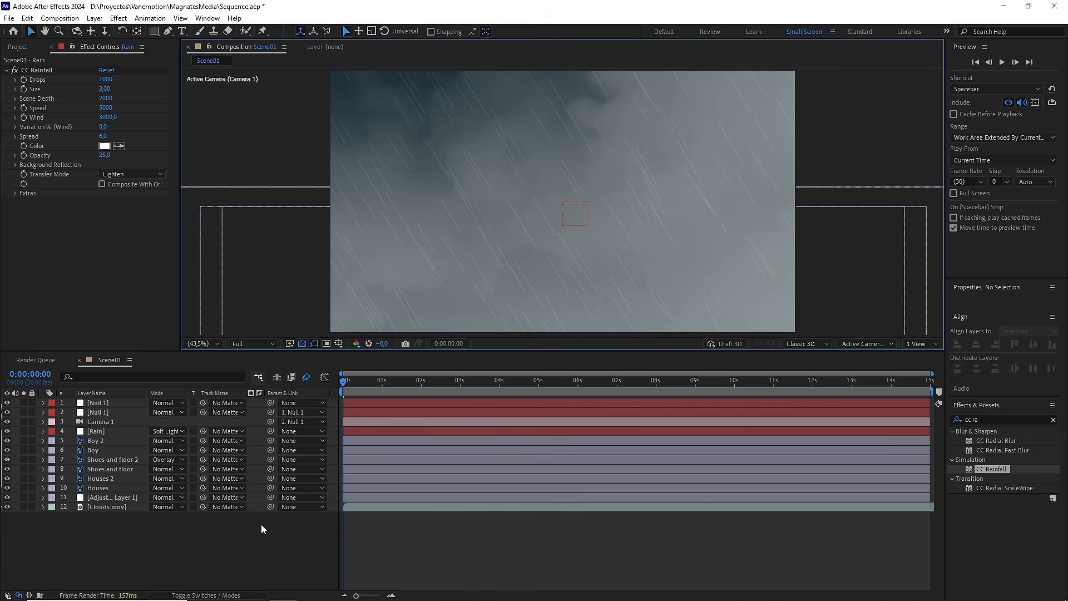
# Step: Enable motion blur on all the layers of Scene01
pyautogui.hotkey('ctrl', 'a')
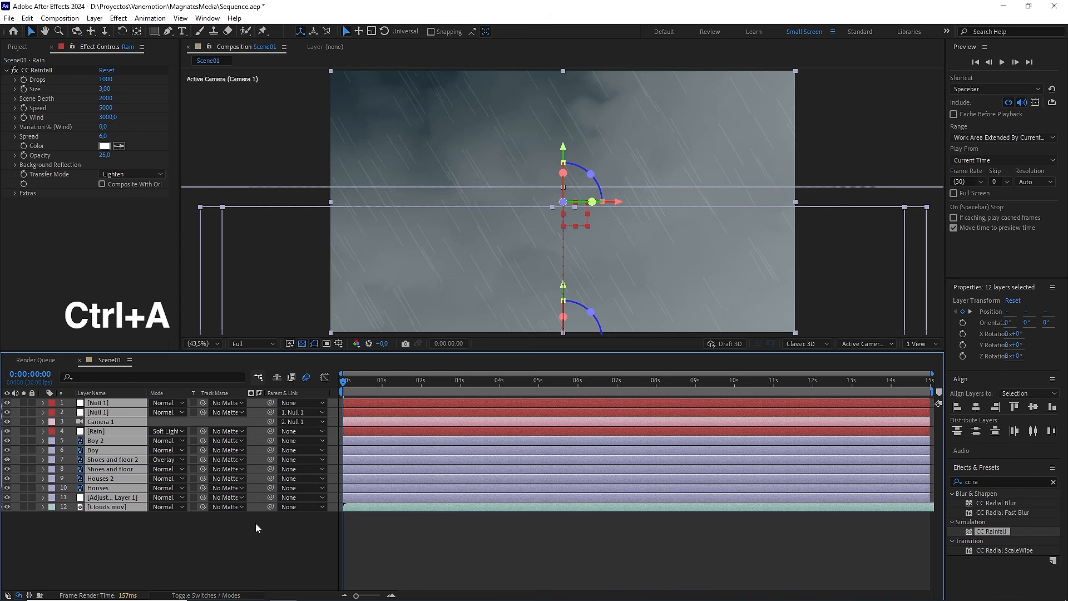
pyautogui.press('F4')
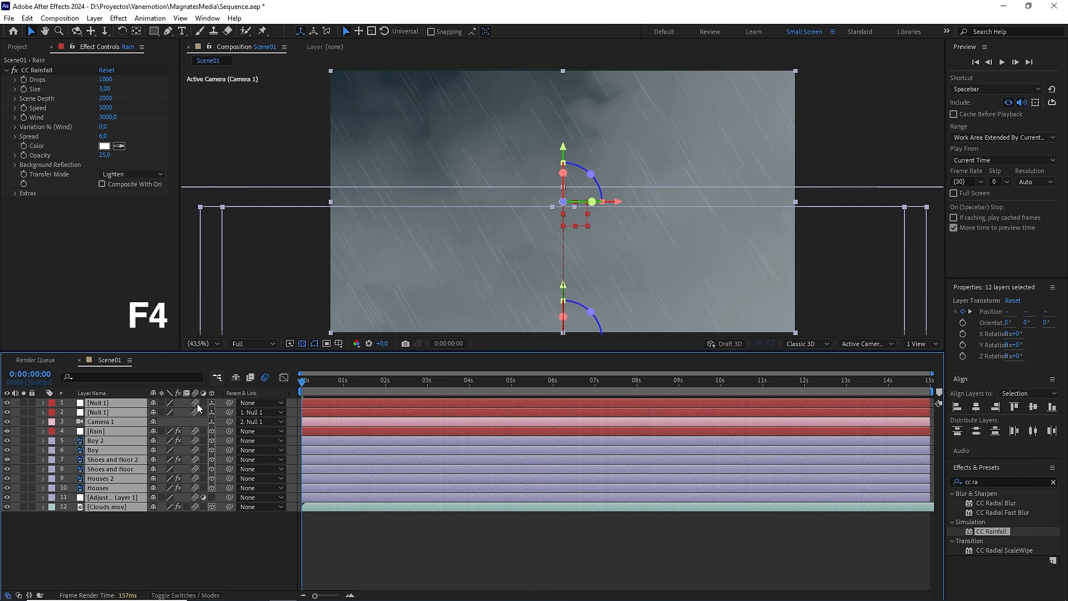
# Step: Turn motion blur off for the two nulls and the adjustment layer in Scene01
pyautogui.click(196, 402)
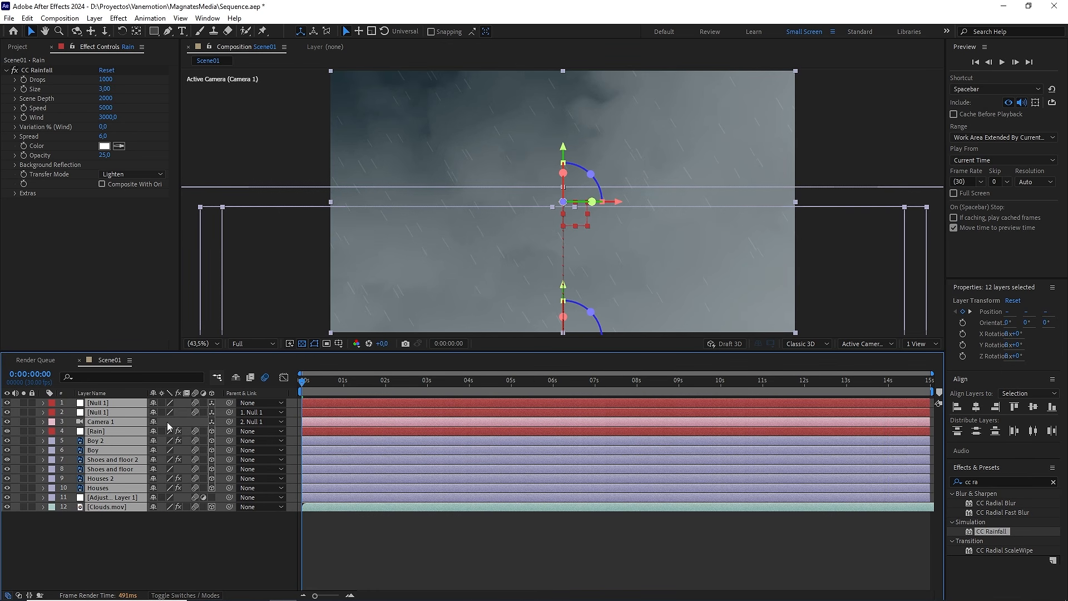
pyautogui.click(229, 520)
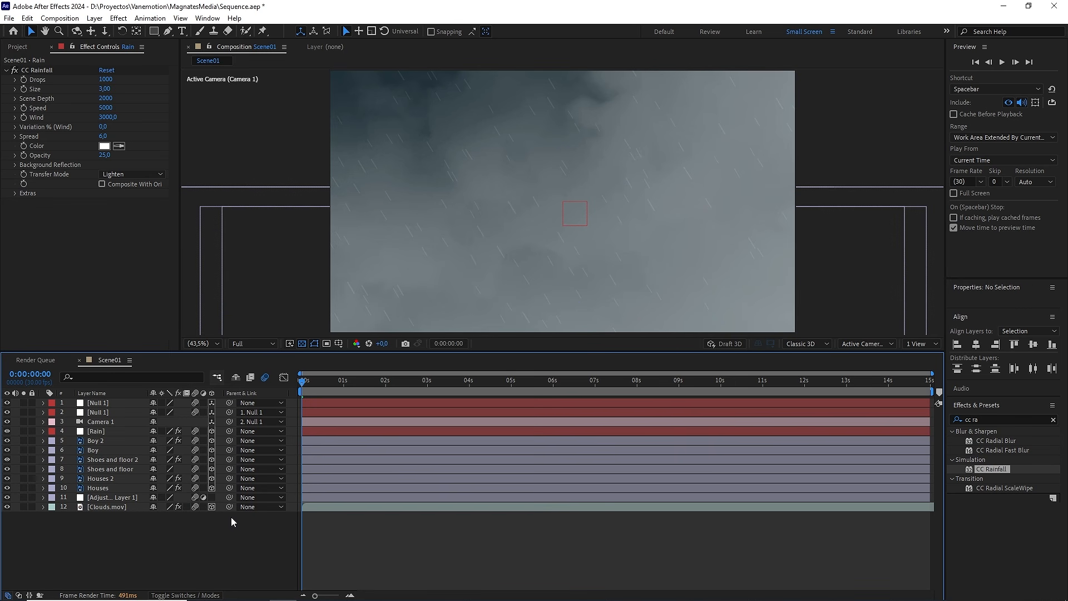
pyautogui.click(195, 497)
pyautogui.click(196, 403)
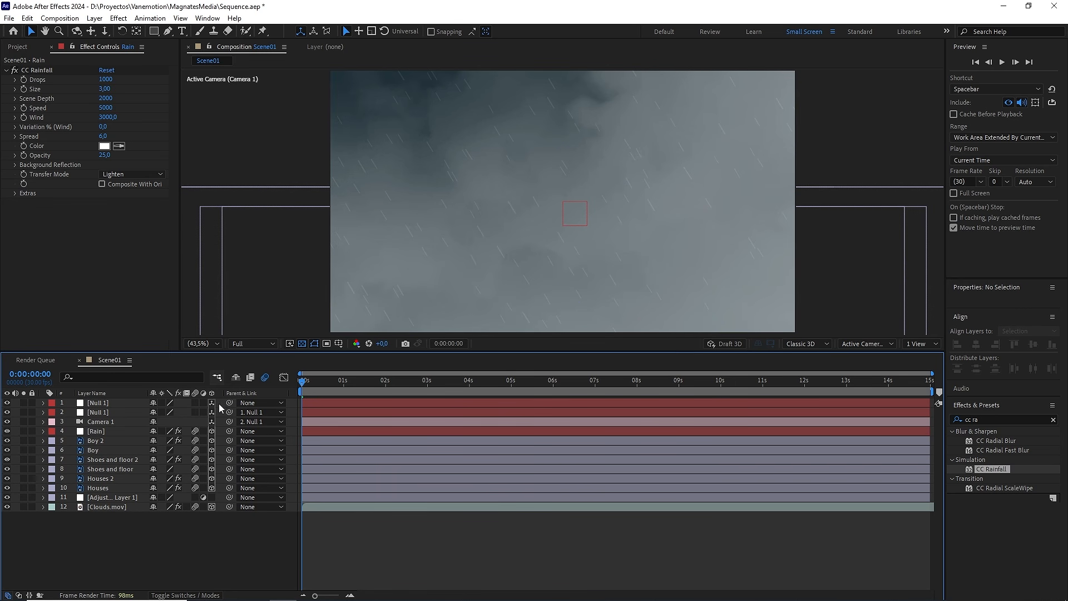
# Step: Play back Scene01 from the first frame to check the motion blur, and clear the effects search
pyautogui.press('space')
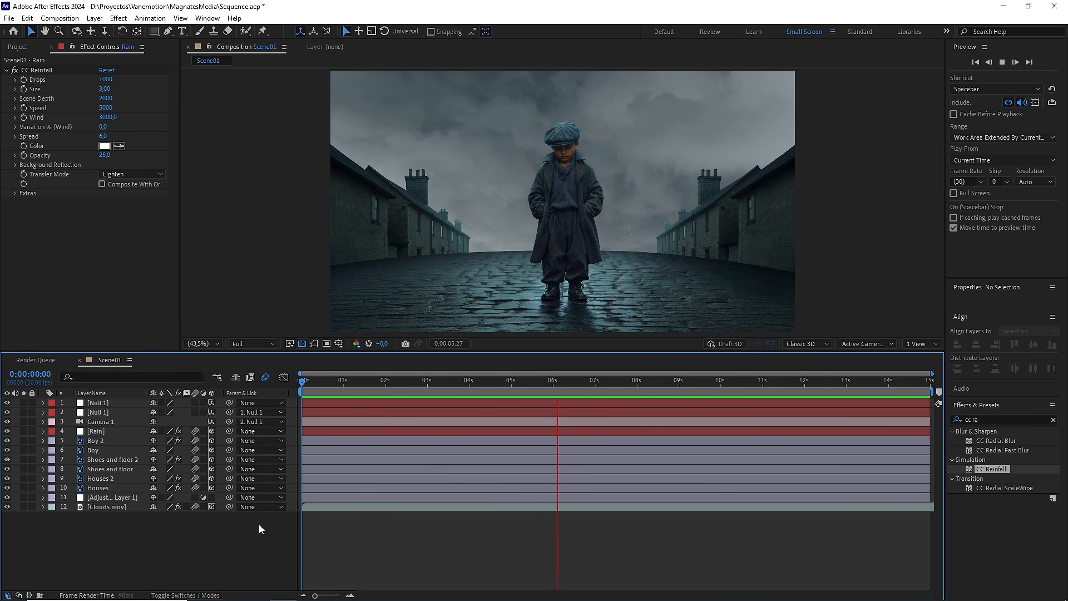
pyautogui.press('space')
pyautogui.click(1053, 421)
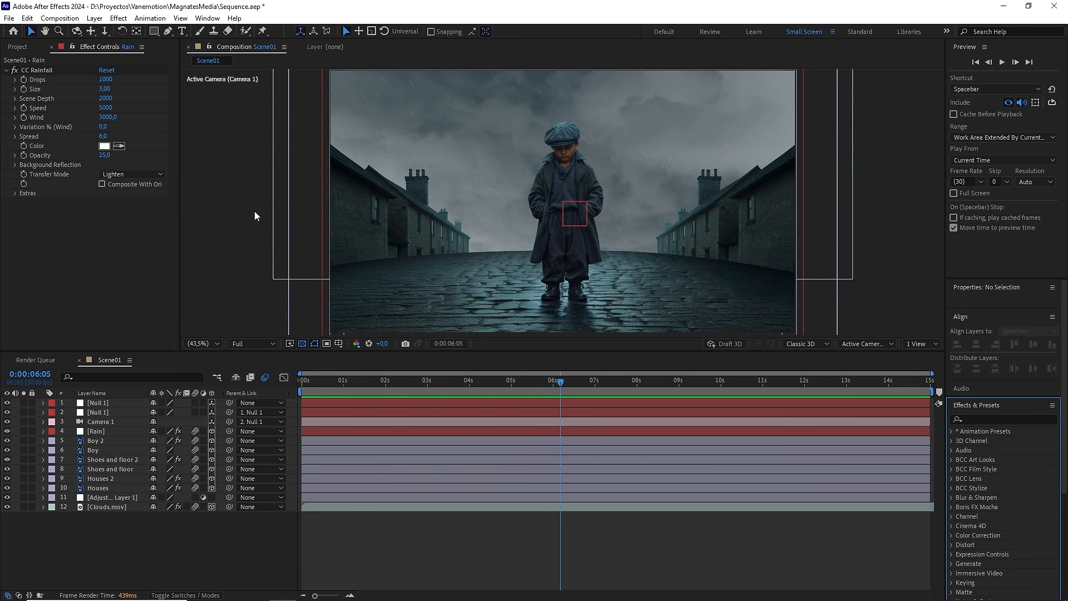
# Step: Show the project's items and collapse the Video Files and Precomposiciones folders
pyautogui.click(102, 208)
pyautogui.click(19, 49)
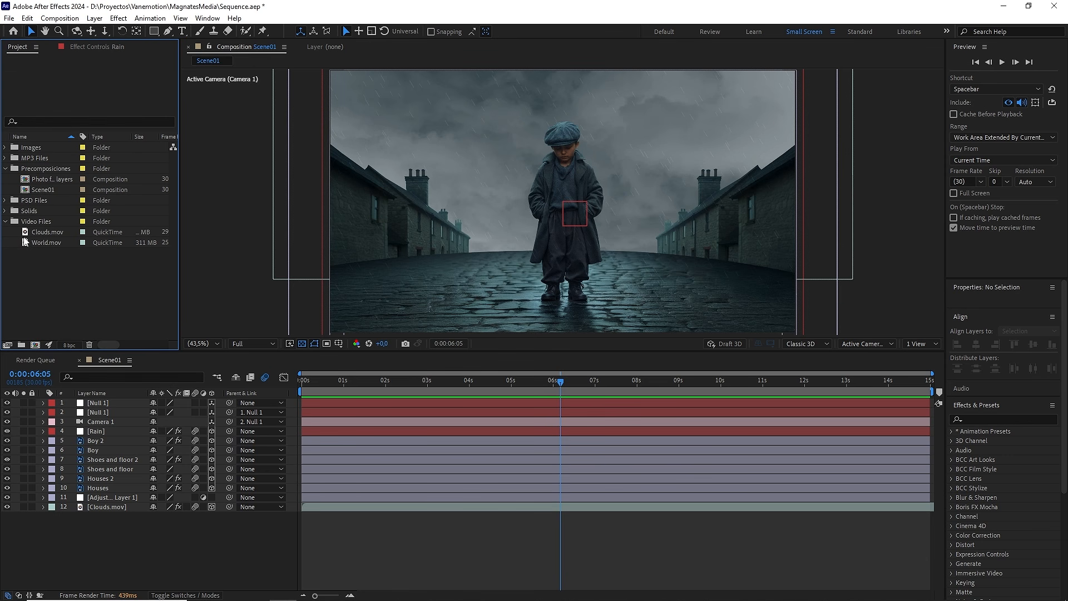
pyautogui.click(6, 221)
pyautogui.click(6, 169)
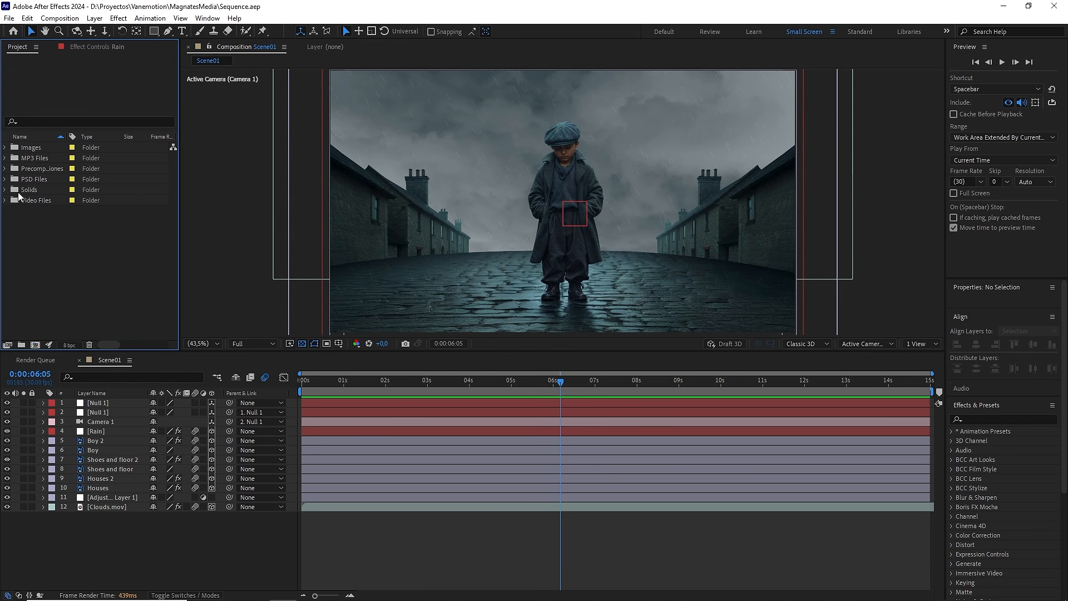
# Step: Create a 1920 x 1080, 30 fps, 15-second composition named Montaje inside the Precomposiciones folder
pyautogui.doubleClick(11, 170)
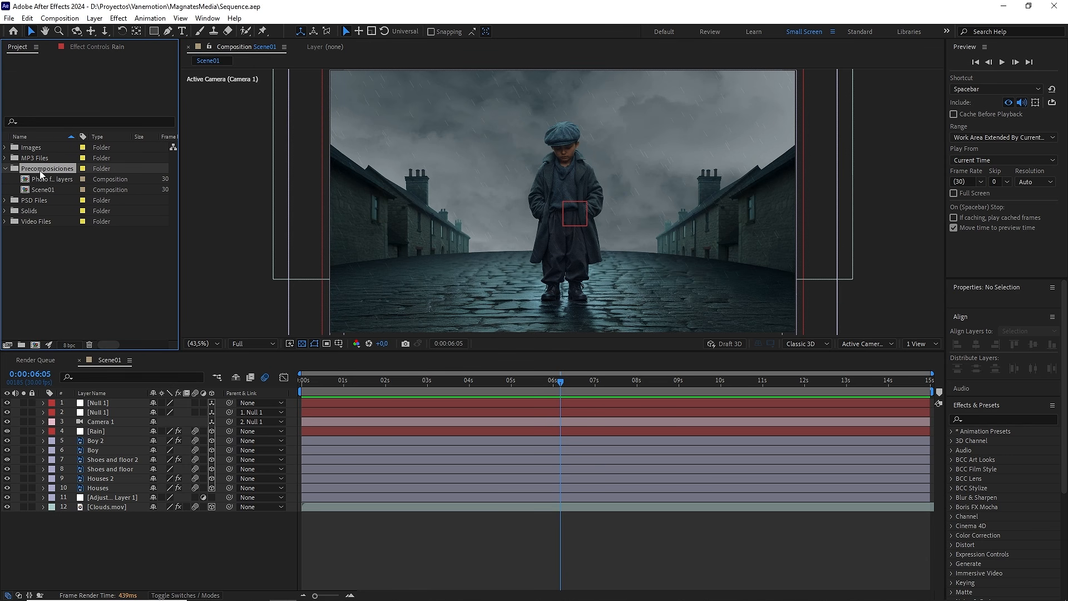
pyautogui.click(60, 17)
pyautogui.click(65, 31)
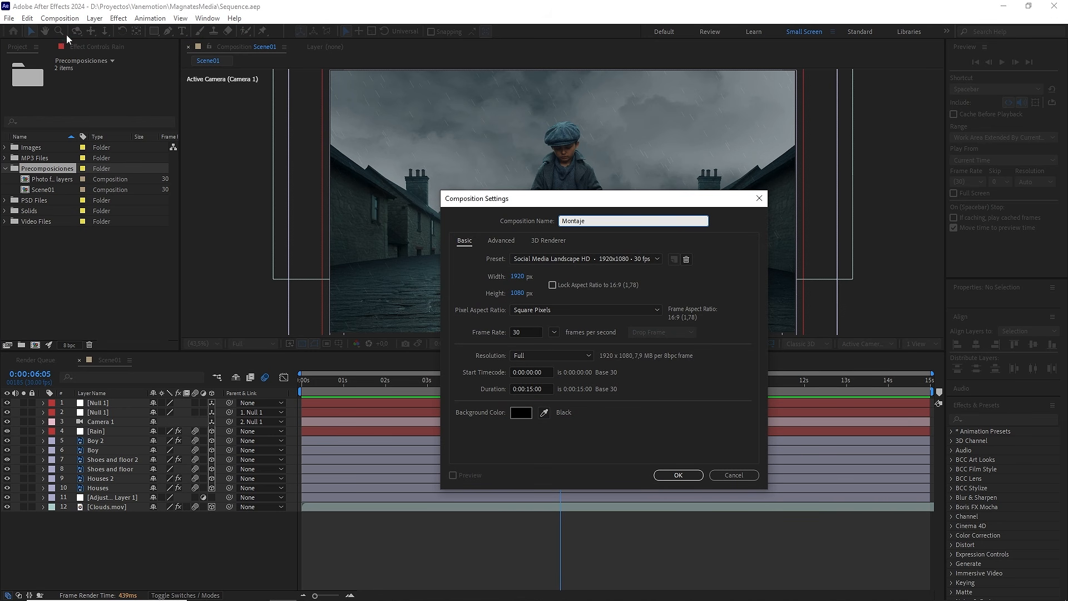
pyautogui.click(516, 277)
pyautogui.click(519, 292)
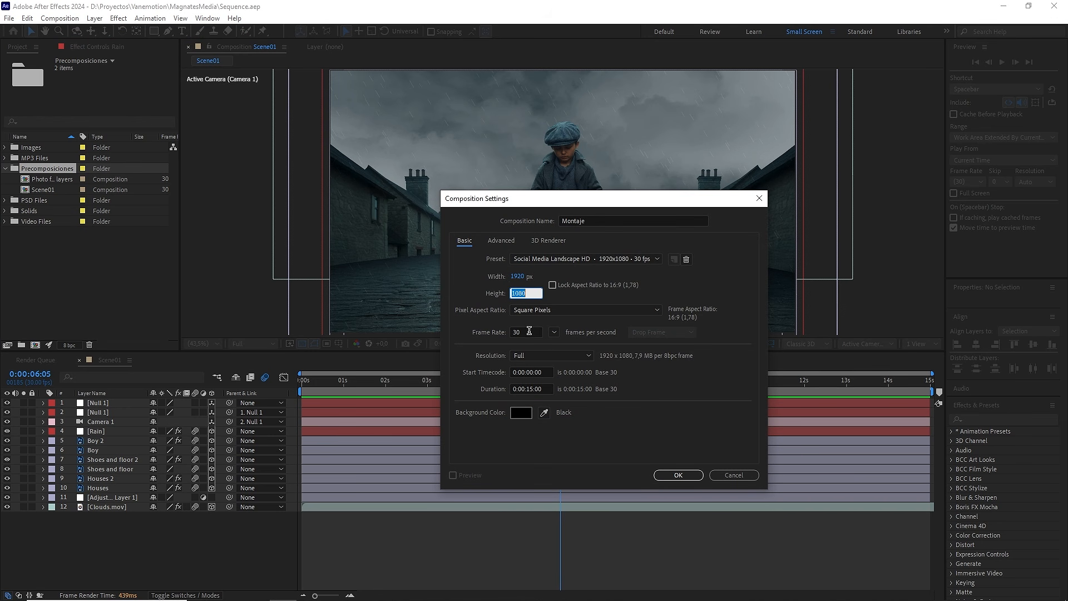
pyautogui.click(529, 331)
pyautogui.click(678, 474)
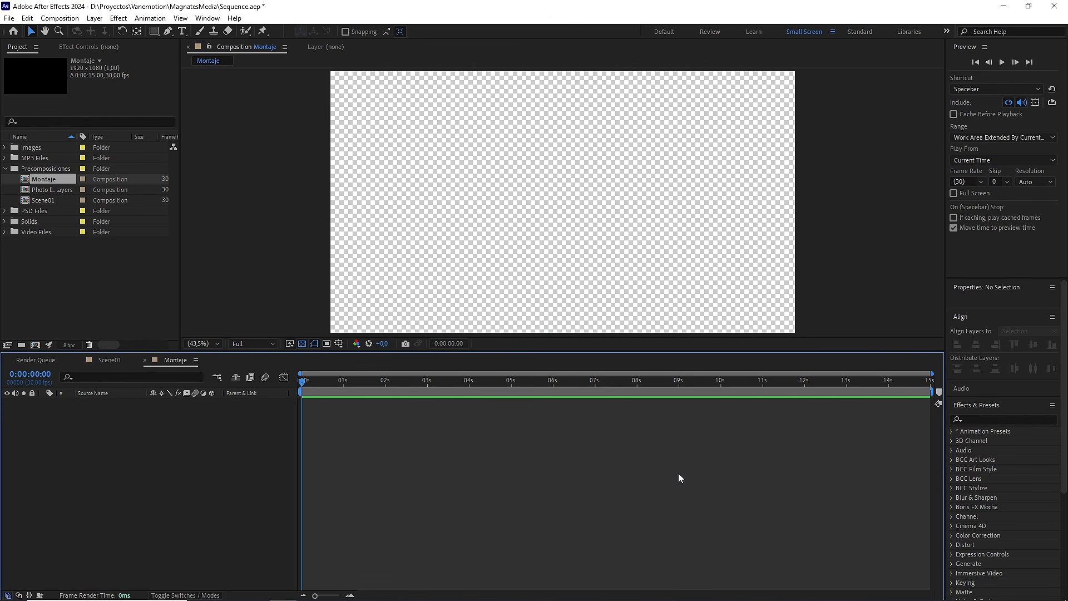
# Step: Copy the Man back, Hands and Bg layers from the Photo frame layers composition into Montaje and center them in the view
pyautogui.doubleClick(66, 189)
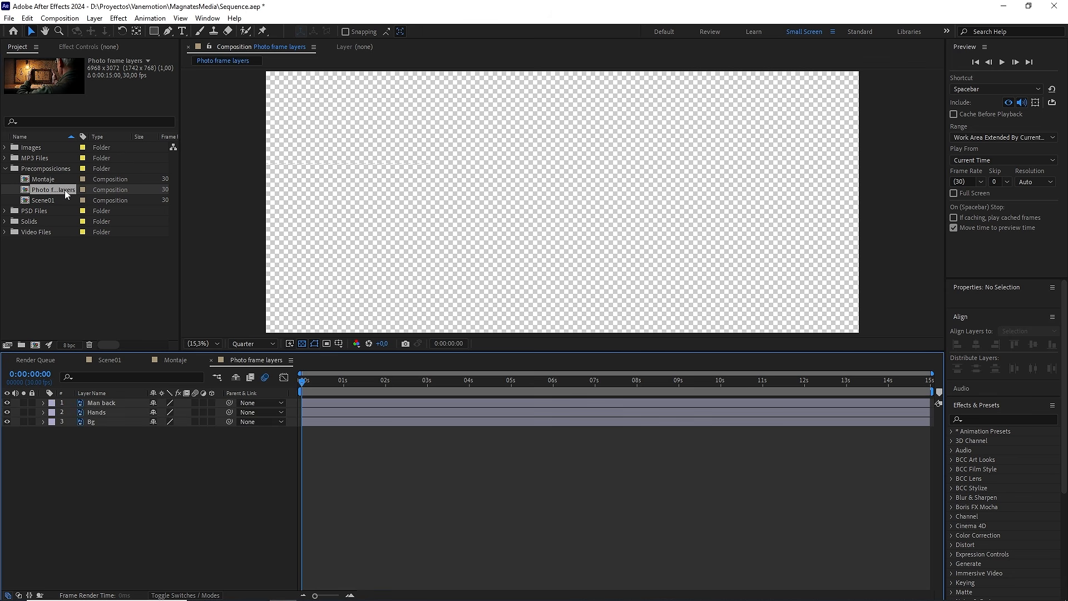
pyautogui.moveTo(234, 459); pyautogui.dragTo(114, 399)
pyautogui.hotkey('ctrl', 'c')
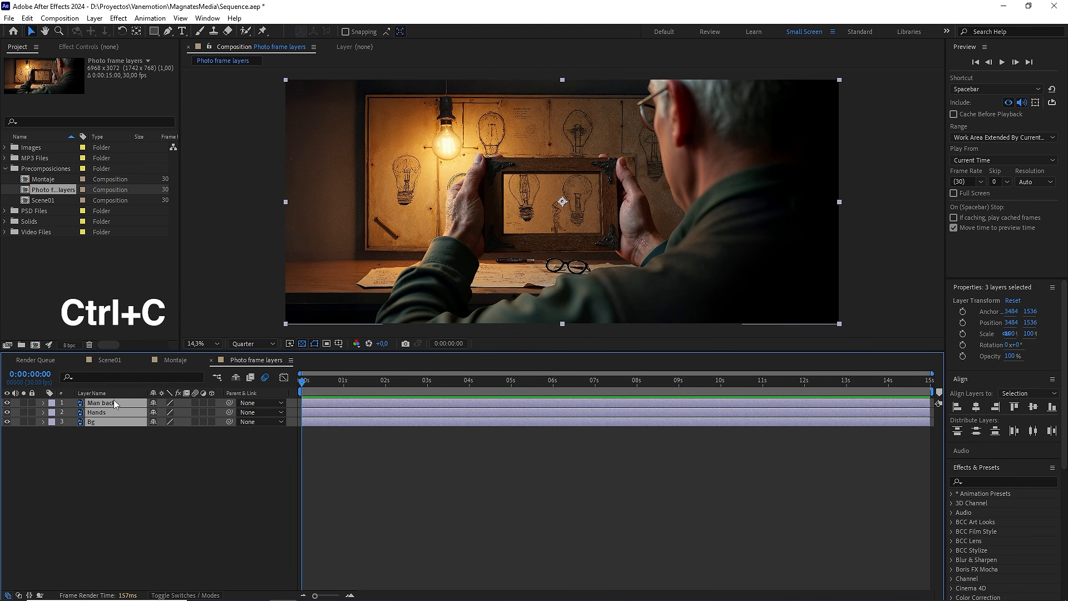
pyautogui.click(185, 360)
pyautogui.hotkey('ctrl', 'v')
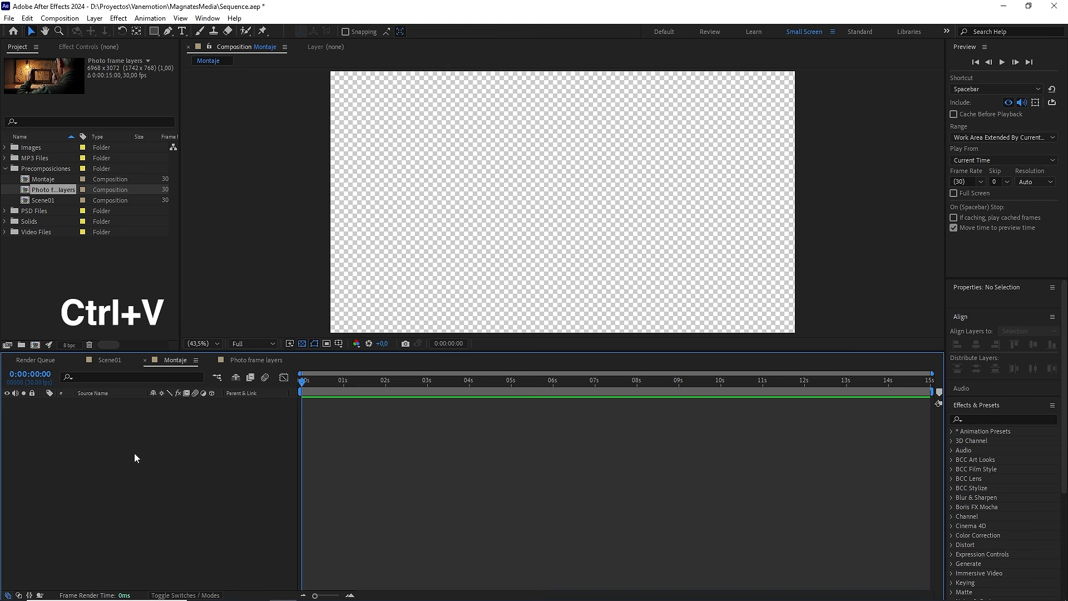
pyautogui.hotkey('ctrl', 'Home')
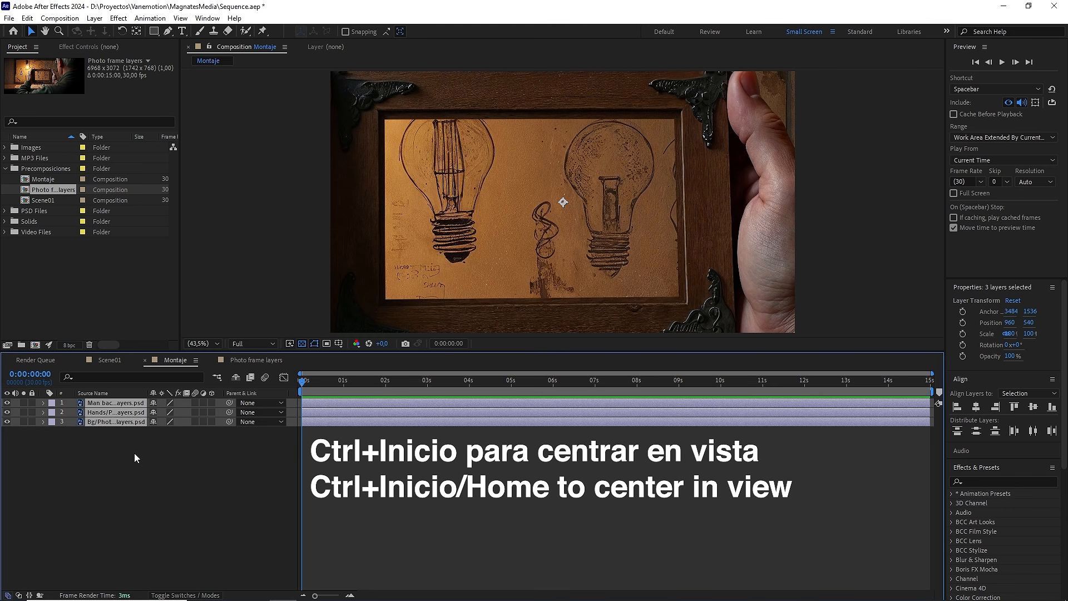
pyautogui.click(135, 453)
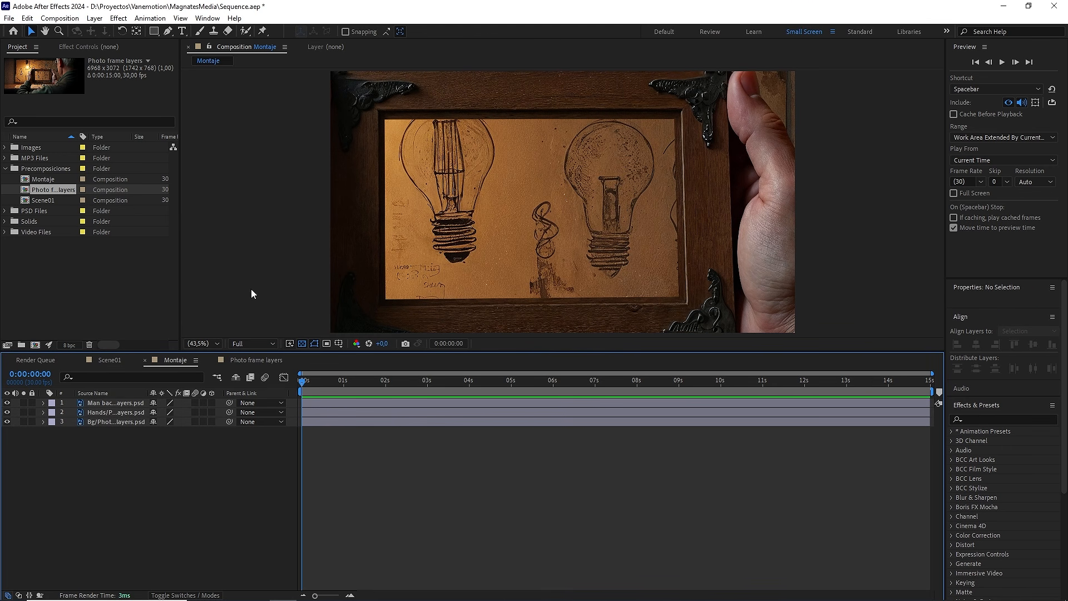
# Step: Add Scene01 to Montaje beneath the photo frame layers and make all four layers 3D
pyautogui.moveTo(47, 199); pyautogui.dragTo(120, 456)
pyautogui.click(100, 403)
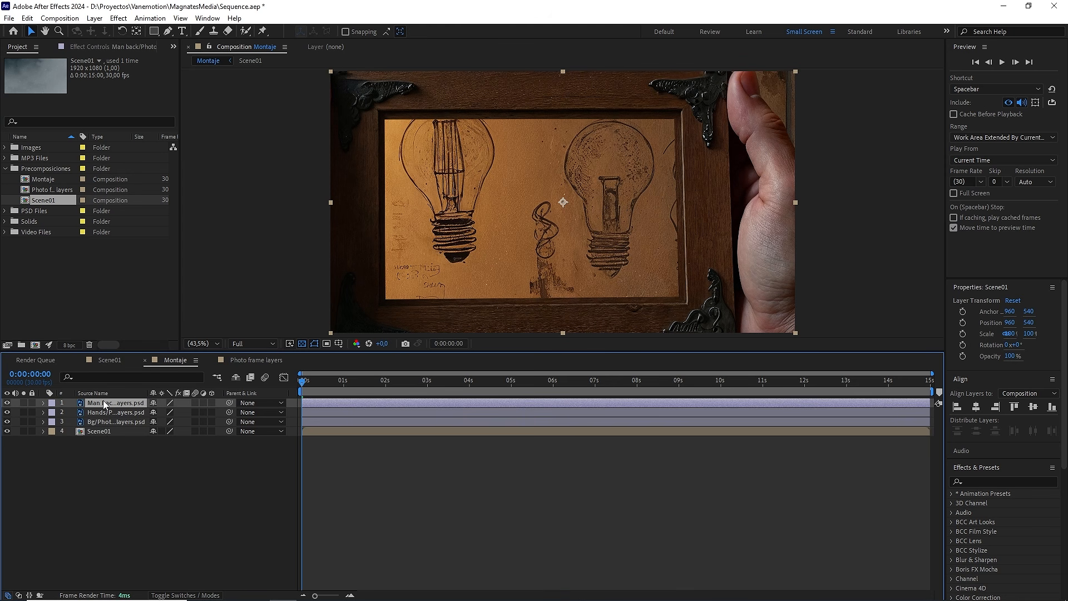
pyautogui.keyDown('shift'); pyautogui.click(102, 429); pyautogui.keyUp('shift')
pyautogui.click(212, 403)
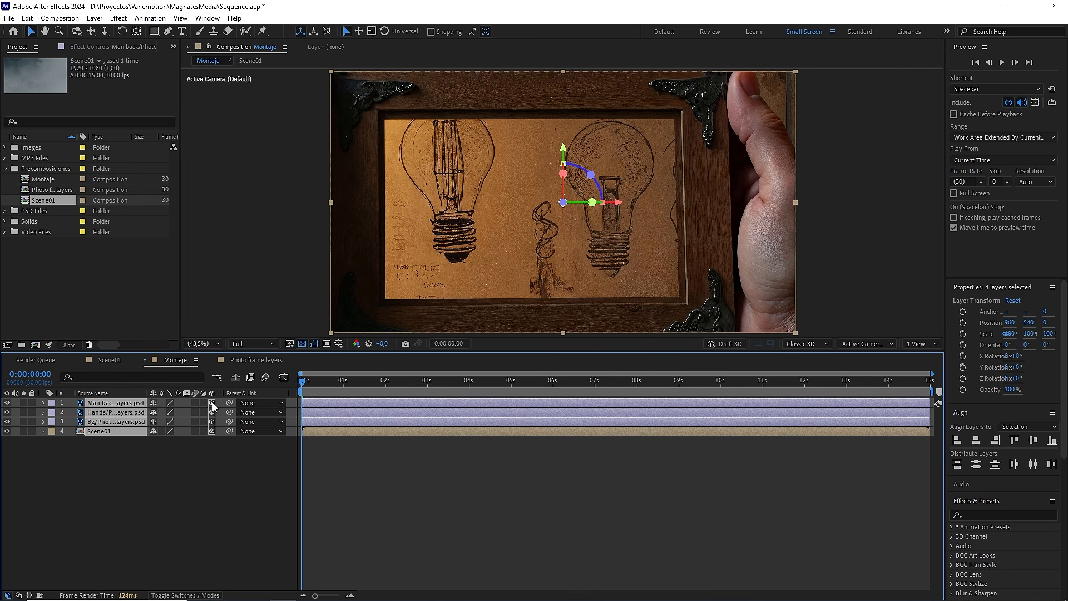
pyautogui.click(158, 507)
# Step: Add a Two-Node Camera with the 35mm preset to Montaje
pyautogui.rightClick(158, 507)
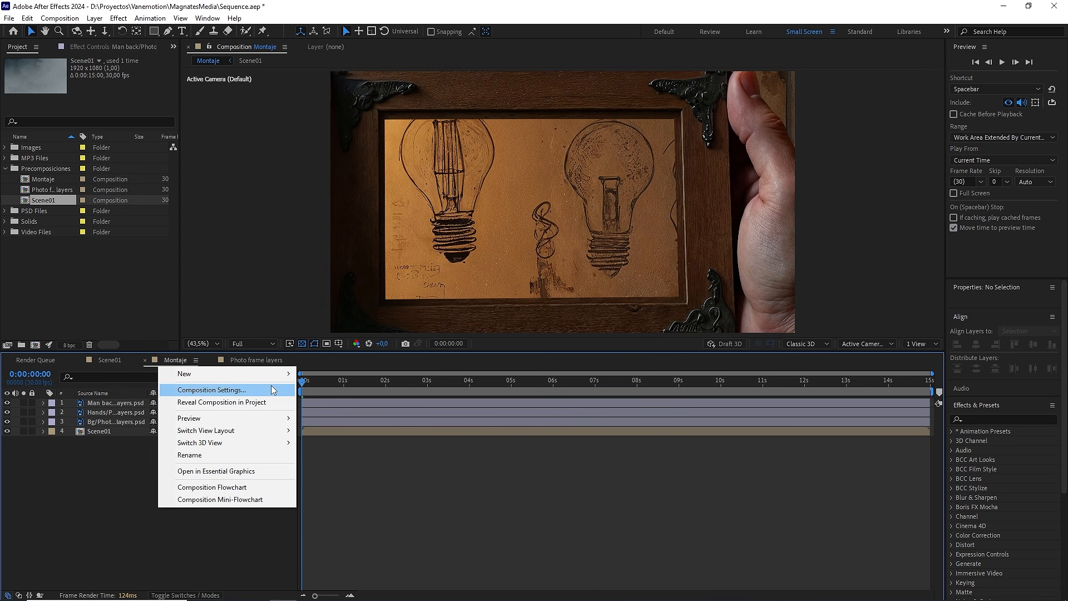
pyautogui.moveTo(282, 380)
pyautogui.click(331, 426)
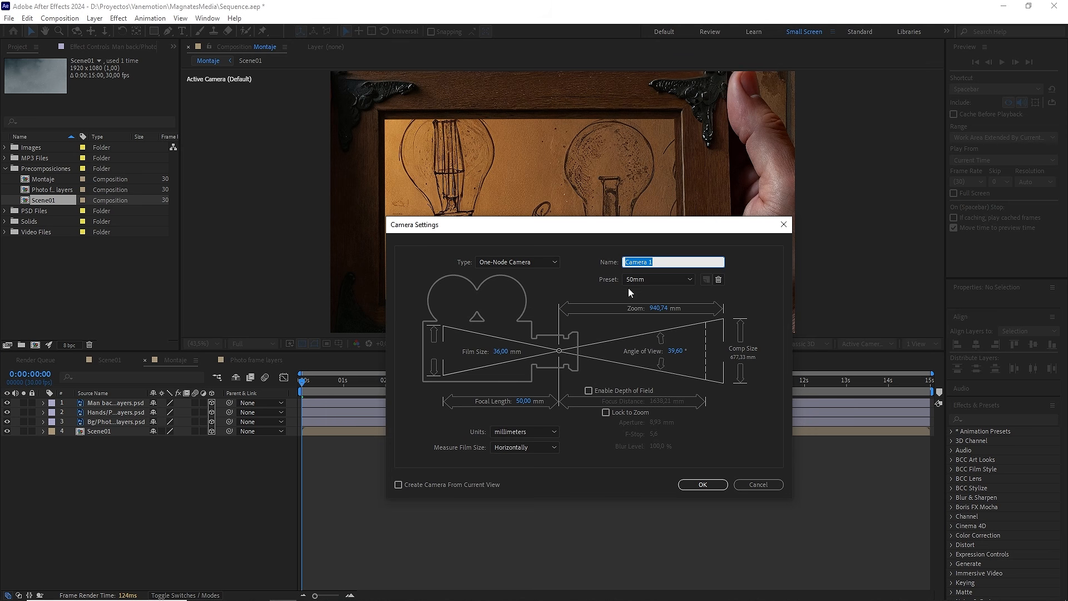
pyautogui.click(656, 279)
pyautogui.click(648, 352)
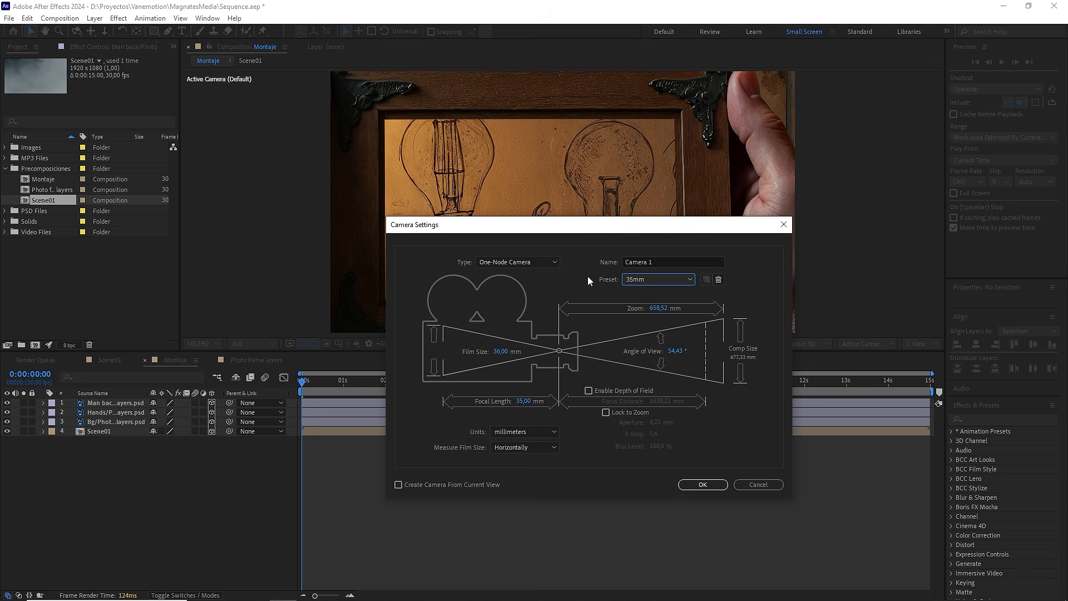
pyautogui.click(535, 262)
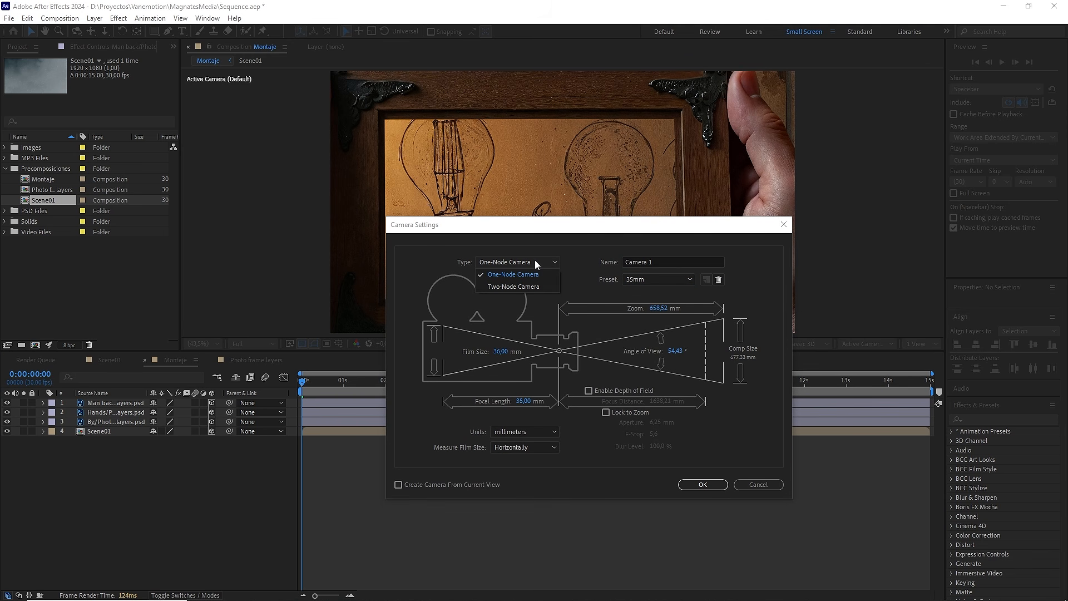
pyautogui.click(502, 287)
pyautogui.click(714, 492)
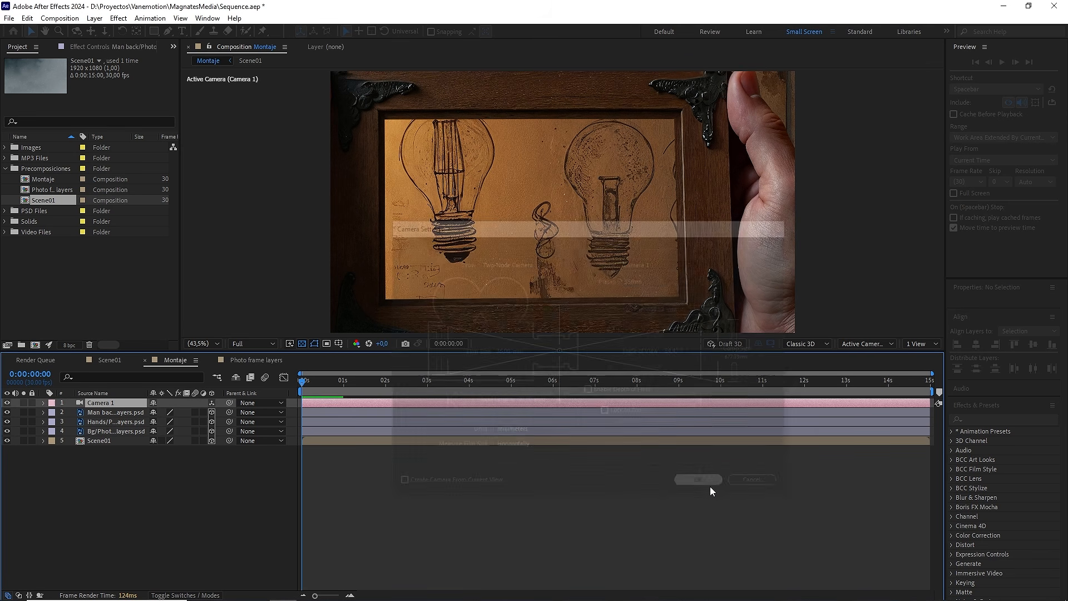
# Step: Add a null object to Montaje, make it 3D and parent Camera 1 to it
pyautogui.rightClick(230, 499)
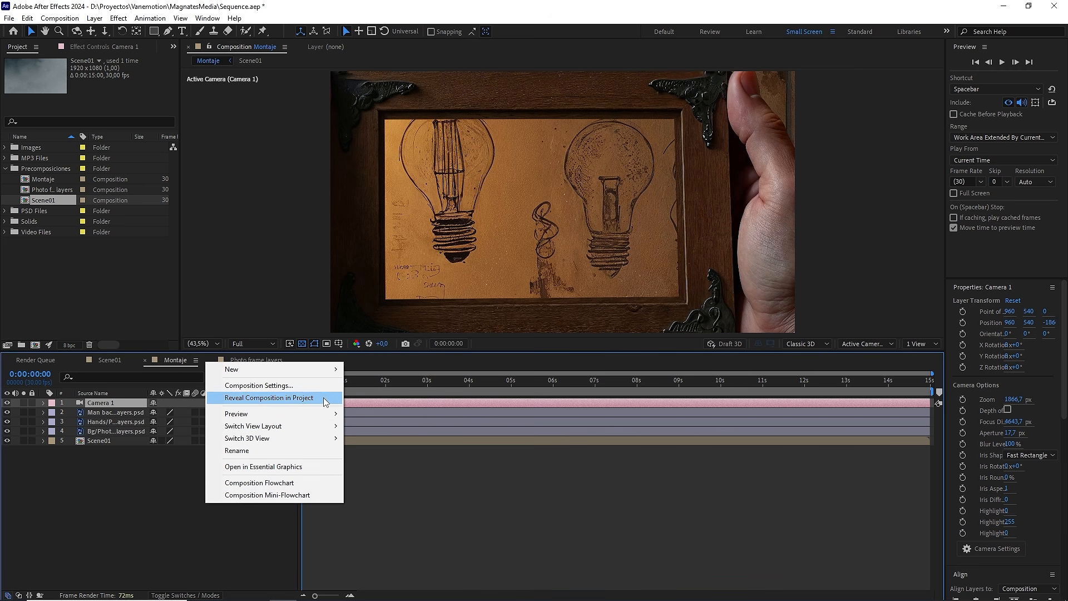
pyautogui.moveTo(332, 370)
pyautogui.click(382, 435)
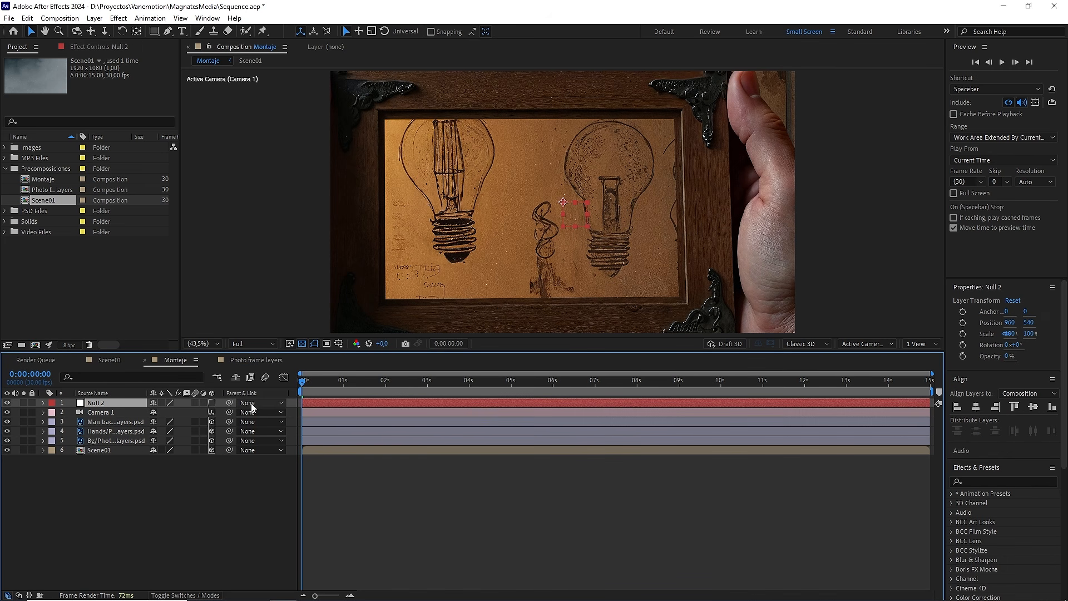
pyautogui.click(211, 403)
pyautogui.click(132, 414)
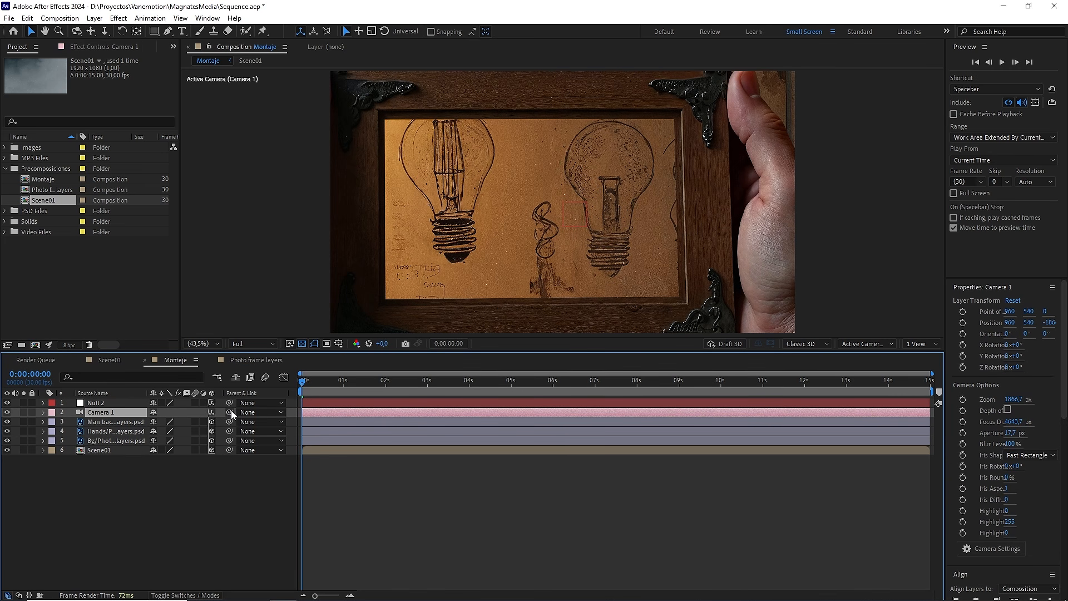
pyautogui.moveTo(151, 412); pyautogui.dragTo(125, 405)
# Step: Hide the Man back, Hands and Bg layers in Montaje so only Scene01 is shown
pyautogui.click(116, 421)
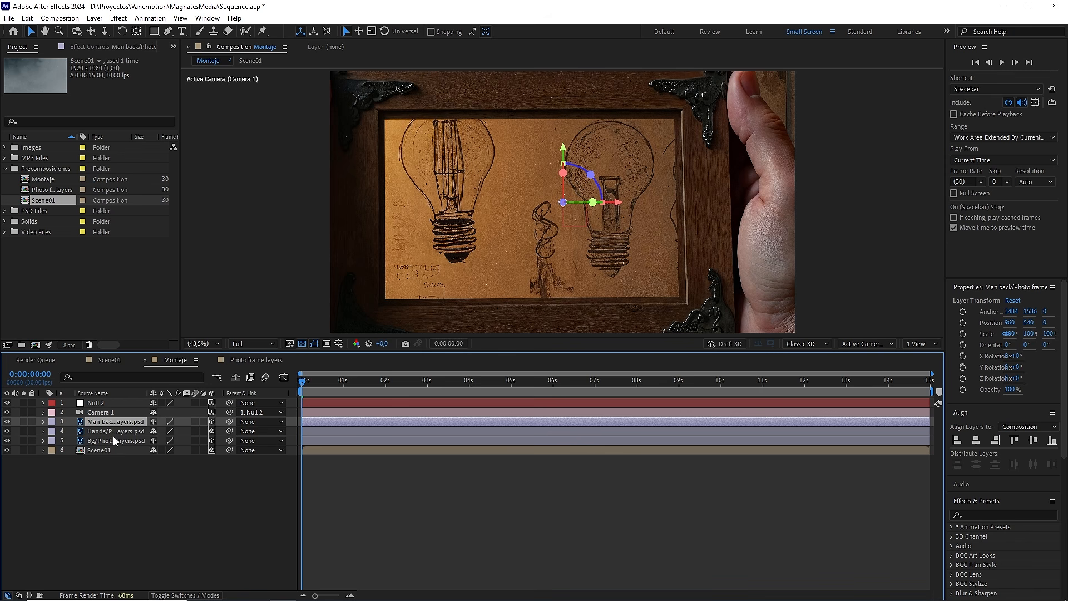
pyautogui.keyDown('shift'); pyautogui.click(112, 440); pyautogui.keyUp('shift')
pyautogui.click(7, 421)
pyautogui.click(194, 471)
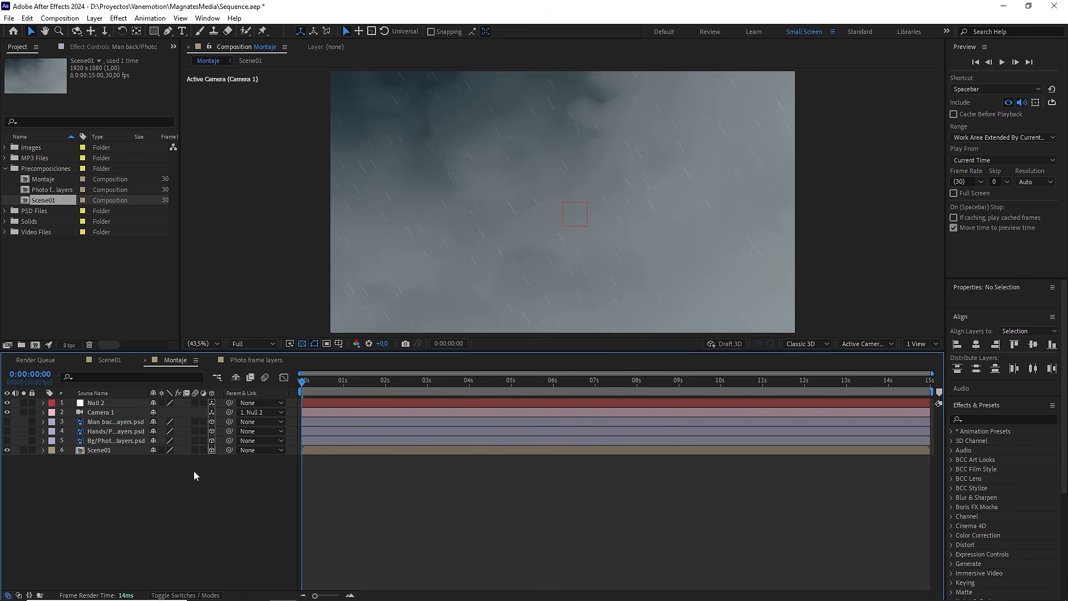
# Step: Set a Position keyframe on Null 2 at 0:00:03:25
pyautogui.moveTo(304, 383); pyautogui.dragTo(462, 382)
pyautogui.click(433, 403)
pyautogui.press('p')
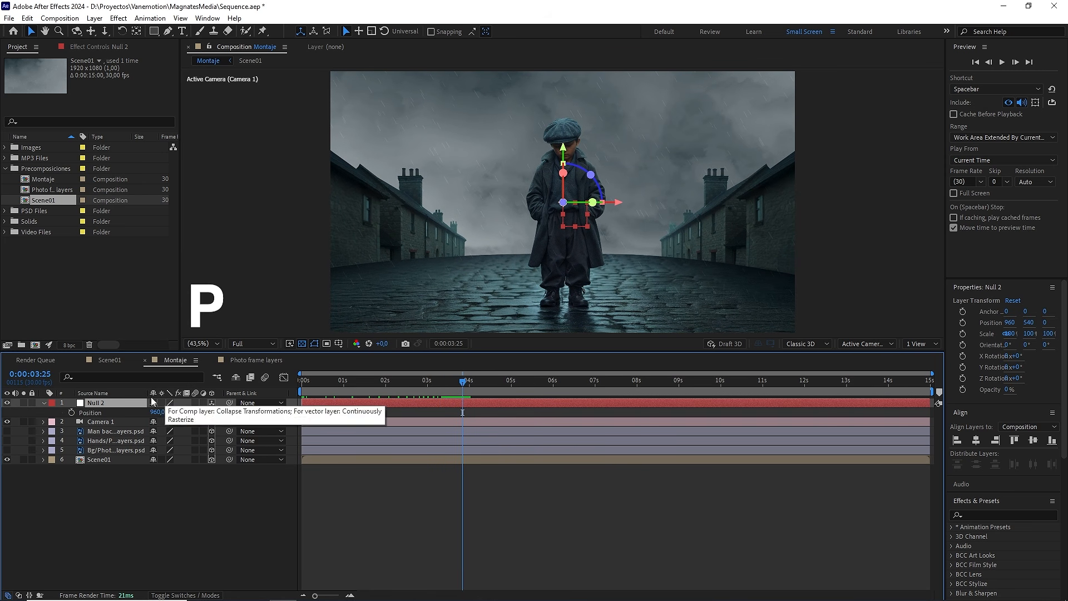
pyautogui.click(71, 412)
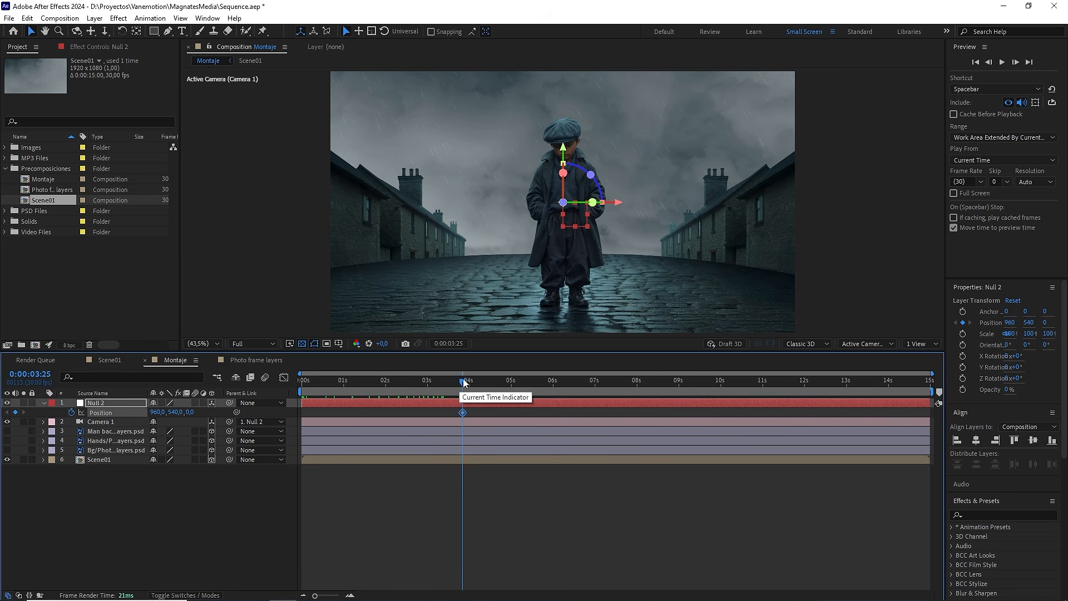
# Step: At 0:00:07:15, set the Z Position of Null 2 to -3900 to pull the camera back
pyautogui.moveTo(462, 383); pyautogui.dragTo(618, 395)
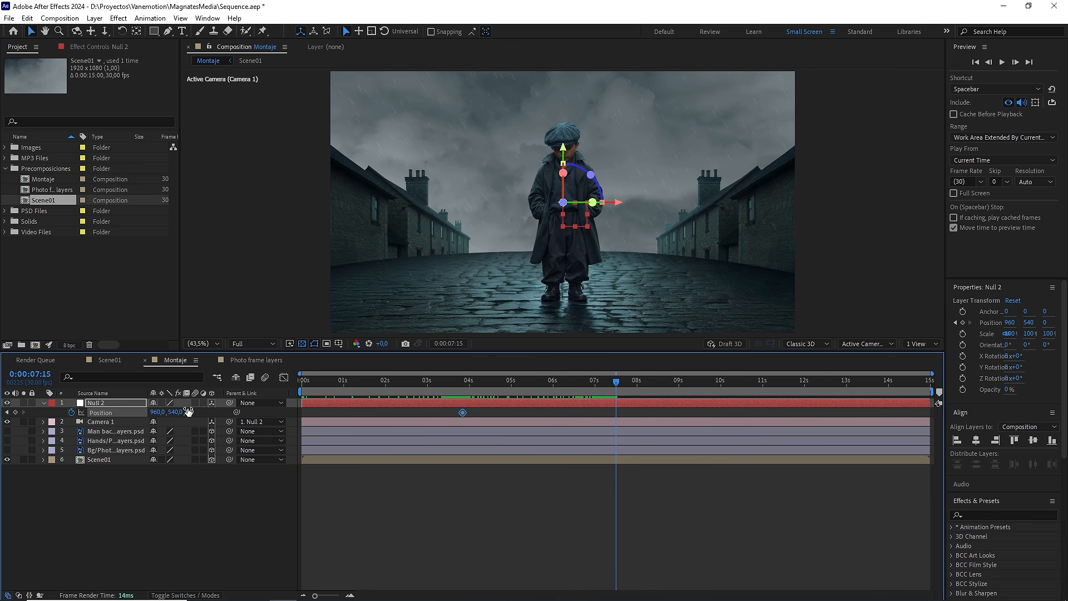
pyautogui.moveTo(188, 411); pyautogui.dragTo(156, 424)
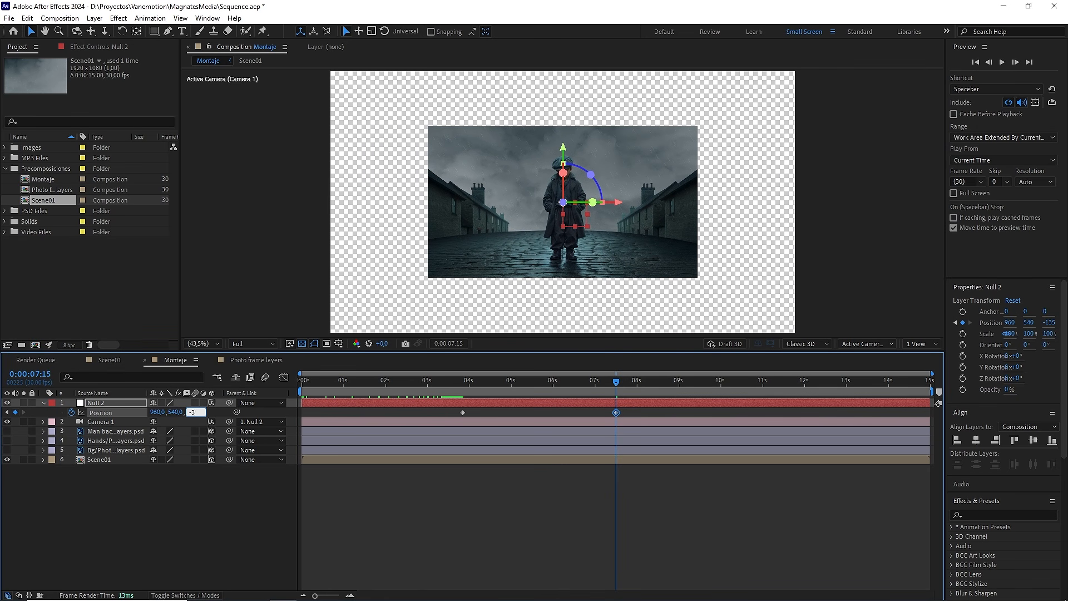
pyautogui.press('Return')
pyautogui.click(463, 528)
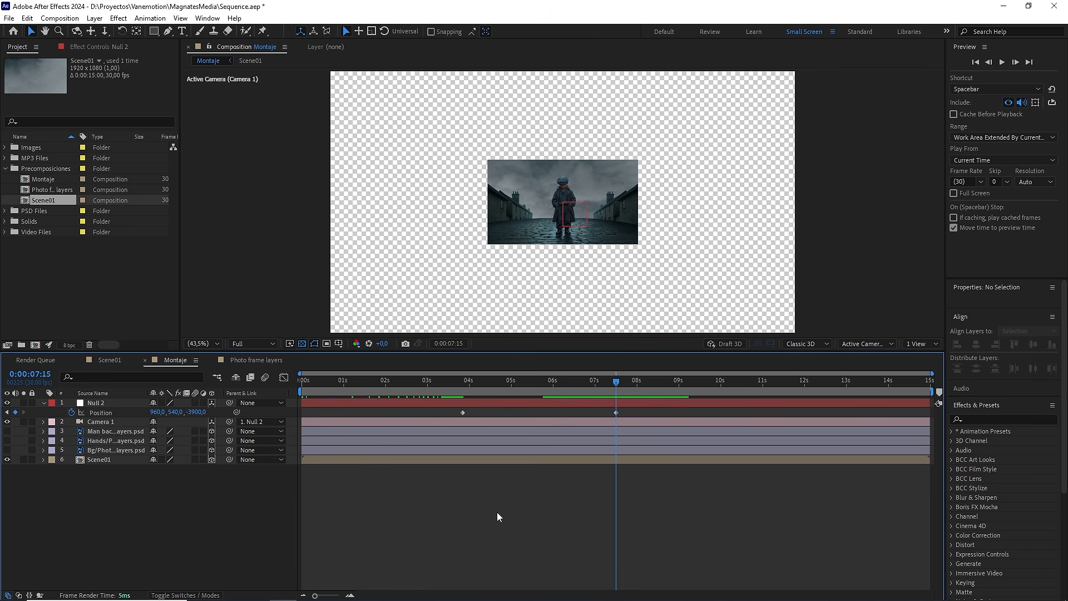
# Step: At 0:00:09:00, set the Z Position of Null 2 to -4000 and apply Easy Ease to all three Position keyframes
pyautogui.moveTo(616, 393); pyautogui.dragTo(683, 399)
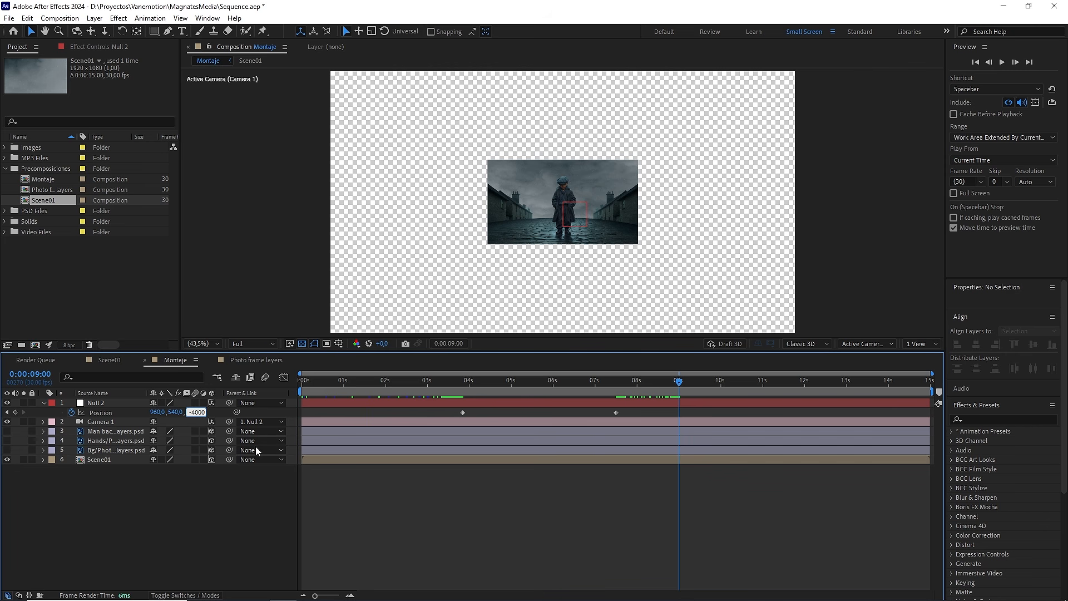
pyautogui.write('-4000')
pyautogui.press('Return')
pyautogui.moveTo(688, 410); pyautogui.dragTo(426, 415)
pyautogui.press('F9')
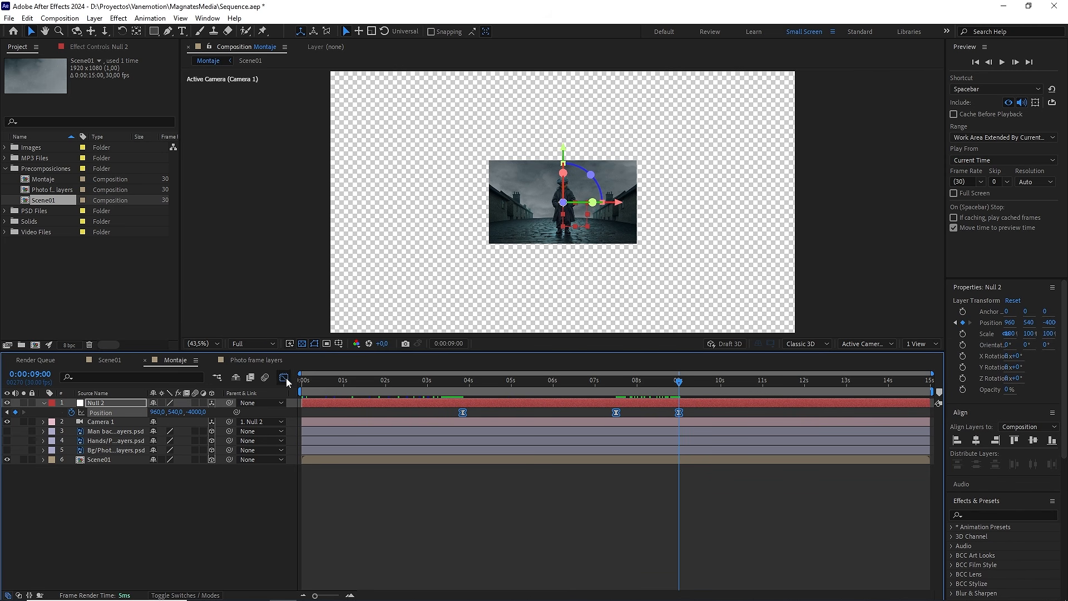
# Step: In the speed graph, make Null 2's 0:00:07:15 Position keyframe velocity Continuous with an incoming influence of 50%
pyautogui.click(284, 377)
pyautogui.moveTo(632, 383)
pyautogui.mouseDown()
pyautogui.moveTo(584, 386)
pyautogui.moveTo(674, 388)
pyautogui.moveTo(616, 394)
pyautogui.mouseUp()
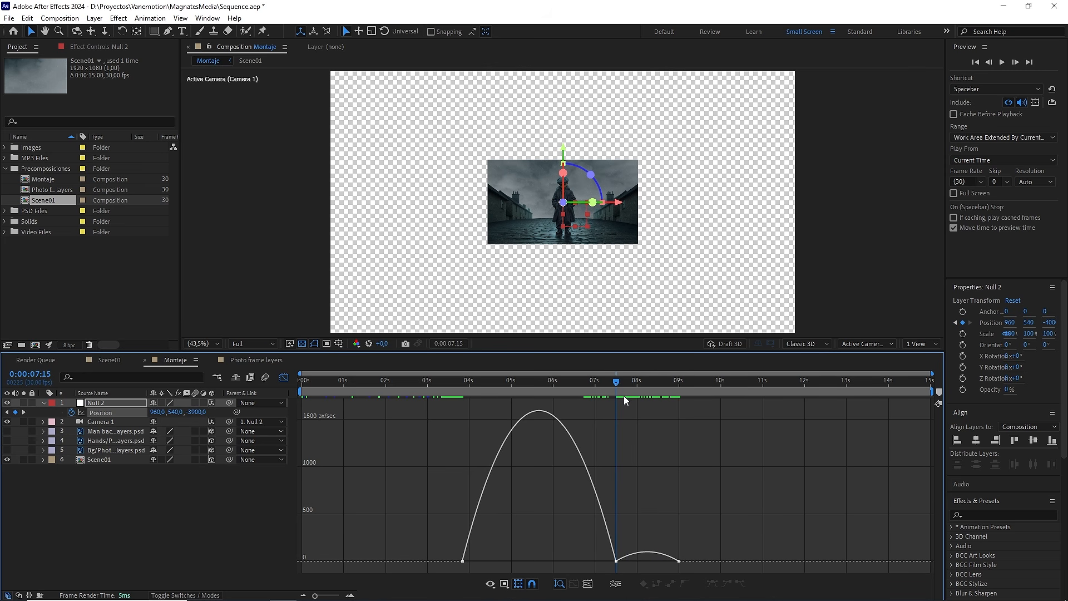
pyautogui.click(617, 561)
pyautogui.doubleClick(616, 561)
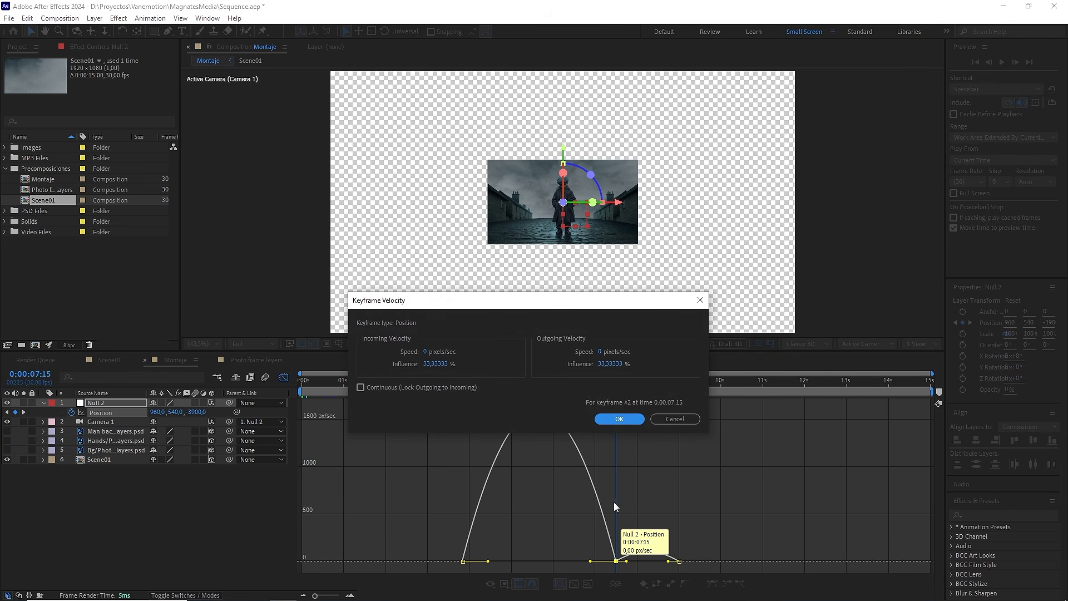
pyautogui.click(435, 388)
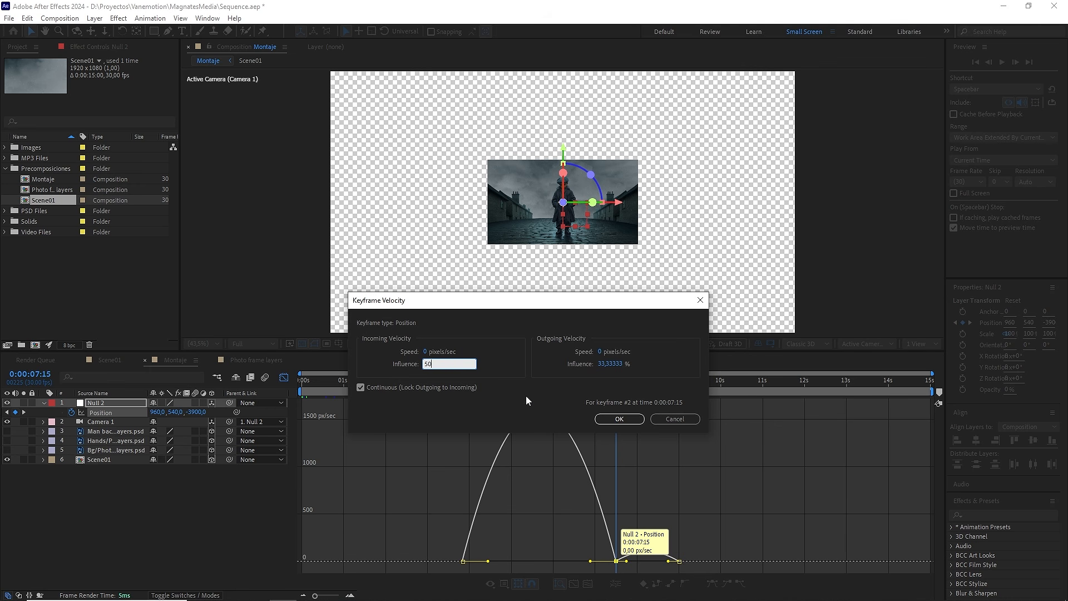
pyautogui.write('50')
pyautogui.click(615, 418)
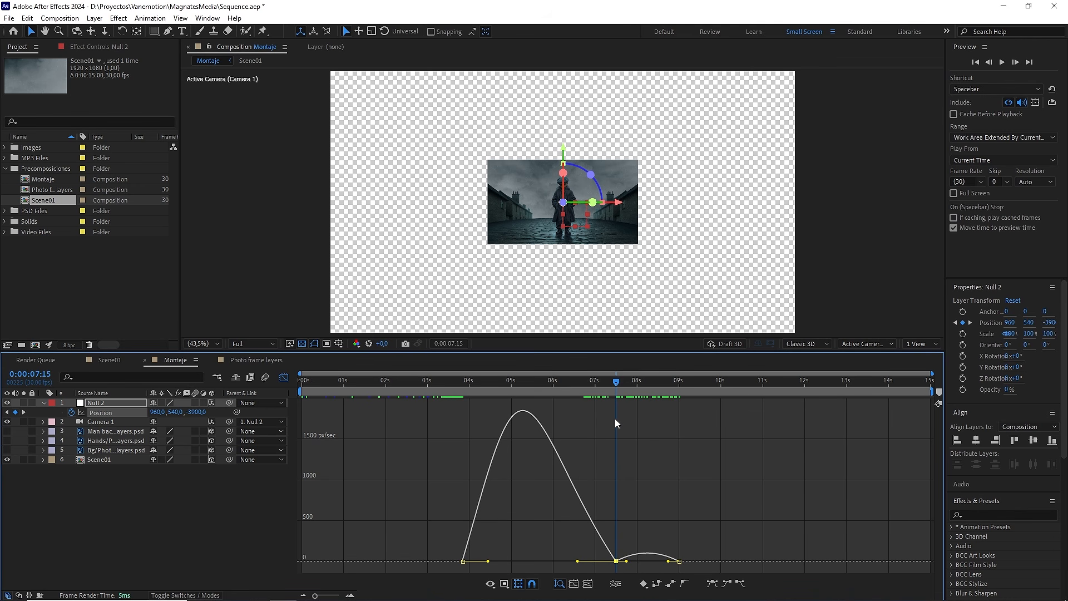
# Step: Raise the outgoing influence of Null 2's 0:00:03:25 Position keyframe to match the incoming influence at 0:00:07:15
pyautogui.doubleClick(463, 560)
pyautogui.click(612, 364)
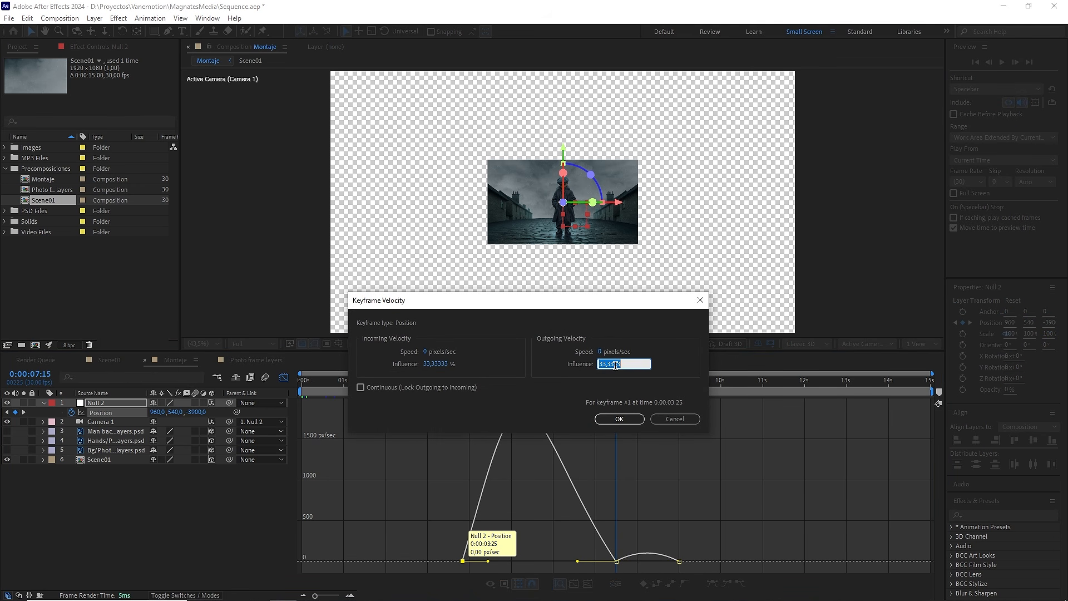
pyautogui.click(619, 419)
# Step: Raise the speed of Null 2's 0:00:07:15 keyframe to about 220 px/sec so the camera slows down without stopping there
pyautogui.scroll(6, 645, 550)
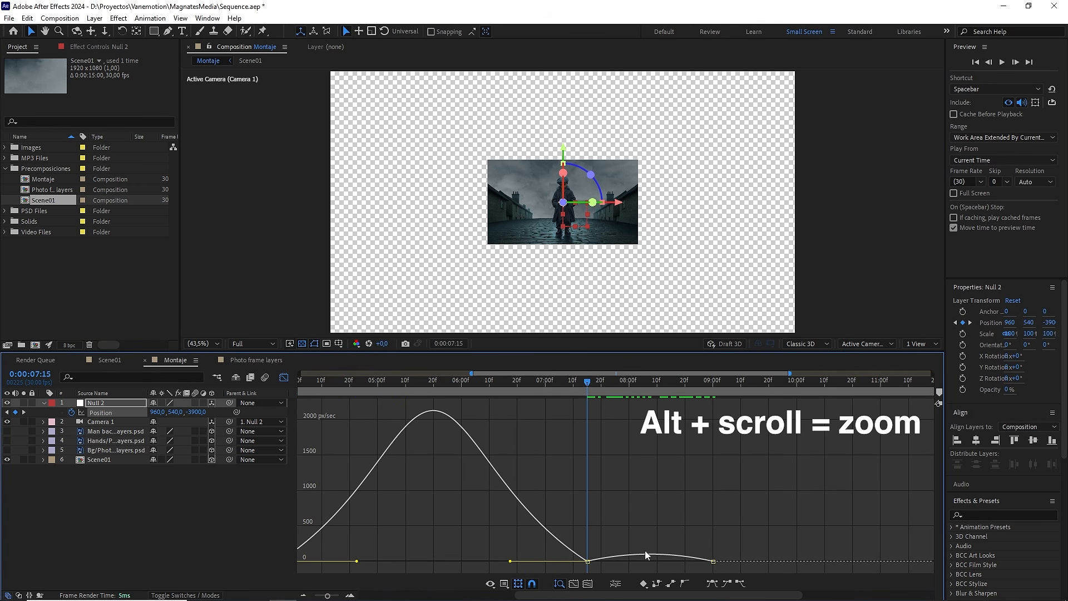
pyautogui.moveTo(503, 579); pyautogui.dragTo(504, 578)
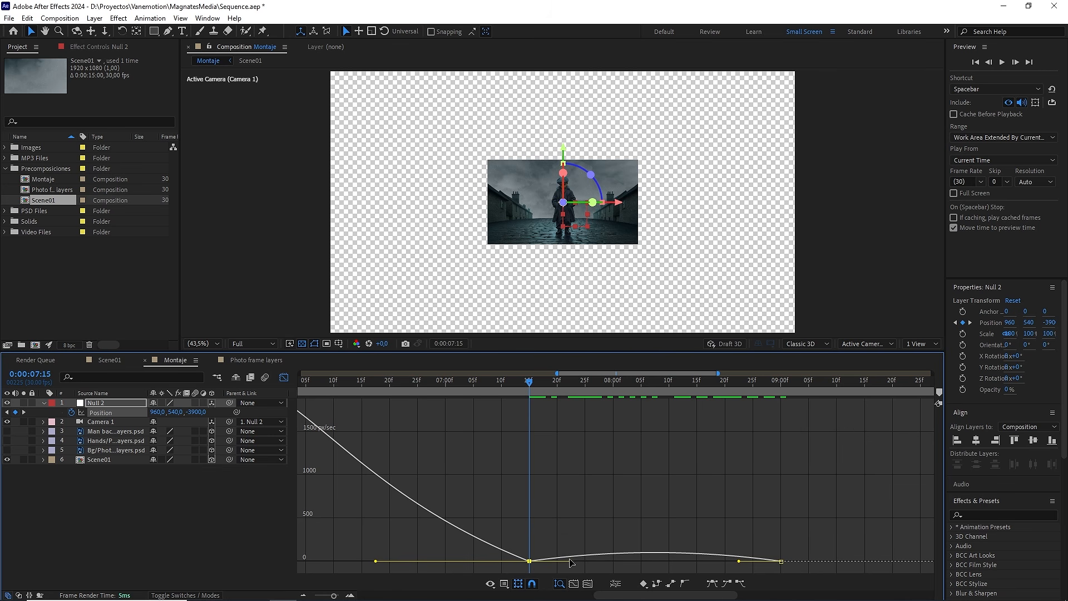
pyautogui.moveTo(570, 560); pyautogui.dragTo(571, 542)
pyautogui.scroll(-4, 579, 535)
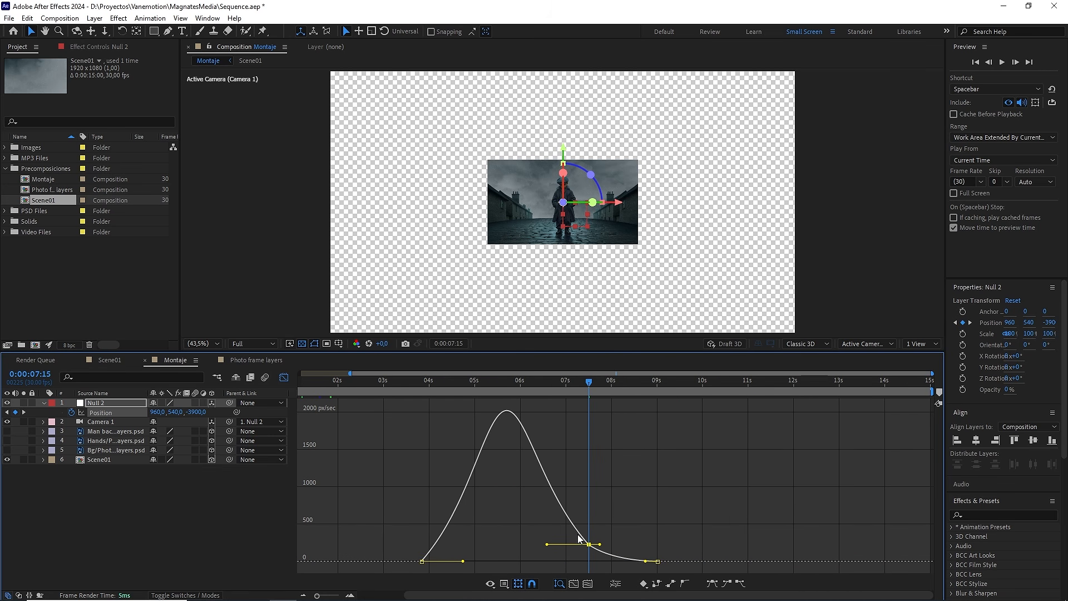
# Step: Preview the smoothed camera pull-back from 0:00:03:19
pyautogui.click(629, 527)
pyautogui.moveTo(586, 383); pyautogui.dragTo(410, 406)
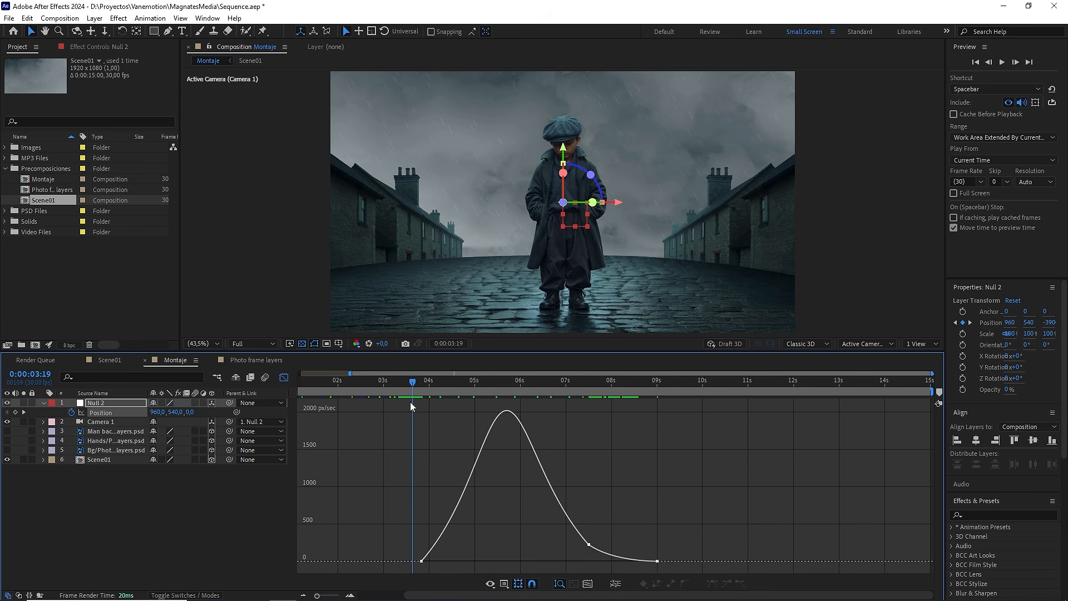
pyautogui.press('space')
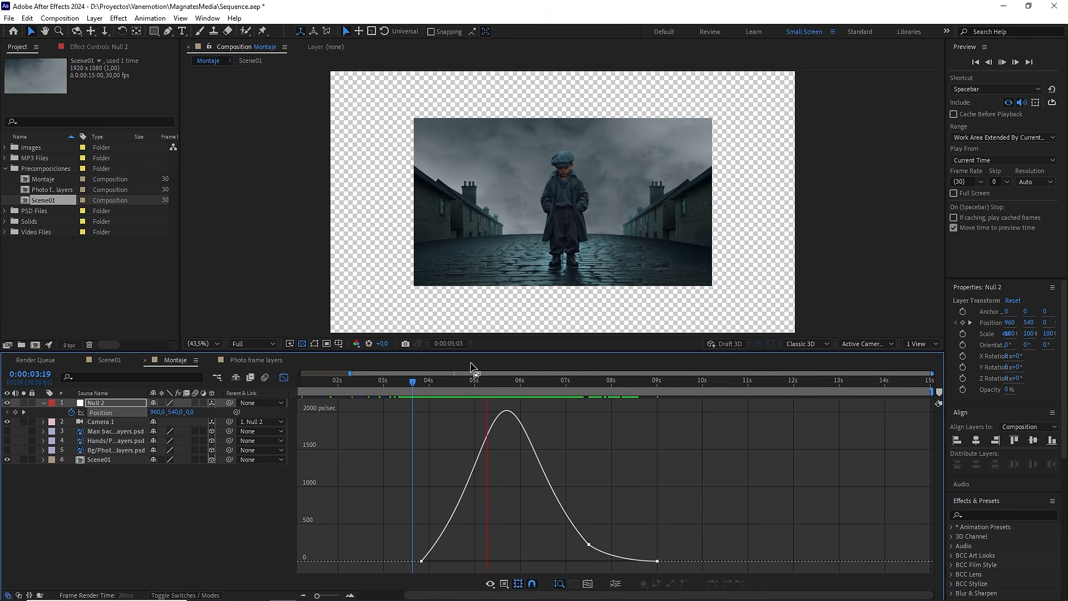
pyautogui.press('space')
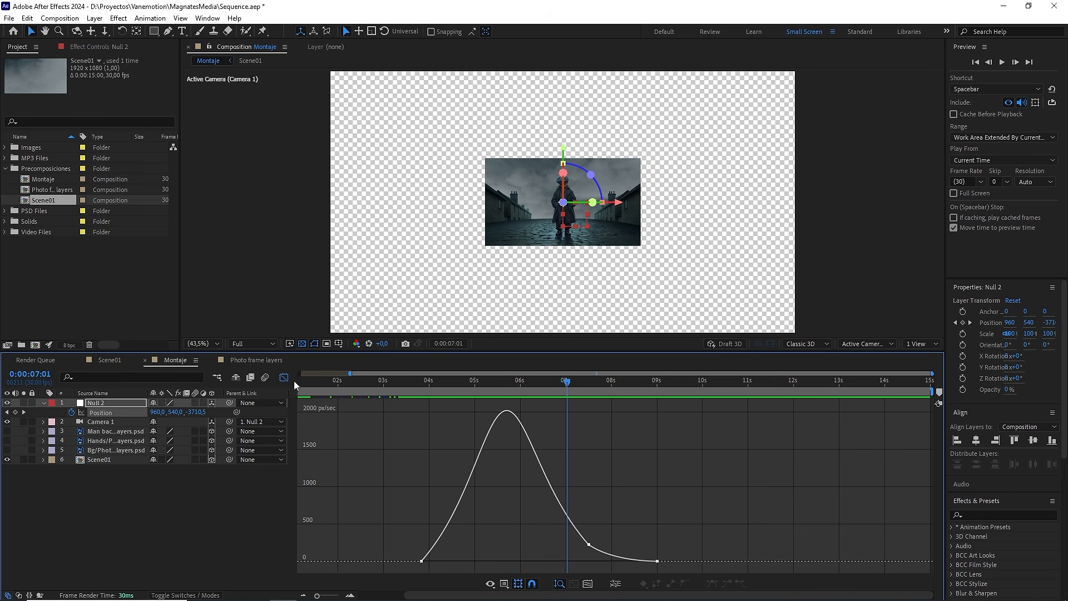
# Step: Close the speed graph and make the Hands layer visible at 0:00:09:00
pyautogui.click(284, 378)
pyautogui.moveTo(579, 383); pyautogui.dragTo(657, 392)
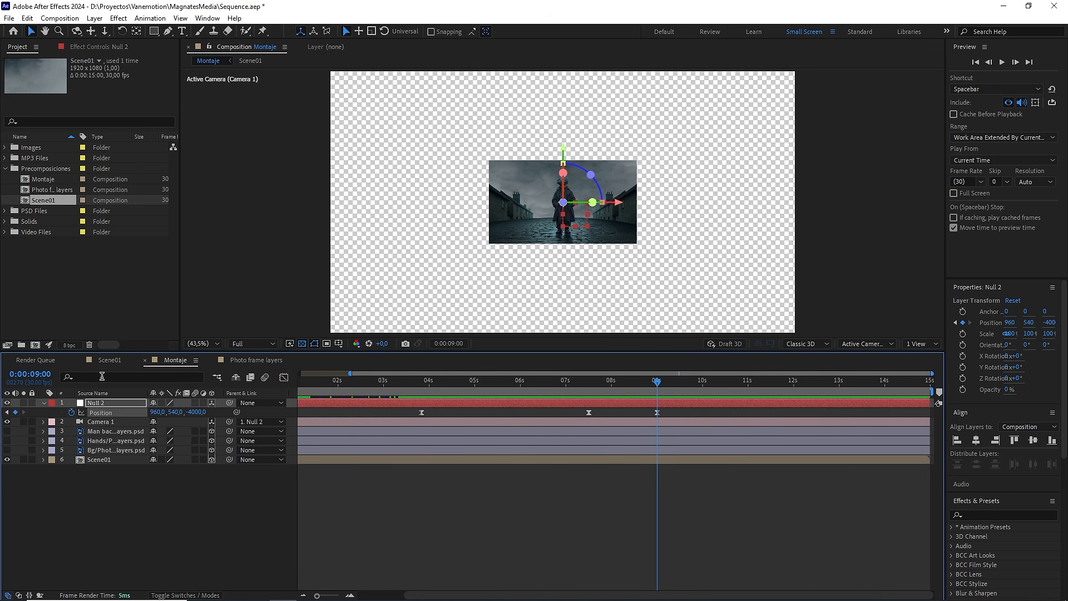
pyautogui.click(114, 439)
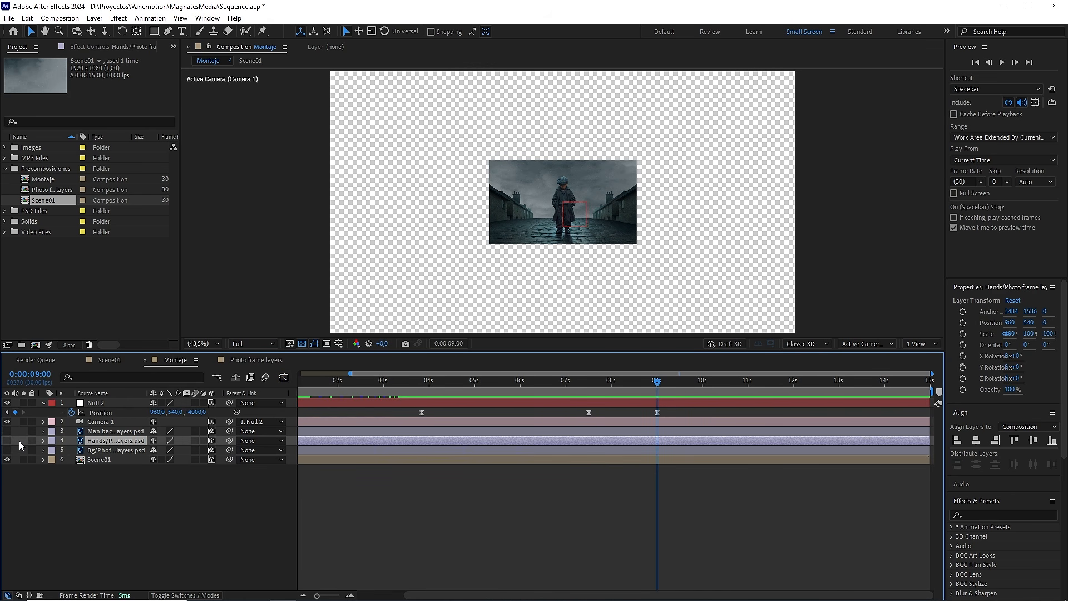
pyautogui.click(7, 441)
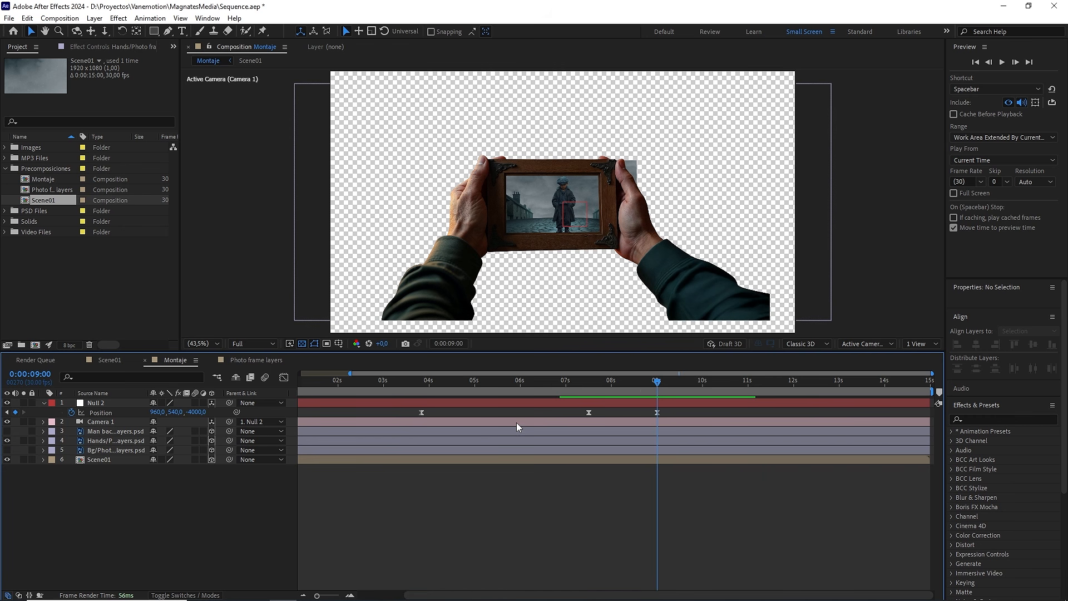
# Step: At 0:00:03:25, show the composition in two views, Top and Active Camera
pyautogui.moveTo(650, 386); pyautogui.dragTo(425, 395)
pyautogui.click(921, 343)
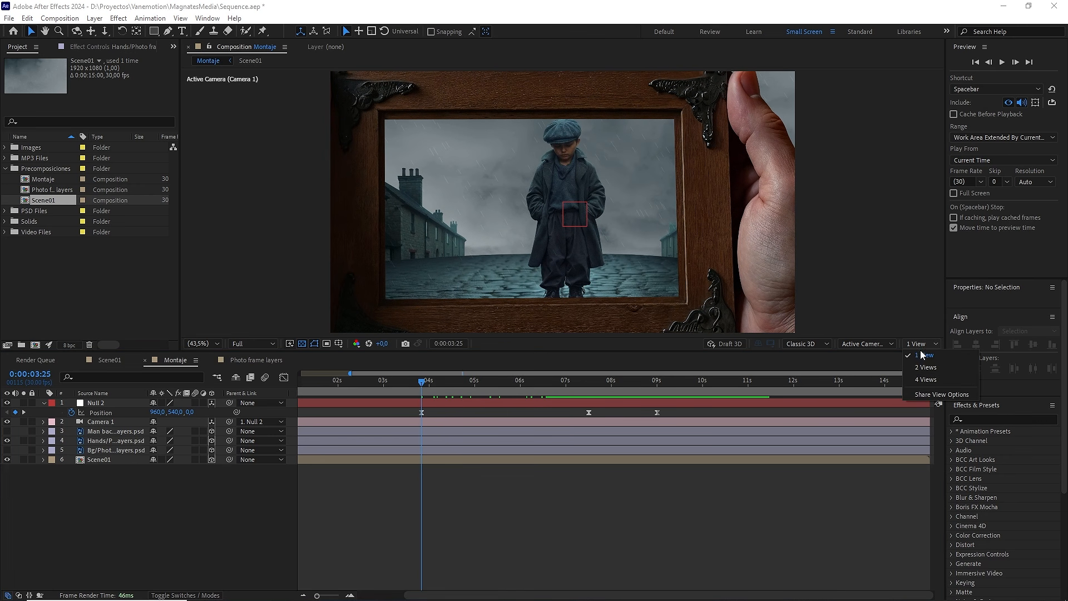
pyautogui.click(928, 362)
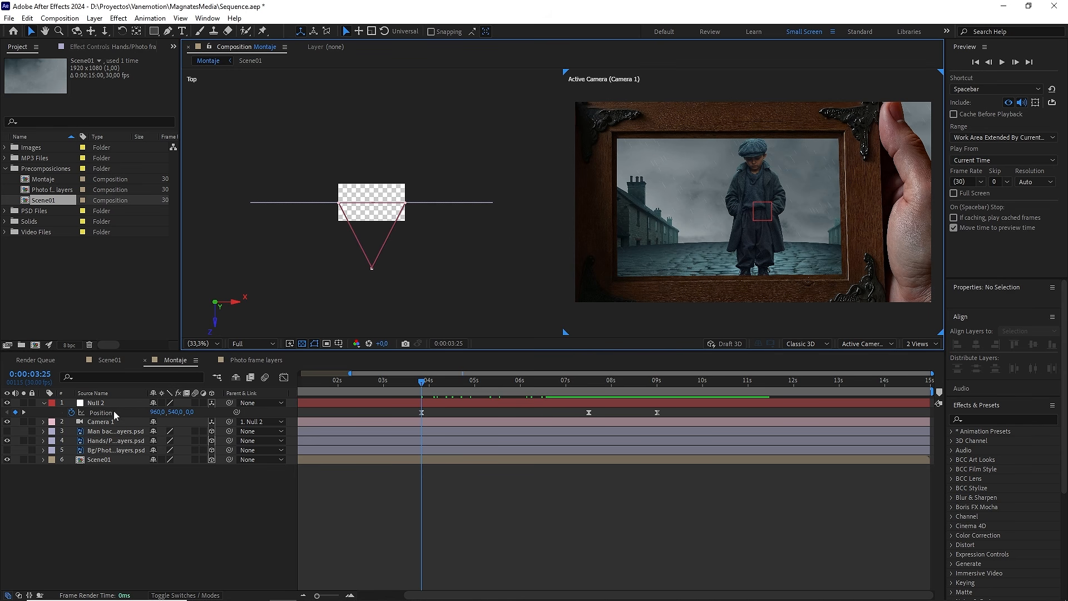
# Step: Move the Hands layer toward the camera to a Z Position of about -752 and shift its X Position to about 1085
pyautogui.click(111, 440)
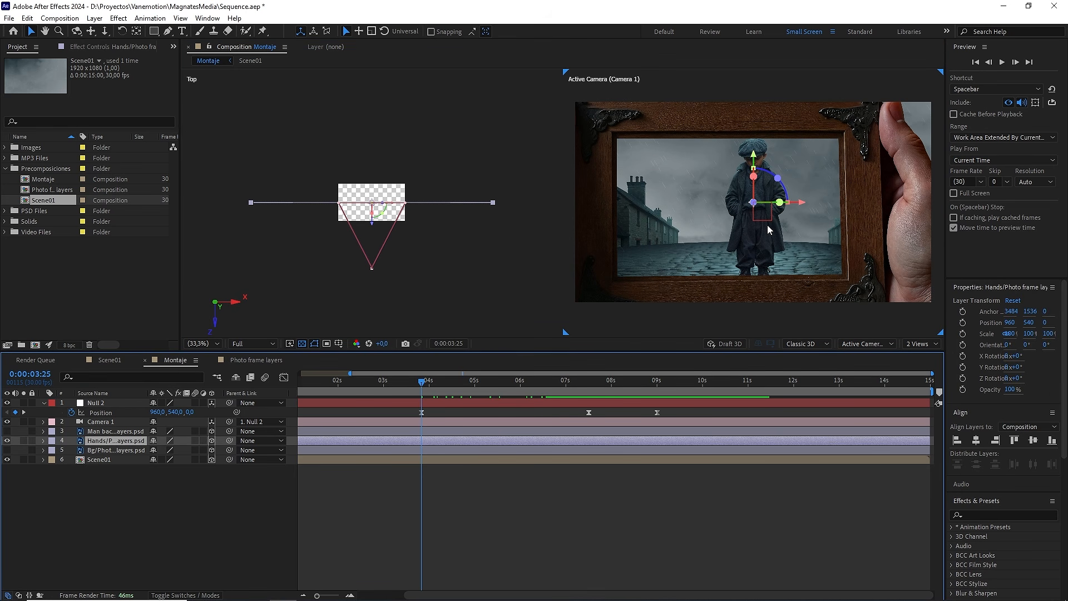
pyautogui.press(',')
pyautogui.press(',')
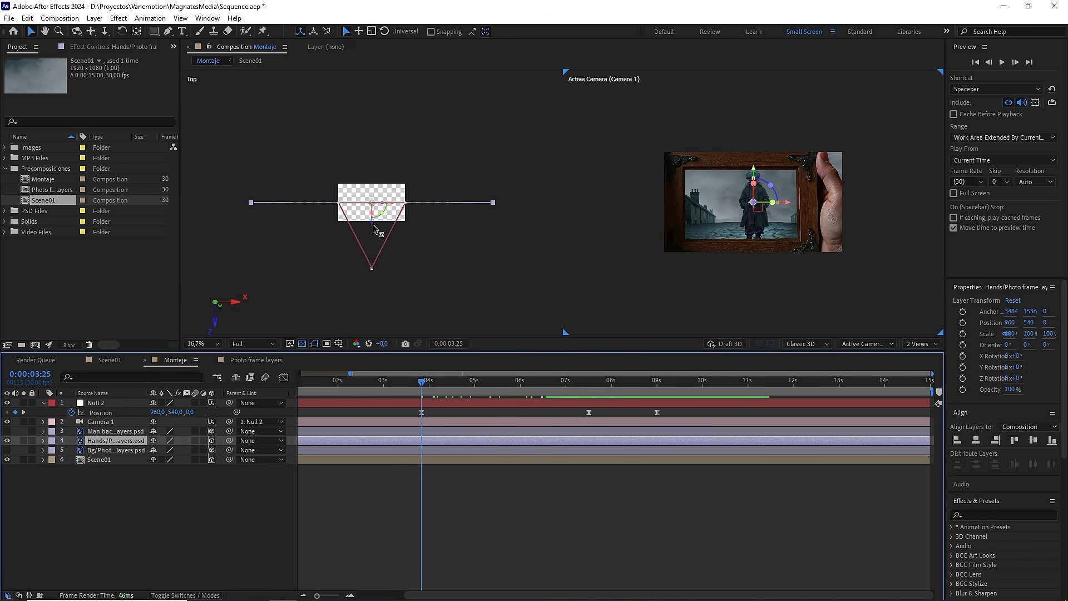
pyautogui.moveTo(373, 225); pyautogui.dragTo(374, 251)
pyautogui.moveTo(789, 203); pyautogui.dragTo(806, 205)
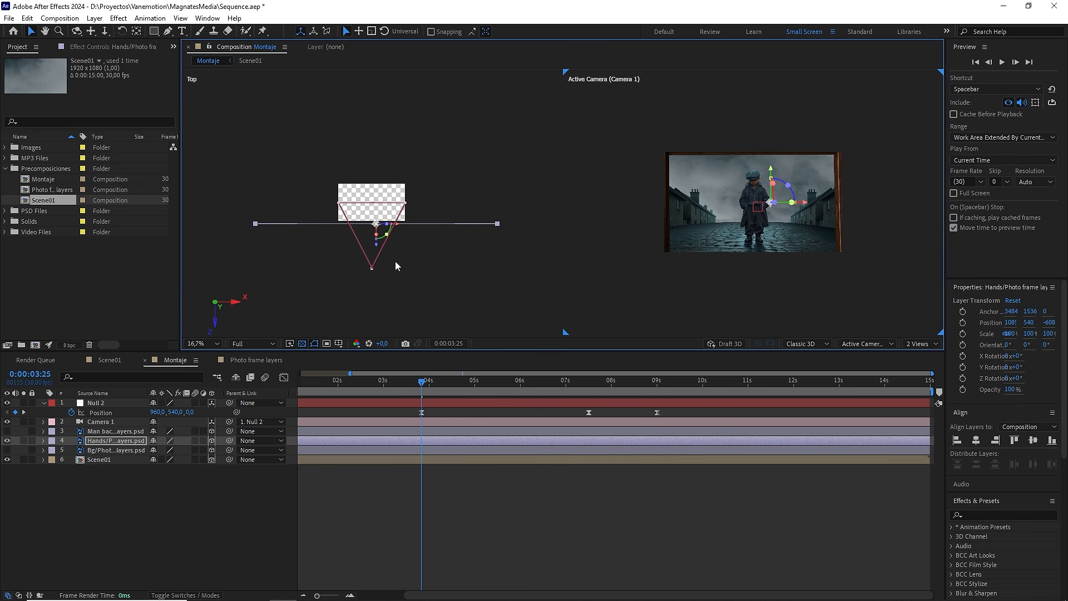
pyautogui.moveTo(375, 251); pyautogui.dragTo(375, 254)
# Step: Return to a single view and, at 0:00:09:00, lower the Hands layer slightly to a Y Position of about 545
pyautogui.click(916, 346)
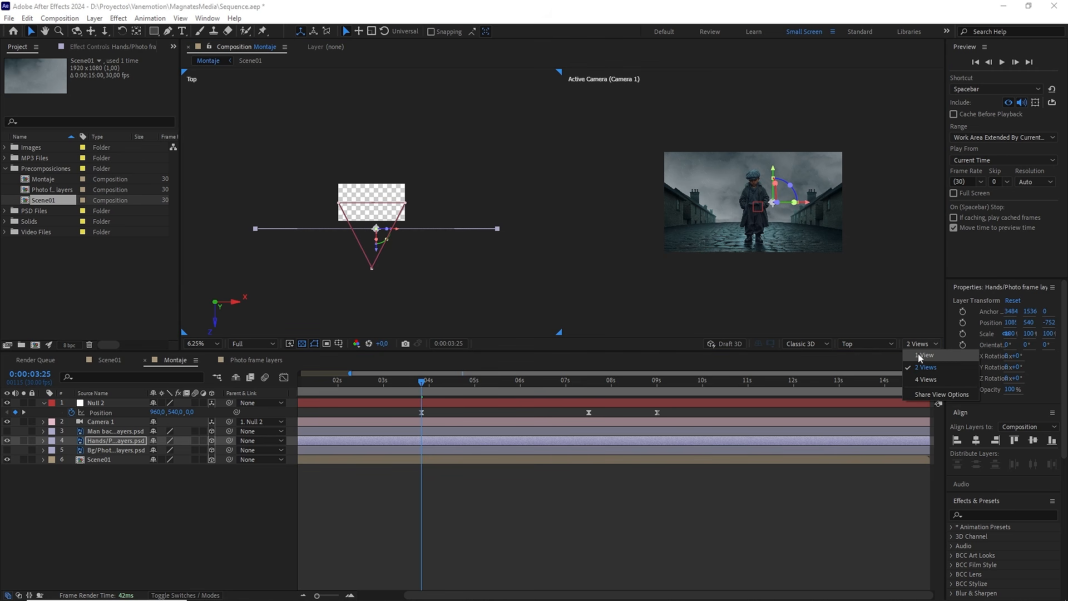
pyautogui.click(918, 352)
pyautogui.moveTo(514, 384); pyautogui.dragTo(656, 382)
pyautogui.press('/')
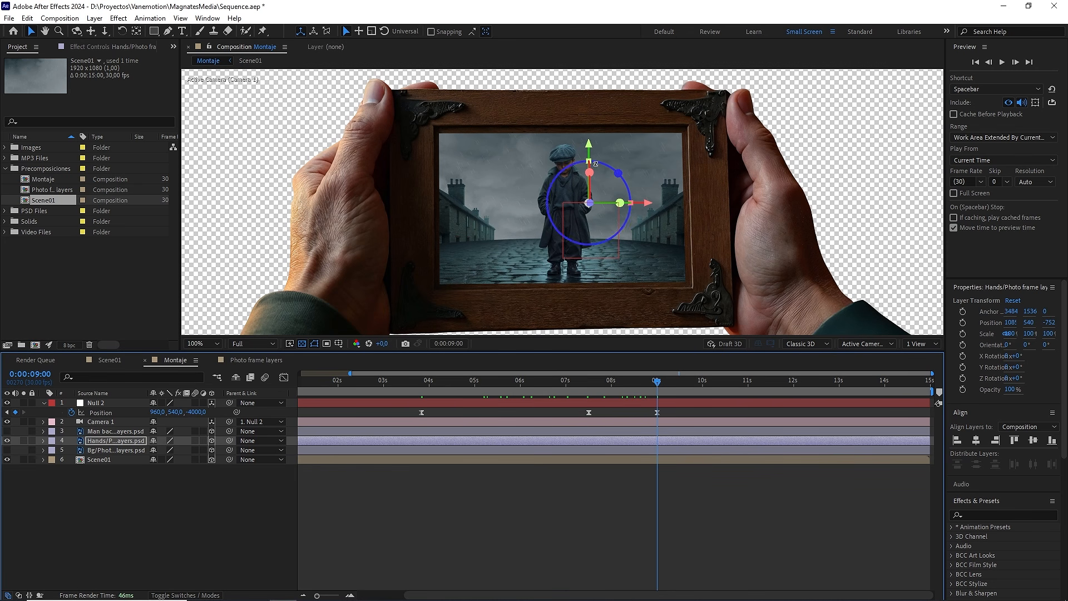
pyautogui.moveTo(588, 151); pyautogui.dragTo(589, 154)
pyautogui.press(',')
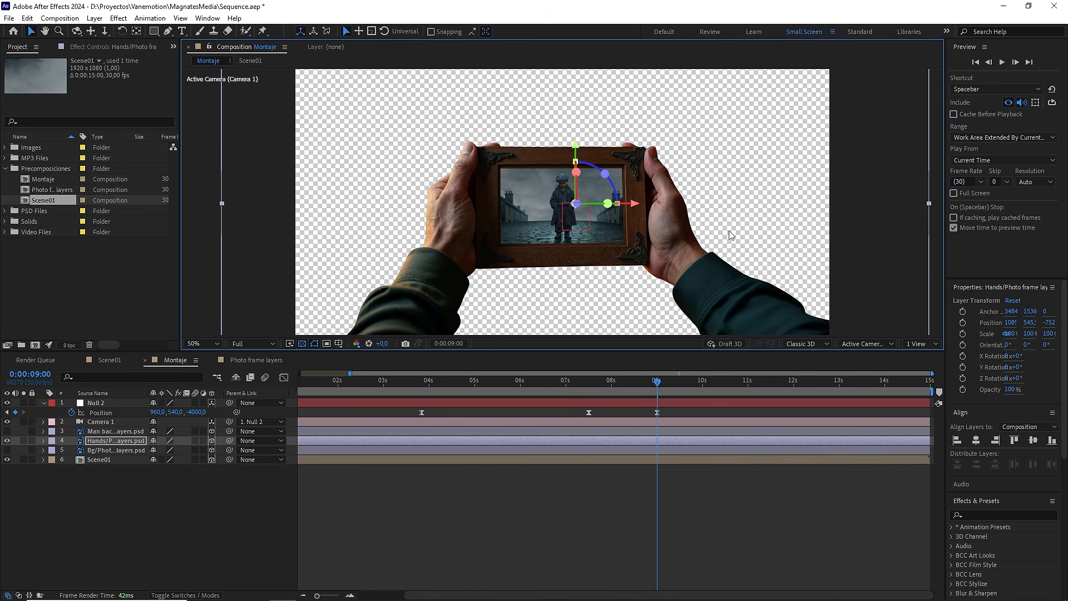
# Step: Set the Position of the Hands layer to exactly 1070, 545, -785
pyautogui.click(120, 443)
pyautogui.press('p')
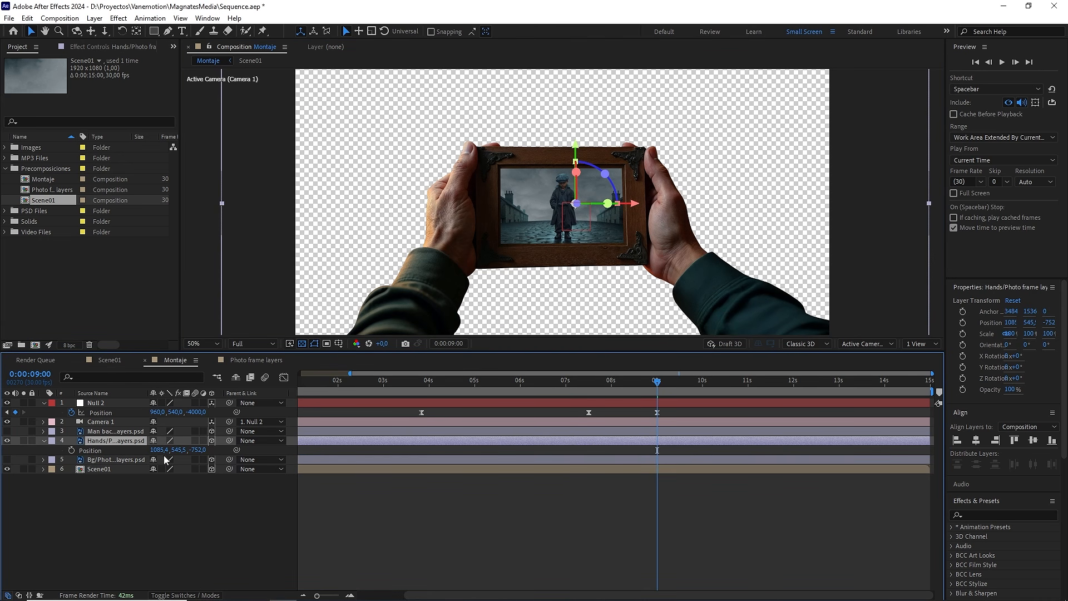
pyautogui.click(161, 450)
pyautogui.click(175, 500)
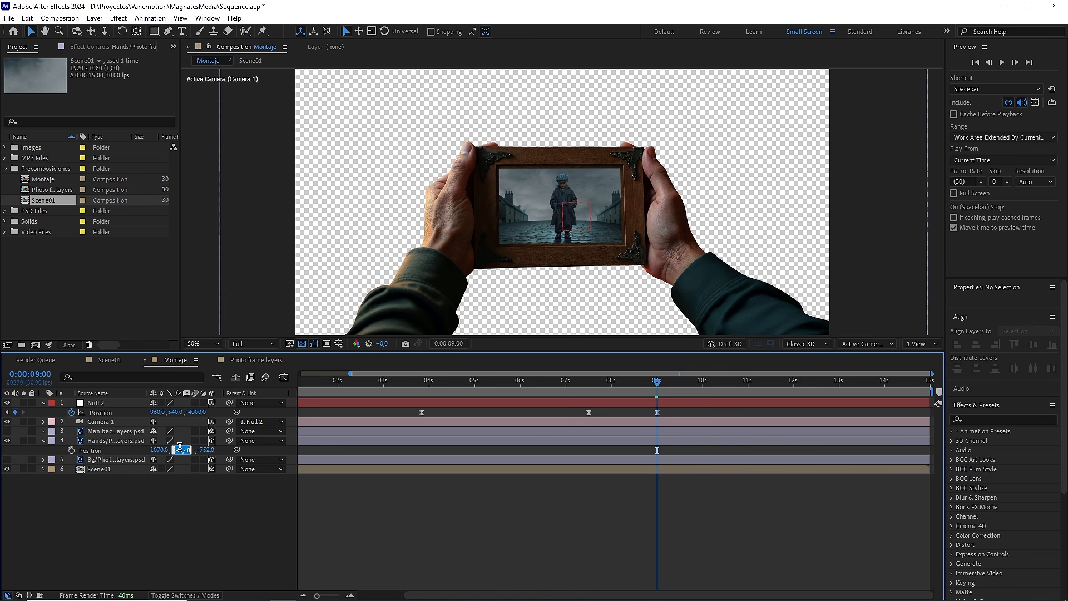
pyautogui.write('545')
pyautogui.click(191, 509)
pyautogui.write('-785')
pyautogui.click(189, 516)
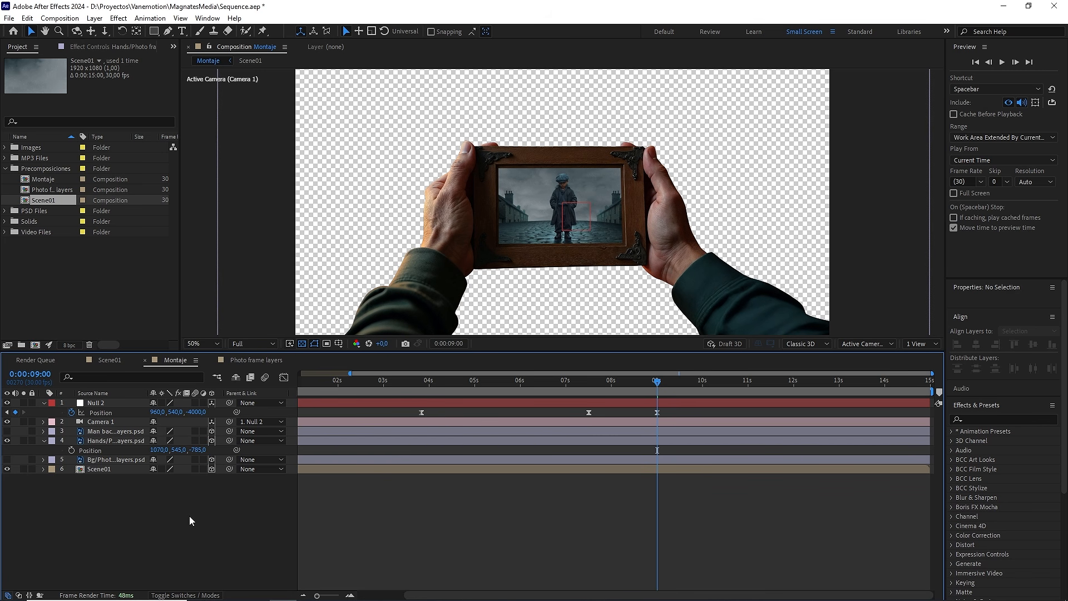
# Step: Preview the camera pulling back through the photo frame from 0:00:03:24
pyautogui.moveTo(657, 385); pyautogui.dragTo(421, 392)
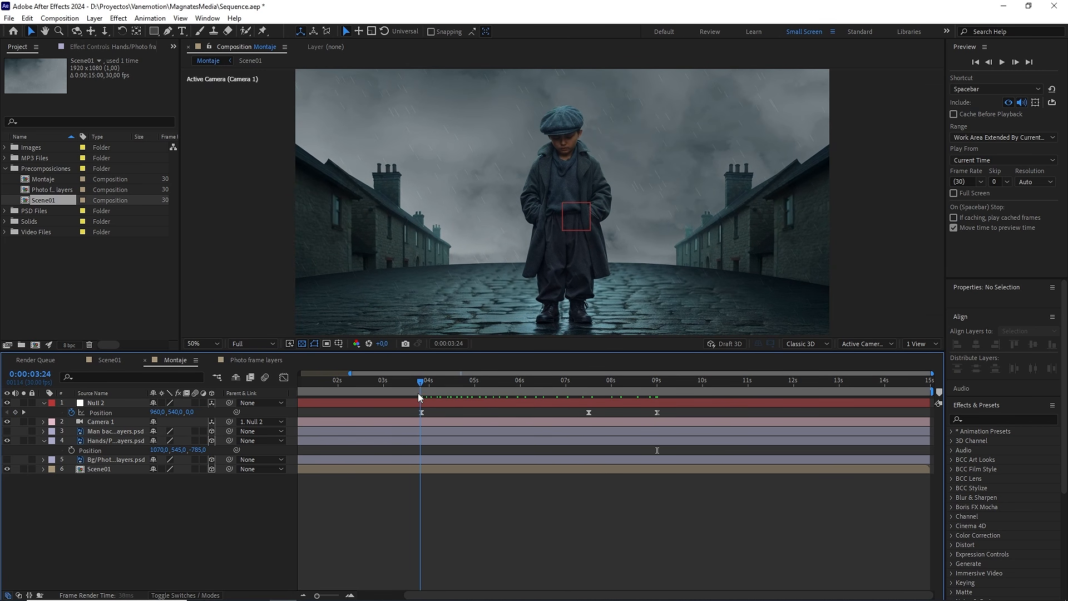
pyautogui.scroll(-2, 605, 265)
pyautogui.press('space')
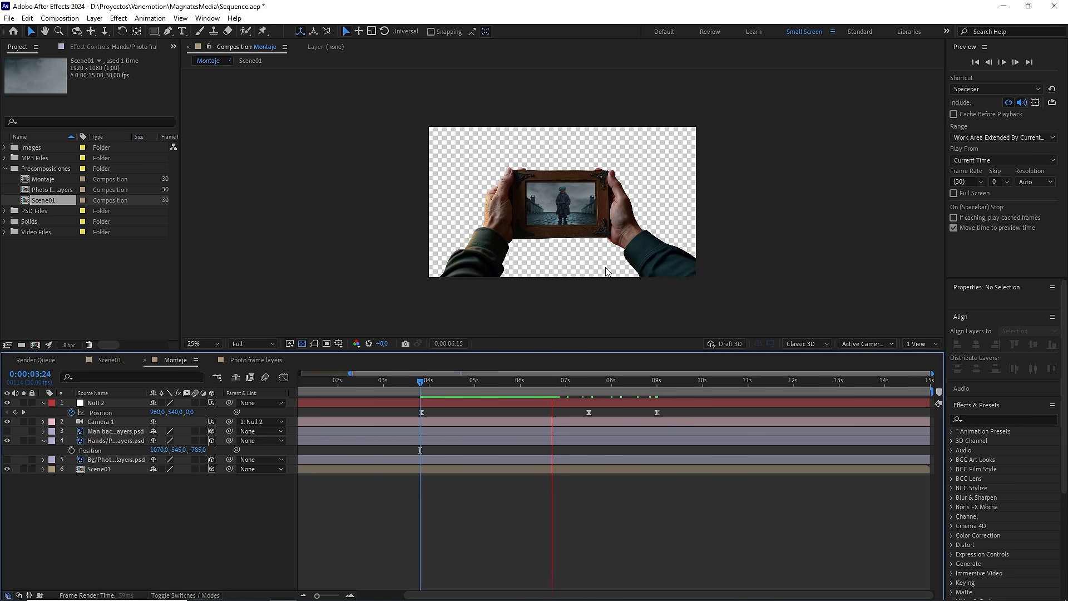
pyautogui.press('space')
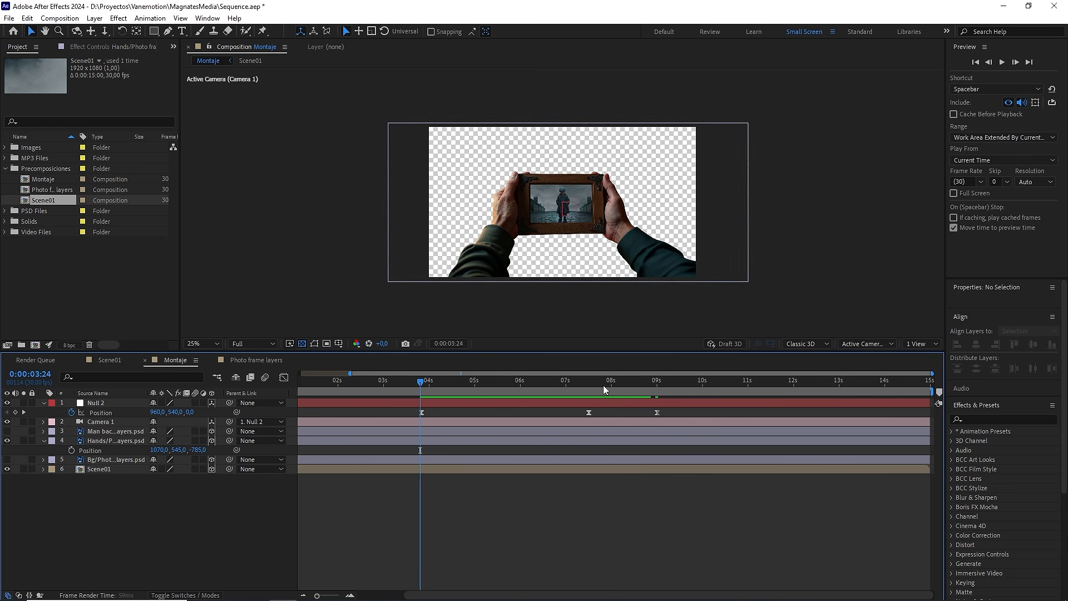
# Step: Keyframe the Hands layer's Position at 0:00:07:15, and at 0:00:04:15 shift it to about X 1097, Y 507 to centre the frame opening
pyautogui.click(94, 440)
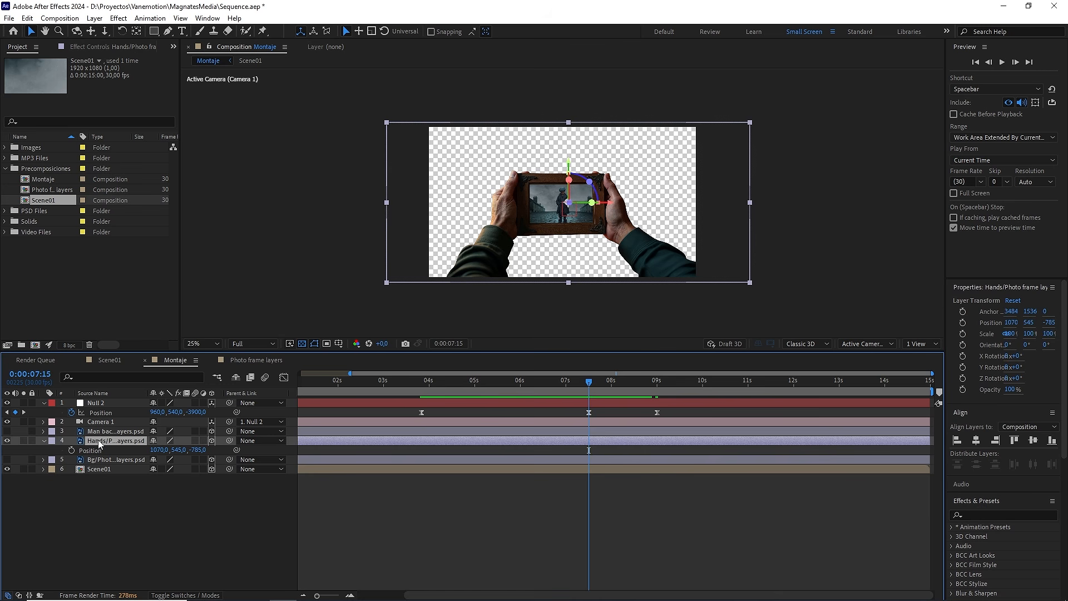
pyautogui.click(72, 451)
pyautogui.moveTo(532, 381); pyautogui.dragTo(452, 387)
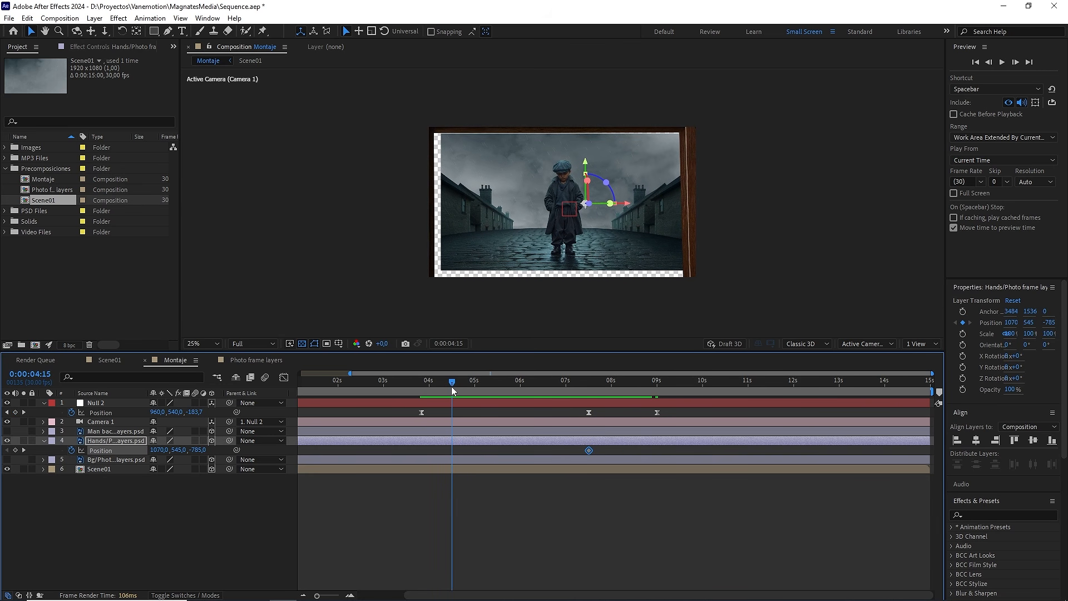
pyautogui.moveTo(591, 163); pyautogui.dragTo(635, 199)
# Step: Move the Hands layer's 0:00:04:15 Position keyframe to 0:00:03:25 and apply Easy Ease to both of its Position keyframes
pyautogui.moveTo(452, 382)
pyautogui.mouseDown()
pyautogui.moveTo(438, 381)
pyautogui.moveTo(461, 382)
pyautogui.mouseUp()
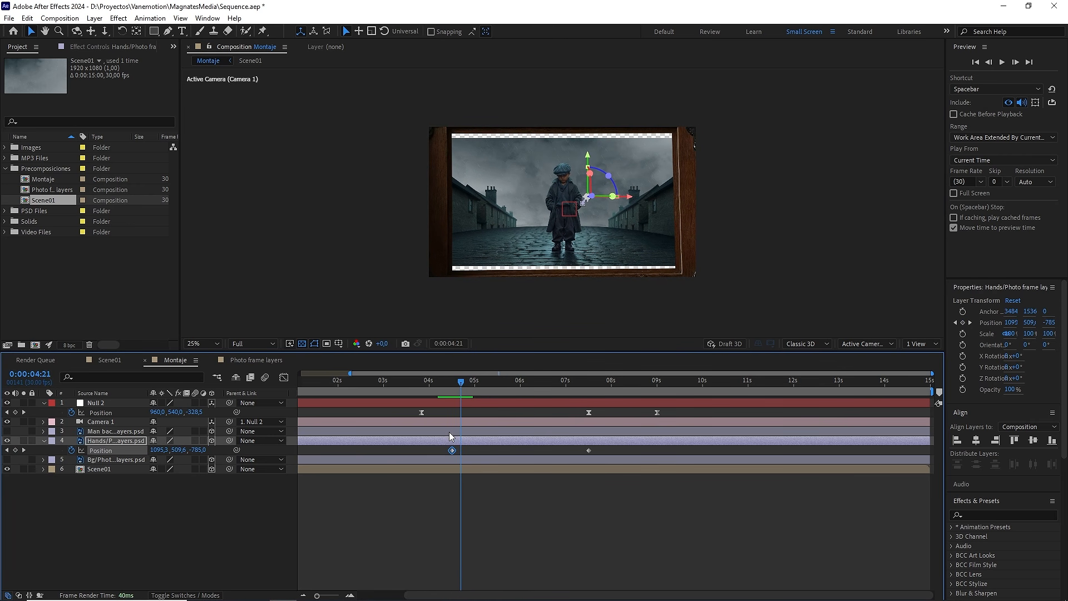
pyautogui.moveTo(452, 449); pyautogui.dragTo(633, 458)
pyautogui.press('F9')
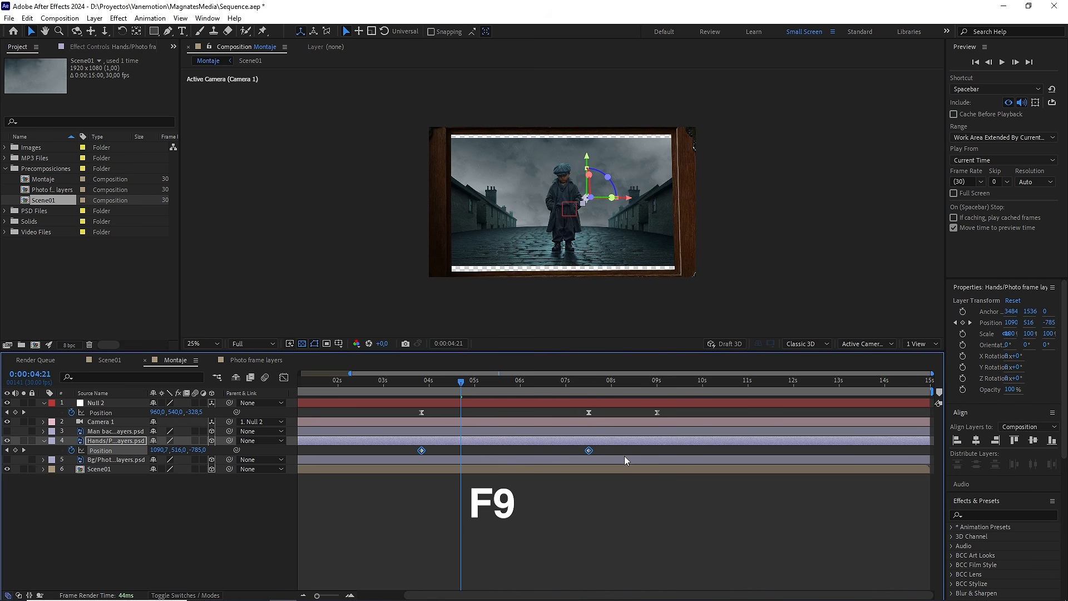
# Step: Preview the eased Hands layer movement from 0:00:03:21
pyautogui.moveTo(459, 383); pyautogui.dragTo(415, 382)
pyautogui.press('space')
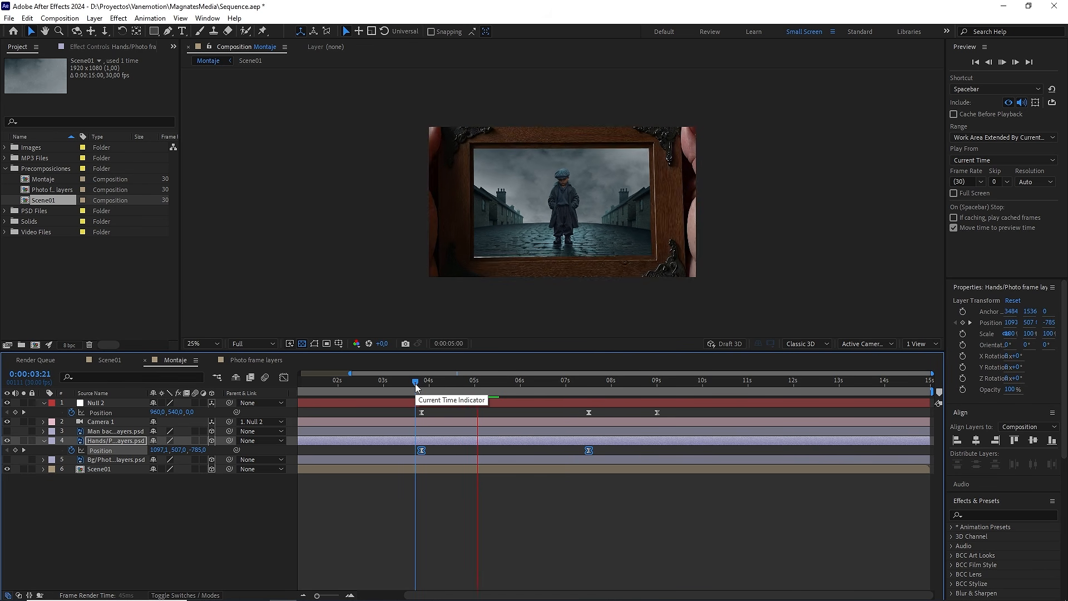
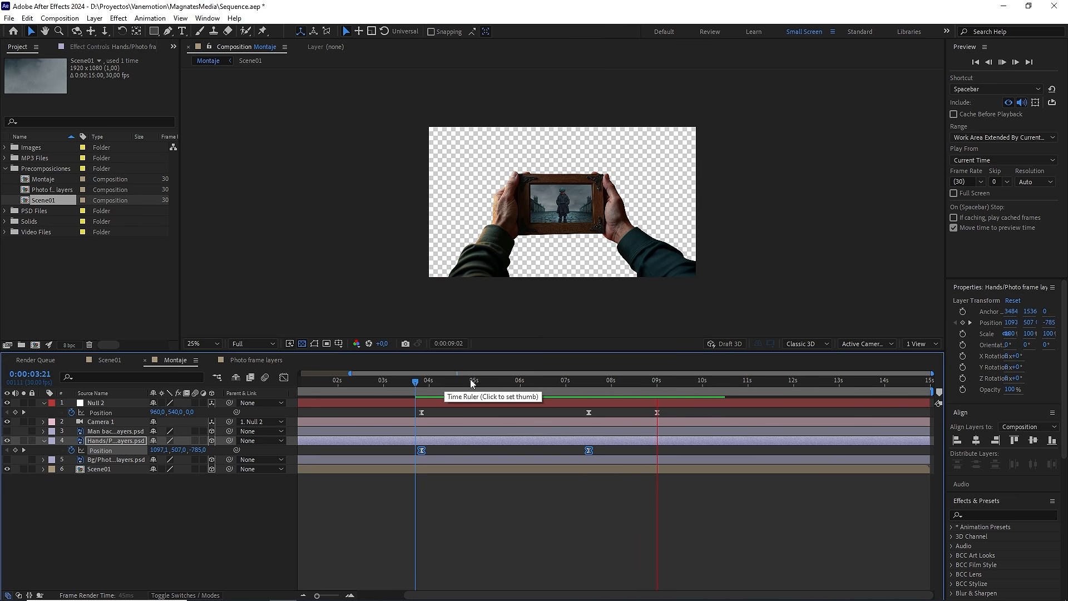
# Step: Open the Scene01 composition from Montaje at 0:00:04:18 and set its width and height to 2500 px
pyautogui.moveTo(516, 384); pyautogui.dragTo(456, 393)
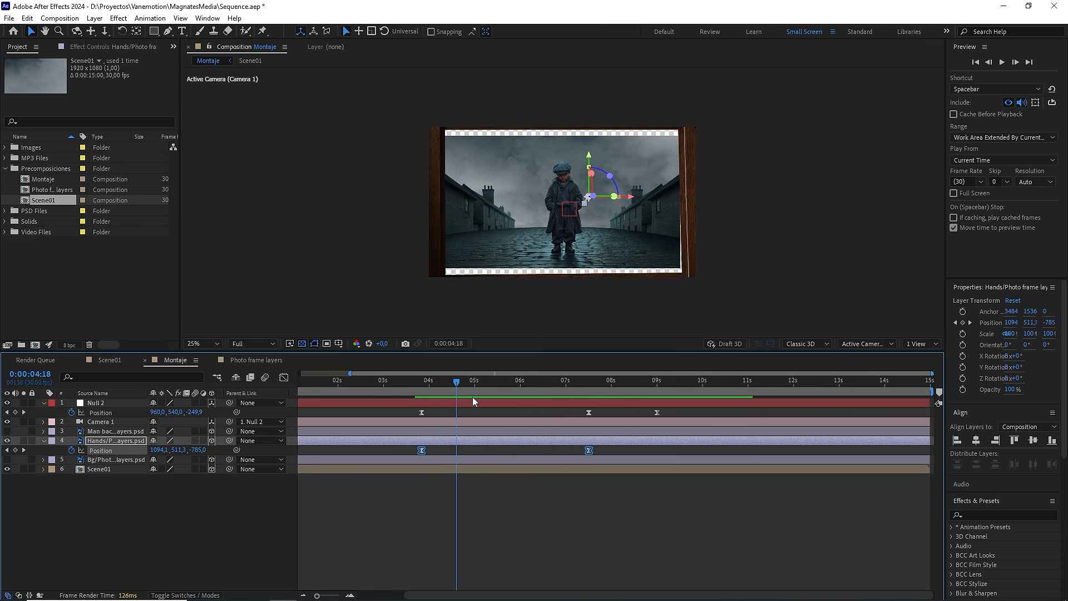
pyautogui.doubleClick(98, 469)
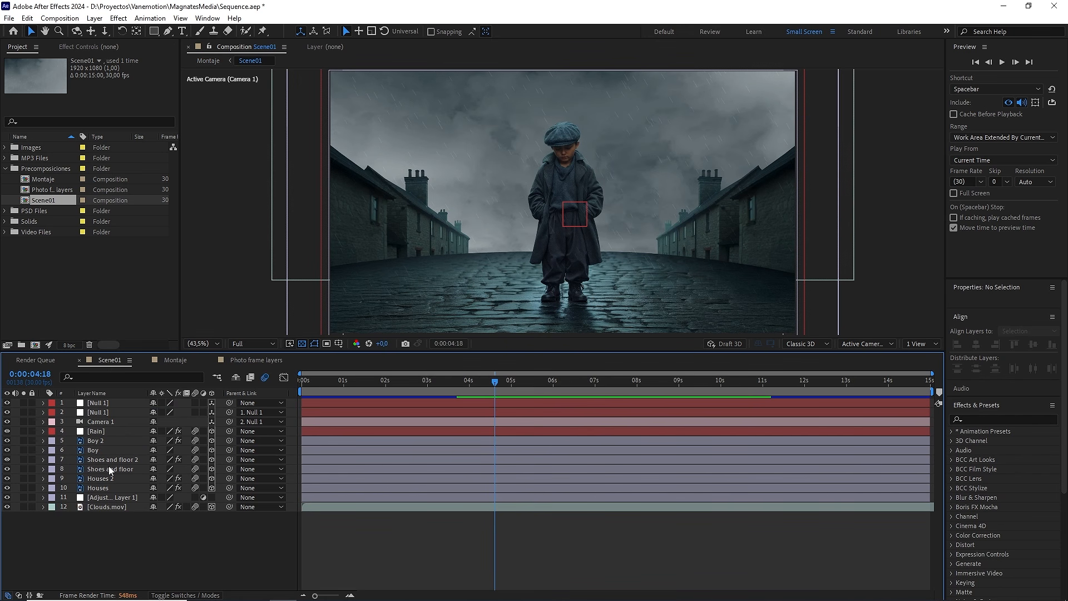
pyautogui.scroll(-2, 526, 266)
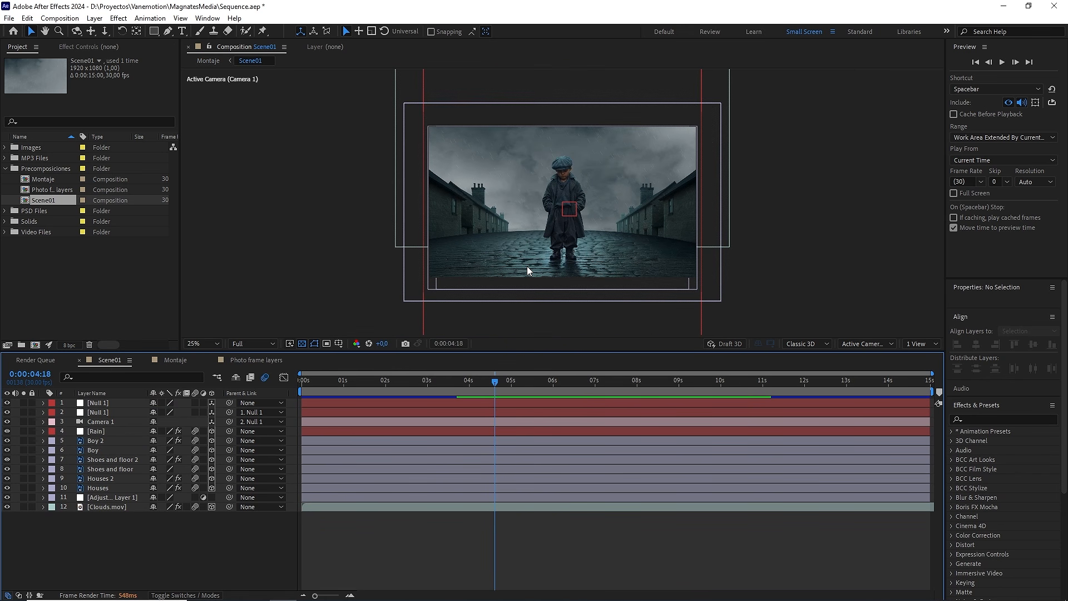
pyautogui.click(59, 18)
pyautogui.click(83, 45)
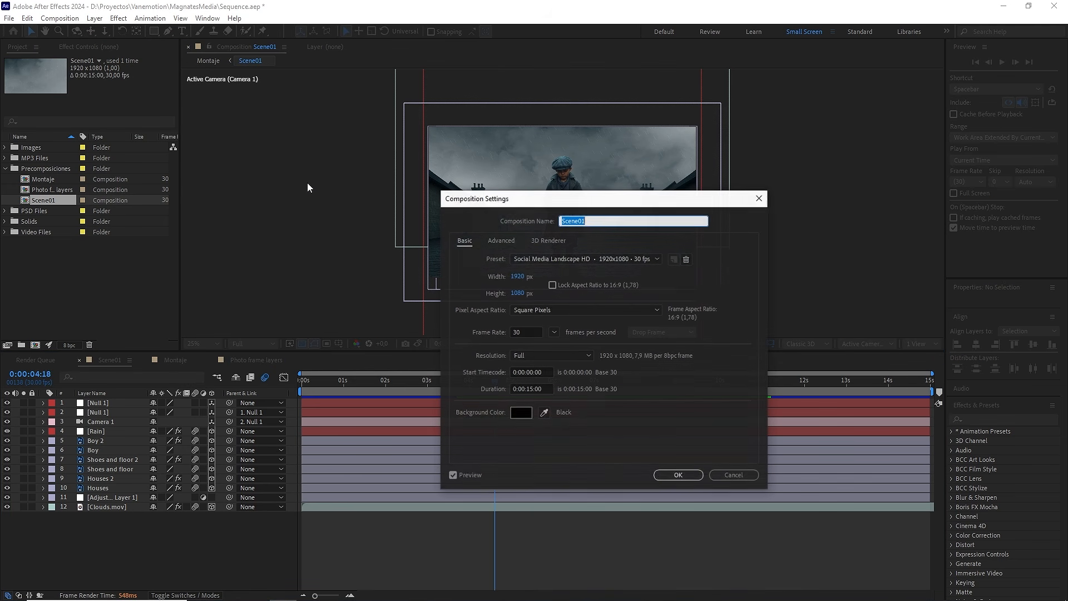
pyautogui.click(527, 277)
pyautogui.write('2500')
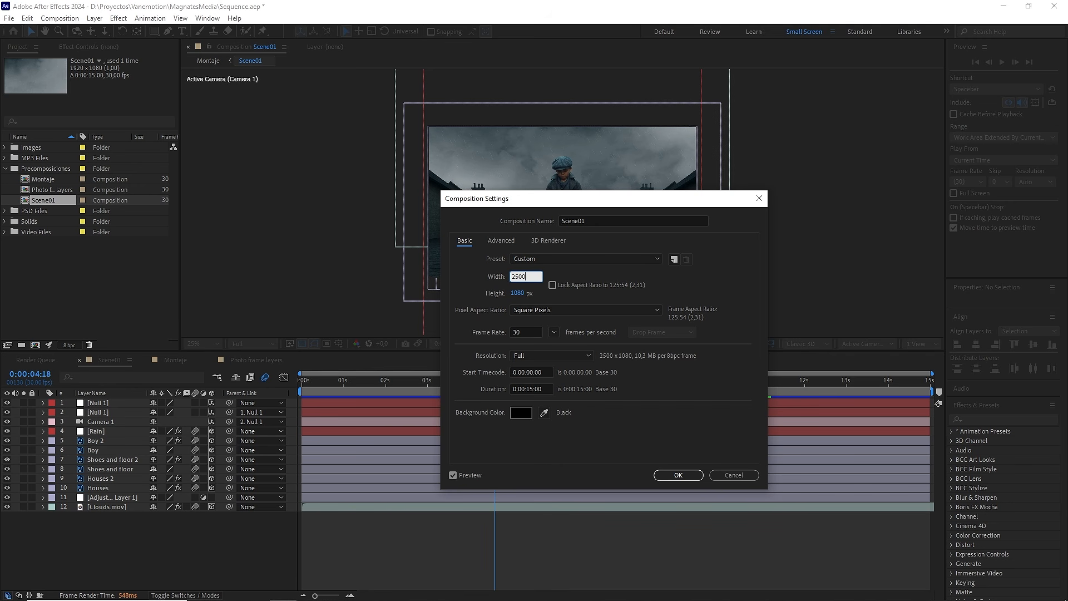
pyautogui.click(528, 292)
pyautogui.write('2500')
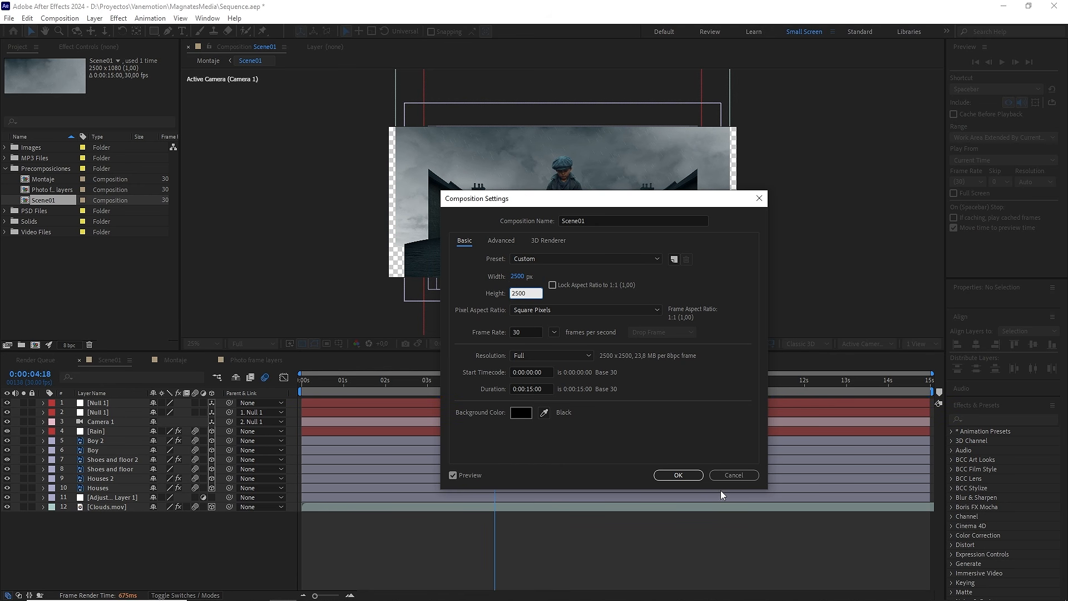
pyautogui.click(678, 475)
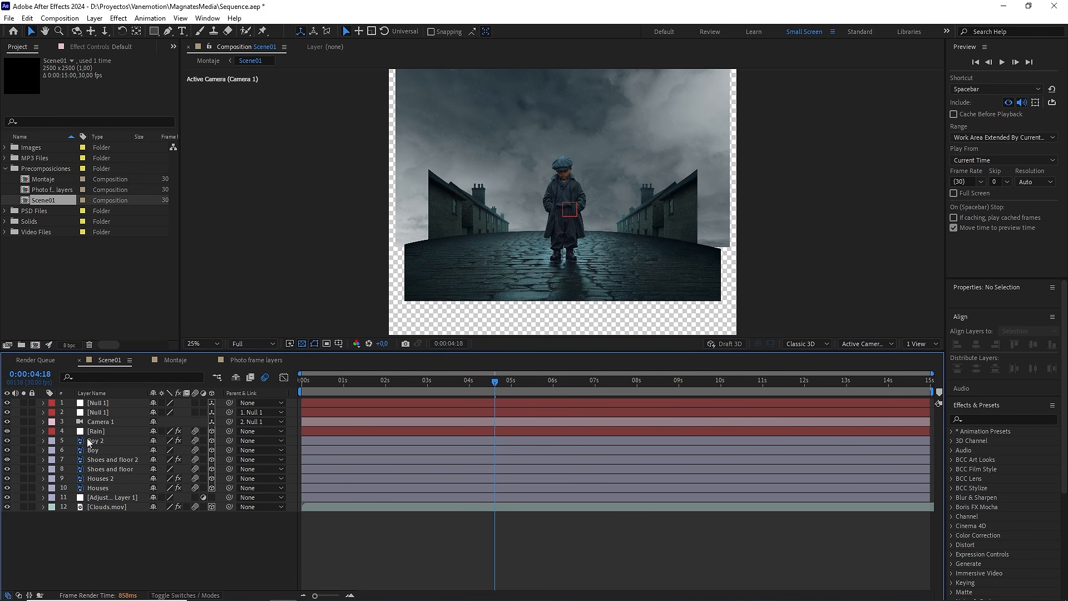
# Step: Apply the CC RepeTile effect to the Houses layer in Scene01
pyautogui.click(98, 488)
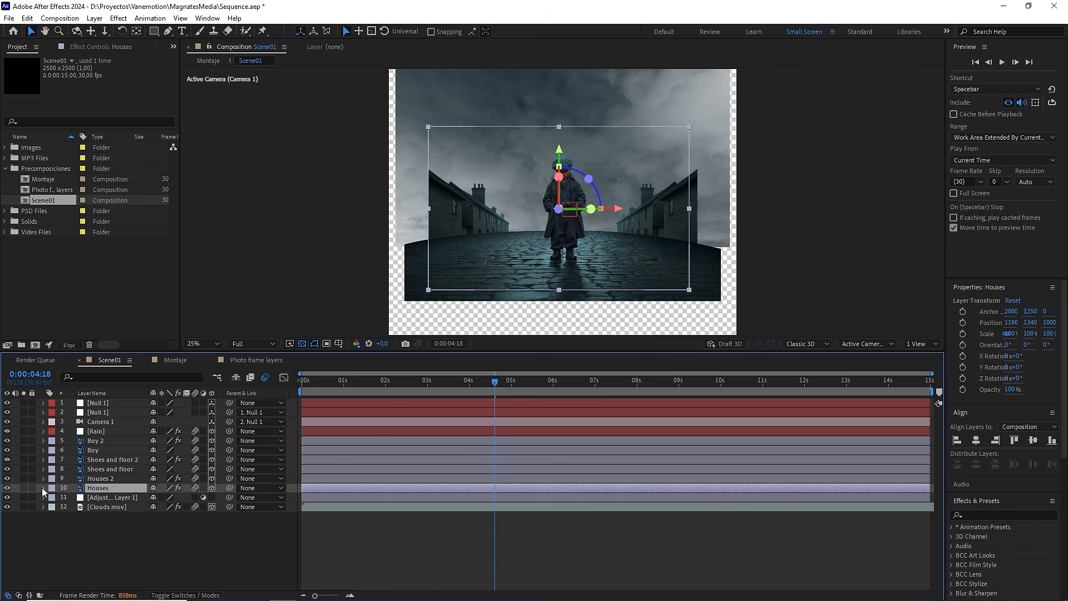
pyautogui.click(7, 487)
pyautogui.click(8, 488)
pyautogui.click(1001, 514)
pyautogui.write('cc re')
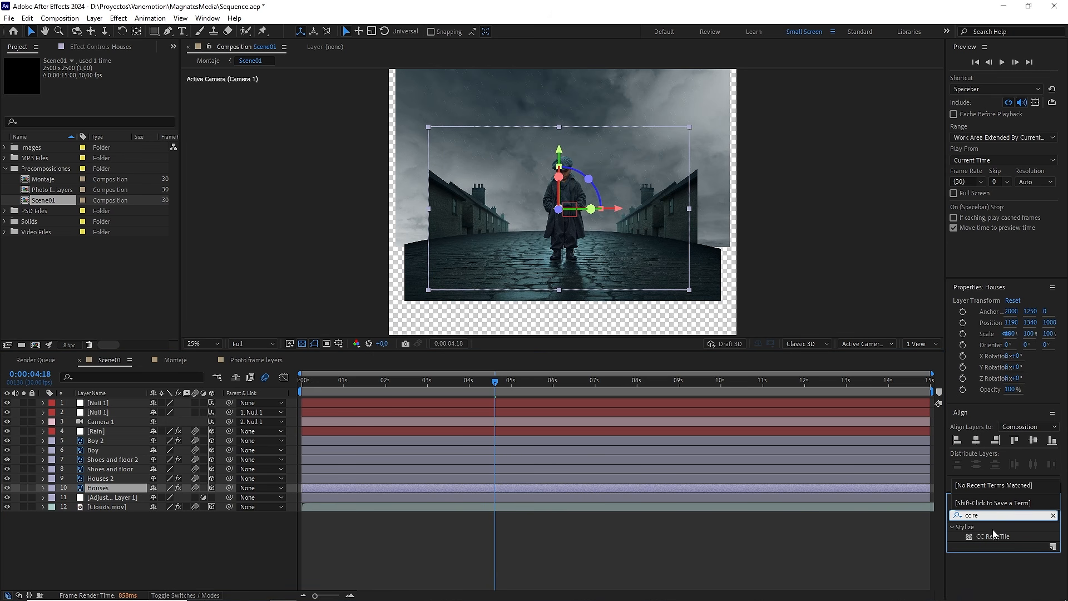
pyautogui.moveTo(990, 533); pyautogui.dragTo(112, 491)
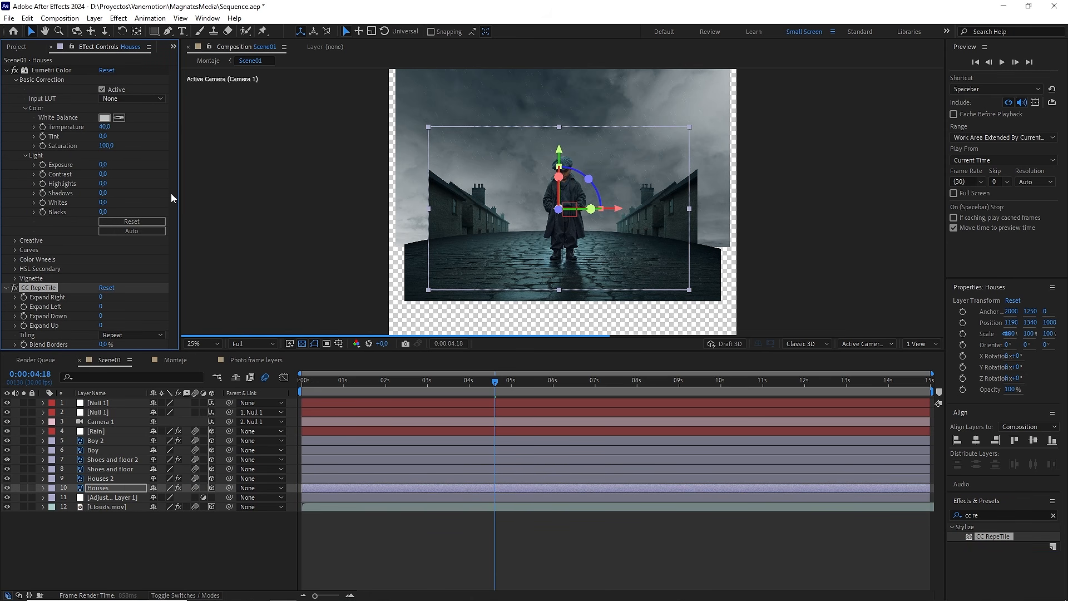
# Step: In the Houses layer's CC RepeTile effect, set Expand Left to 1170 and Tiling to Unfold
pyautogui.click(6, 71)
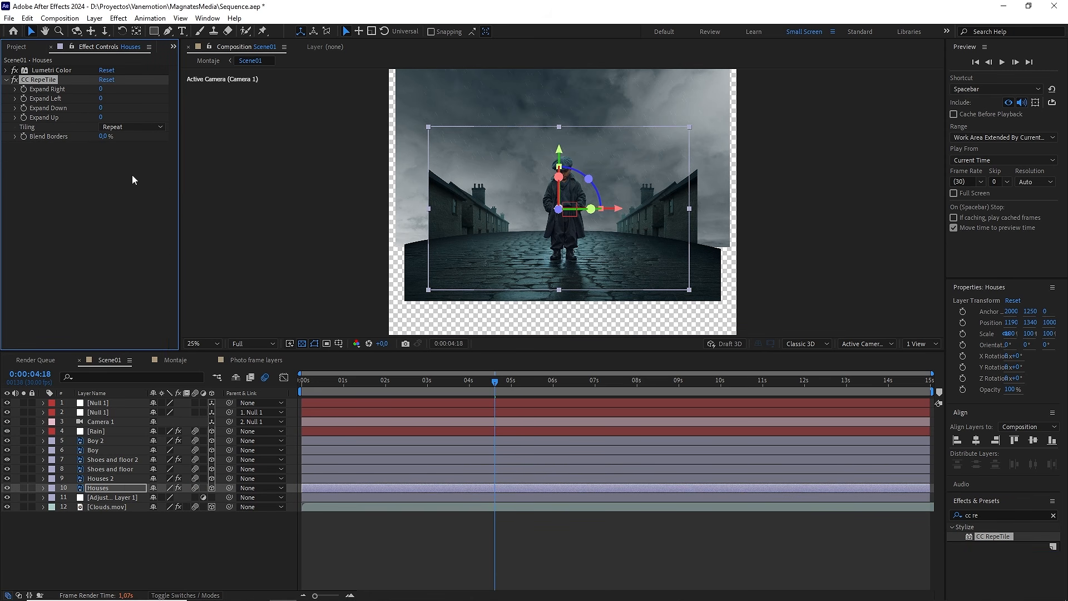
pyautogui.moveTo(115, 98); pyautogui.dragTo(131, 98)
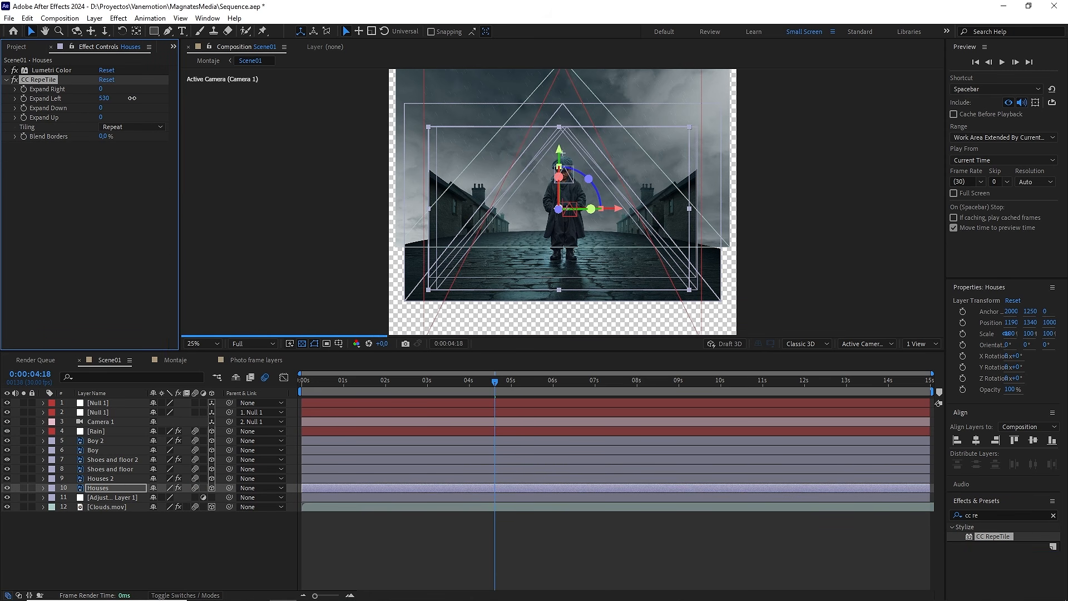
pyautogui.click(137, 125)
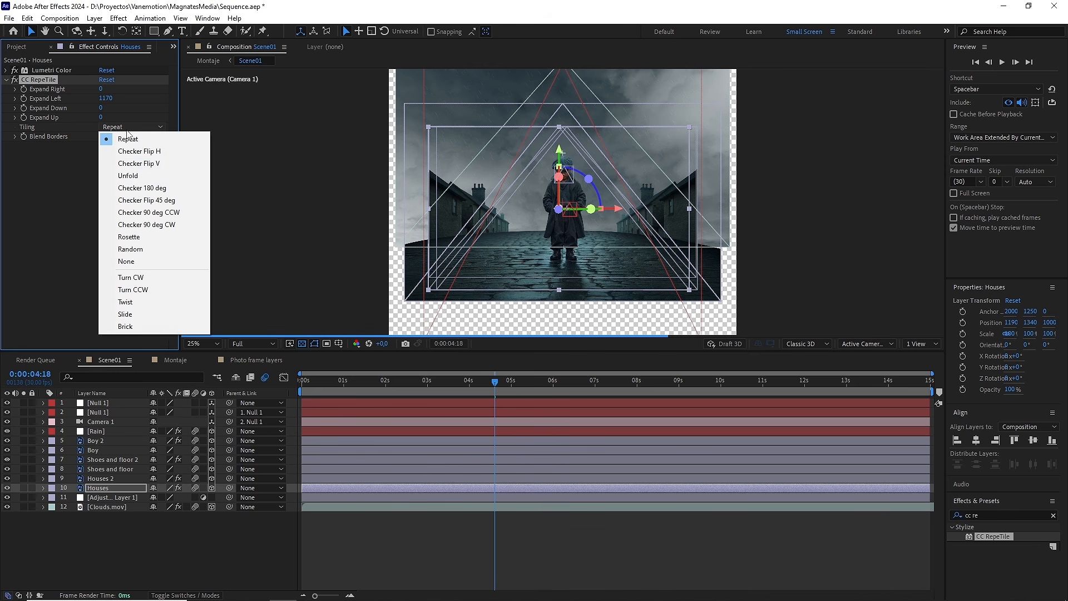
pyautogui.click(132, 177)
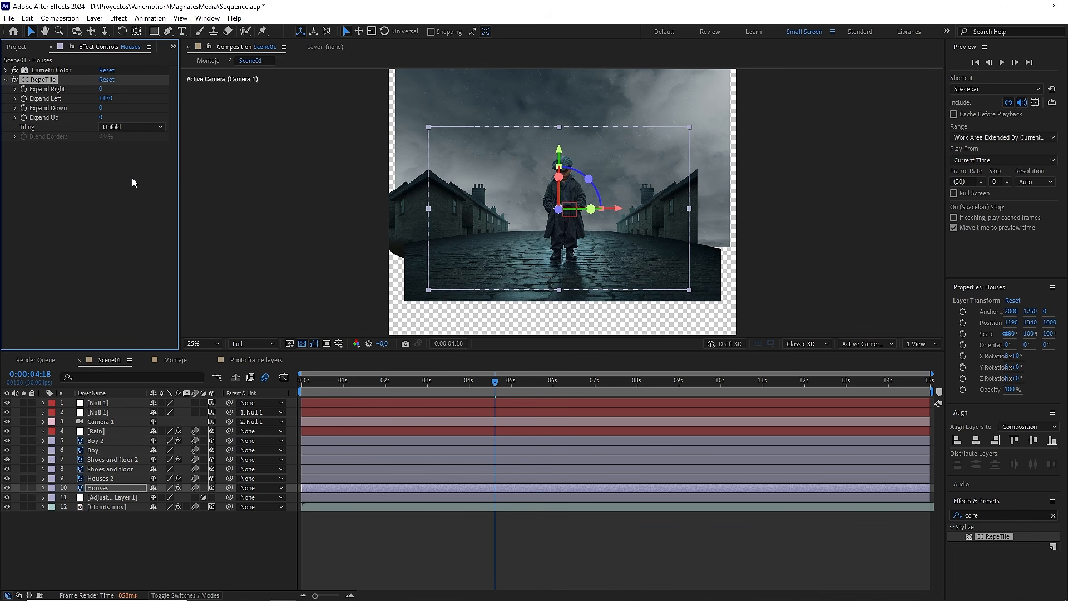
# Step: Copy the CC RepeTile effect from the Houses layer to the Houses 2 layer
pyautogui.hotkey('ctrl', 'c')
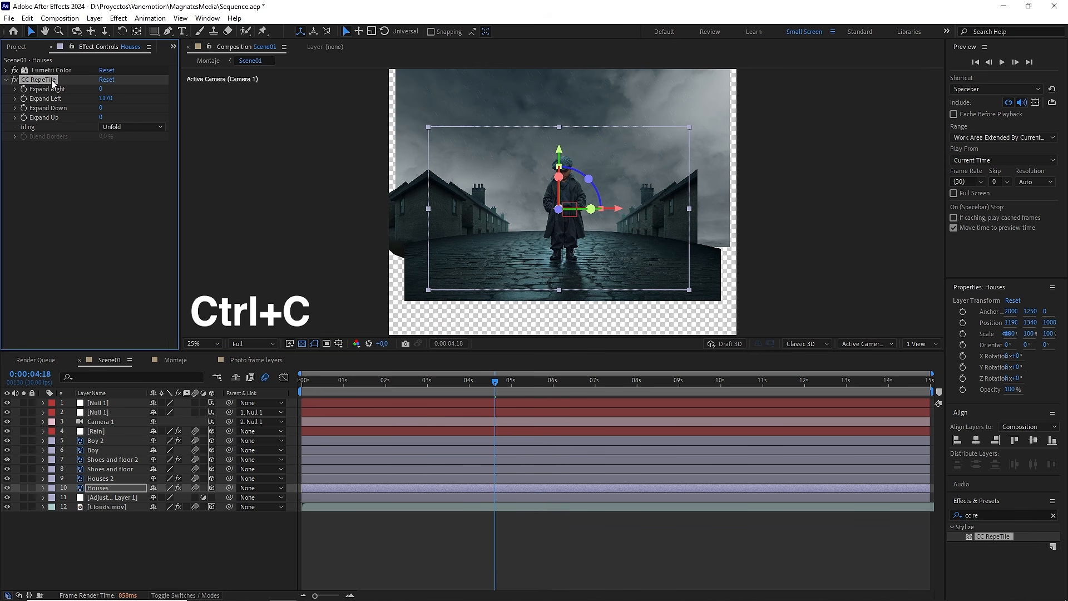
pyautogui.click(100, 478)
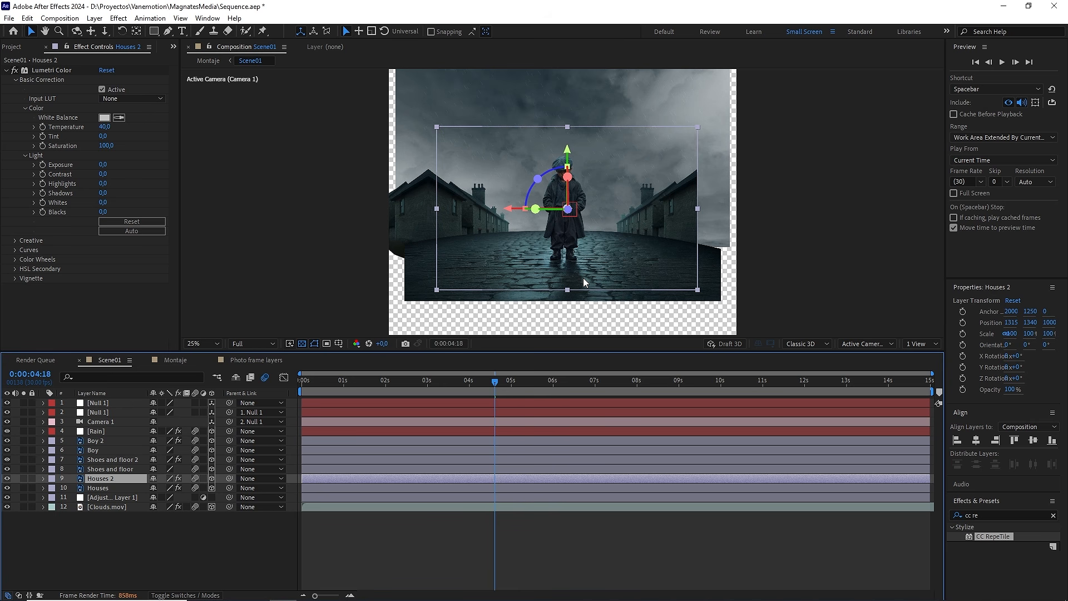
pyautogui.hotkey('ctrl', 'v')
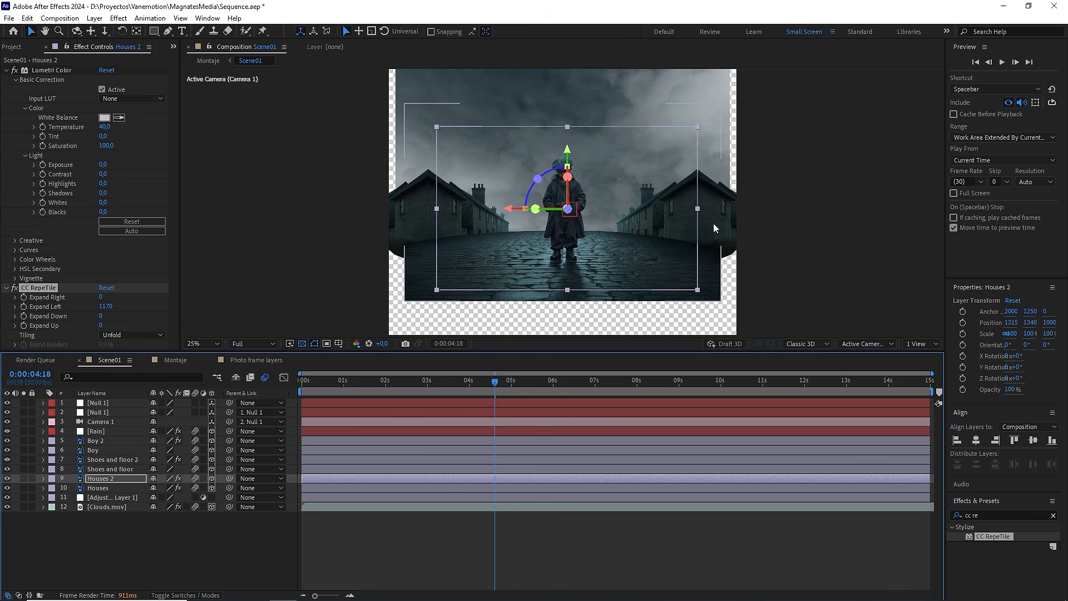
# Step: Solo the Shoes and floor layer and paste the copied CC RepeTile effect onto it
pyautogui.click(106, 469)
pyautogui.click(22, 469)
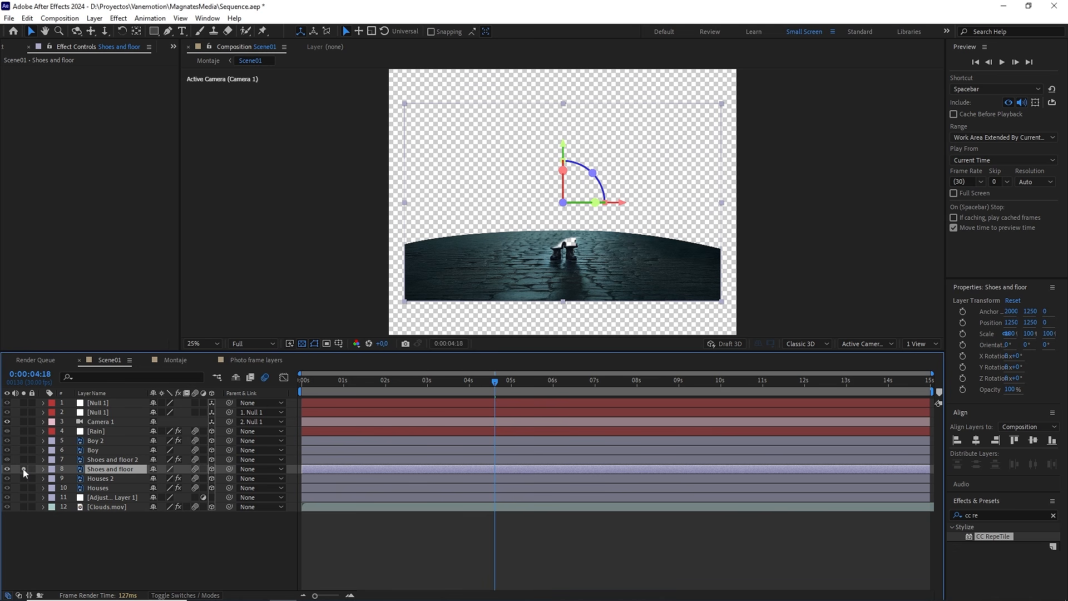
pyautogui.hotkey('ctrl', 'v')
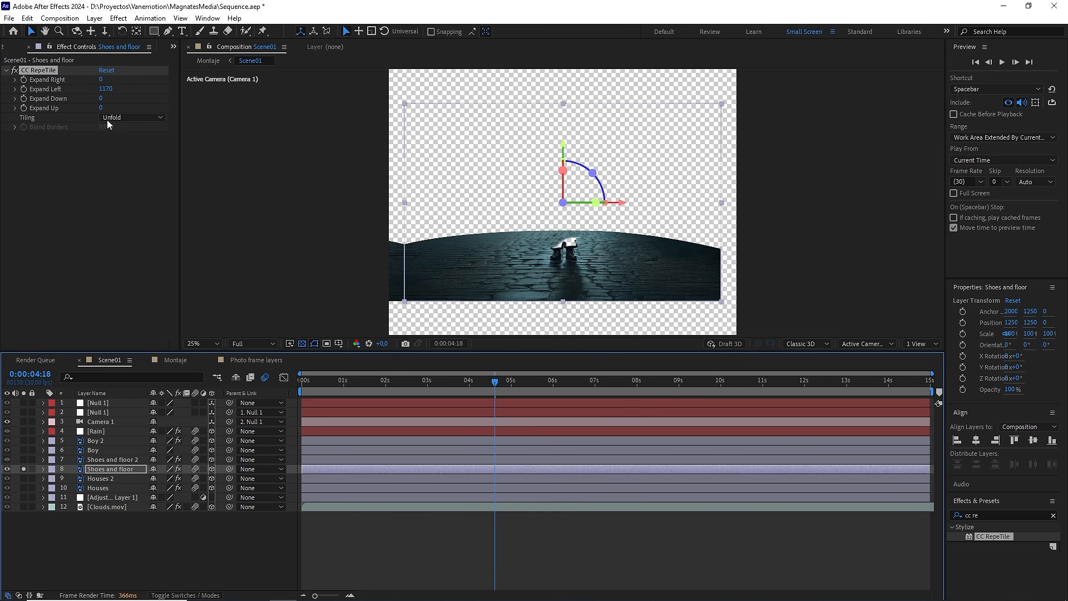
# Step: Set CC RepeTile's Expand Right to 1260 and Expand Down to 1040 on Shoes and floor, then unsolo the layer
pyautogui.click(104, 80)
pyautogui.write('1260')
pyautogui.press('Return')
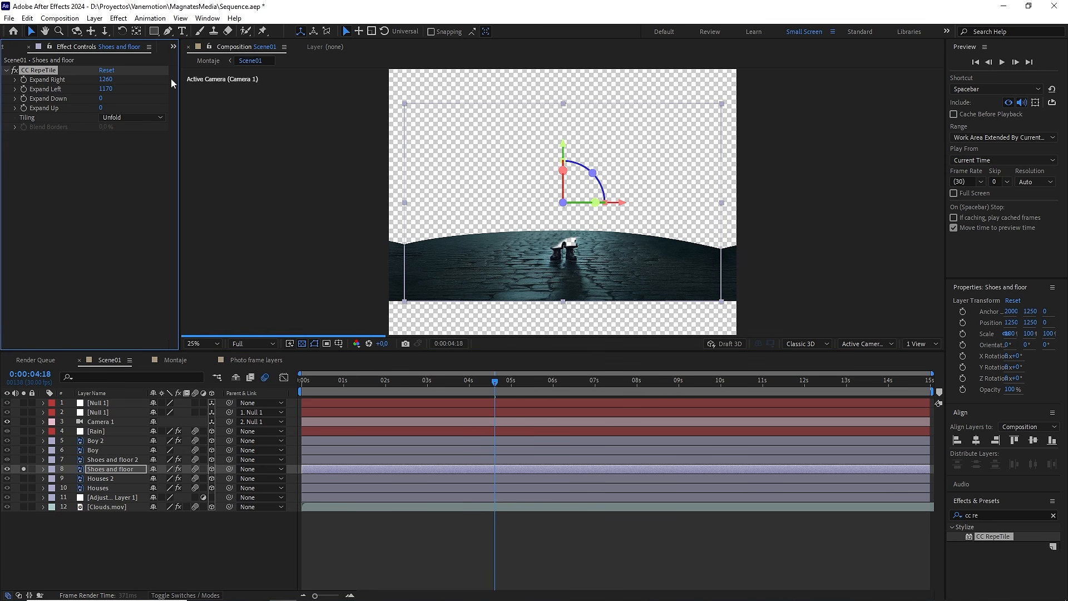
pyautogui.moveTo(144, 98); pyautogui.dragTo(158, 98)
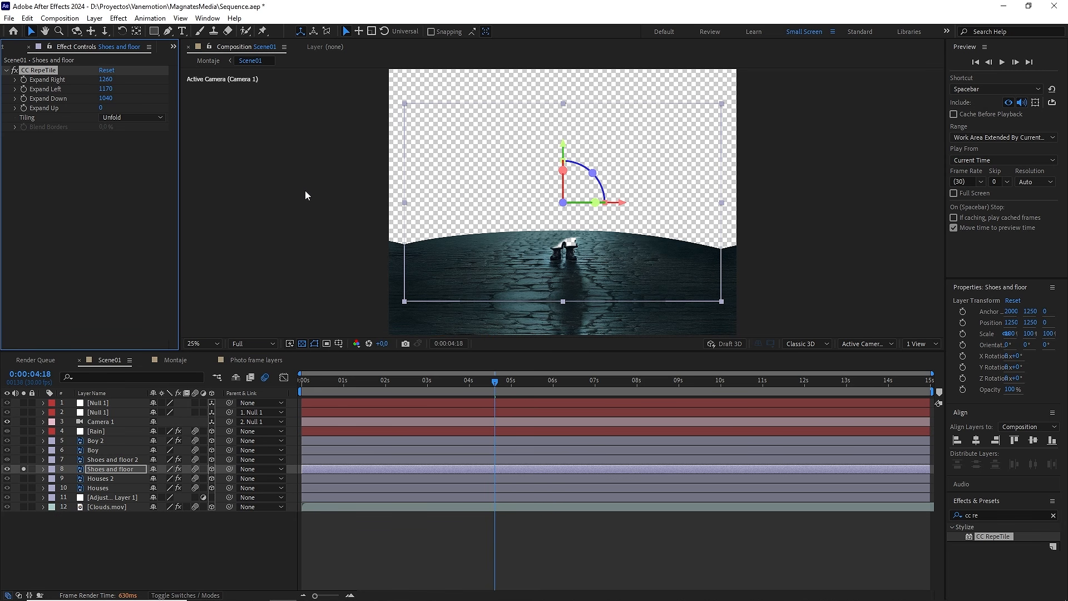
pyautogui.click(24, 469)
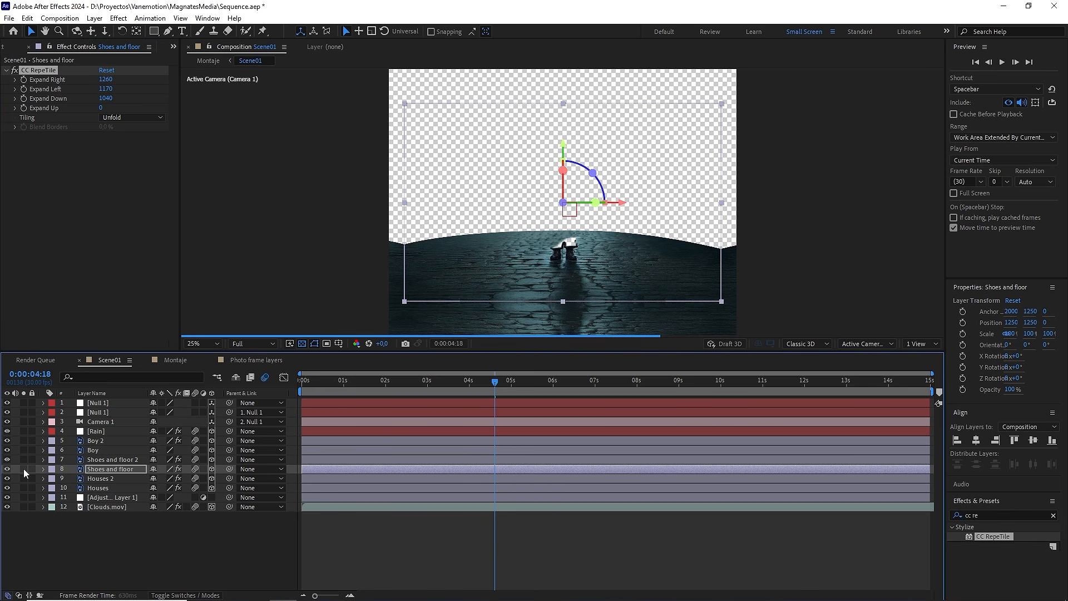
pyautogui.click(368, 529)
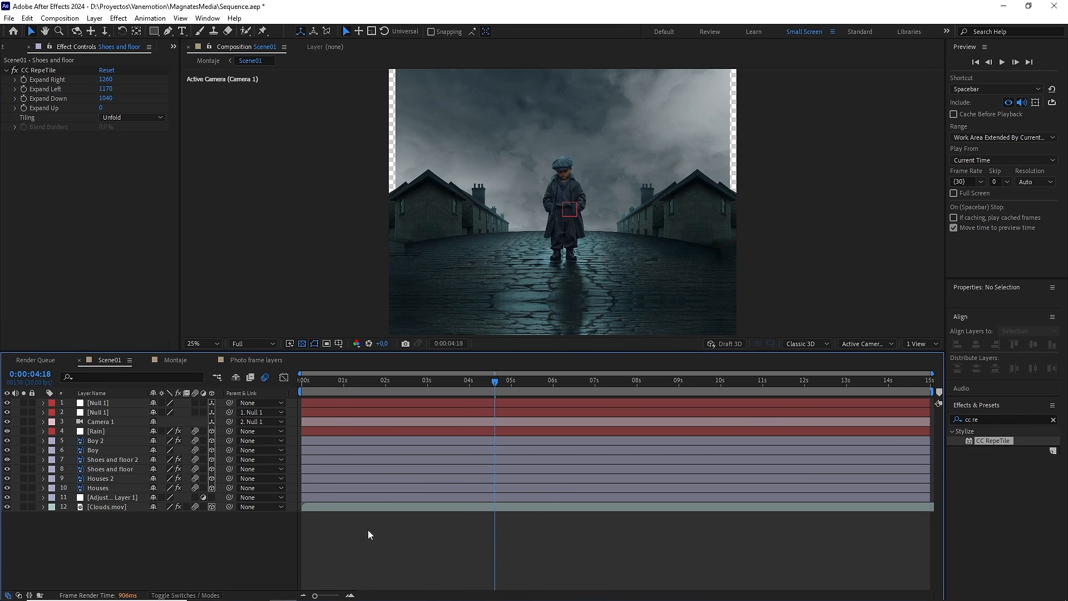
# Step: Return to the Montaje composition at 0:00:03:28 and set the viewer resolution to Quarter
pyautogui.click(175, 362)
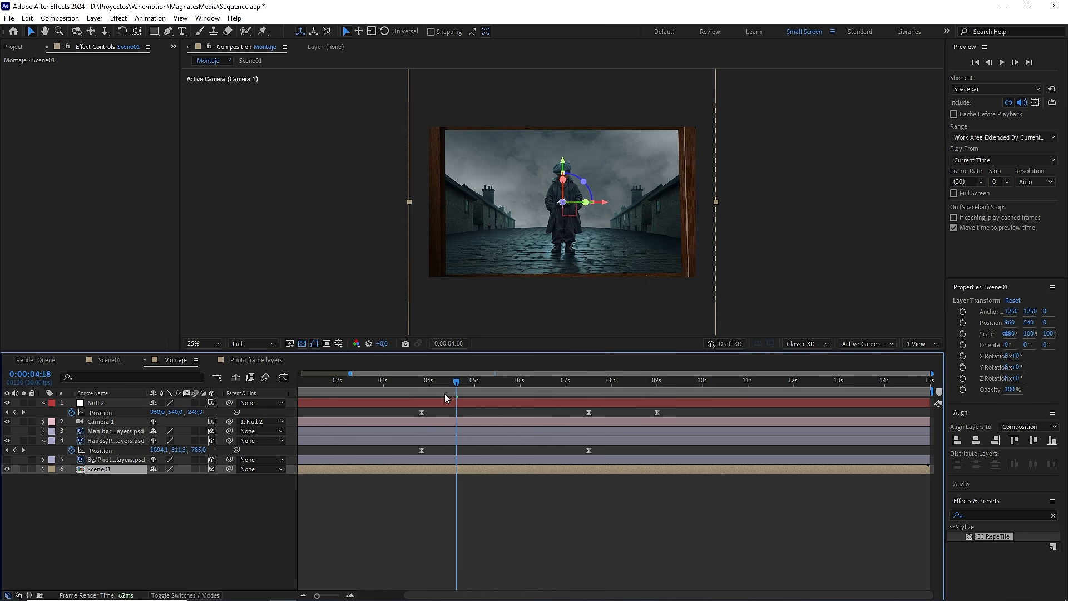
pyautogui.click(427, 384)
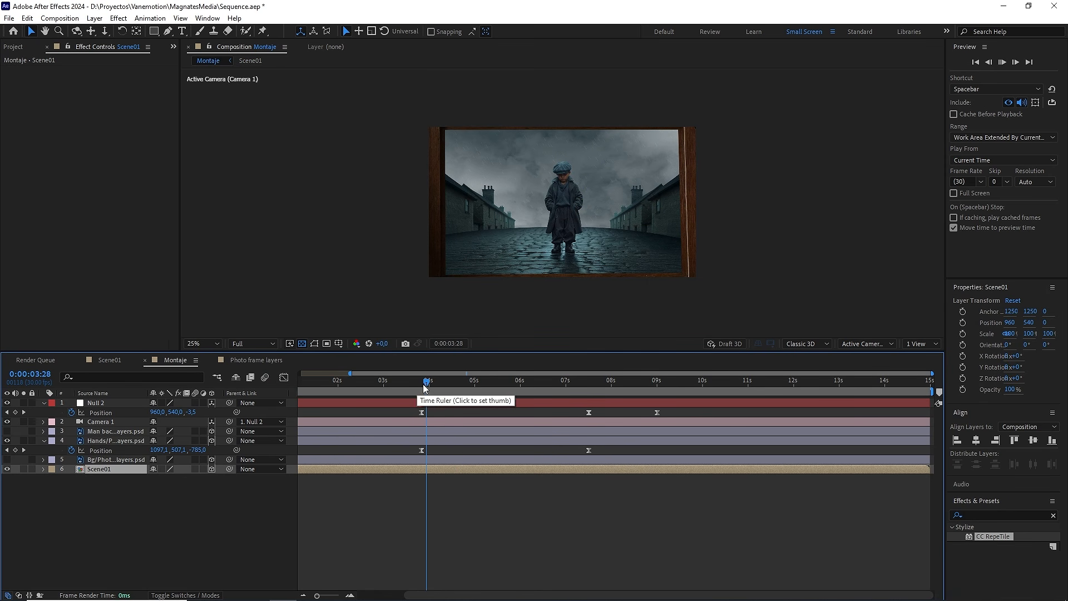
pyautogui.click(266, 343)
pyautogui.click(263, 405)
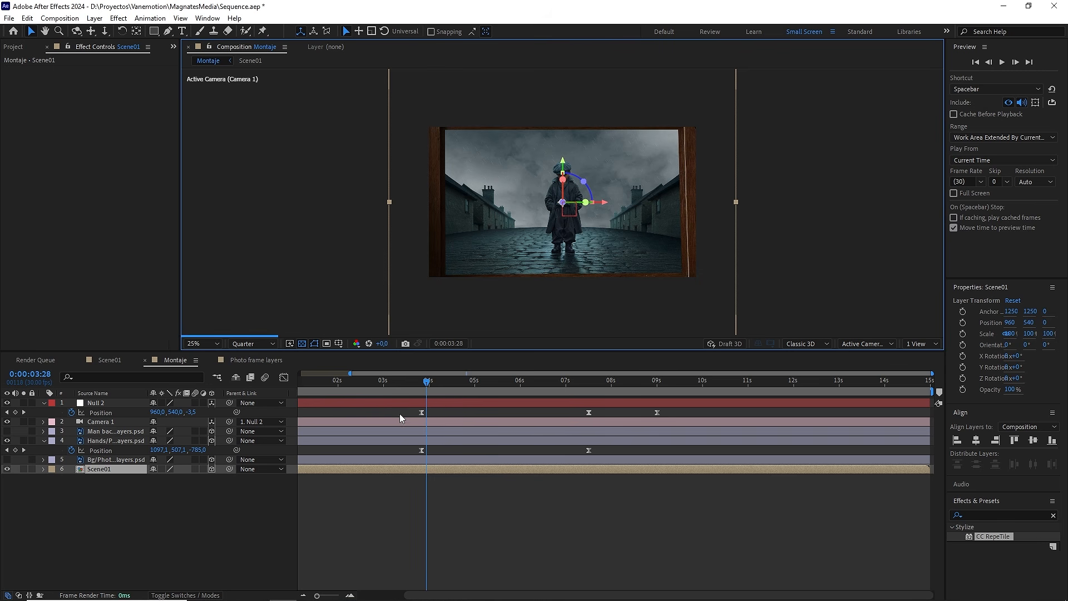
# Step: Preview the camera pull-back from 0:00:03:28 with the enlarged Scene01 behind the photo frame
pyautogui.press('space')
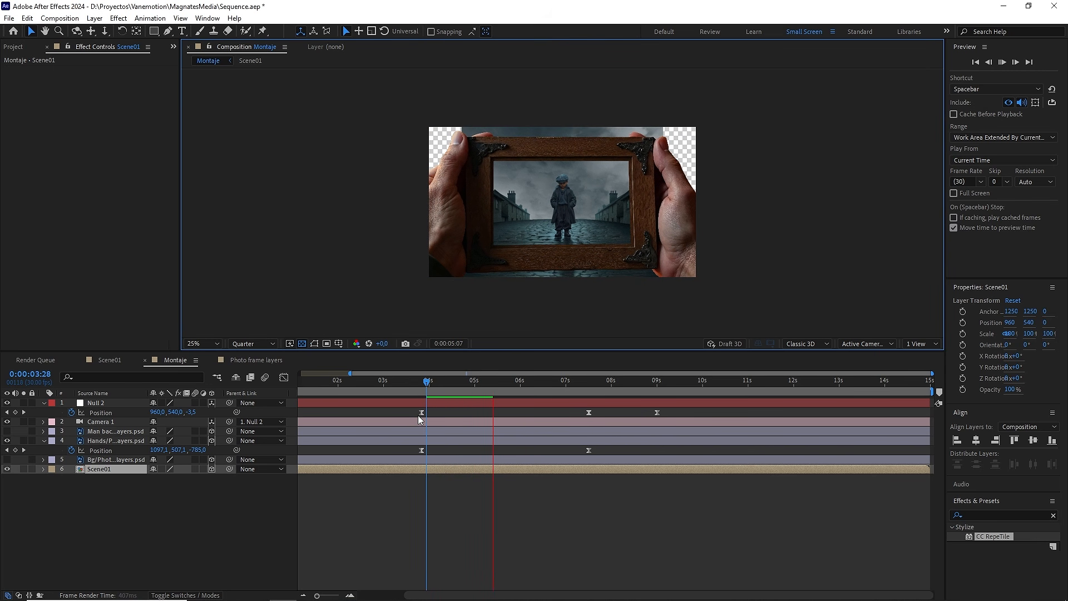
pyautogui.click(428, 383)
pyautogui.press('space')
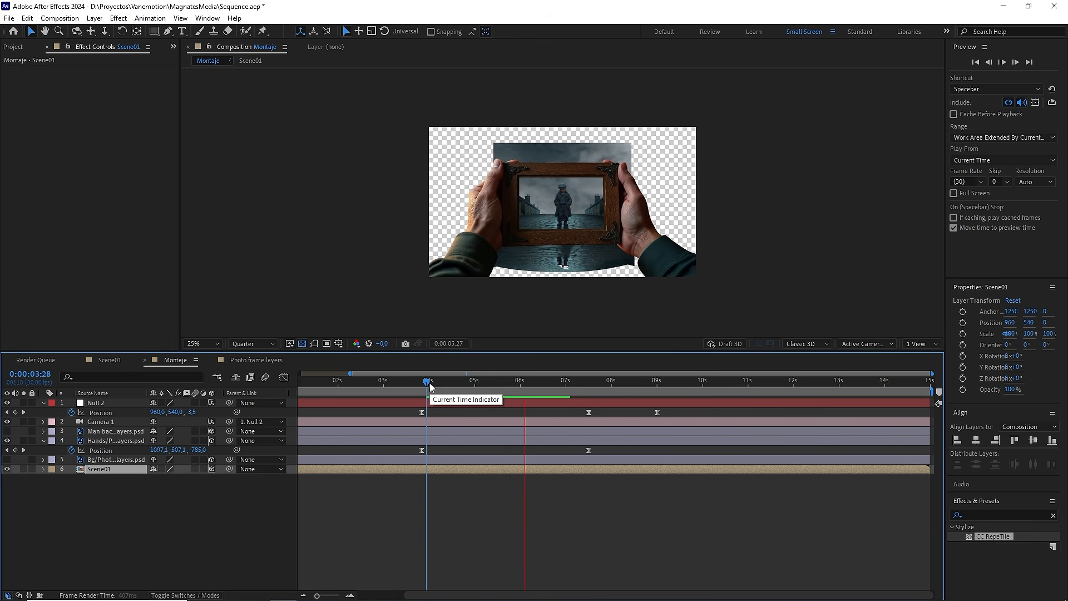
pyautogui.press('space')
# Step: At 0:00:07:15, draw a closed four-point red shape with the Pen tool roughly over the photo frame's opening
pyautogui.scroll(2, 578, 271)
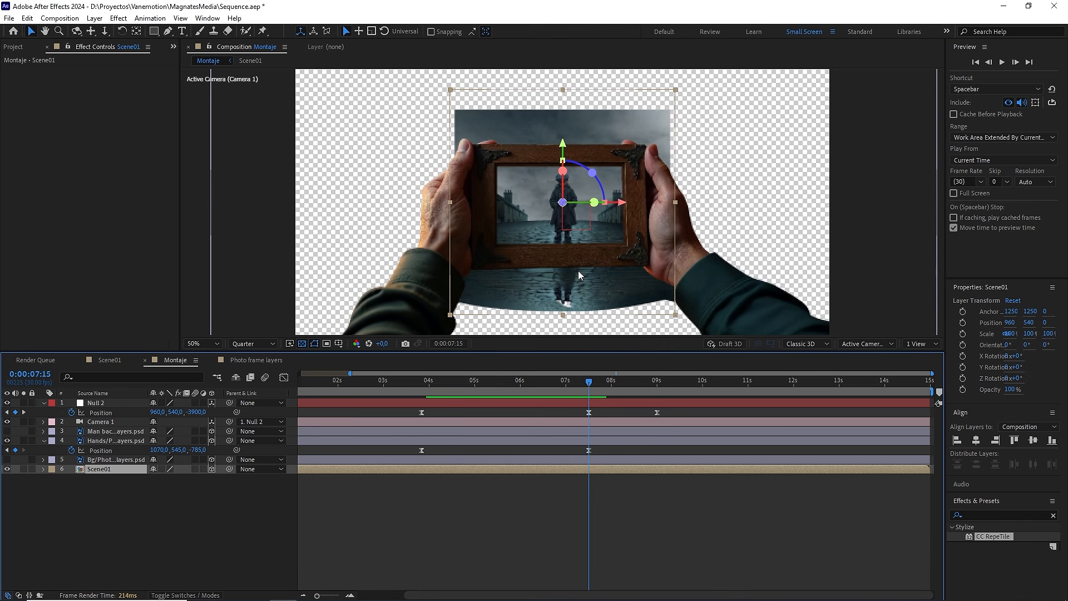
pyautogui.click(176, 494)
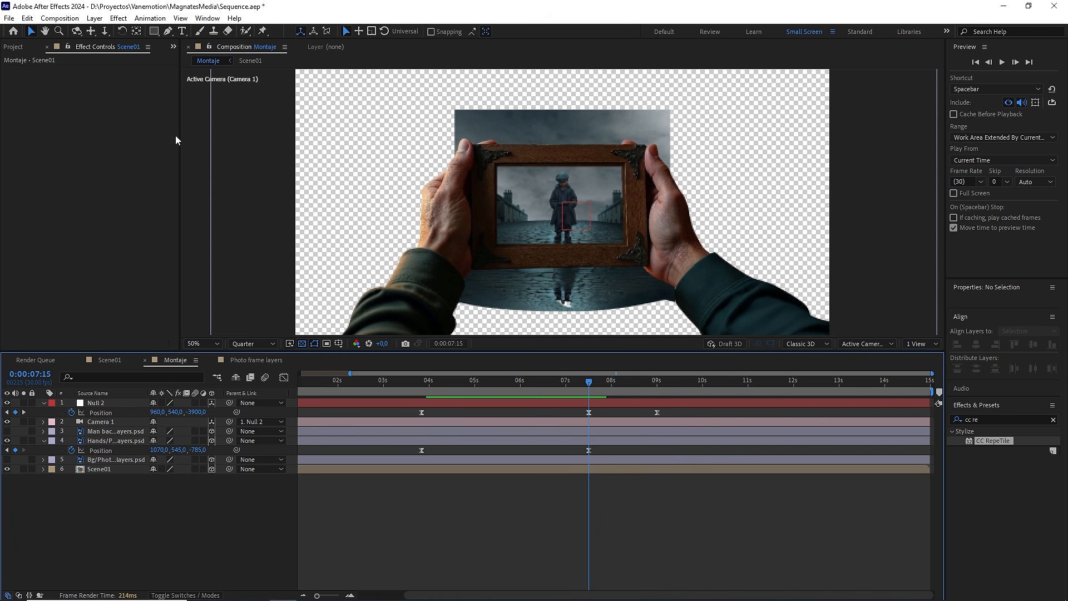
pyautogui.click(168, 31)
pyautogui.click(487, 158)
pyautogui.click(604, 159)
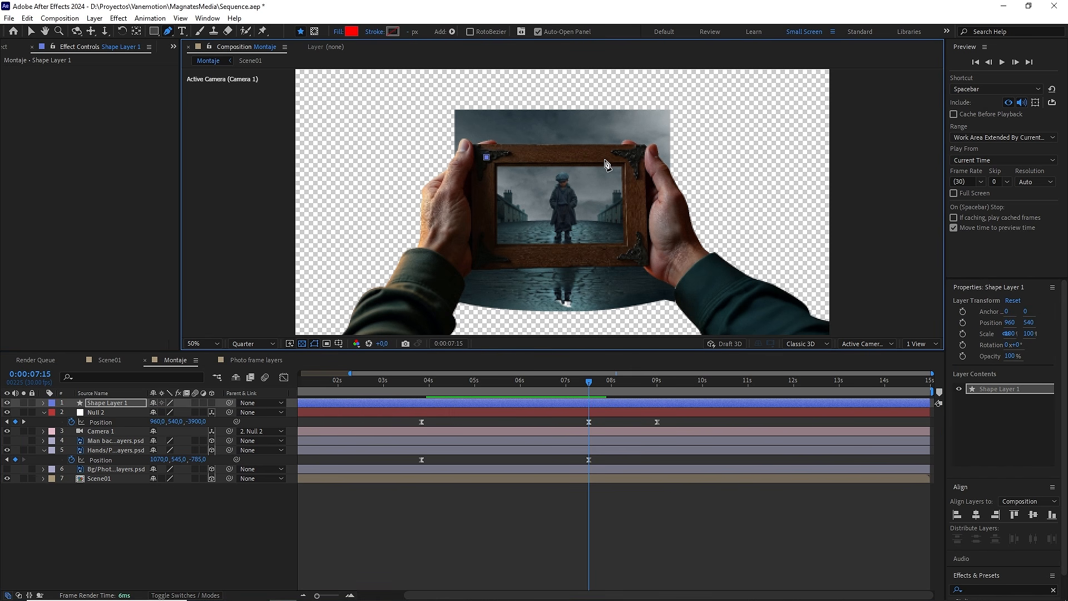
pyautogui.click(510, 246)
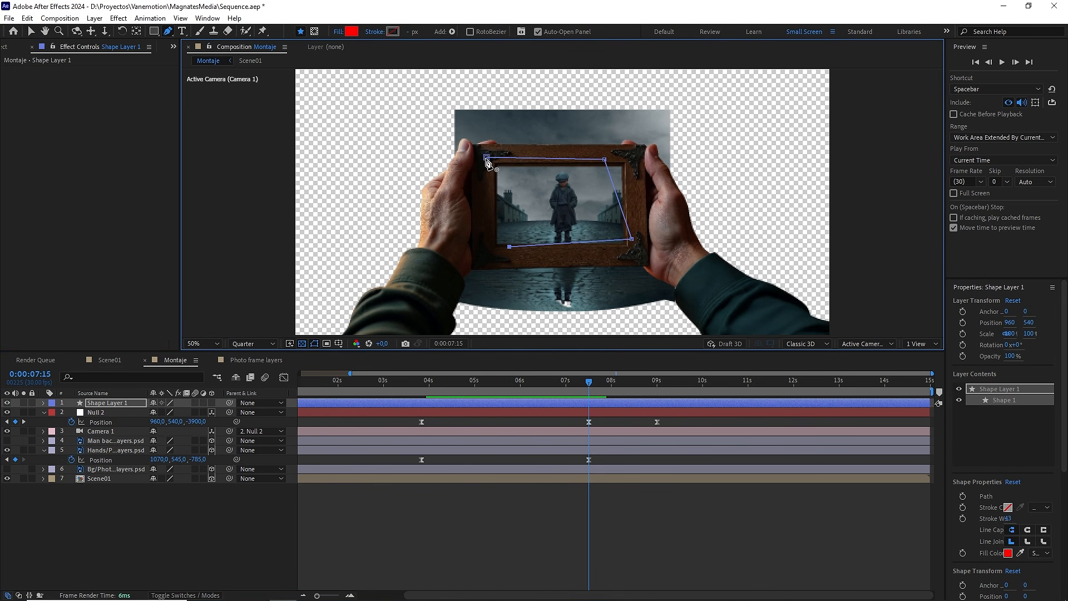
pyautogui.click(487, 158)
# Step: Rename the new shape layer "matte scene 01" and make it a 3D layer
pyautogui.click(134, 403)
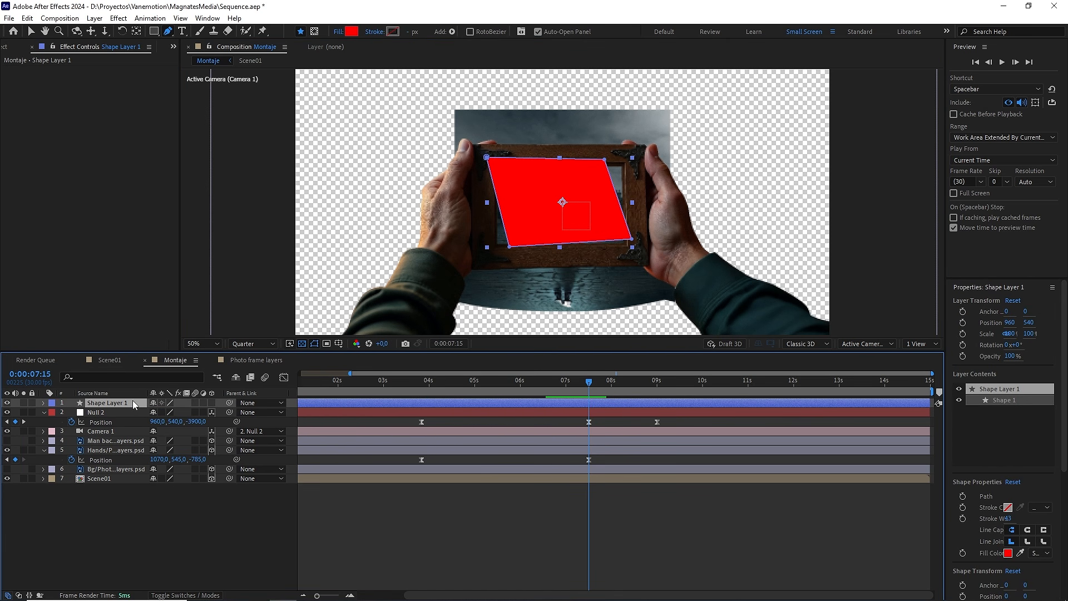
pyautogui.press('Return')
pyautogui.write('matte scene 01')
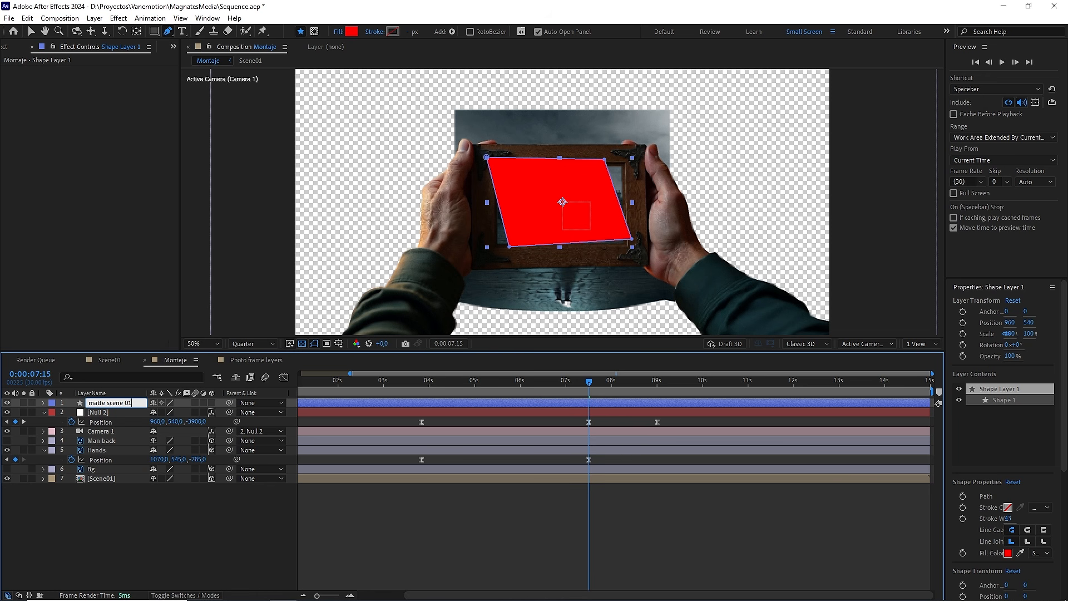
pyautogui.click(212, 404)
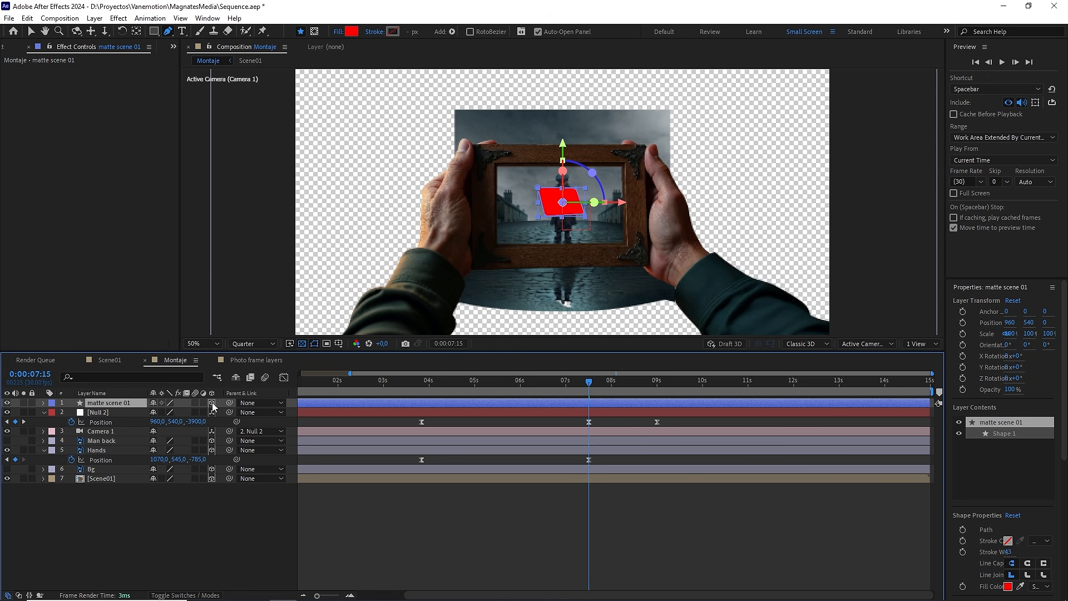
# Step: Switch the viewer to two views and parent the matte scene 01 layer to Hands, aligned to that layer's position
pyautogui.click(922, 344)
pyautogui.click(935, 367)
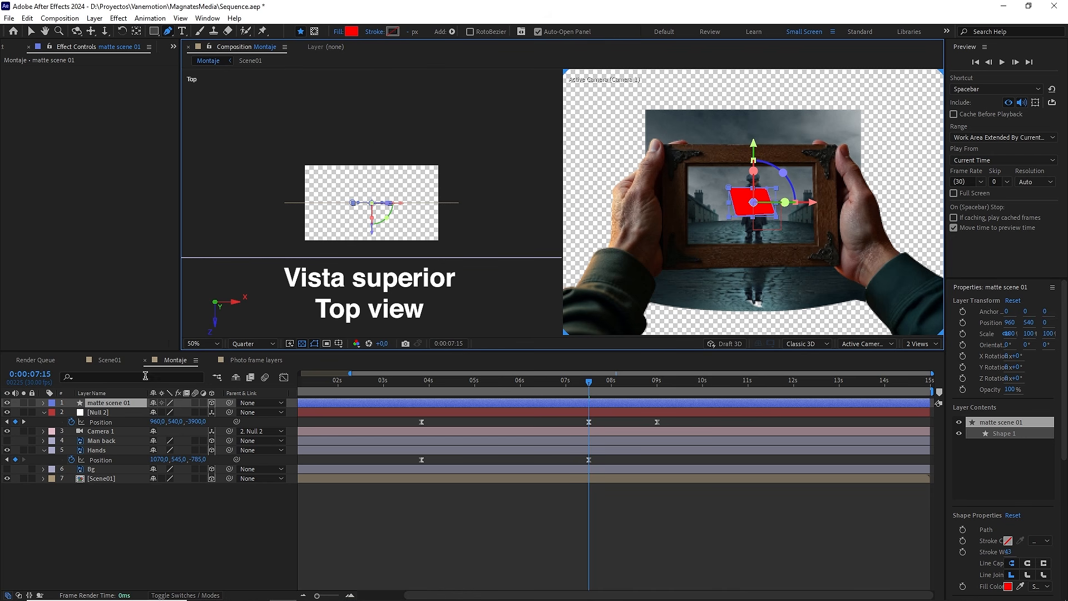
pyautogui.click(107, 449)
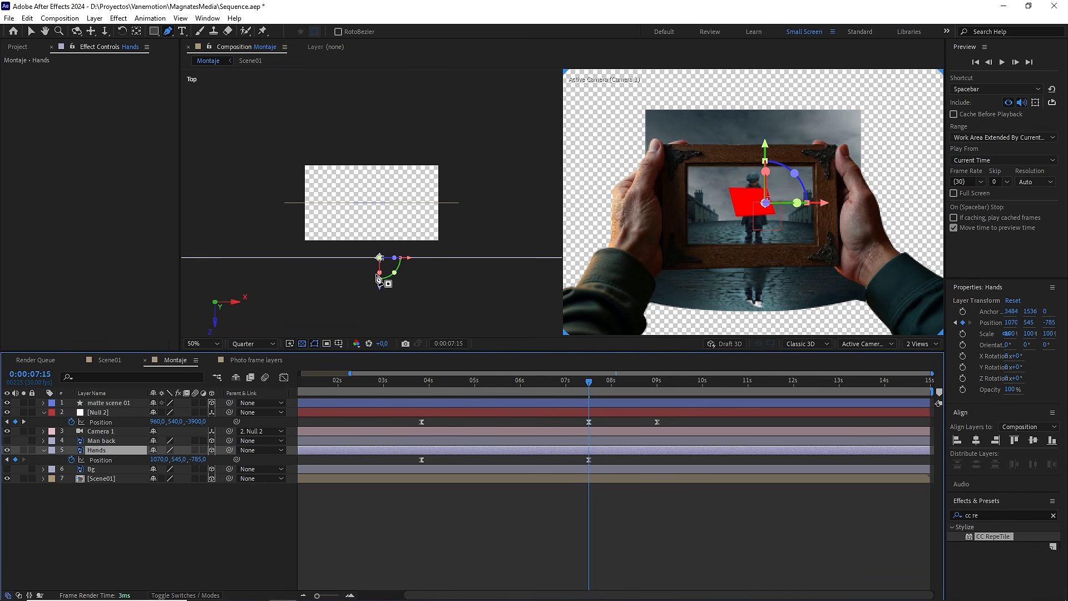
pyautogui.click(115, 402)
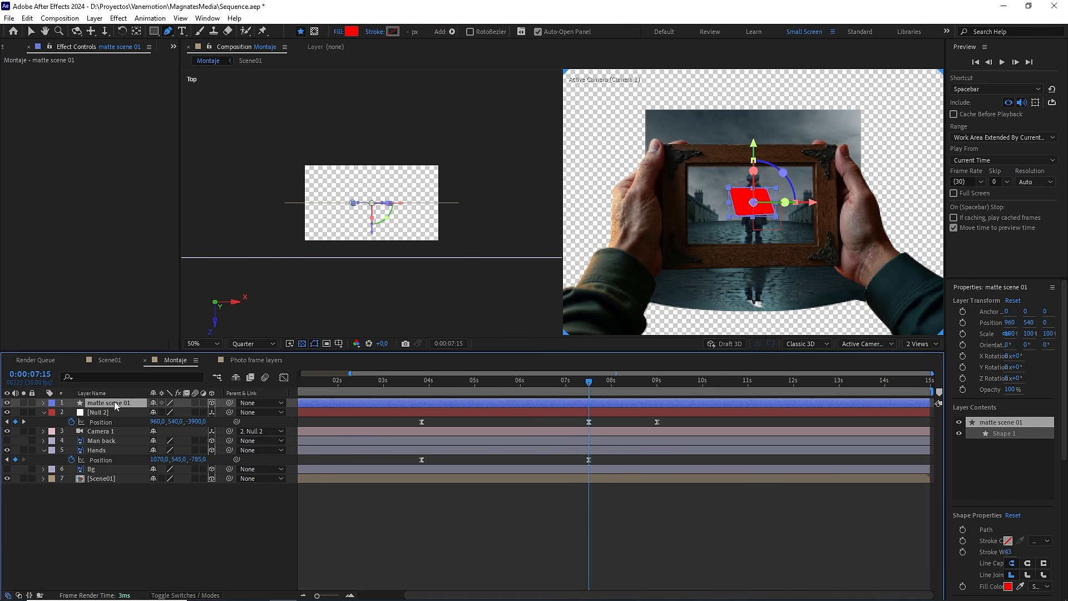
pyautogui.moveTo(230, 405); pyautogui.dragTo(96, 453)
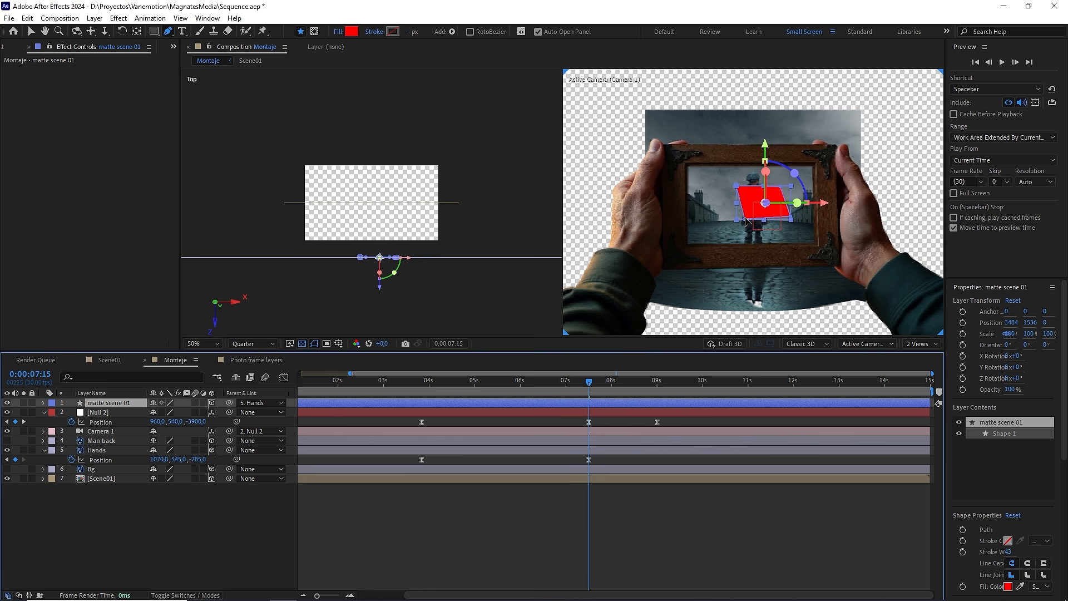
# Step: Move the four corner points of the matte scene 01 shape onto the photo frame's border so it covers the opening
pyautogui.moveTo(745, 219); pyautogui.dragTo(674, 257)
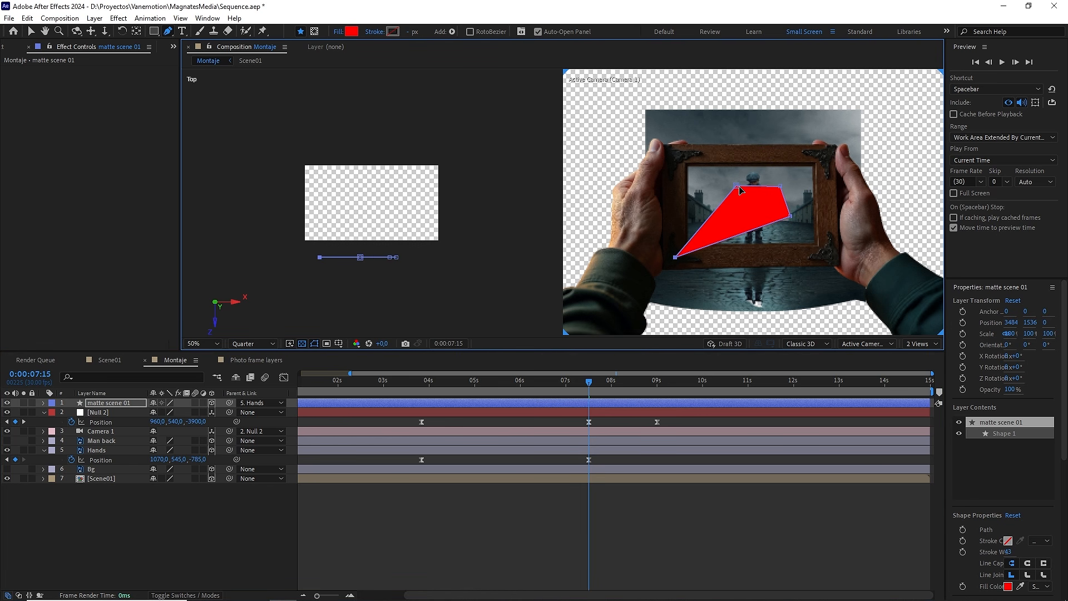
pyautogui.moveTo(738, 186); pyautogui.dragTo(676, 155)
pyautogui.moveTo(781, 187); pyautogui.dragTo(825, 155)
pyautogui.moveTo(791, 217); pyautogui.dragTo(833, 255)
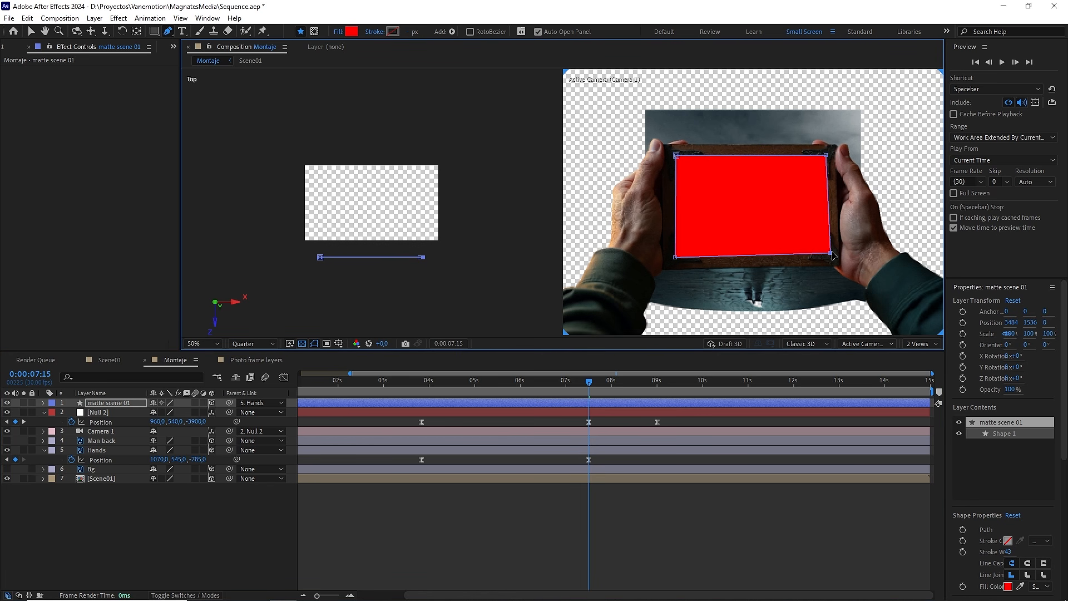
# Step: Set matte scene 01 as the track matte for the Scene01 layer and return the viewer to one view
pyautogui.click(120, 476)
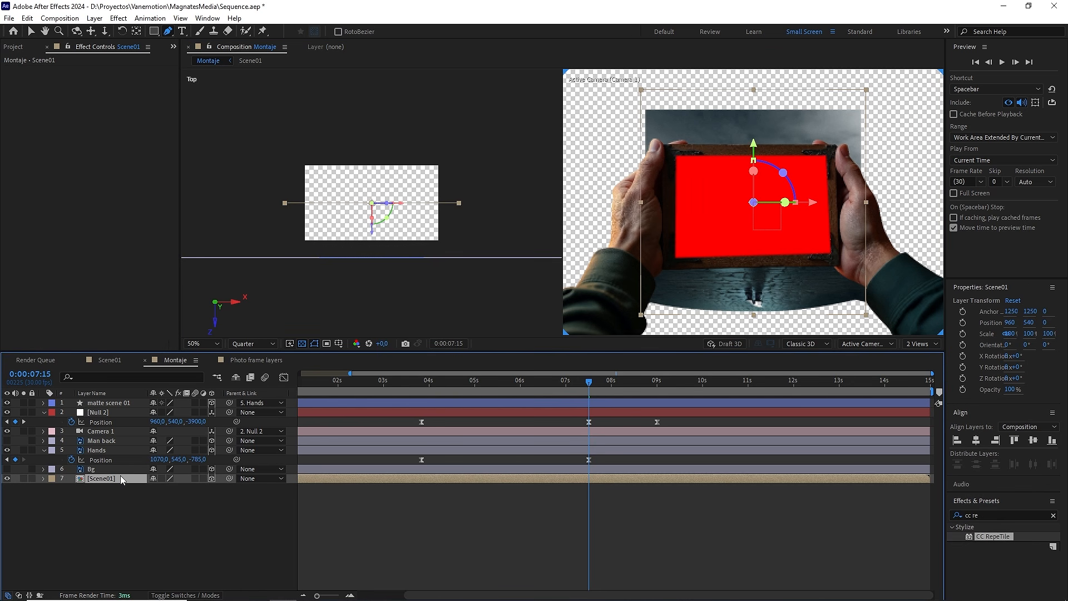
pyautogui.press('F4')
pyautogui.moveTo(204, 479); pyautogui.dragTo(99, 440)
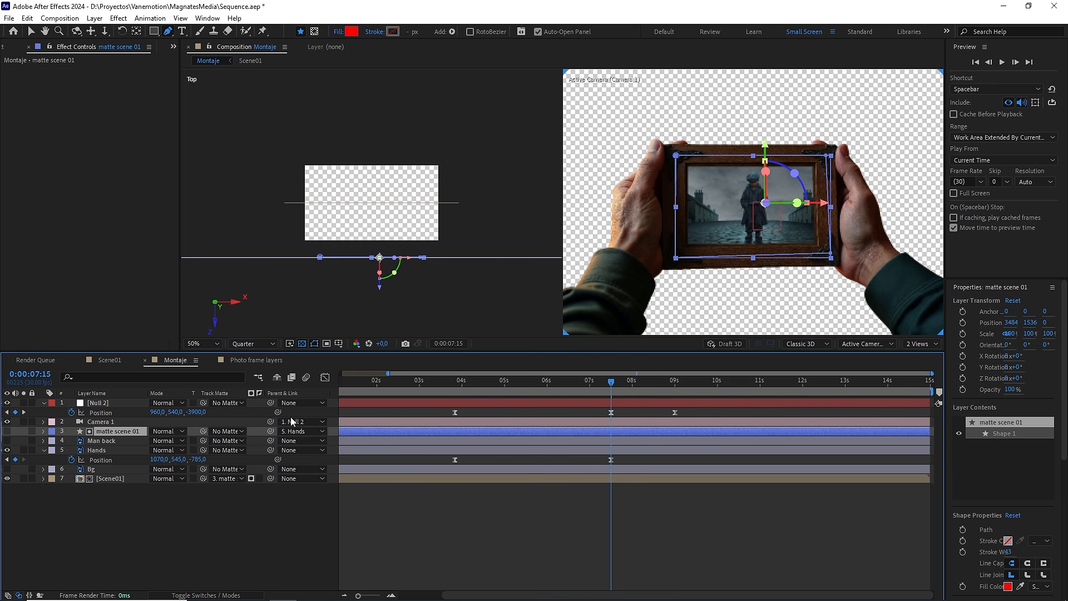
pyautogui.click(917, 343)
pyautogui.click(923, 353)
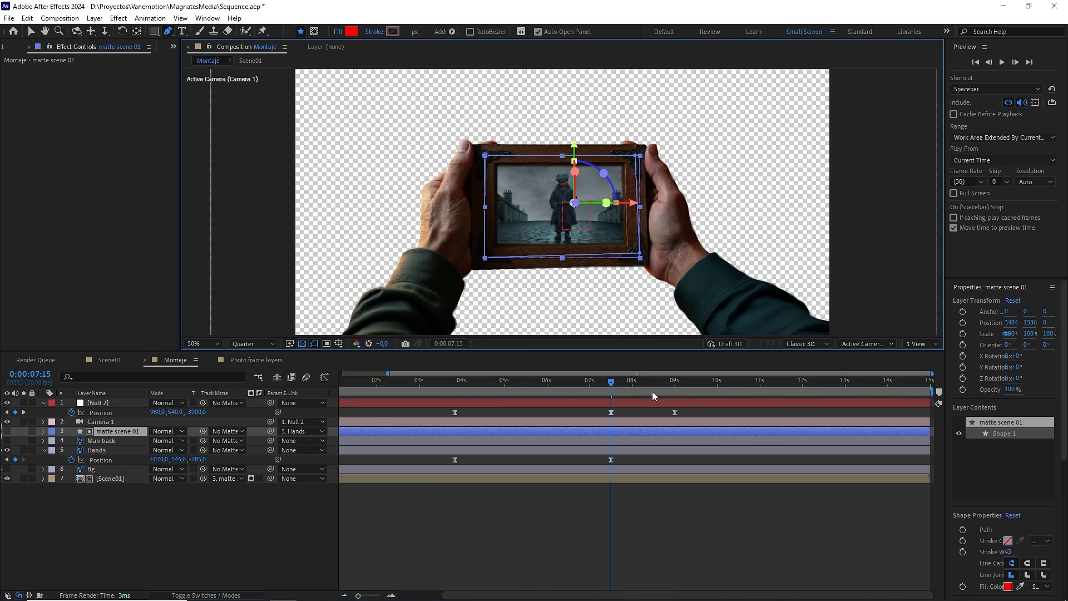
# Step: Preview the matted camera pull-back from 0:00:03:24
pyautogui.moveTo(655, 392); pyautogui.dragTo(481, 389)
pyautogui.press('j')
pyautogui.click(517, 496)
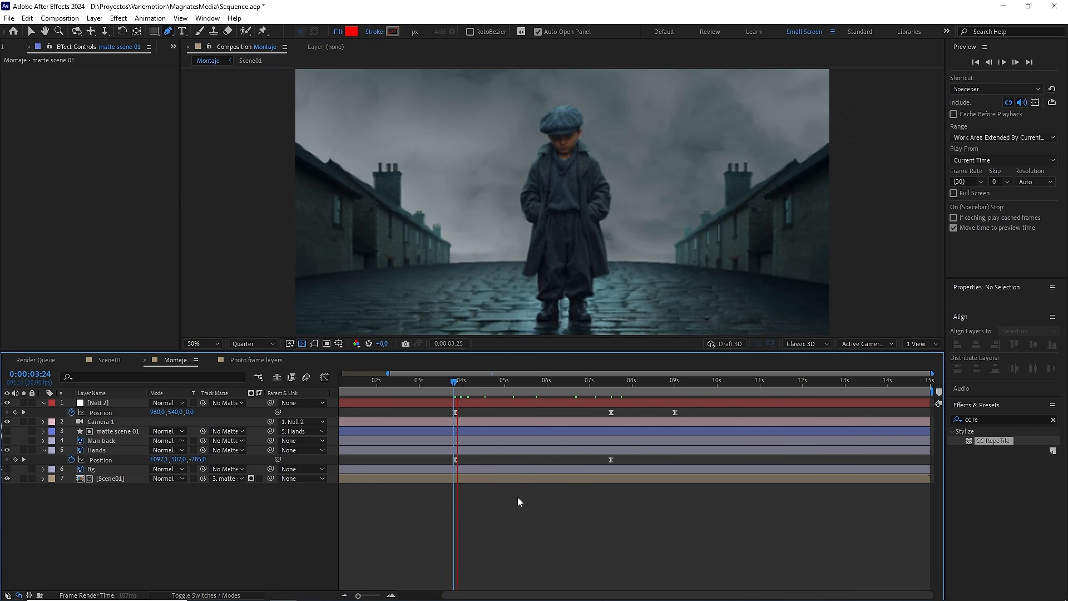
pyautogui.press('space')
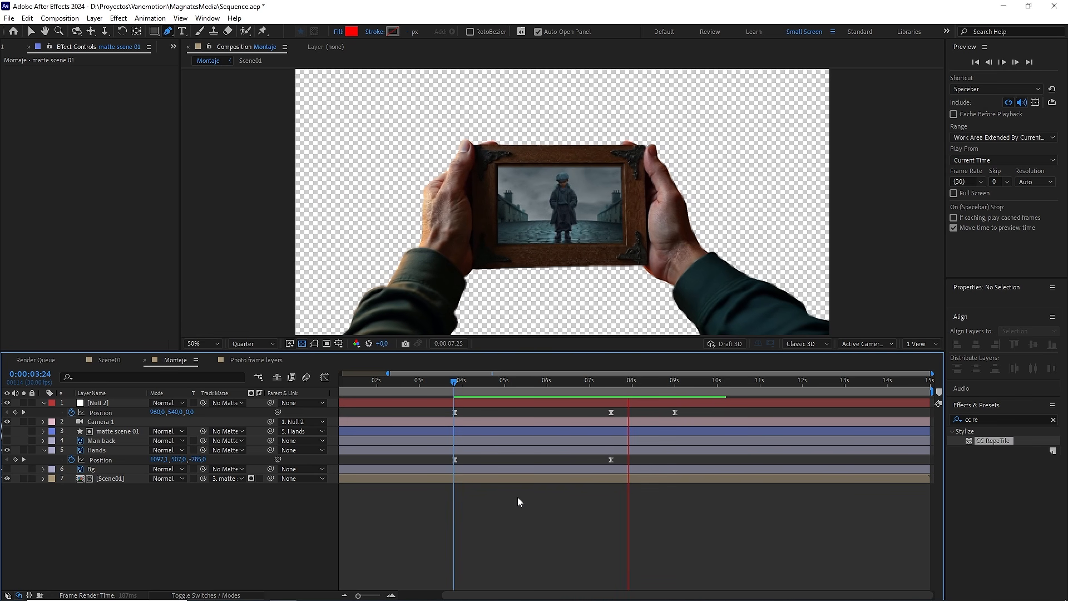
# Step: At 0:00:09:00, make the Man back layer visible
pyautogui.click(672, 385)
pyautogui.press(',')
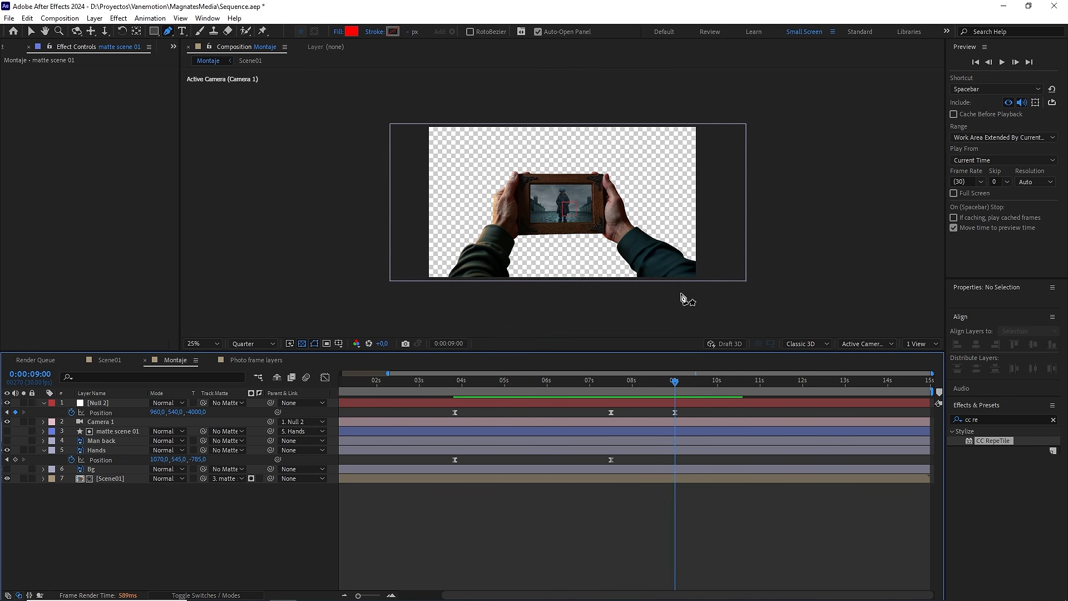
pyautogui.click(101, 441)
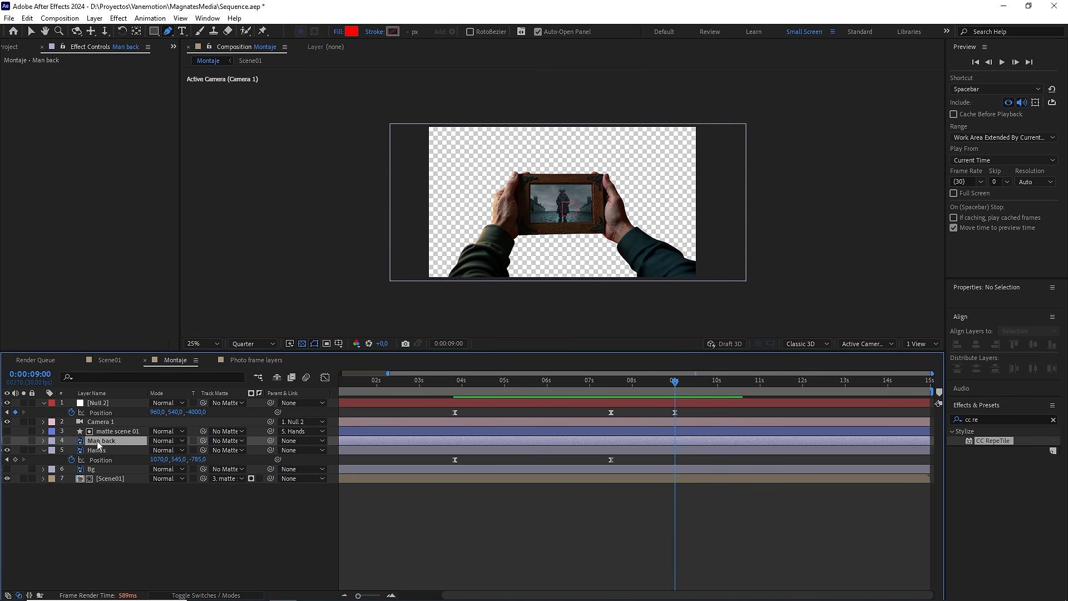
pyautogui.click(8, 441)
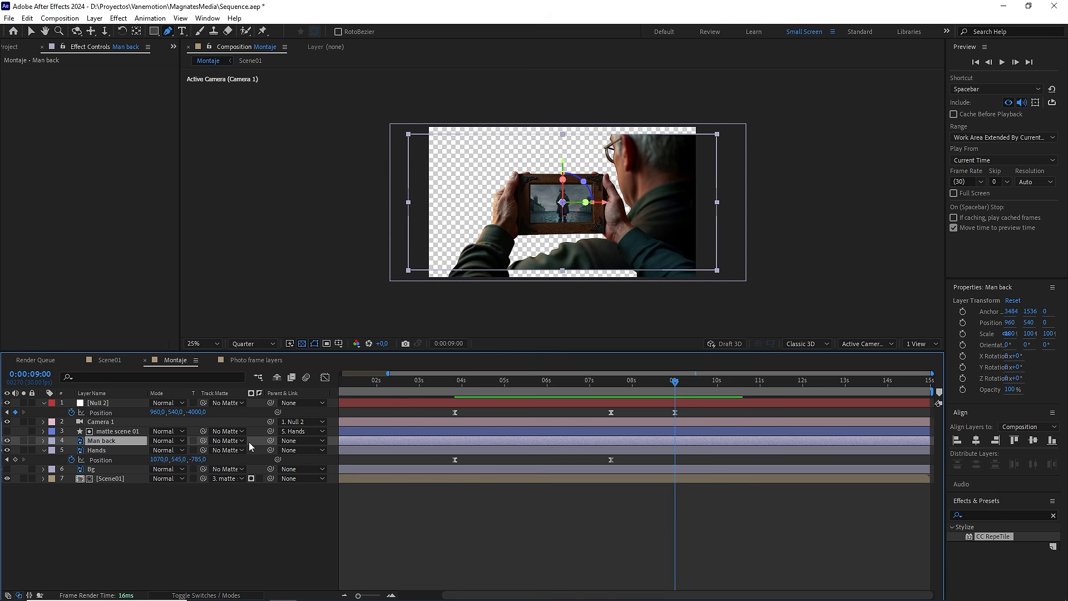
# Step: With two views shown, move the Man back layer toward the camera to a Z position of about -1744 at 0:00:06:04
pyautogui.click(921, 343)
pyautogui.click(935, 367)
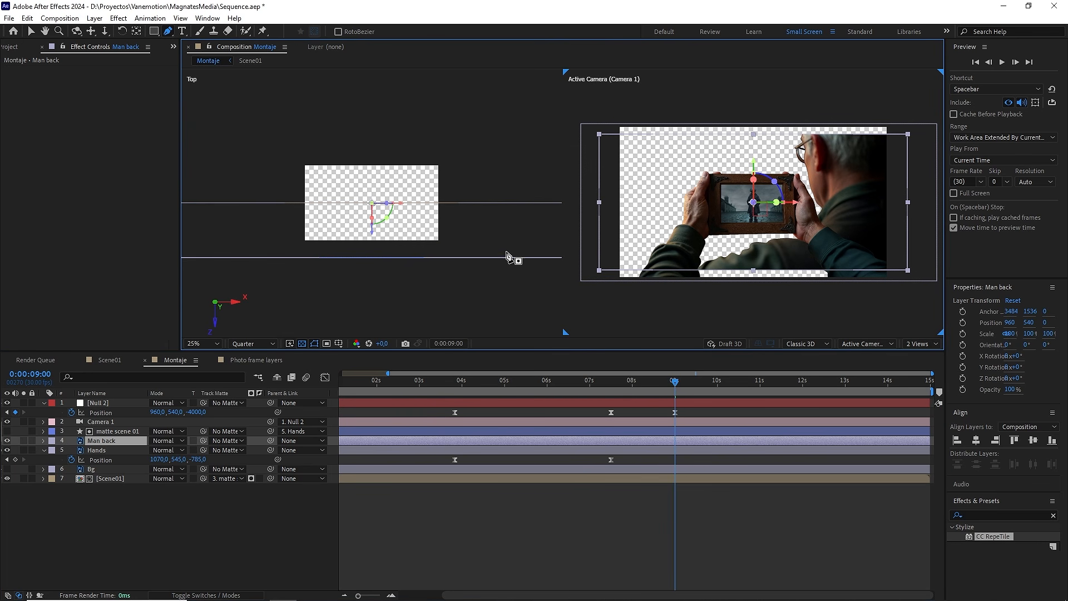
pyautogui.scroll(-3, 455, 246)
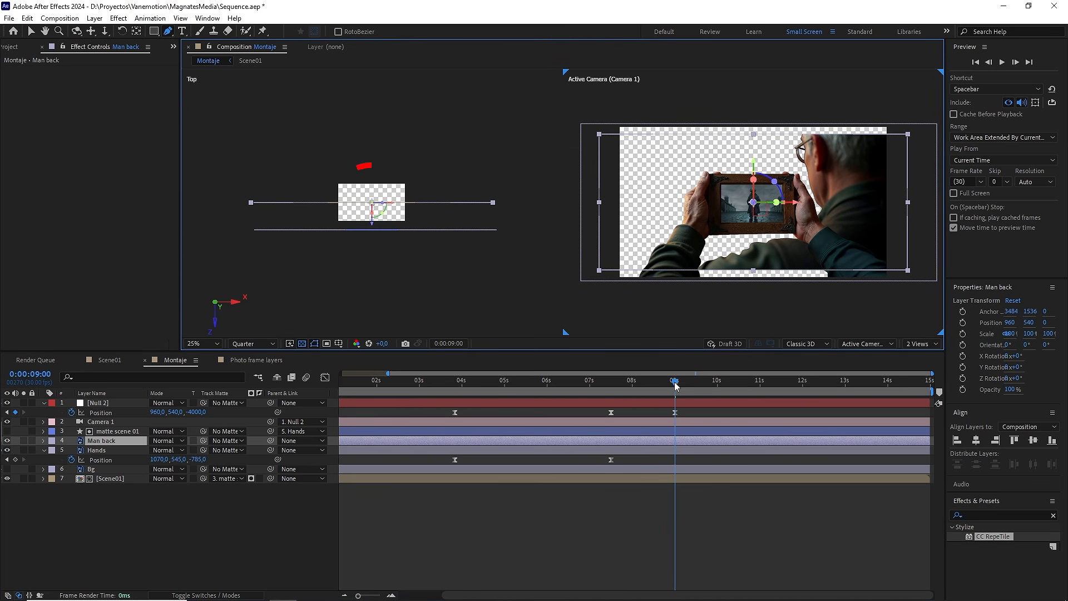
pyautogui.click(649, 382)
pyautogui.moveTo(608, 386); pyautogui.dragTo(554, 388)
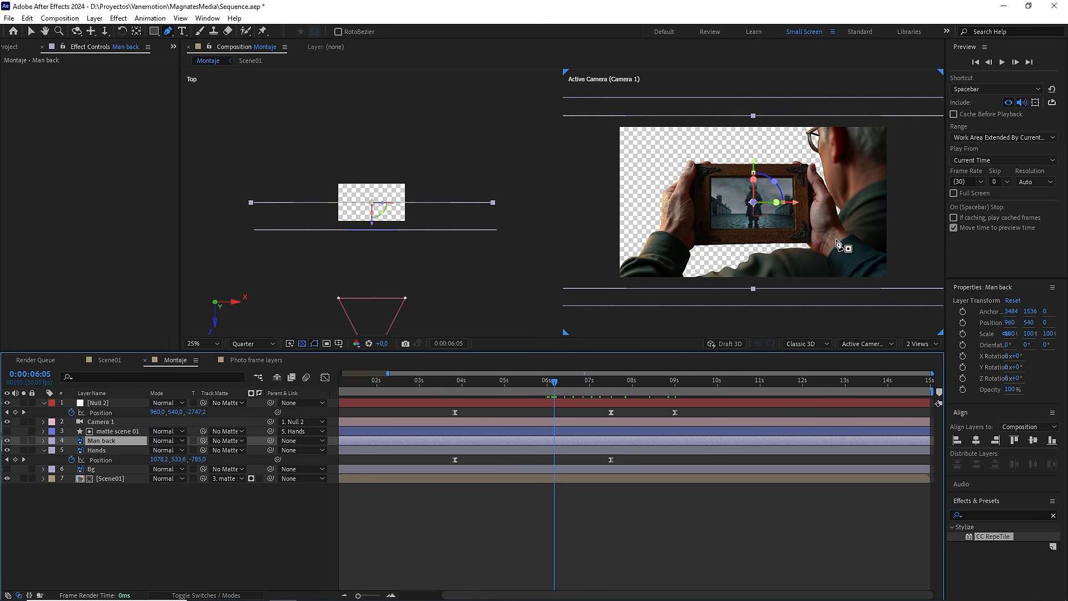
pyautogui.moveTo(564, 380)
pyautogui.mouseDown()
pyautogui.moveTo(544, 381)
pyautogui.moveTo(552, 381)
pyautogui.mouseUp()
pyautogui.press('v')
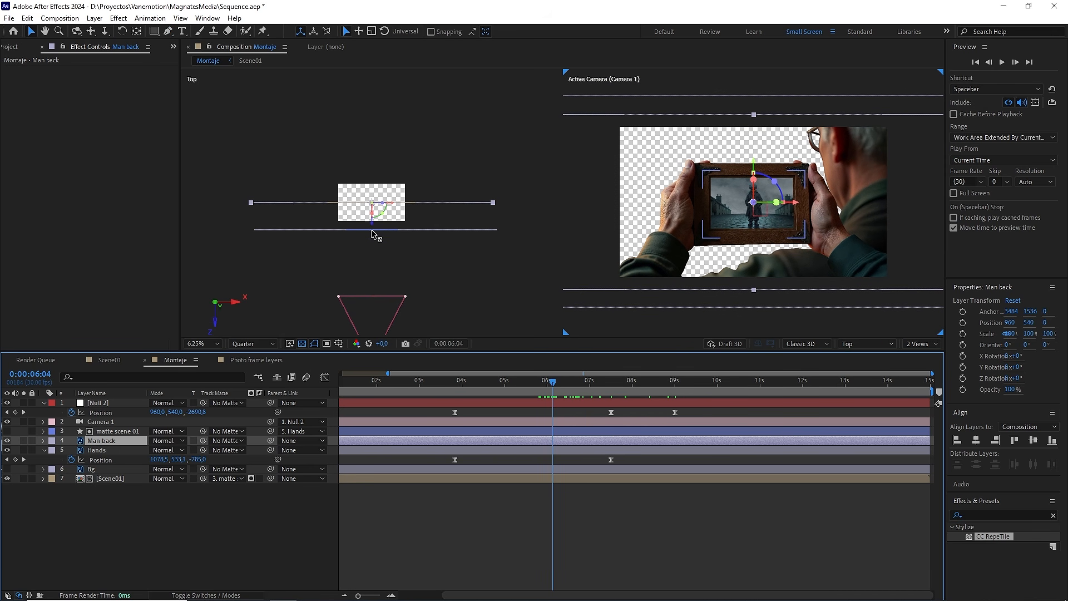
pyautogui.moveTo(372, 234); pyautogui.dragTo(372, 290)
pyautogui.press('p')
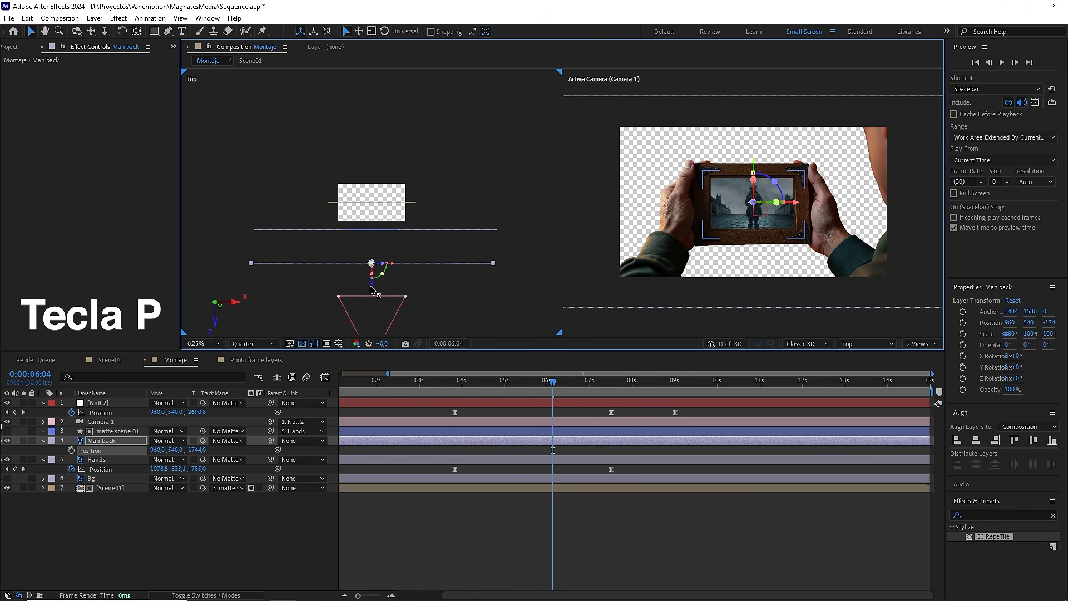
# Step: Set the Man back layer's Z position to -2700
pyautogui.scroll(-2, 577, 279)
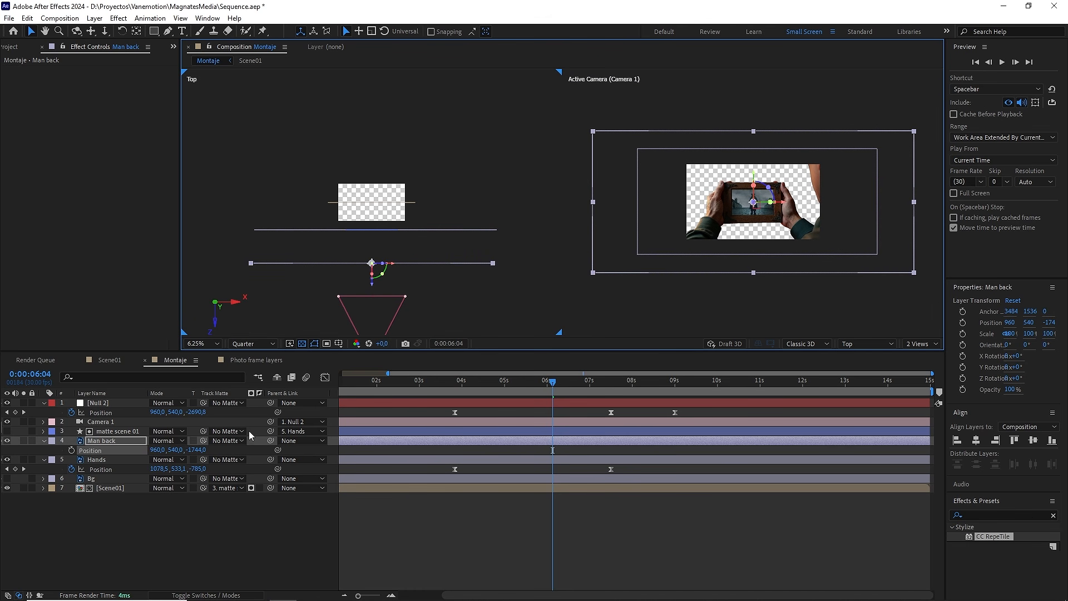
pyautogui.click(199, 450)
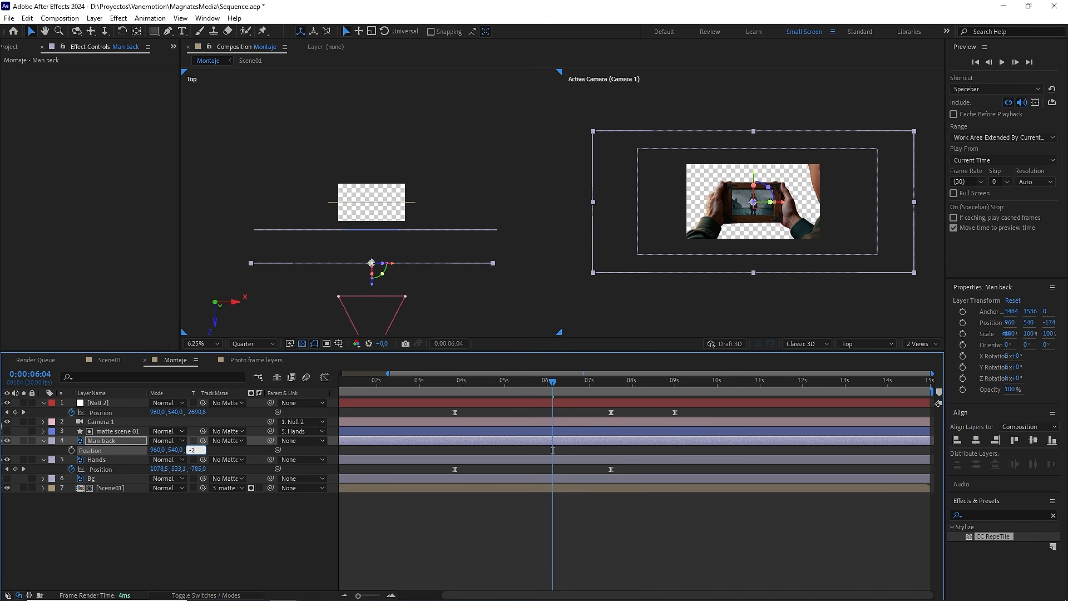
pyautogui.write('-2700')
pyautogui.click(214, 509)
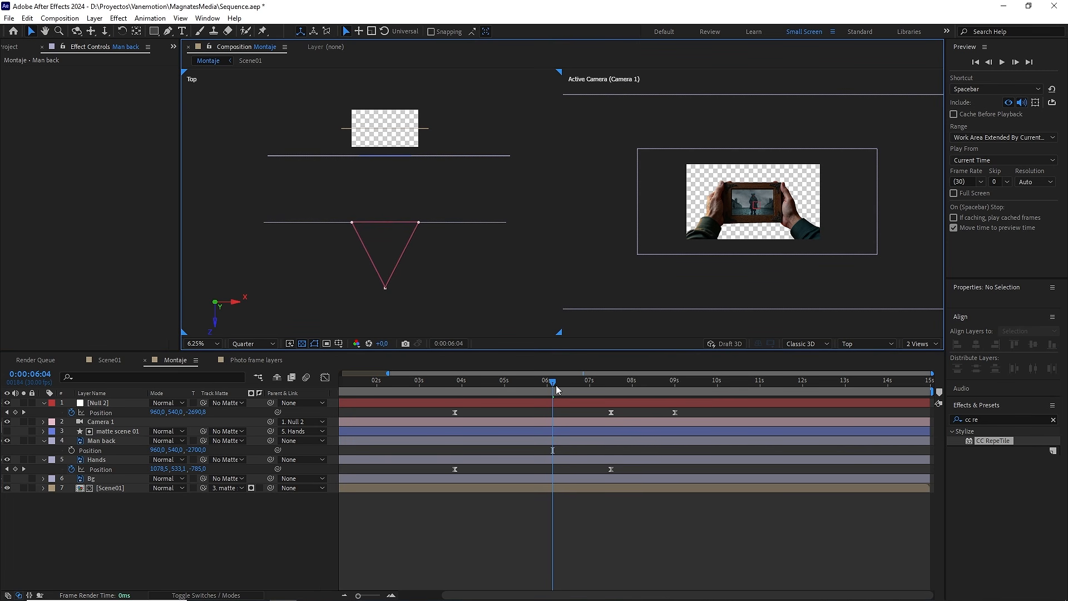
# Step: Check the camera passing the Man back layer, and set that layer's X position to 1055 at 0:00:06:16
pyautogui.moveTo(556, 389)
pyautogui.mouseDown()
pyautogui.moveTo(532, 389)
pyautogui.moveTo(547, 389)
pyautogui.mouseUp()
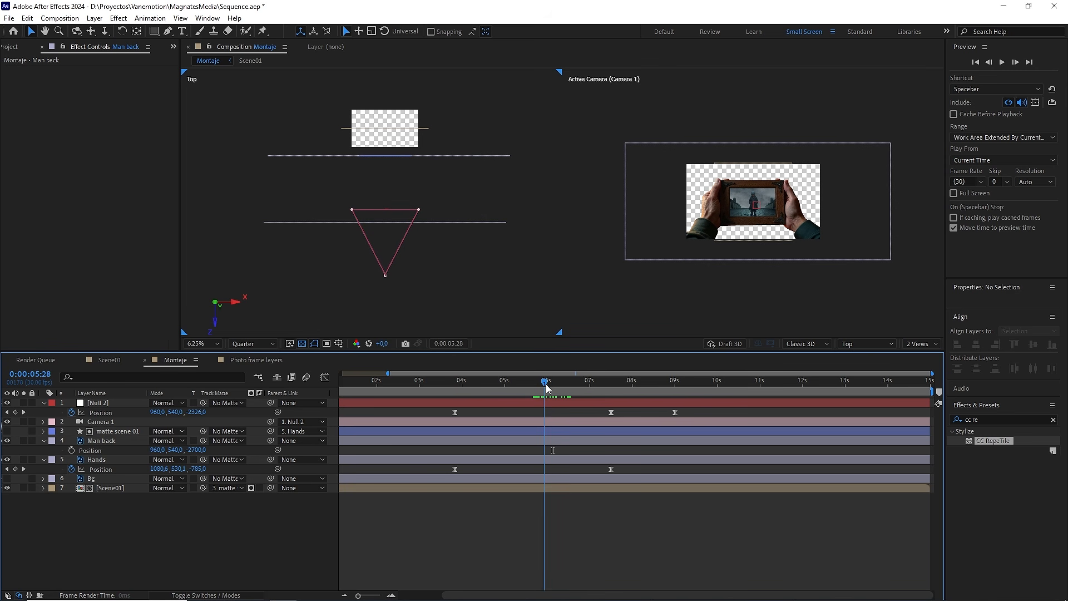
pyautogui.click(108, 441)
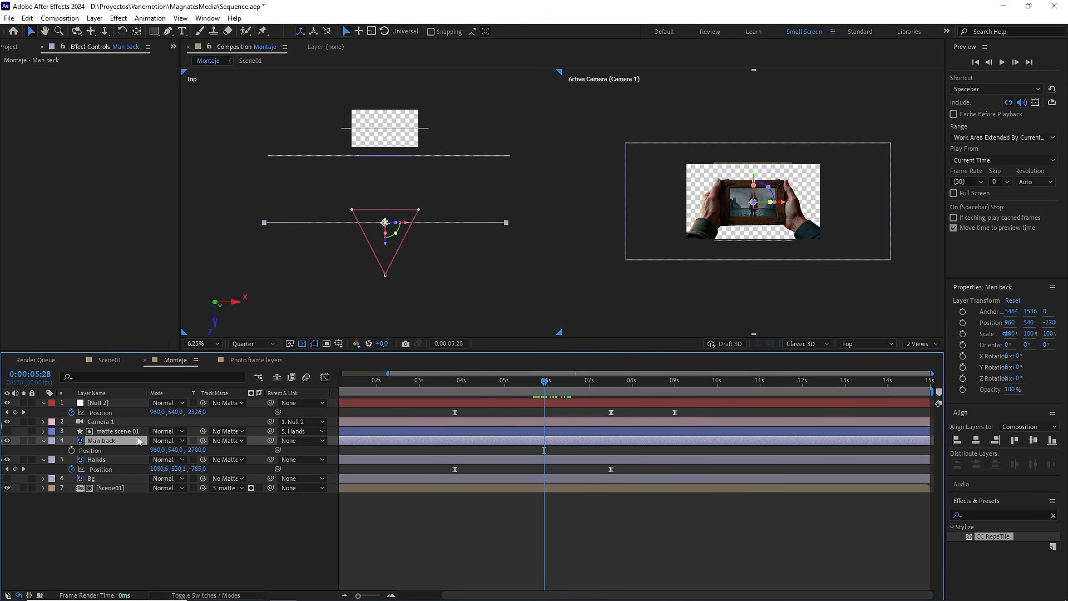
pyautogui.moveTo(545, 393); pyautogui.dragTo(568, 393)
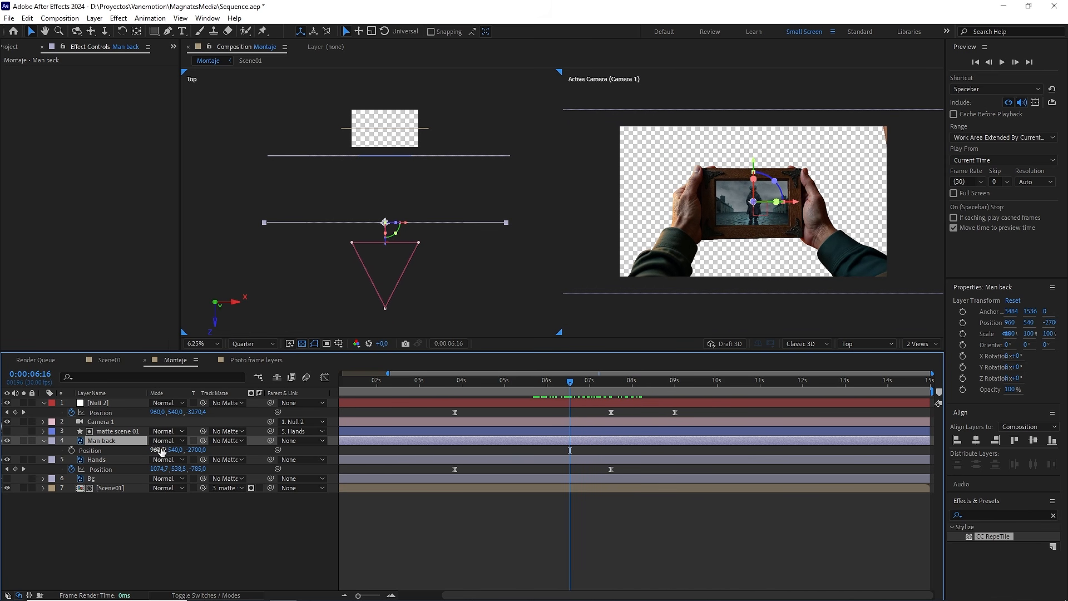
pyautogui.write('1055')
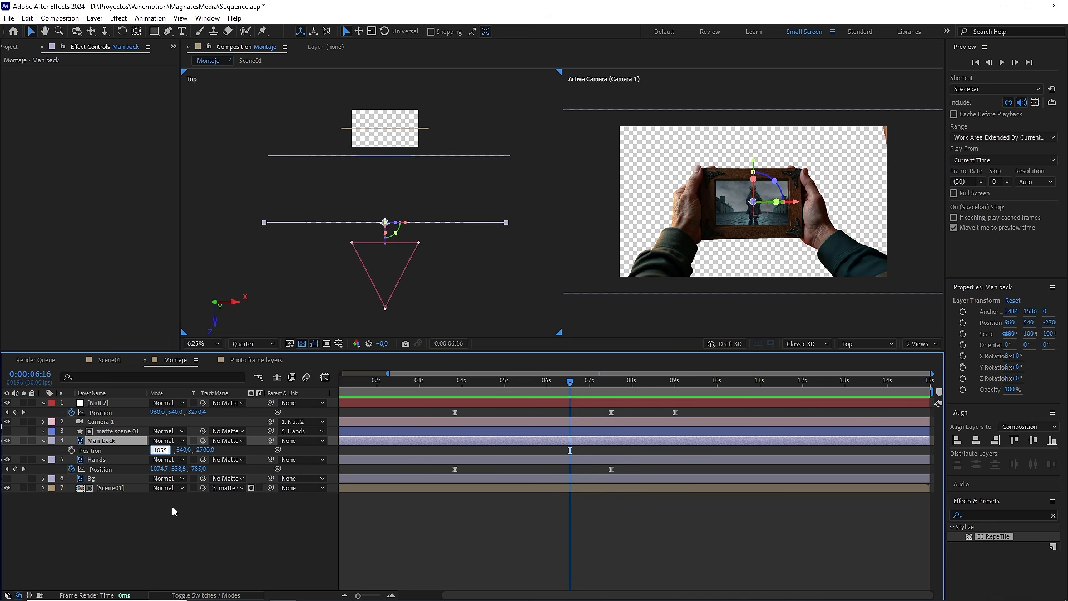
pyautogui.click(172, 507)
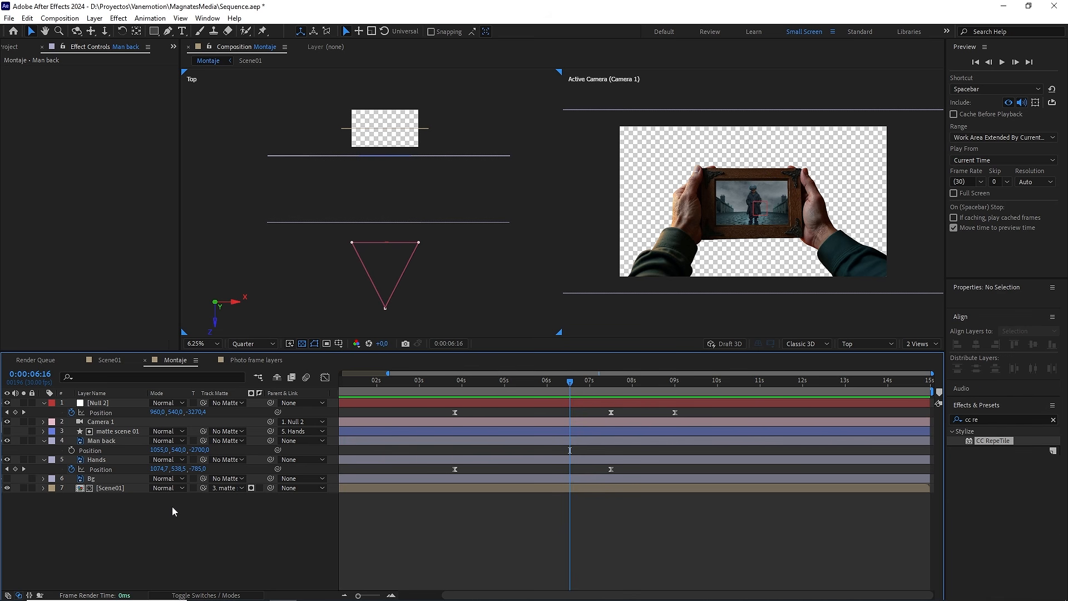
# Step: Scale the Man back layer to 60%
pyautogui.click(101, 441)
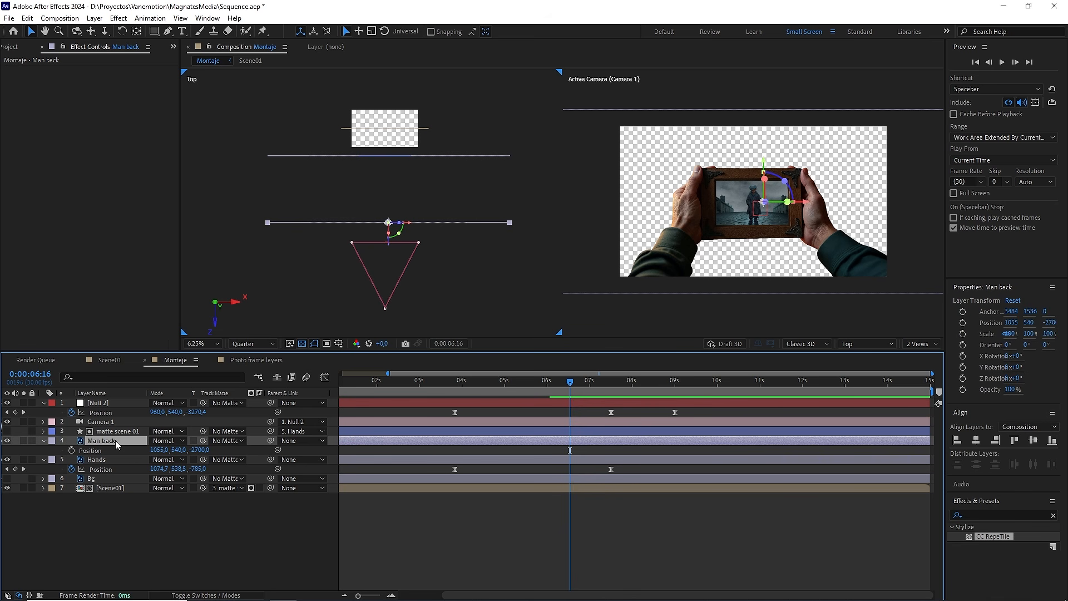
pyautogui.press('s')
pyautogui.moveTo(199, 451); pyautogui.dragTo(173, 450)
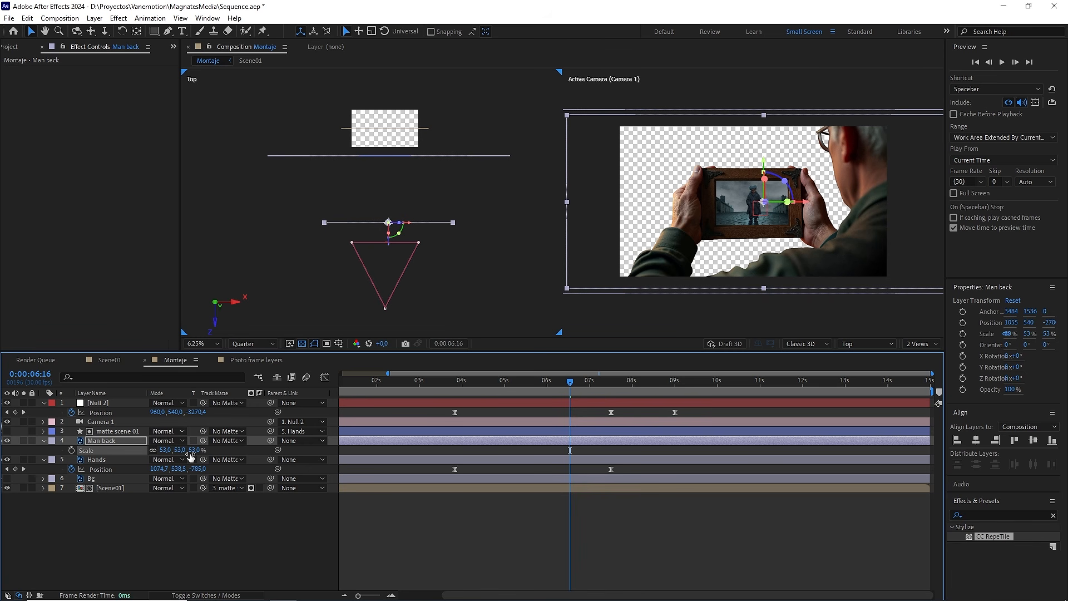
pyautogui.click(192, 450)
pyautogui.click(203, 509)
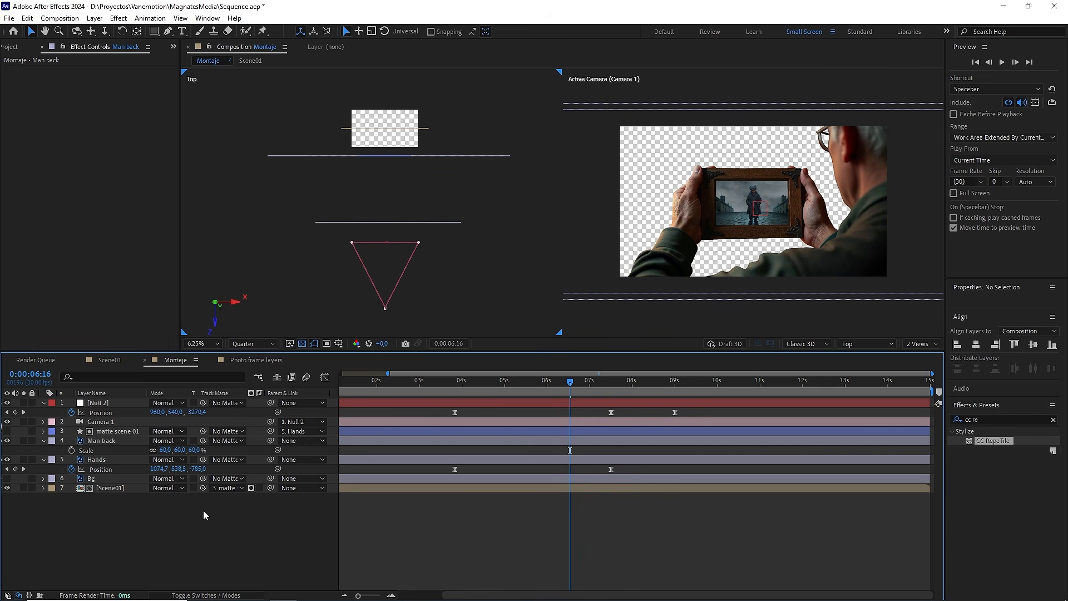
# Step: Return the viewer to one view and preview the pull-back past the man from 0:00:04:15
pyautogui.moveTo(583, 383); pyautogui.dragTo(483, 392)
pyautogui.click(919, 344)
pyautogui.click(917, 355)
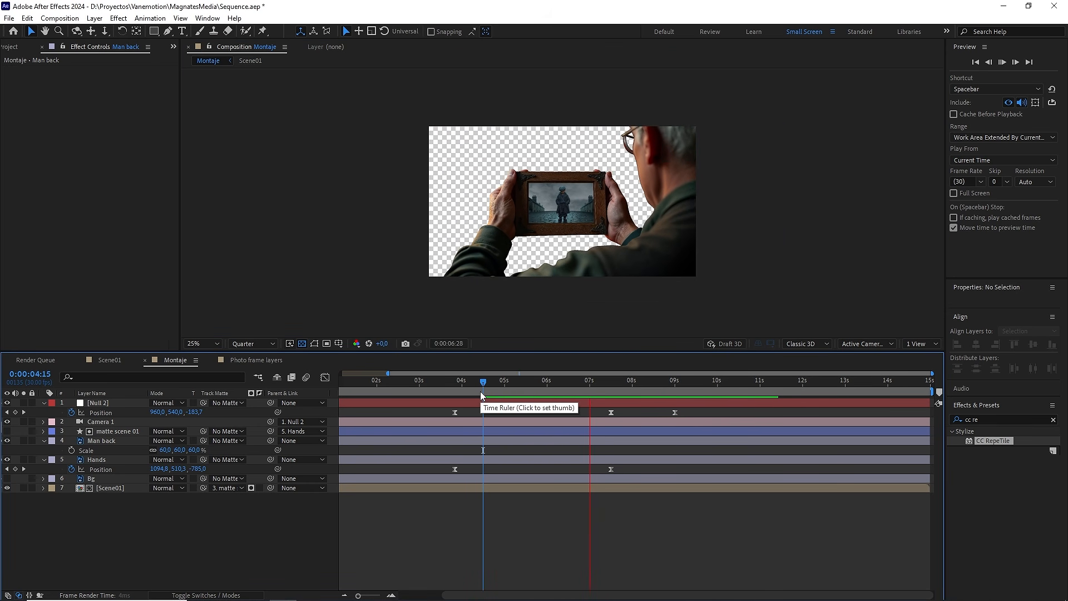
pyautogui.press('space')
# Step: At 0:00:09:00, make the Bg layer visible and scale it to 155%
pyautogui.moveTo(622, 391); pyautogui.dragTo(673, 389)
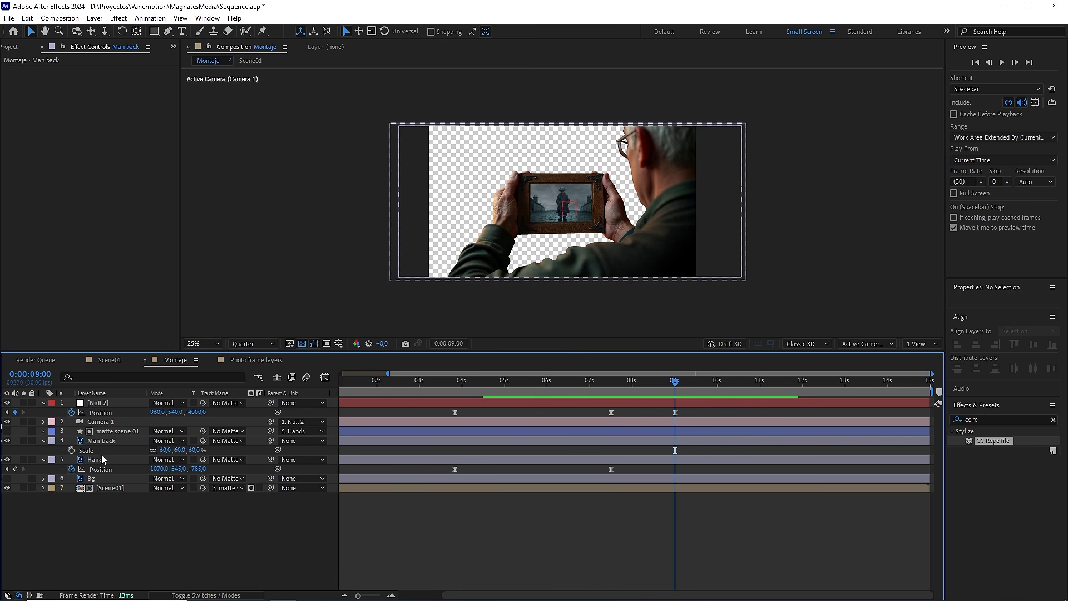
pyautogui.click(92, 479)
pyautogui.click(8, 479)
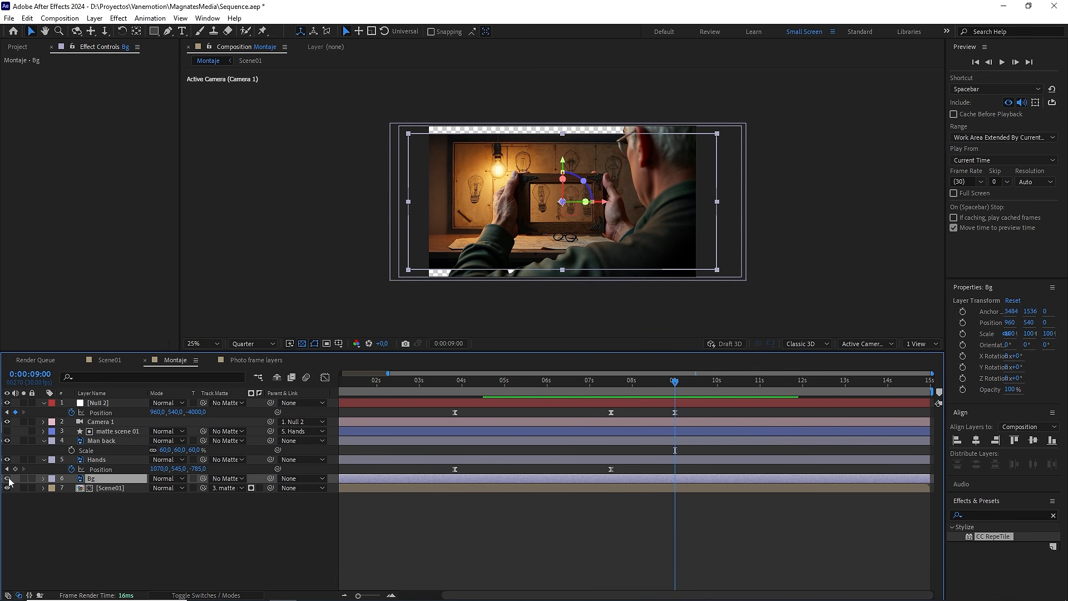
pyautogui.press('s')
pyautogui.moveTo(201, 488)
pyautogui.mouseDown()
pyautogui.moveTo(220, 489)
pyautogui.moveTo(209, 492)
pyautogui.mouseUp()
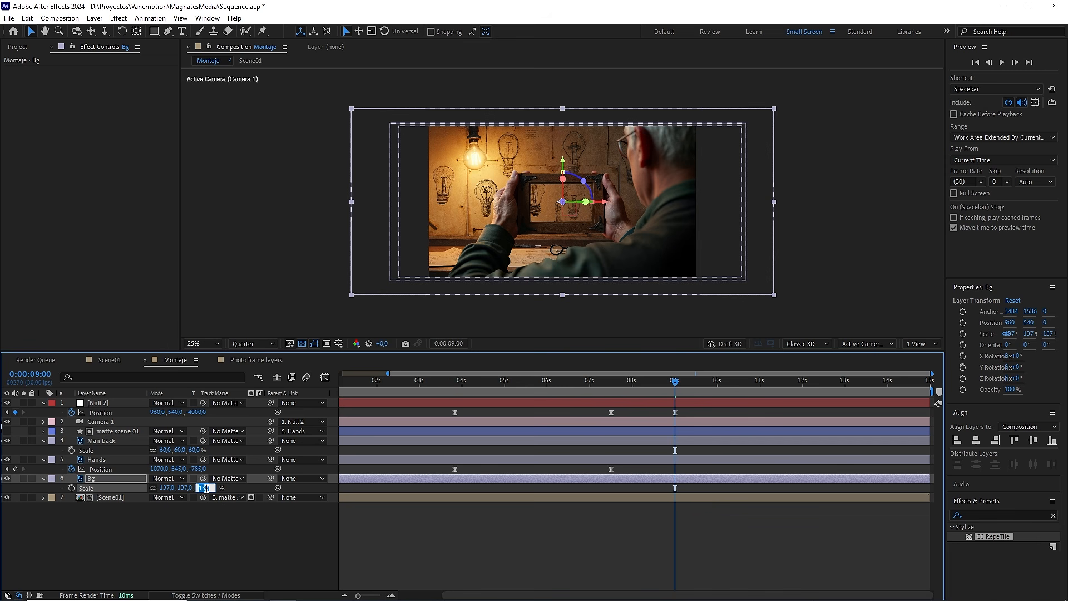
# Step: In a two-view layout, push the Bg layer back in depth in the Top view and set its X position to 500
pyautogui.click(934, 345)
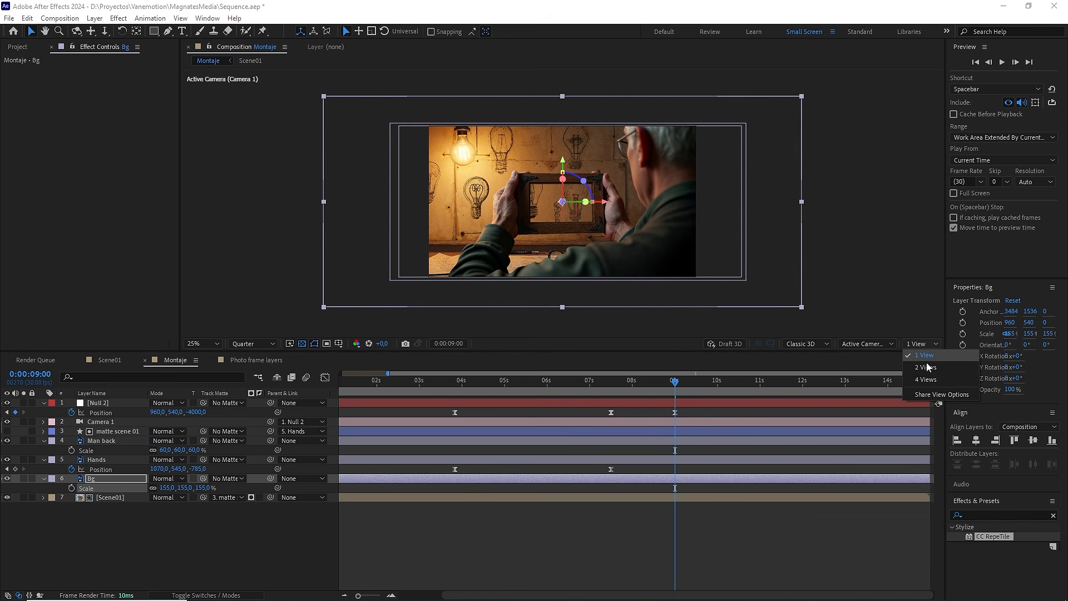
pyautogui.click(927, 366)
pyautogui.scroll(-5, 434, 236)
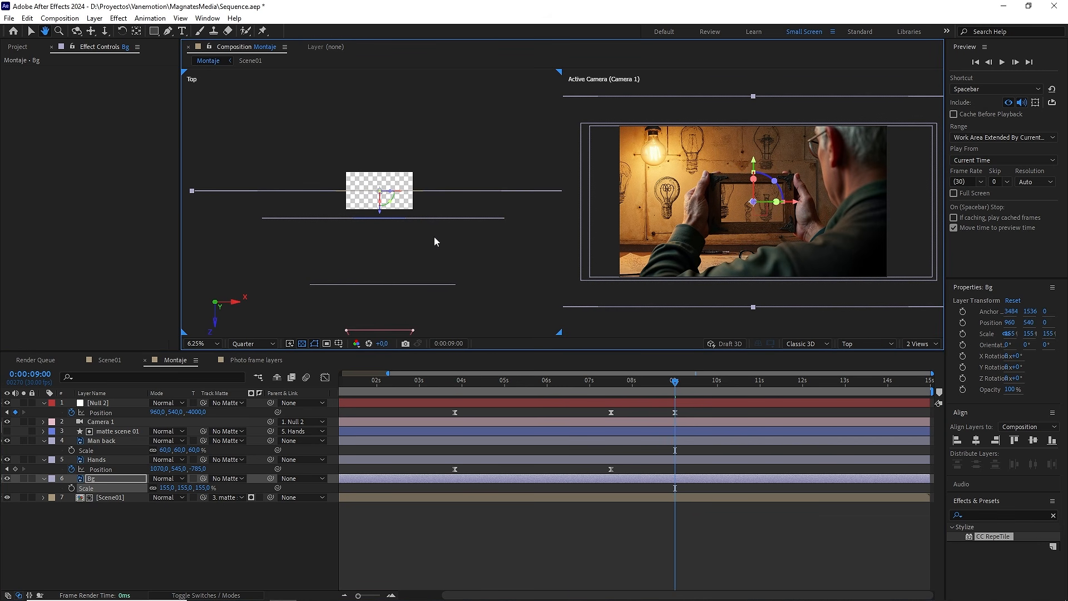
pyautogui.moveTo(377, 210); pyautogui.dragTo(392, 169)
pyautogui.press('p')
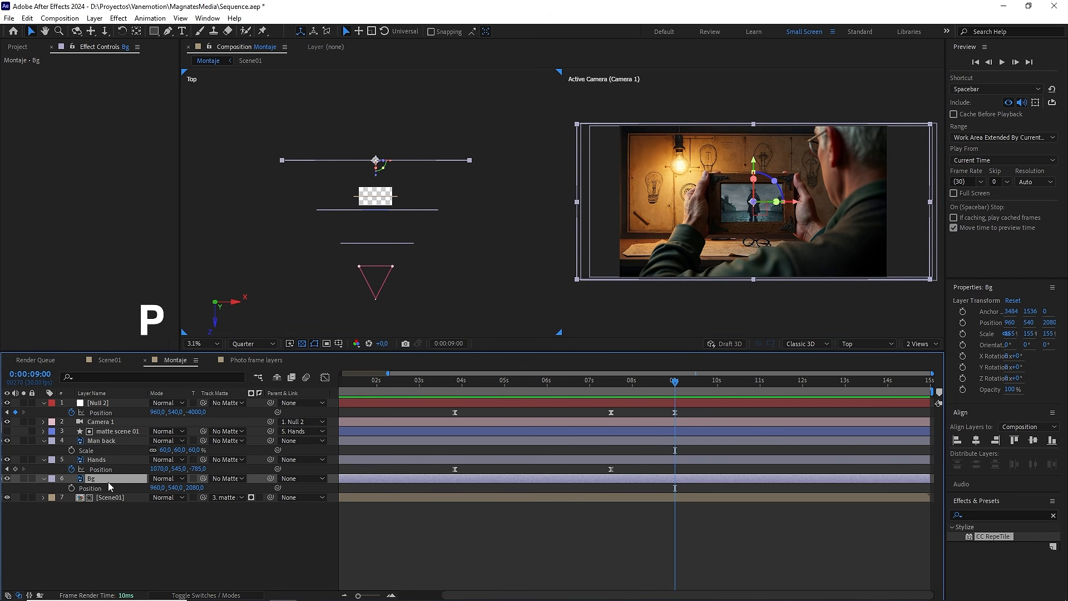
pyautogui.moveTo(156, 487)
pyautogui.mouseDown()
pyautogui.moveTo(123, 493)
pyautogui.moveTo(154, 495)
pyautogui.mouseUp()
pyautogui.click(158, 488)
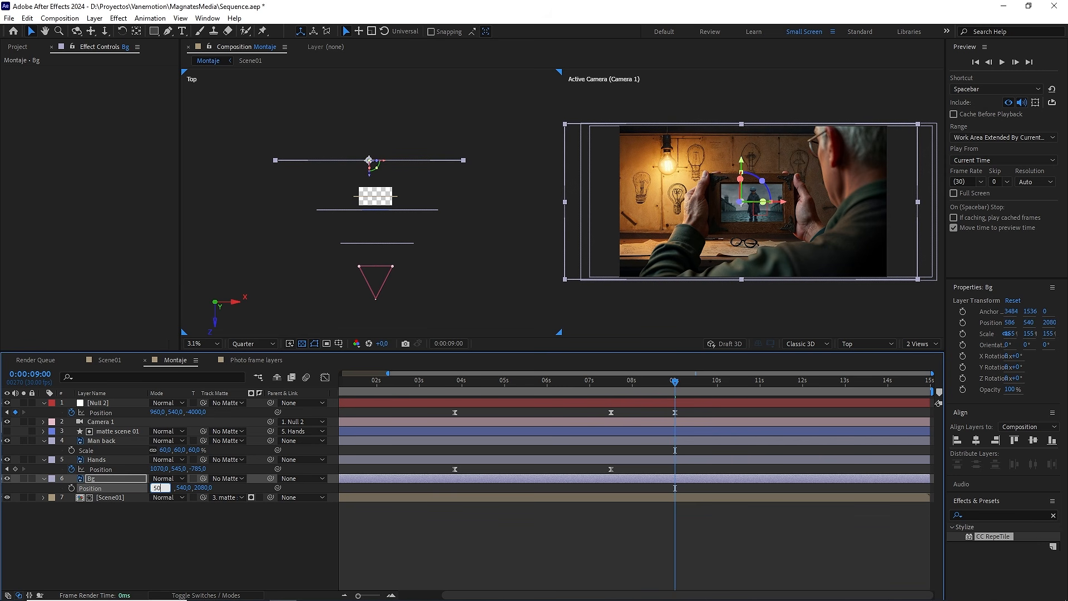
pyautogui.press('Return')
# Step: Set the Bg layer's Y position to 770 and its Z position to 1500
pyautogui.moveTo(177, 487); pyautogui.dragTo(177, 491)
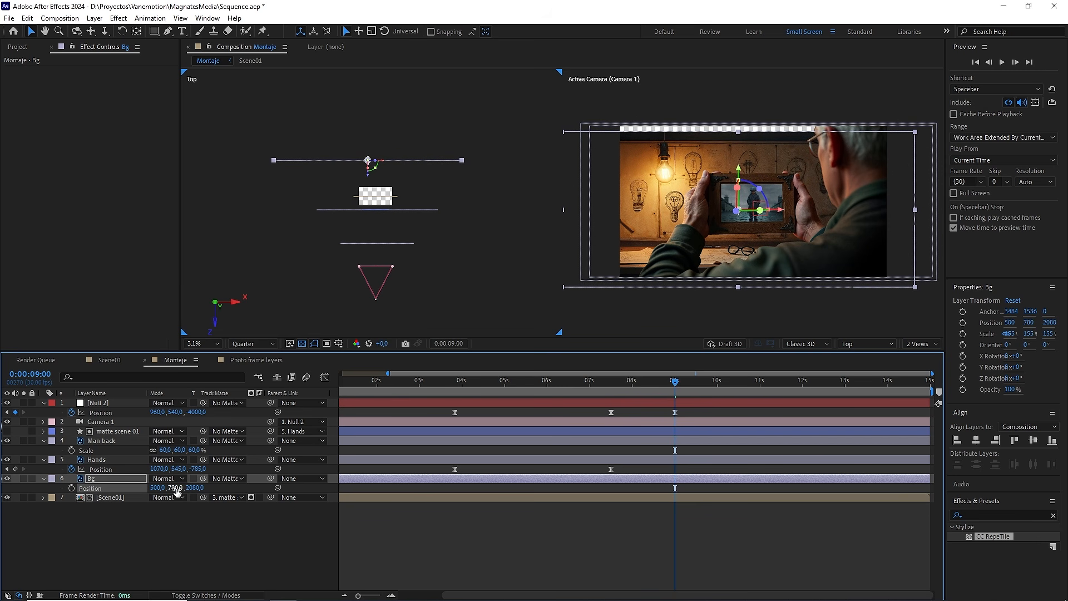
pyautogui.click(177, 488)
pyautogui.moveTo(204, 489); pyautogui.dragTo(161, 491)
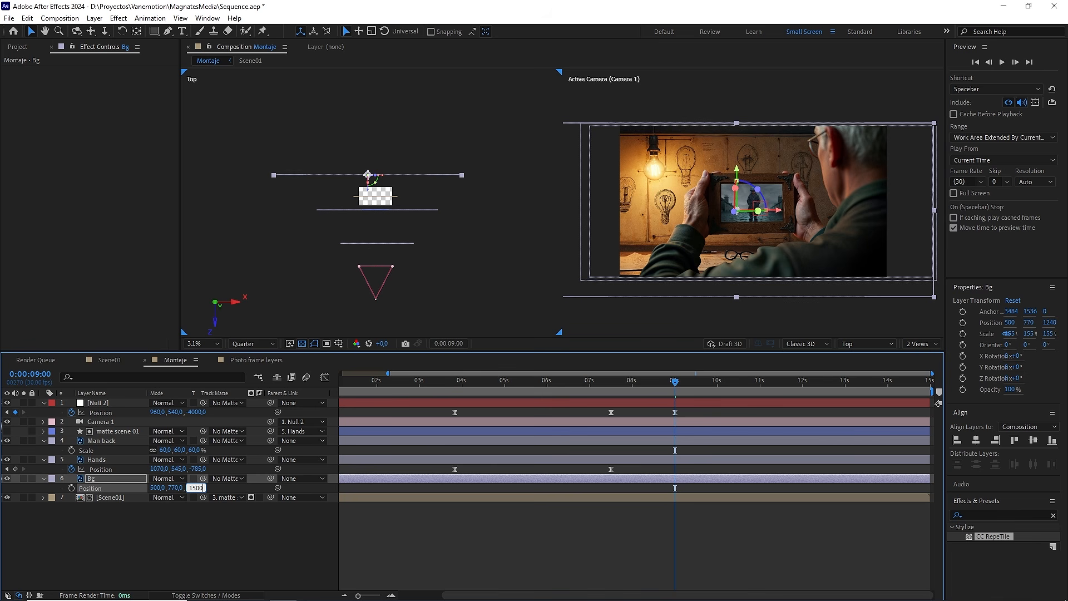
pyautogui.write('1500')
pyautogui.click(220, 529)
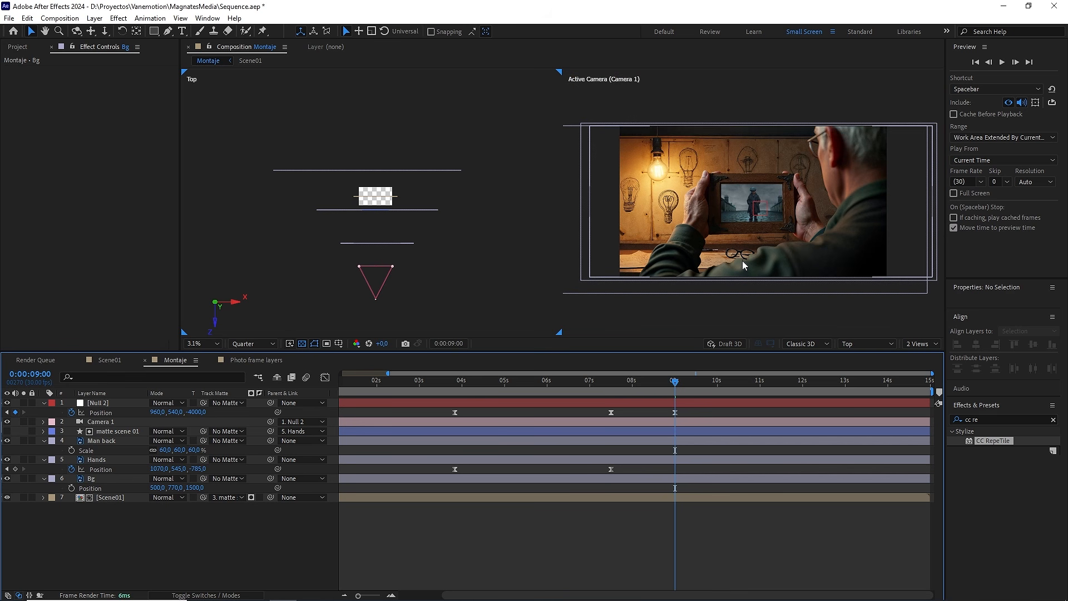
# Step: Return the viewer to one view, check the animation around 0:00:03:25, and show the full timeline duration
pyautogui.moveTo(675, 381); pyautogui.dragTo(455, 392)
pyautogui.click(922, 343)
pyautogui.click(920, 356)
pyautogui.scroll(2, 583, 279)
pyautogui.click(576, 381)
pyautogui.scroll(-2, 554, 265)
pyautogui.moveTo(358, 595); pyautogui.dragTo(334, 598)
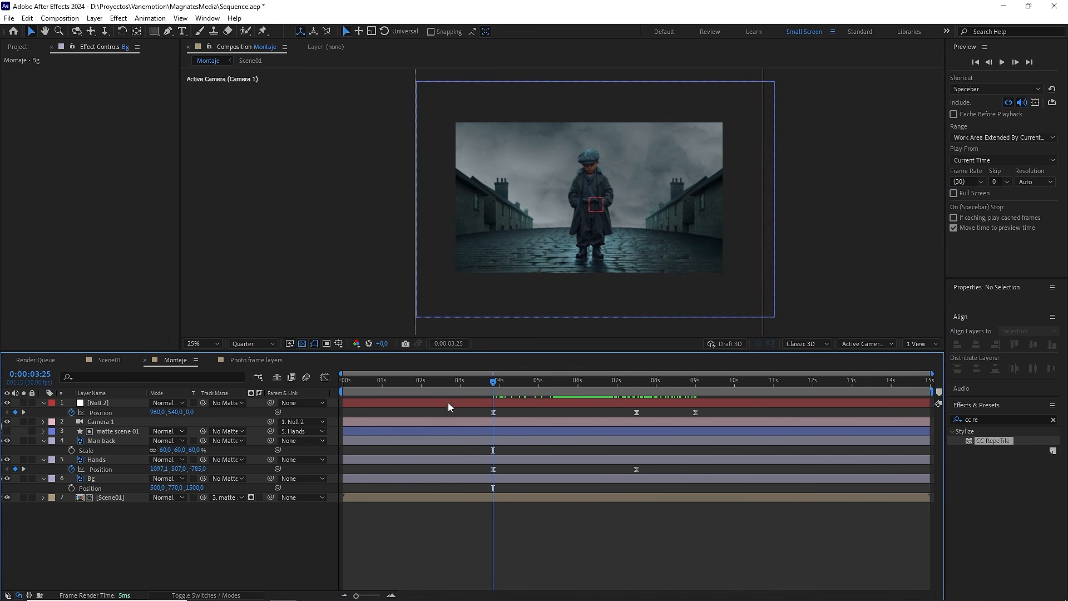
# Step: Go to the start of the composition and collapse the properties of all layers
pyautogui.press('Home')
pyautogui.hotkey('ctrl', 'a')
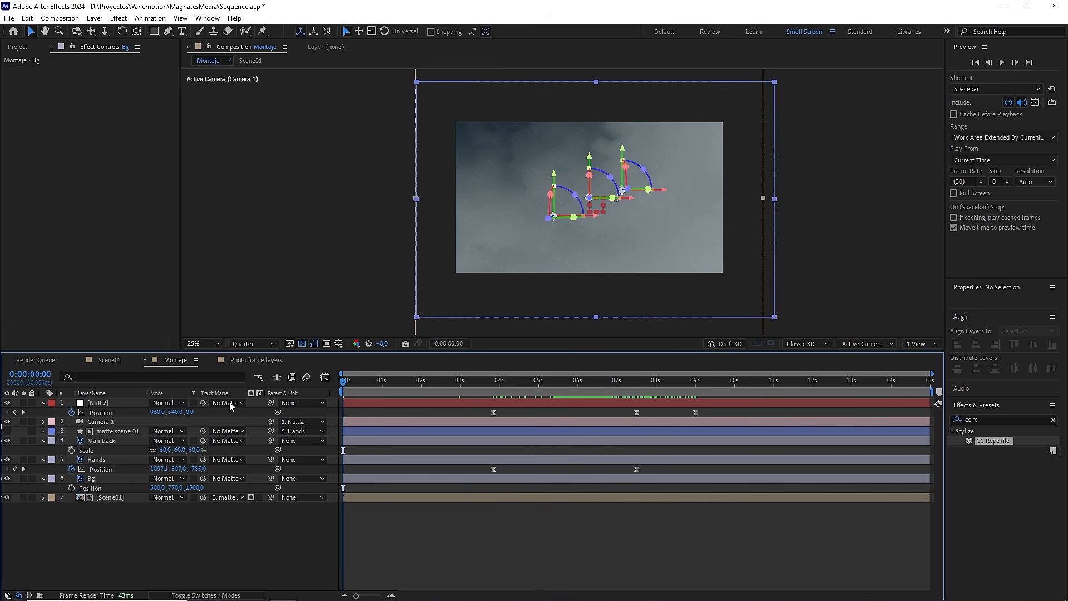
pyautogui.click(44, 403)
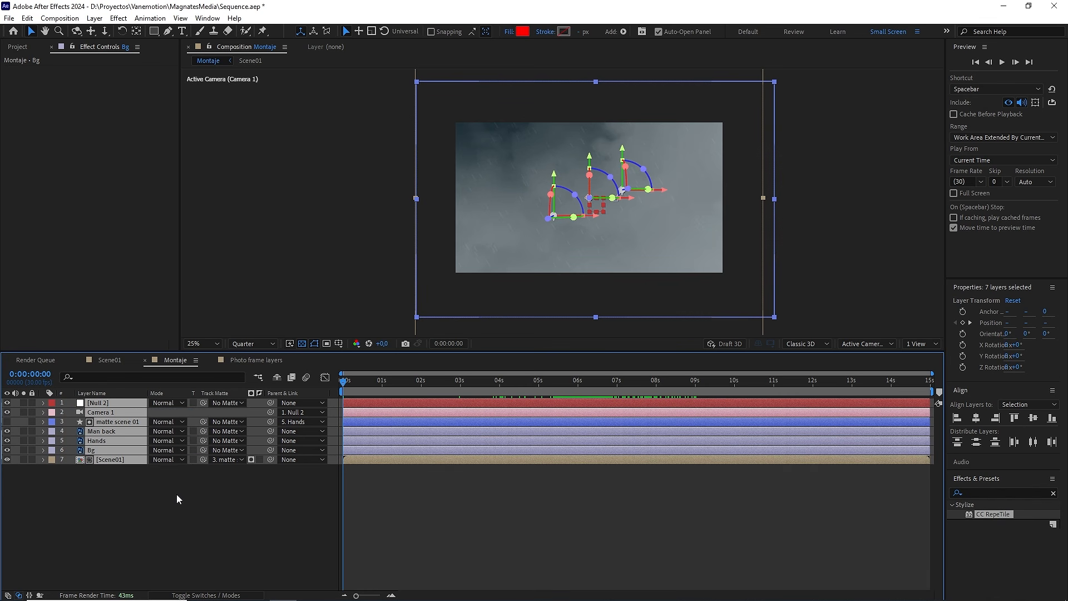
pyautogui.click(190, 509)
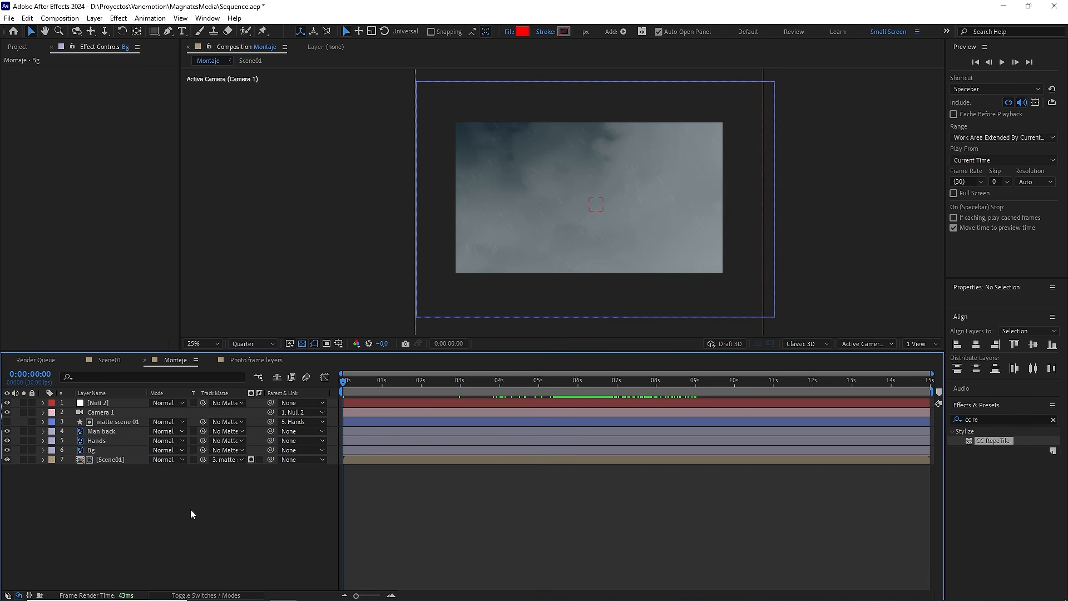
# Step: Fit the composition in the viewer at Full resolution and preview the complete camera pull-back
pyautogui.click(205, 342)
pyautogui.click(211, 360)
pyautogui.click(253, 343)
pyautogui.click(250, 366)
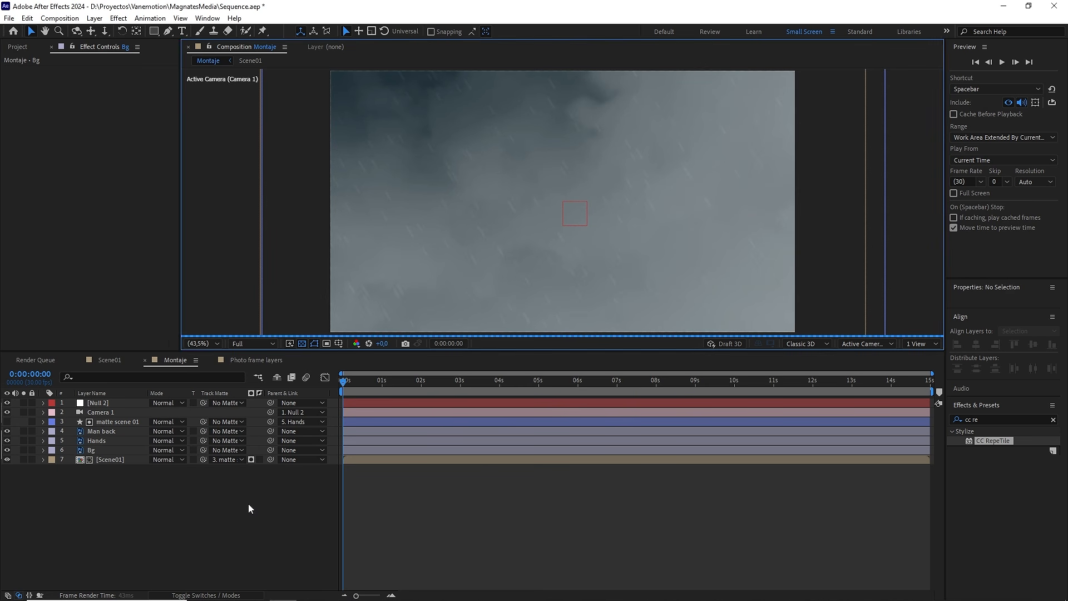
pyautogui.press('space')
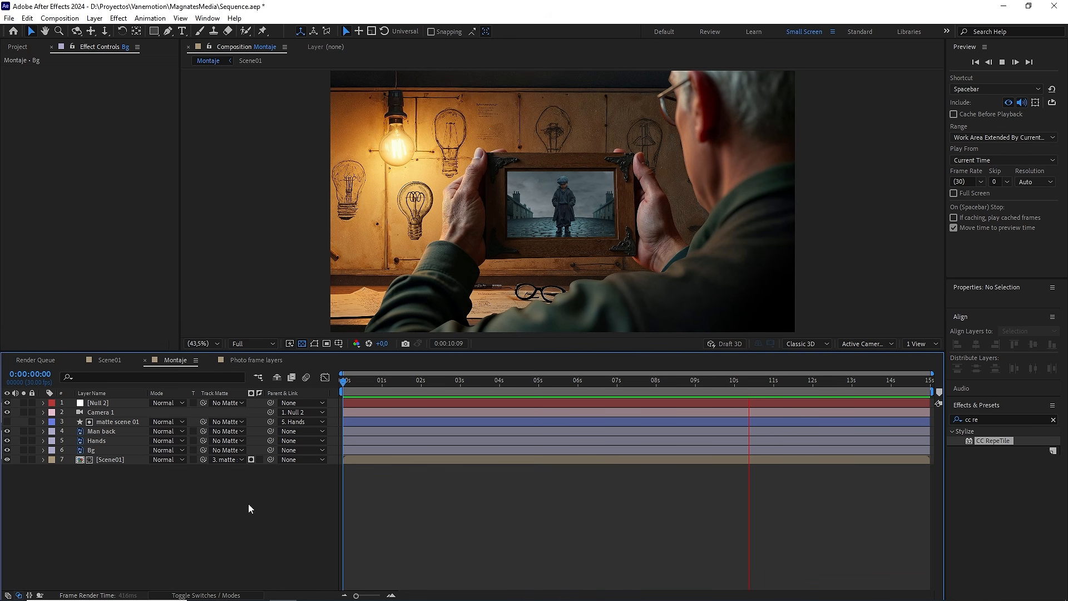
pyautogui.press('space')
# Step: At 0:00:09:00, duplicate the Null 2 layer and replace the copy's Position keyframes with a single one
pyautogui.click(677, 385)
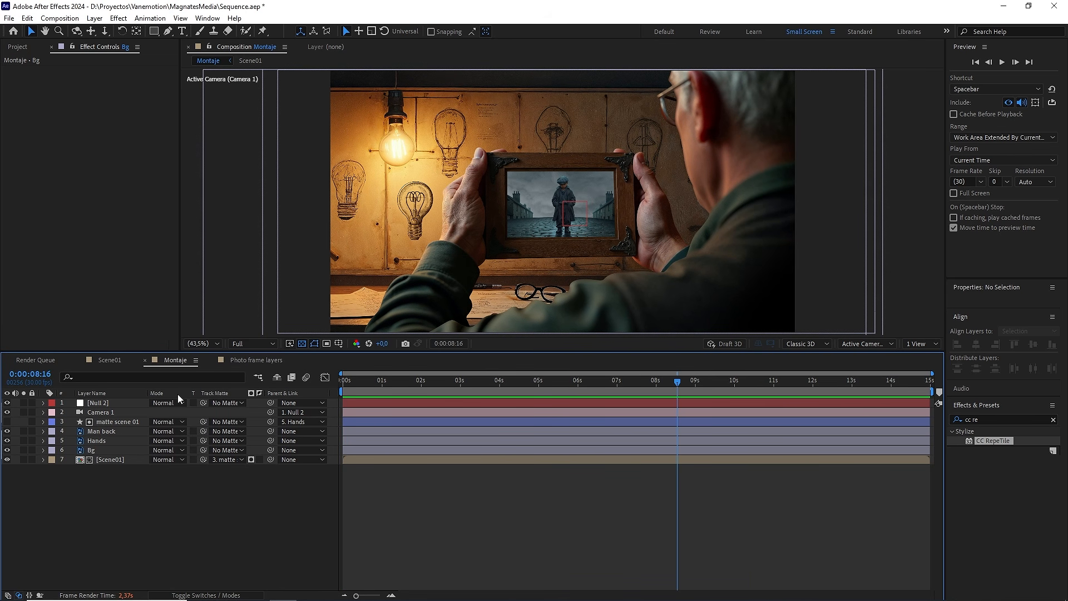
pyautogui.click(121, 403)
pyautogui.press('p')
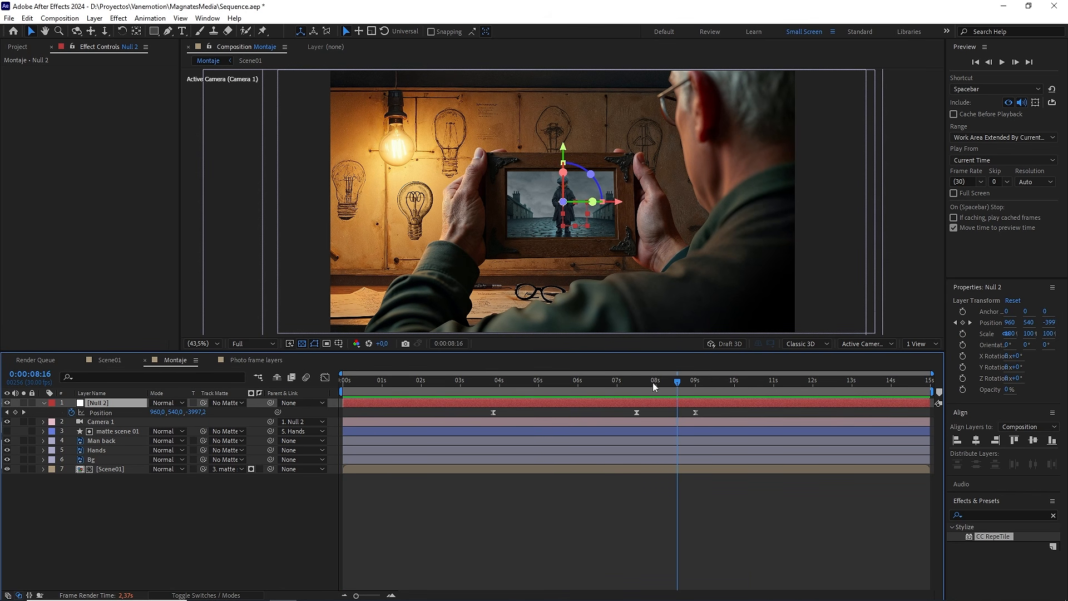
pyautogui.moveTo(677, 383); pyautogui.dragTo(695, 387)
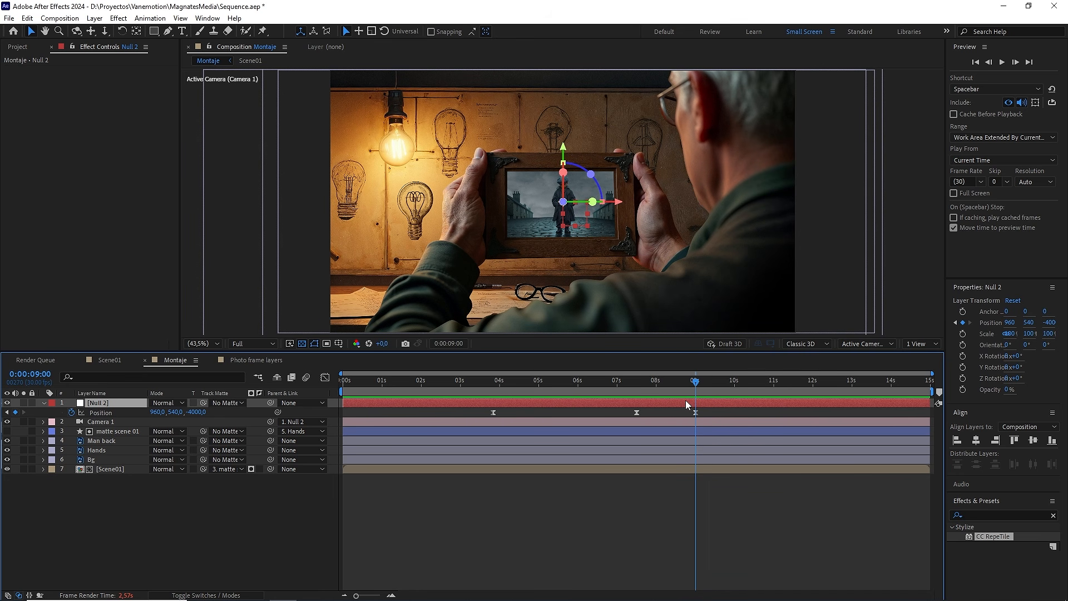
pyautogui.hotkey('ctrl', 'd')
pyautogui.click(71, 412)
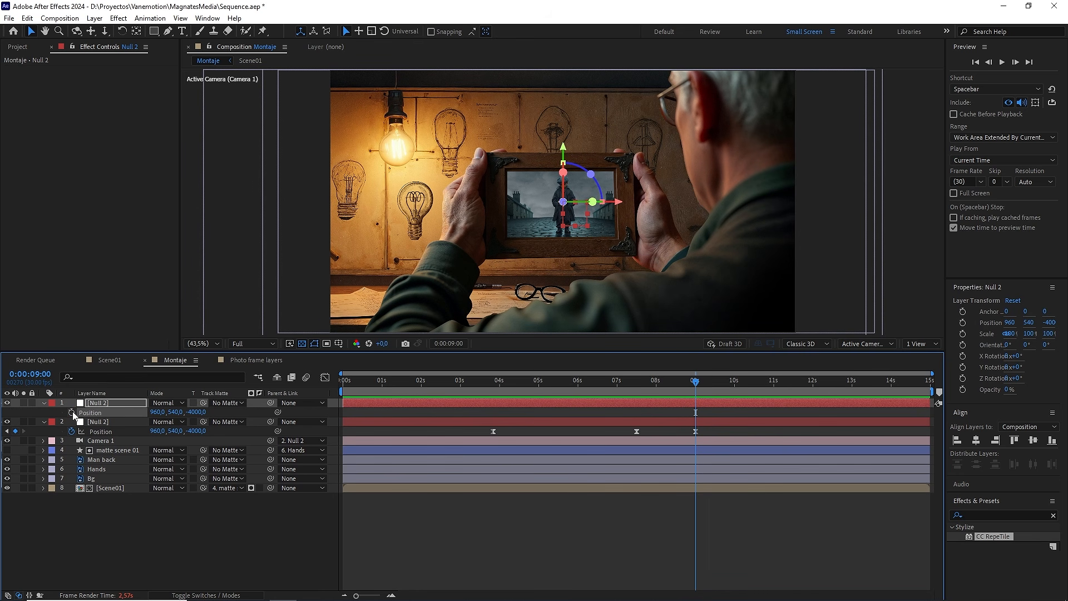
pyautogui.click(71, 412)
# Step: Move the duplicate null's Position keyframe to 0:00:07:00 and parent the original Null 2 to the duplicate
pyautogui.moveTo(692, 386); pyautogui.dragTo(618, 390)
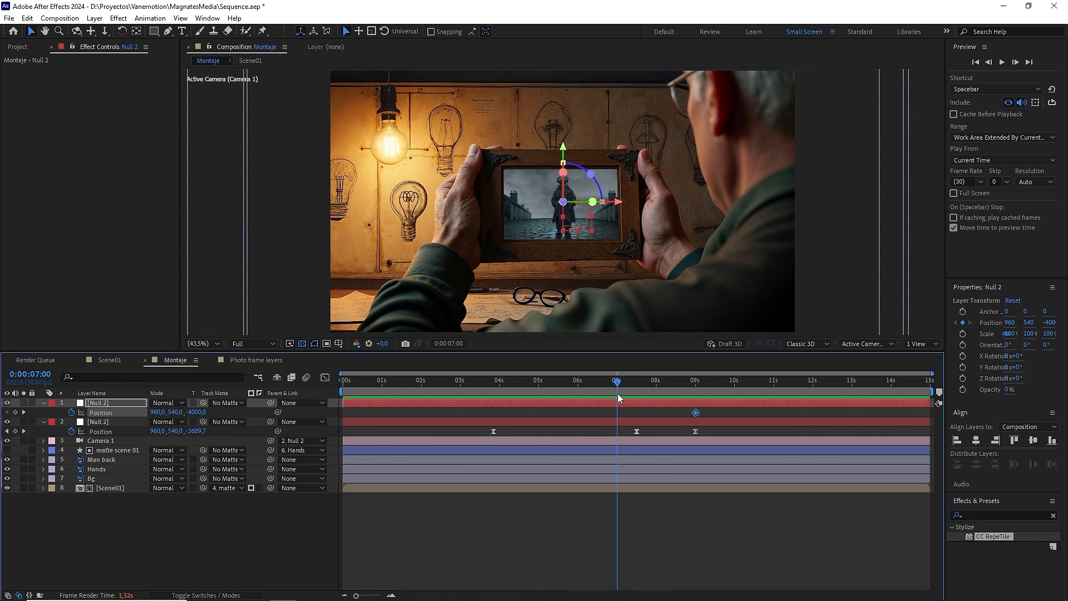
pyautogui.moveTo(693, 413); pyautogui.dragTo(618, 412)
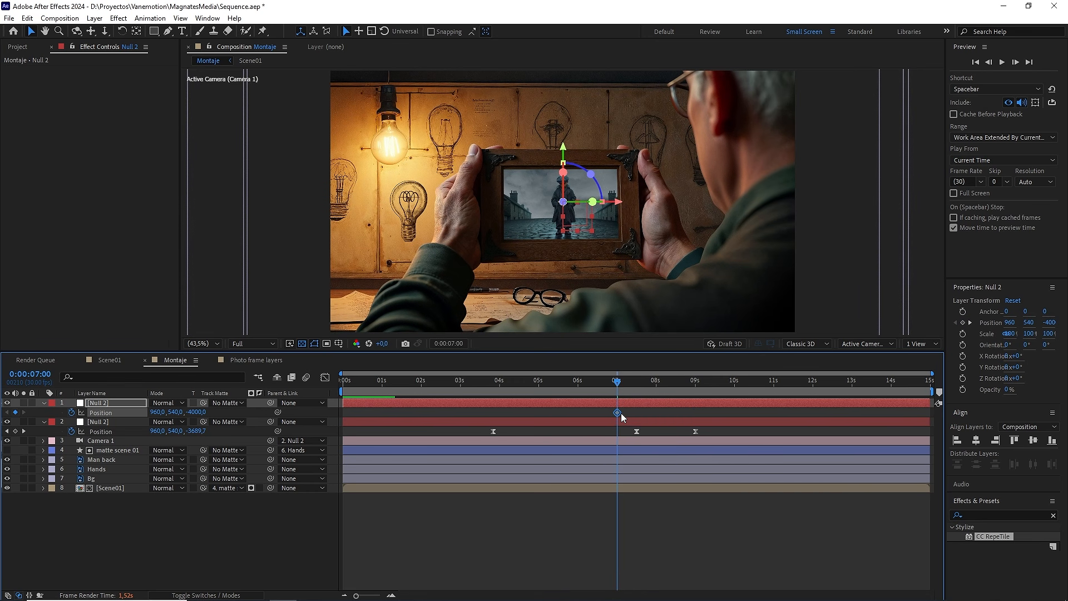
pyautogui.click(122, 425)
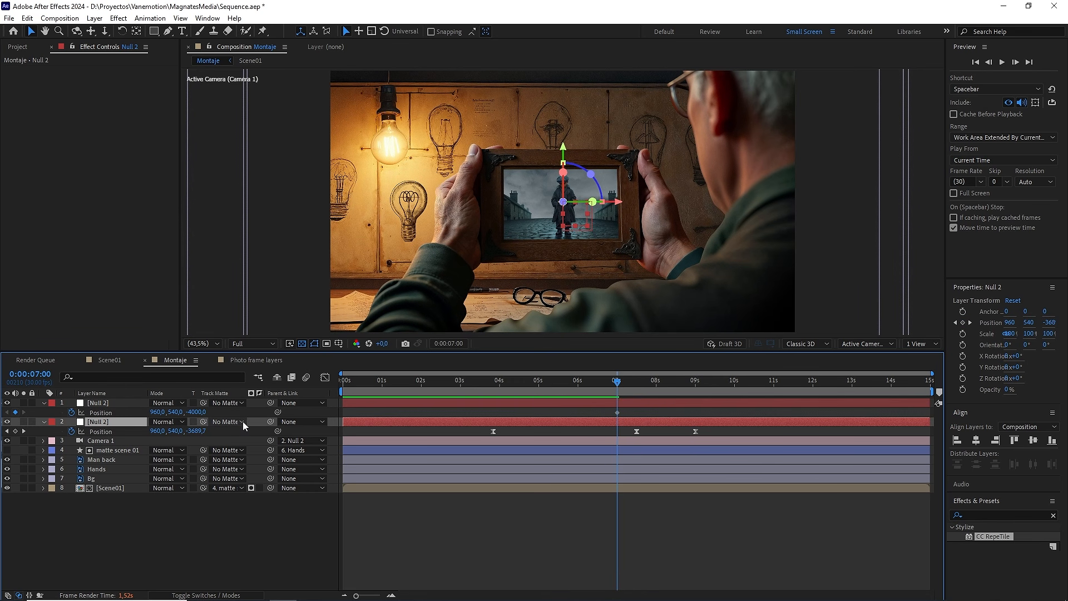
pyautogui.moveTo(270, 422); pyautogui.dragTo(103, 403)
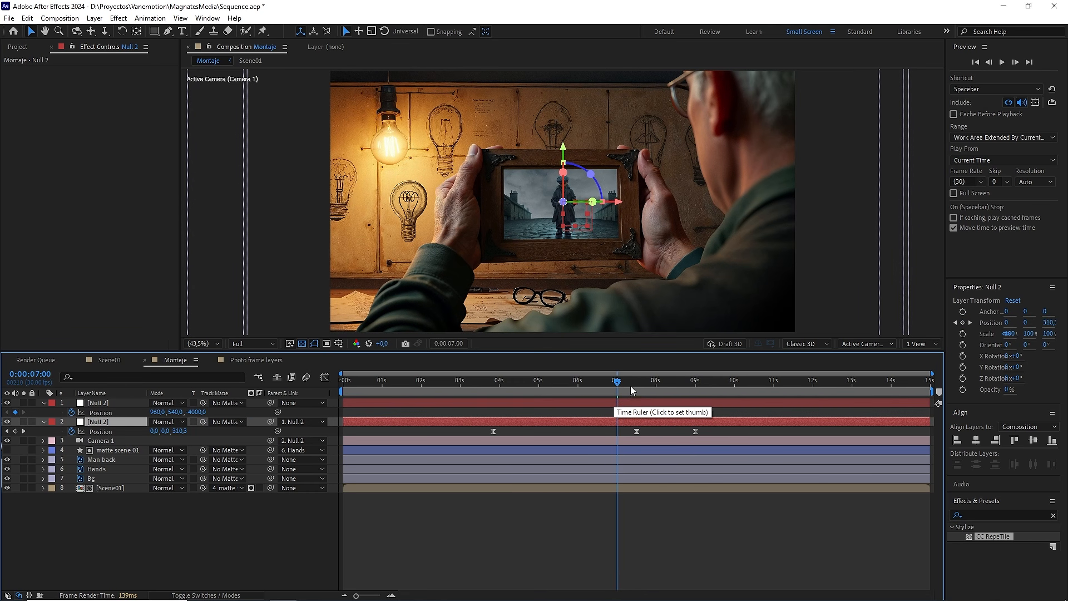
# Step: At 0:00:10:15, keyframe the parent null's X position at 9885 to slide the camera sideways
pyautogui.moveTo(618, 382); pyautogui.dragTo(751, 384)
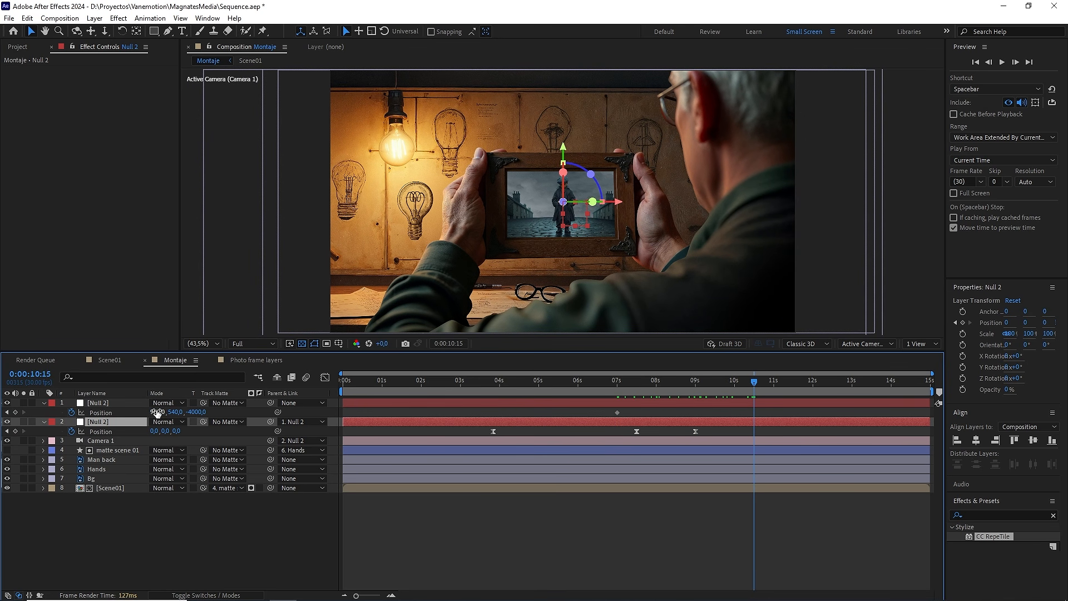
pyautogui.moveTo(158, 412); pyautogui.dragTo(376, 411)
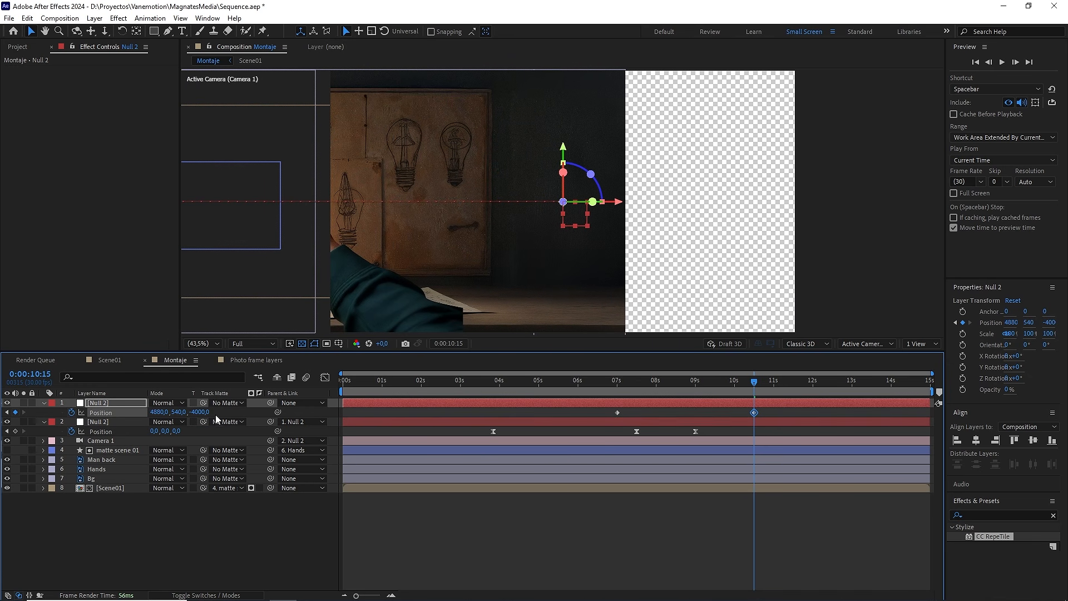
pyautogui.click(162, 412)
pyautogui.click(420, 515)
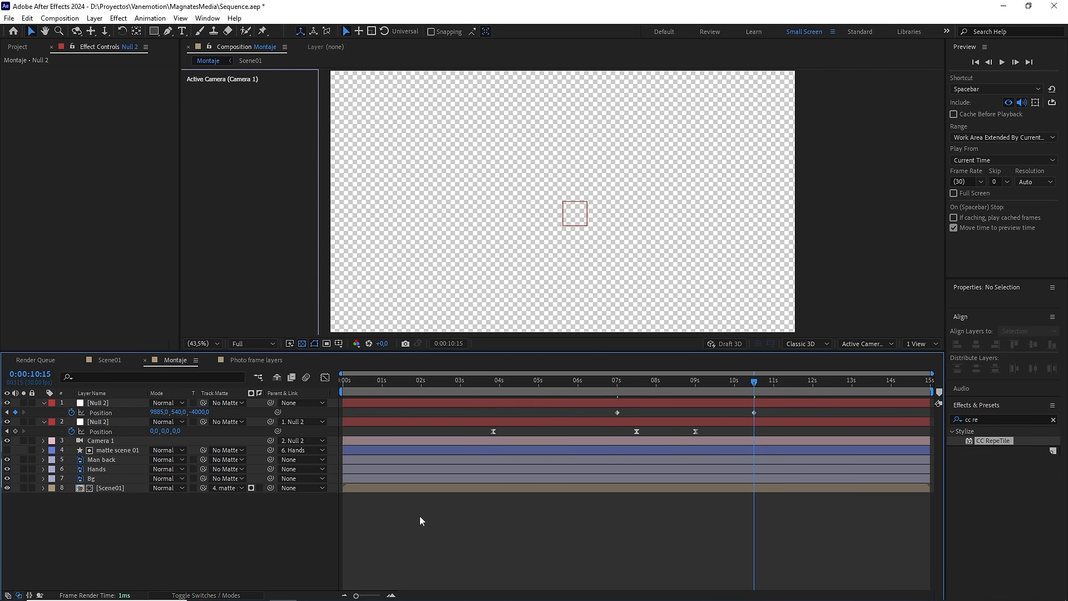
# Step: At 0:00:12:00, keyframe the parent null's X position at 10000
pyautogui.moveTo(754, 382); pyautogui.dragTo(816, 392)
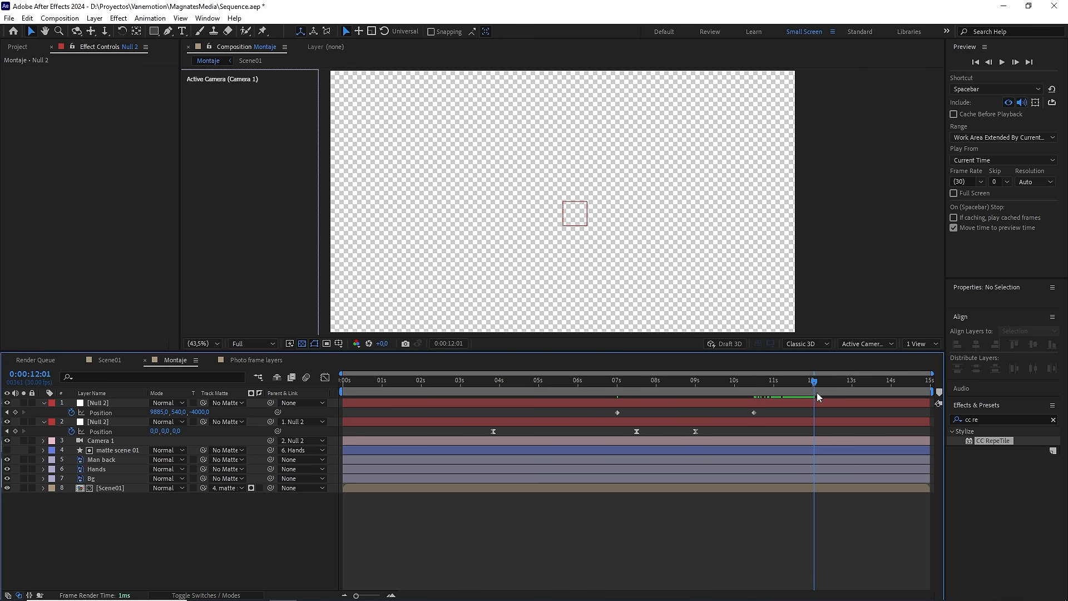
pyautogui.click(156, 411)
pyautogui.press('Return')
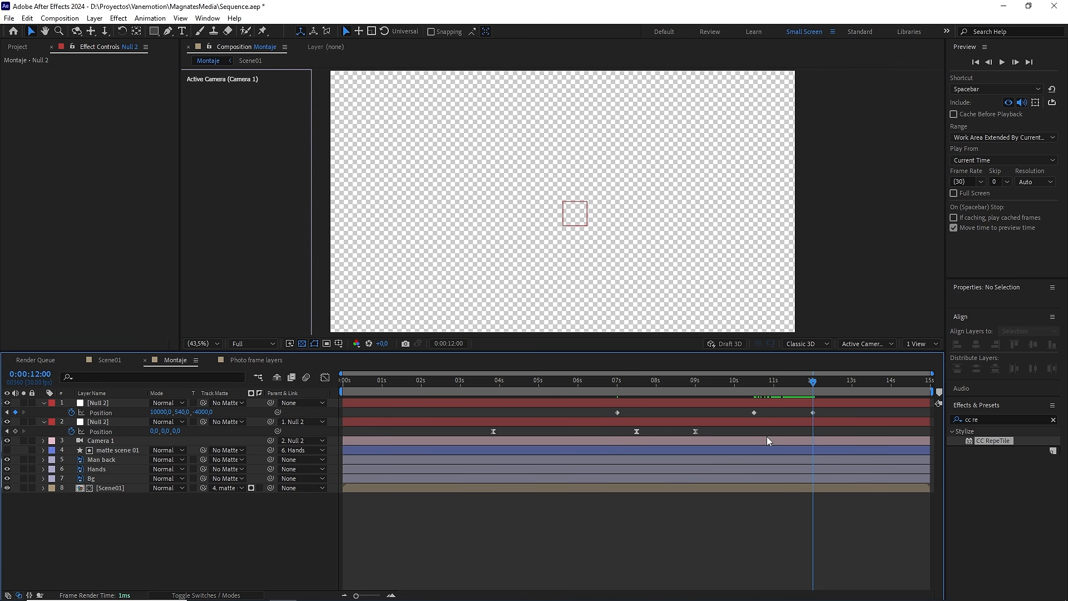
# Step: Apply Easy Ease to the parent null's three Position keyframes and show their speed graph
pyautogui.moveTo(827, 409); pyautogui.dragTo(602, 416)
pyautogui.press('F9')
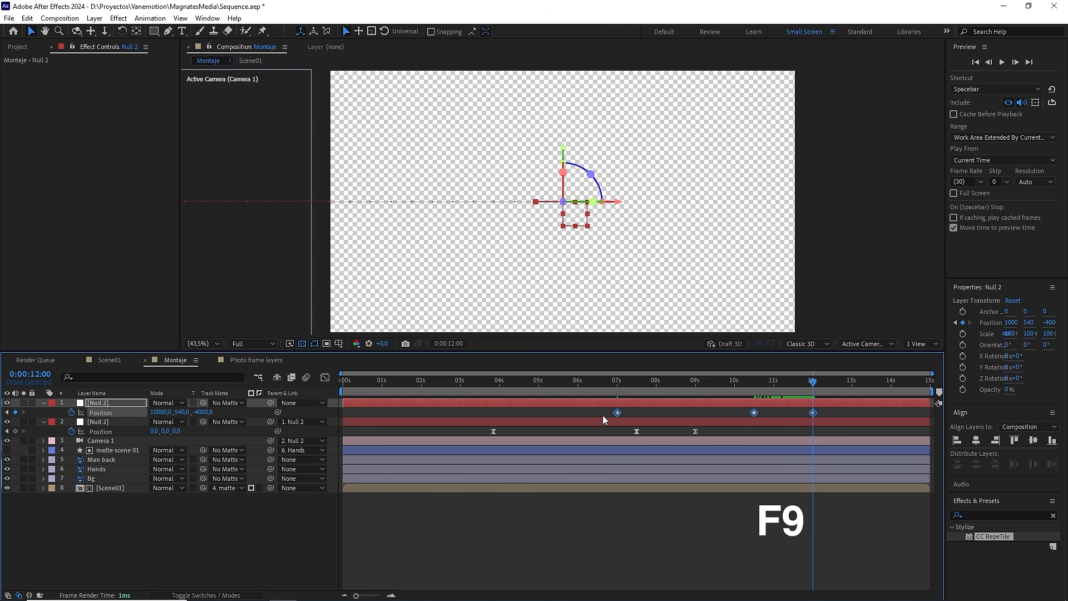
pyautogui.click(329, 378)
pyautogui.scroll(3, 755, 542)
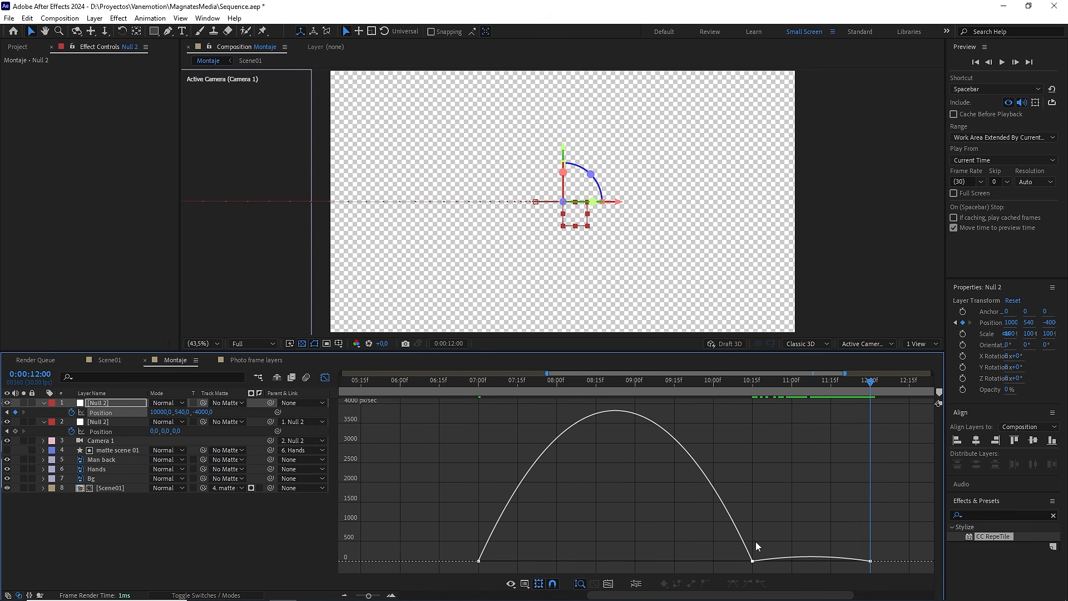
pyautogui.scroll(2, 756, 542)
pyautogui.scroll(-2, 753, 549)
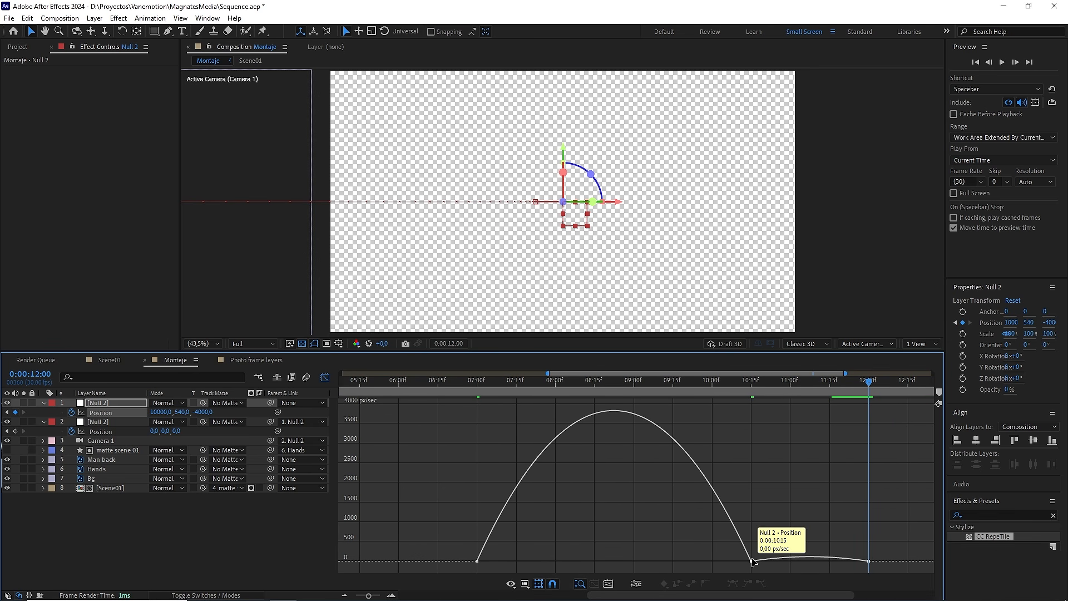
# Step: Set the 0:00:10:15 Position keyframe's incoming influence to 65% and make its velocity continuous
pyautogui.doubleClick(752, 560)
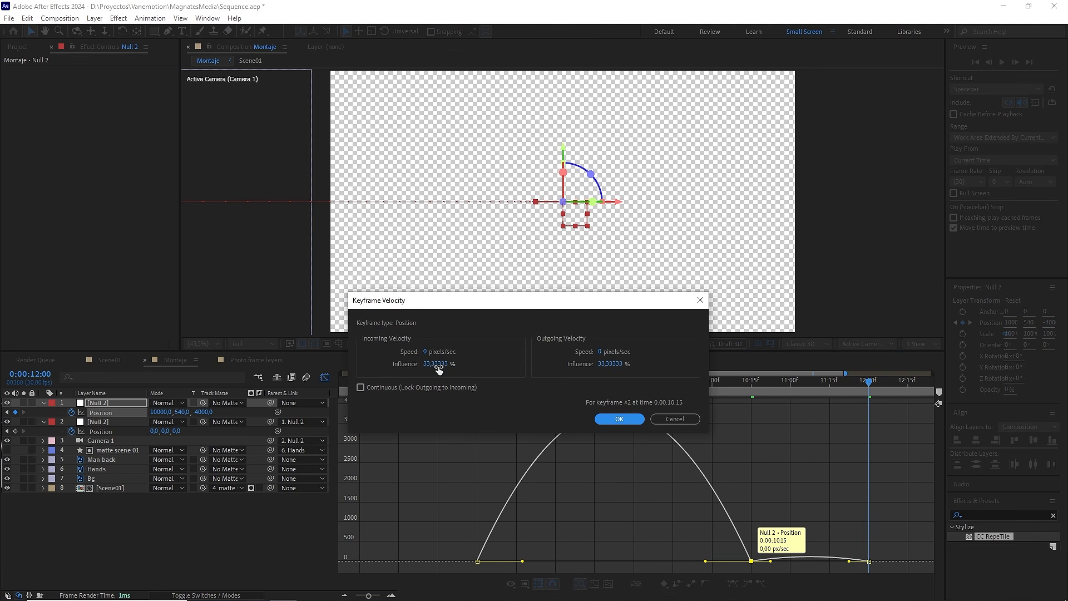
pyautogui.press('Tab')
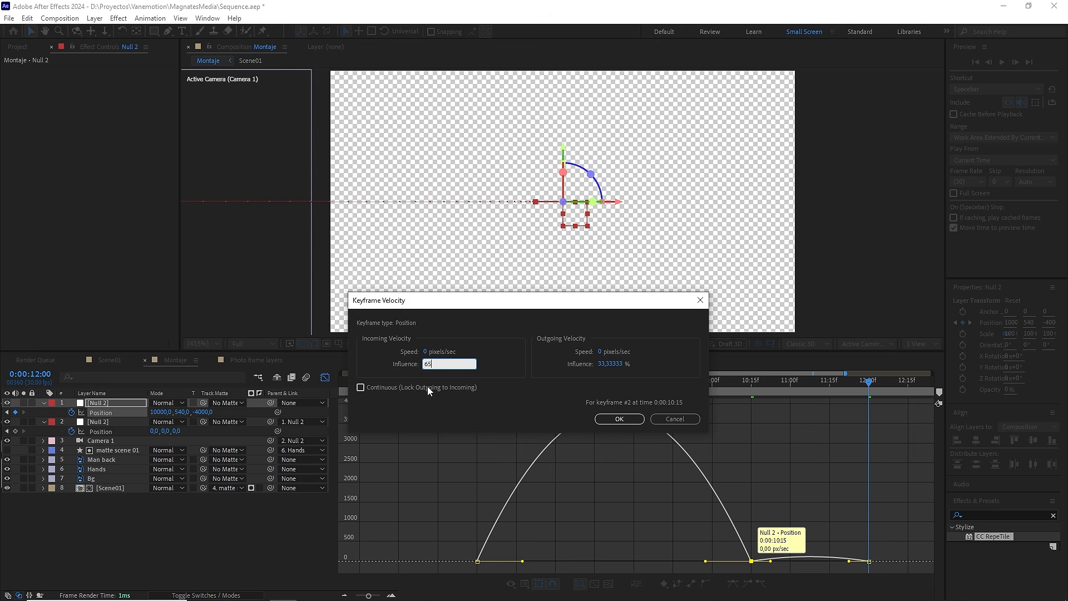
pyautogui.click(425, 387)
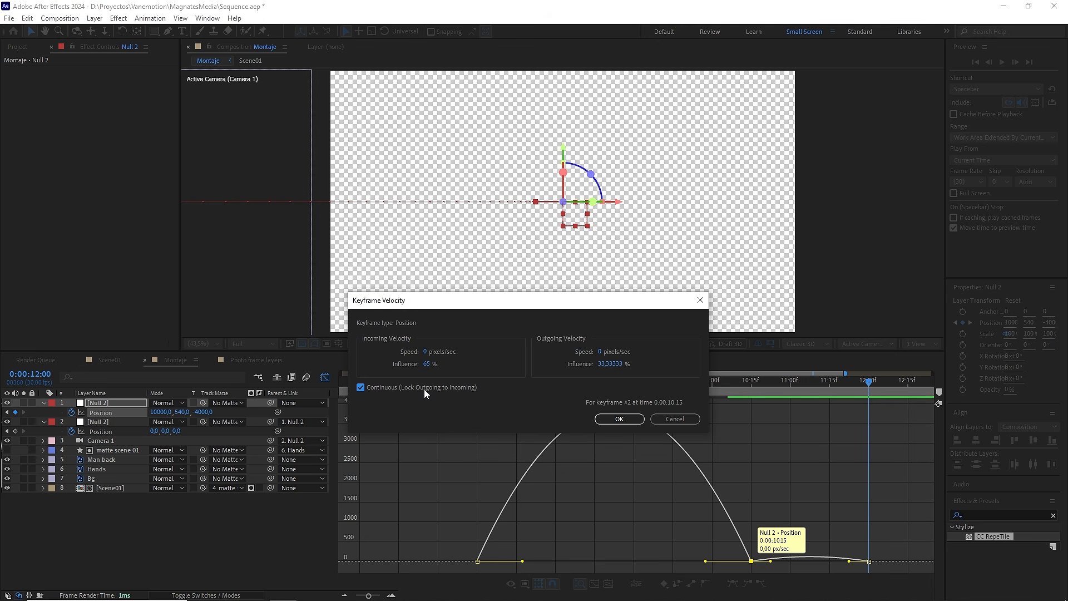
pyautogui.click(619, 419)
# Step: Change the outgoing velocity influence of the parent null's Position keyframe at 0:00:07:00
pyautogui.doubleClick(478, 561)
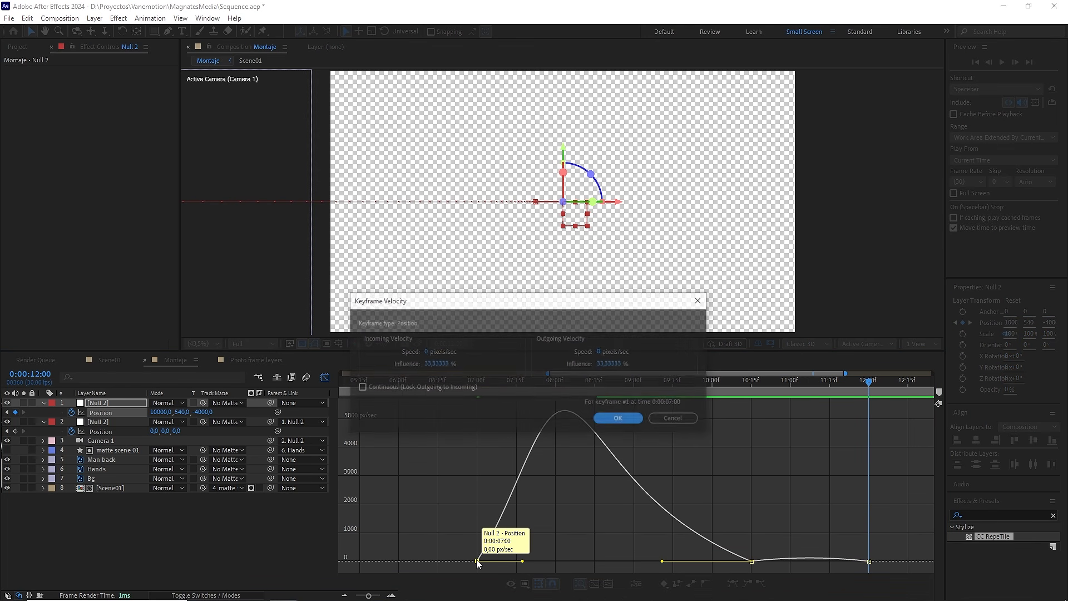
pyautogui.doubleClick(609, 365)
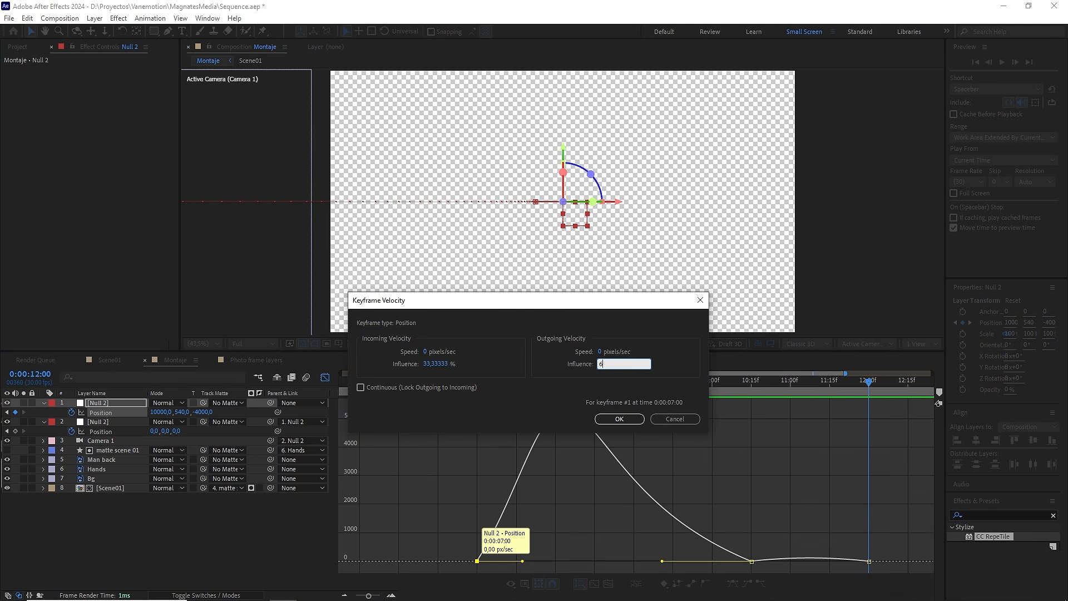
pyautogui.click(620, 419)
pyautogui.scroll(5, 758, 561)
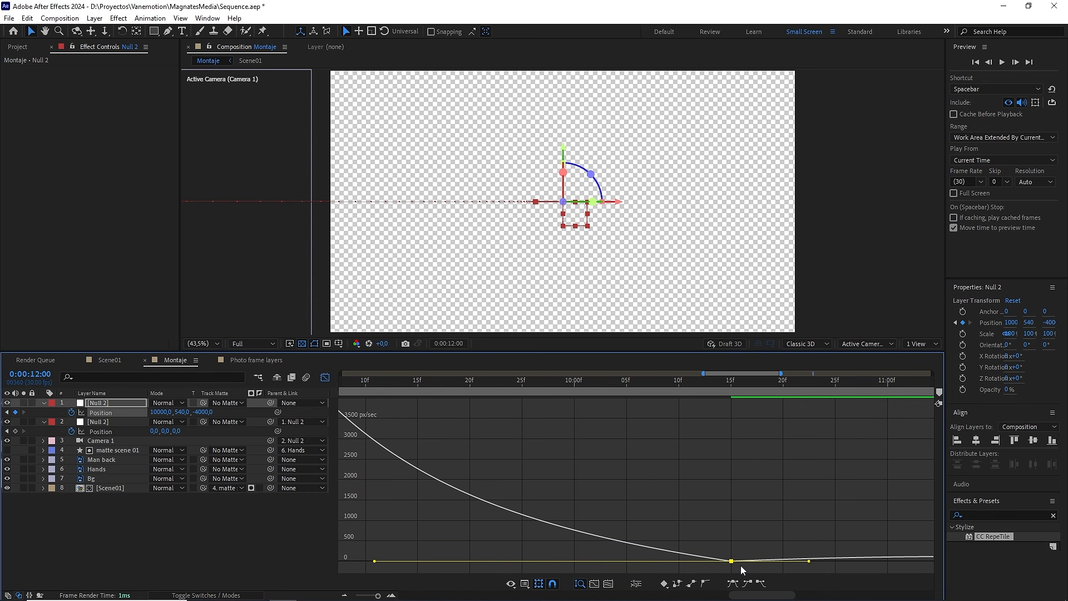
# Step: Raise the speed of the parent null's 0:00:10:15 Position keyframe slightly above zero and close the Graph Editor
pyautogui.scroll(3, 740, 565)
pyautogui.moveTo(877, 554); pyautogui.dragTo(710, 451)
pyautogui.scroll(-2, 873, 521)
pyautogui.scroll(-1, 873, 522)
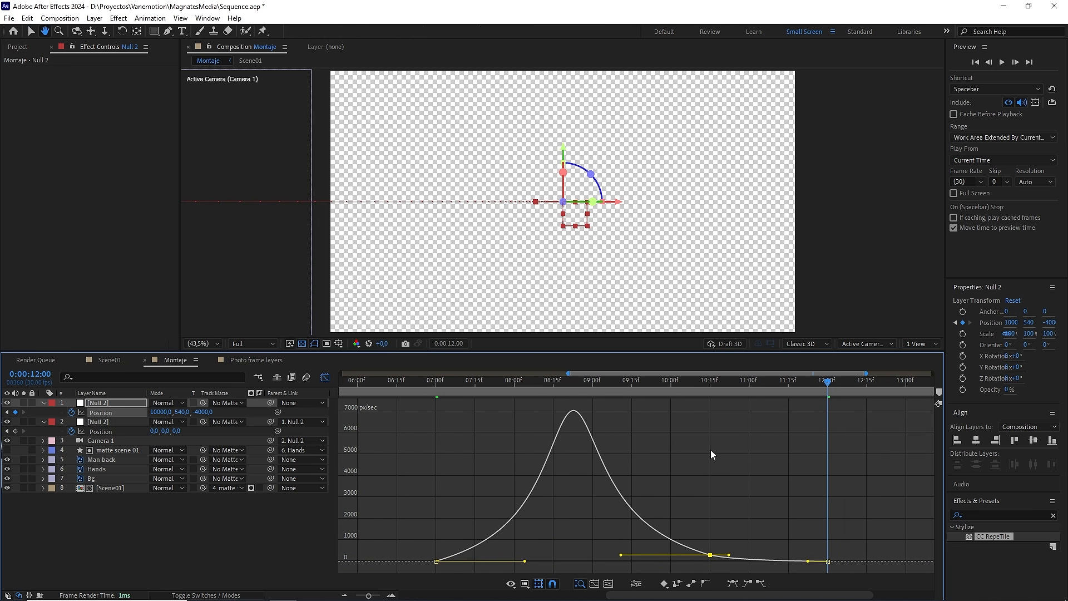
pyautogui.moveTo(676, 388); pyautogui.dragTo(825, 394)
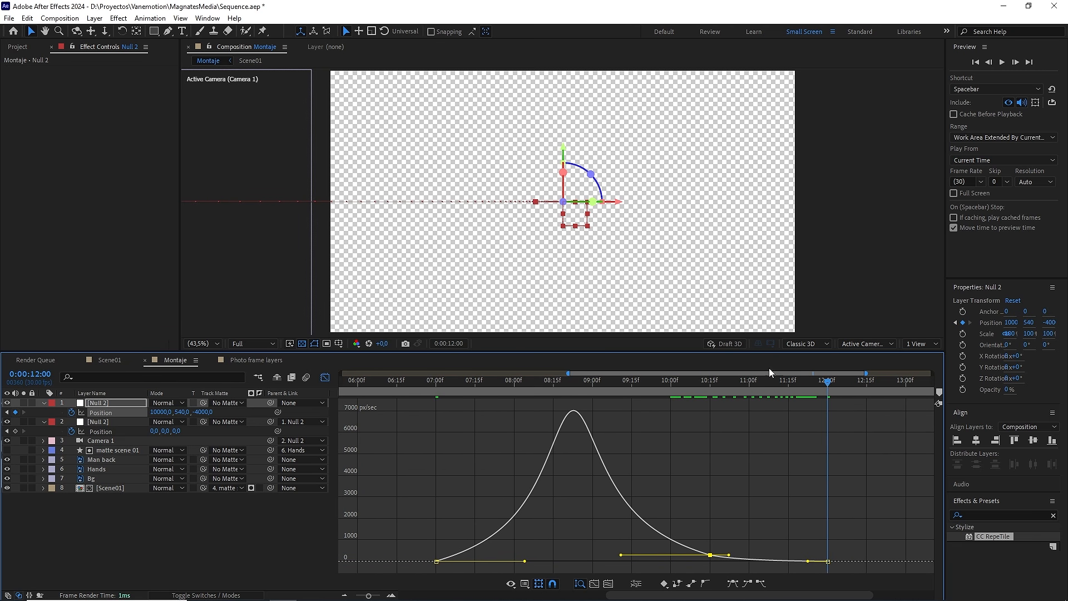
pyautogui.click(328, 377)
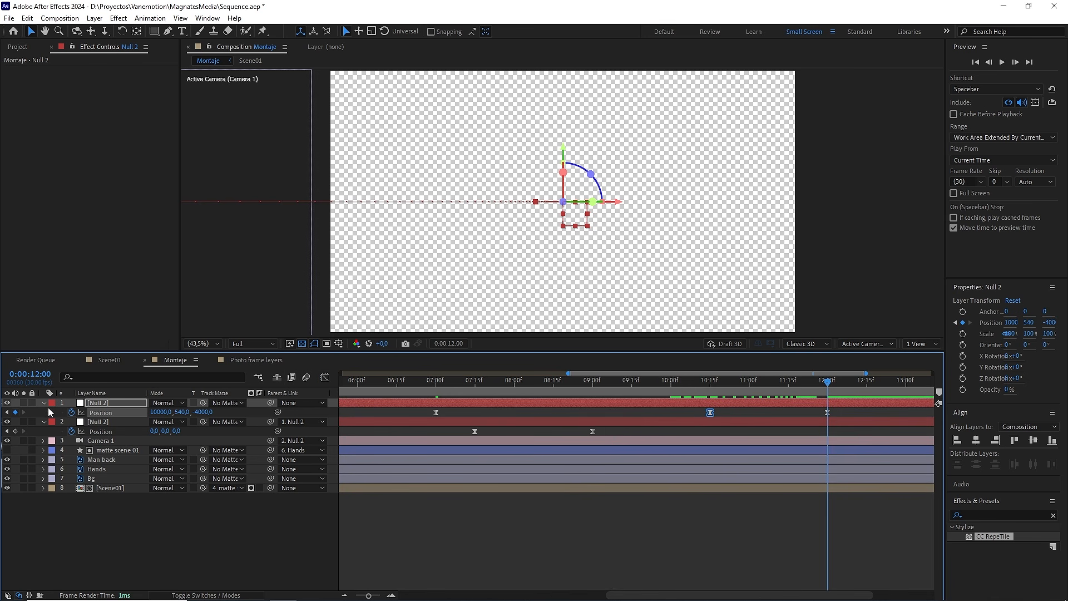
# Step: Collapse the null layers' properties, fit the whole 15 s timeline in view, and reveal only the parent null's keyframes
pyautogui.click(43, 403)
pyautogui.click(42, 413)
pyautogui.click(290, 509)
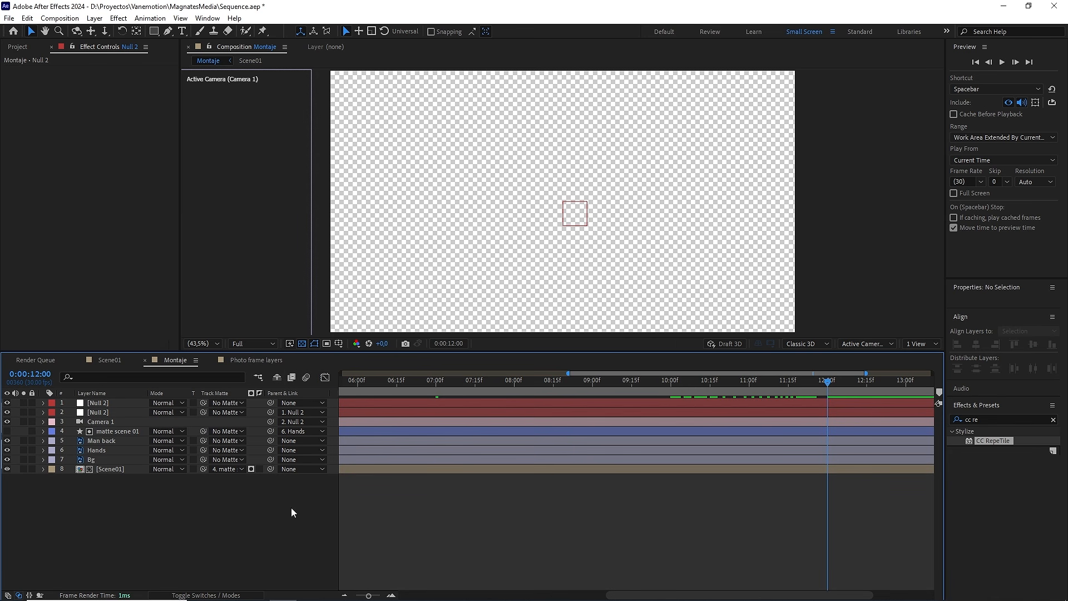
pyautogui.moveTo(368, 595); pyautogui.dragTo(354, 596)
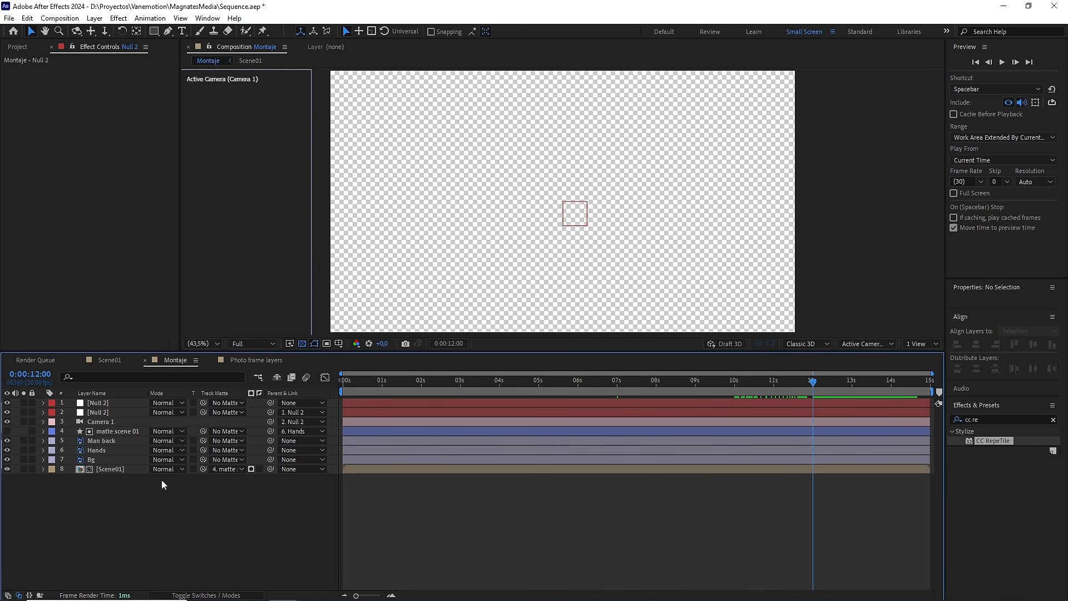
pyautogui.click(108, 401)
pyautogui.press('u')
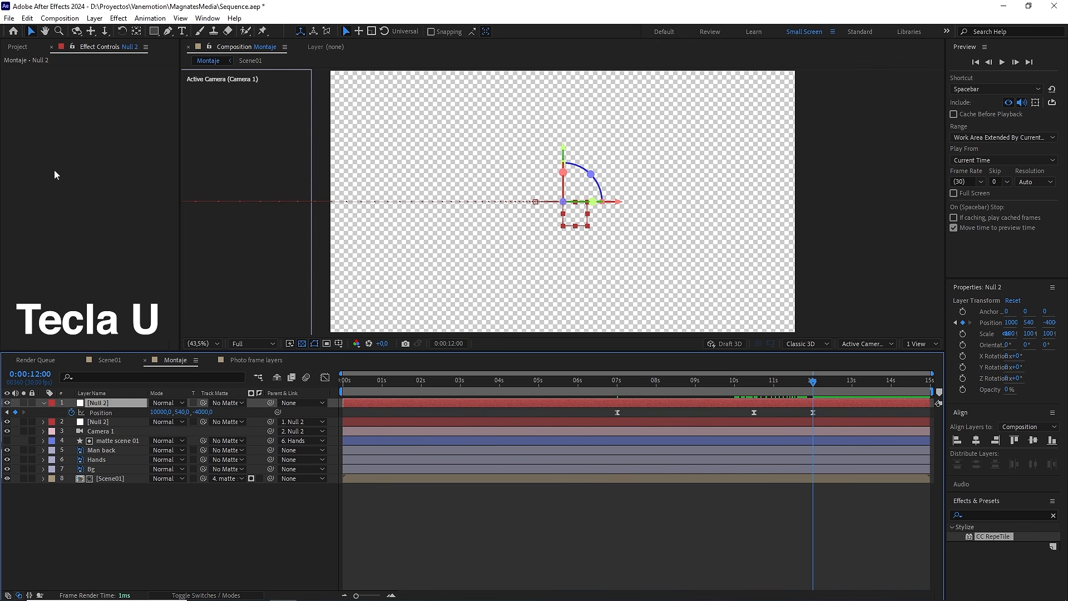
# Step: Add Grass.png from the PNG Files folder to the Montaje composition, directly below Camera 1
pyautogui.click(17, 46)
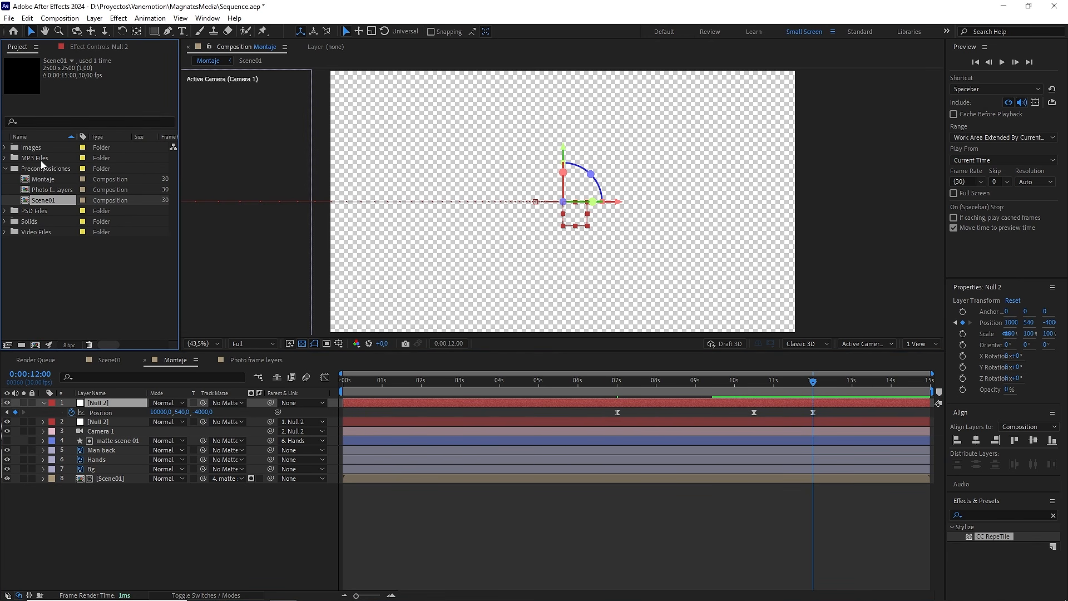
pyautogui.click(5, 148)
pyautogui.click(14, 159)
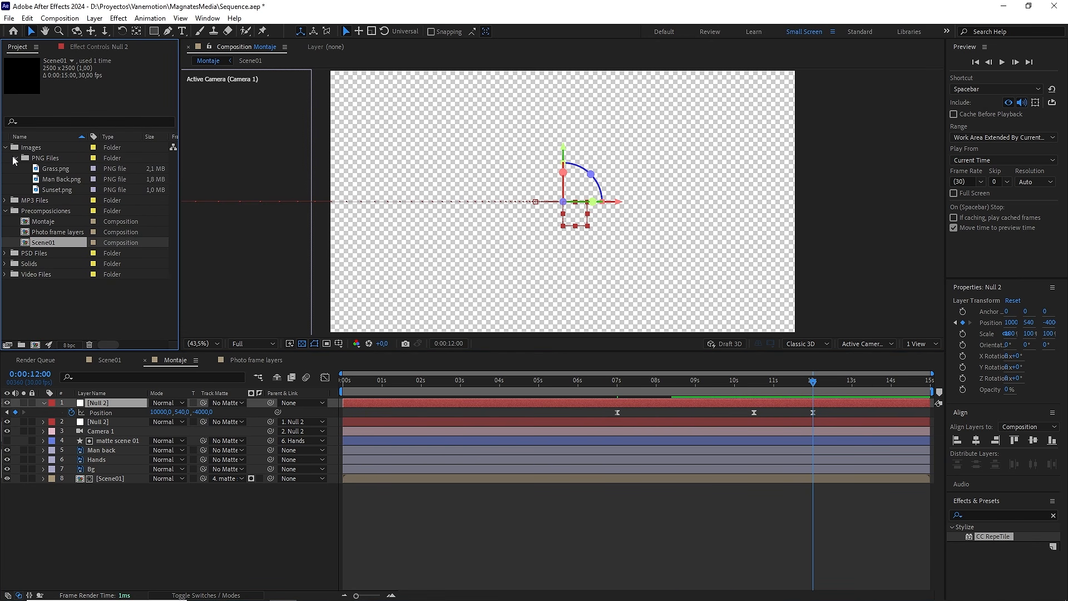
pyautogui.click(55, 169)
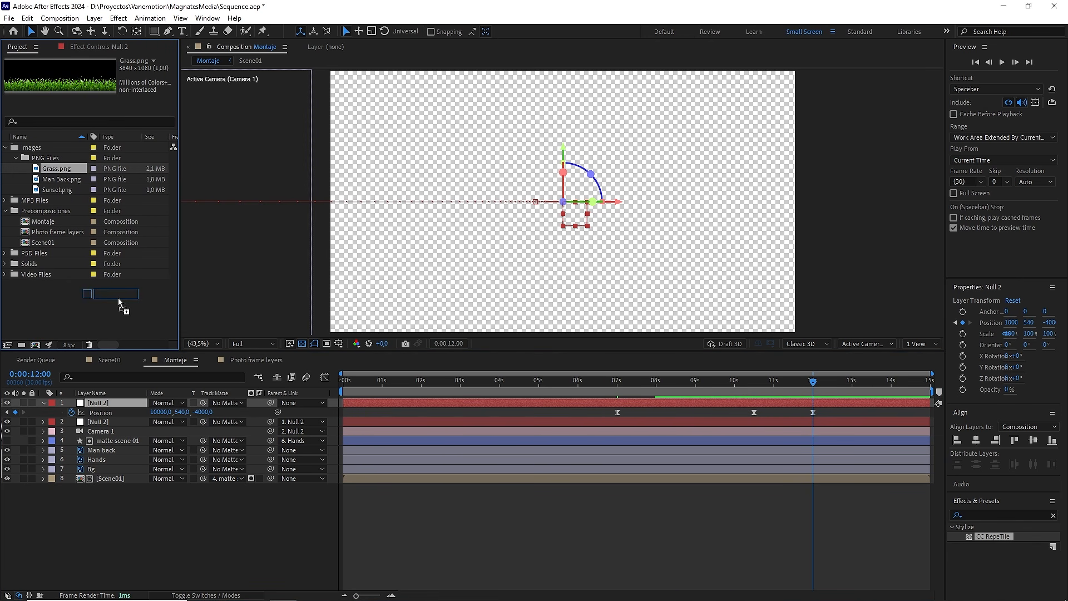
pyautogui.moveTo(118, 299); pyautogui.dragTo(113, 441)
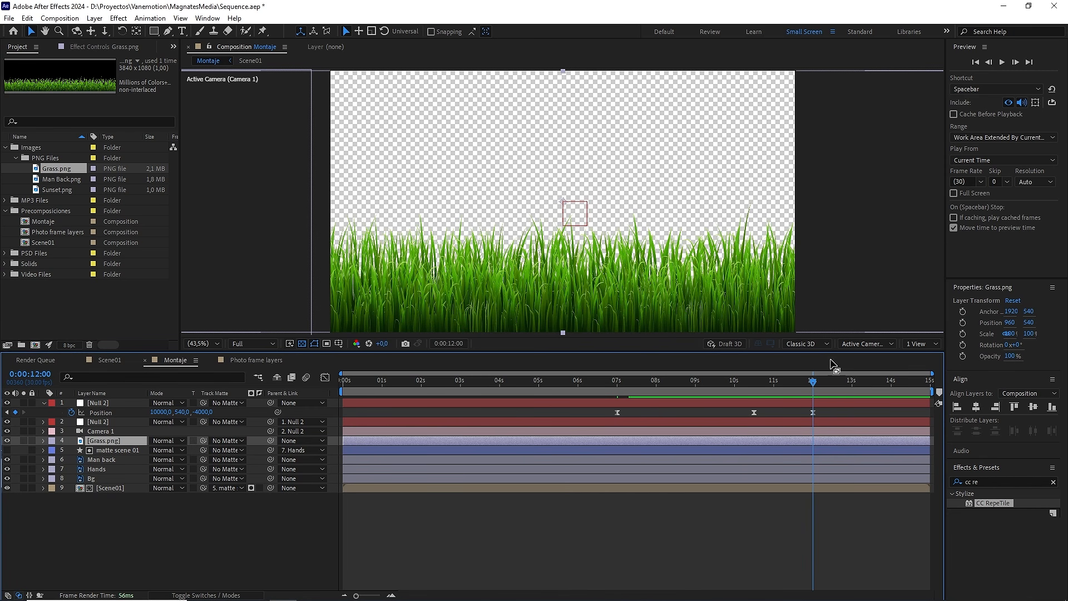
# Step: Display the composition in two views and turn the Grass.png layer into a 3D layer
pyautogui.click(919, 344)
pyautogui.click(918, 371)
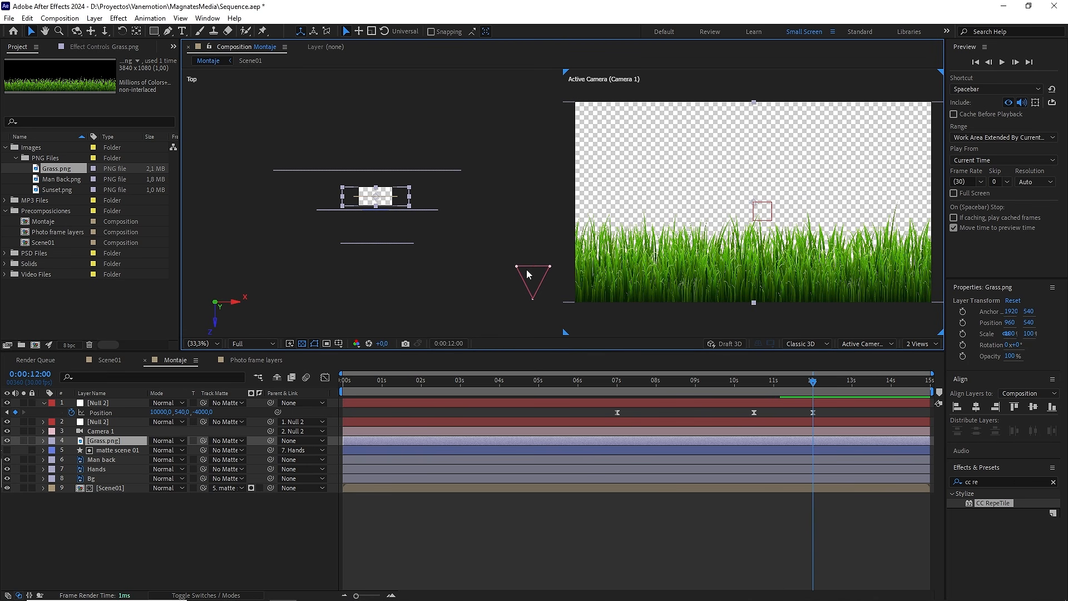
pyautogui.press(',')
pyautogui.press(',')
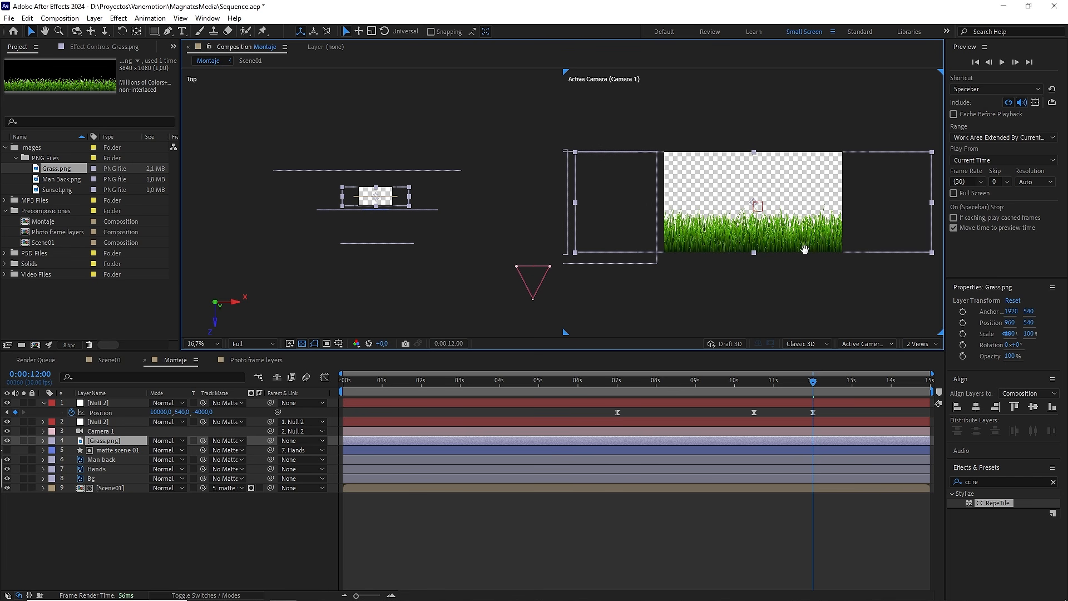
pyautogui.moveTo(805, 249); pyautogui.dragTo(763, 247)
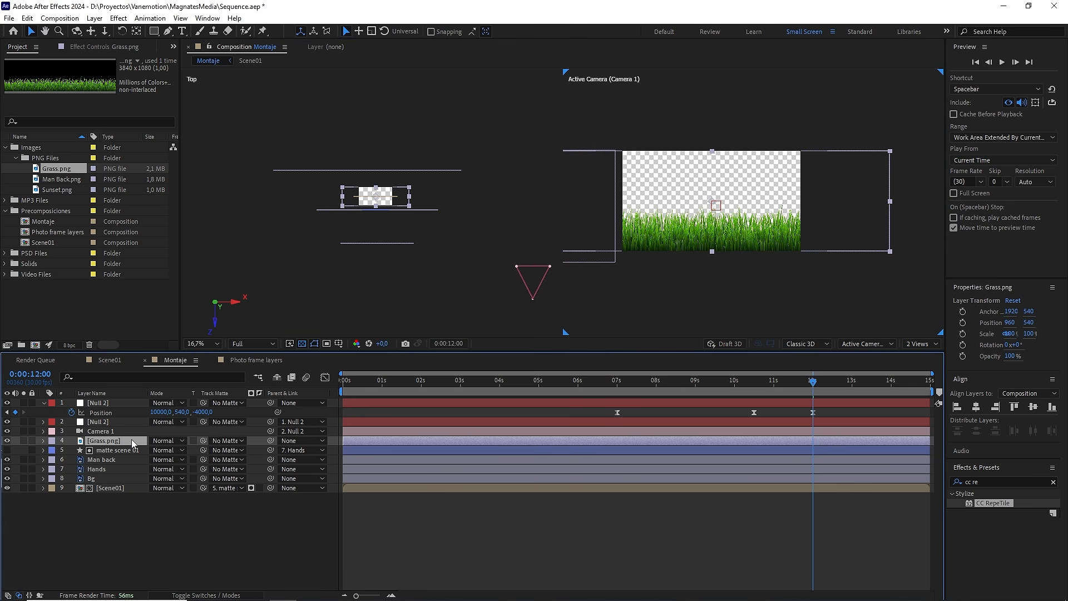
pyautogui.press('F4')
pyautogui.click(212, 441)
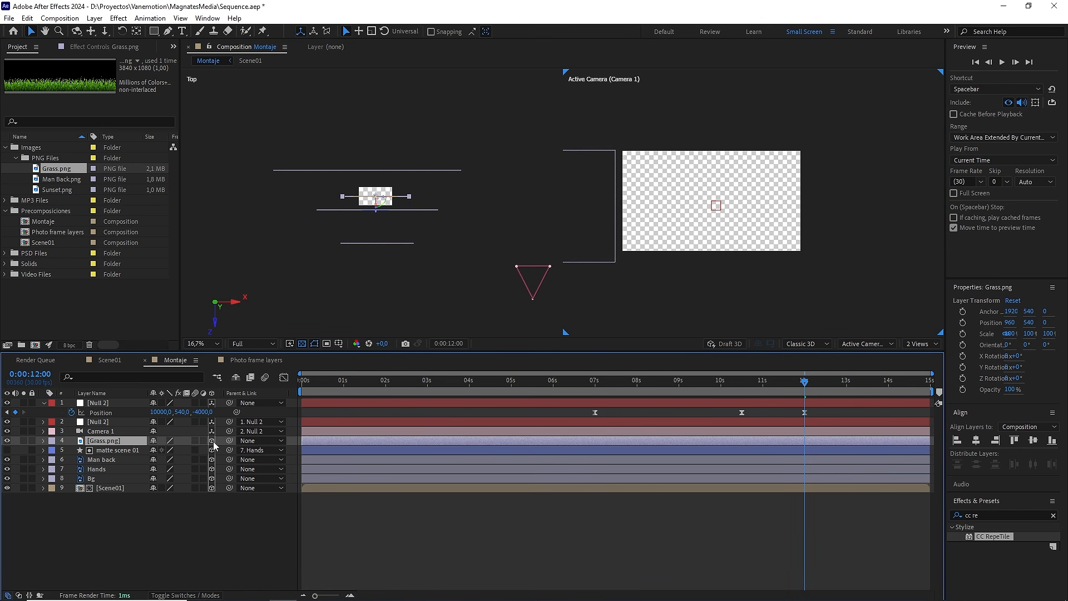
# Step: Center the Grass.png layer in the Camera 1 view, using the single-view layout
pyautogui.moveTo(402, 237); pyautogui.dragTo(277, 238)
pyautogui.click(409, 299)
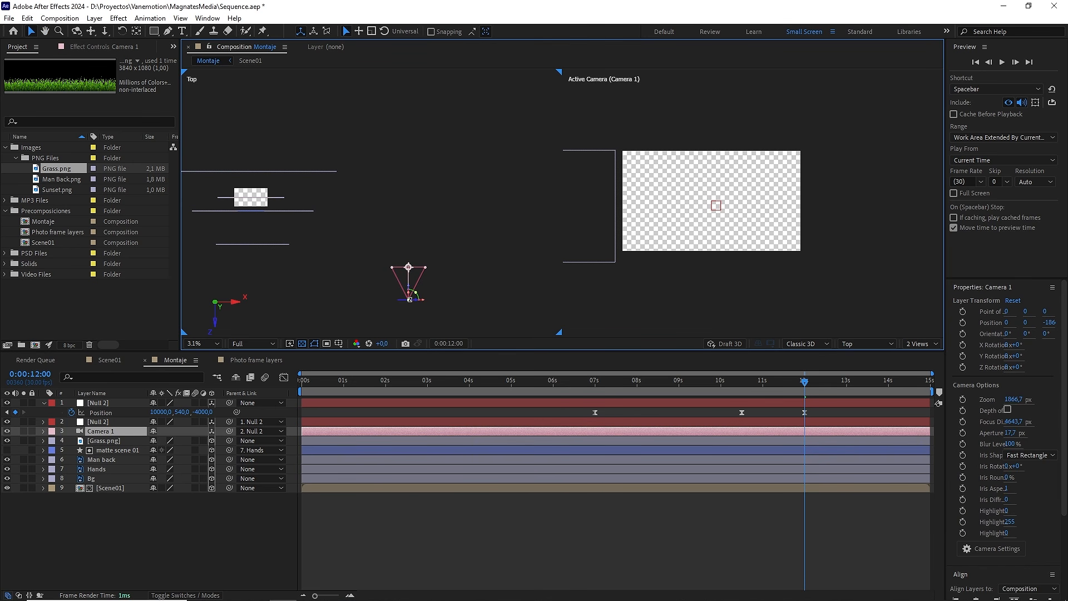
pyautogui.click(105, 441)
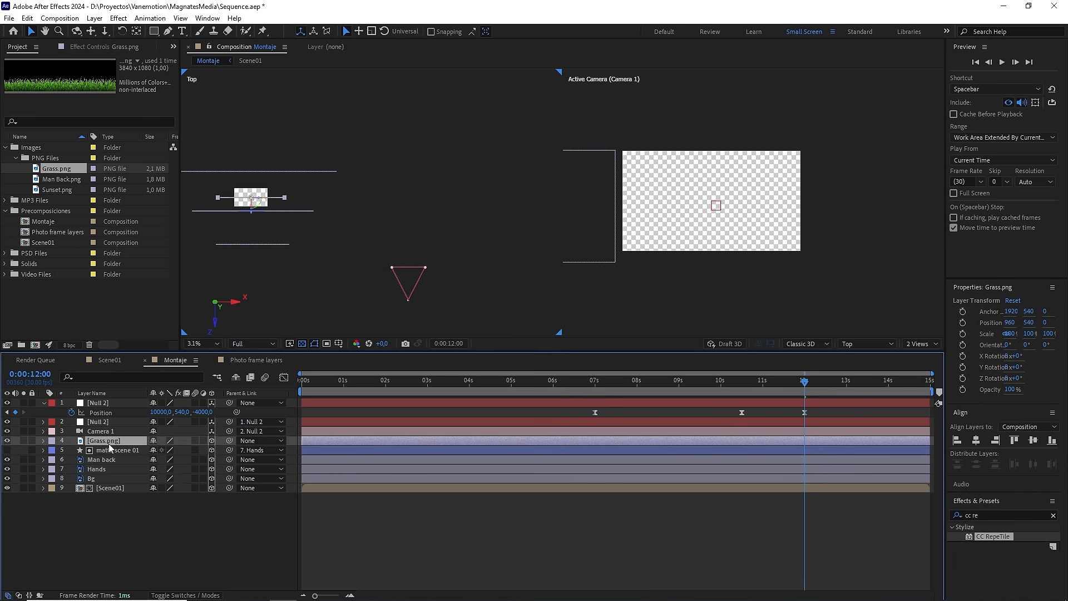
pyautogui.click(916, 343)
pyautogui.click(919, 358)
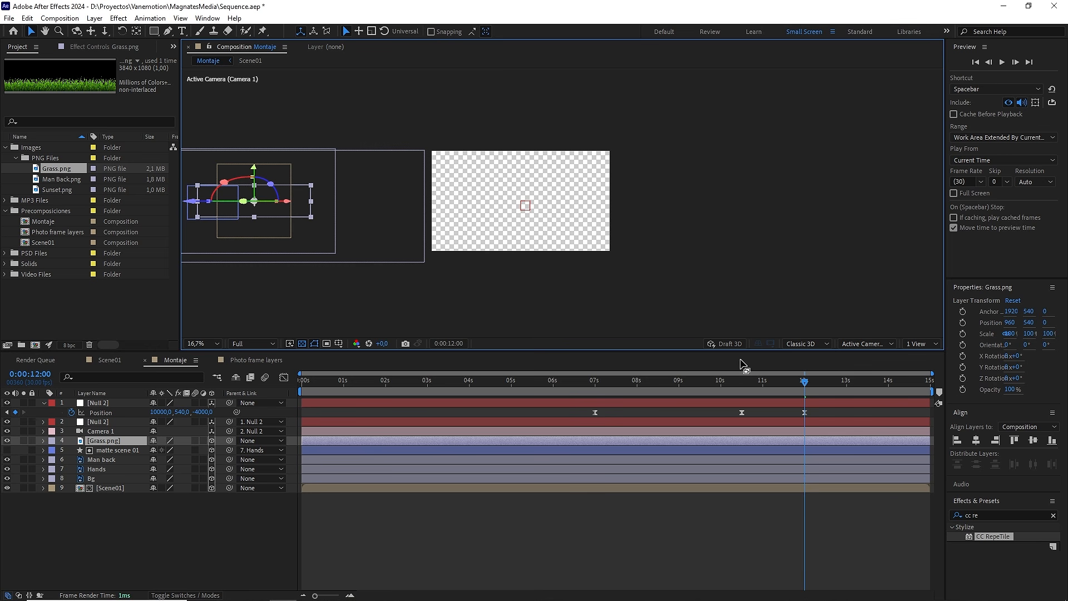
pyautogui.hotkey('ctrl', 'Home')
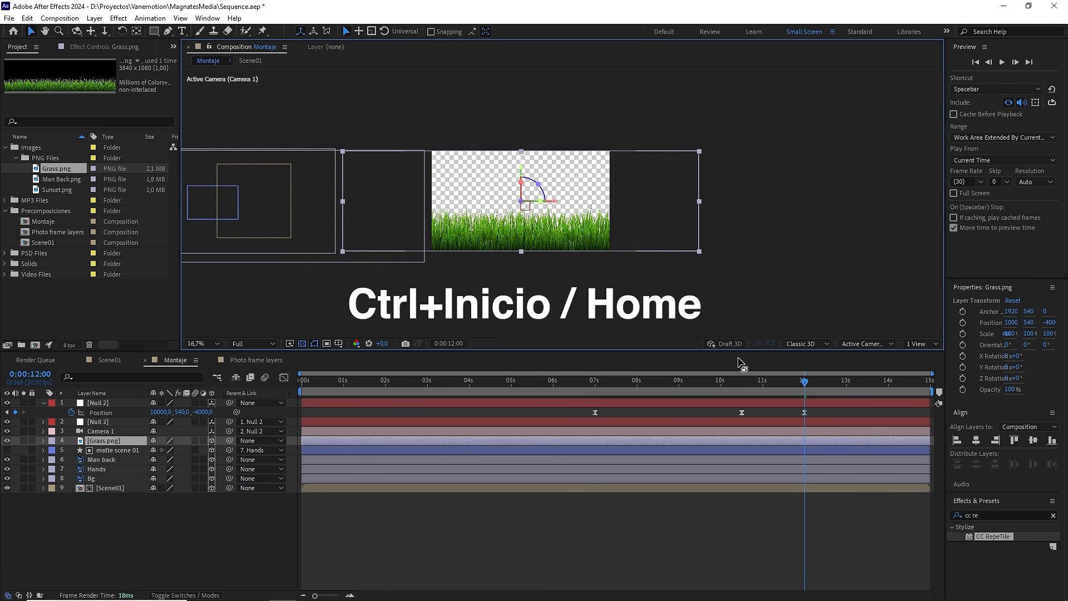
# Step: Return to the two-view layout and set the Grass.png layer's Z position to -2700
pyautogui.click(929, 344)
pyautogui.click(926, 365)
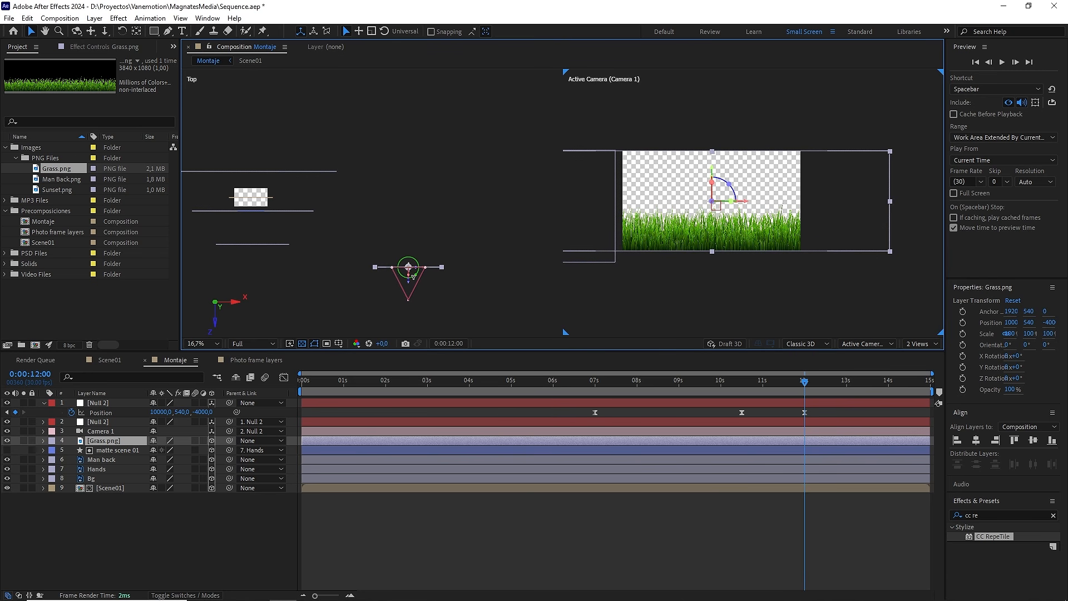
pyautogui.moveTo(411, 287); pyautogui.dragTo(411, 276)
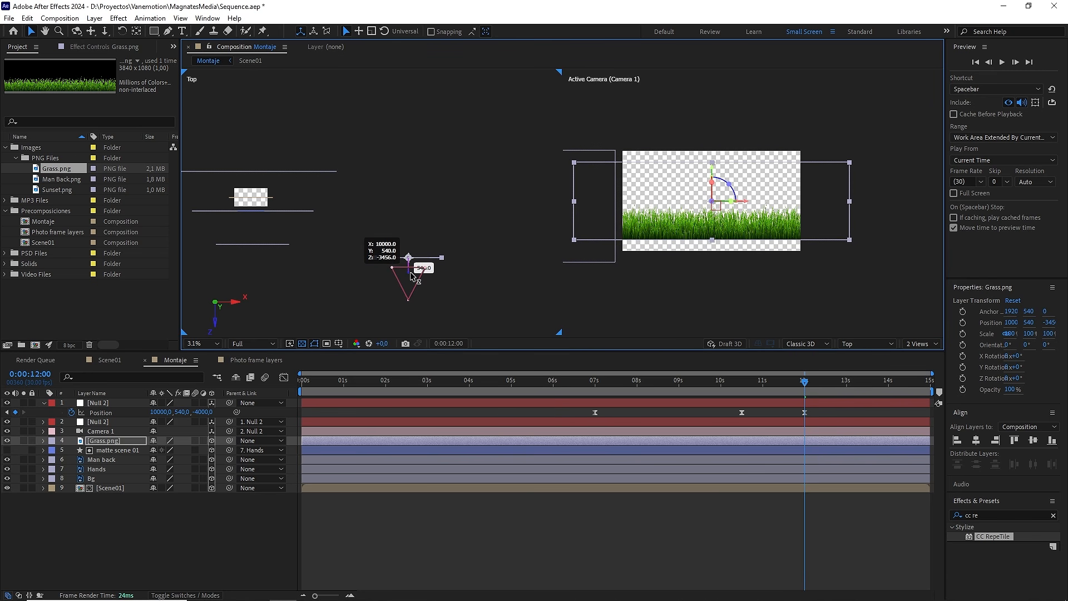
pyautogui.press('p')
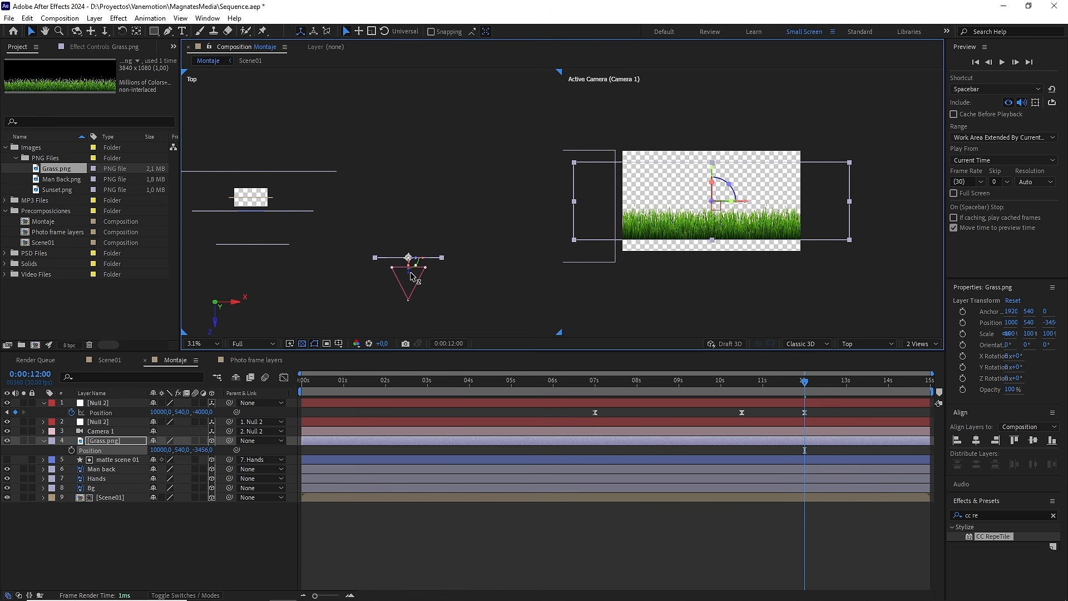
pyautogui.click(205, 450)
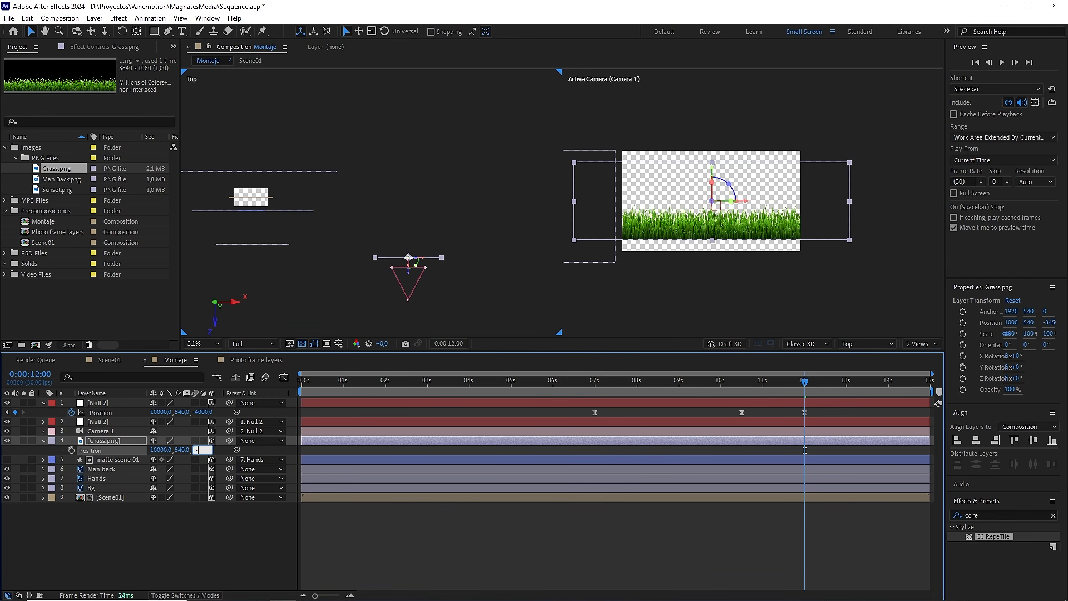
pyautogui.click(159, 516)
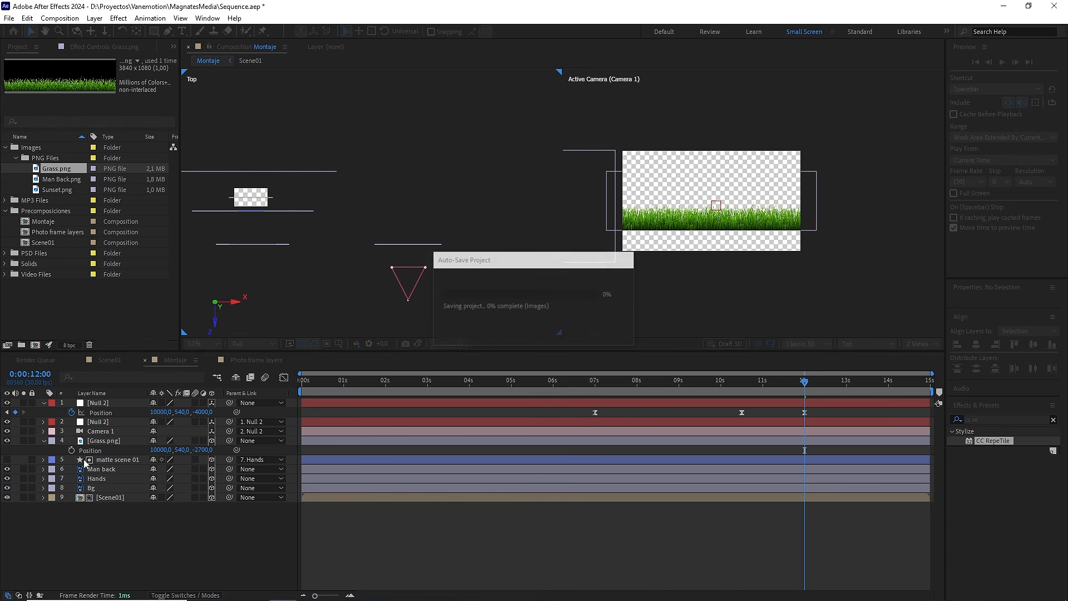
# Step: Lower the grass to the bottom of the frame by setting the Grass.png layer's Y position to 920
pyautogui.click(109, 469)
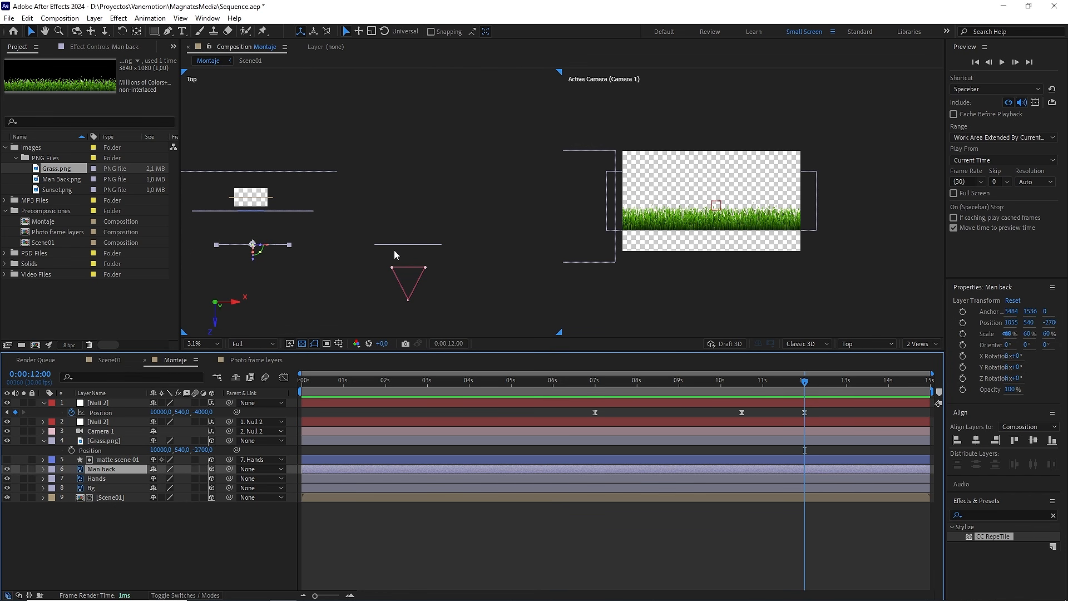
pyautogui.click(797, 210)
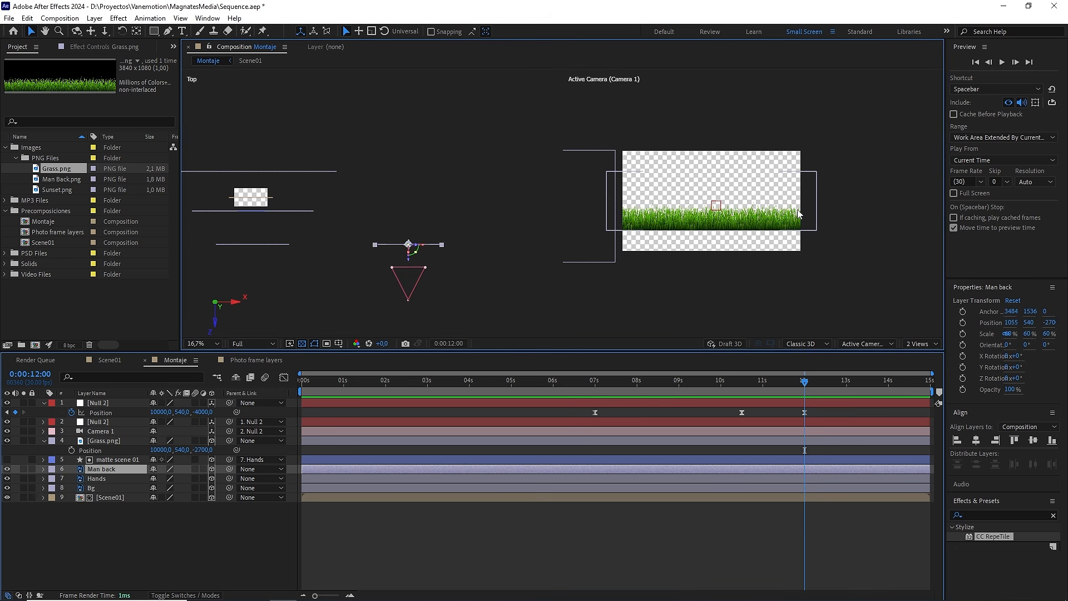
pyautogui.moveTo(189, 449); pyautogui.dragTo(204, 448)
pyautogui.click(184, 449)
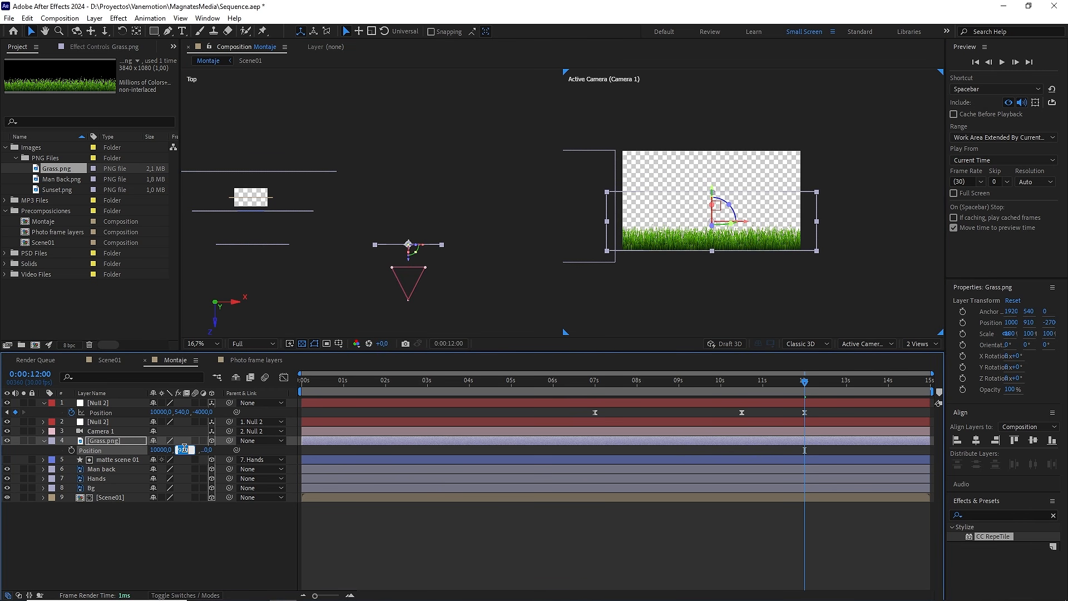
pyautogui.write('920')
pyautogui.click(214, 528)
# Step: Switch back to a single view and move the current time to 0:00:08:05 in the middle of the slide
pyautogui.moveTo(815, 383); pyautogui.dragTo(715, 387)
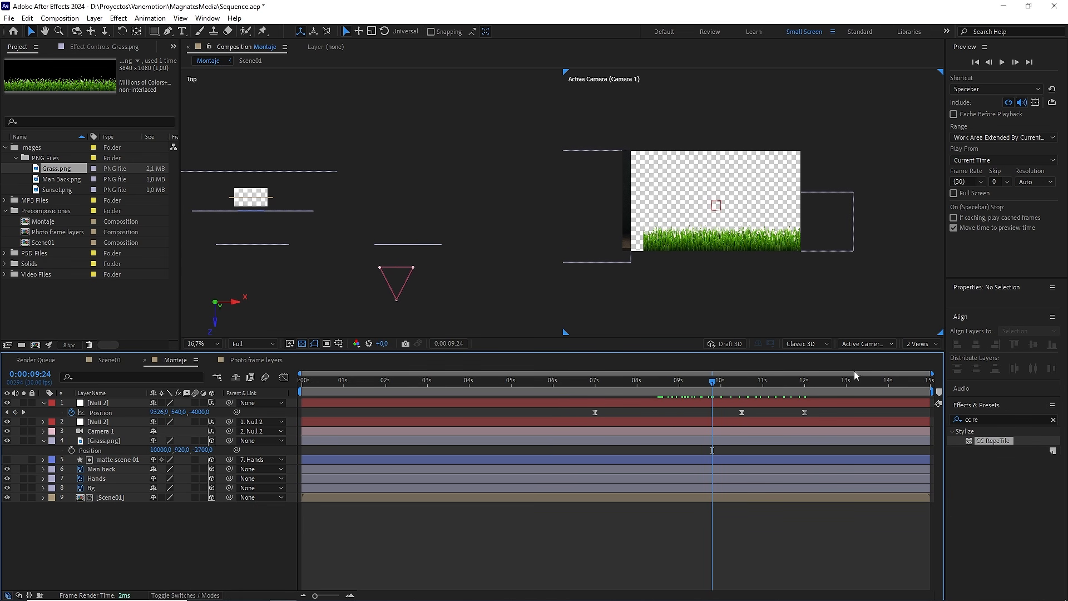
pyautogui.click(921, 344)
pyautogui.click(919, 355)
pyautogui.moveTo(713, 383); pyautogui.dragTo(643, 384)
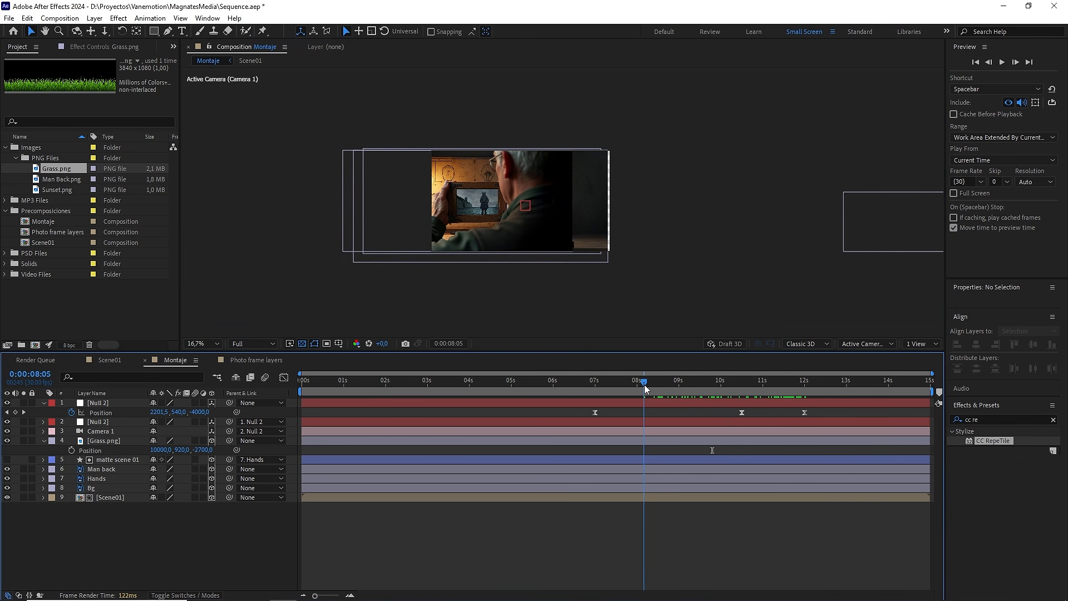
# Step: Create a black 3000 × 1080 px solid named "solid transition" and make it a 3D layer
pyautogui.rightClick(215, 534)
pyautogui.moveTo(311, 400)
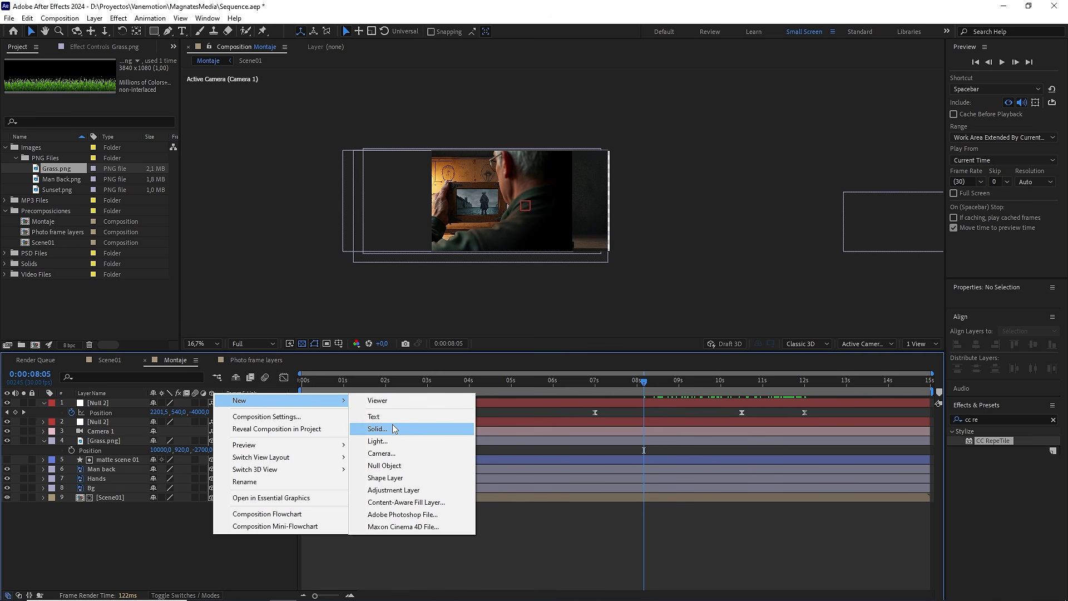
pyautogui.click(392, 427)
pyautogui.click(693, 349)
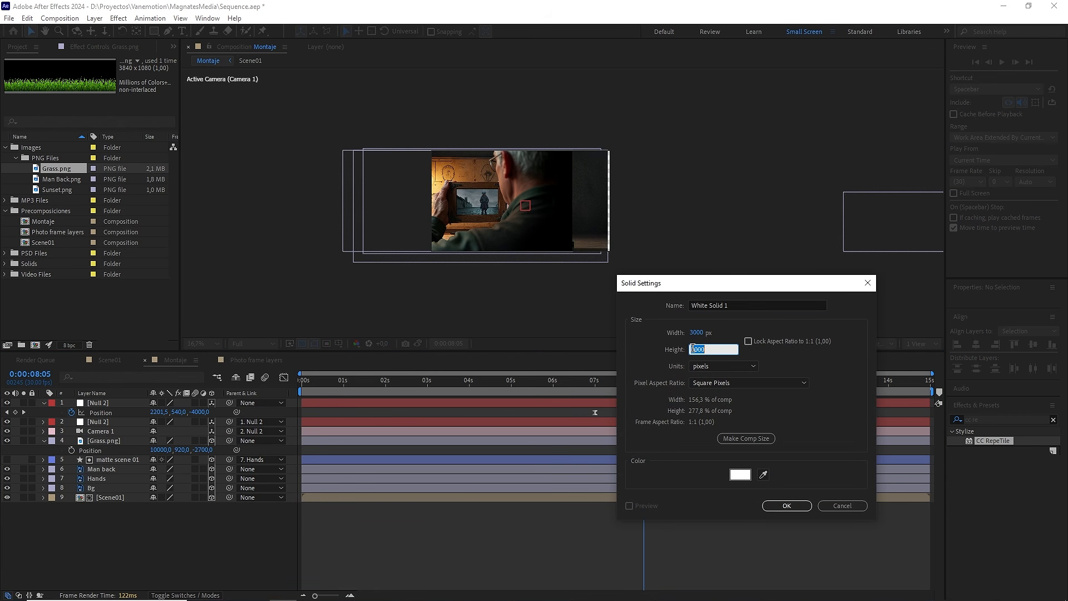
pyautogui.write('1080')
pyautogui.moveTo(747, 307); pyautogui.dragTo(625, 314)
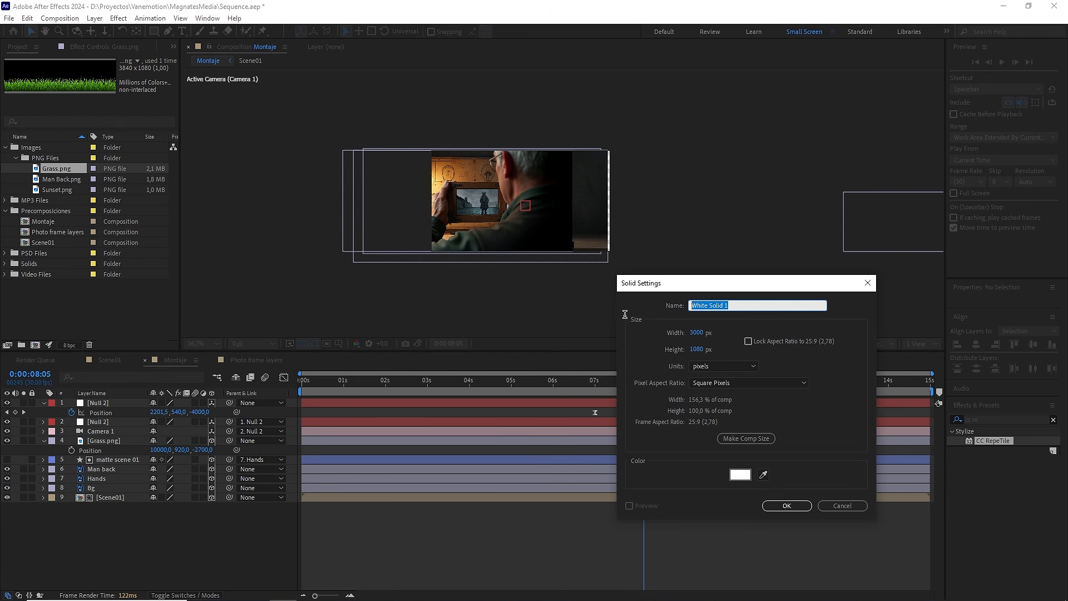
pyautogui.write('solid transition')
pyautogui.click(741, 475)
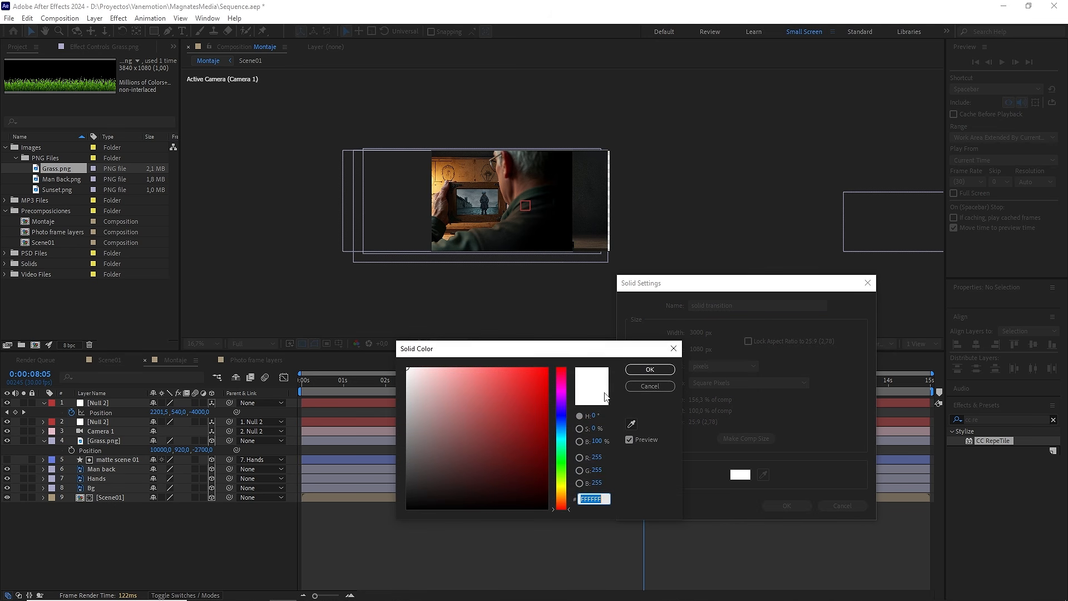
pyautogui.moveTo(501, 405); pyautogui.dragTo(365, 534)
pyautogui.click(648, 370)
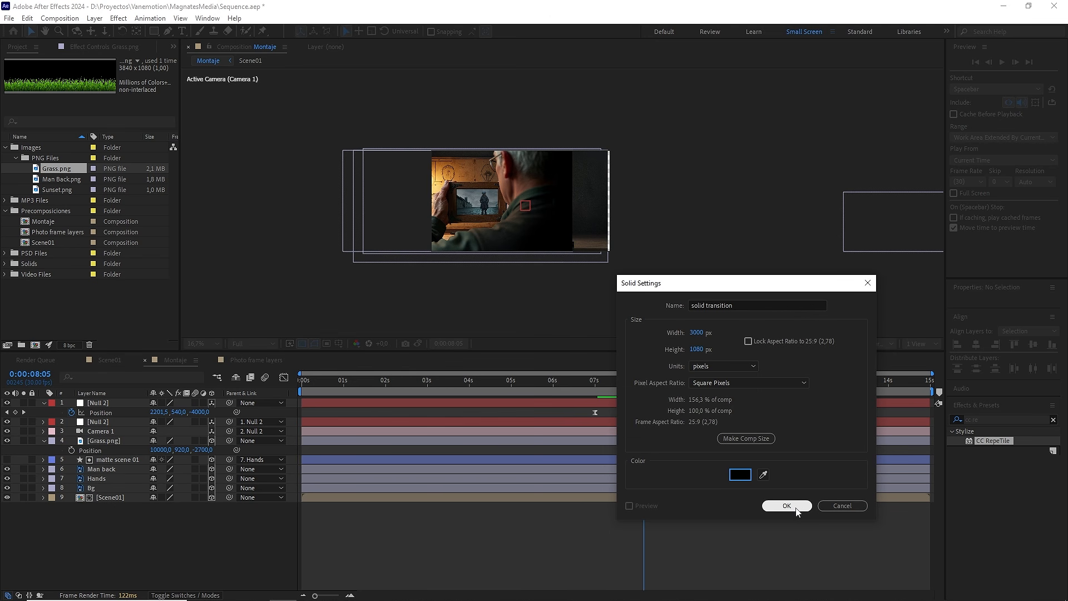
pyautogui.click(787, 505)
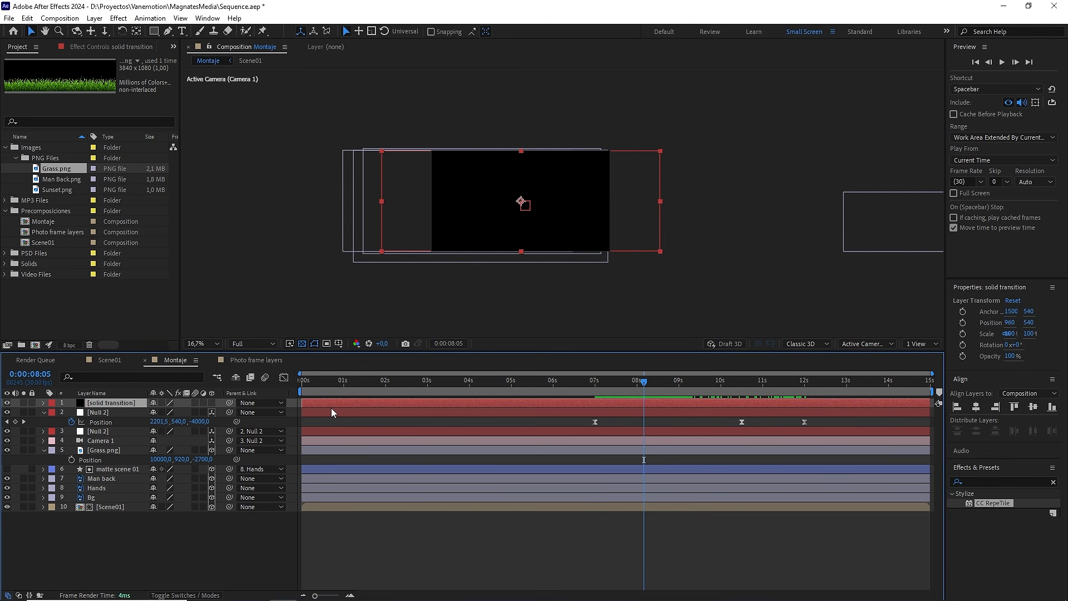
pyautogui.click(211, 402)
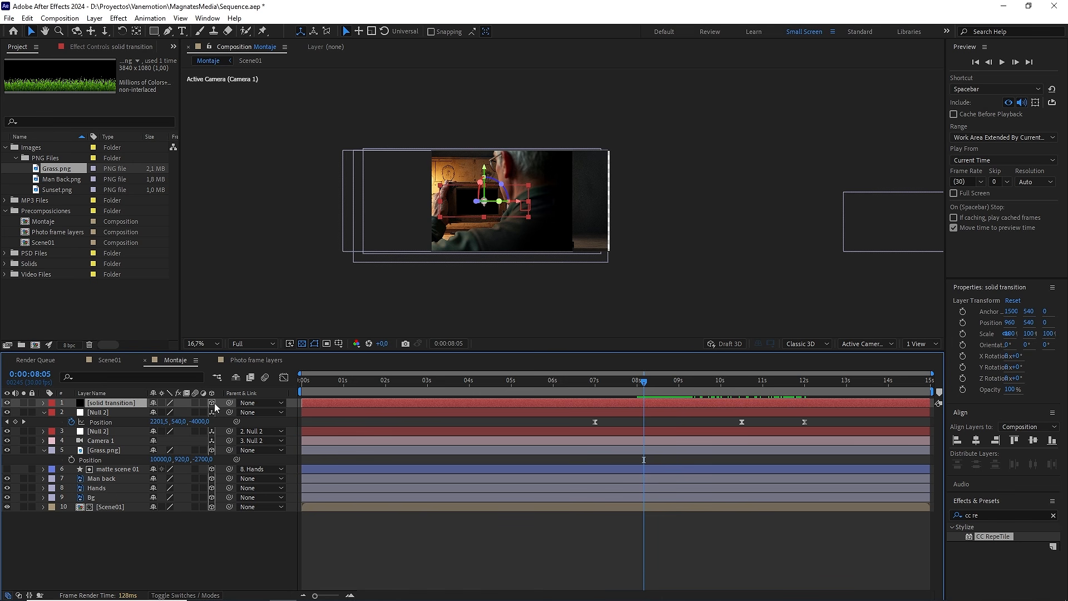
# Step: In the two-view layout, parent the solid transition layer to Man back so it jumps to that layer's position
pyautogui.click(921, 343)
pyautogui.click(924, 363)
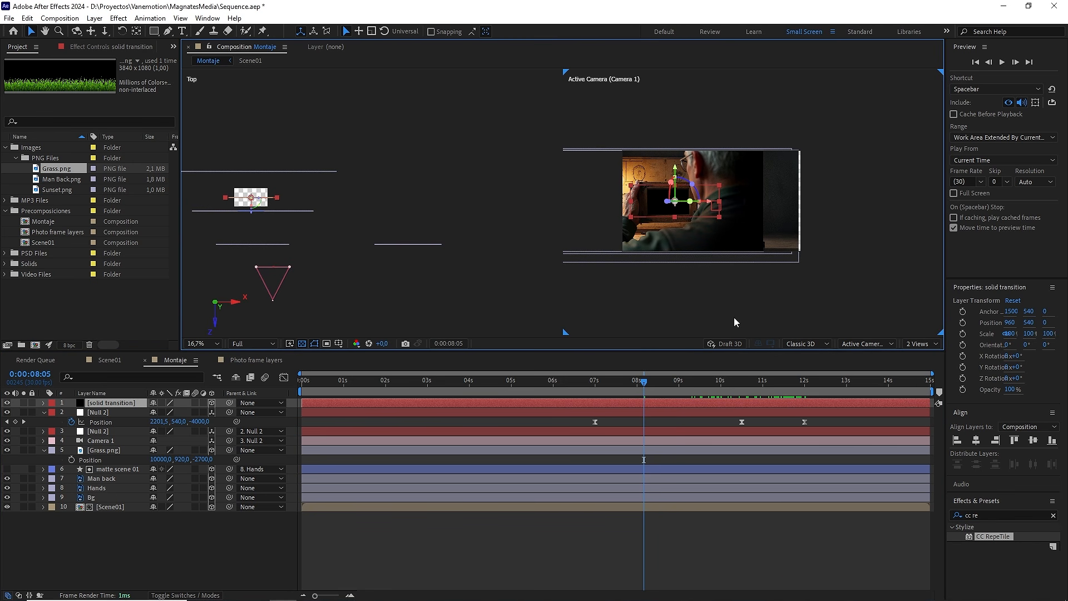
pyautogui.moveTo(303, 259); pyautogui.dragTo(350, 248)
pyautogui.click(316, 233)
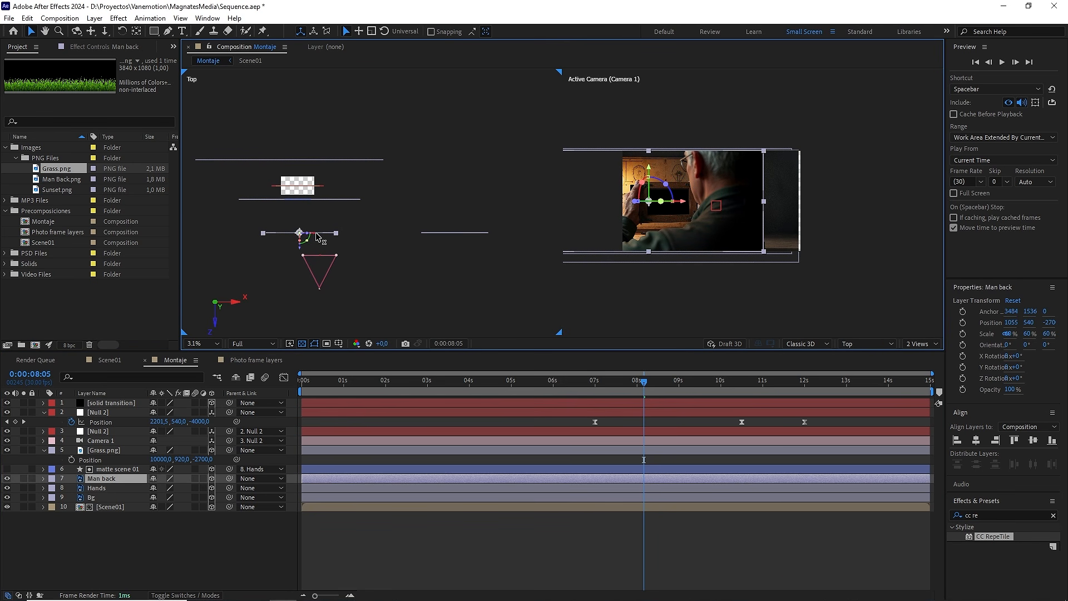
pyautogui.click(125, 402)
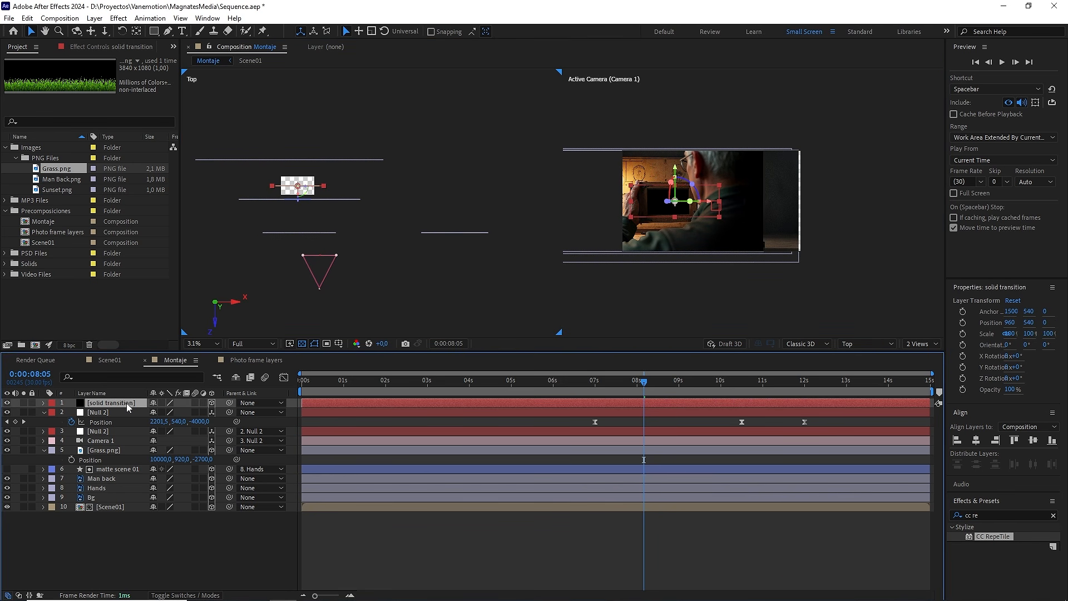
pyautogui.moveTo(229, 403); pyautogui.dragTo(103, 480)
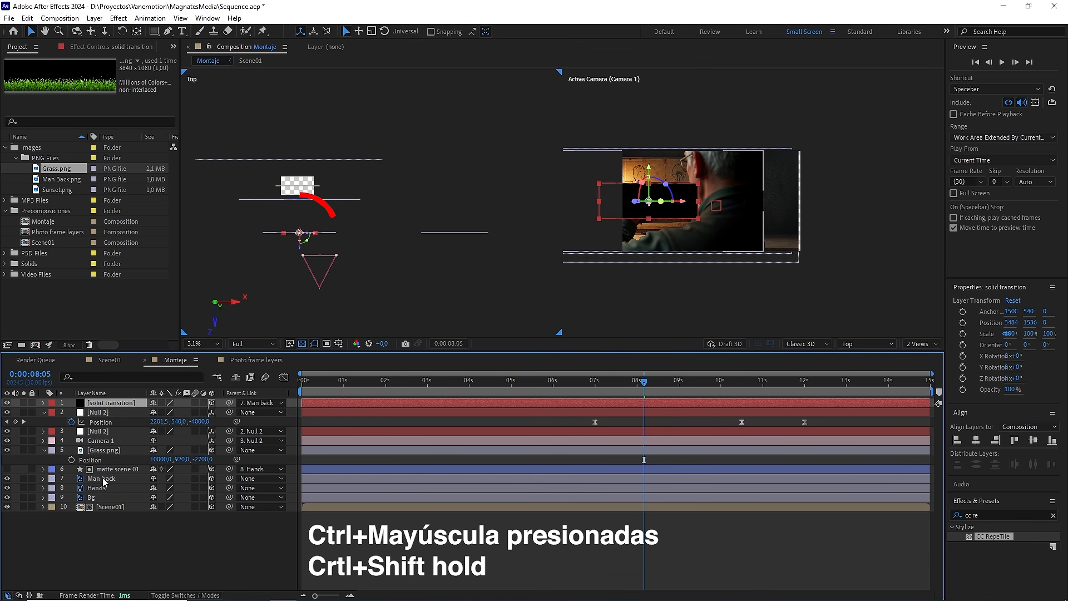
# Step: Shift the solid transition layer along X to about 7380, beside the man, and set its Scale to 290%
pyautogui.moveTo(686, 210); pyautogui.dragTo(817, 206)
pyautogui.press('s')
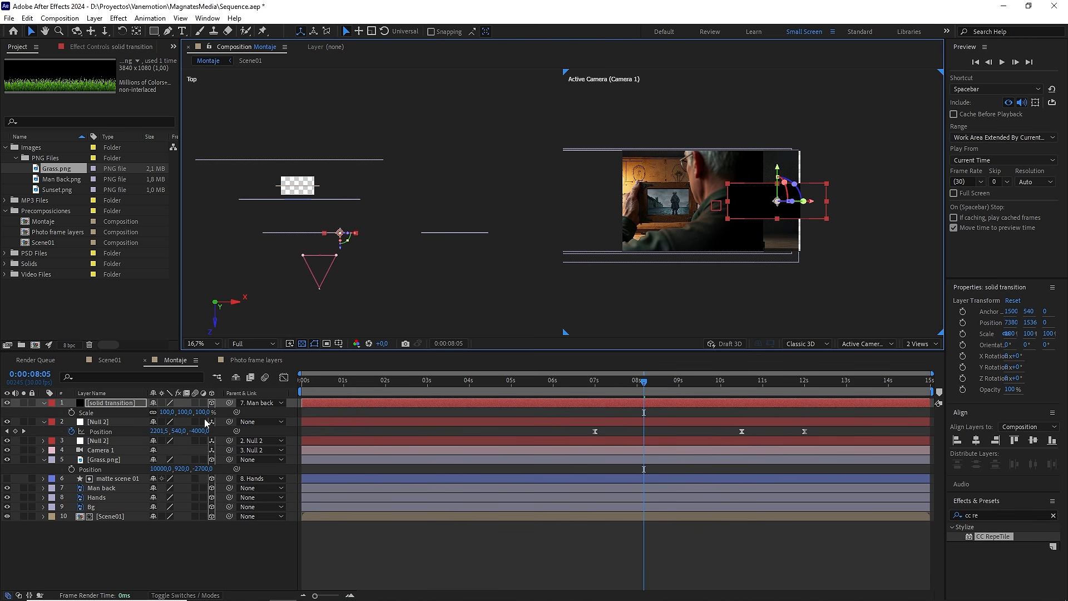
pyautogui.moveTo(203, 412); pyautogui.dragTo(292, 400)
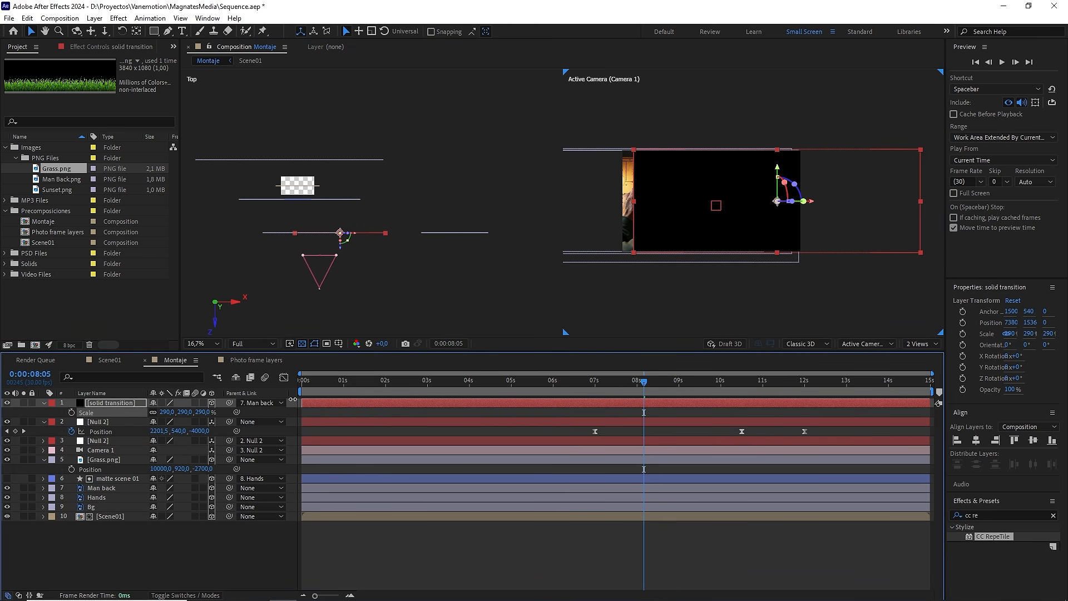
# Step: Return to a single view and slide the solid transition layer along X until its left edge overlaps only the image's dark right side
pyautogui.click(922, 343)
pyautogui.click(932, 359)
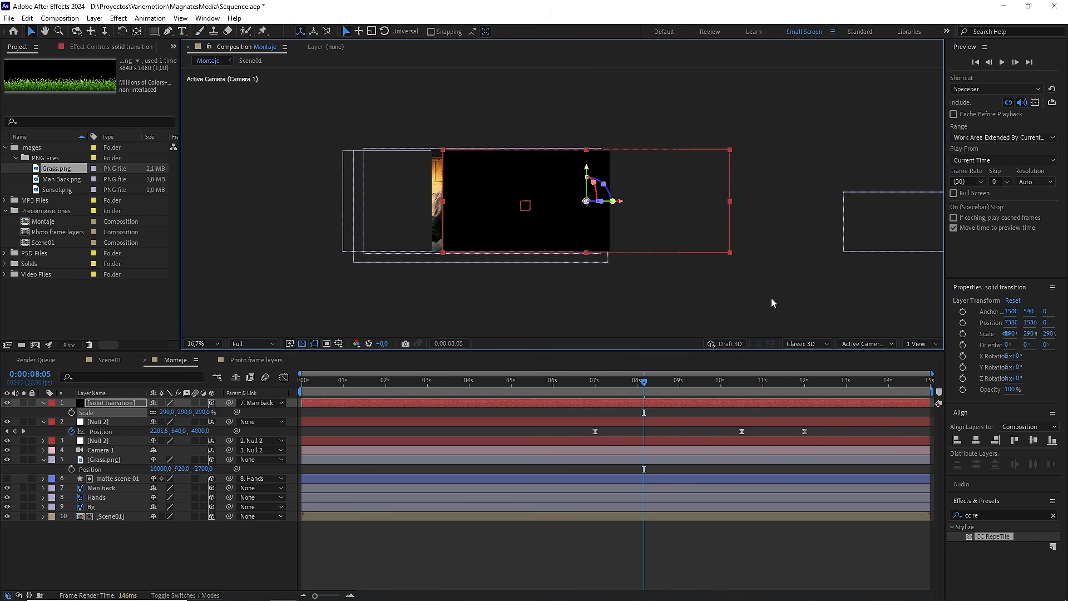
pyautogui.moveTo(621, 202)
pyautogui.mouseDown()
pyautogui.moveTo(704, 208)
pyautogui.moveTo(646, 212)
pyautogui.moveTo(751, 231)
pyautogui.moveTo(682, 251)
pyautogui.mouseUp()
pyautogui.scroll(2, 704, 208)
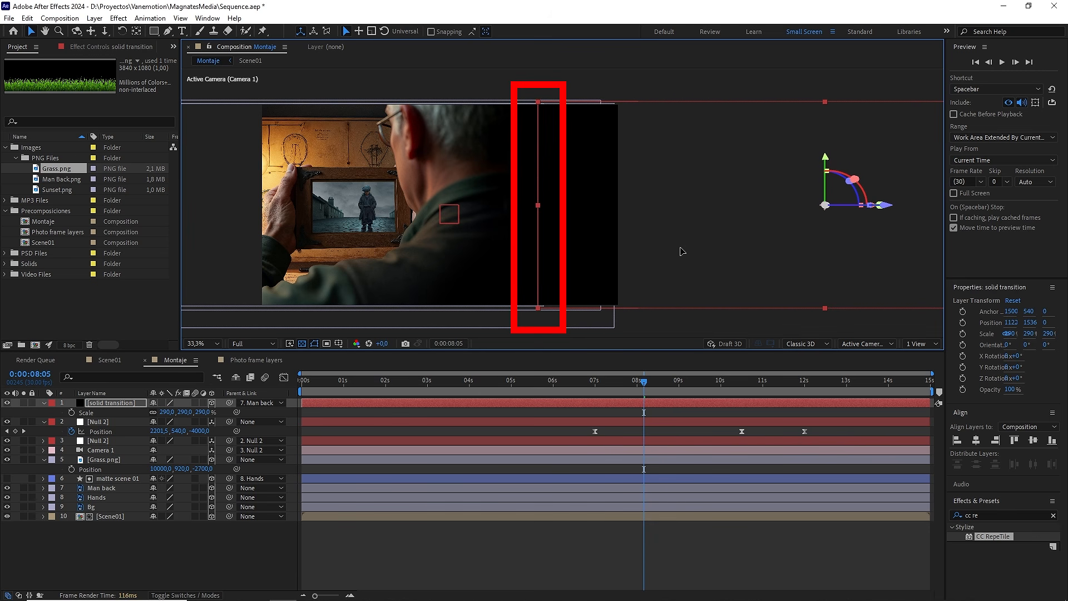
# Step: At 0:00:09:04, draw a closed Pen mask on the solid transition layer with an S-curved left edge, enclosing everything right of it
pyautogui.click(628, 410)
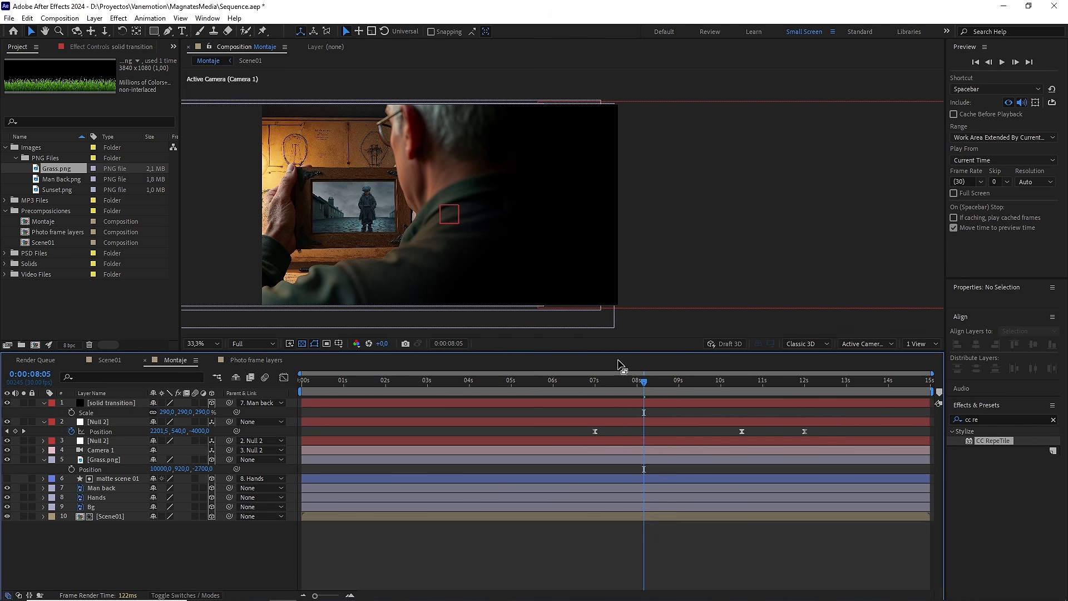
pyautogui.scroll(-2, 554, 198)
pyautogui.moveTo(651, 383); pyautogui.dragTo(688, 391)
pyautogui.click(513, 173)
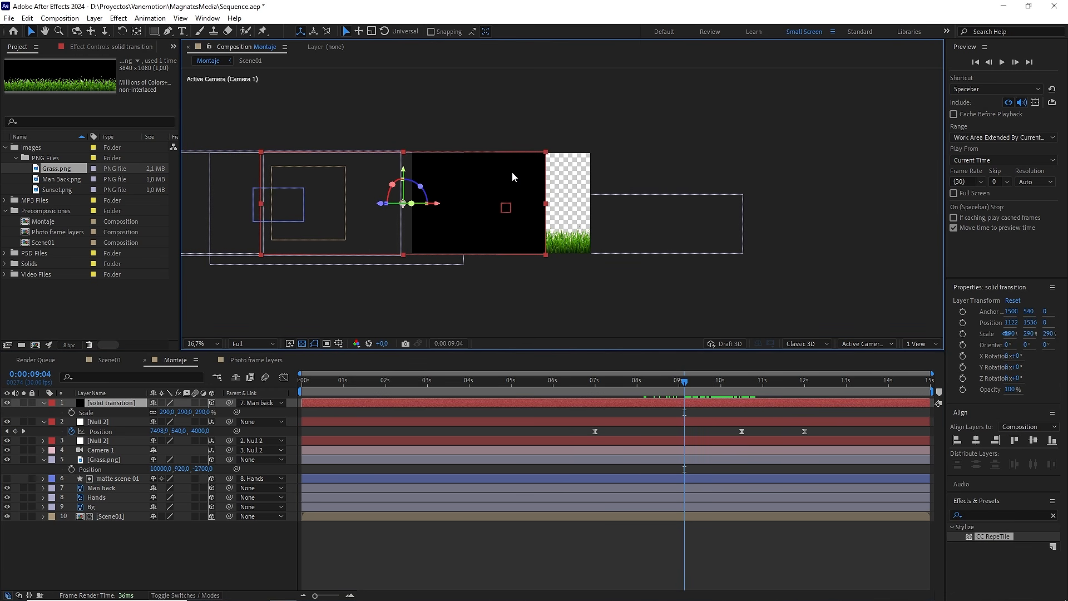
pyautogui.click(168, 31)
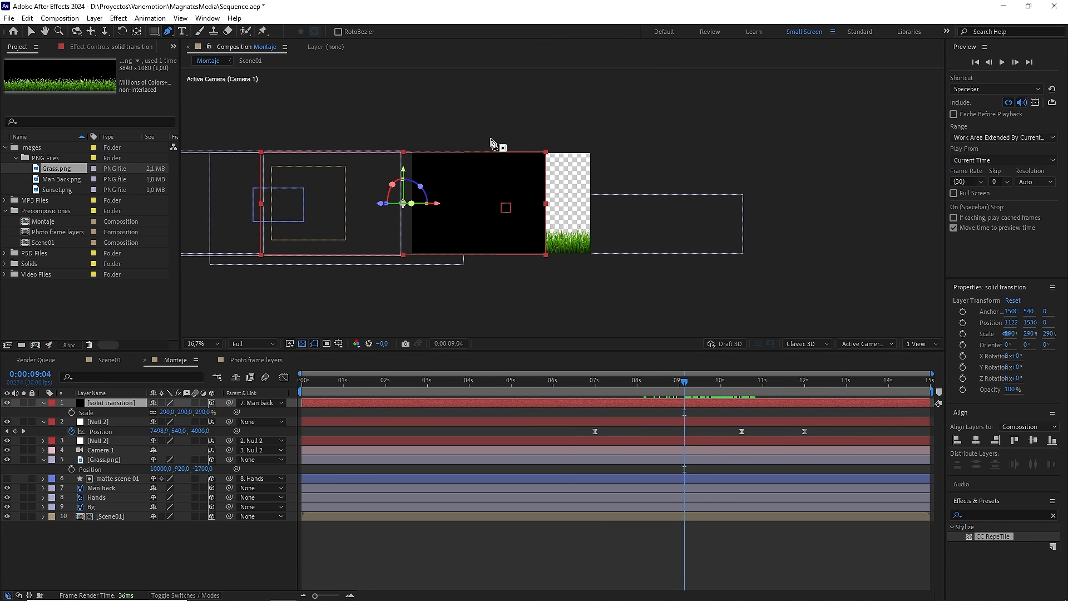
pyautogui.click(457, 131)
pyautogui.moveTo(504, 180); pyautogui.dragTo(494, 209)
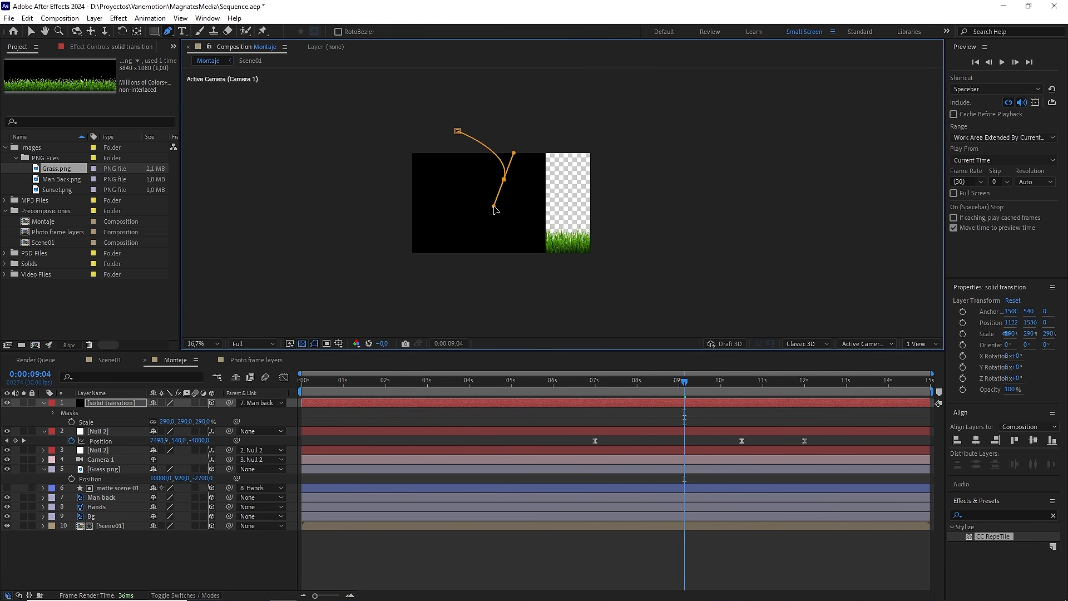
pyautogui.moveTo(475, 256); pyautogui.dragTo(508, 278)
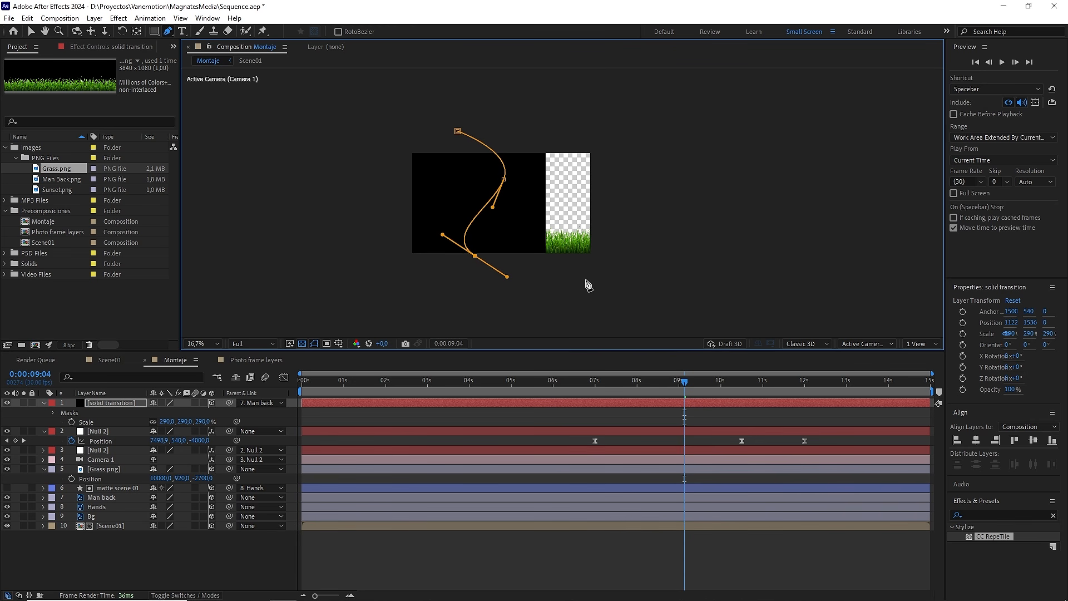
pyautogui.click(626, 301)
pyautogui.click(750, 177)
pyautogui.moveTo(661, 101); pyautogui.dragTo(639, 98)
pyautogui.click(458, 131)
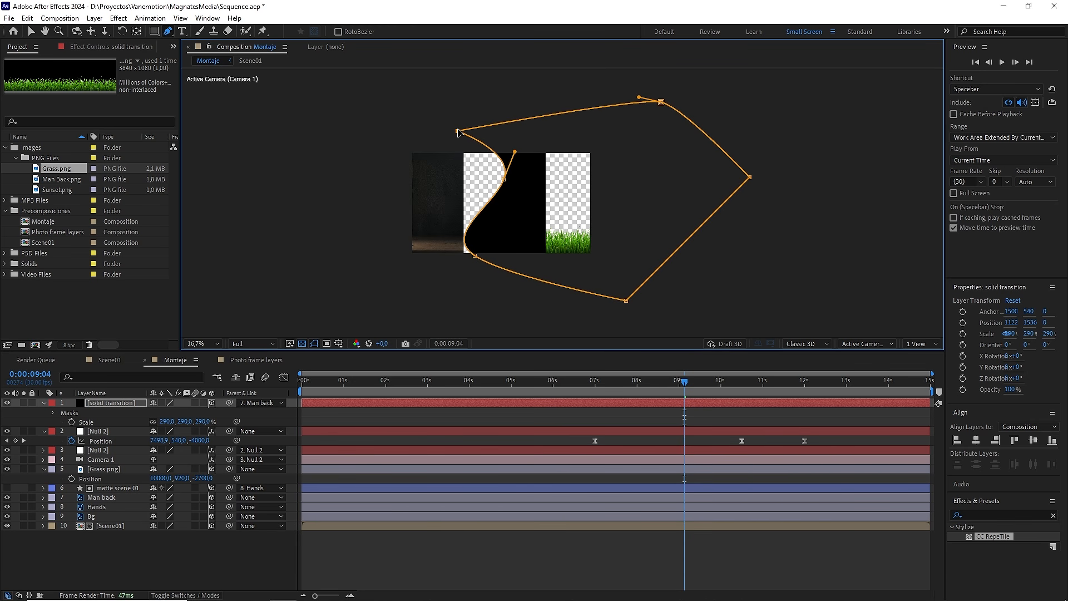
# Step: Set the solid transition layer's mask mode to Subtract and its Mask Feather to 380 pixels
pyautogui.click(55, 414)
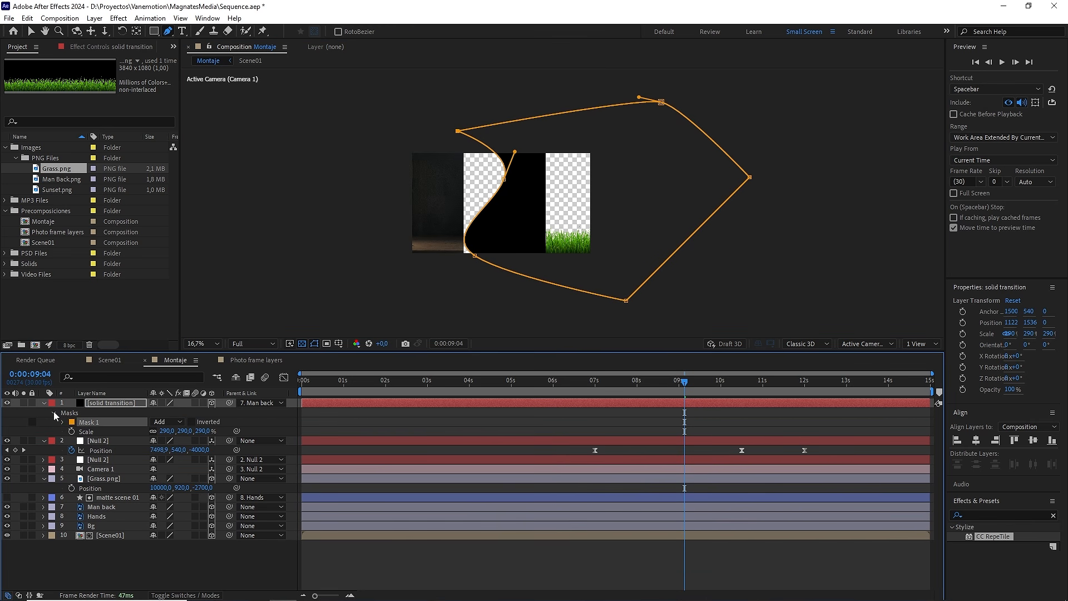
pyautogui.click(166, 422)
pyautogui.click(171, 459)
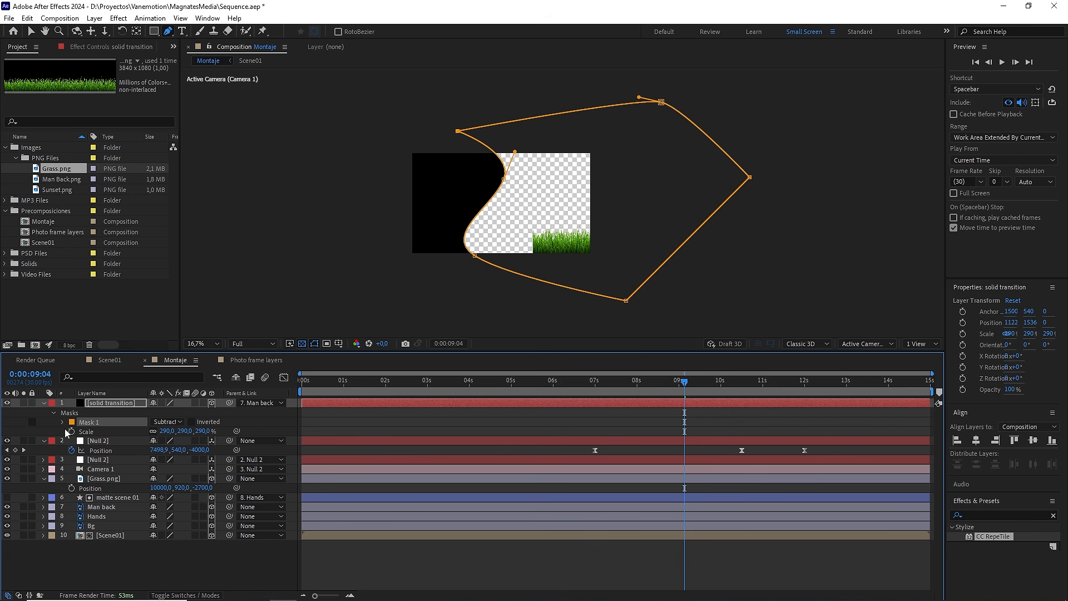
pyautogui.click(62, 423)
pyautogui.moveTo(174, 440); pyautogui.dragTo(194, 440)
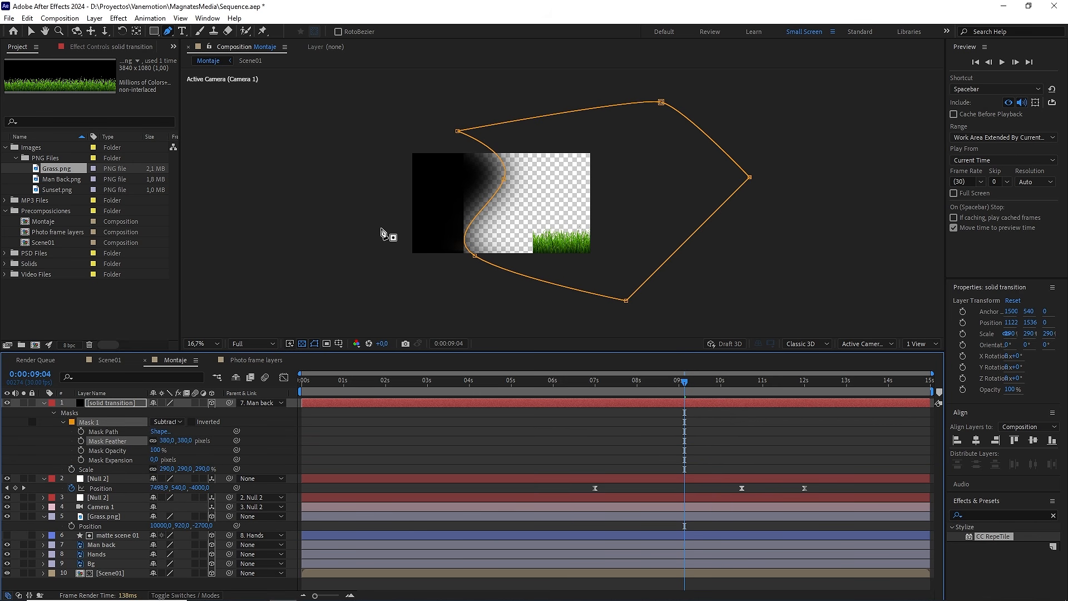
# Step: Soften the mask's S-curve by shifting its upper curve point slightly left and its lower one slightly right
pyautogui.moveTo(504, 179); pyautogui.dragTo(498, 182)
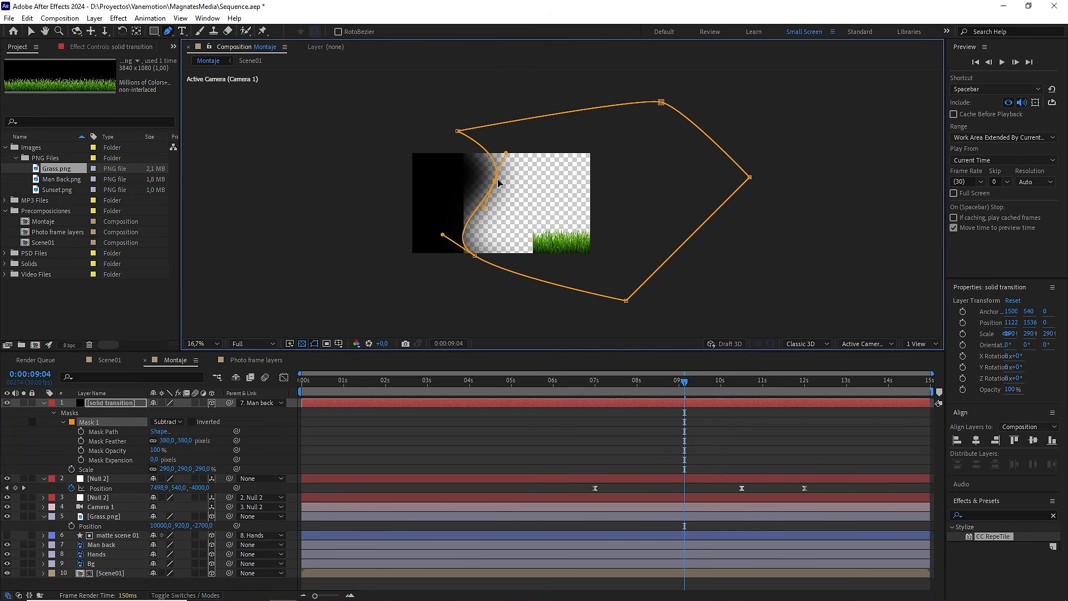
pyautogui.click(472, 251)
pyautogui.hotkey('ctrl', 'z')
pyautogui.moveTo(479, 259); pyautogui.dragTo(484, 257)
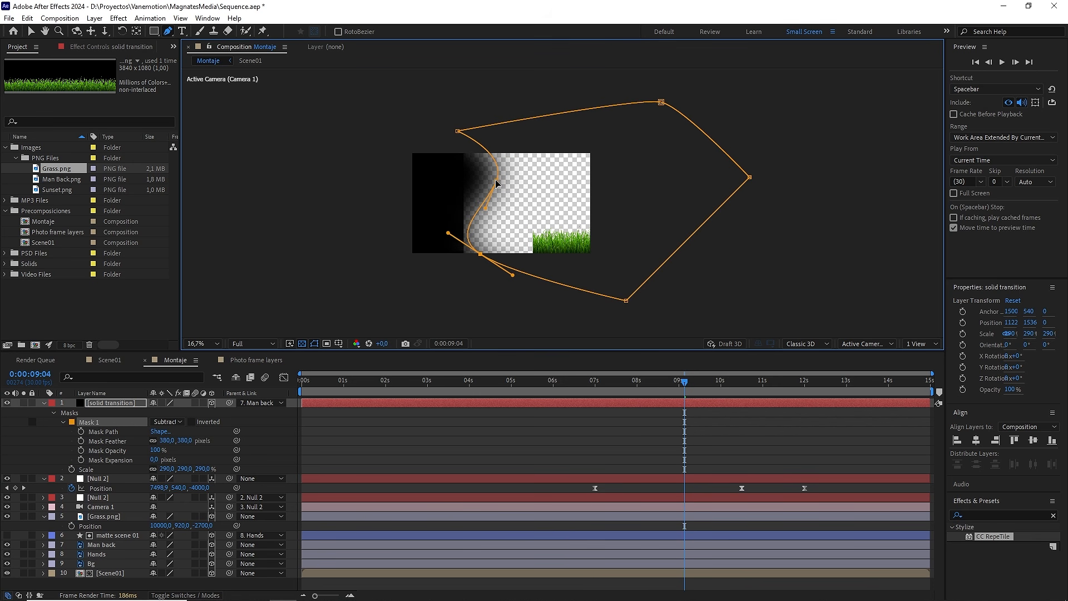
pyautogui.moveTo(495, 179); pyautogui.dragTo(491, 183)
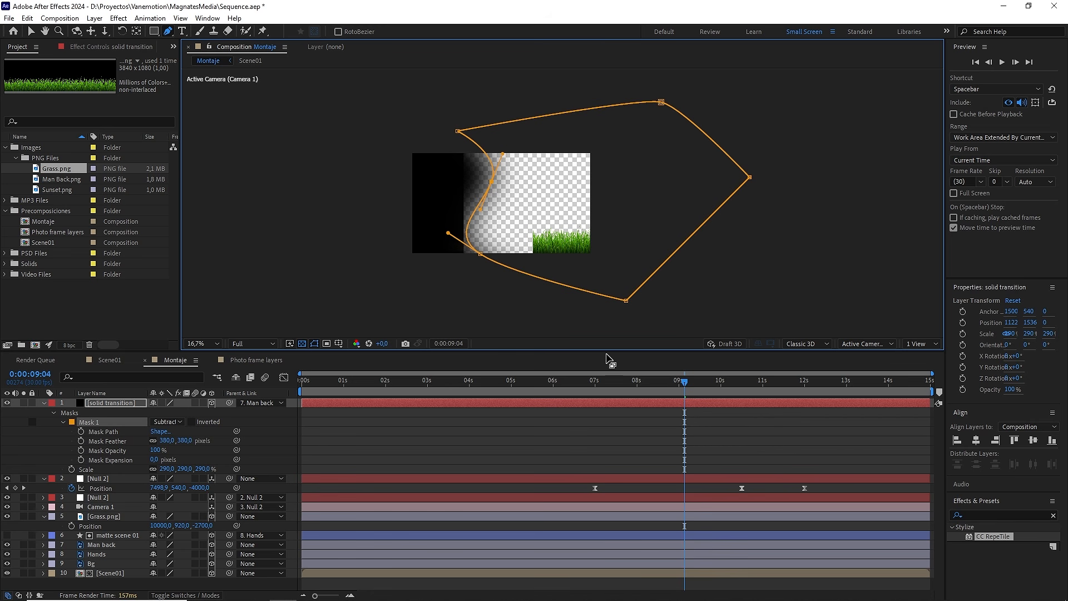
# Step: Preview the camera slide from 0:00:07:29 to check the feathered black transition into the grass
pyautogui.click(656, 412)
pyautogui.moveTo(684, 382); pyautogui.dragTo(635, 382)
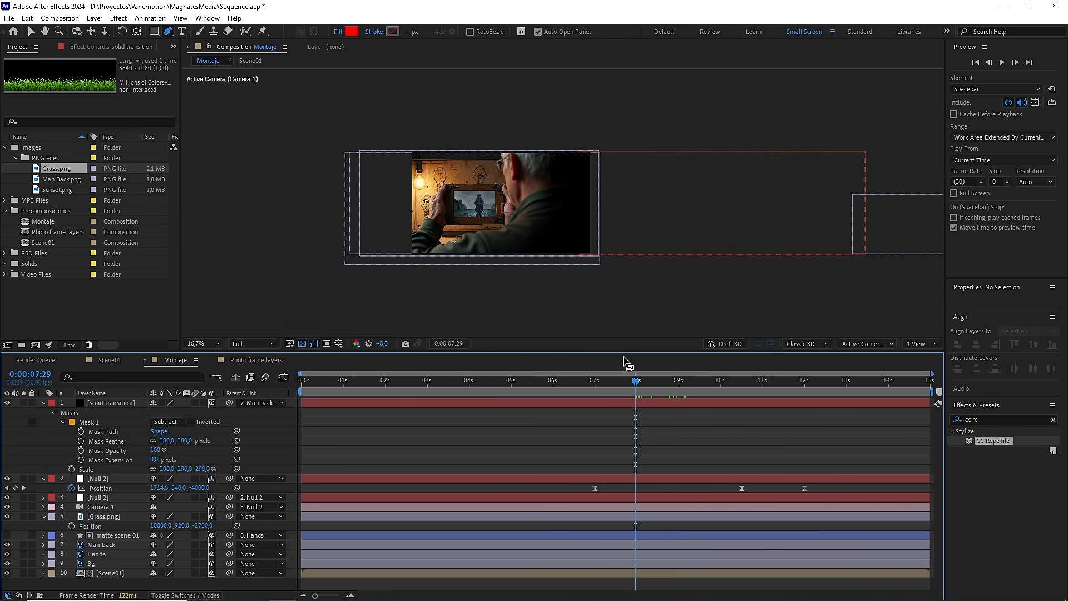
pyautogui.press('space')
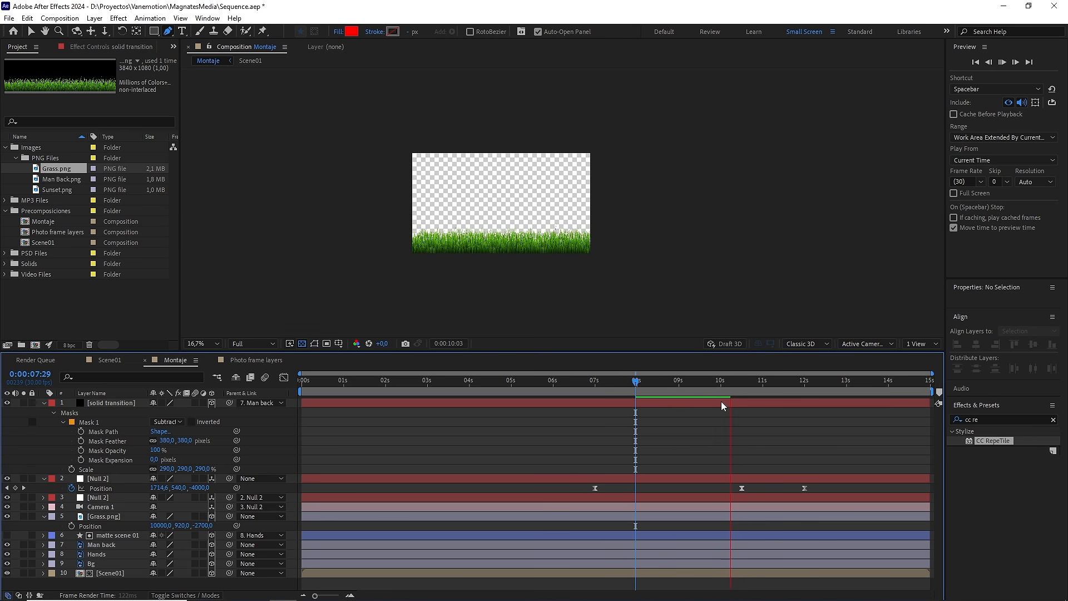
pyautogui.click(722, 384)
# Step: At 0:00:09:02, apply CC RepeTile to the Grass.png layer with Expand Left 3210 and Unfold tiling
pyautogui.moveTo(722, 385); pyautogui.dragTo(681, 385)
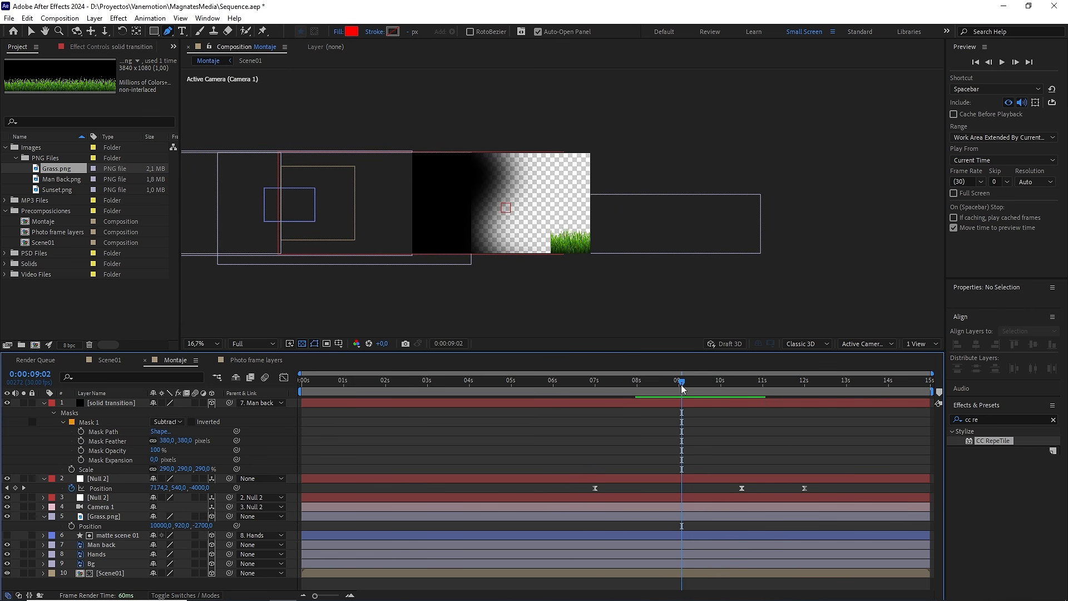
pyautogui.press('v')
pyautogui.click(680, 231)
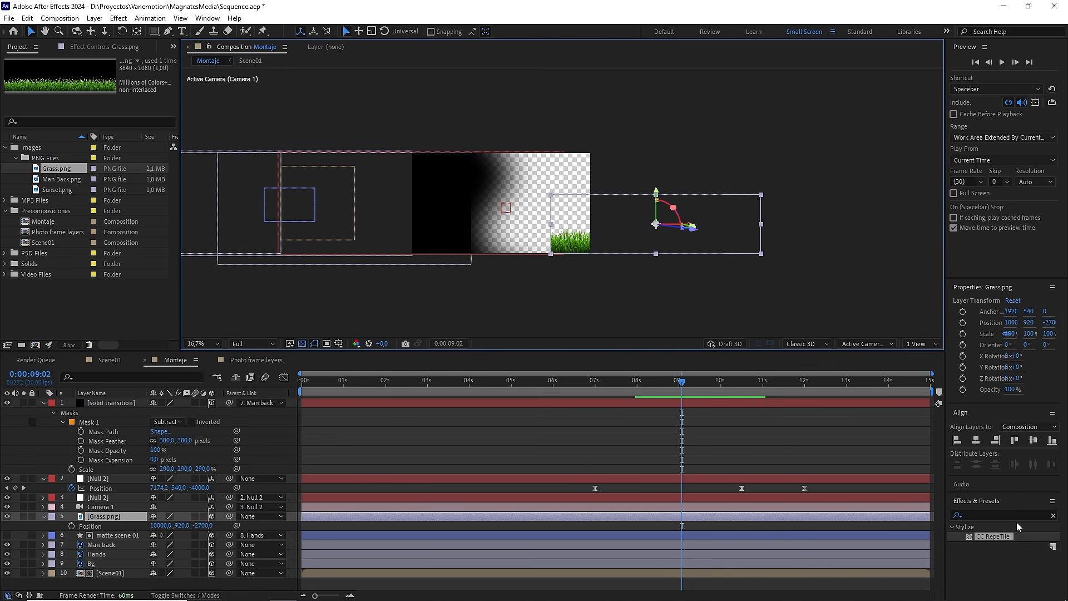
pyautogui.moveTo(1002, 533); pyautogui.dragTo(121, 521)
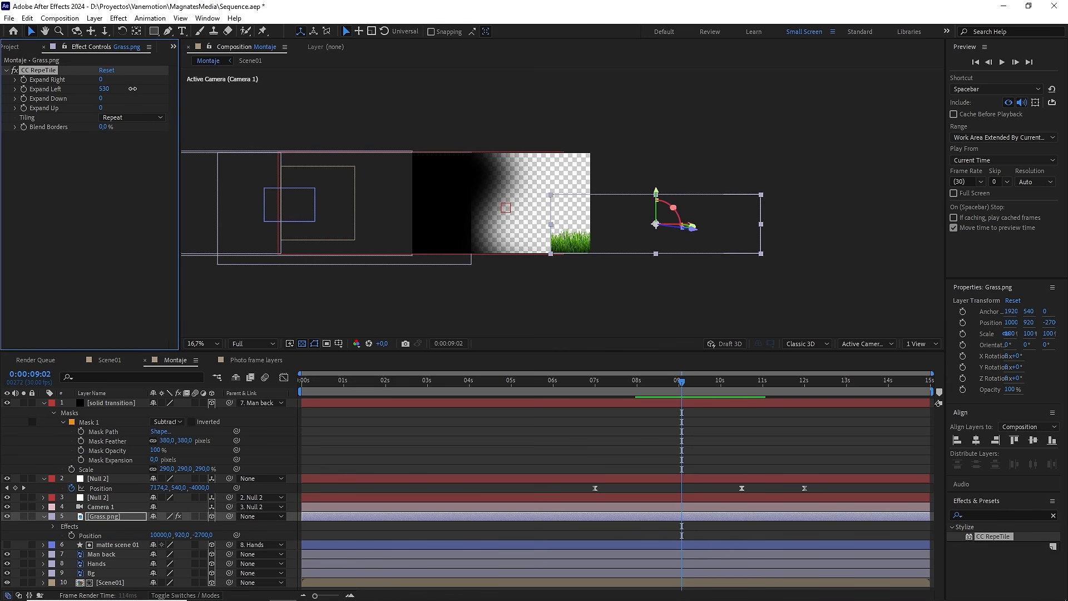
pyautogui.moveTo(133, 88); pyautogui.dragTo(267, 97)
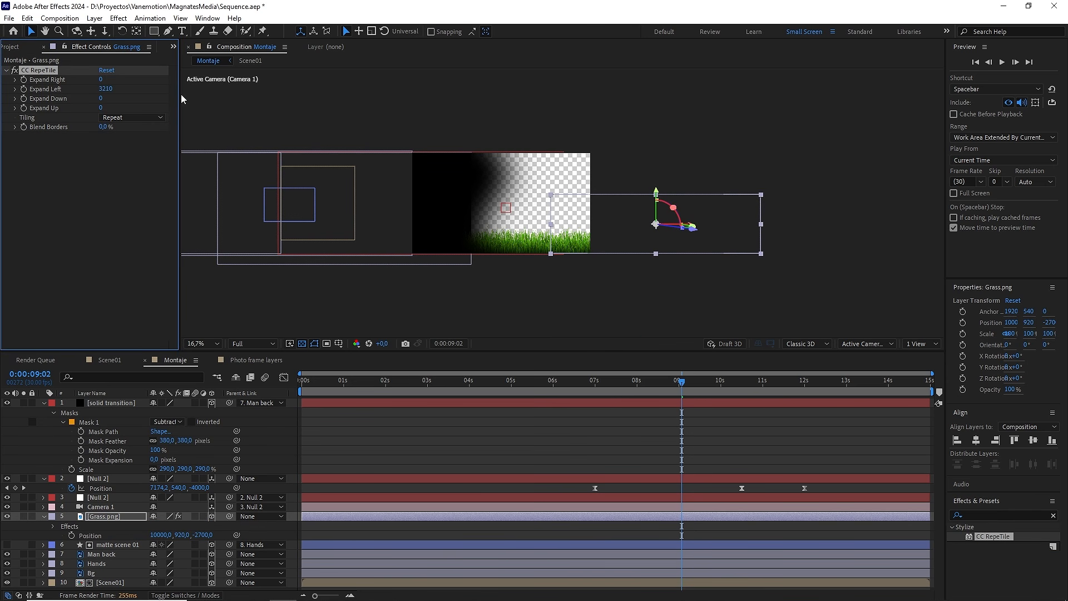
pyautogui.click(116, 117)
pyautogui.click(127, 166)
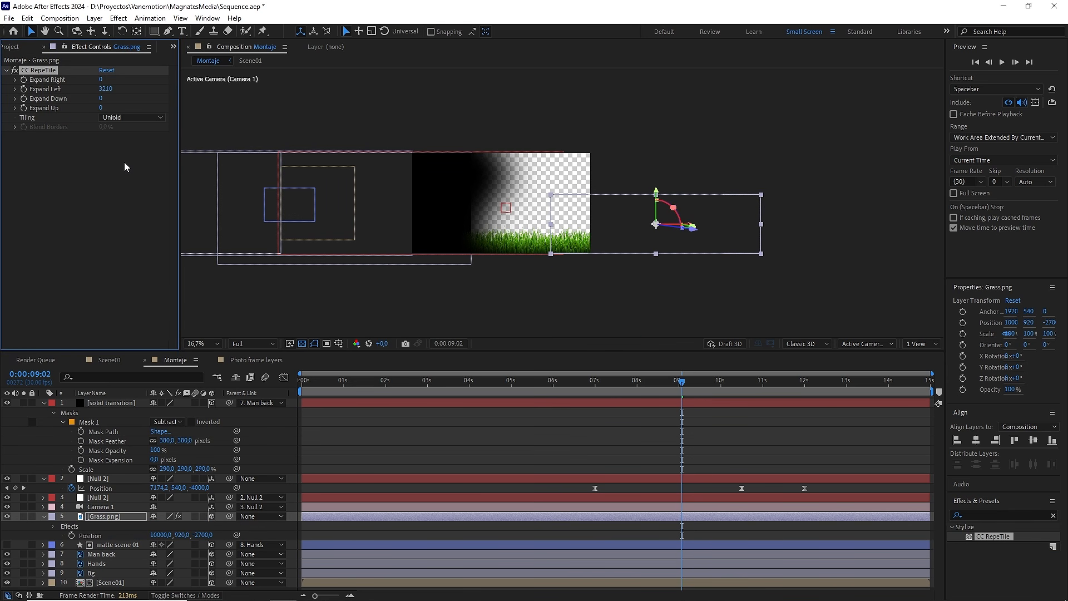
# Step: At 0:00:12:00, add Man Back.png to the composition directly above the Grass.png layer and make it a 3D layer
pyautogui.click(662, 434)
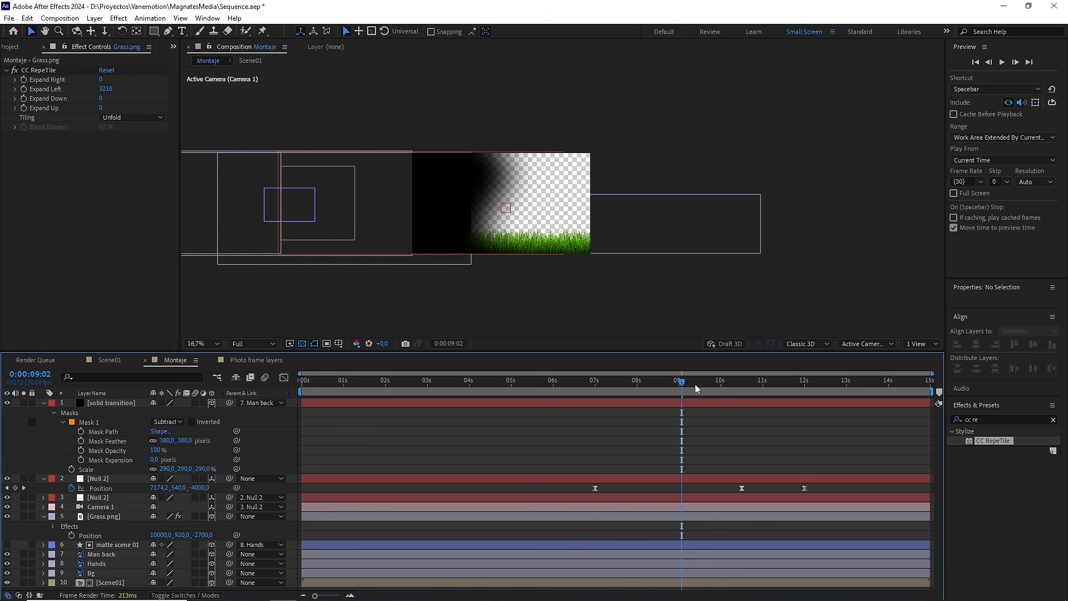
pyautogui.moveTo(695, 384); pyautogui.dragTo(798, 383)
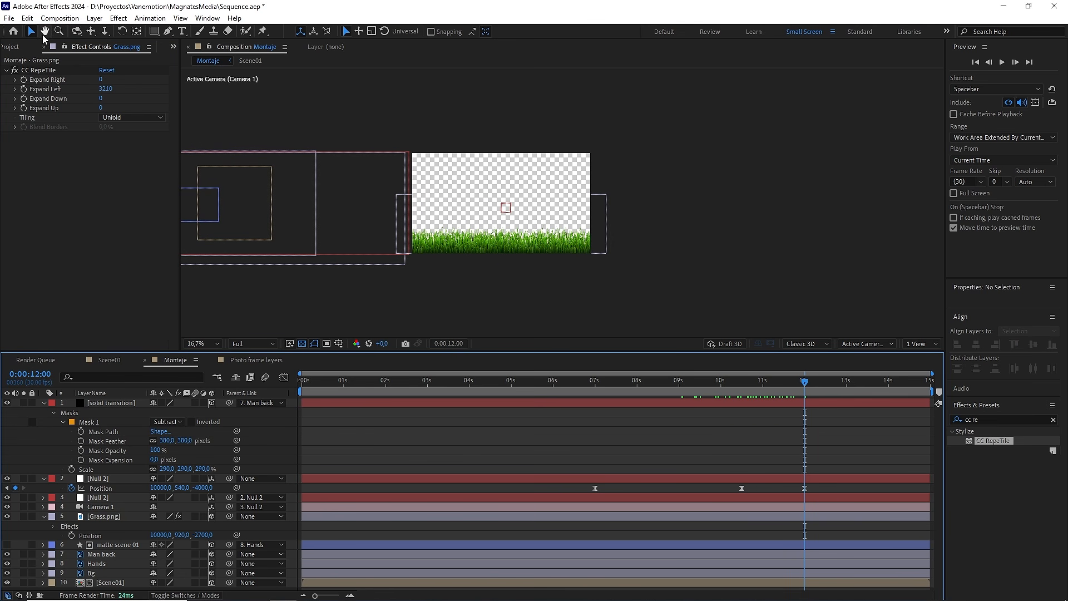
pyautogui.click(17, 47)
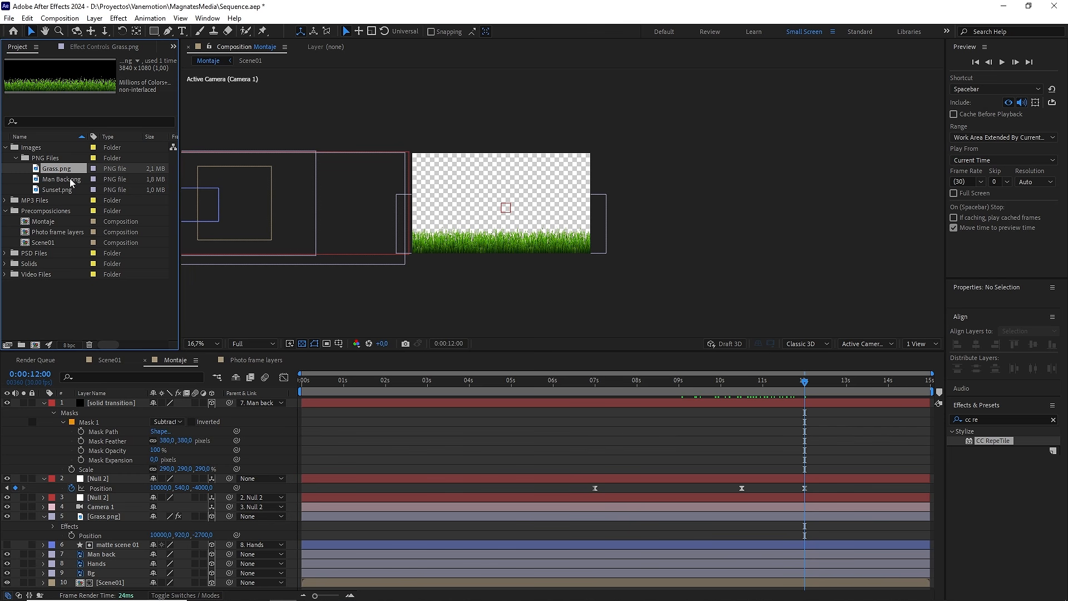
pyautogui.moveTo(71, 182); pyautogui.dragTo(115, 509)
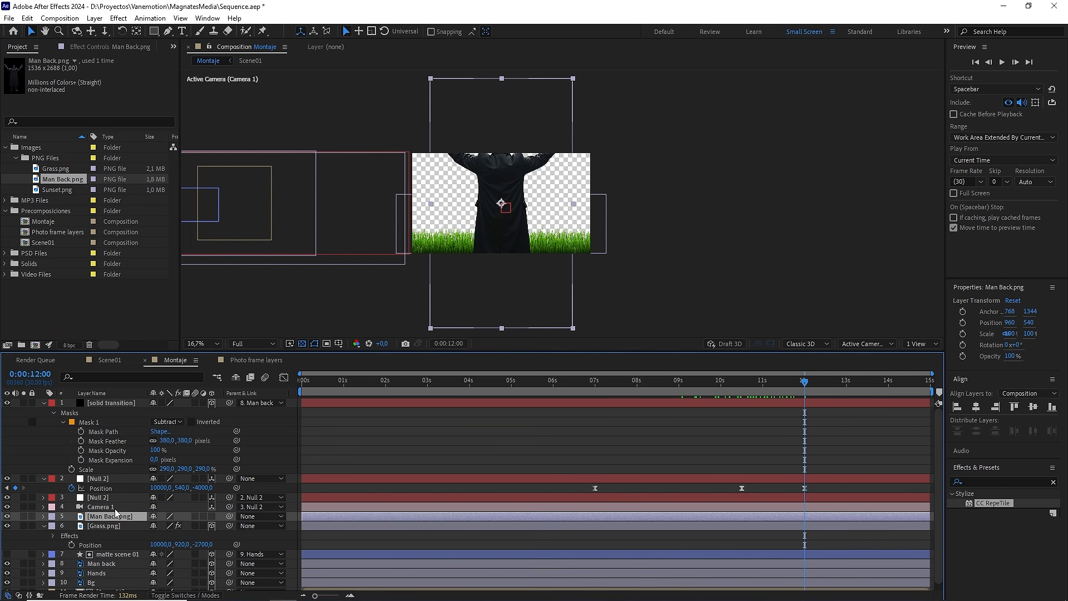
pyautogui.click(212, 516)
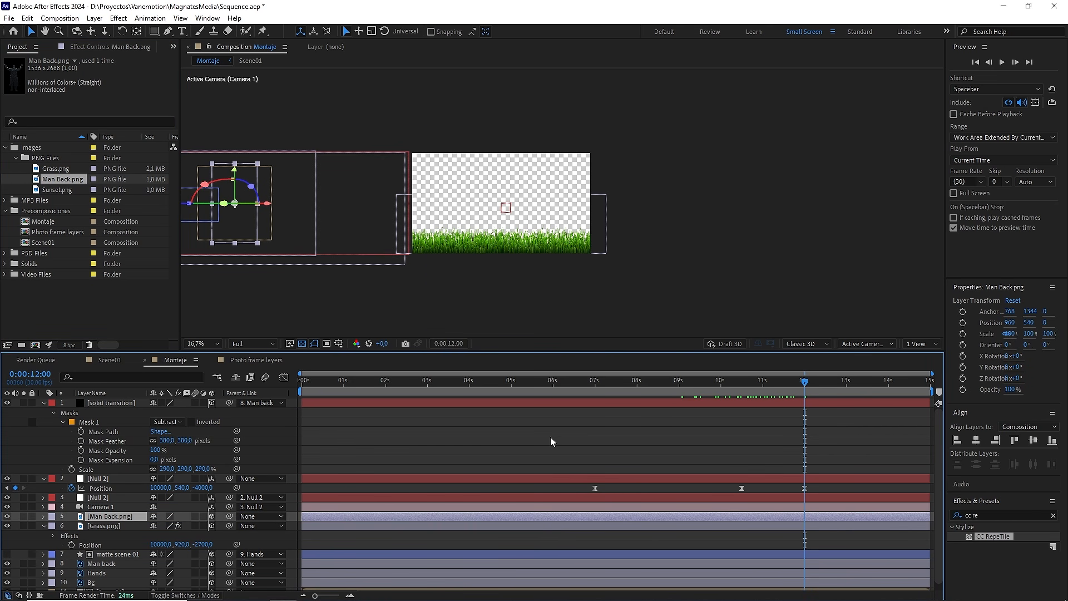
# Step: Parent the Man Back.png layer to Grass.png so that it snaps to the grass's position in 3D space
pyautogui.click(918, 344)
pyautogui.click(924, 364)
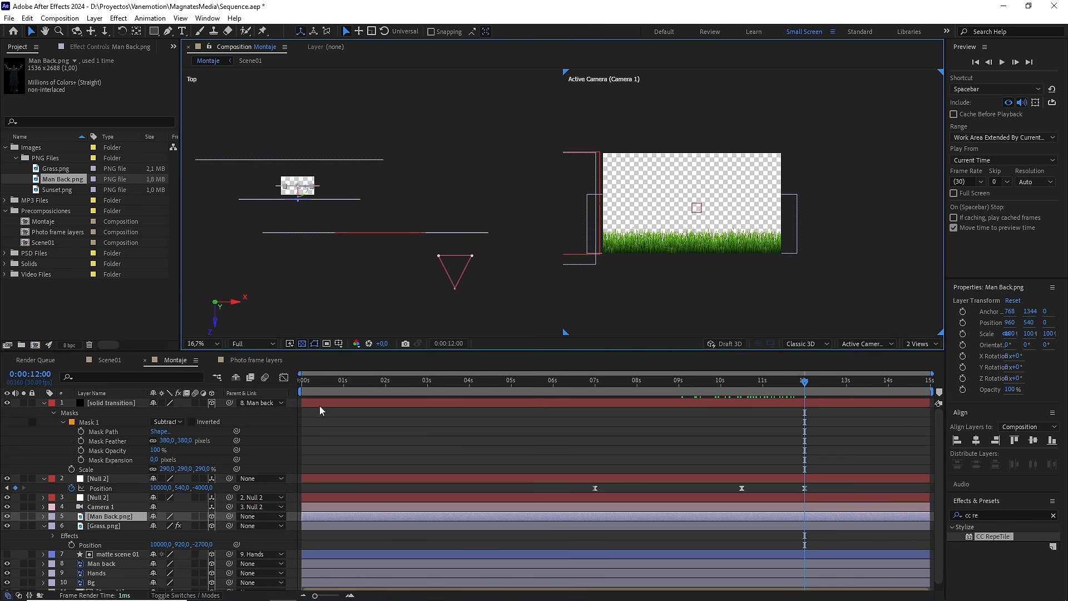
pyautogui.scroll(3, 299, 193)
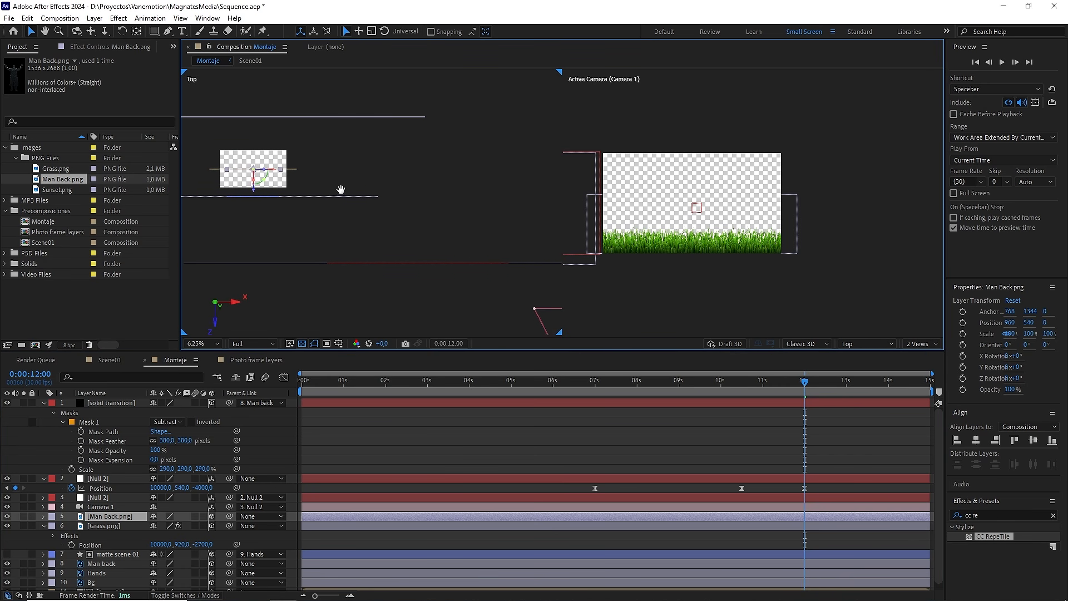
pyautogui.scroll(-1, 346, 190)
pyautogui.moveTo(420, 207); pyautogui.dragTo(386, 205)
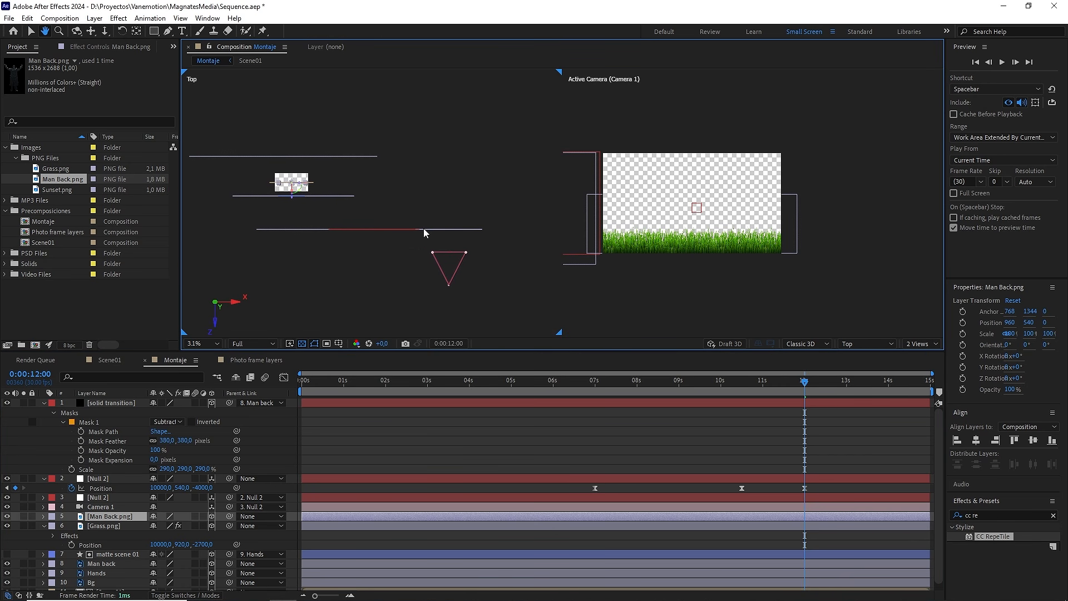
pyautogui.click(455, 228)
pyautogui.click(457, 229)
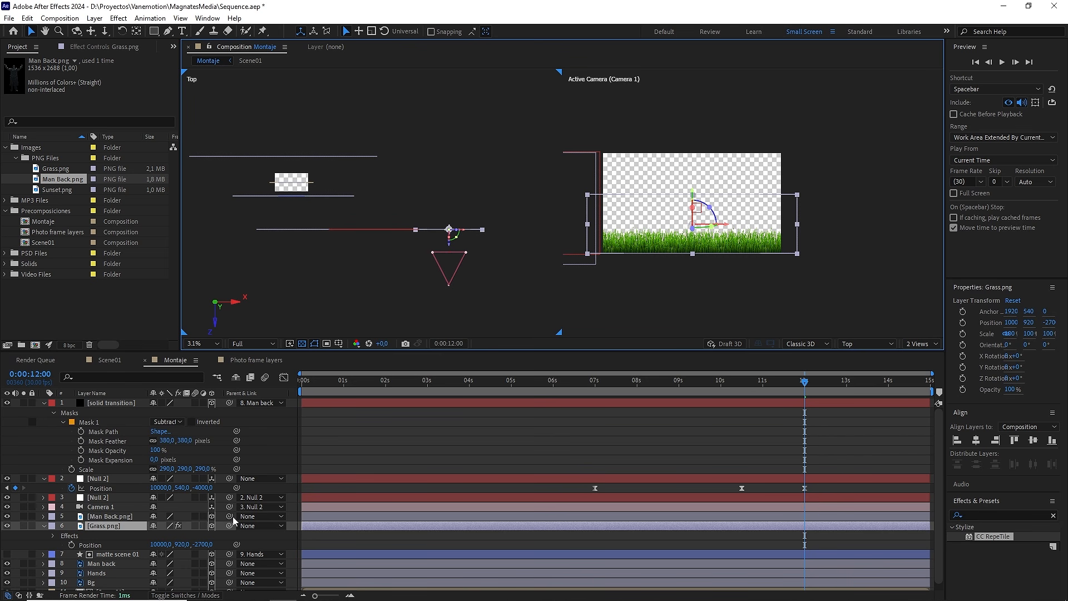
pyautogui.moveTo(233, 517); pyautogui.dragTo(95, 524)
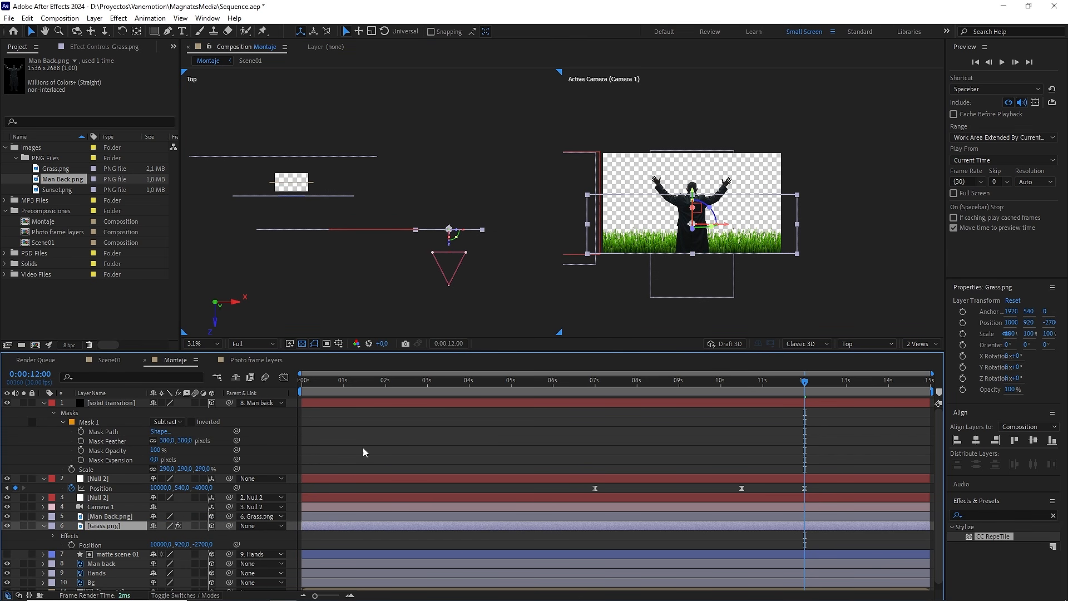
pyautogui.click(921, 344)
pyautogui.click(901, 346)
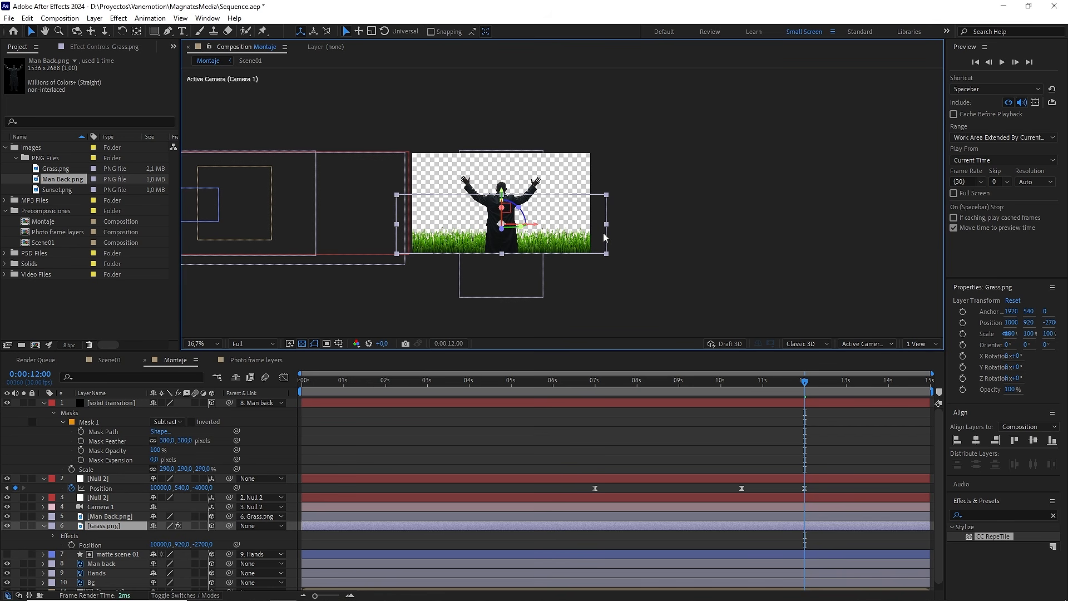
# Step: Scale the Man Back.png layer down to about 53.4% and raise it to a Y position of about 305.5
pyautogui.press('.')
pyautogui.press('.')
pyautogui.click(118, 517)
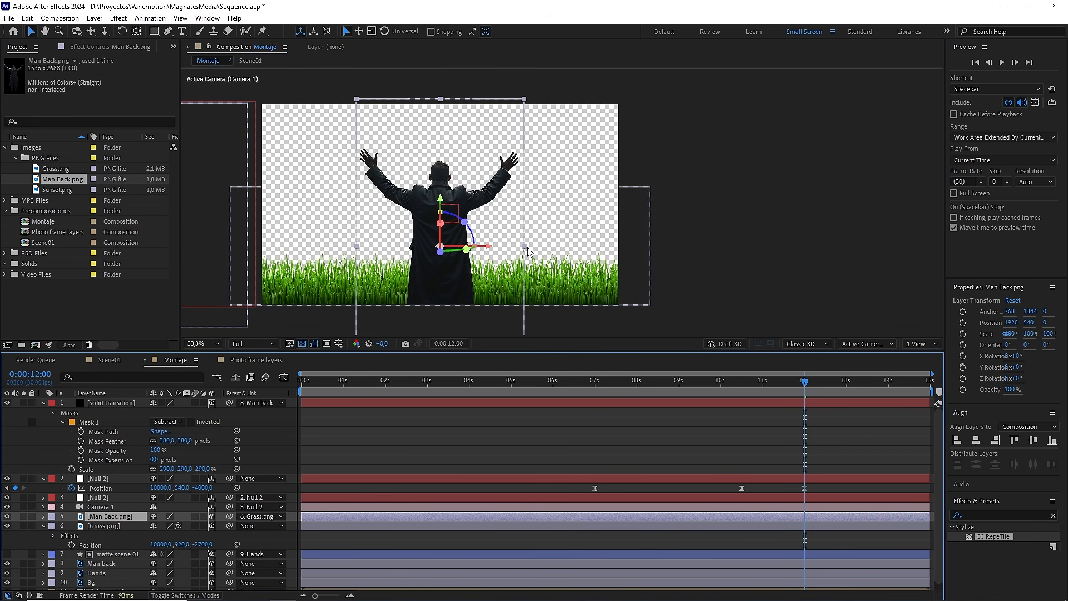
pyautogui.moveTo(524, 246); pyautogui.dragTo(493, 249)
pyautogui.moveTo(441, 199); pyautogui.dragTo(441, 174)
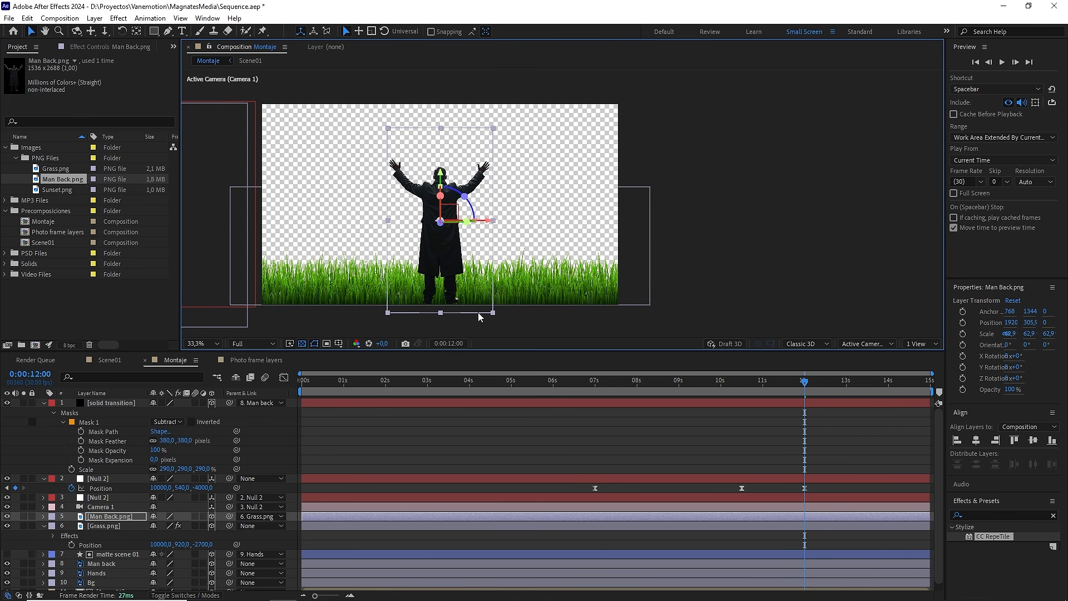
pyautogui.moveTo(492, 314); pyautogui.dragTo(485, 302)
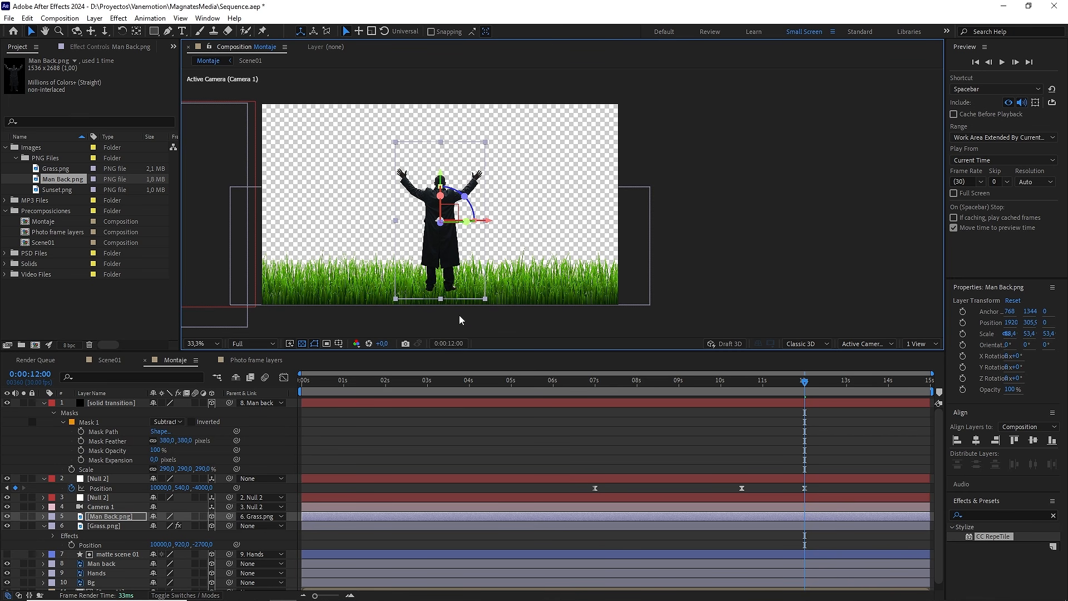
# Step: Move the Man Back.png layer directly below Grass.png and preview the camera slide from 0:00:08:20
pyautogui.moveTo(101, 516); pyautogui.dragTo(104, 536)
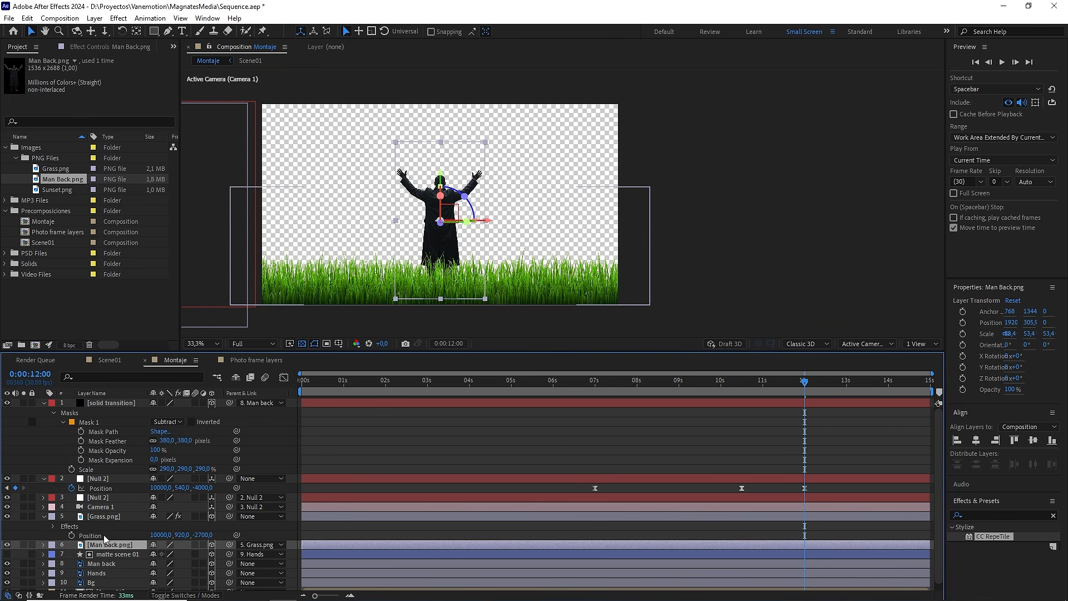
pyautogui.click(47, 516)
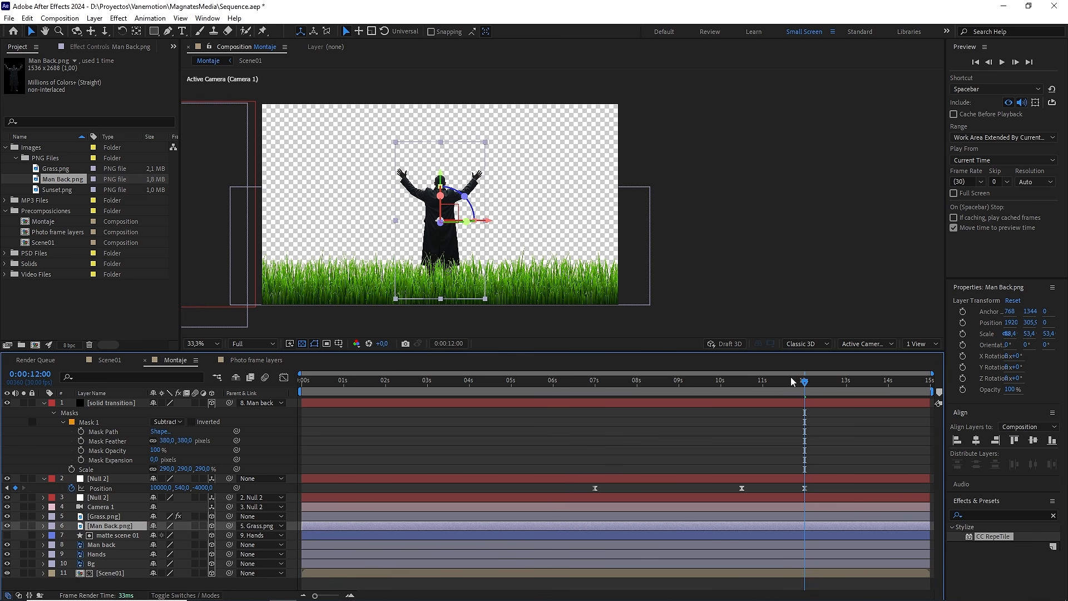
pyautogui.moveTo(802, 382); pyautogui.dragTo(665, 385)
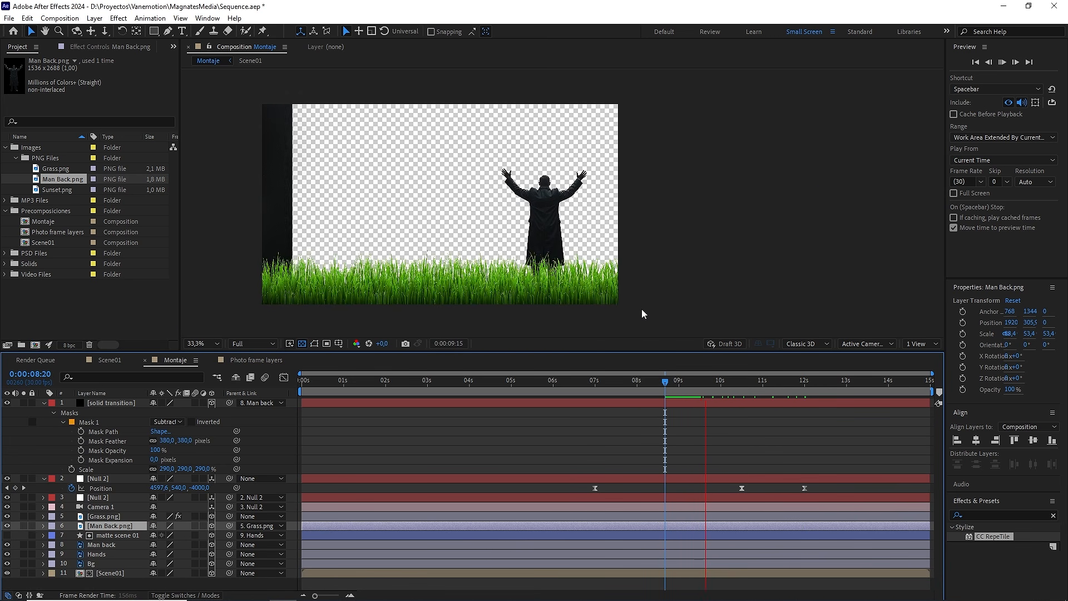
pyautogui.moveTo(698, 384); pyautogui.dragTo(800, 386)
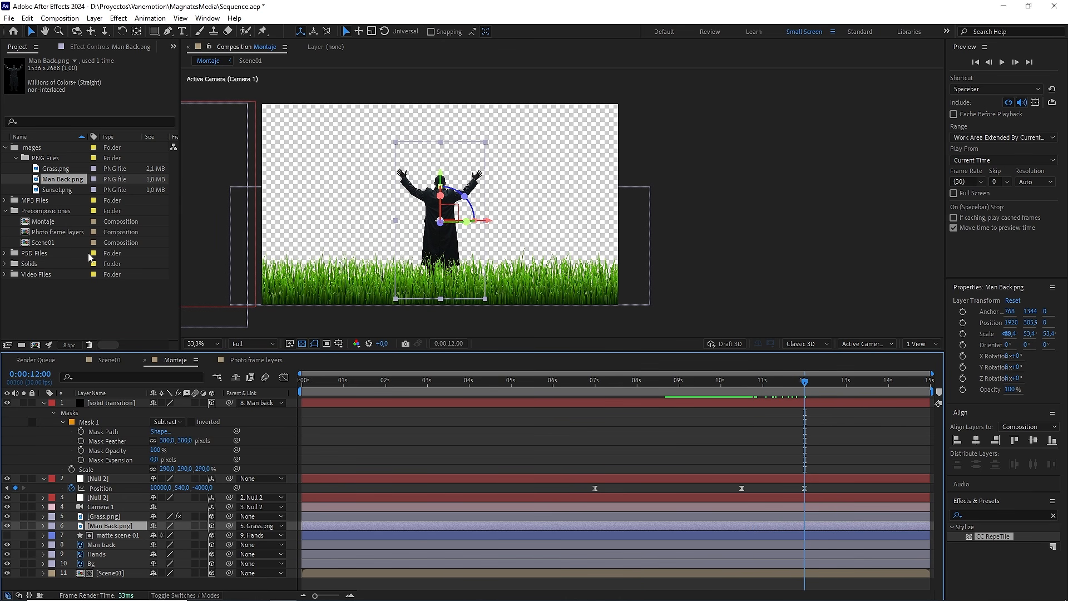
# Step: Add Sunset.png directly below the Man Back.png layer, make it a 3D layer and centre it in the camera view
pyautogui.moveTo(63, 190); pyautogui.dragTo(109, 533)
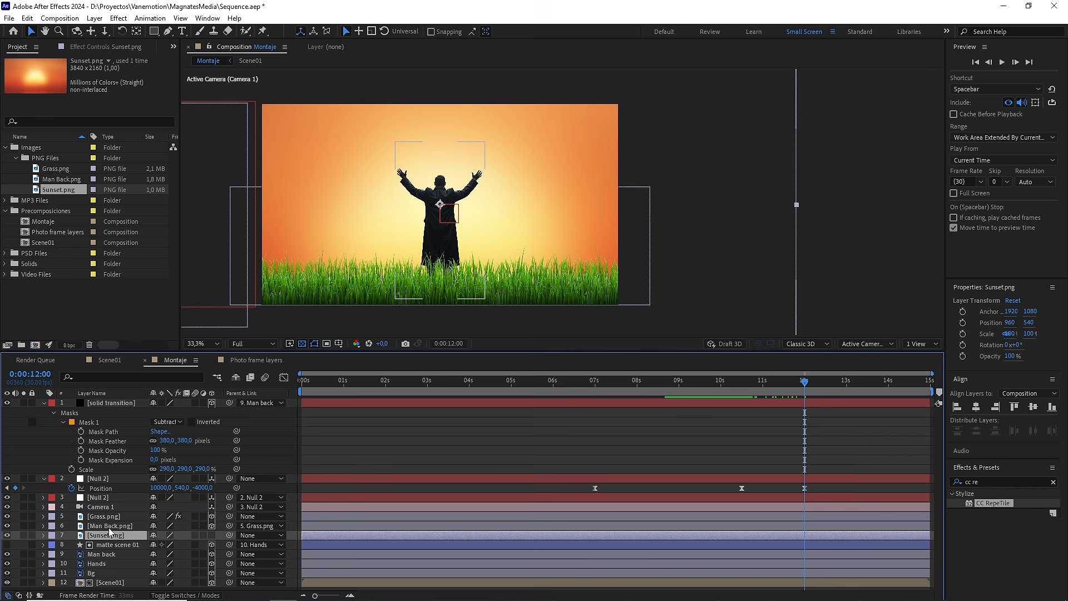
pyautogui.click(211, 535)
pyautogui.hotkey('ctrl', 'Home')
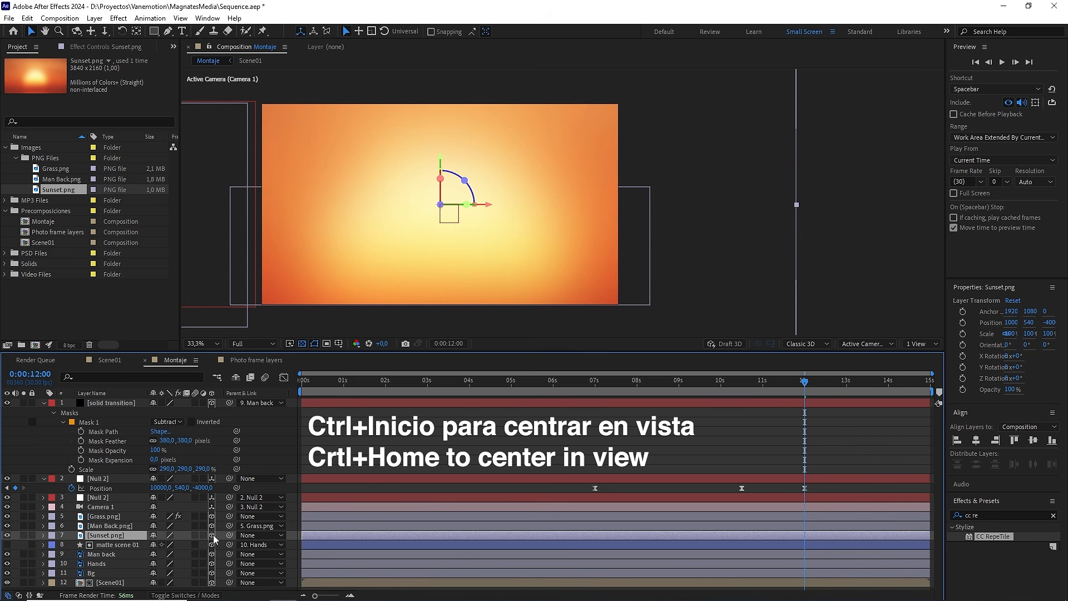
# Step: With top and camera views side by side, push the Sunset.png layer back to a Z position of -1000
pyautogui.click(922, 344)
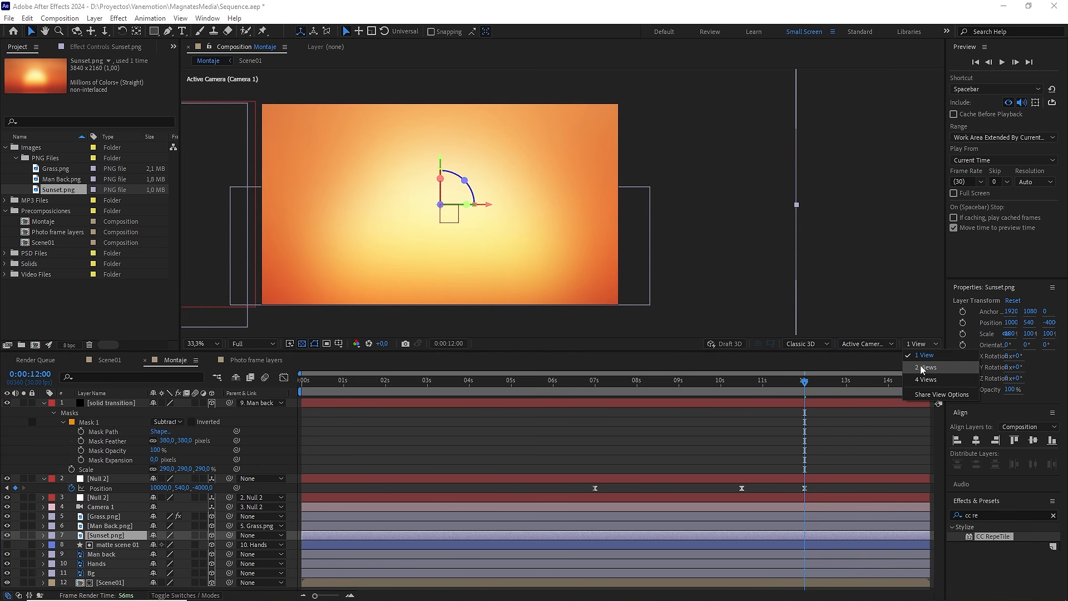
pyautogui.click(966, 368)
pyautogui.moveTo(450, 272); pyautogui.dragTo(506, 245)
pyautogui.moveTo(668, 240); pyautogui.dragTo(758, 232)
pyautogui.click(135, 535)
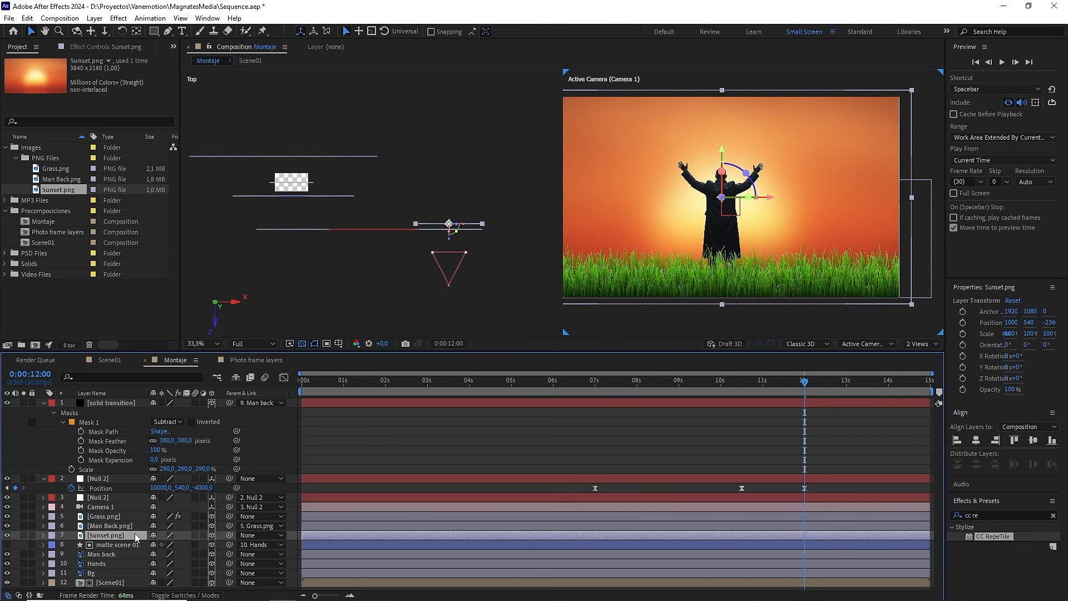
pyautogui.press('p')
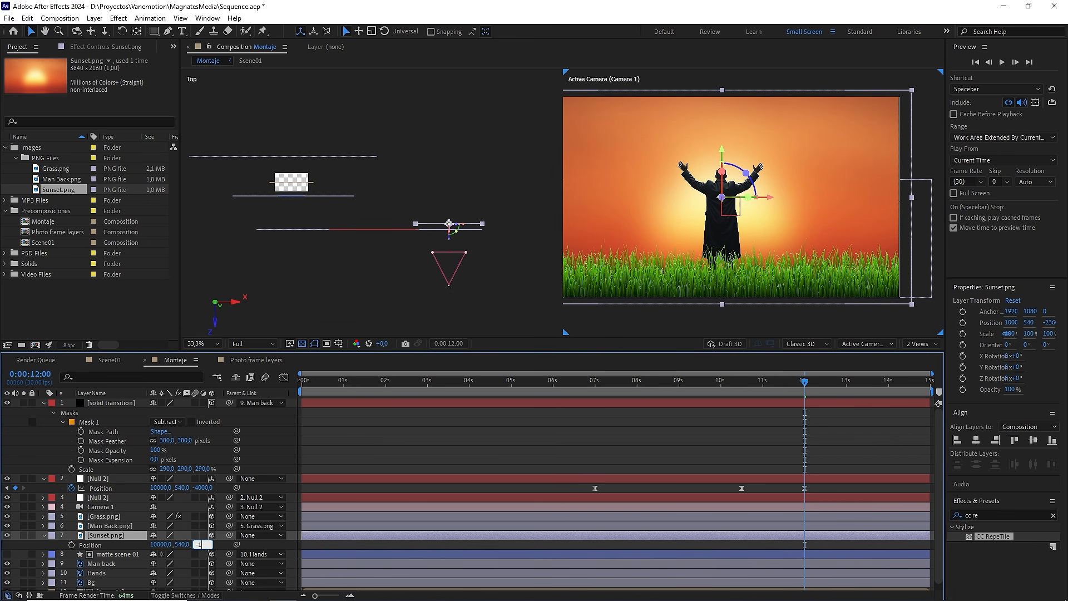
pyautogui.write('-1000')
pyautogui.press('Return')
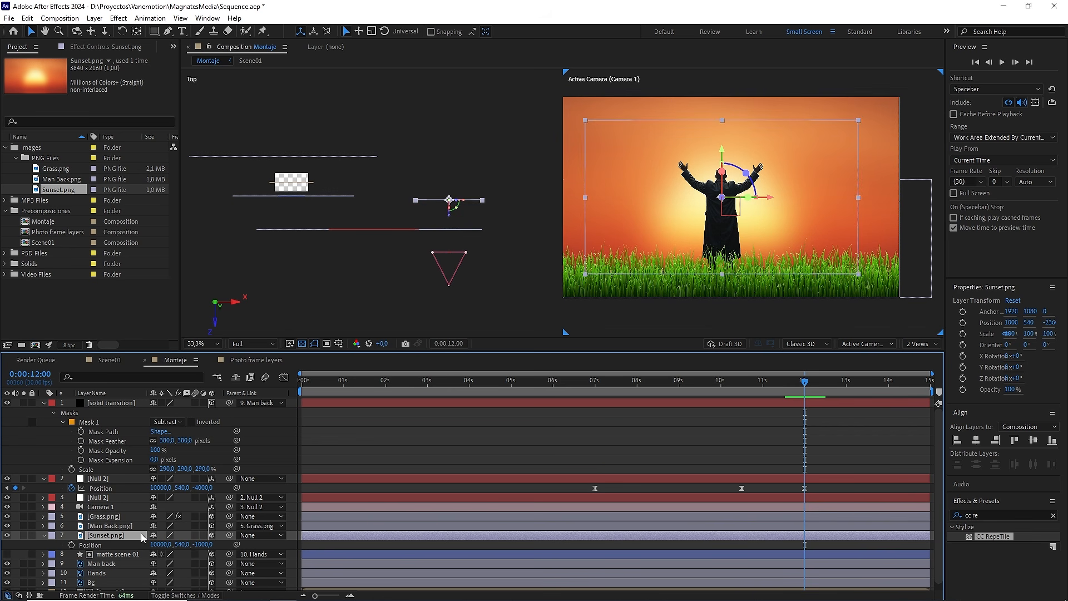
# Step: Scale the Sunset.png layer to 200% and turn it upside down with a 180° Z orientation
pyautogui.press('s')
pyautogui.click(204, 543)
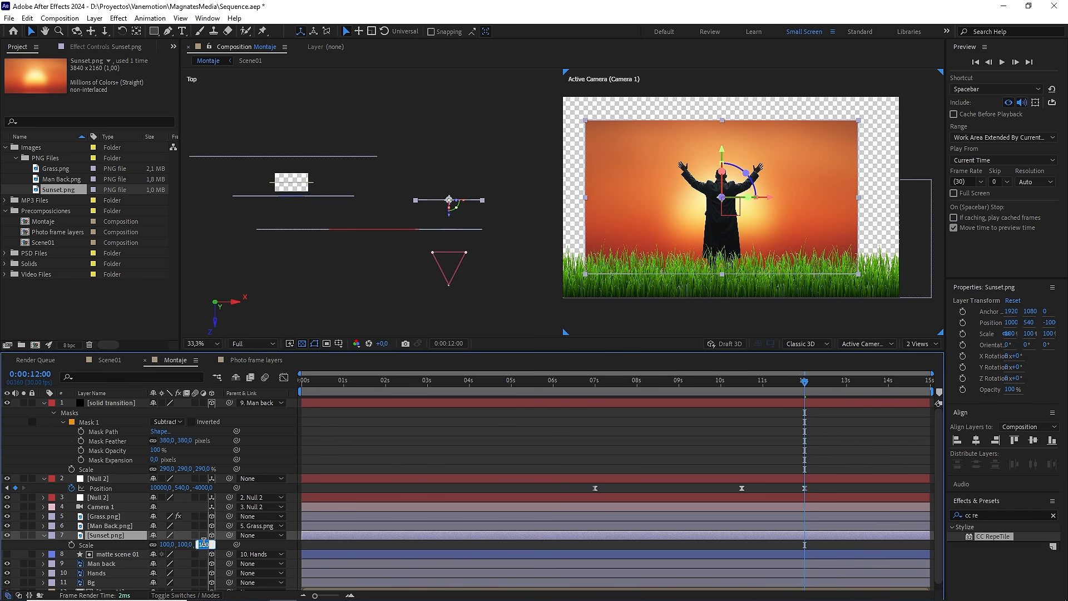
pyautogui.press('Return')
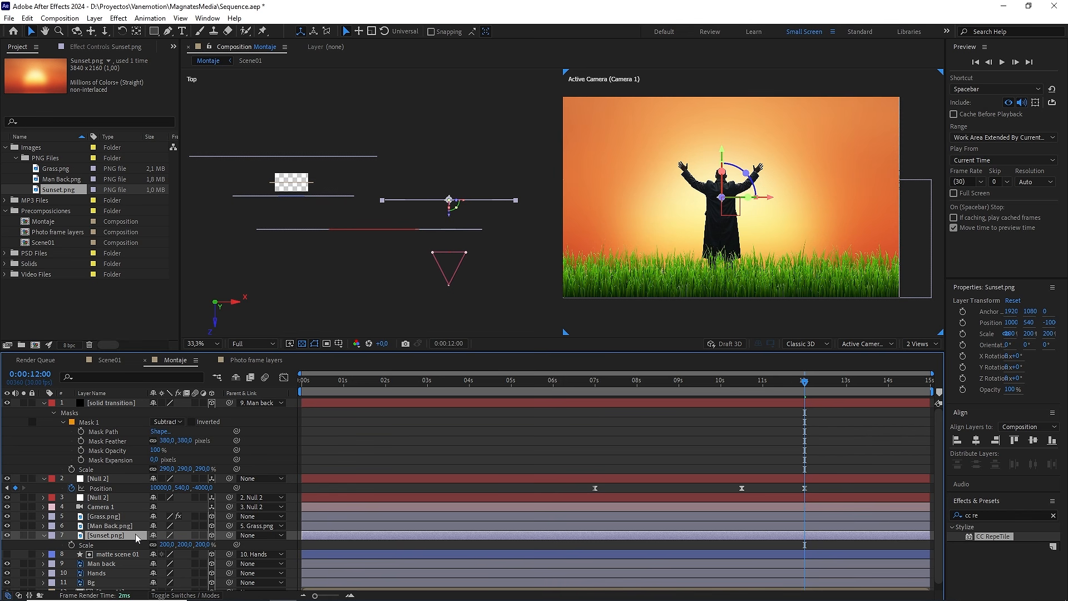
pyautogui.scroll(-2, 766, 226)
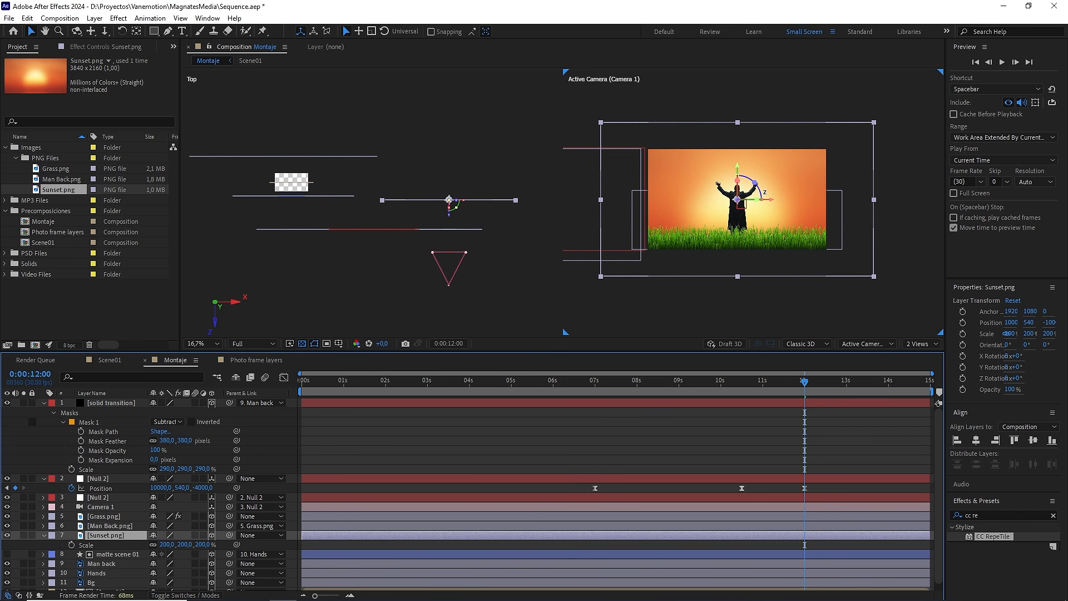
pyautogui.moveTo(755, 184); pyautogui.dragTo(720, 217)
# Step: Lower the Sunset.png layer to a Y position of 970 and return to the single camera view
pyautogui.press('p')
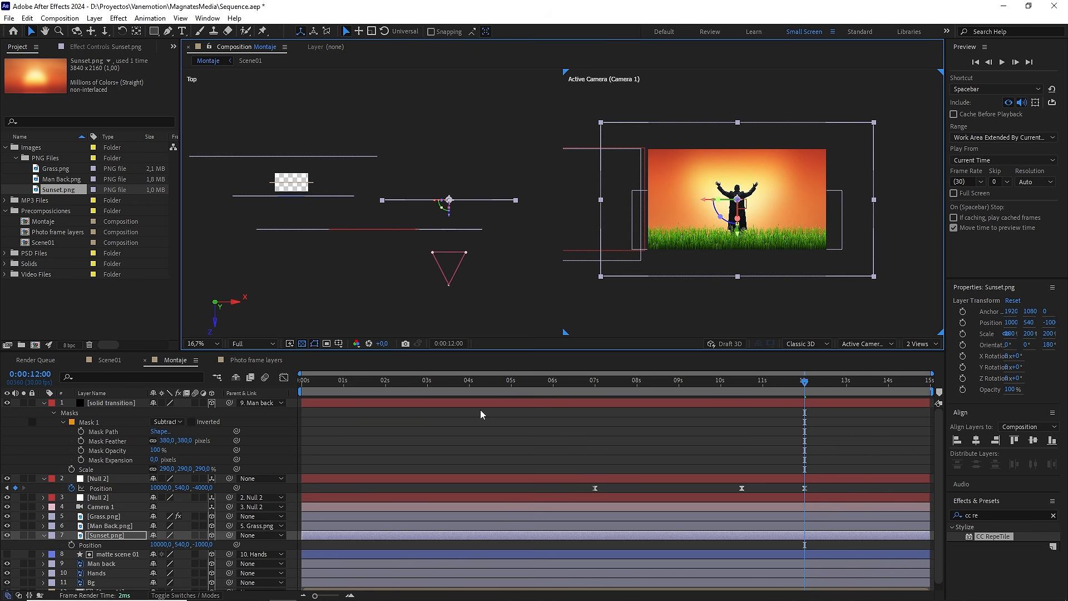
pyautogui.moveTo(179, 543); pyautogui.dragTo(212, 541)
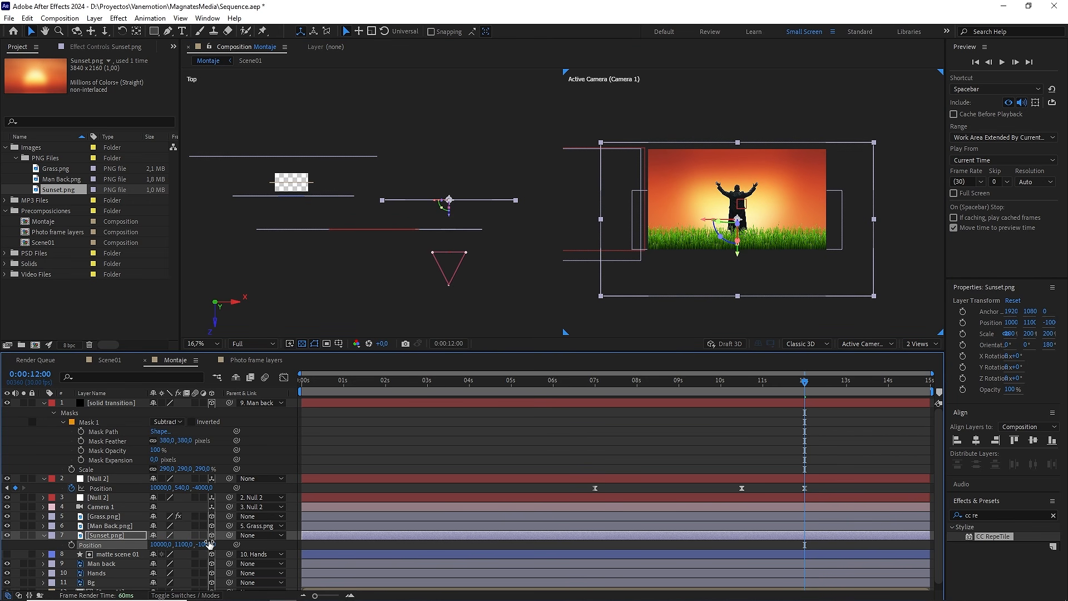
pyautogui.click(189, 543)
pyautogui.press('Return')
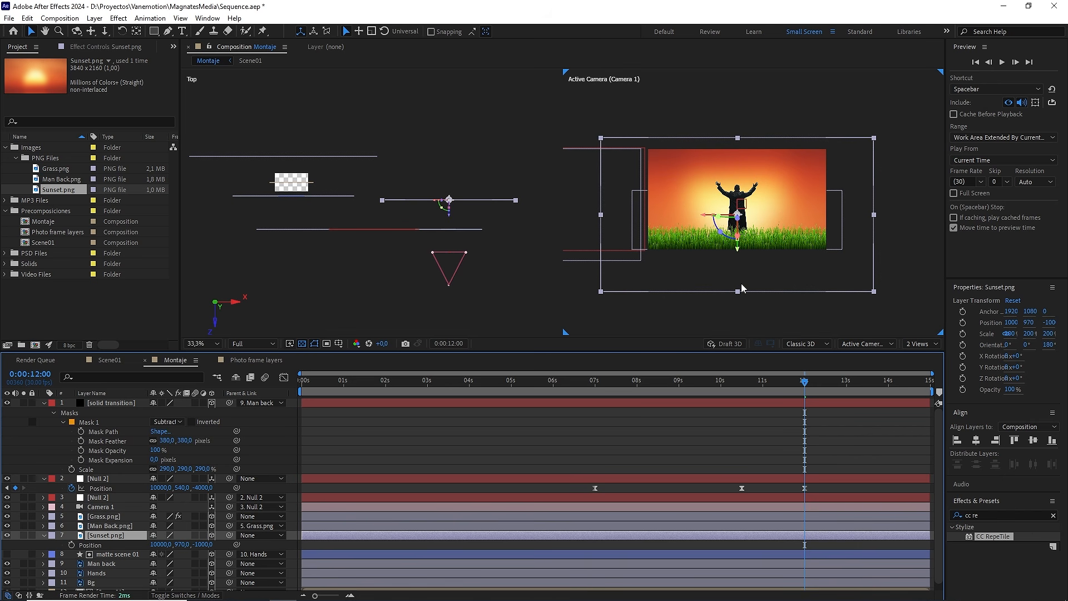
pyautogui.press('.')
pyautogui.click(919, 344)
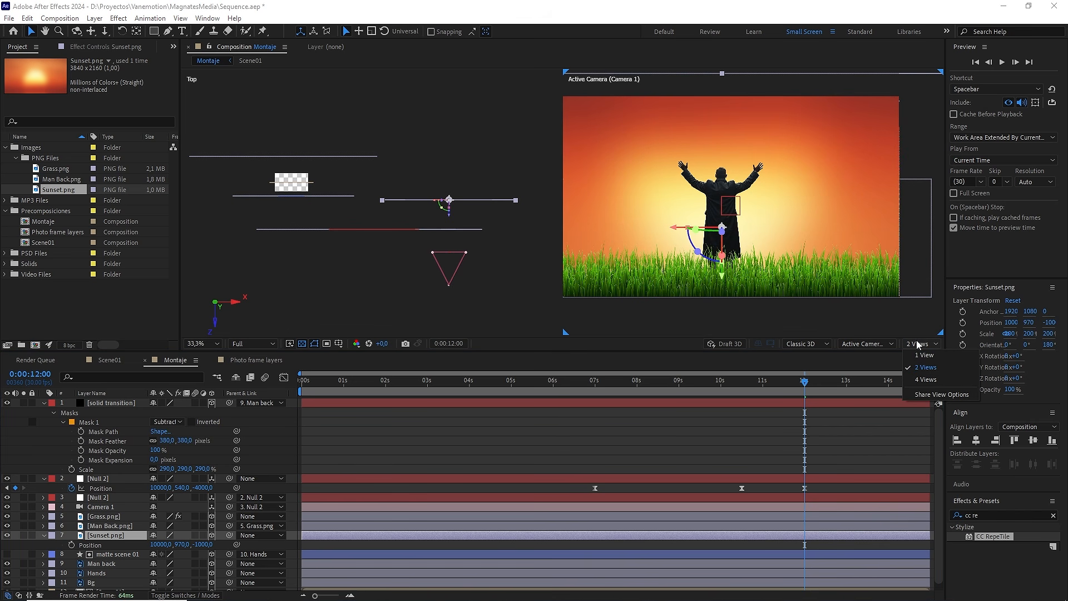
pyautogui.click(921, 357)
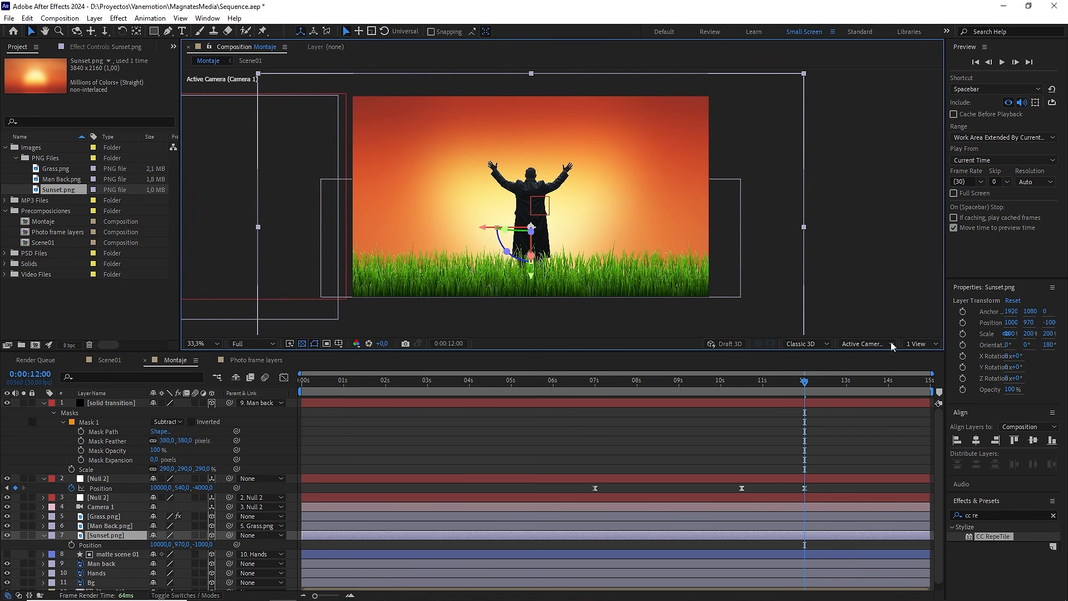
# Step: Add World.mov between the Man Back.png and Sunset.png layers, make it a 3D layer and centre it in the camera view
pyautogui.click(6, 275)
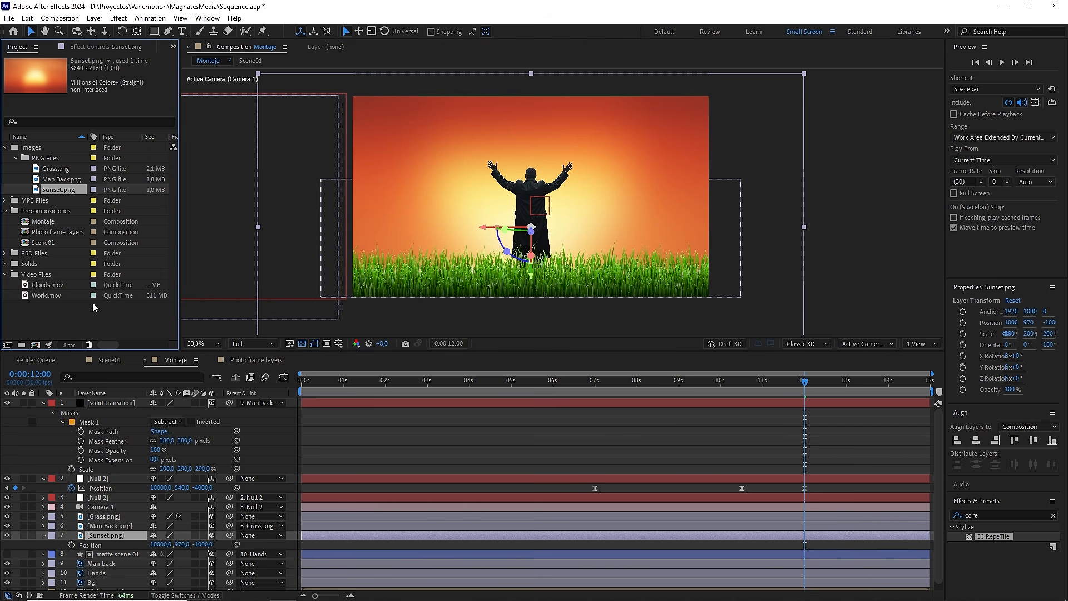
pyautogui.moveTo(48, 295); pyautogui.dragTo(105, 533)
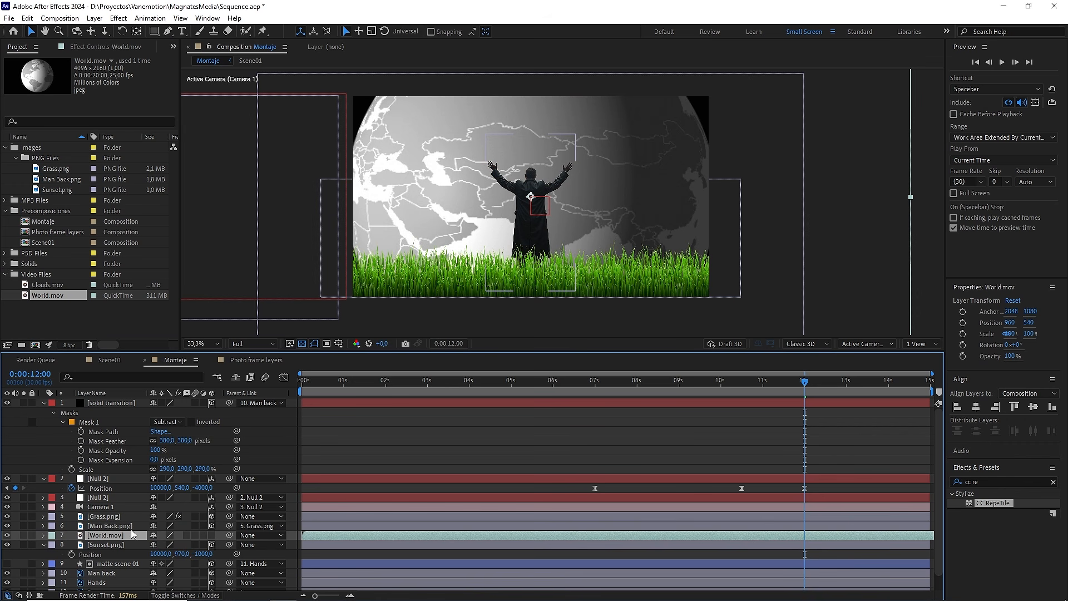
pyautogui.click(213, 535)
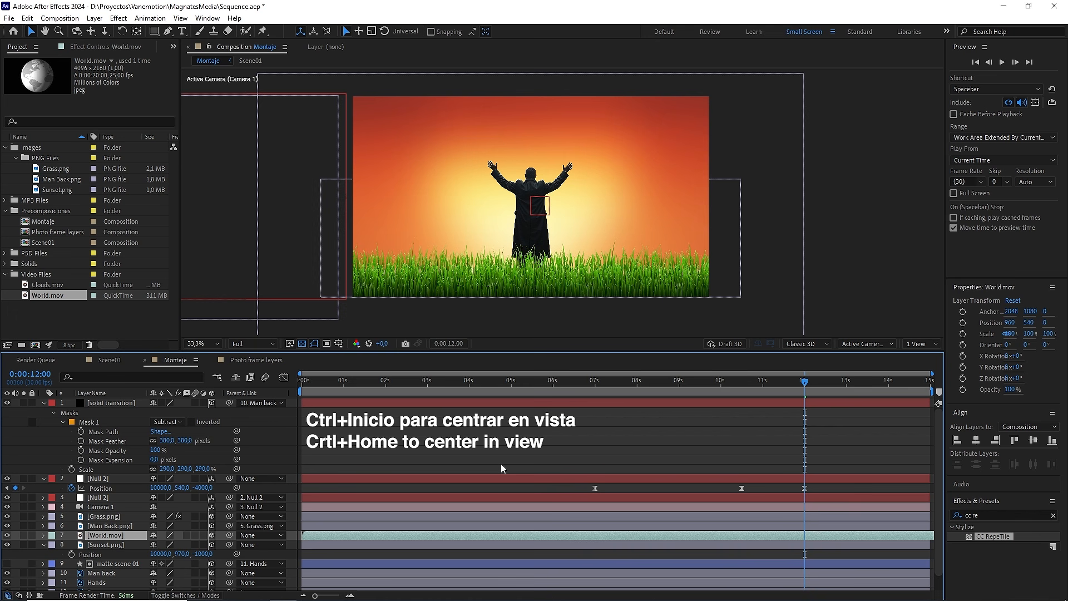
pyautogui.hotkey('ctrl', 'Home')
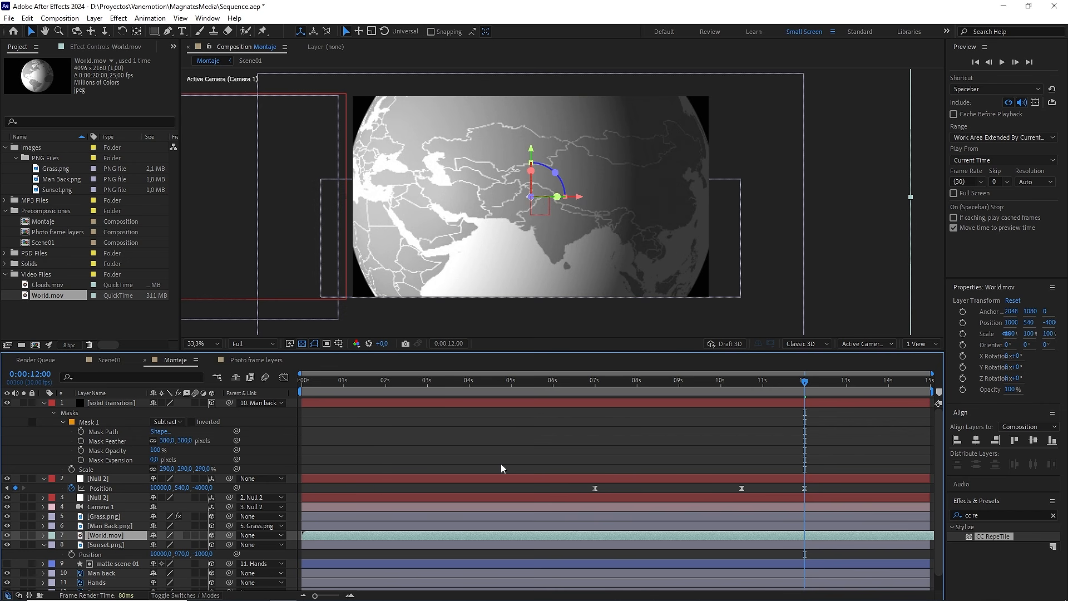
# Step: With top and camera views side by side, push the World.mov layer back to a Z position of -1000
pyautogui.click(915, 343)
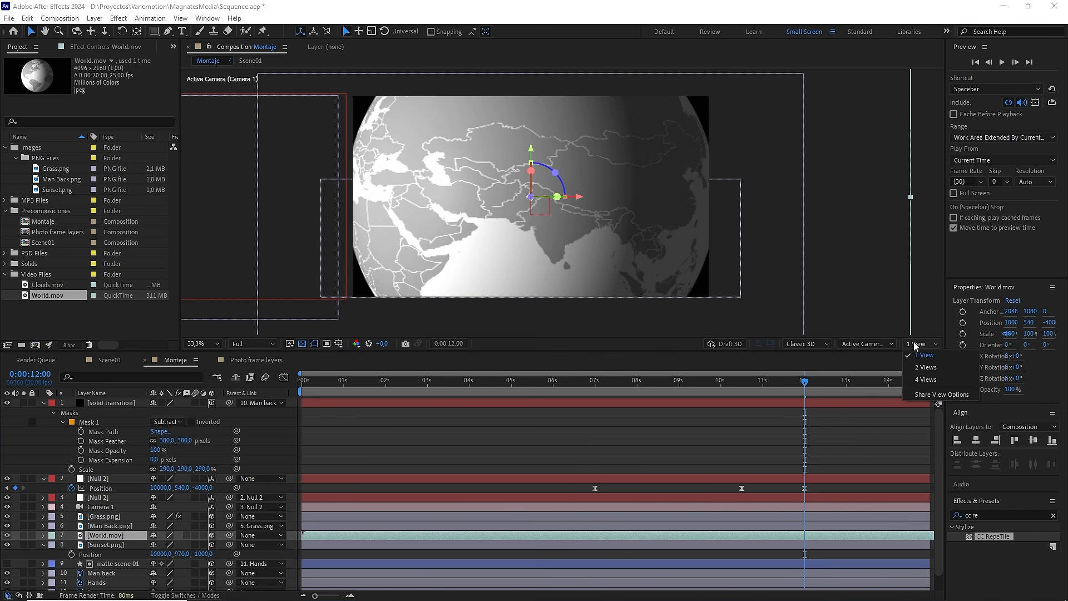
pyautogui.click(926, 368)
pyautogui.press('p')
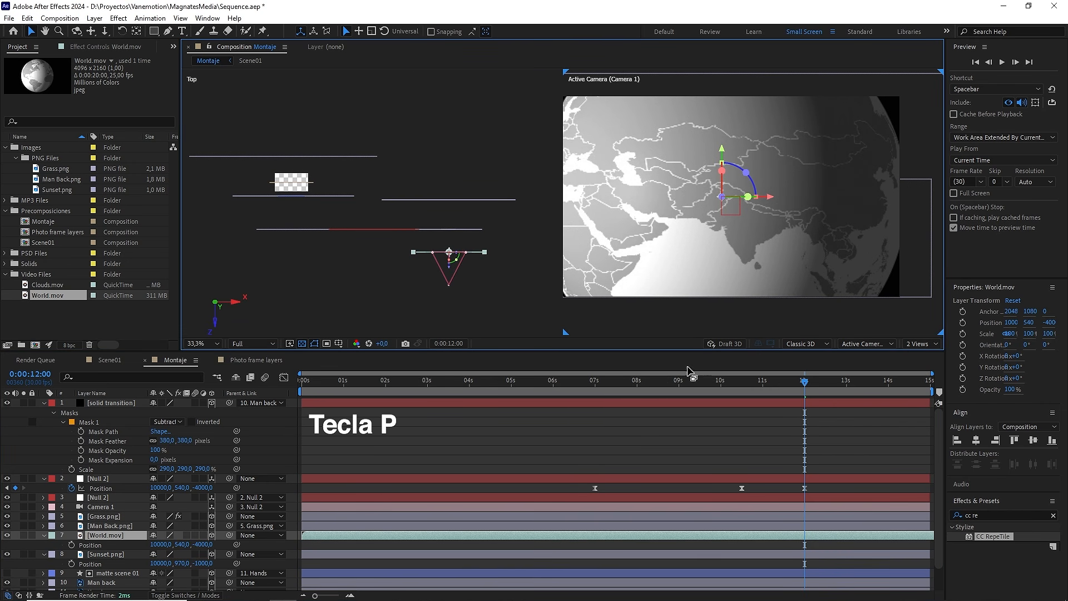
pyautogui.moveTo(213, 545); pyautogui.dragTo(257, 529)
pyautogui.click(204, 544)
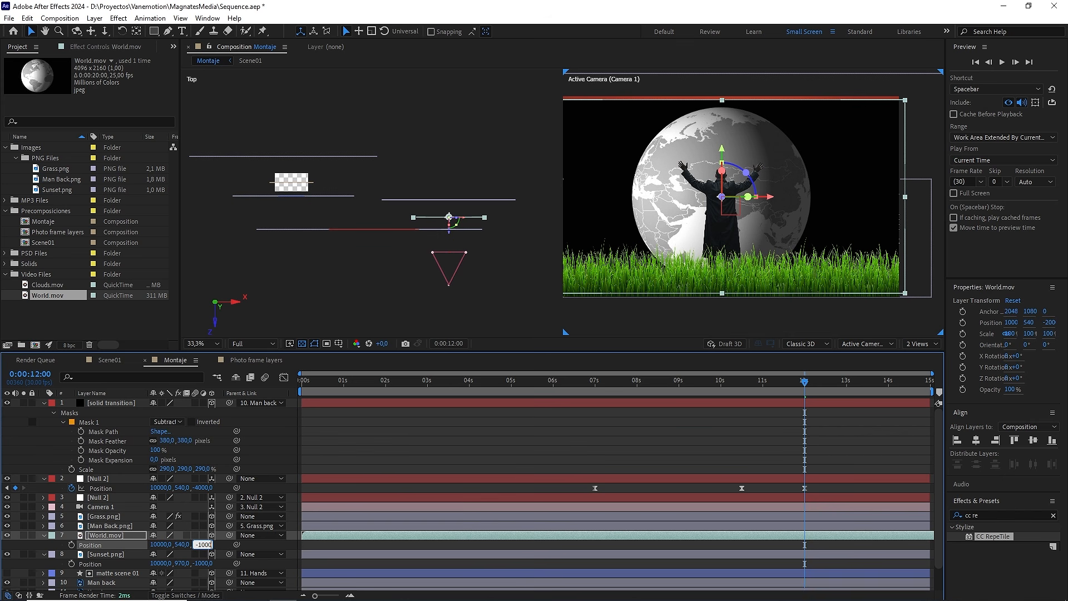
pyautogui.write('-1000')
pyautogui.press('Return')
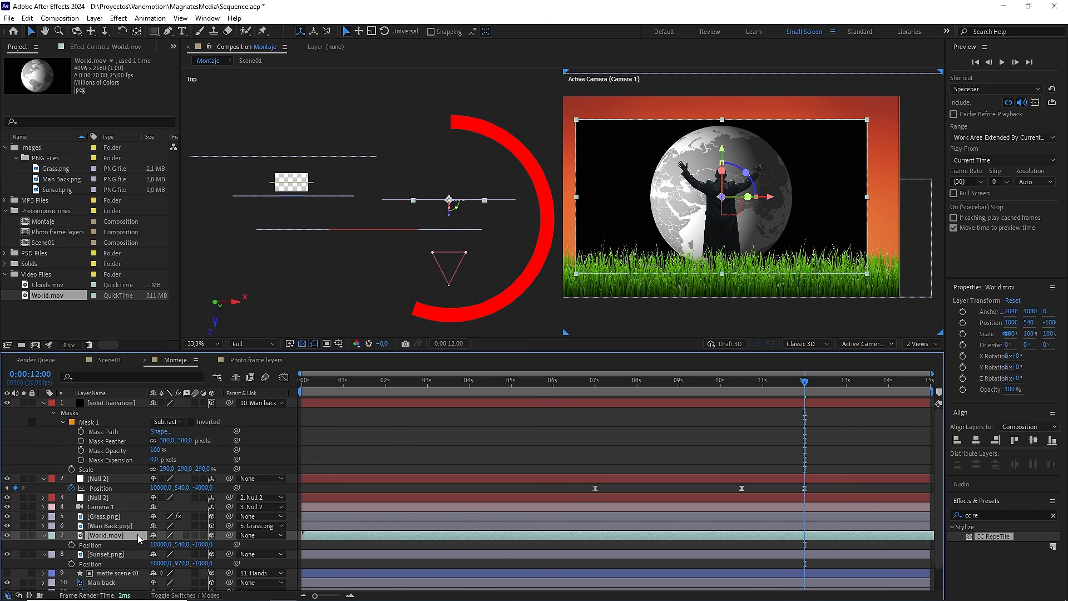
# Step: Scale the World.mov layer to 200% and lower it to a Y position of 1360
pyautogui.press('s')
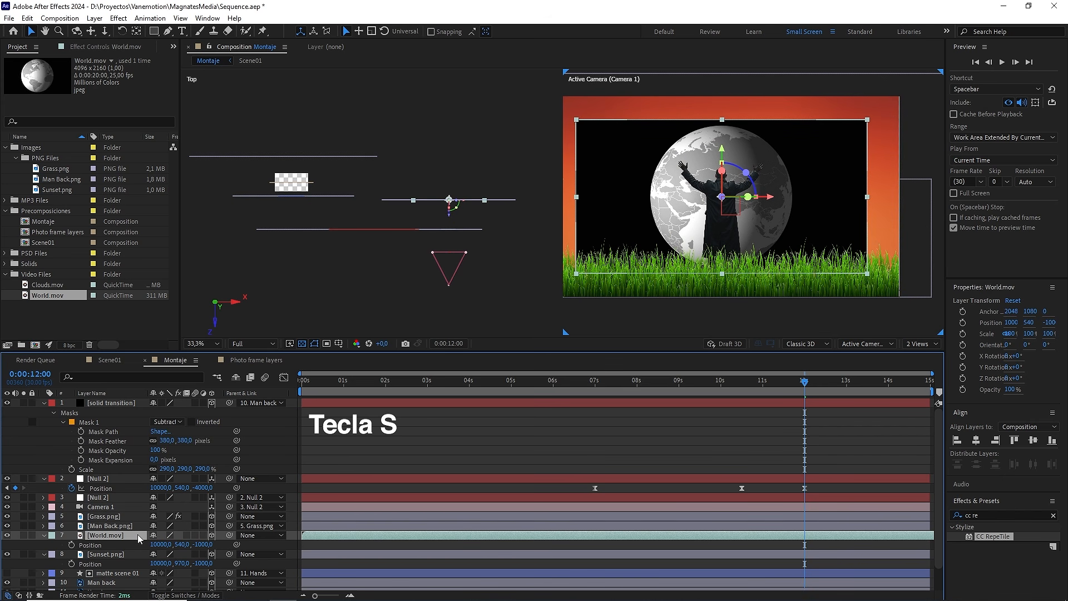
pyautogui.click(204, 544)
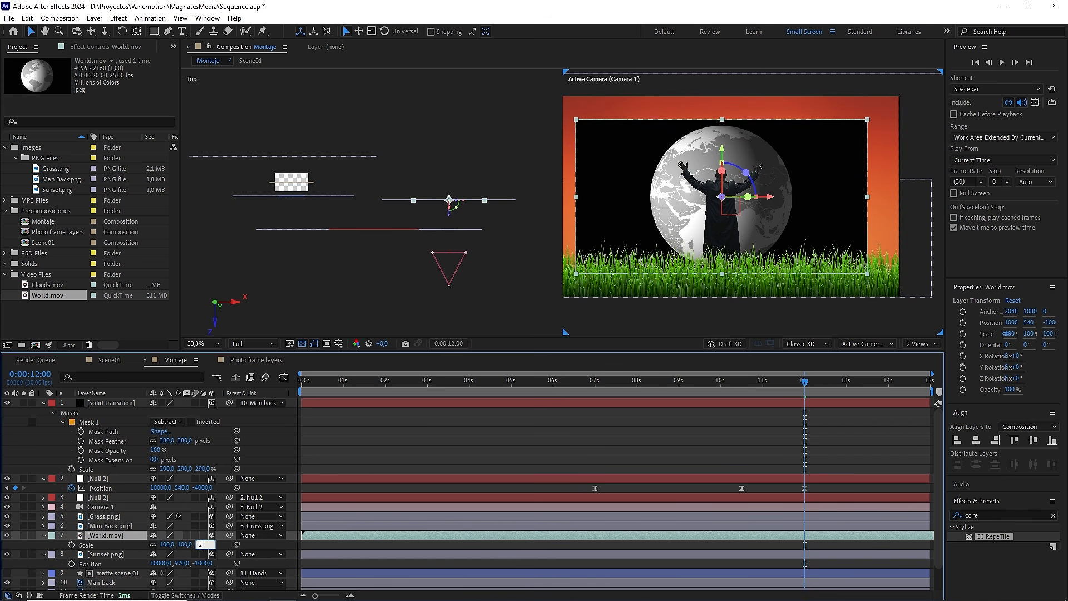
pyautogui.press('Return')
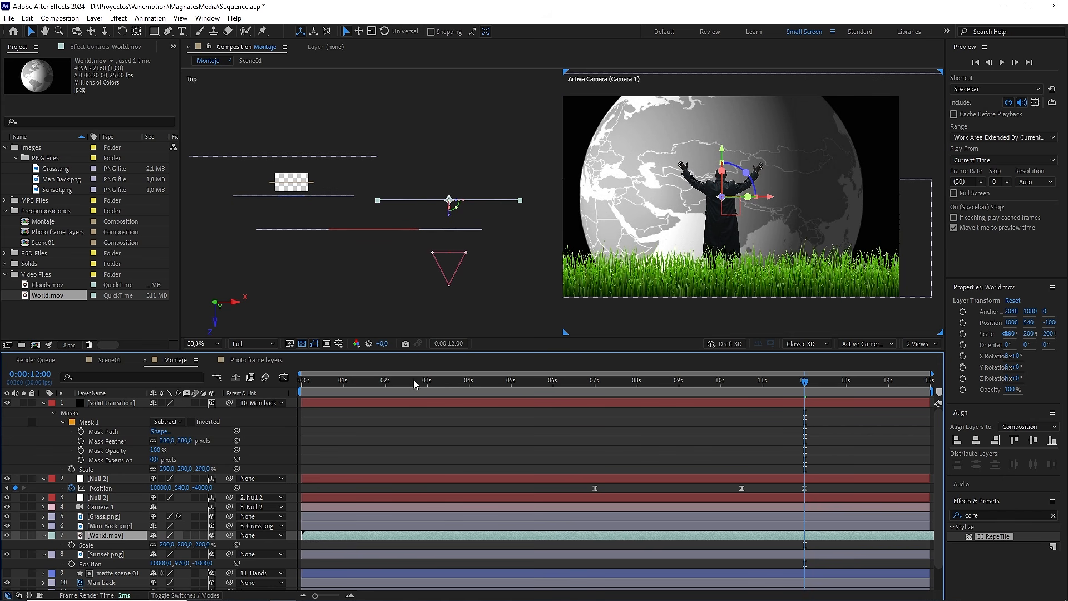
pyautogui.moveTo(722, 151); pyautogui.dragTo(722, 180)
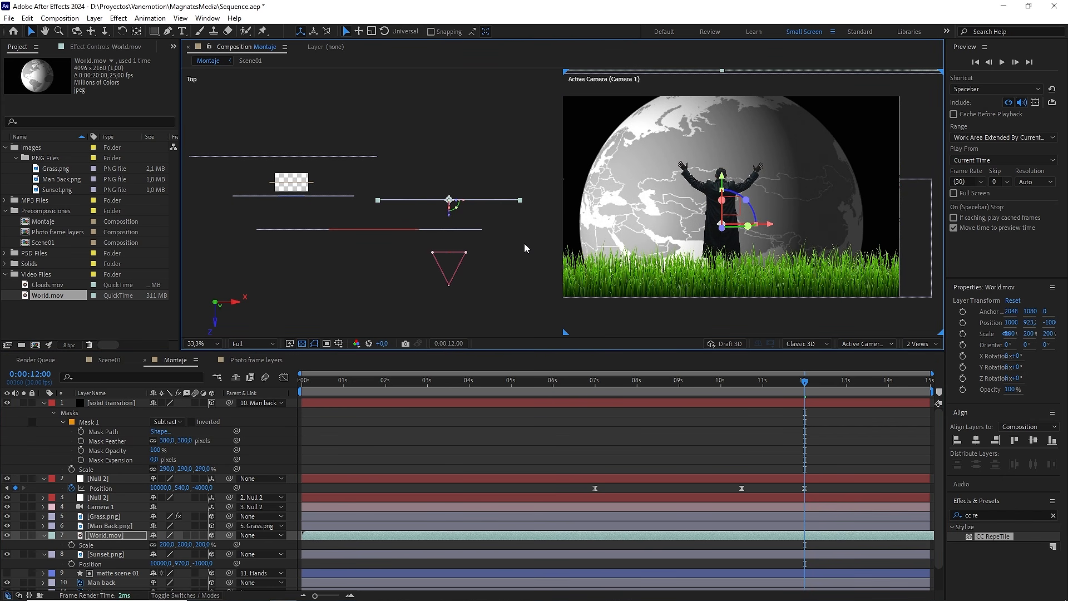
pyautogui.press('p')
pyautogui.click(185, 544)
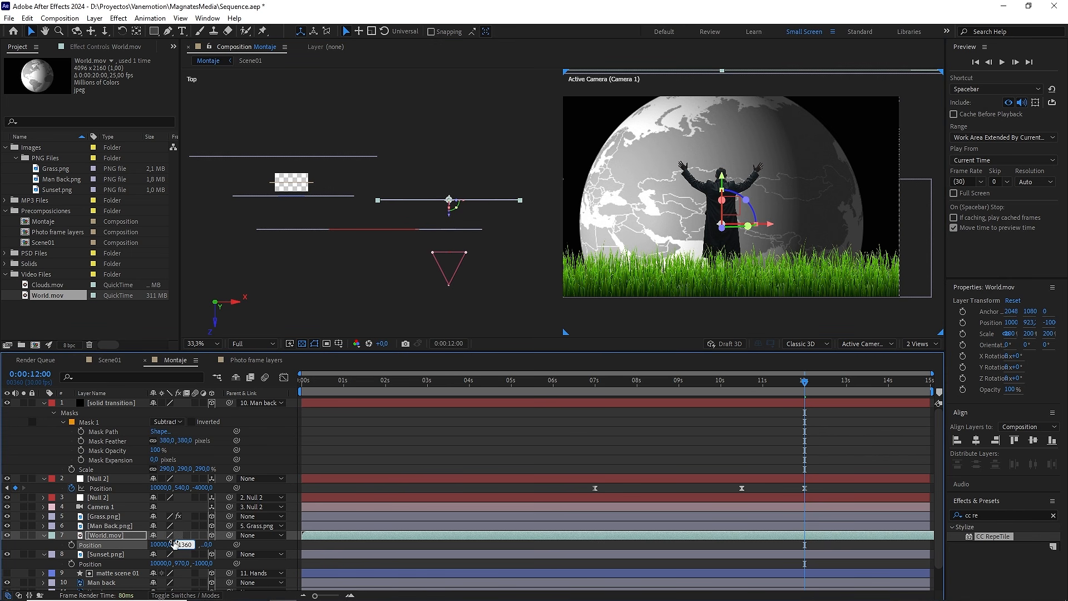
pyautogui.press('Return')
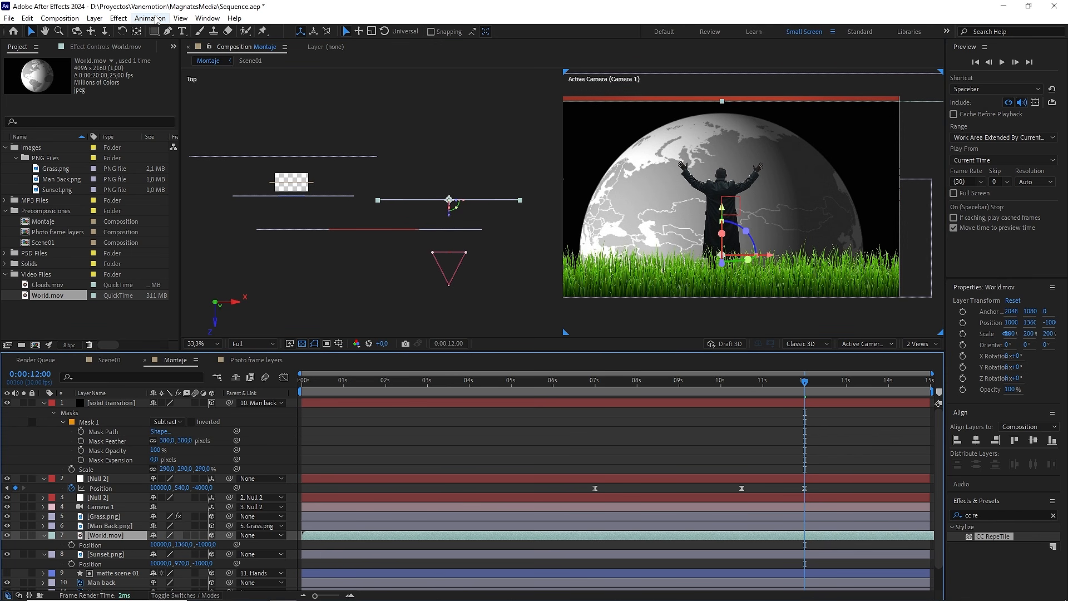
# Step: In a single camera view, draw an elliptical mask on World.mov that follows the globe's outline and cuts away its black background
pyautogui.click(153, 31)
pyautogui.click(207, 55)
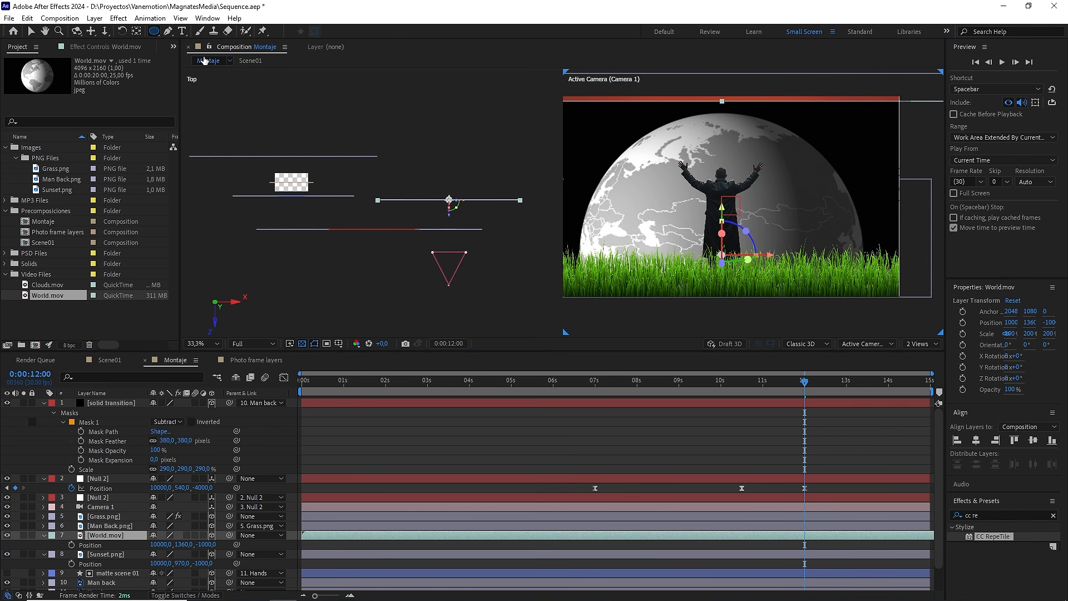
pyautogui.click(918, 343)
pyautogui.click(919, 353)
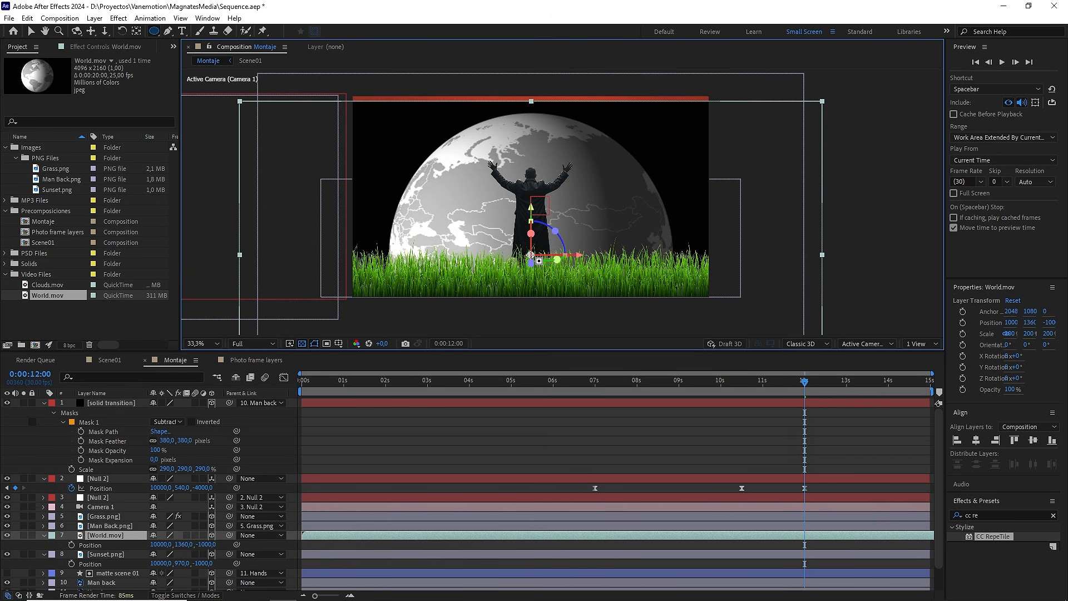
pyautogui.scroll(5, 530, 255)
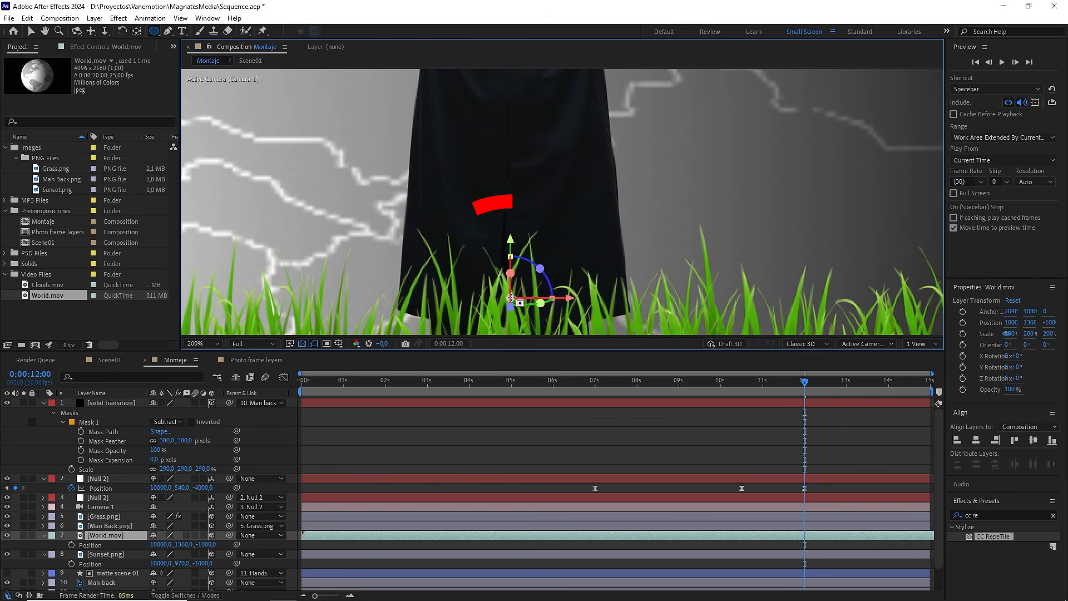
pyautogui.scroll(-1, 511, 298)
pyautogui.scroll(-1, 511, 298)
pyautogui.moveTo(550, 226); pyautogui.dragTo(720, 494)
pyautogui.press('q')
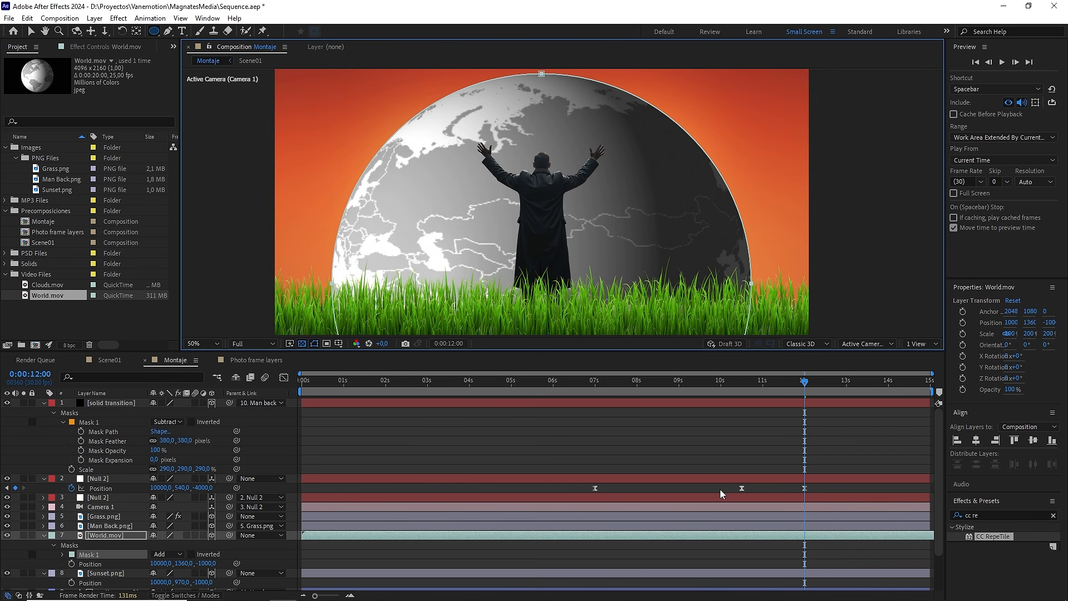
# Step: Set the World.mov layer's blending mode to Soft Light
pyautogui.click(116, 536)
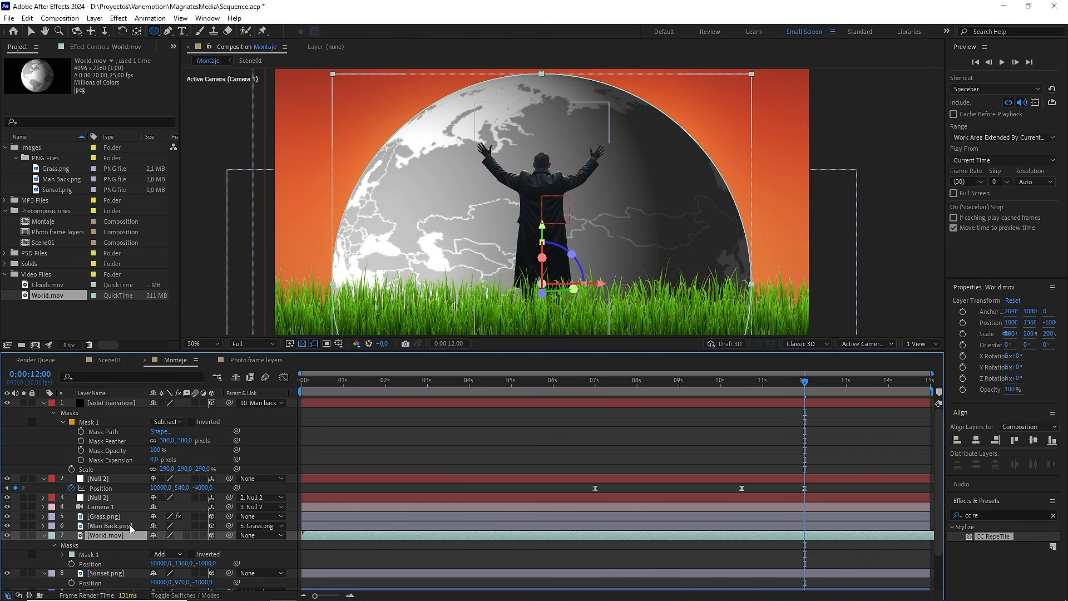
pyautogui.press('F4')
pyautogui.click(165, 536)
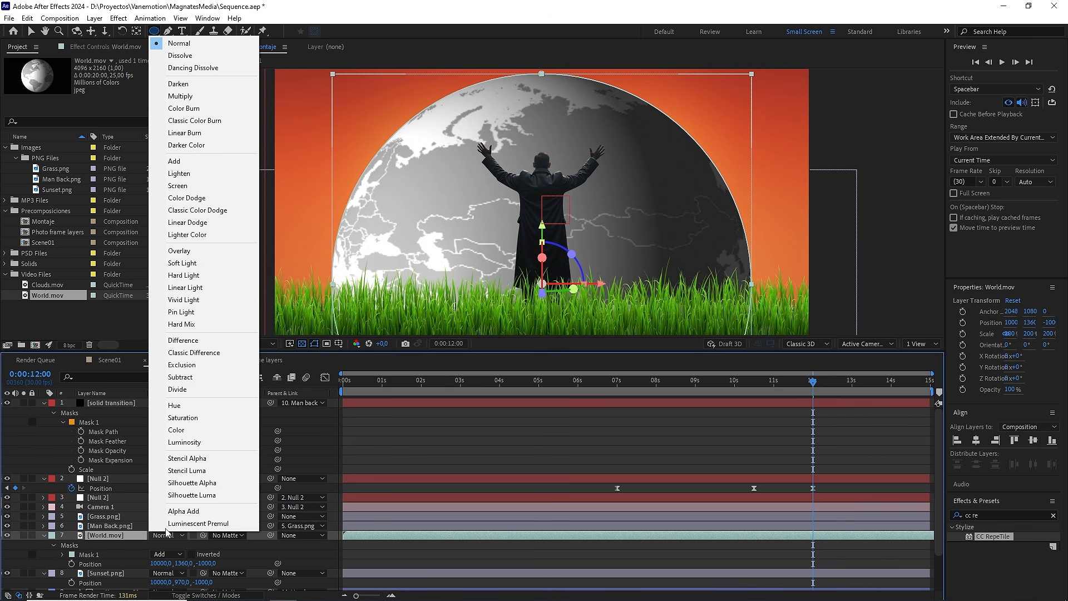
pyautogui.click(192, 263)
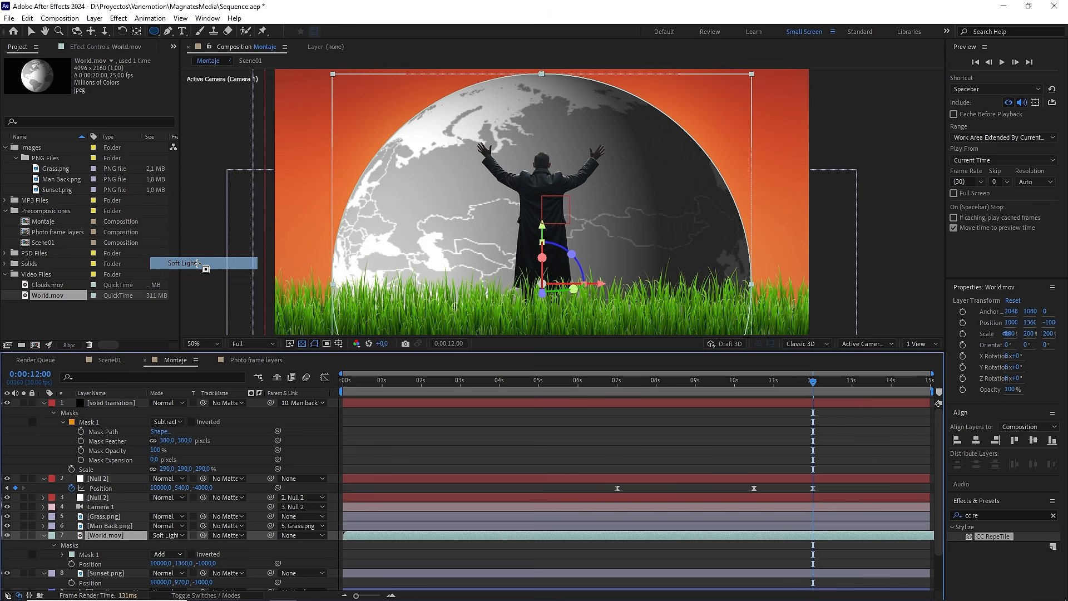
pyautogui.click(446, 413)
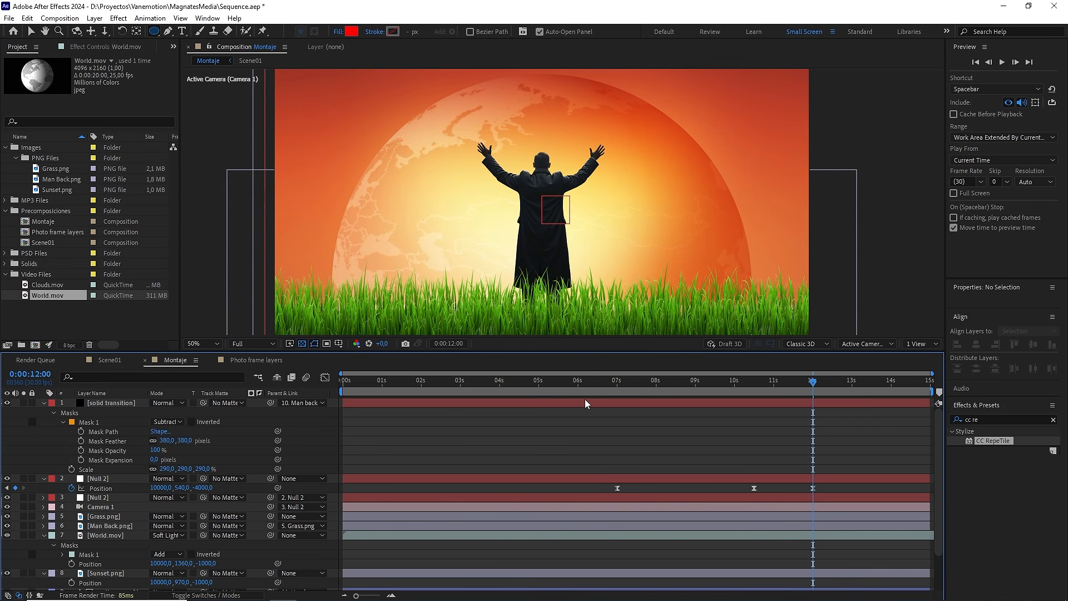
# Step: Extend the sunset behind the black transition with CC RepeTile on Sunset.png, using Expand Right 1210 and Unfold tiling
pyautogui.moveTo(809, 381); pyautogui.dragTo(706, 380)
pyautogui.scroll(-2, 644, 227)
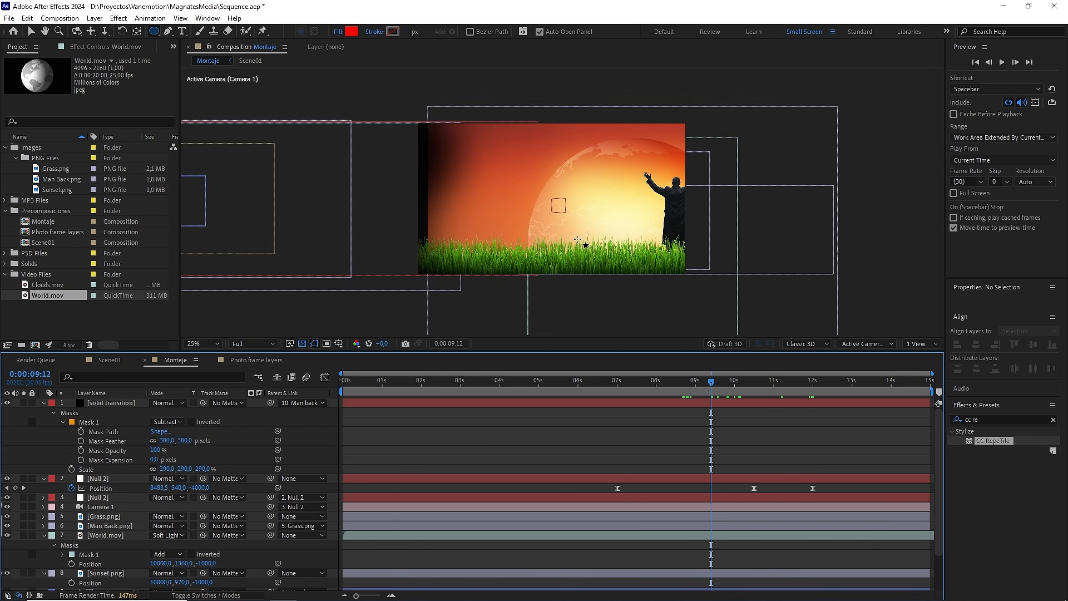
pyautogui.press('v')
pyautogui.moveTo(702, 382); pyautogui.dragTo(701, 382)
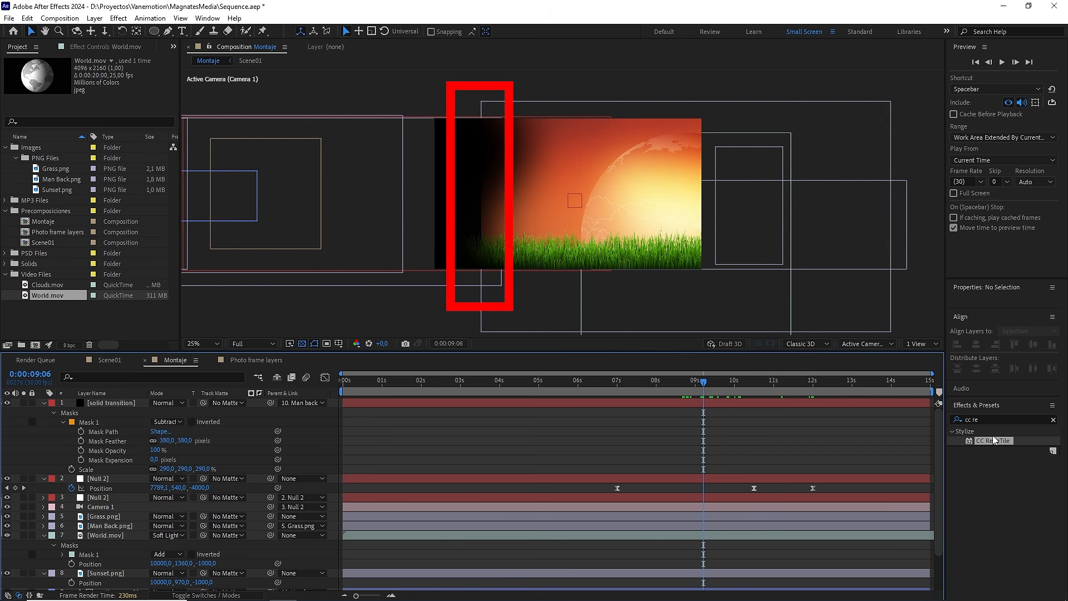
pyautogui.moveTo(993, 441); pyautogui.dragTo(104, 579)
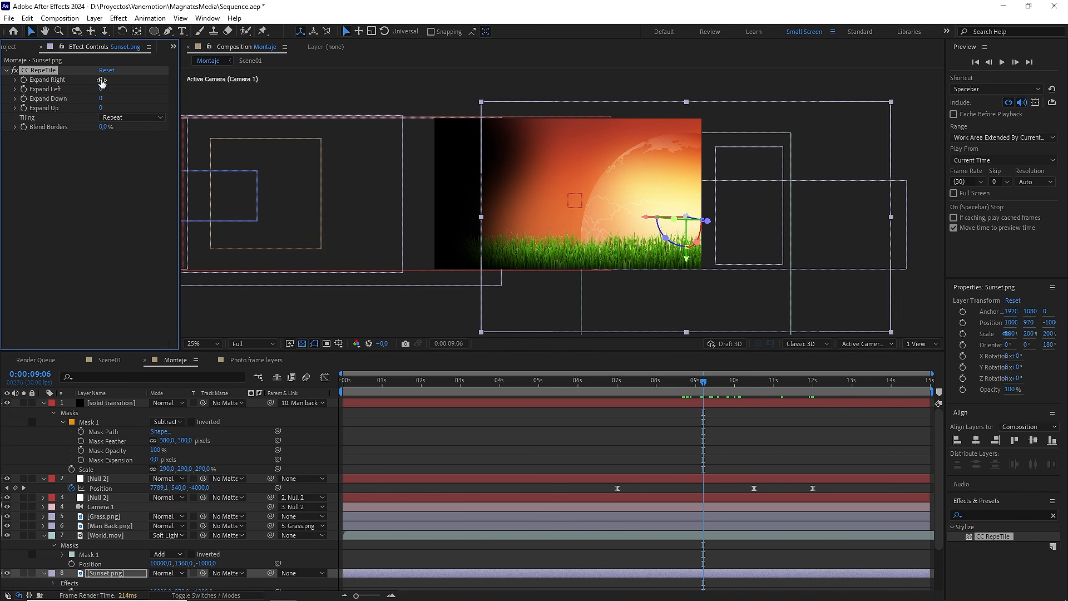
pyautogui.moveTo(102, 83); pyautogui.dragTo(170, 84)
pyautogui.click(142, 116)
pyautogui.click(136, 164)
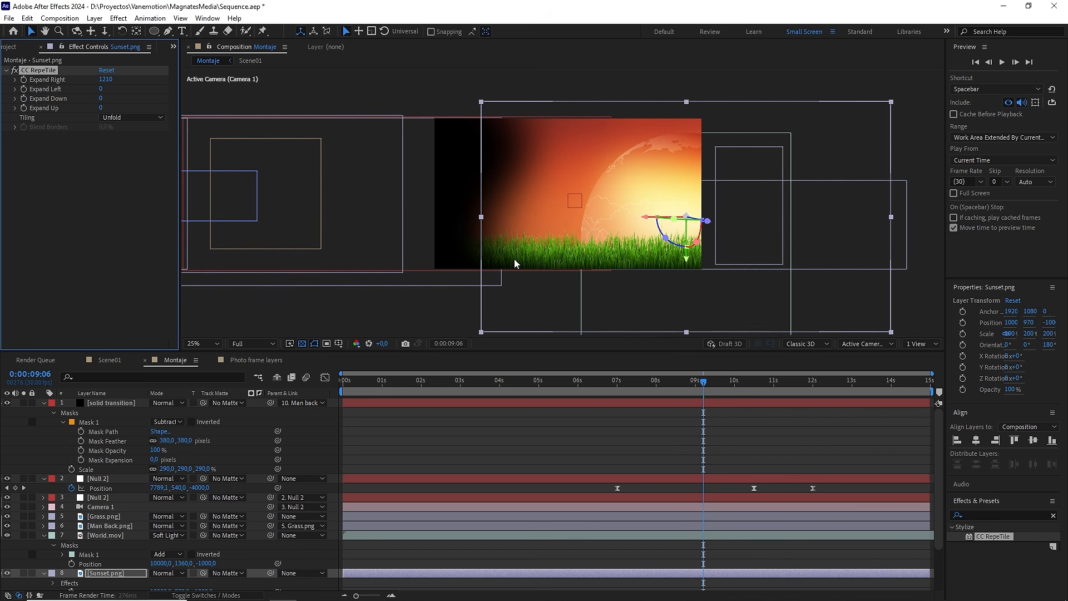
pyautogui.scroll(2, 518, 262)
pyautogui.moveTo(484, 229); pyautogui.dragTo(619, 198)
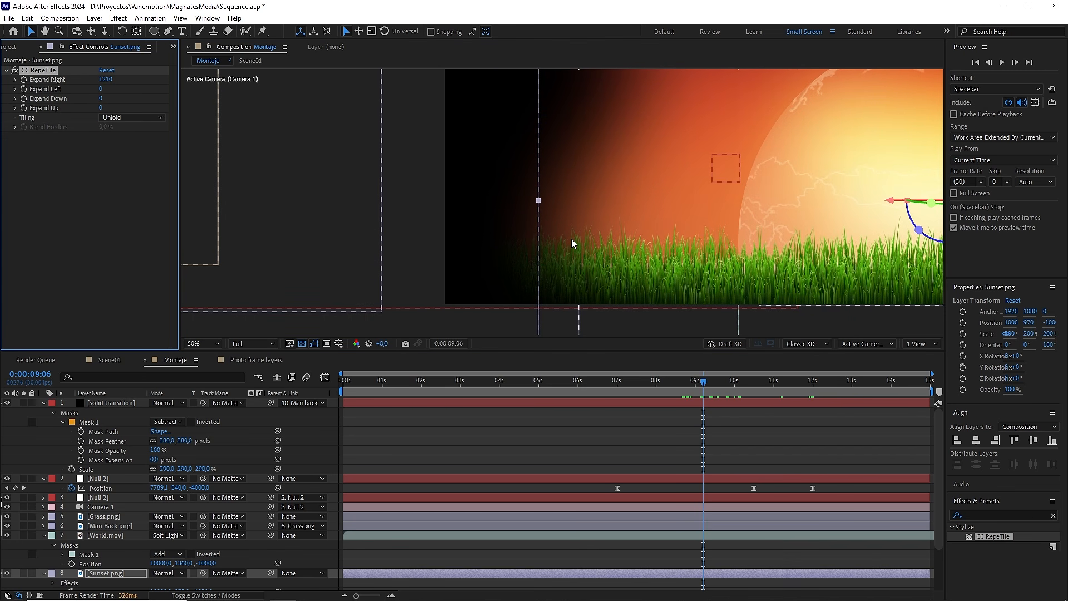
pyautogui.scroll(-2, 572, 239)
# Step: Go to 0:00:08:21, where black fills the frame, and collapse the properties of all layers in the timeline
pyautogui.moveTo(703, 382)
pyautogui.mouseDown()
pyautogui.moveTo(668, 383)
pyautogui.moveTo(719, 381)
pyautogui.moveTo(672, 385)
pyautogui.moveTo(682, 384)
pyautogui.mouseUp()
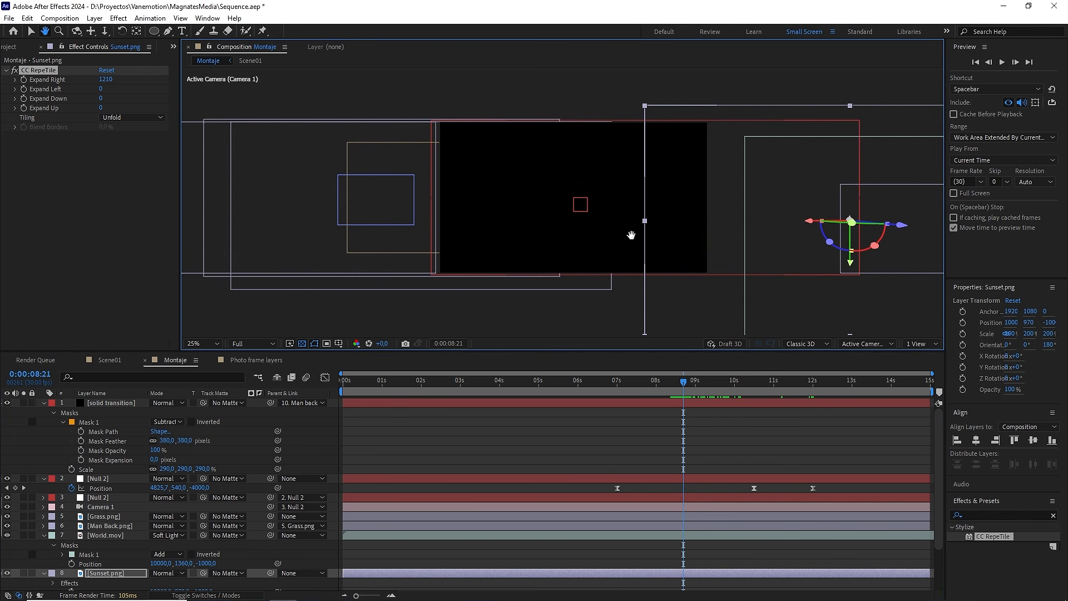
pyautogui.hotkey('ctrl', 'a')
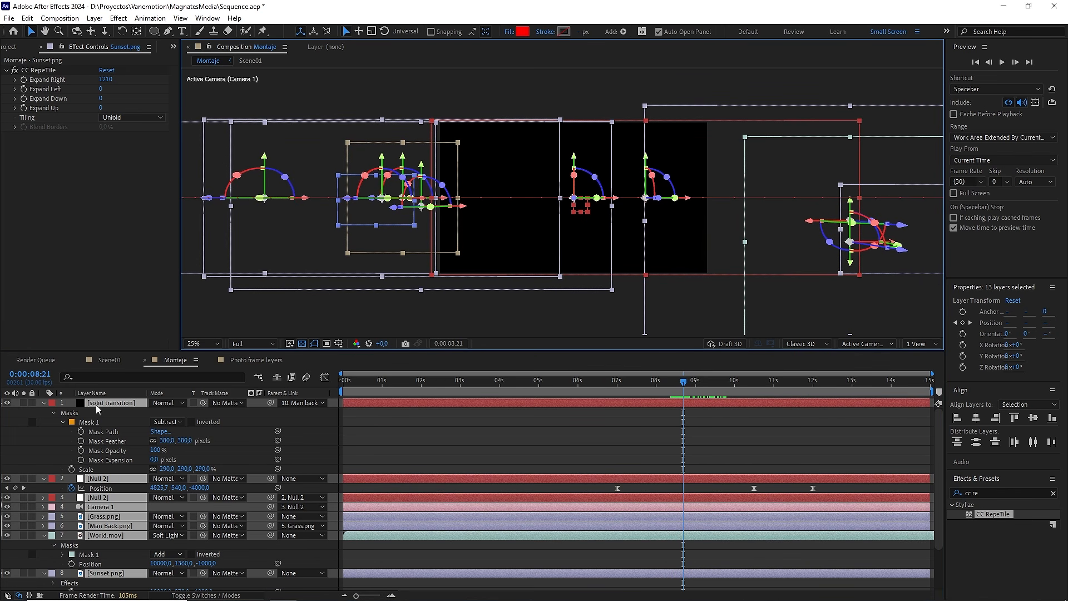
pyautogui.click(44, 403)
pyautogui.click(209, 543)
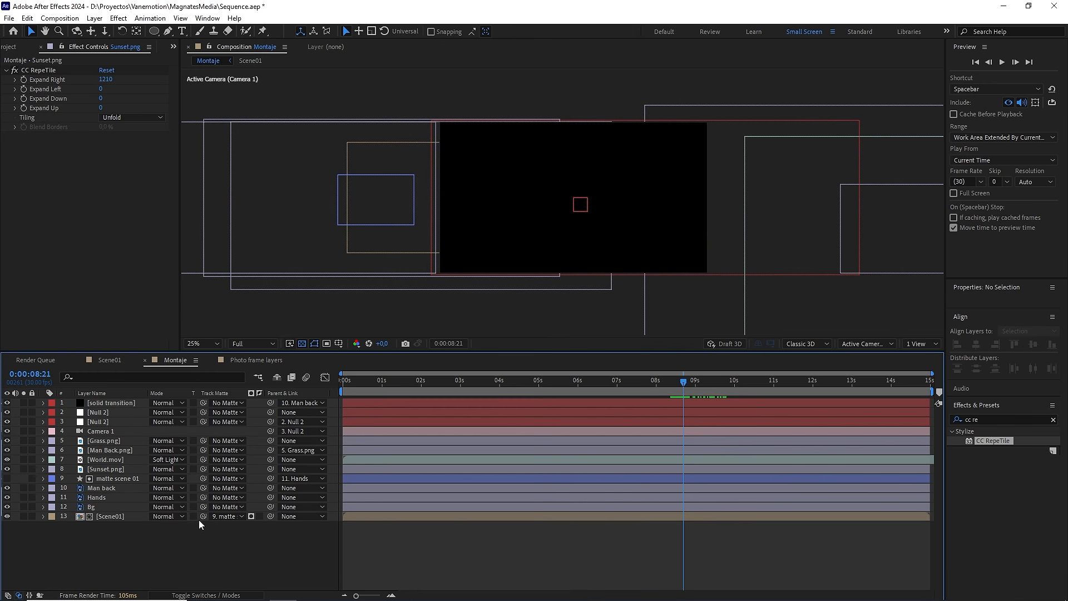
# Step: Split the matte scene 01, Man back, Hands, Bg and Scene01 layers at 0:00:08:21 and delete the parts after the cut
pyautogui.moveTo(121, 515); pyautogui.dragTo(113, 484)
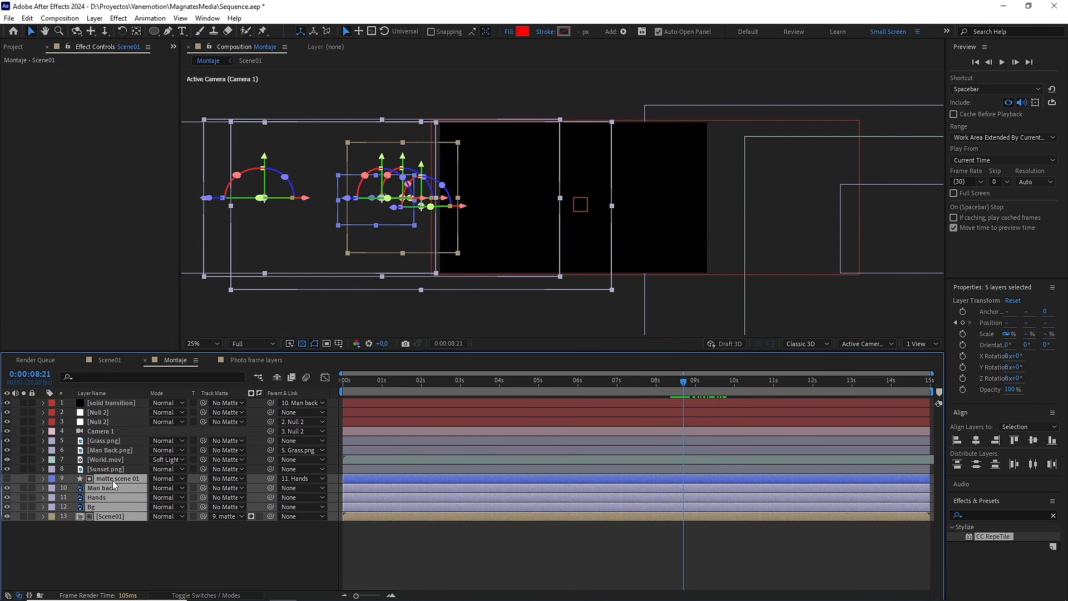
pyautogui.hotkey('ctrl', 'shift', 'd')
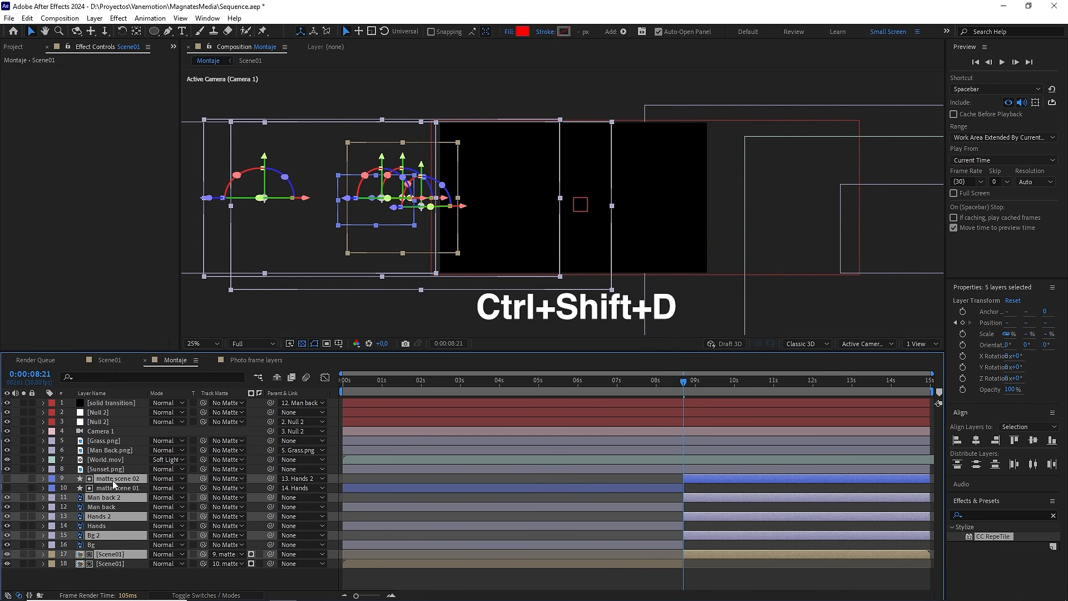
pyautogui.press('Delete')
# Step: Shift the Grass.png, Man Back.png, World.mov and Sunset.png layers together so they start at 0:00:08:21
pyautogui.click(109, 470)
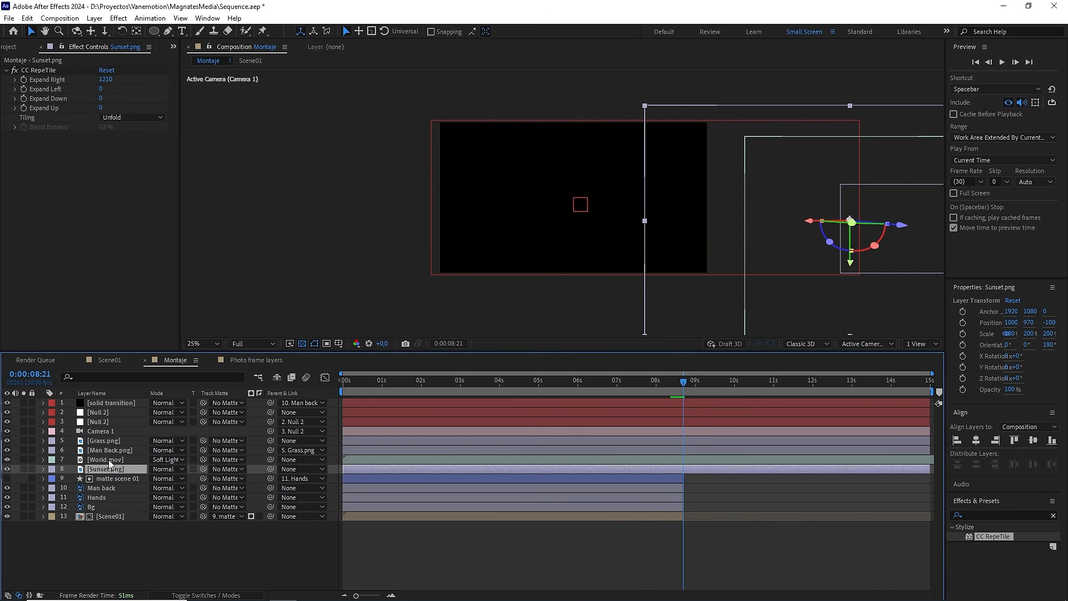
pyautogui.keyDown('ctrl'); pyautogui.click(108, 460); pyautogui.keyUp('ctrl')
pyautogui.keyDown('ctrl'); pyautogui.click(109, 450); pyautogui.keyUp('ctrl')
pyautogui.keyDown('ctrl'); pyautogui.click(108, 440); pyautogui.keyUp('ctrl')
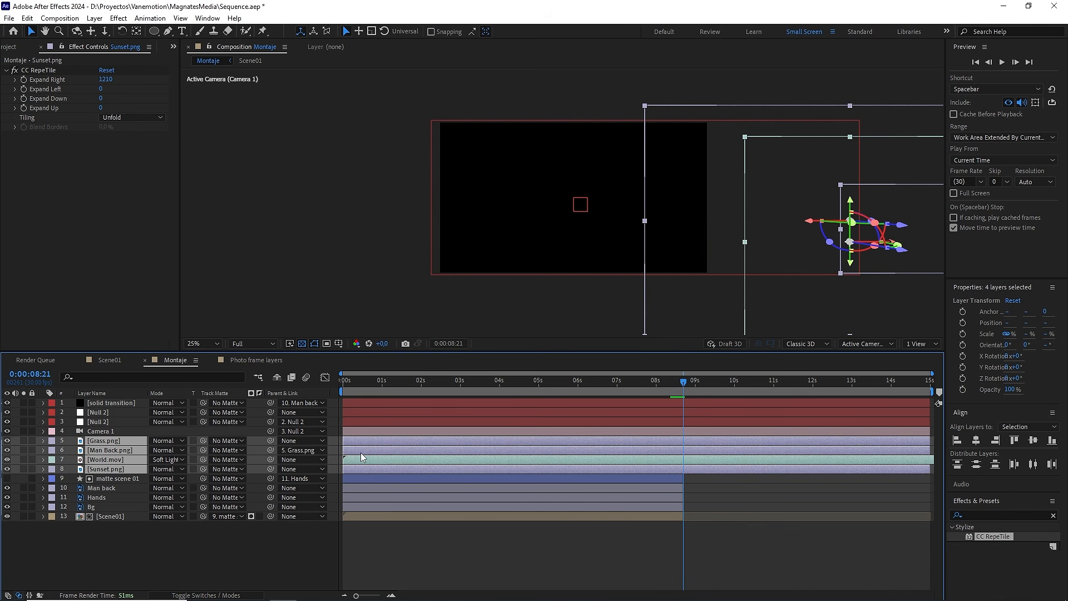
pyautogui.moveTo(362, 441); pyautogui.dragTo(702, 439)
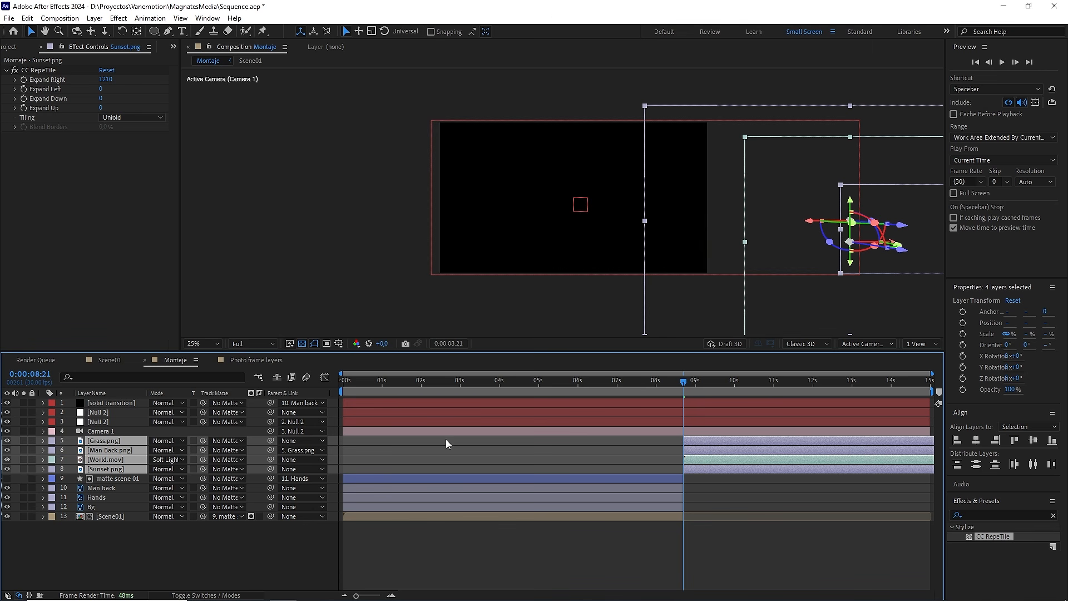
# Step: Label the Grass.png, Man Back.png, World.mov and Sunset.png layers orange, and matte scene 01, Man back, Hands and Bg green
pyautogui.click(52, 442)
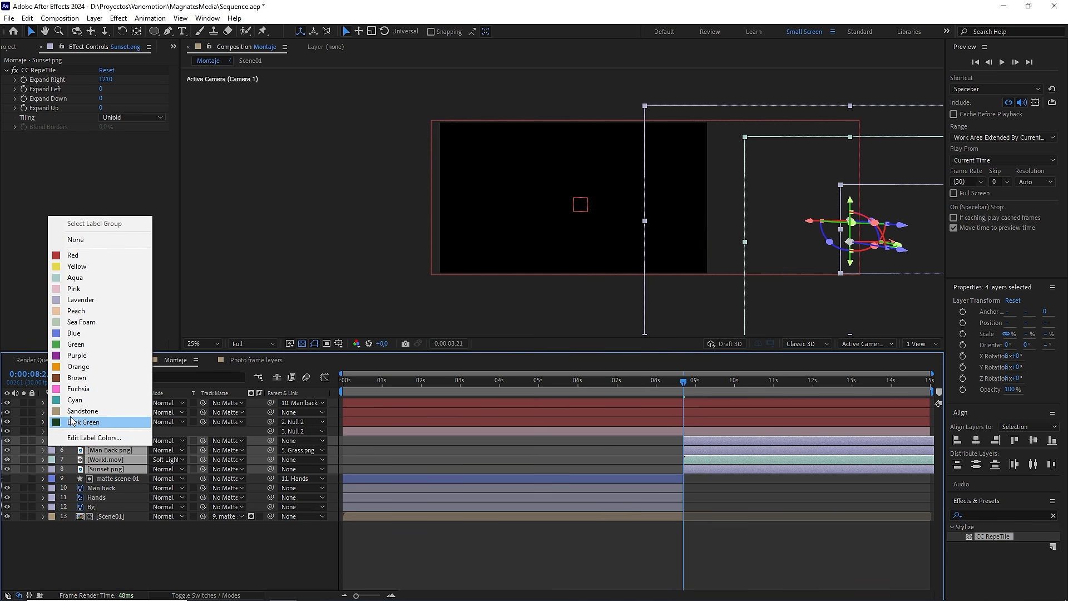
pyautogui.click(94, 371)
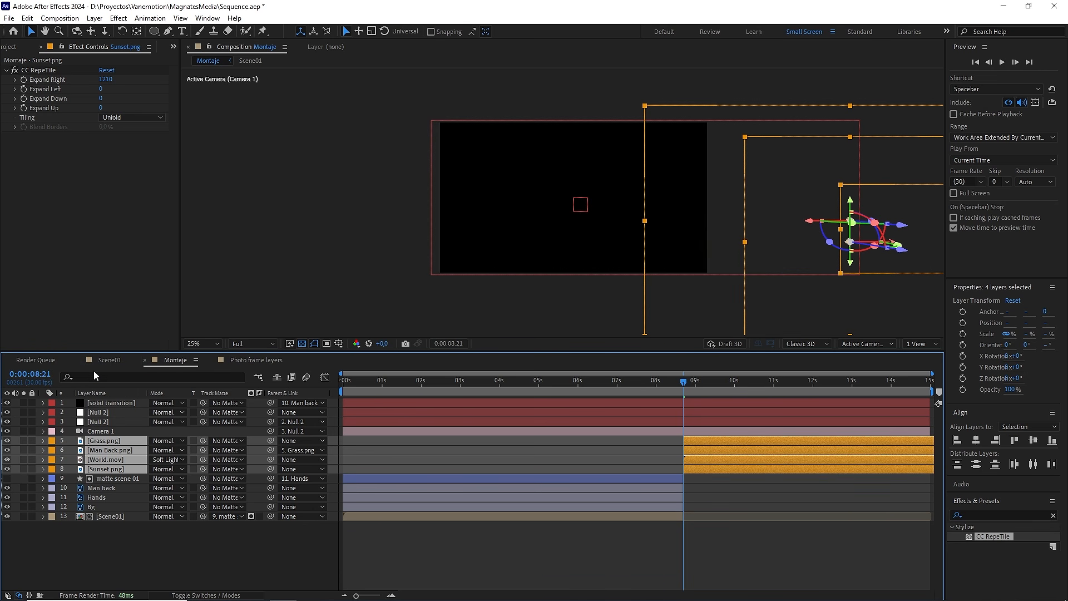
pyautogui.click(105, 477)
pyautogui.keyDown('shift'); pyautogui.click(96, 507); pyautogui.keyUp('shift')
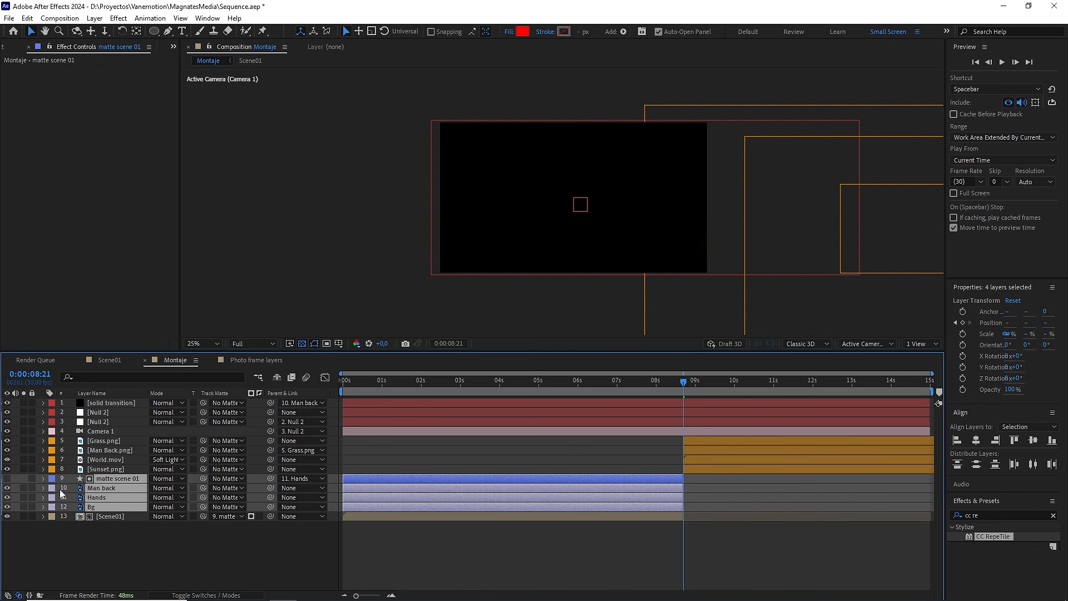
pyautogui.click(50, 480)
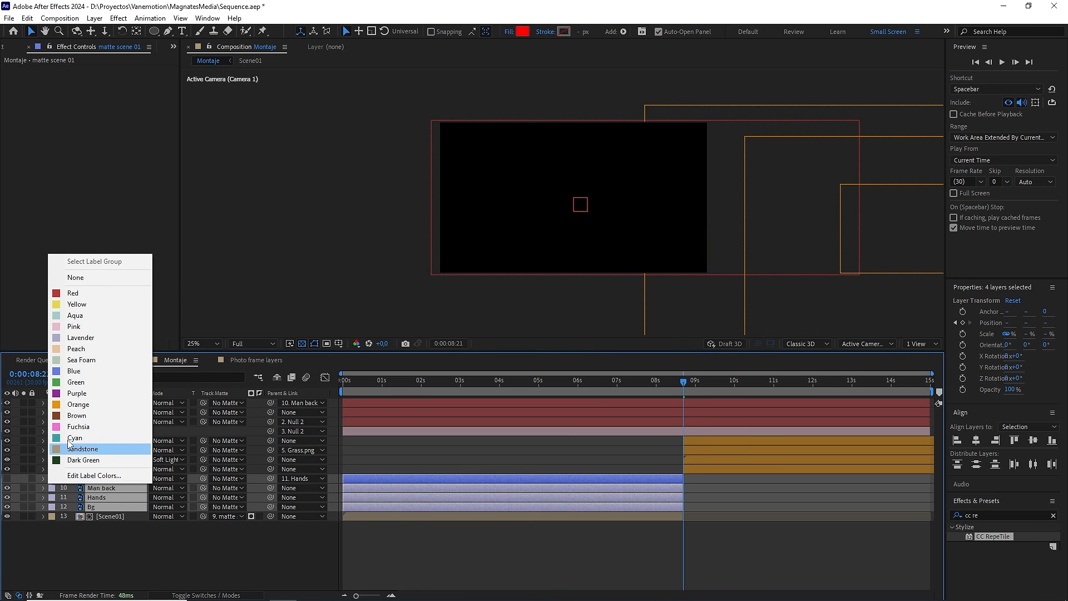
pyautogui.click(87, 383)
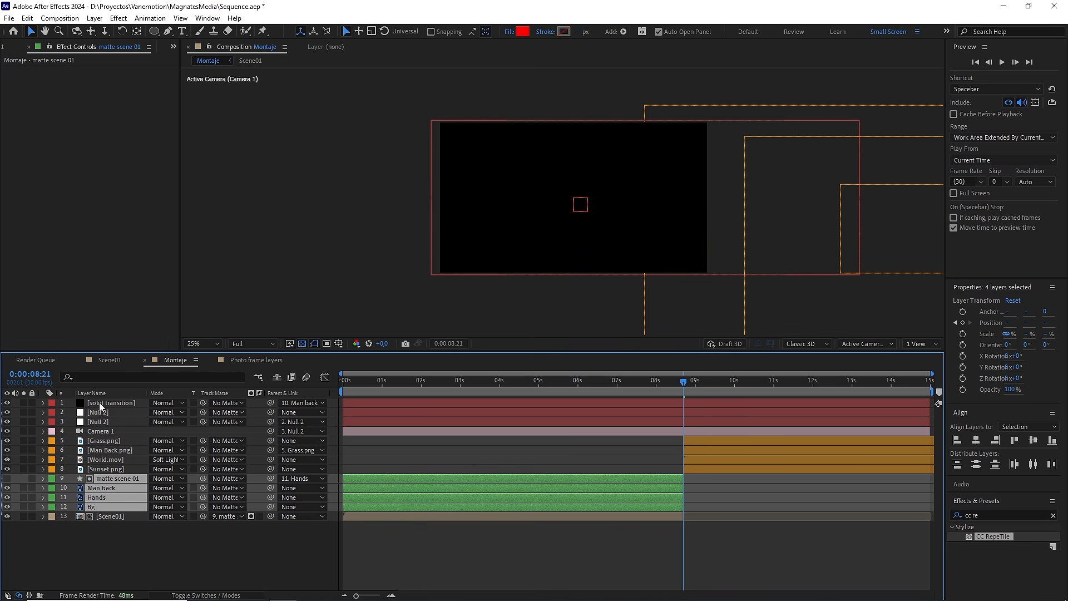
# Step: Select the solid transition layer and preview the composition from 0:00:10:13 to check the sunset scene's camera move
pyautogui.click(396, 403)
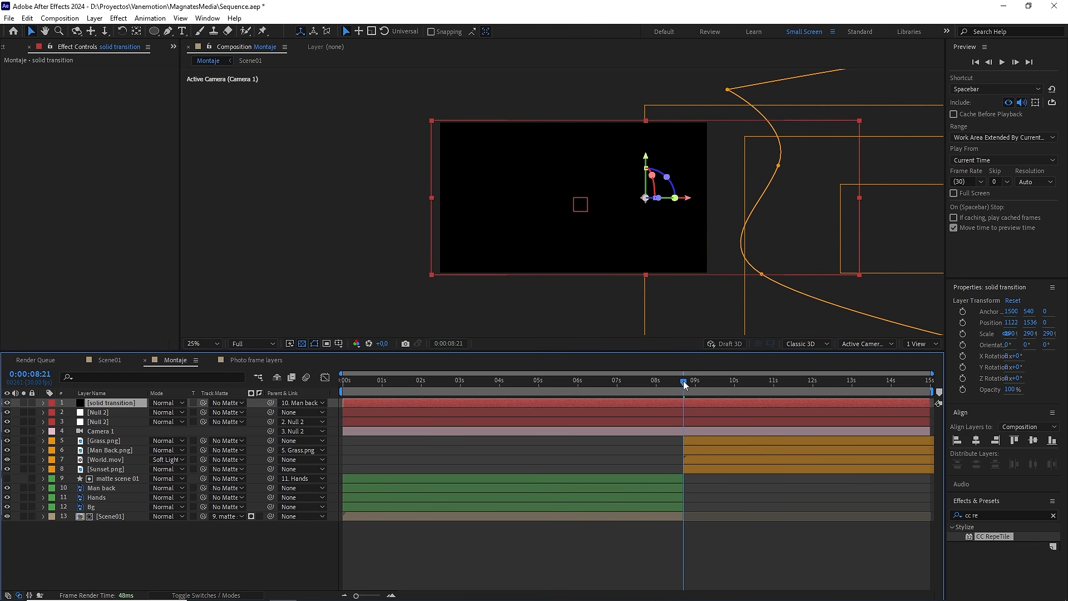
pyautogui.moveTo(683, 381); pyautogui.dragTo(752, 381)
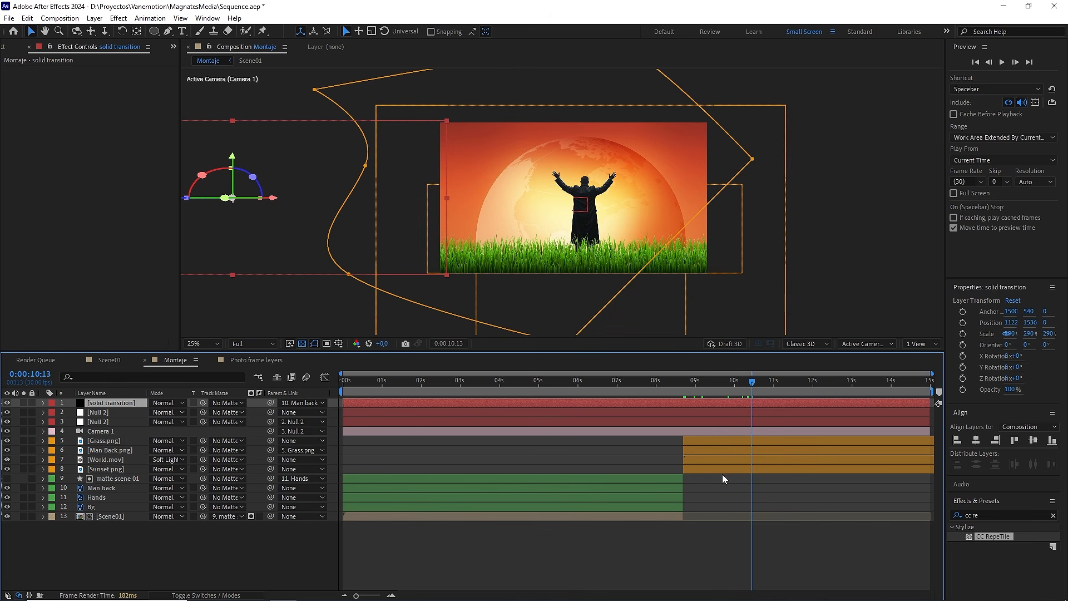
pyautogui.press('space')
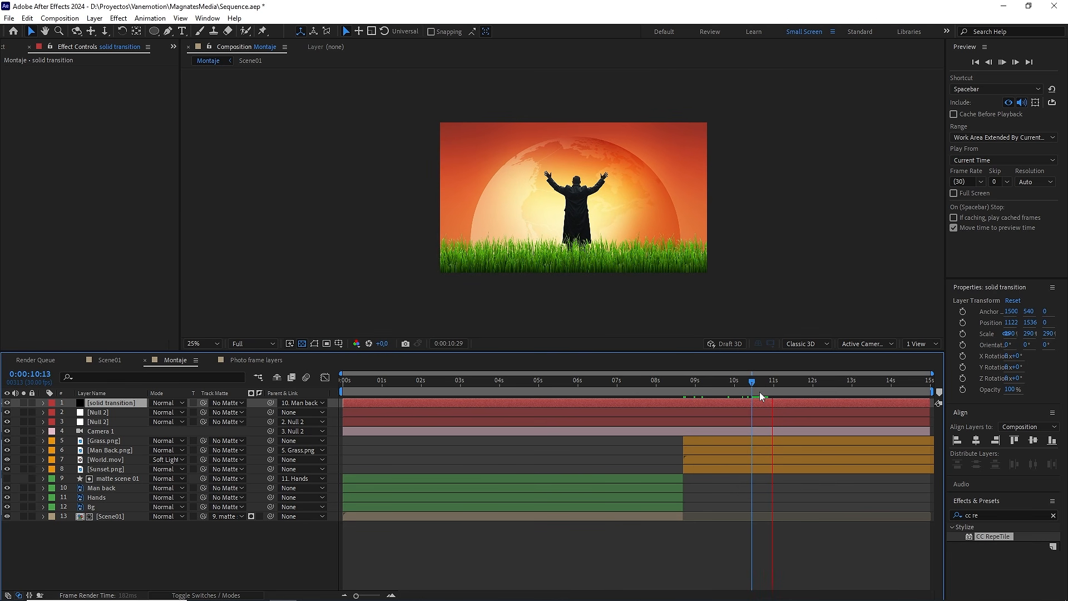
# Step: Lower the composition viewer's resolution to Quarter, deselect the layers and preview the sunset scene from 0:00:09:01
pyautogui.moveTo(753, 382); pyautogui.dragTo(696, 388)
pyautogui.click(259, 342)
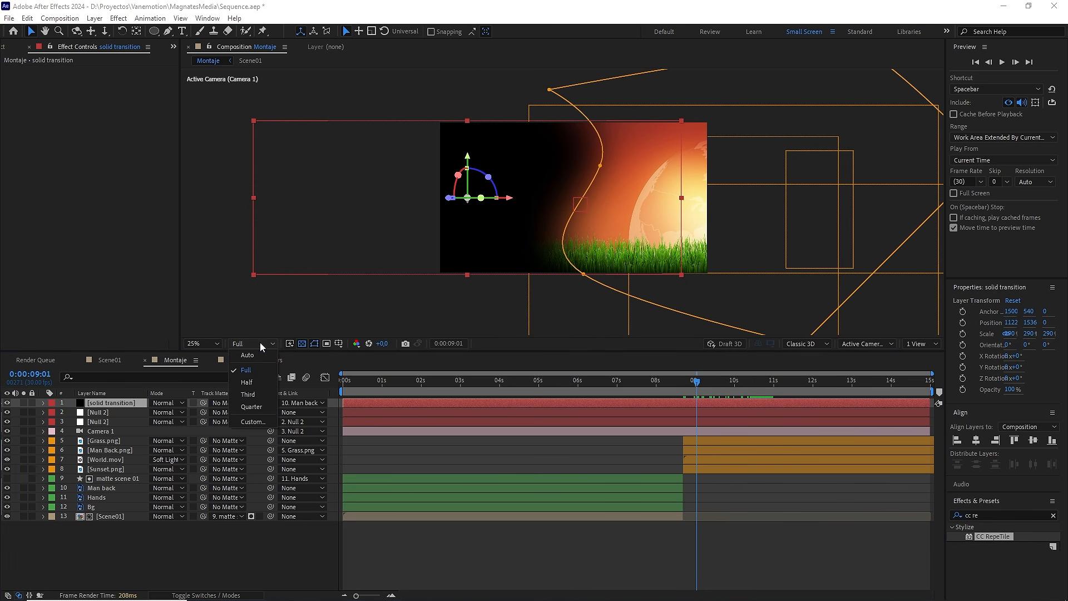
pyautogui.click(256, 407)
pyautogui.click(623, 455)
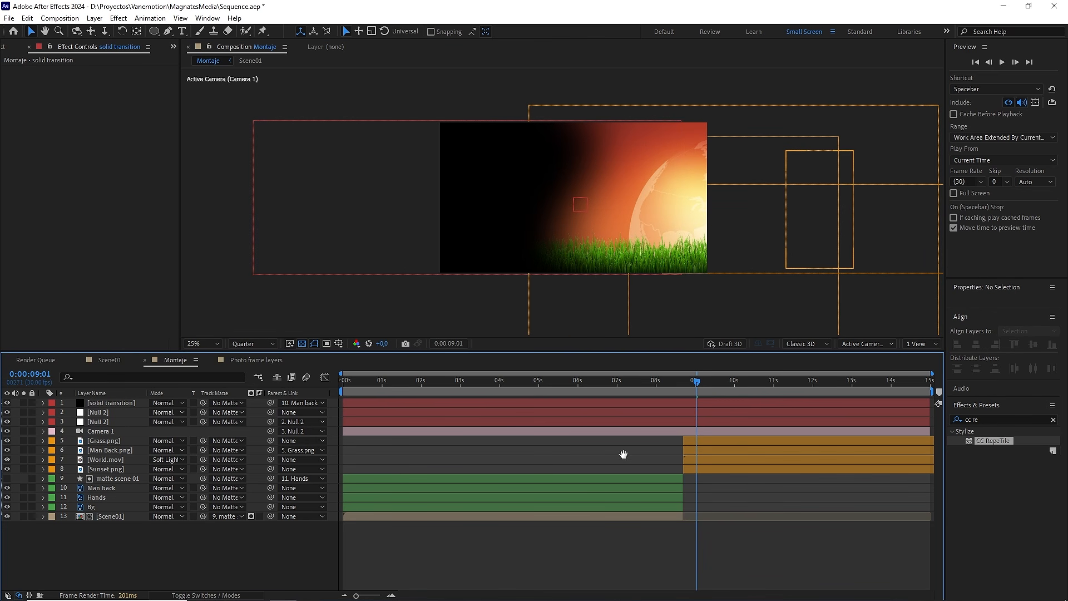
pyautogui.press('space')
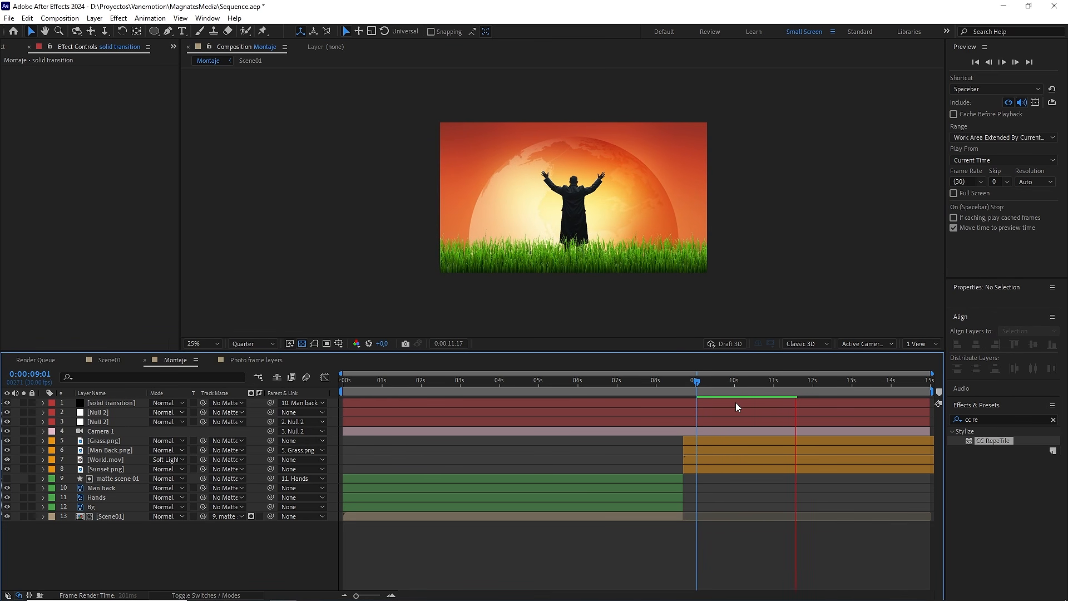
# Step: Preview the transition between the scenes from 0:00:07:16 and play the whole composition from 0:00:00:00
pyautogui.moveTo(779, 389); pyautogui.dragTo(638, 390)
pyautogui.press('space')
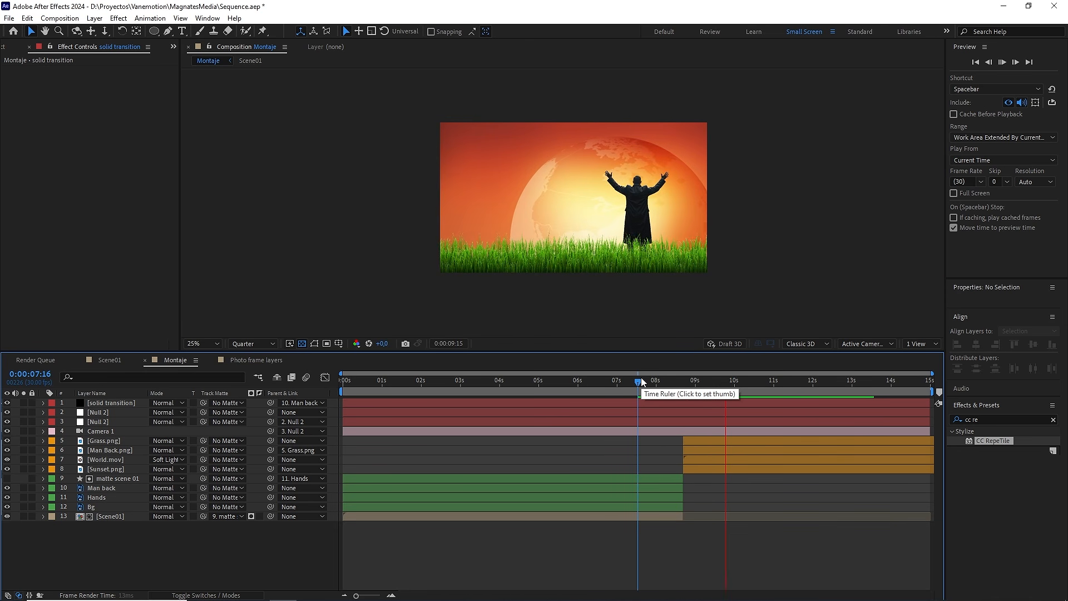
pyautogui.click(348, 381)
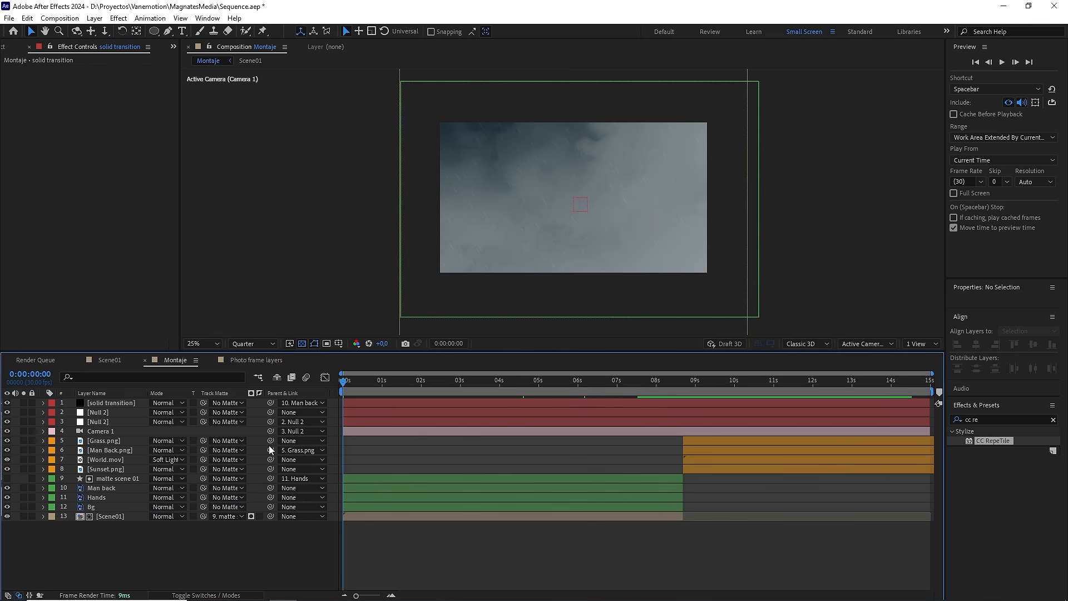
pyautogui.press('space')
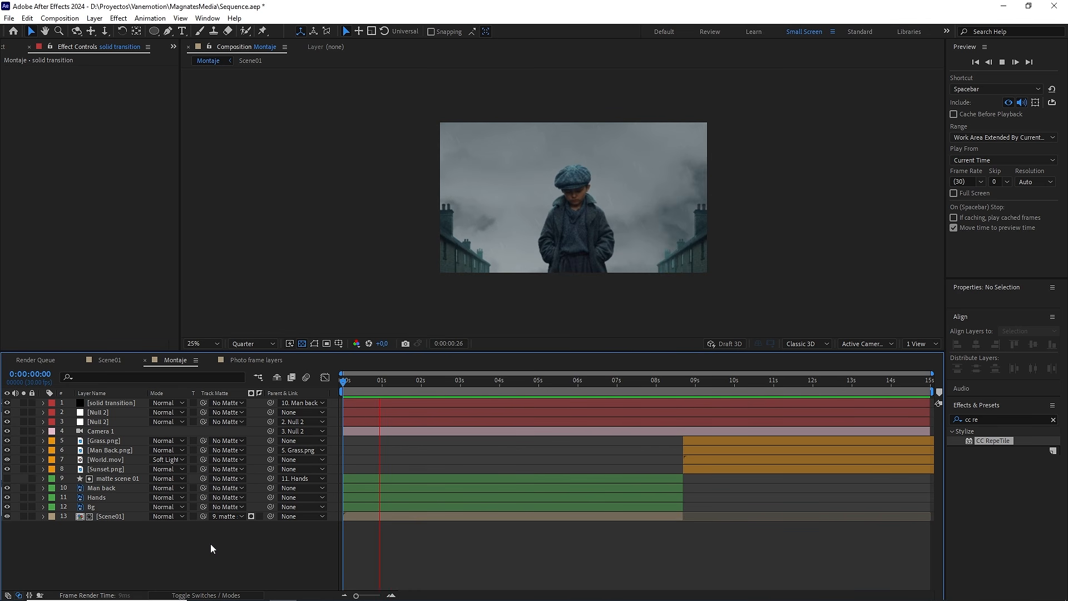
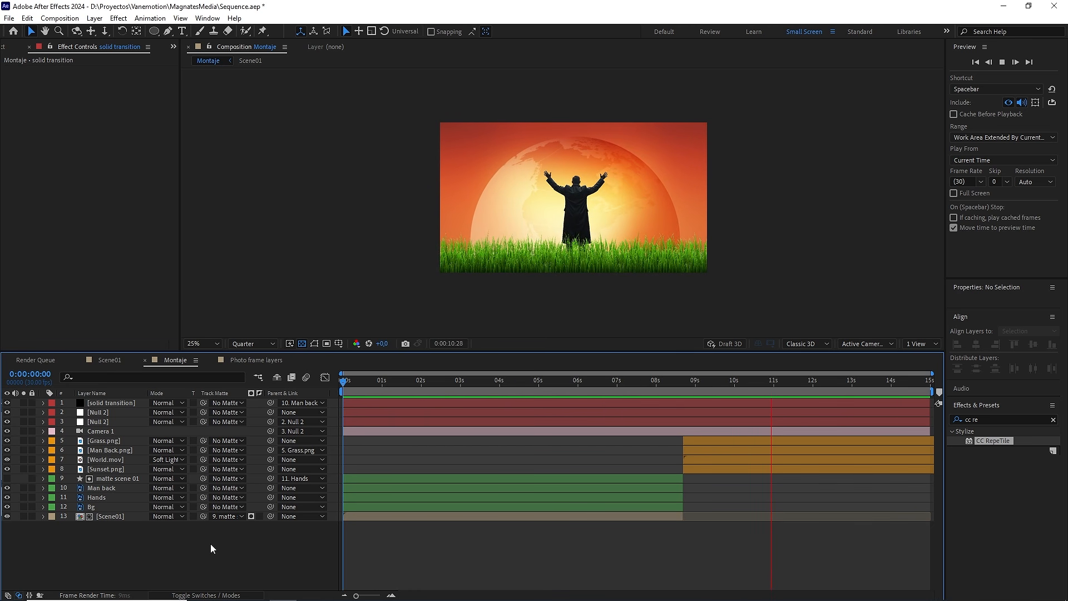
# Step: Apply the Tritone effect to the Man Back.png layer and set its midtones color to 7F7467
pyautogui.press('space')
pyautogui.scroll(2, 632, 235)
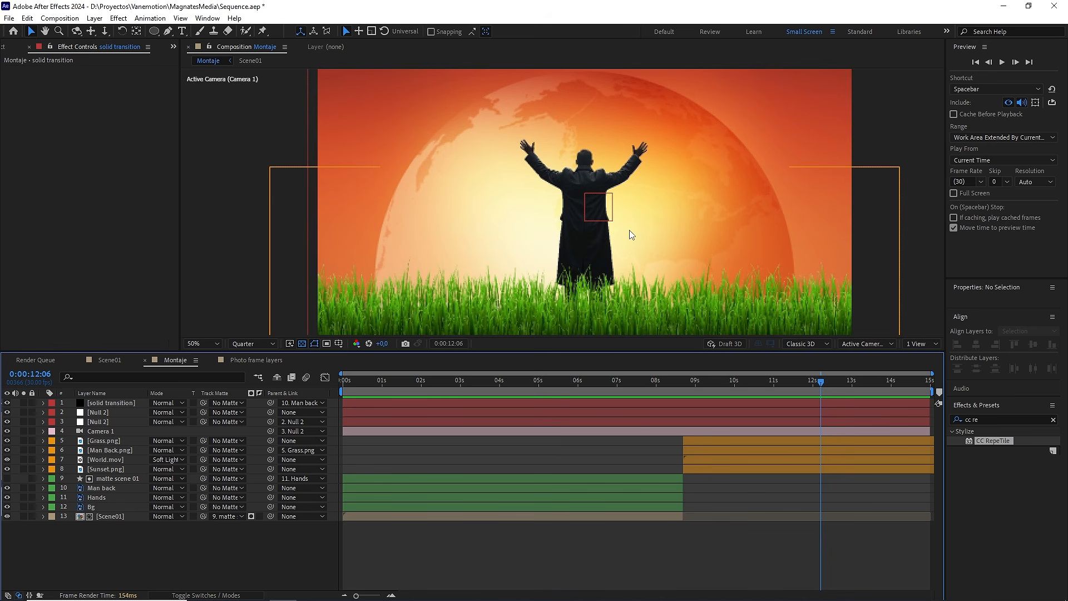
pyautogui.click(958, 419)
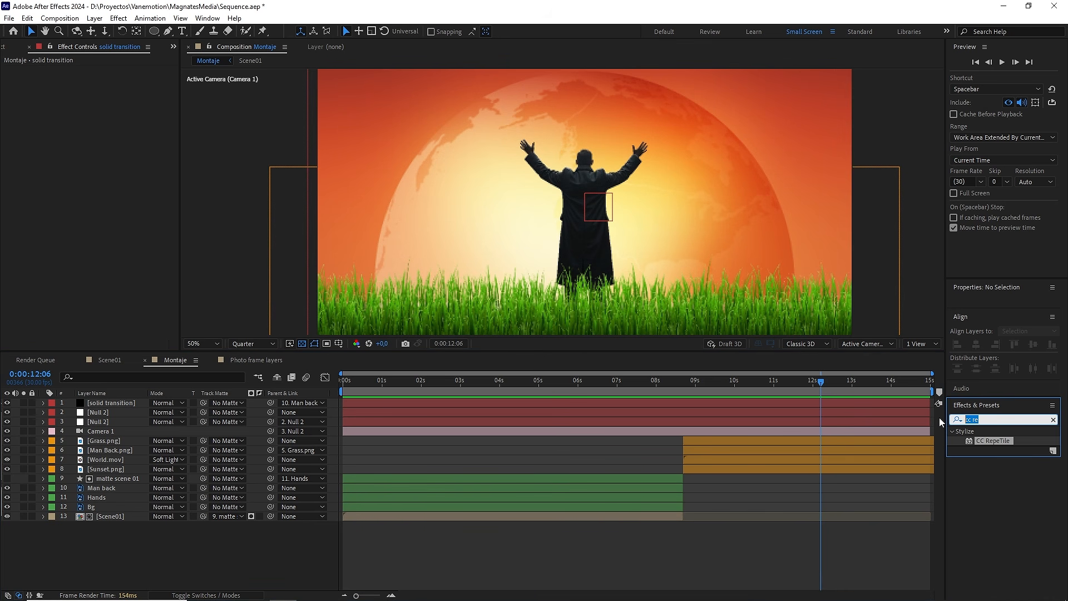
pyautogui.write('trit')
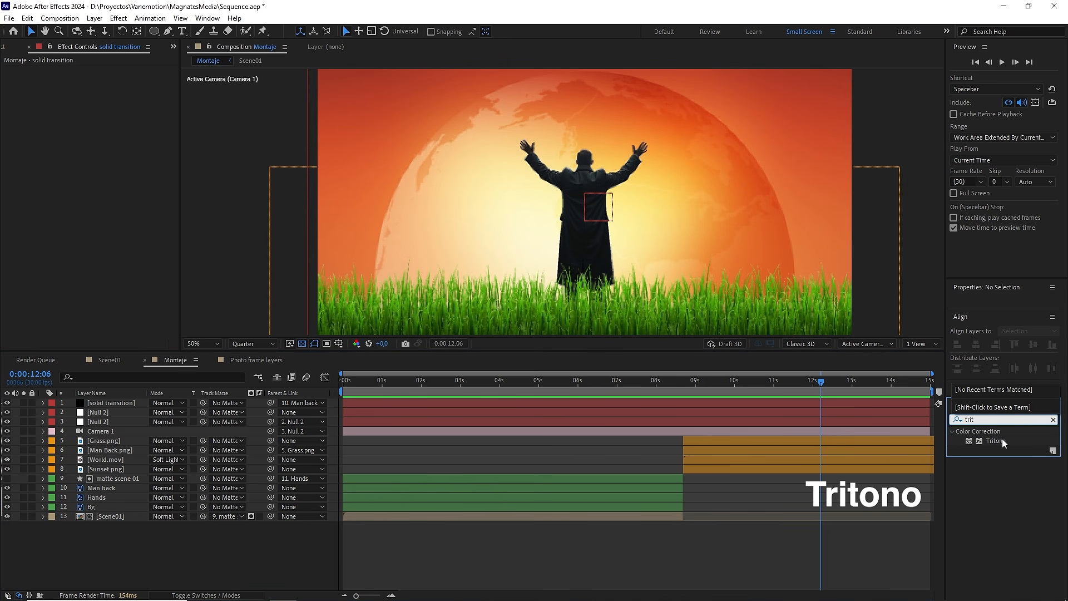
pyautogui.moveTo(1003, 438); pyautogui.dragTo(112, 448)
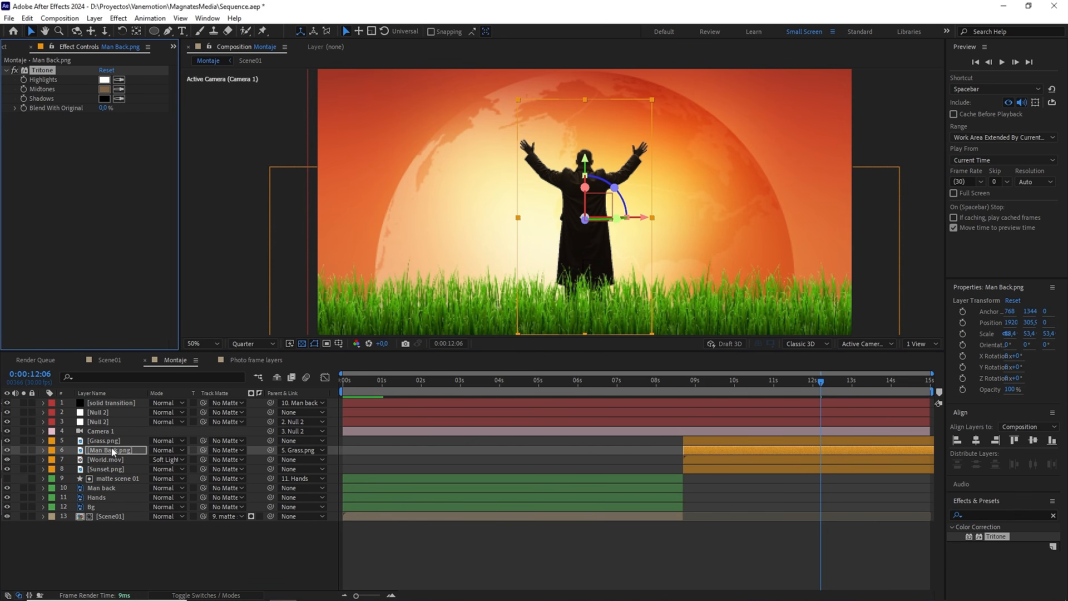
pyautogui.click(104, 89)
pyautogui.moveTo(600, 429); pyautogui.dragTo(588, 427)
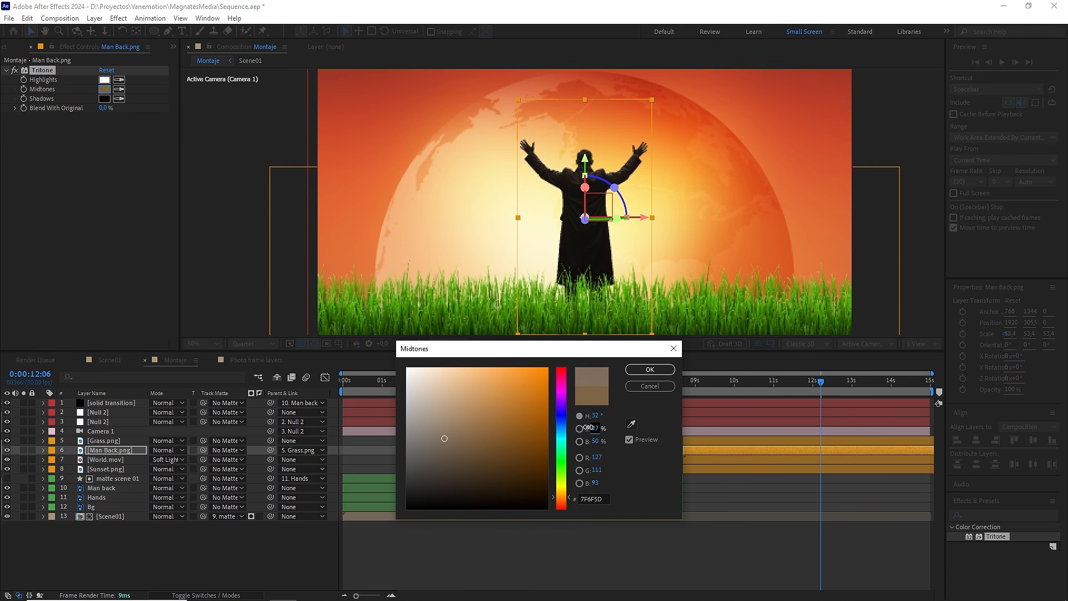
pyautogui.click(645, 370)
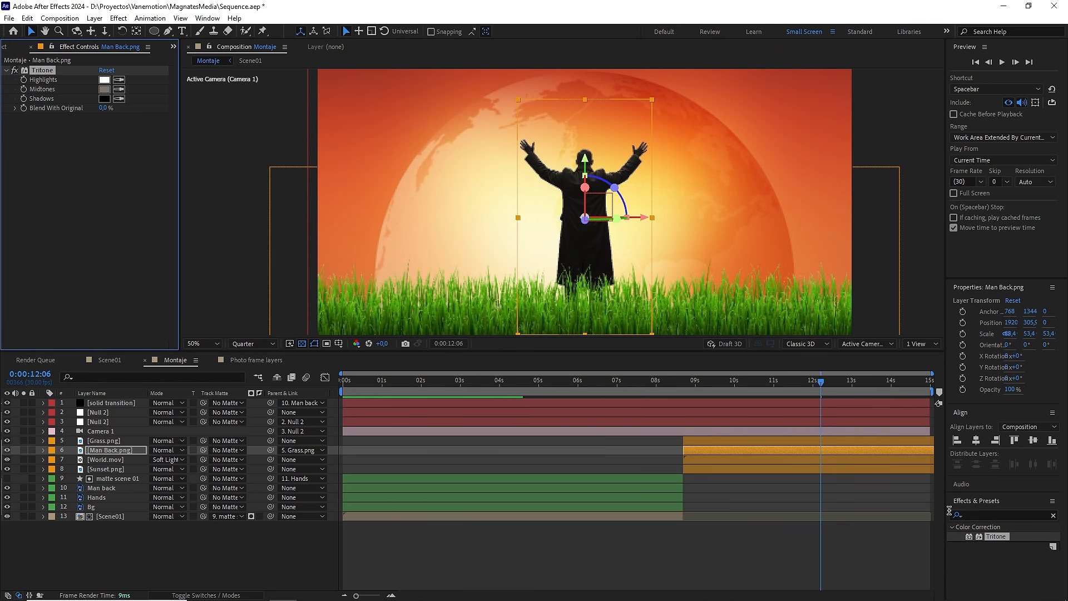
# Step: Apply the Tint effect to the Grass.png layer and set Map White To to dark gray 595959
pyautogui.click(1024, 514)
pyautogui.write('ti')
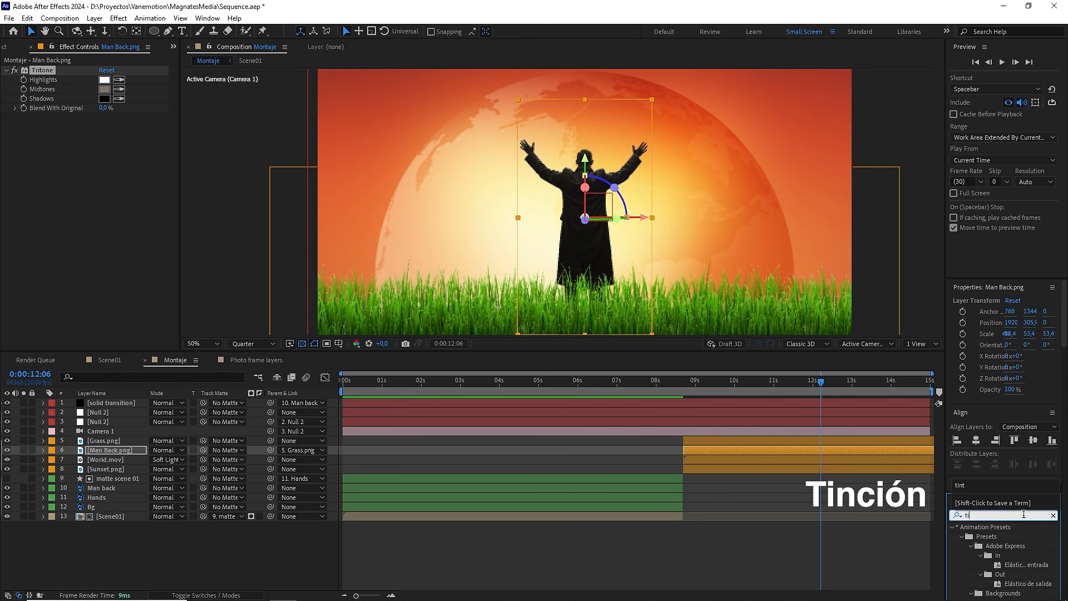
pyautogui.write('nt')
pyautogui.scroll(-3, 1036, 535)
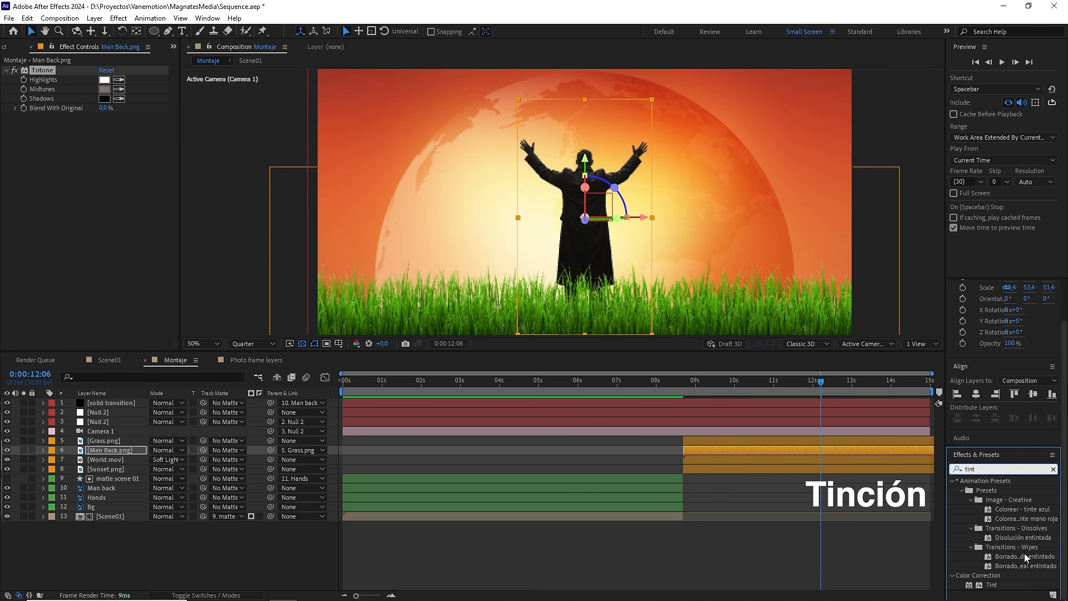
pyautogui.moveTo(997, 584); pyautogui.dragTo(114, 443)
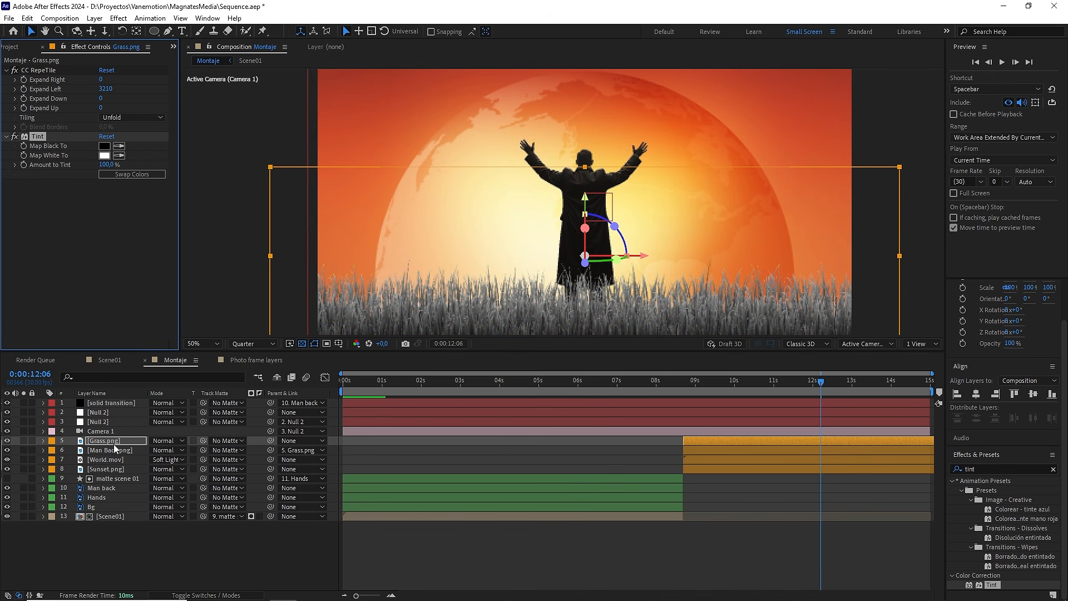
pyautogui.click(103, 156)
pyautogui.moveTo(412, 388); pyautogui.dragTo(375, 454)
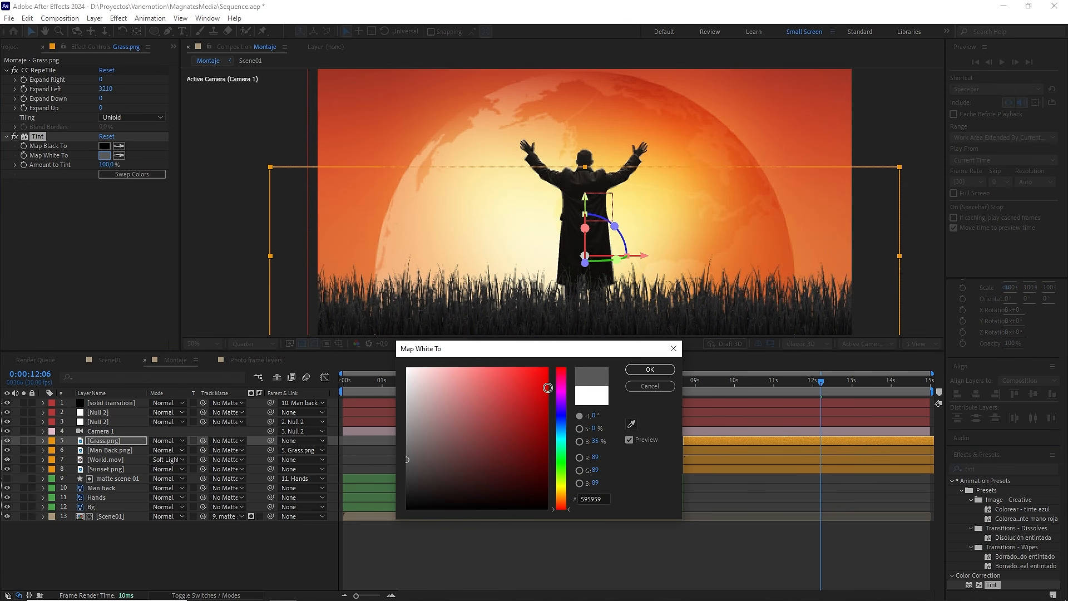
pyautogui.click(634, 372)
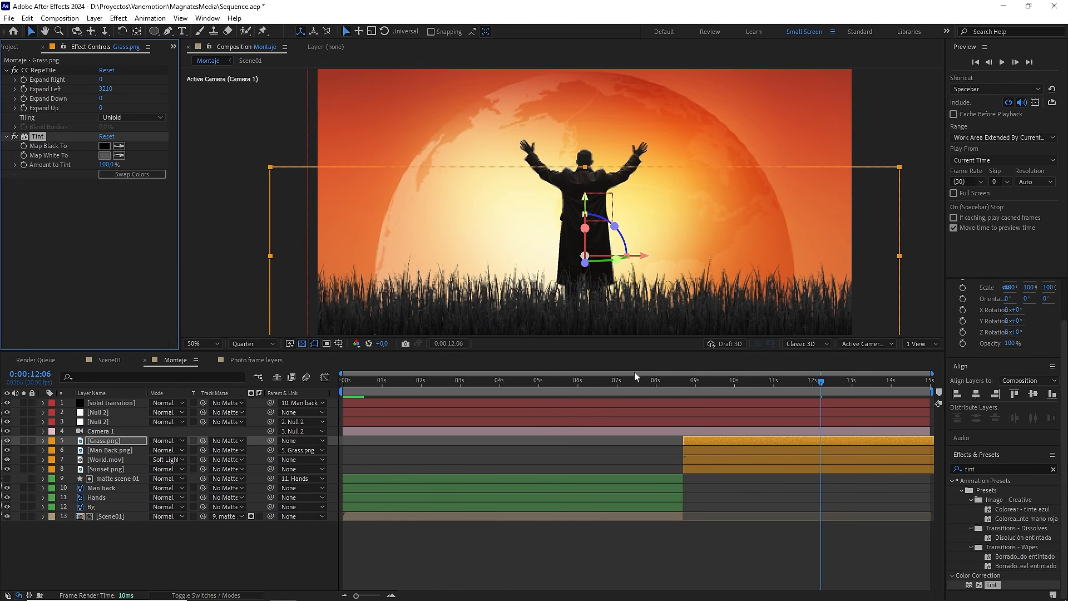
# Step: Go to 0:00:07:06 and apply the Gaussian Blur effect to the Man back layer
pyautogui.click(735, 545)
pyautogui.press(',')
pyautogui.press(',')
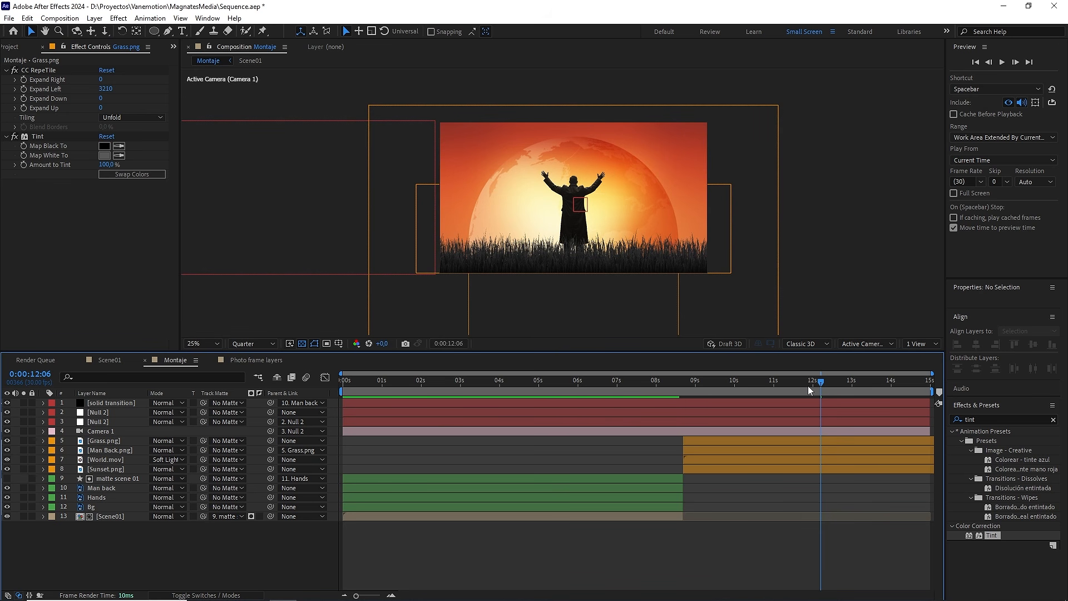
pyautogui.moveTo(809, 385); pyautogui.dragTo(625, 398)
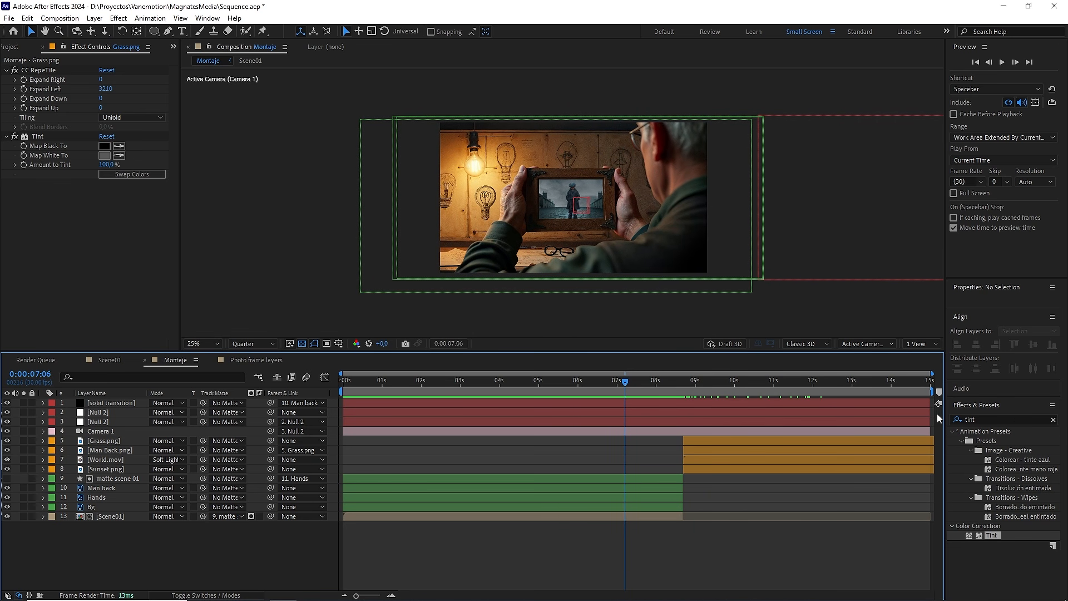
pyautogui.click(1053, 420)
pyautogui.click(998, 420)
pyautogui.write('gauss')
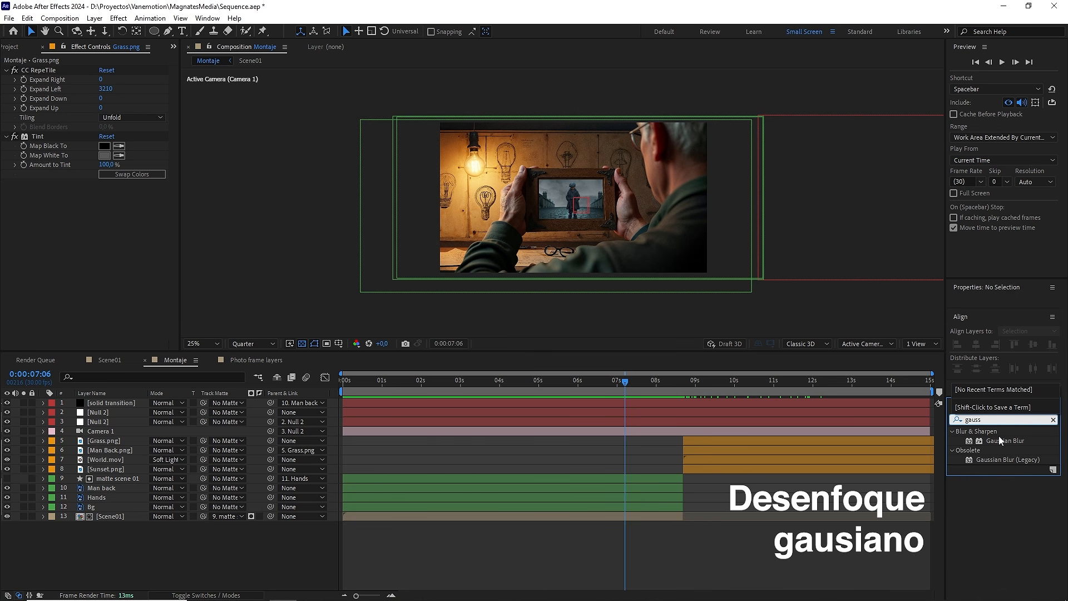
pyautogui.moveTo(999, 438); pyautogui.dragTo(126, 488)
pyautogui.press('.')
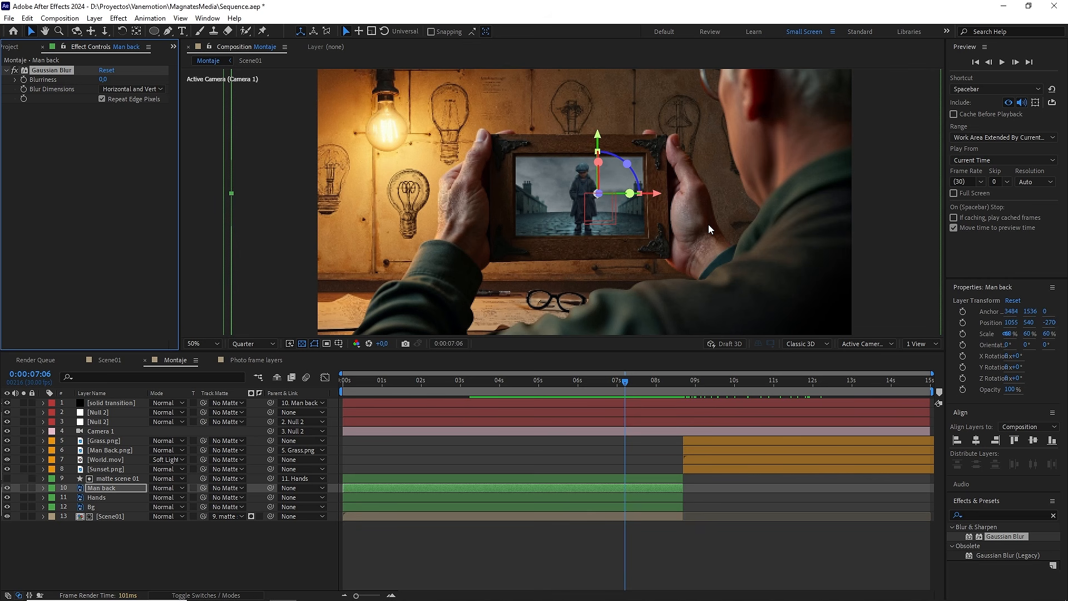
# Step: Try a blurriness of 50 on the Man back layer's Gaussian Blur and raise it to 70
pyautogui.click(104, 79)
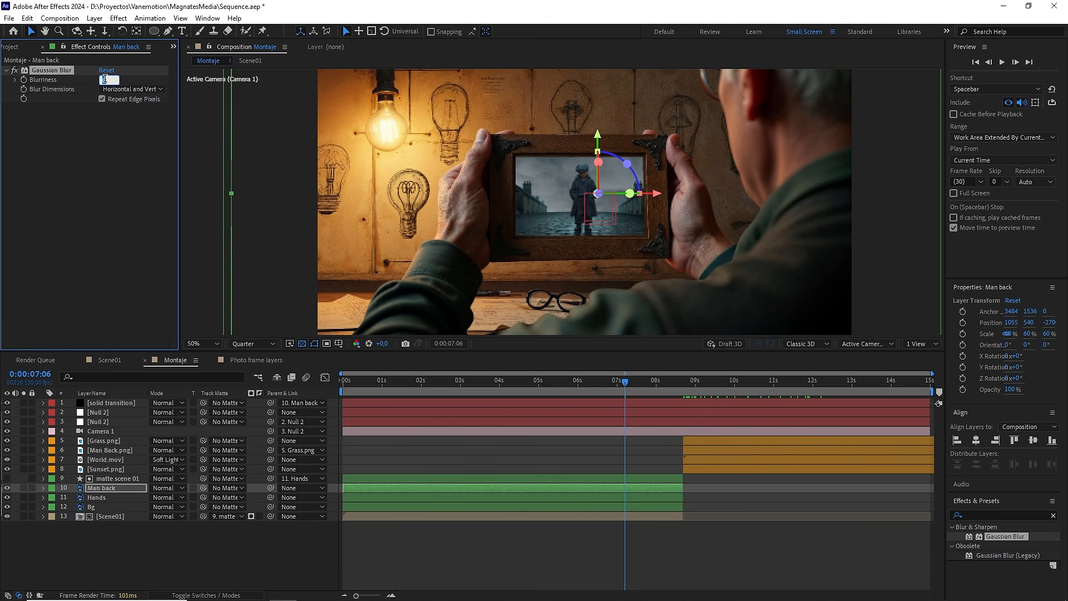
pyautogui.click(92, 187)
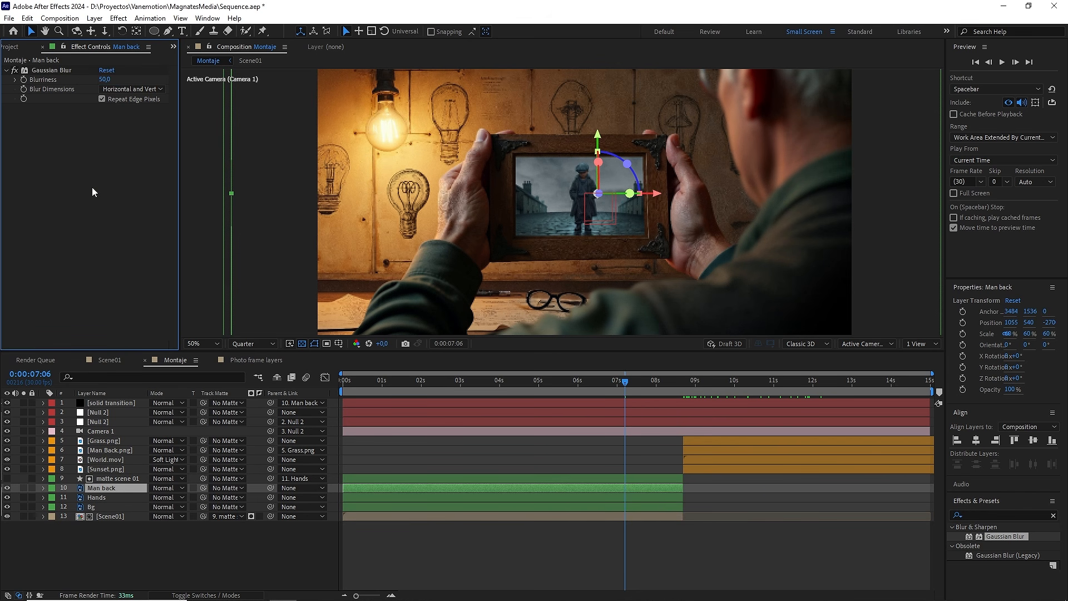
pyautogui.moveTo(777, 188); pyautogui.dragTo(737, 223)
pyautogui.press('v')
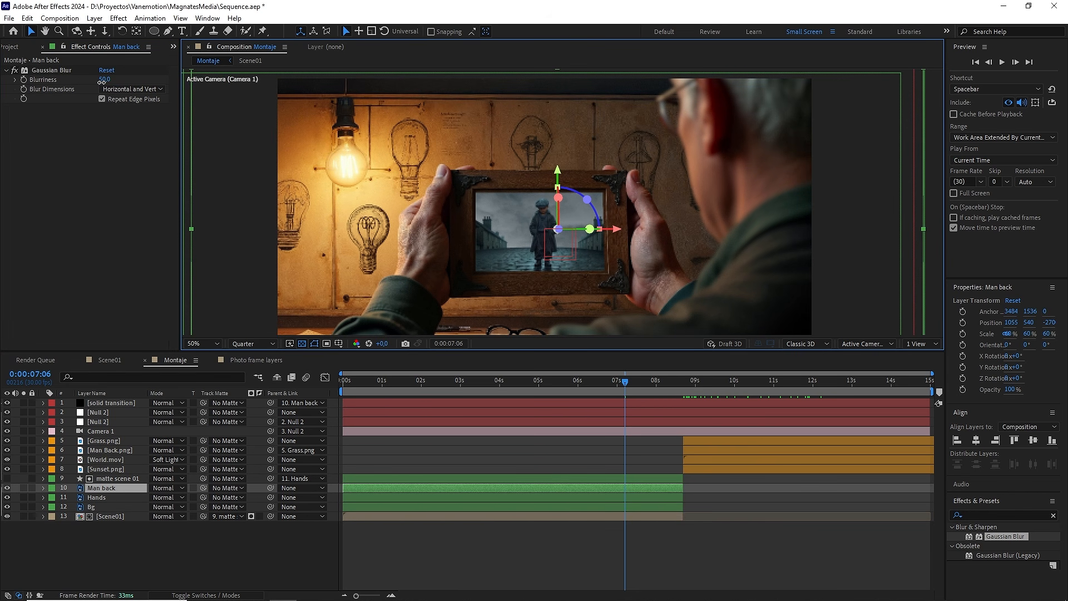
pyautogui.click(104, 80)
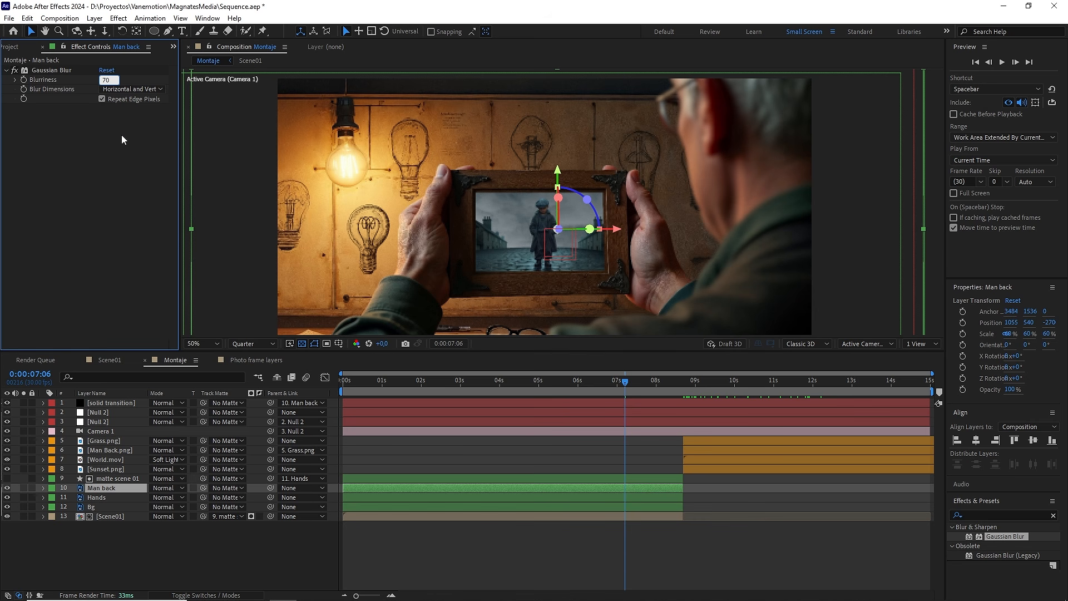
pyautogui.press('Return')
pyautogui.press(',')
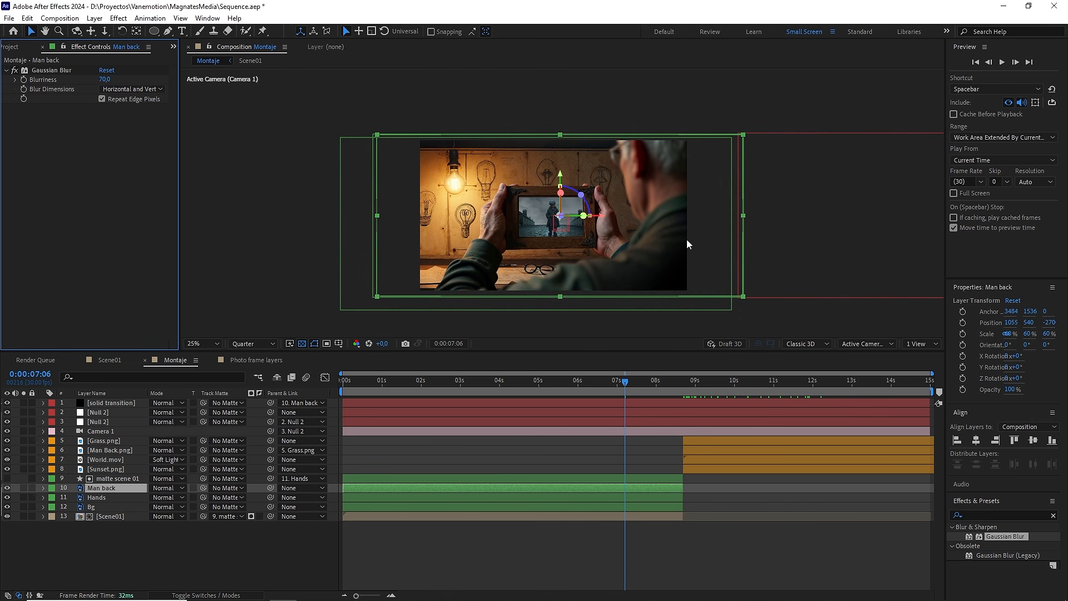
# Step: Copy the Gaussian Blur from Man back to the Bg layer and set its blurriness there to 40
pyautogui.click(69, 72)
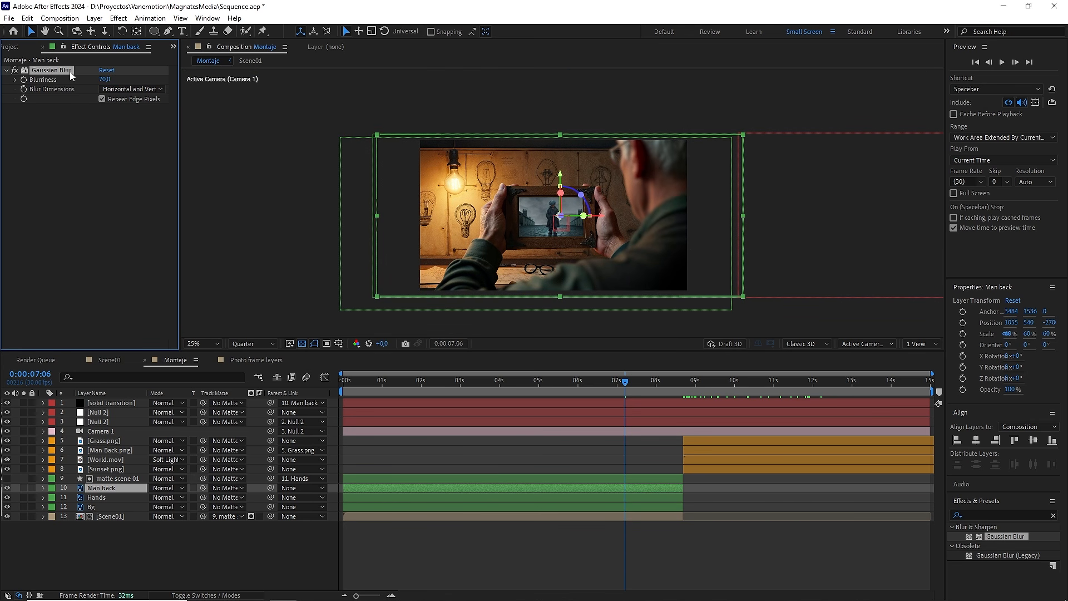
pyautogui.hotkey('ctrl', 'c')
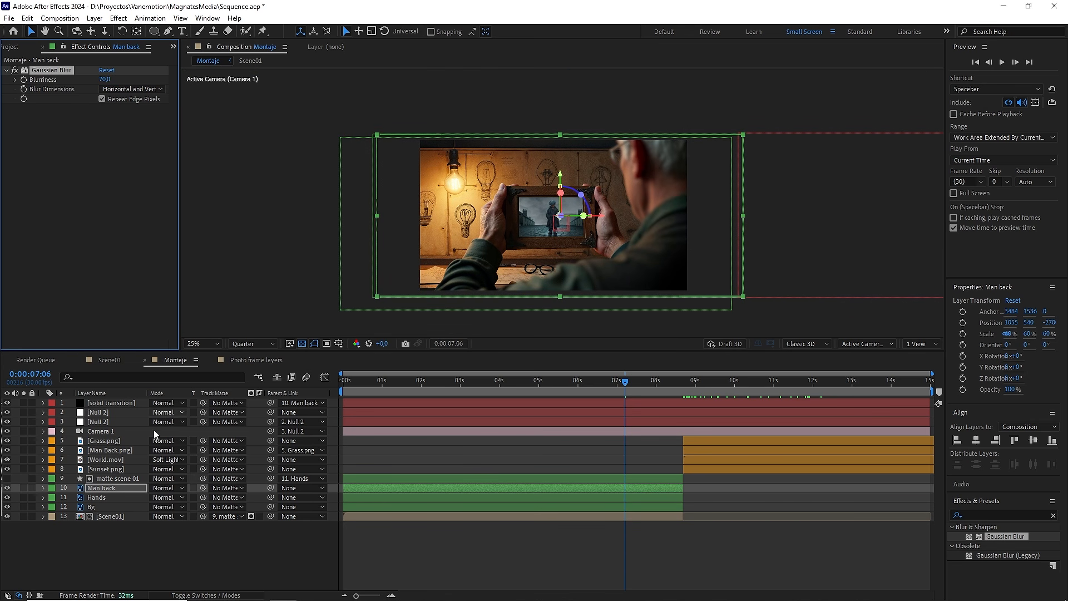
pyautogui.click(96, 507)
pyautogui.hotkey('ctrl', 'v')
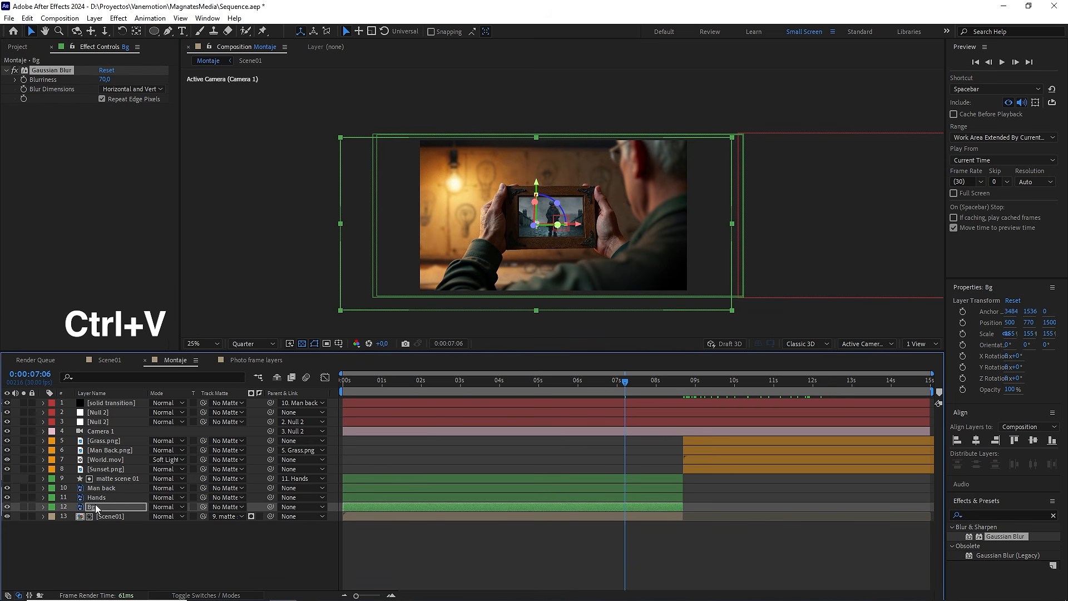
pyautogui.click(108, 79)
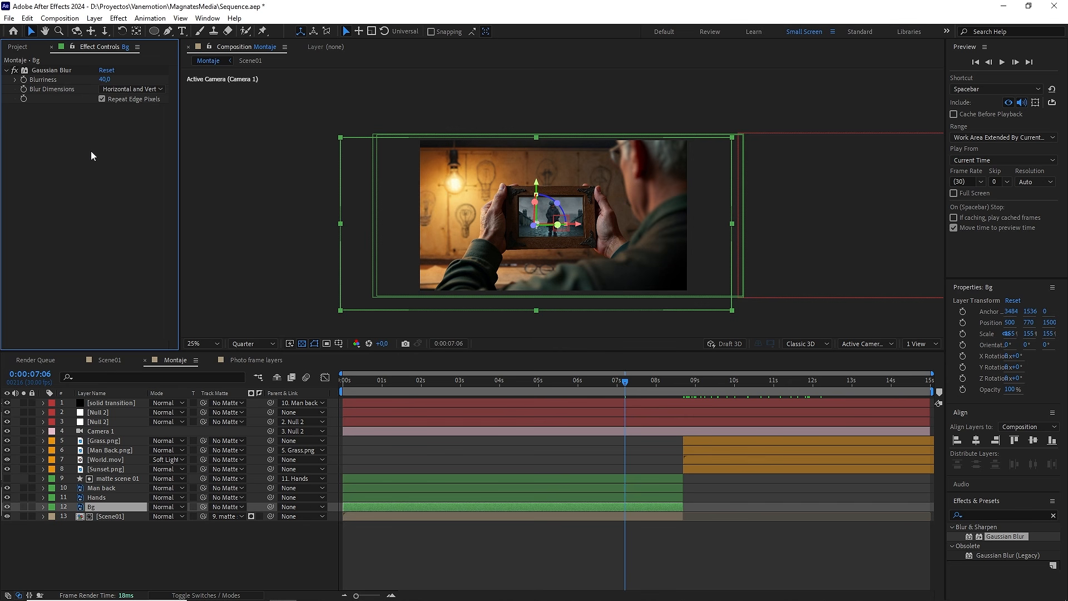
pyautogui.scroll(2, 505, 280)
pyautogui.scroll(-2, 505, 280)
# Step: Clear the effects search and preview the transition into the sunset scene from 0:00:08:11
pyautogui.click(1054, 516)
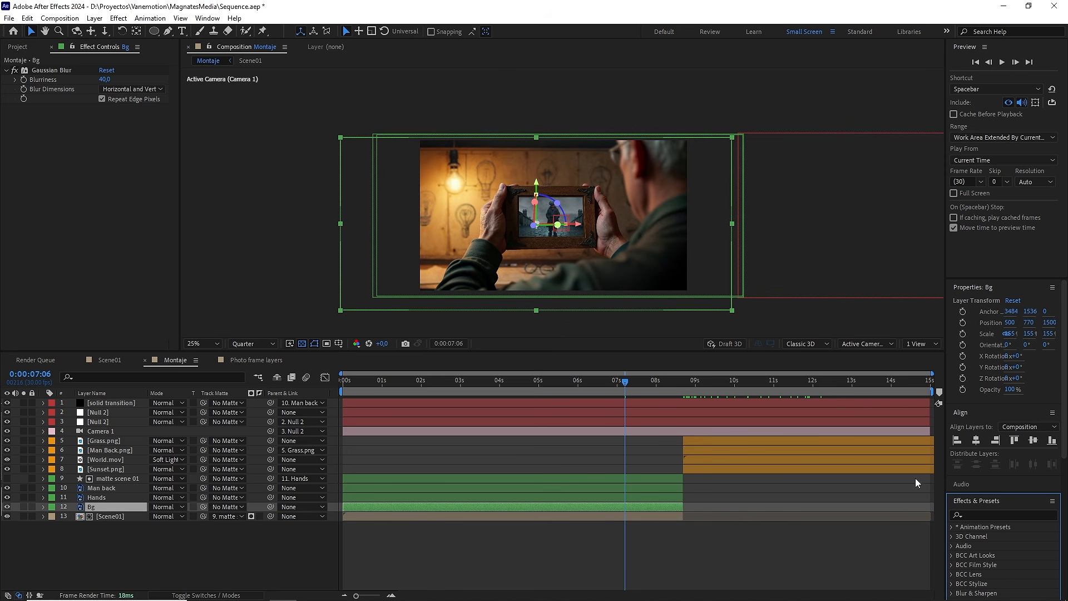
pyautogui.moveTo(556, 381); pyautogui.dragTo(670, 402)
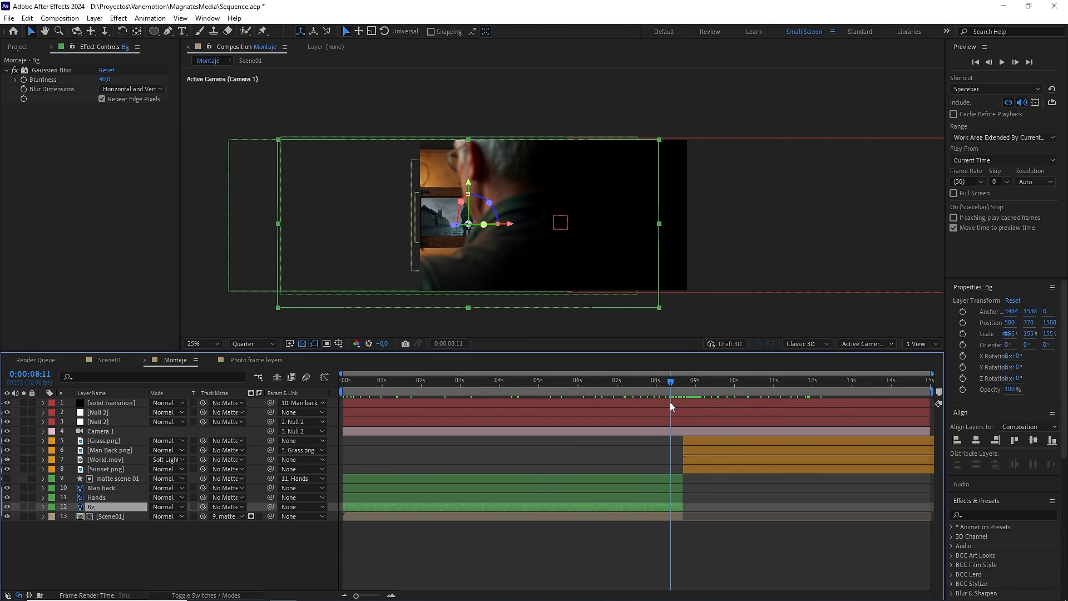
pyautogui.click(721, 528)
pyautogui.press('space')
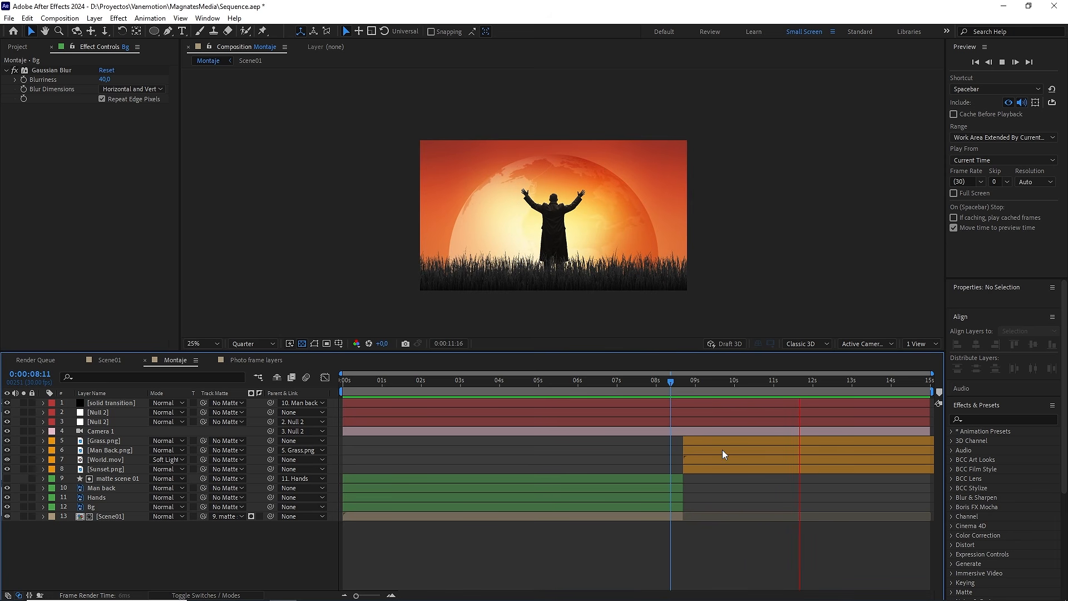
pyautogui.press('space')
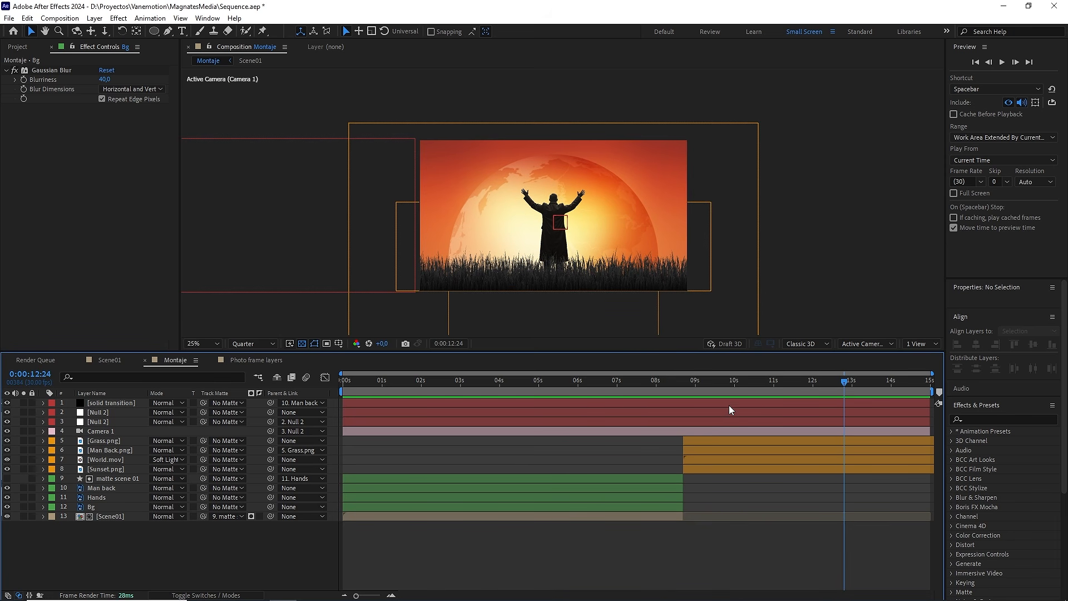
# Step: Return to 0:00:00:00 and fit the composition to the viewer
pyautogui.moveTo(730, 383); pyautogui.dragTo(334, 379)
pyautogui.click(213, 343)
pyautogui.click(212, 343)
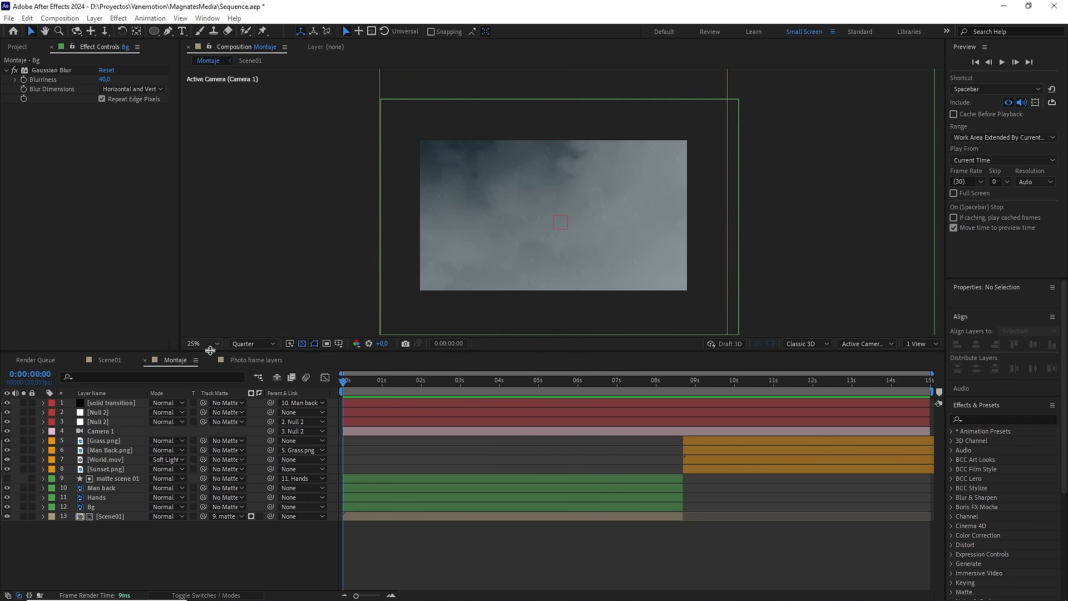
pyautogui.click(247, 543)
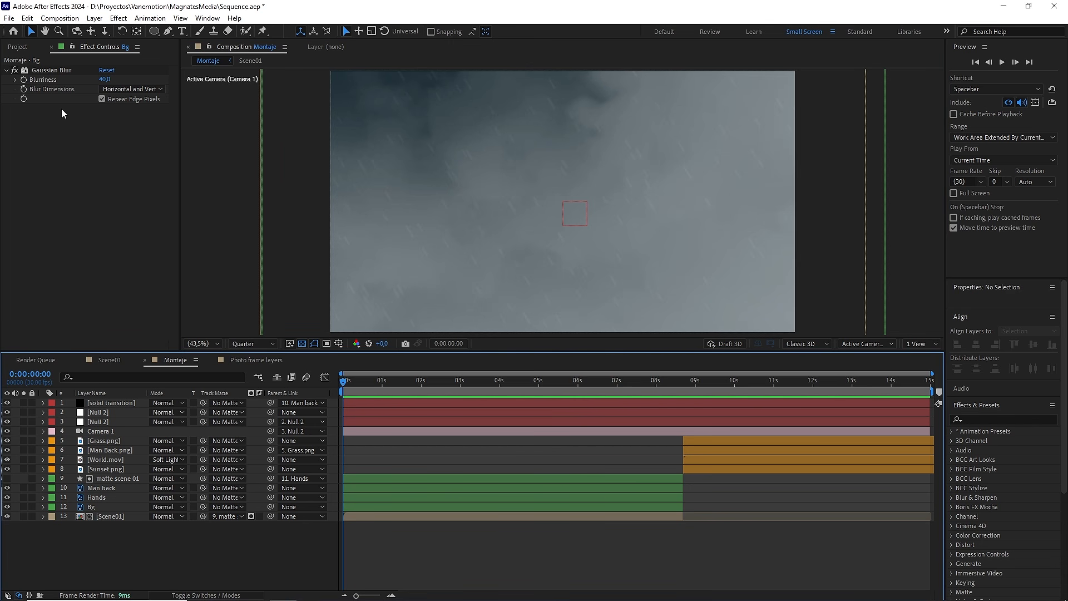
# Step: Collapse all the project's folders and save the project
pyautogui.click(23, 49)
pyautogui.click(6, 147)
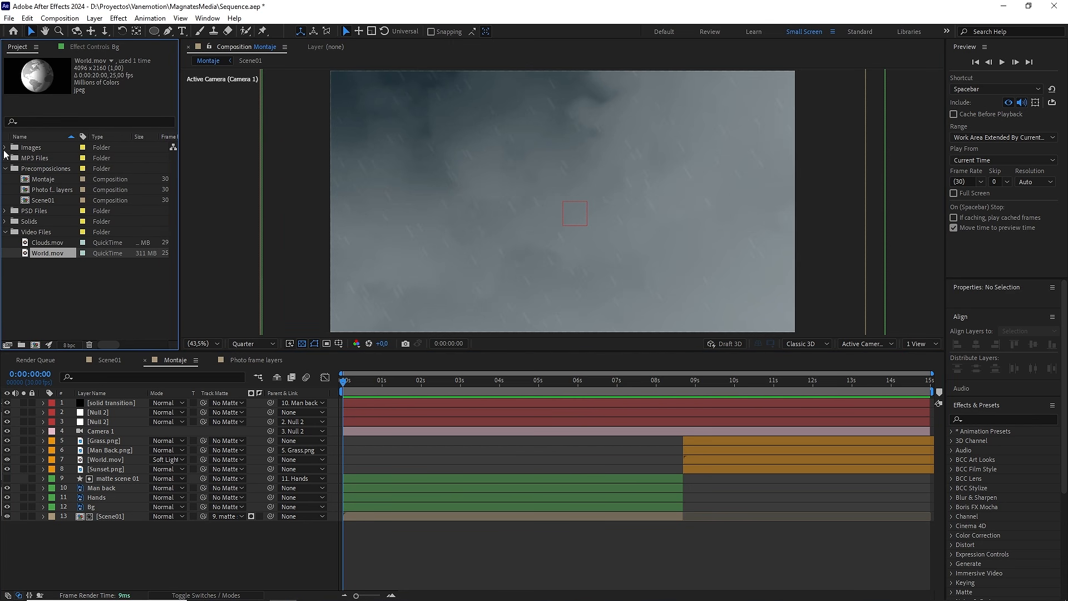
pyautogui.click(5, 168)
pyautogui.click(5, 200)
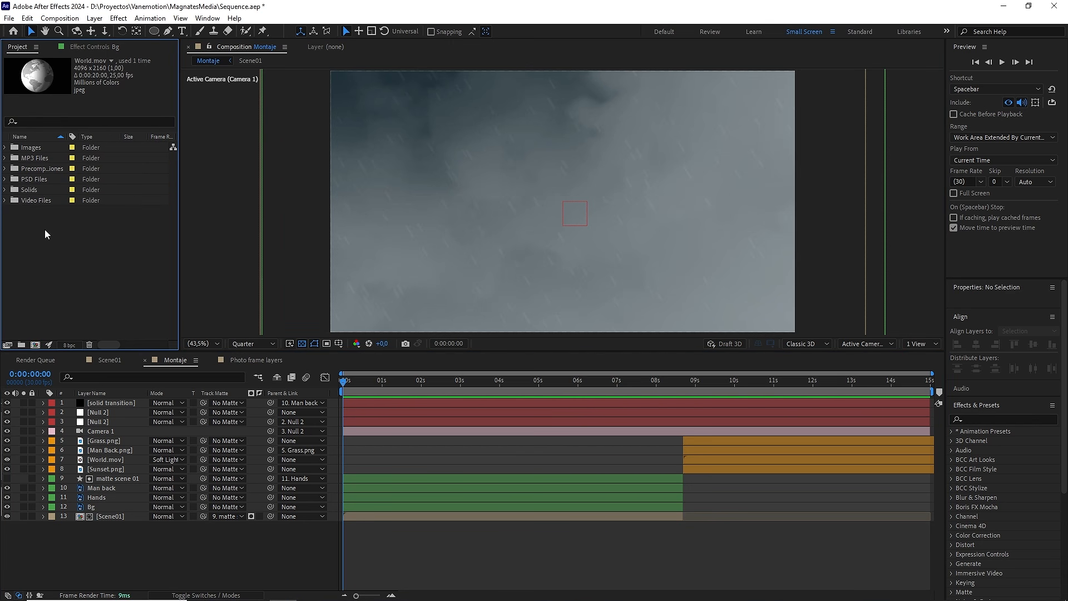
pyautogui.click(62, 251)
pyautogui.click(134, 548)
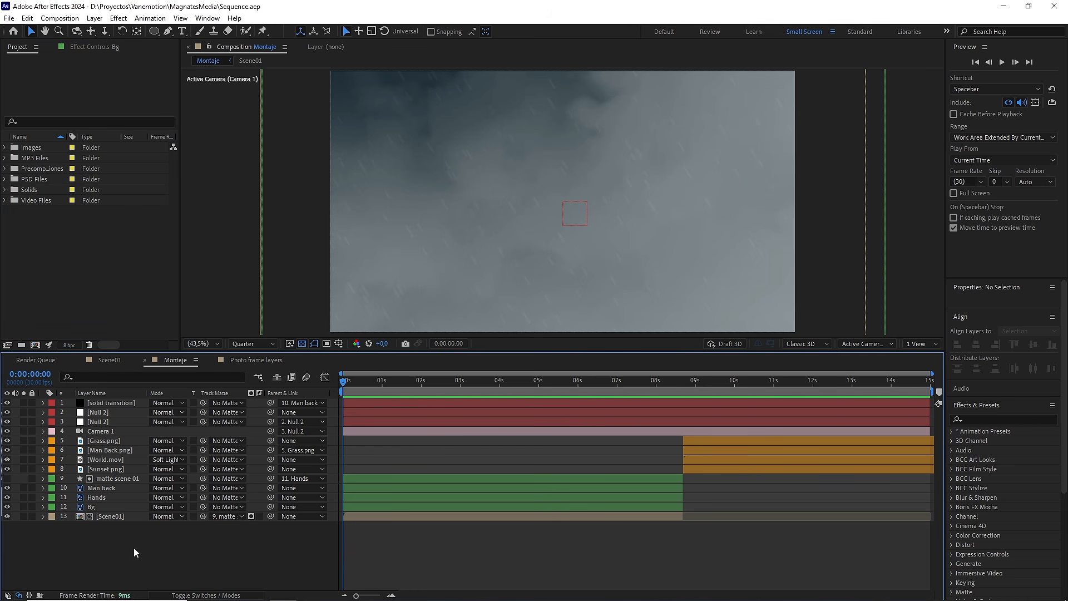
# Step: Enable motion blur on all layers of the Montaje composition and deselect them
pyautogui.hotkey('ctrl', 'a')
pyautogui.press('F4')
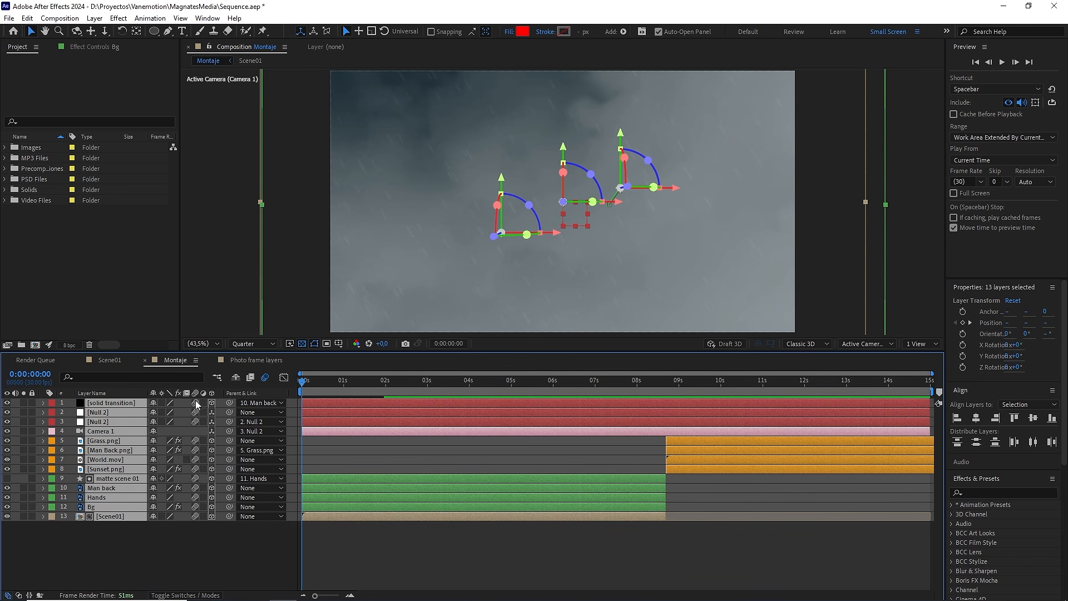
pyautogui.click(149, 543)
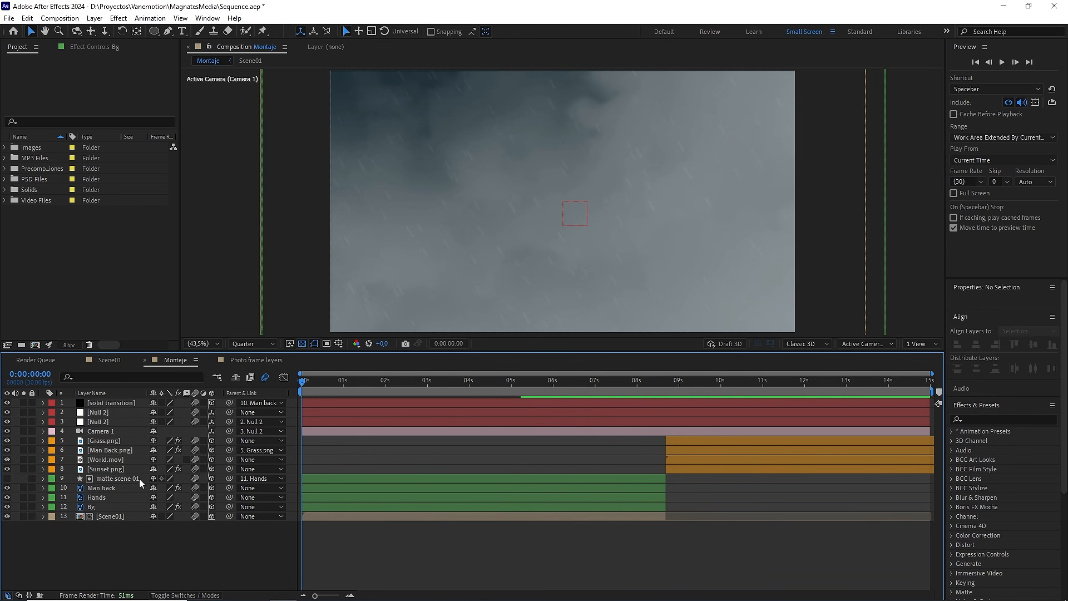
# Step: Turn off motion blur on the two Null 2 layers and deselect them
pyautogui.click(113, 412)
pyautogui.keyDown('shift'); pyautogui.click(109, 421); pyautogui.keyUp('shift')
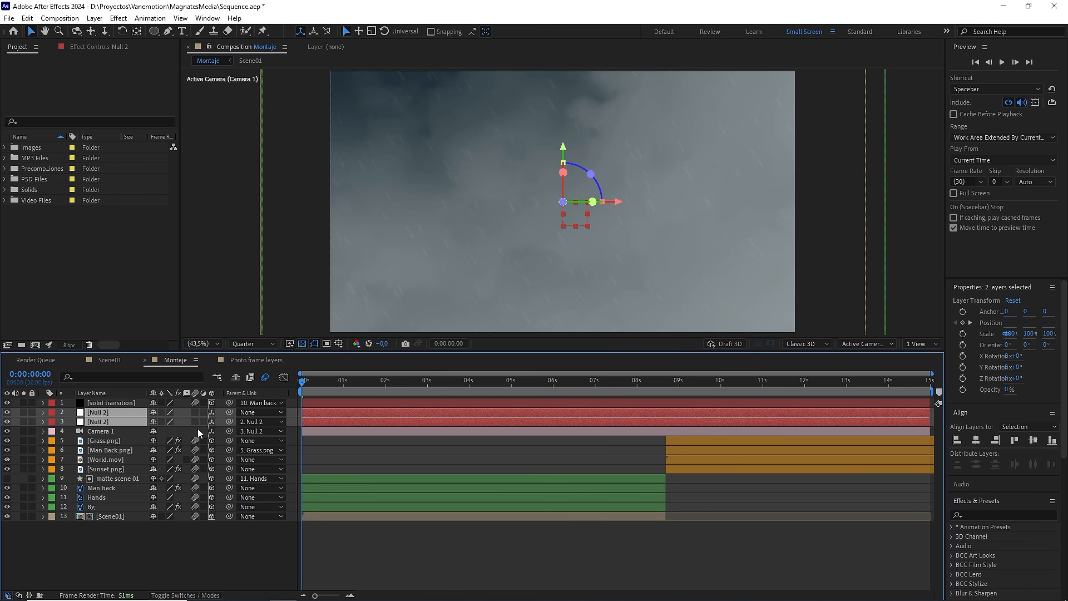
pyautogui.click(155, 537)
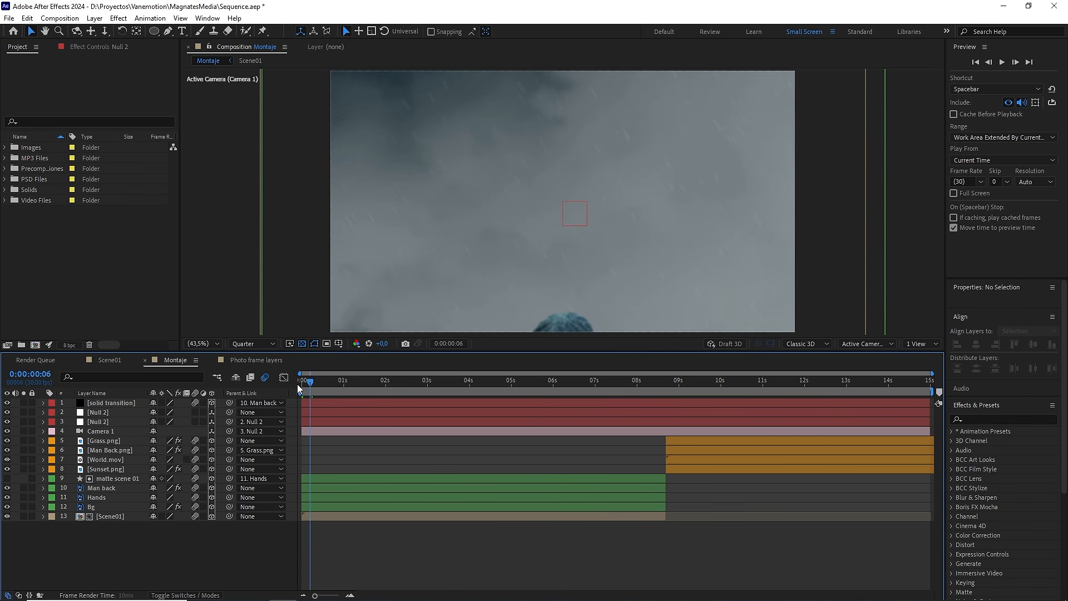
# Step: Set the preview resolution of the Montaje composition viewer to Full
pyautogui.click(257, 345)
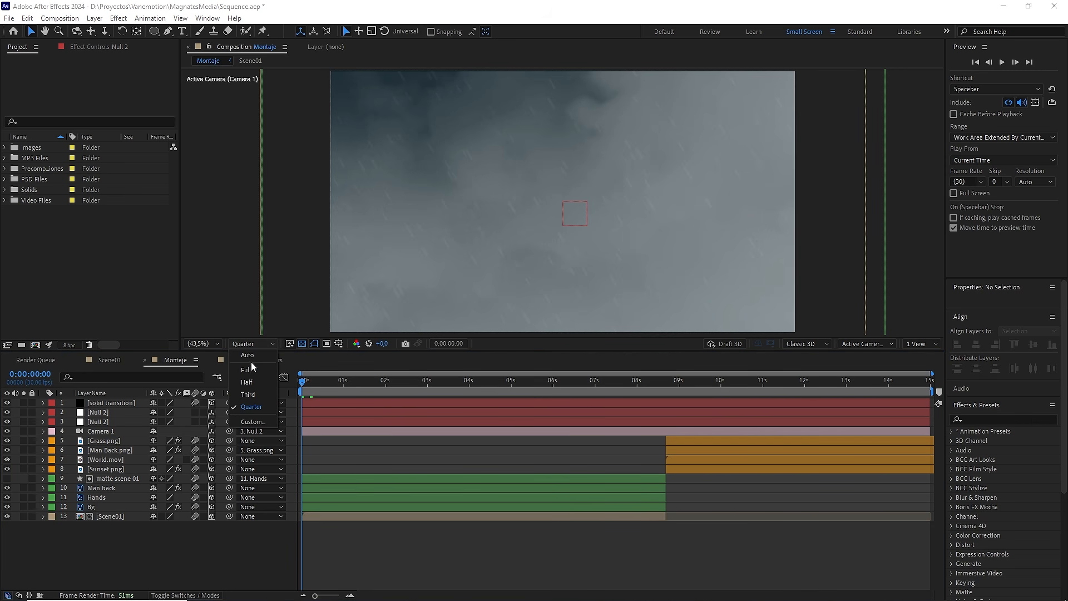
pyautogui.click(249, 369)
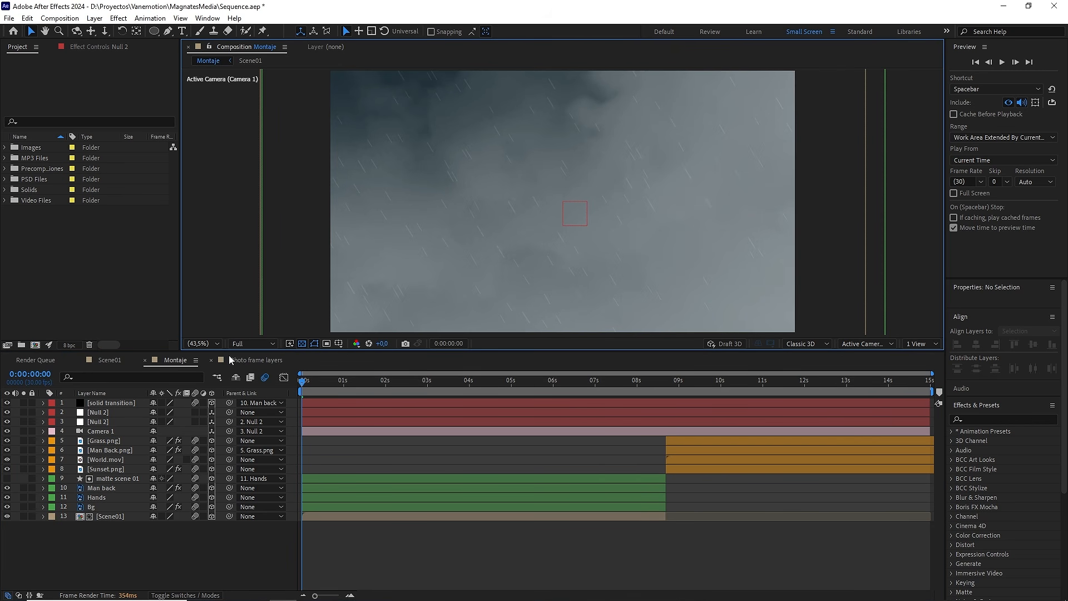
pyautogui.click(212, 345)
pyautogui.click(208, 354)
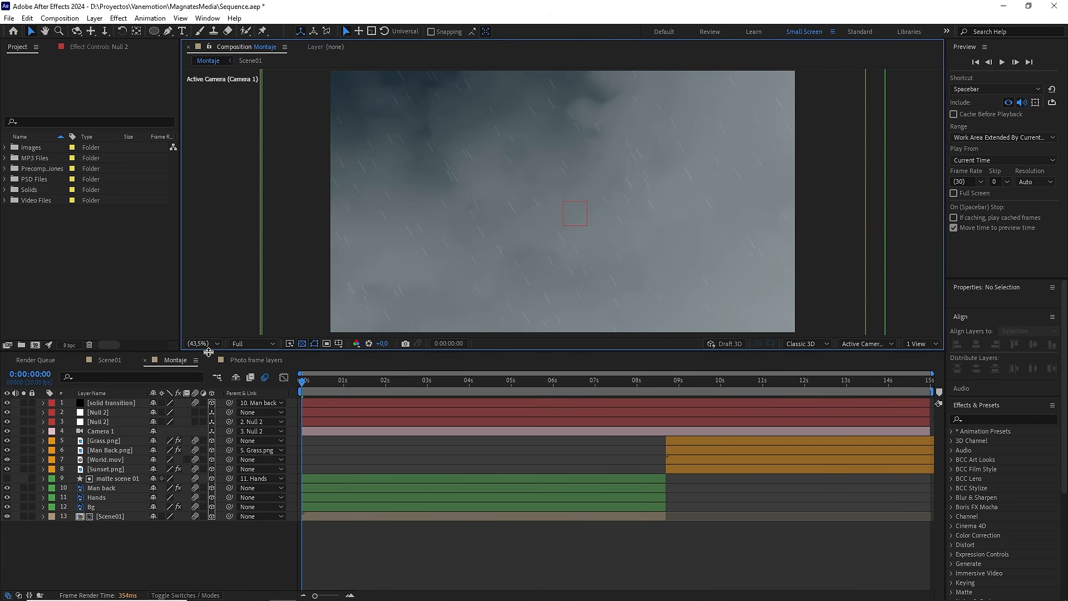
# Step: Preview the Montaje composition at full quality from its start through the sunset scene
pyautogui.click(109, 286)
pyautogui.press('space')
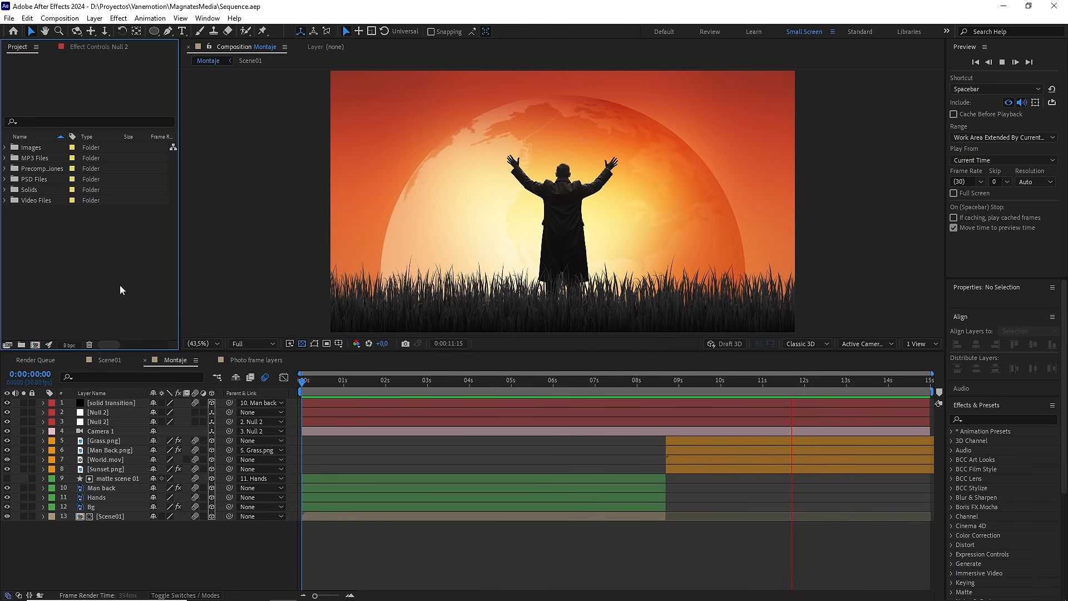
pyautogui.press('space')
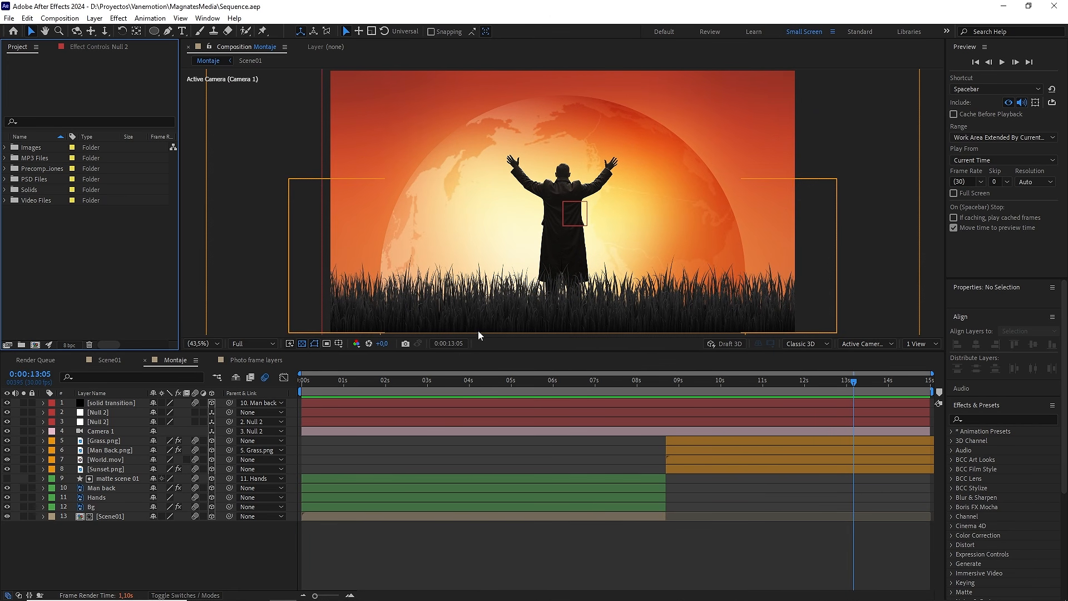
# Step: Enlarge the composition viewer and replay the animation, including a playback with the panel maximized
pyautogui.moveTo(481, 352); pyautogui.dragTo(451, 478)
pyautogui.press('space')
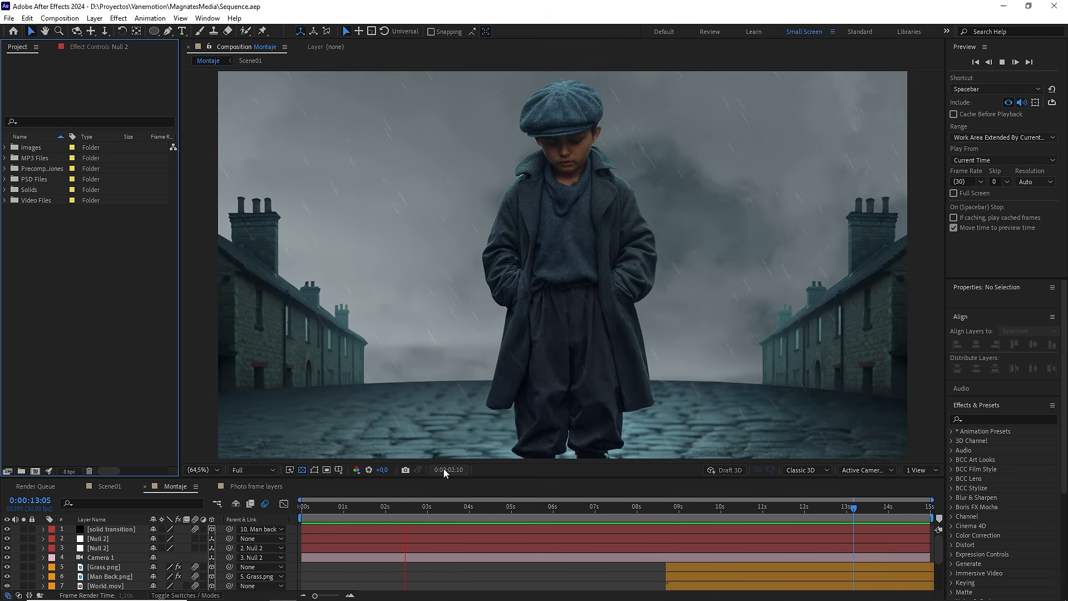
pyautogui.press('space')
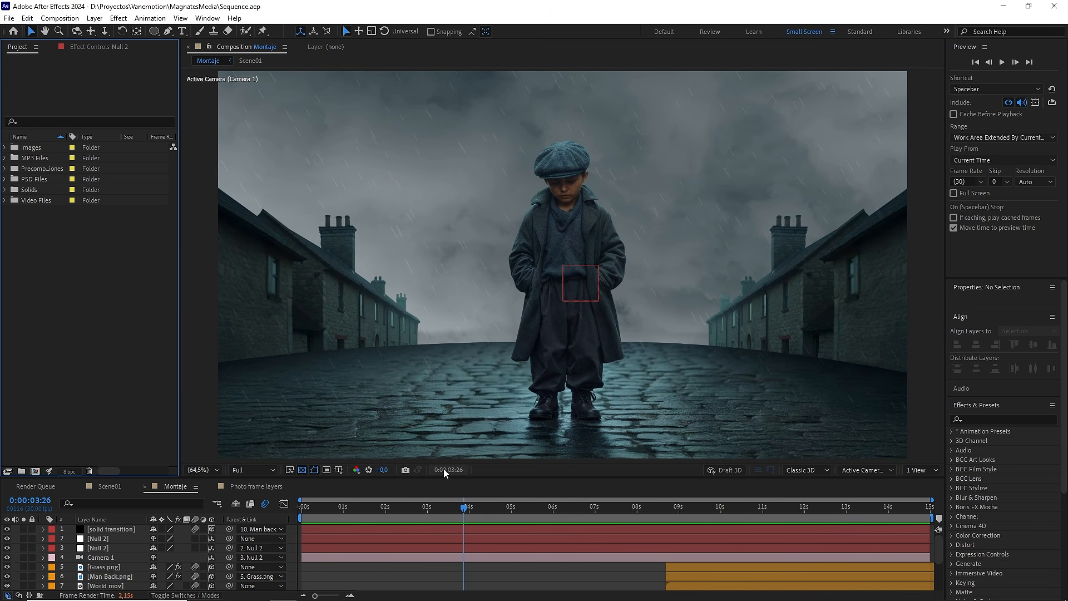
pyautogui.press('`')
pyautogui.press('space')
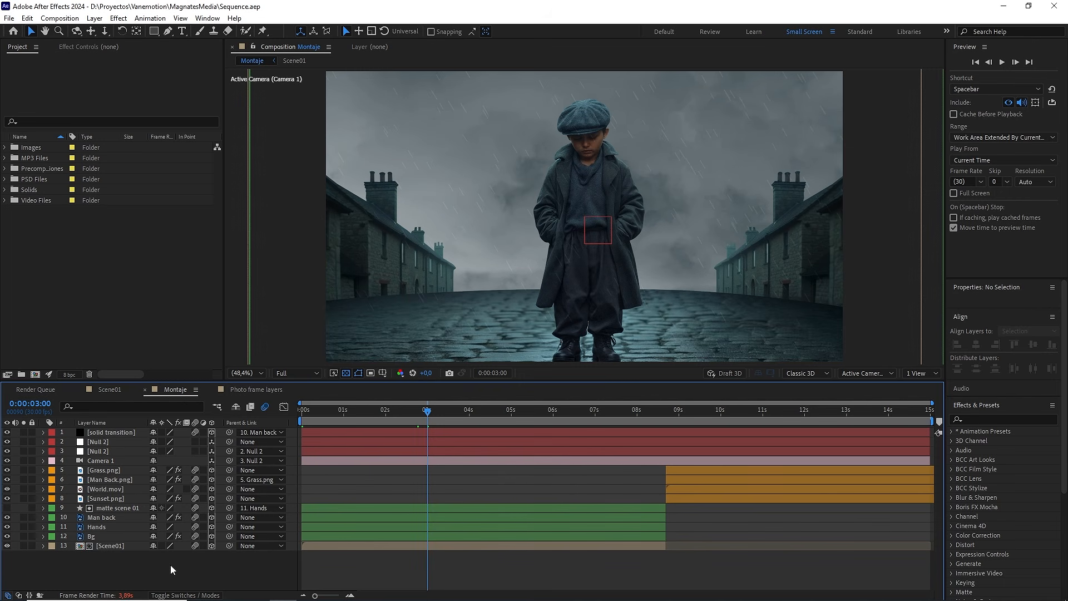
# Step: Add an adjustment layer above all layers of the Montaje composition and name it cc
pyautogui.rightClick(175, 562)
pyautogui.moveTo(295, 432)
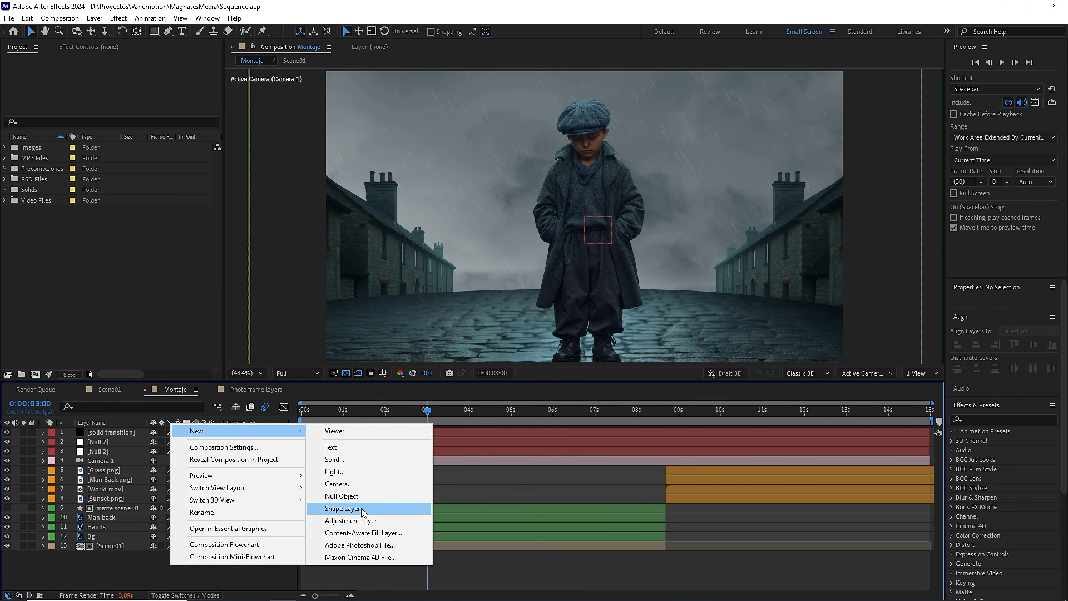
pyautogui.click(334, 520)
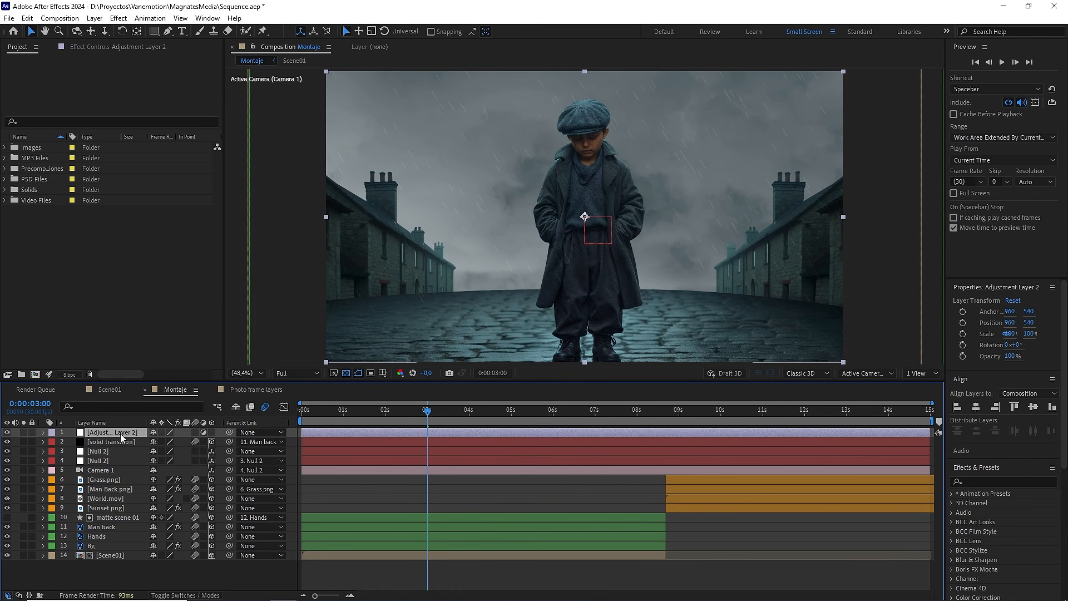
pyautogui.press('Return')
pyautogui.write('cc')
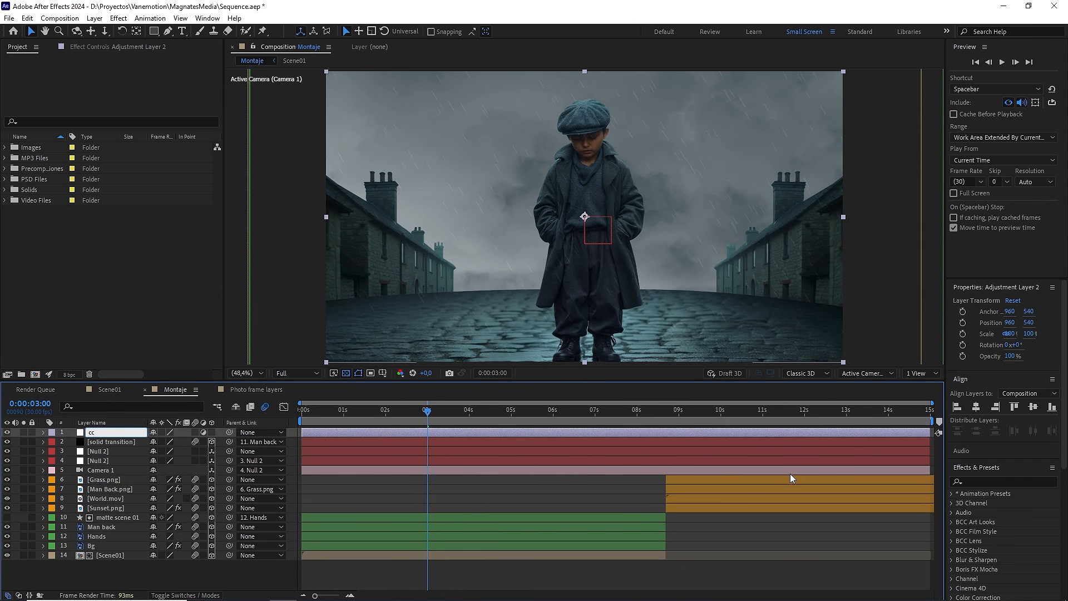
# Step: Find the Magic Bullet Looks effect, apply it to the cc adjustment layer and open its look editor
pyautogui.click(977, 480)
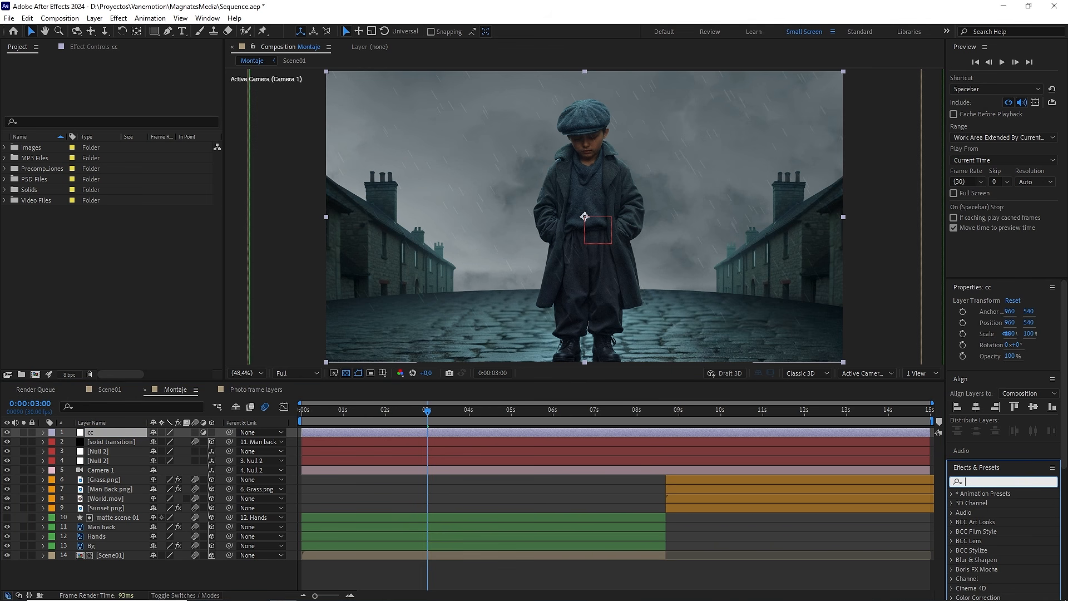
pyautogui.write('loo')
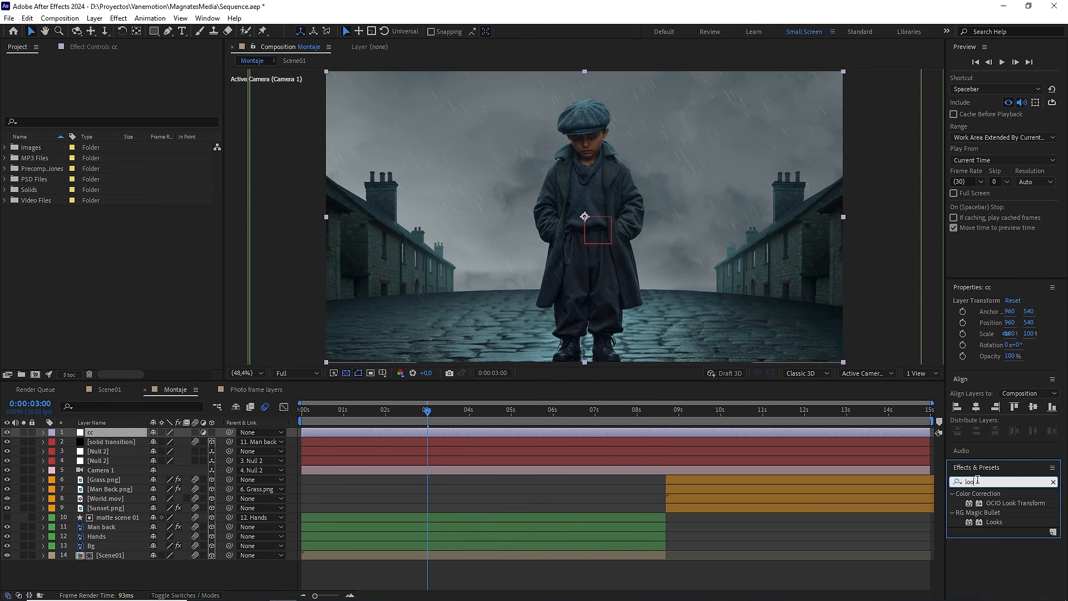
pyautogui.click(996, 523)
pyautogui.moveTo(869, 508); pyautogui.dragTo(124, 435)
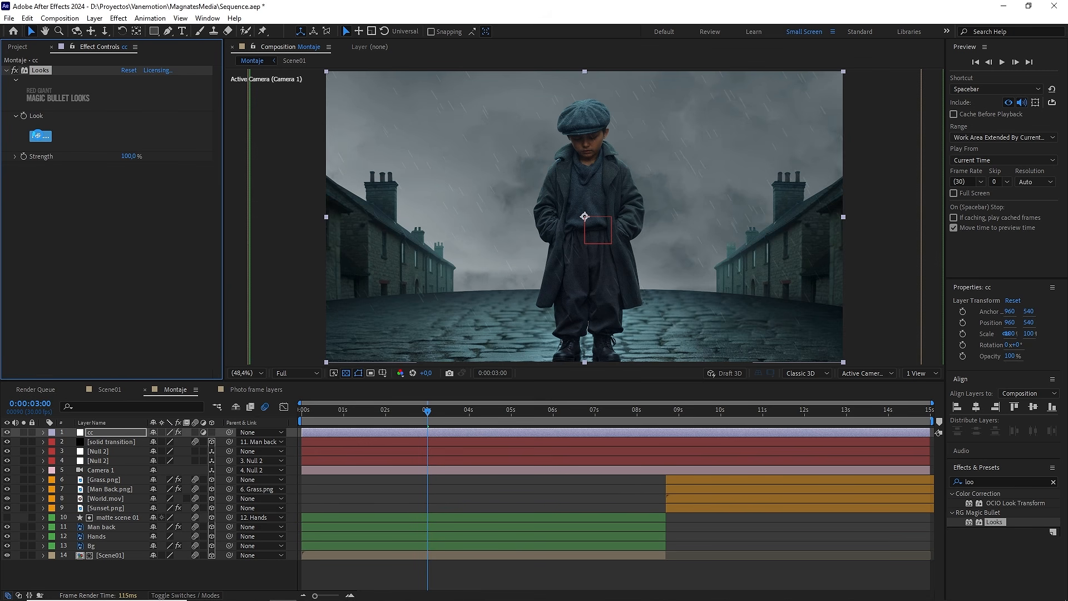
pyautogui.click(39, 135)
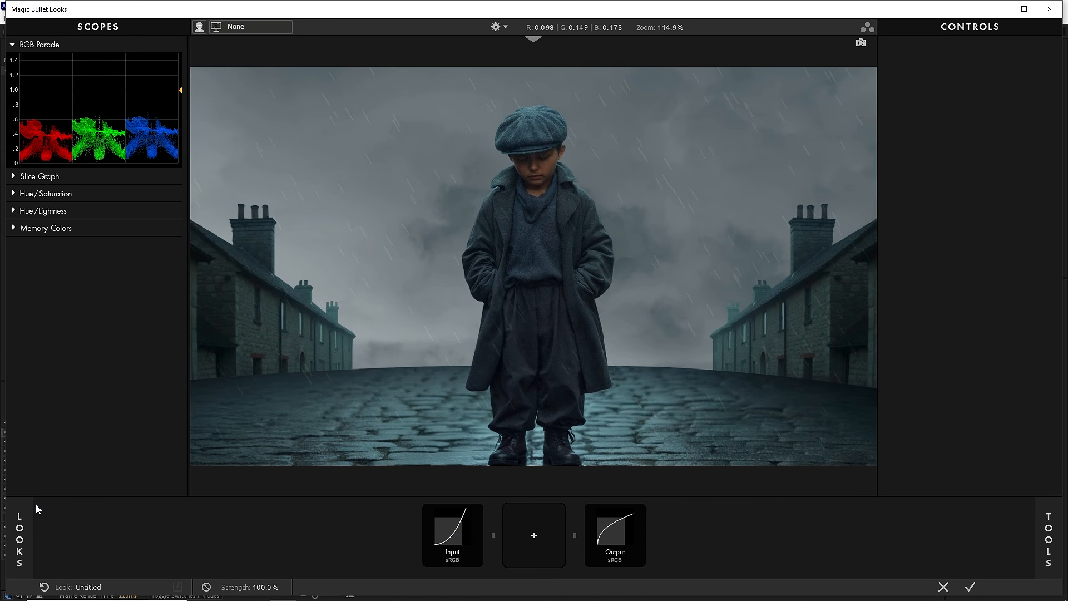
# Step: Preview Blockbuster HDR looks on the boy scene, including Cooler Heads, Deciduous, Matryoshka, SPF and Low Sodium
pyautogui.moveTo(19, 522)
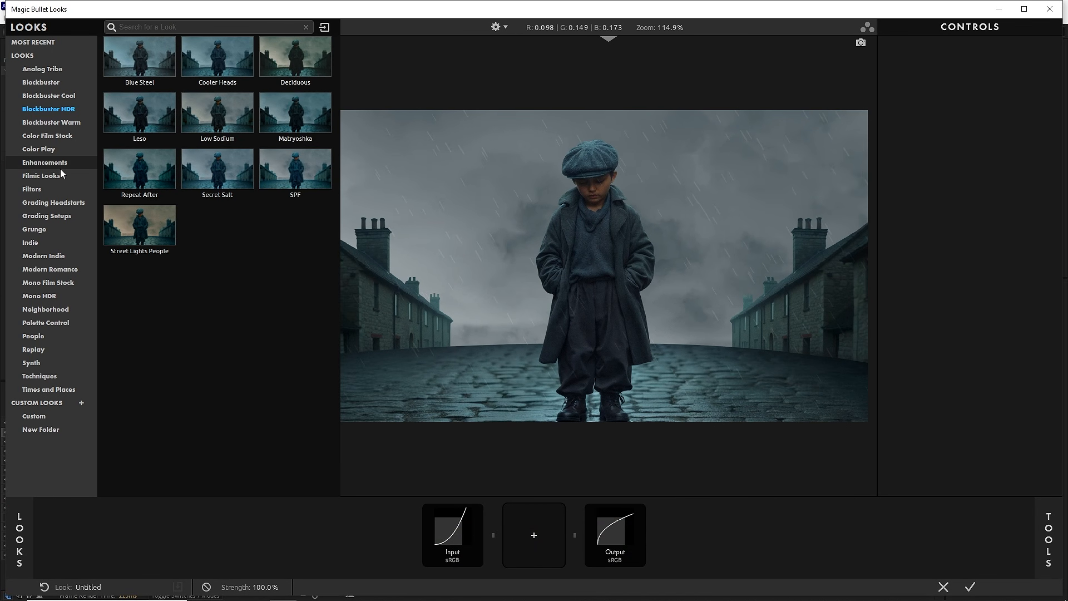
pyautogui.click(146, 76)
pyautogui.click(217, 60)
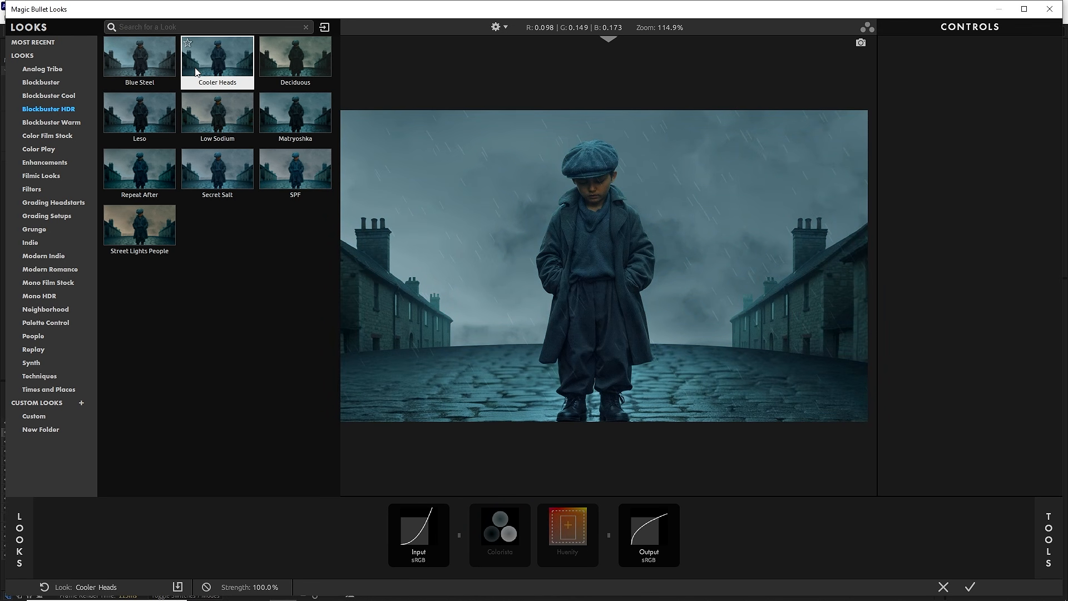
pyautogui.click(309, 62)
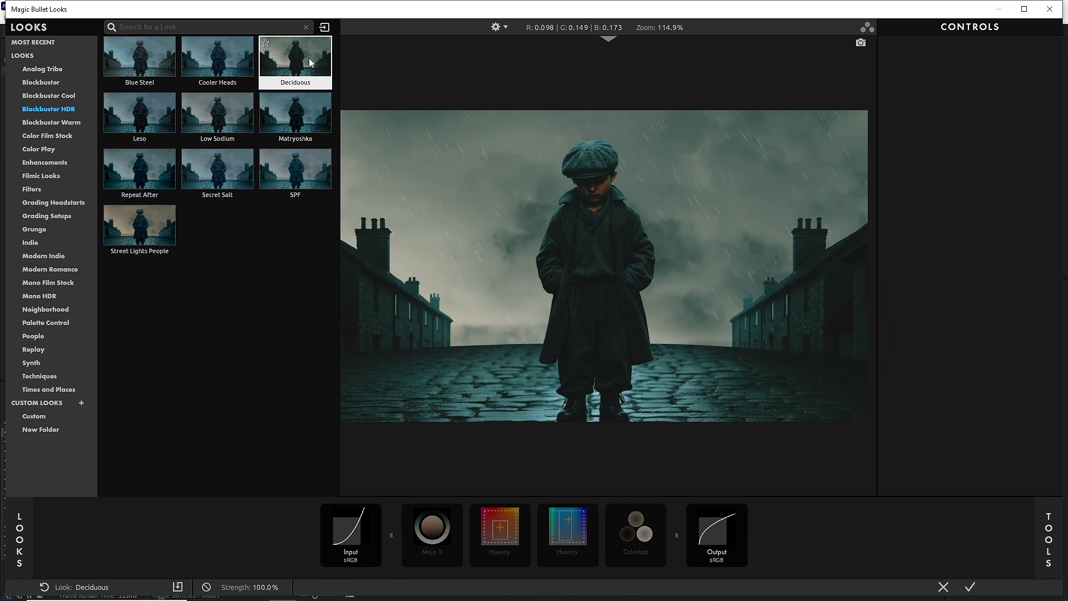
pyautogui.click(312, 96)
pyautogui.click(305, 156)
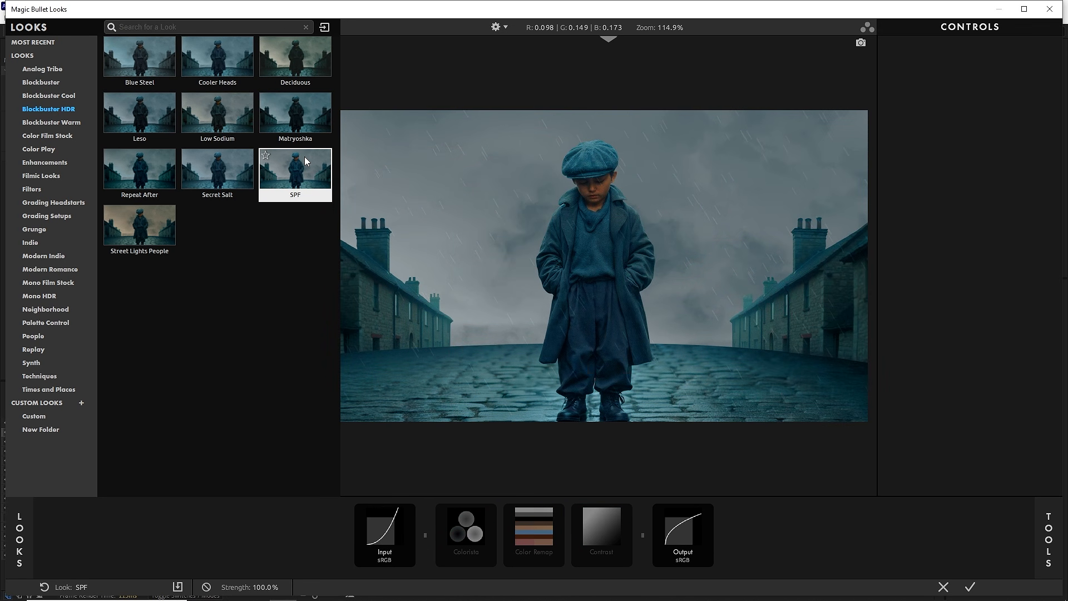
pyautogui.click(239, 112)
# Step: Compare looks from the Blockbuster category on the scene, such as Bunker, Classic Tension, Classic Epic and Chronometer
pyautogui.click(46, 84)
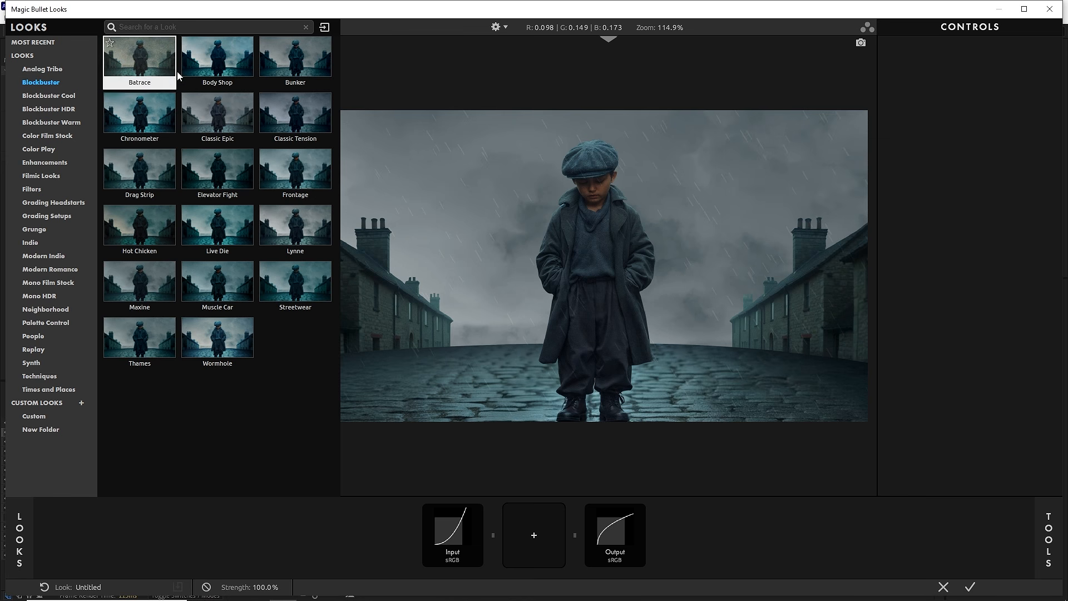
pyautogui.click(201, 74)
pyautogui.click(266, 71)
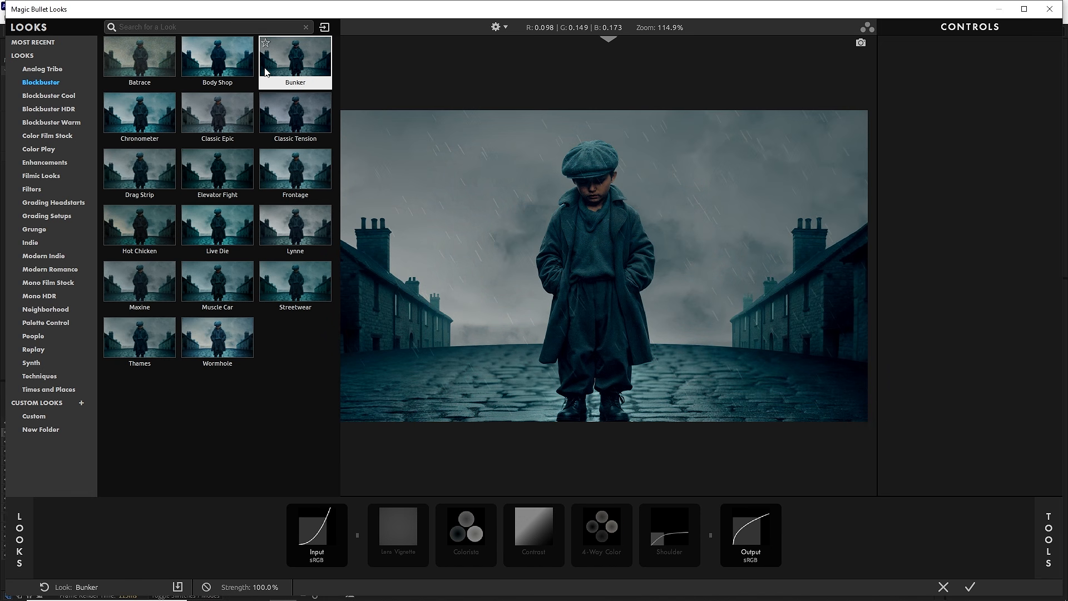
pyautogui.click(279, 107)
pyautogui.click(222, 111)
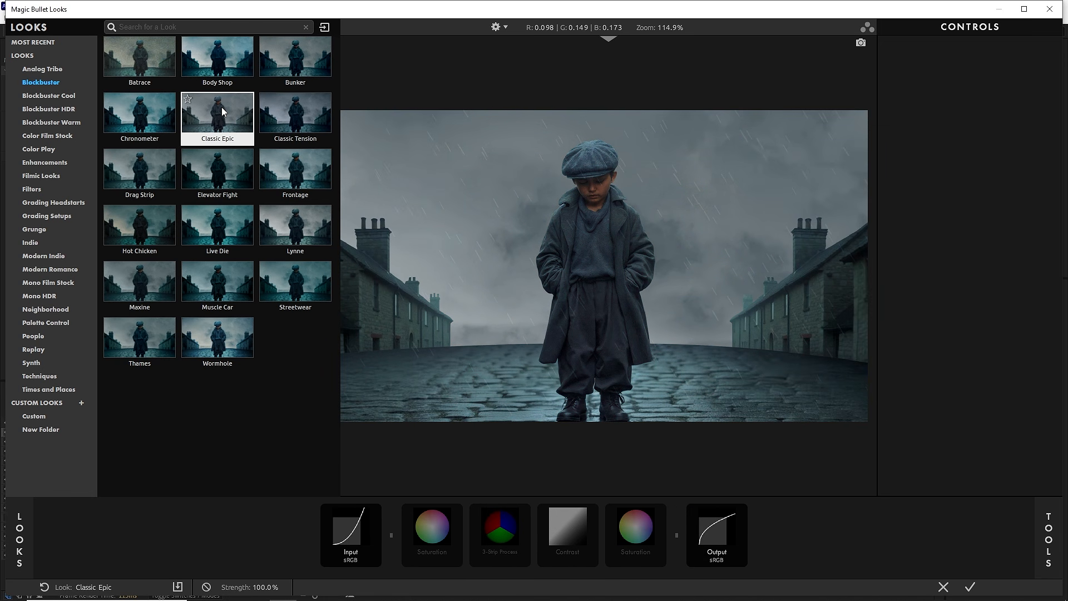
pyautogui.click(139, 114)
# Step: Compare Blockbuster Cool looks on the scene, including Classic Invasion, Collins, Frost and Frye
pyautogui.click(49, 96)
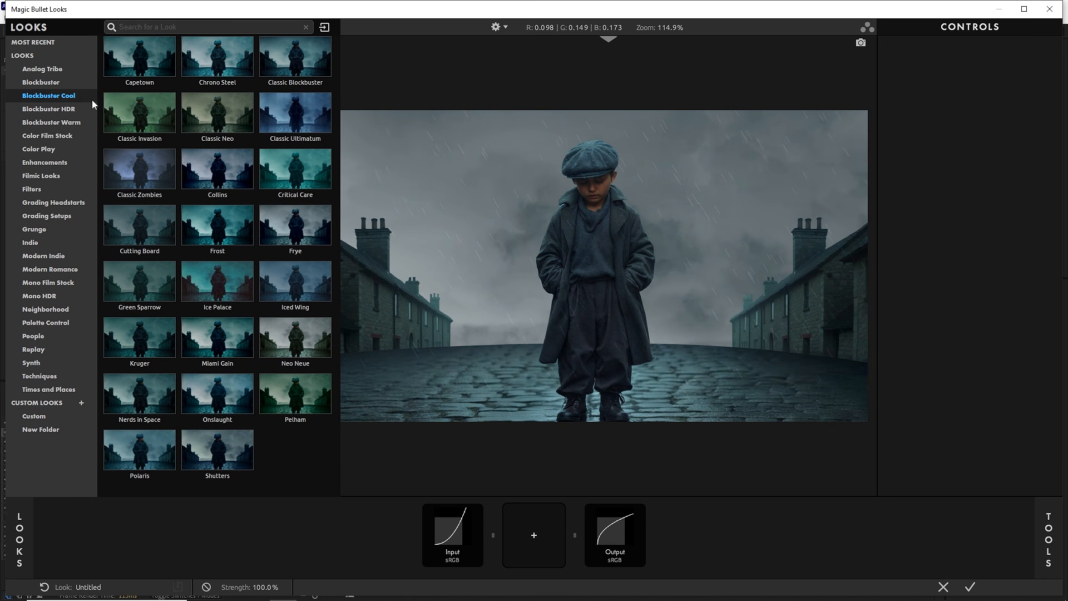
pyautogui.click(141, 117)
pyautogui.click(188, 168)
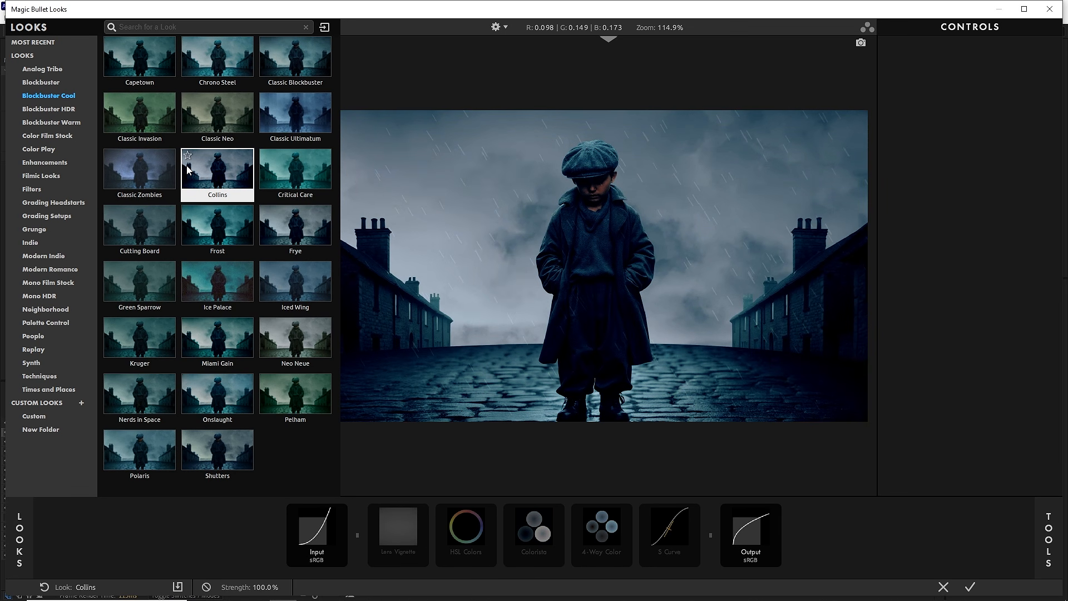
pyautogui.click(192, 213)
pyautogui.click(269, 225)
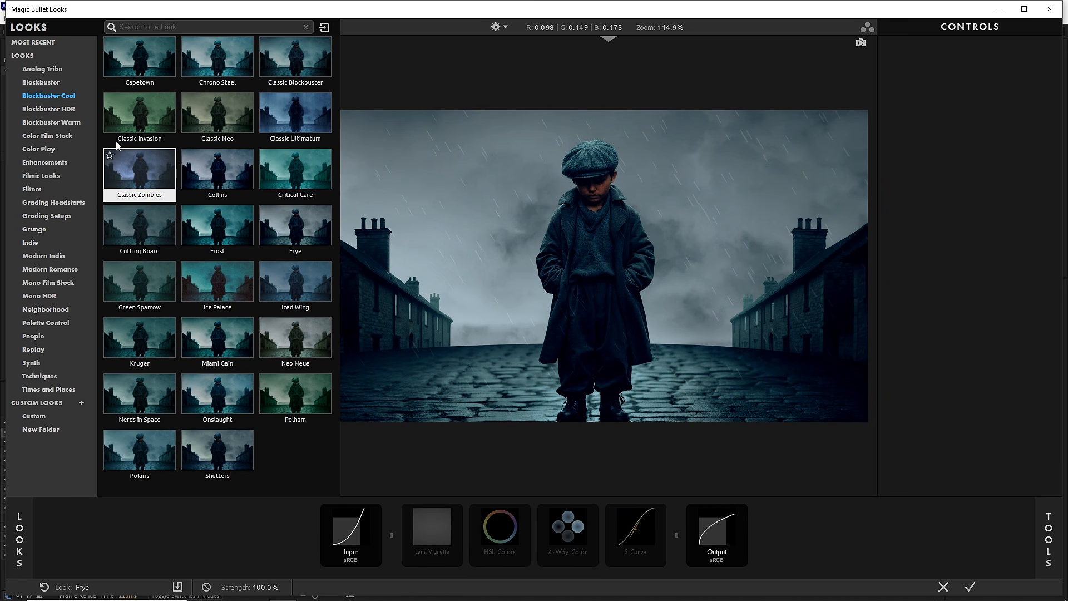
# Step: Apply the Secret Salt look from the Blockbuster HDR category
pyautogui.click(71, 110)
pyautogui.click(202, 117)
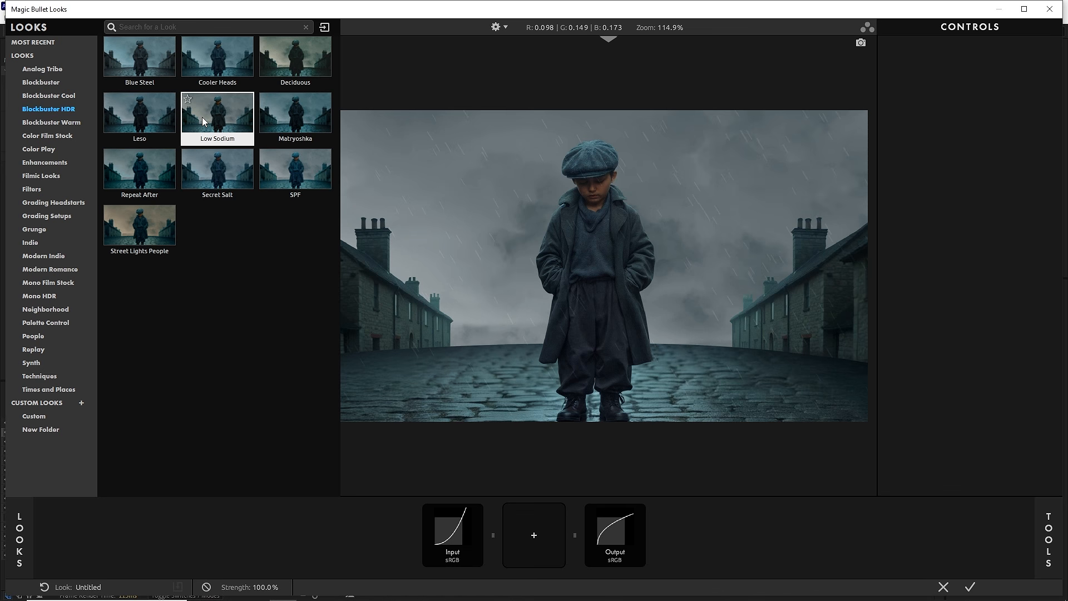
pyautogui.click(212, 172)
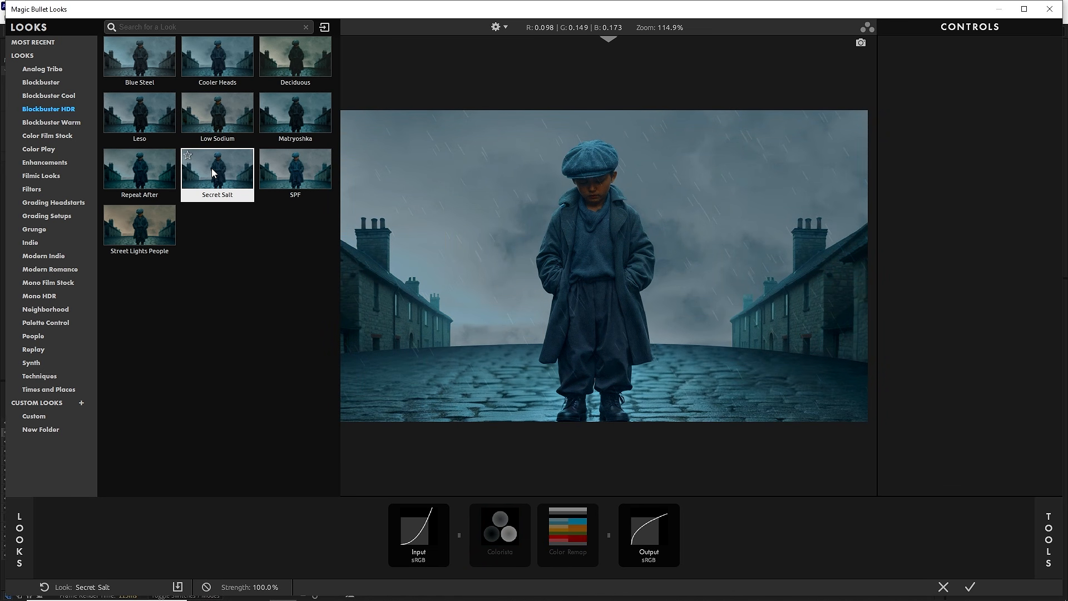
pyautogui.doubleClick(211, 173)
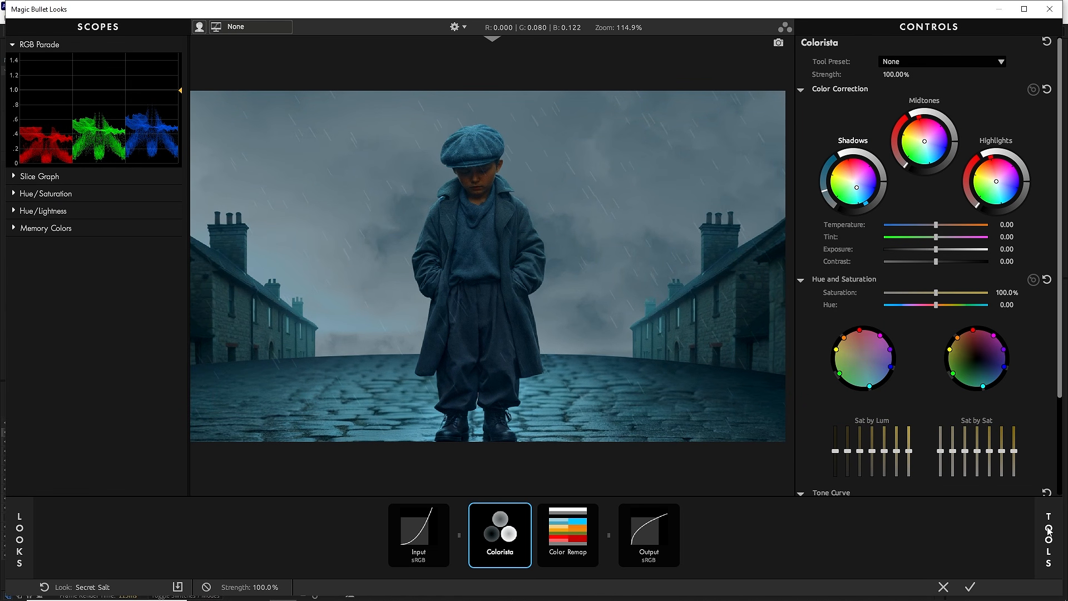
# Step: Add the Optical Diffusion and Chromatic Aberration camera tools to the look's tool chain
pyautogui.click(1048, 531)
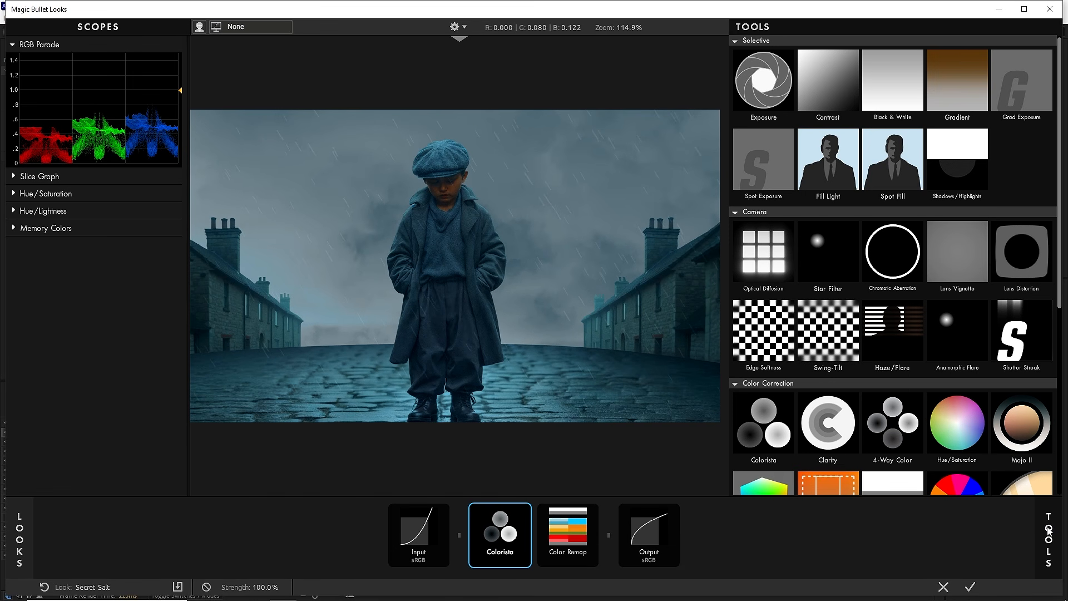
pyautogui.doubleClick(760, 265)
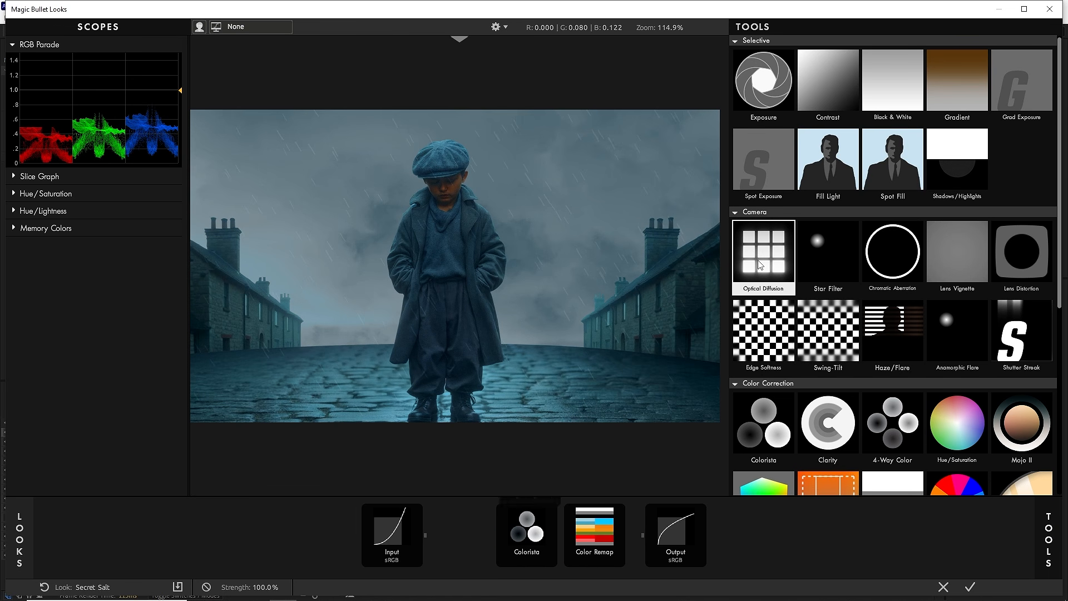
pyautogui.doubleClick(891, 264)
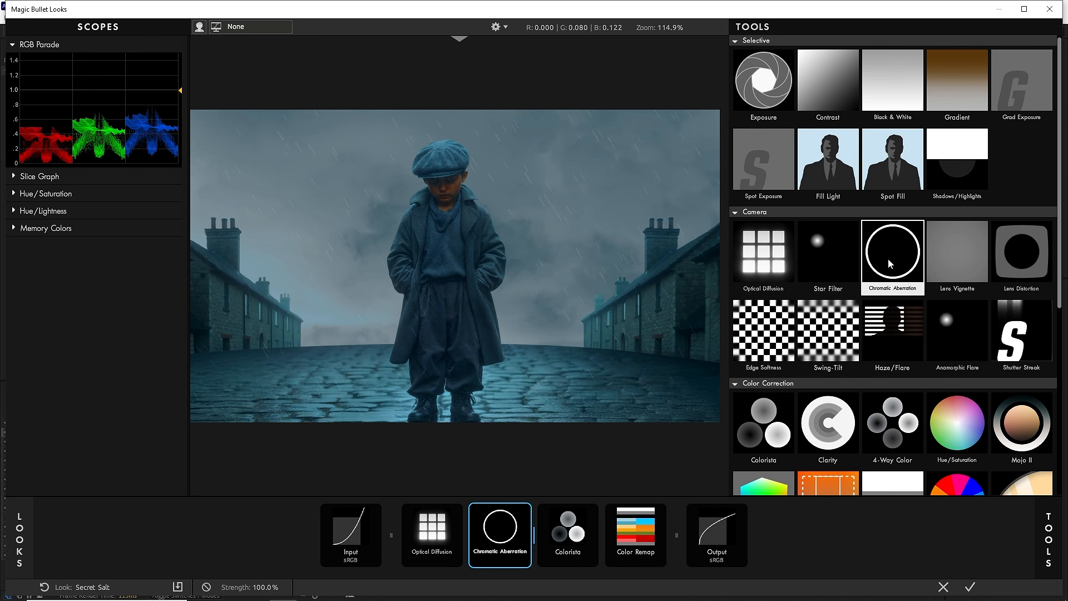
# Step: Set the Red/Cyan value of the Chromatic Aberration tool to 1.1
pyautogui.click(512, 525)
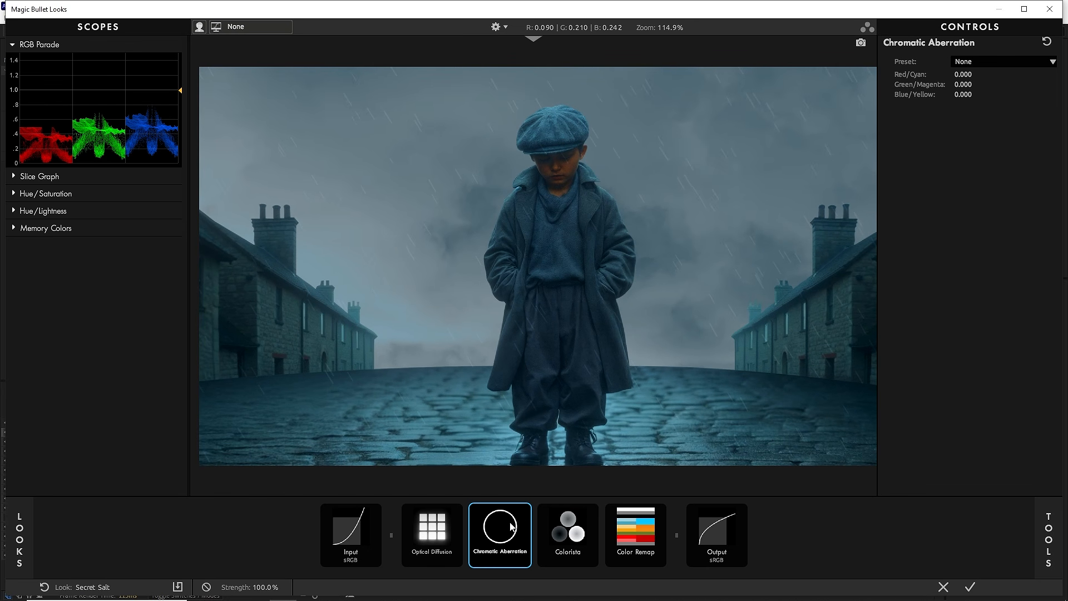
pyautogui.moveTo(965, 73)
pyautogui.mouseDown()
pyautogui.moveTo(921, 73)
pyautogui.moveTo(966, 73)
pyautogui.mouseUp()
pyautogui.click(965, 73)
pyautogui.write('1.1')
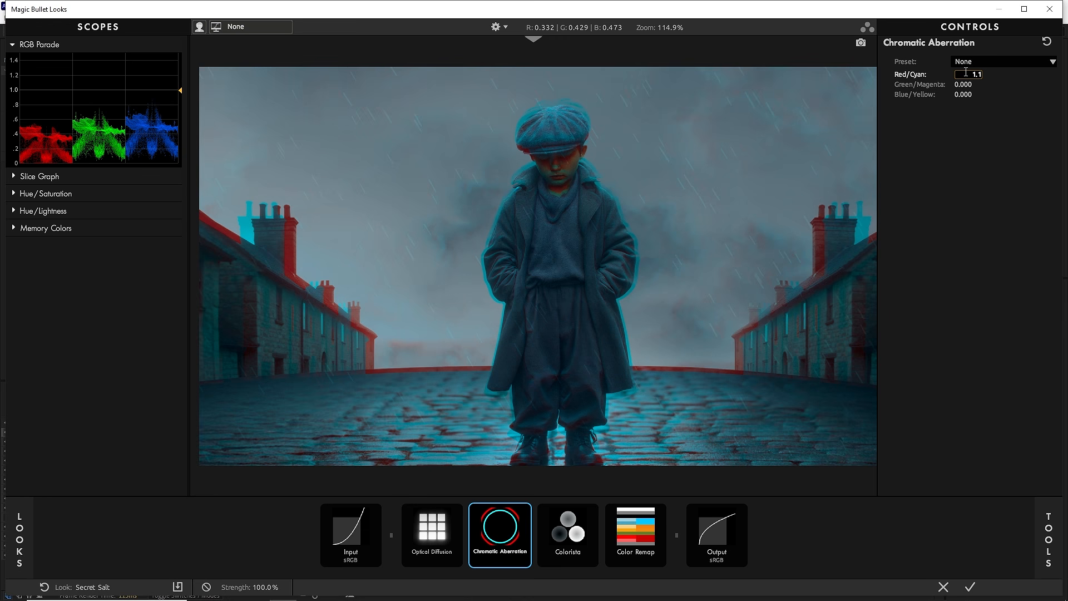
pyautogui.click(983, 129)
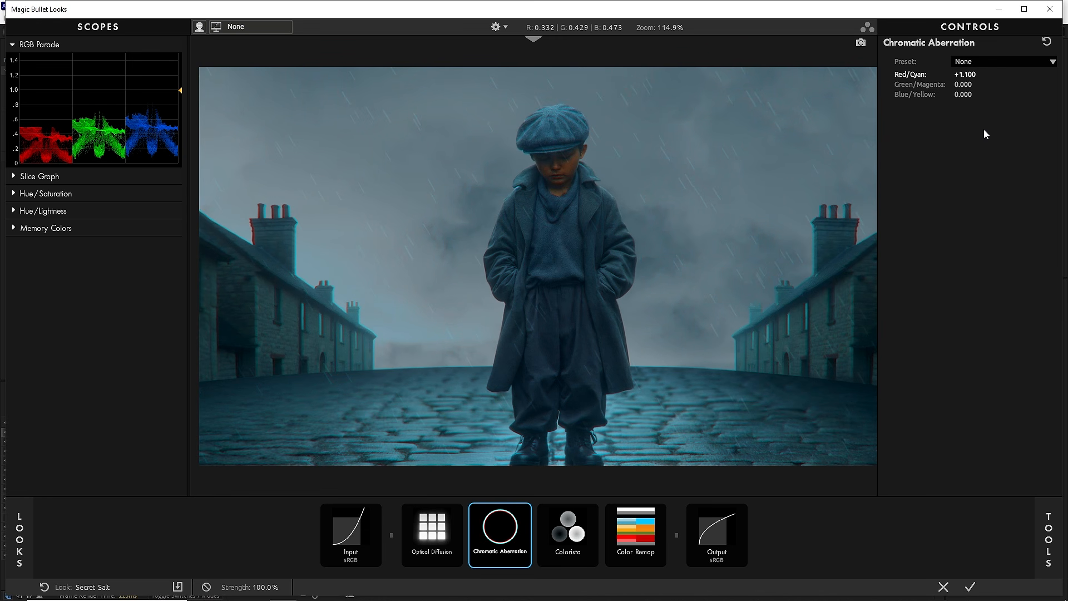
# Step: Set the Chromatic Aberration tool's Green/Magenta value to 0.3 and compare the scene with the tool off and on
pyautogui.moveTo(966, 85)
pyautogui.mouseDown()
pyautogui.moveTo(998, 85)
pyautogui.moveTo(985, 85)
pyautogui.mouseUp()
pyautogui.click(964, 85)
pyautogui.write('0.3')
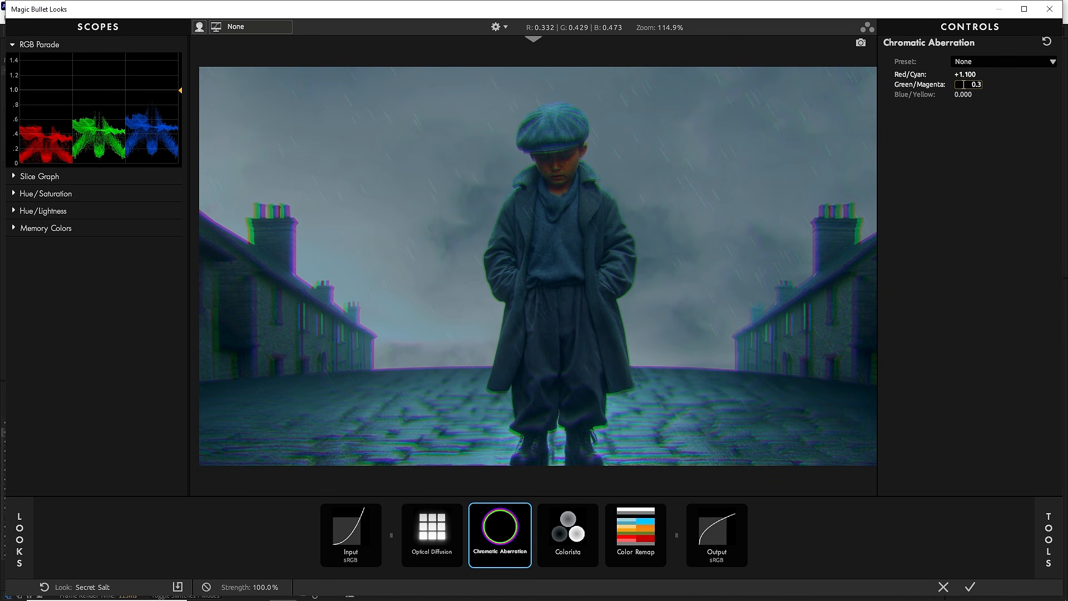
pyautogui.click(962, 142)
pyautogui.scroll(1, 643, 184)
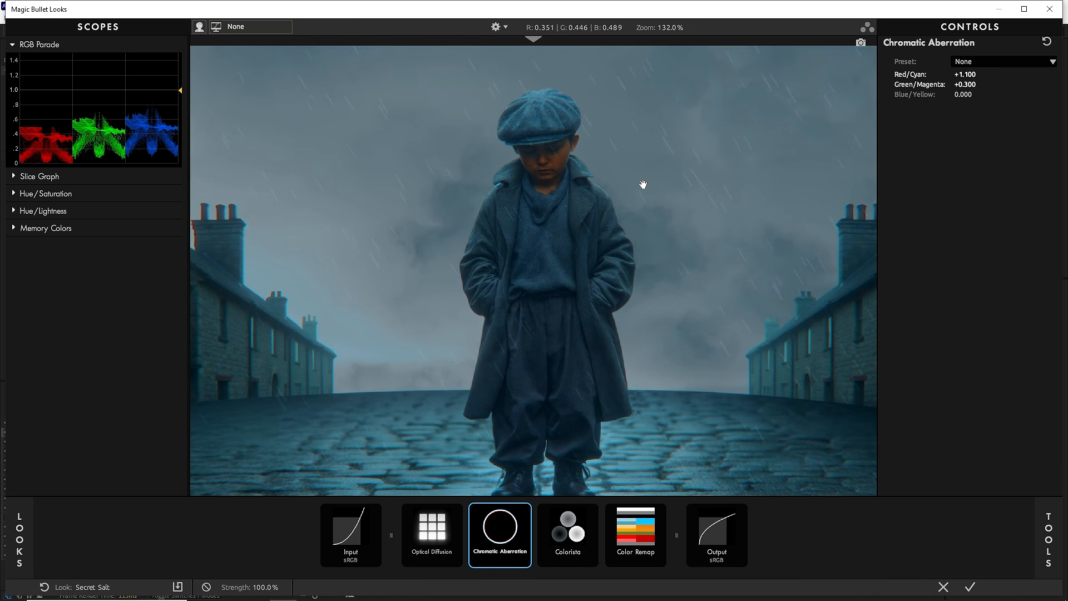
pyautogui.click(526, 511)
pyautogui.click(526, 510)
pyautogui.click(526, 510)
pyautogui.click(526, 511)
# Step: Add the Lens Distortion camera tool to the look's tool chain and set its Distortion to -15%
pyautogui.click(1049, 526)
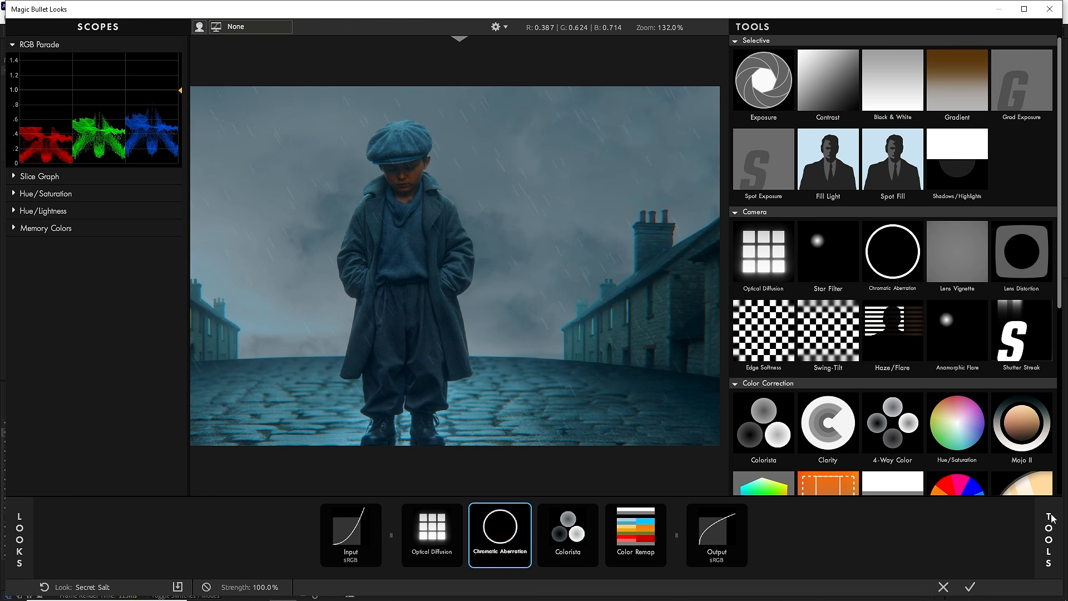
pyautogui.doubleClick(1032, 262)
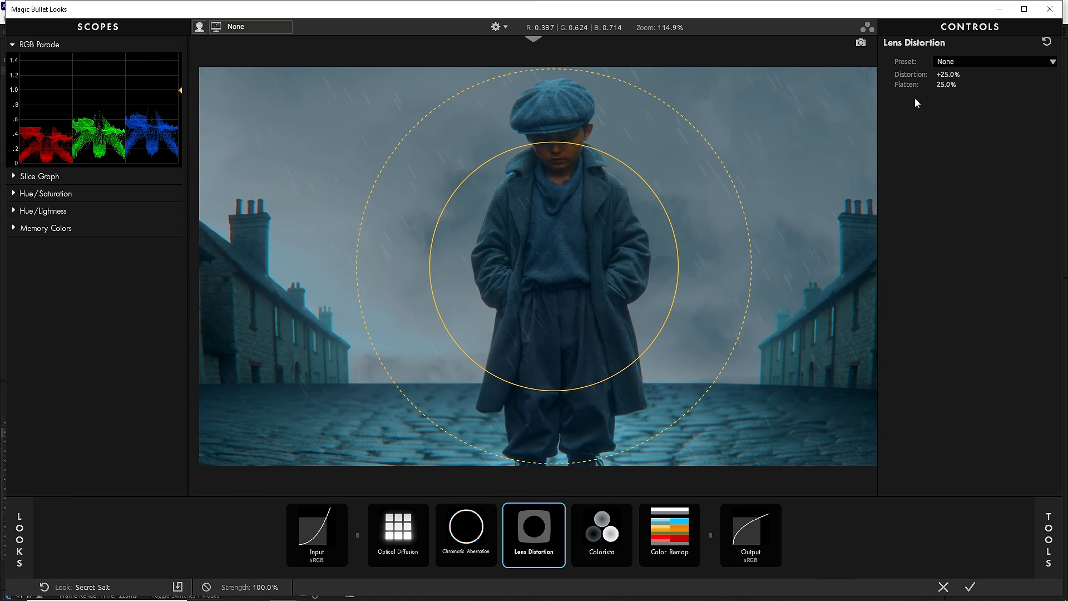
pyautogui.moveTo(944, 75)
pyautogui.mouseDown()
pyautogui.moveTo(923, 74)
pyautogui.moveTo(956, 75)
pyautogui.mouseUp()
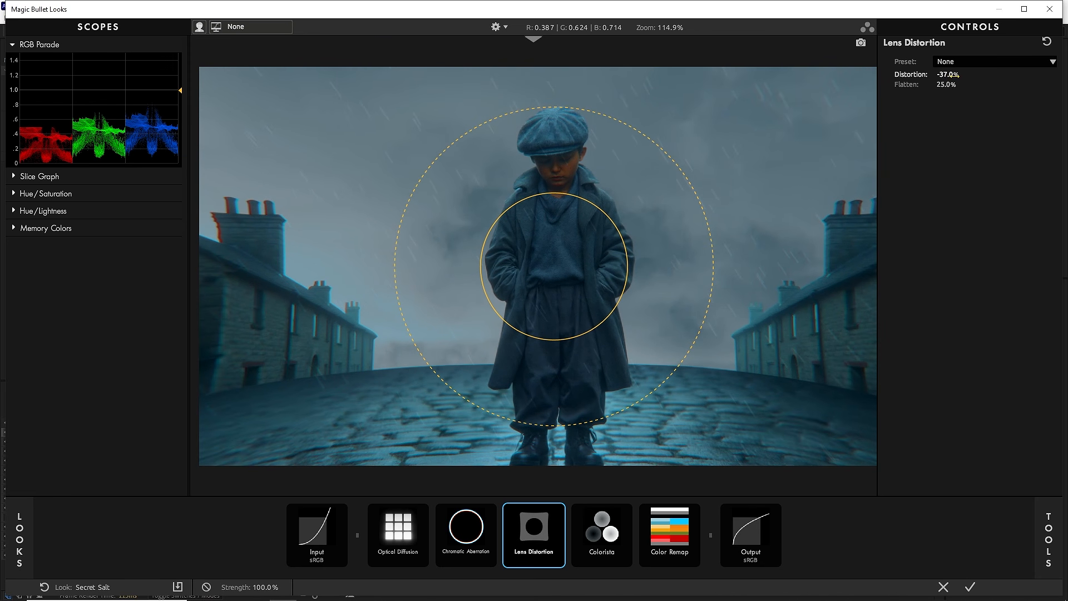
pyautogui.click(946, 74)
pyautogui.write('-15')
pyautogui.press('Return')
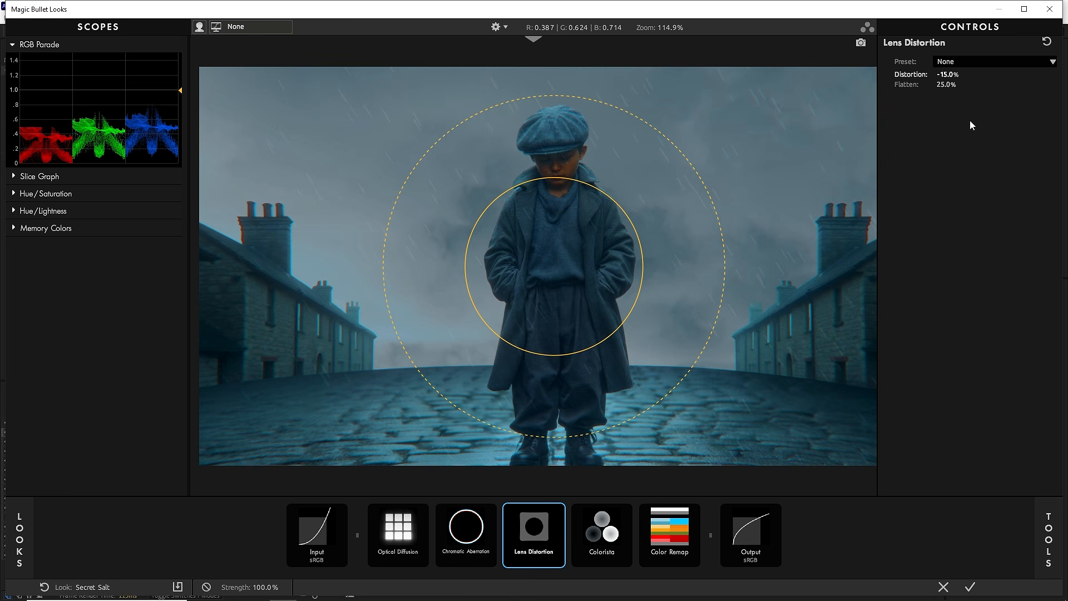
# Step: Compare the scene with Lens Distortion off and on, and accept the edited look
pyautogui.click(560, 510)
pyautogui.click(560, 511)
pyautogui.click(559, 511)
pyautogui.click(560, 511)
pyautogui.click(971, 587)
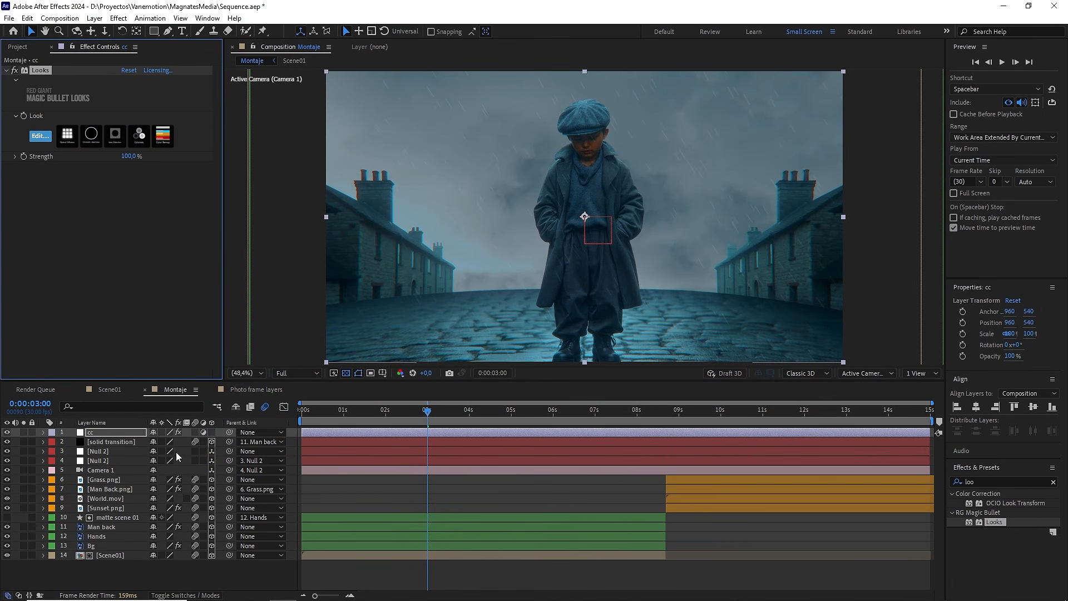
# Step: Compare the boy scene with the cc adjustment layer hidden and shown, and inspect the graded image up close
pyautogui.click(7, 431)
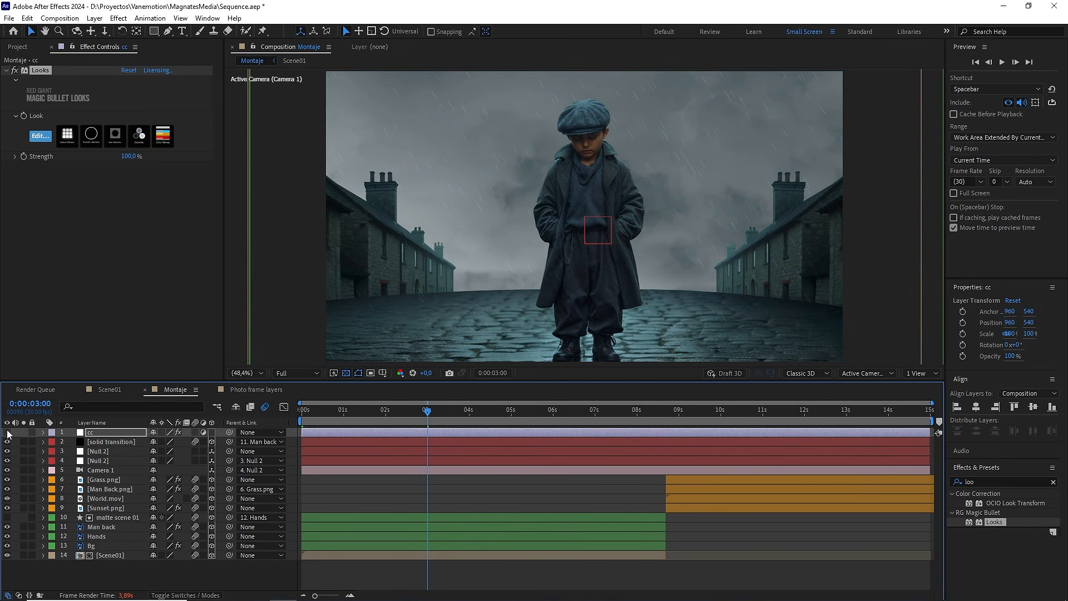
pyautogui.click(7, 431)
pyautogui.scroll(1, 653, 227)
pyautogui.scroll(1, 652, 227)
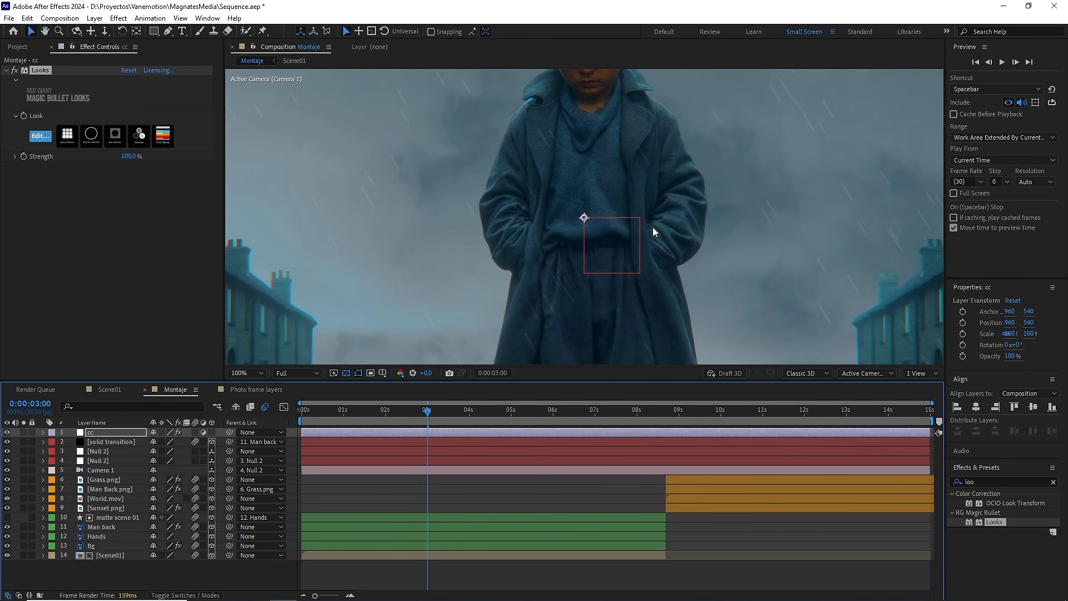
pyautogui.moveTo(653, 178); pyautogui.dragTo(659, 249)
pyautogui.scroll(-1, 661, 279)
# Step: Compare the framed-photo shot at 0:00:07:05 and the sunset shot at 0:00:11:21 with the cc layer hidden and shown
pyautogui.click(602, 415)
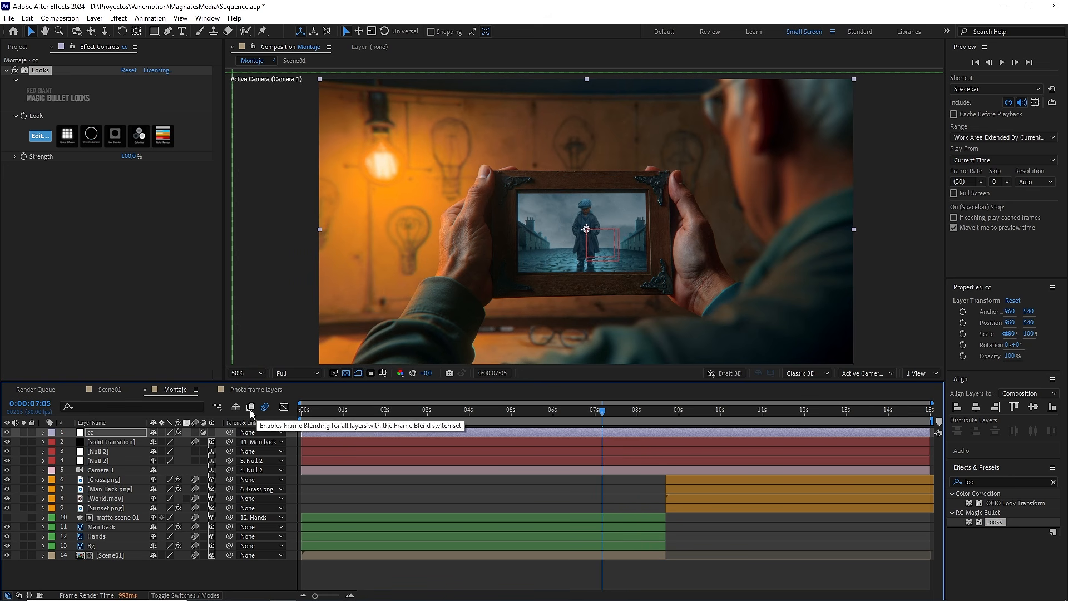
pyautogui.click(7, 433)
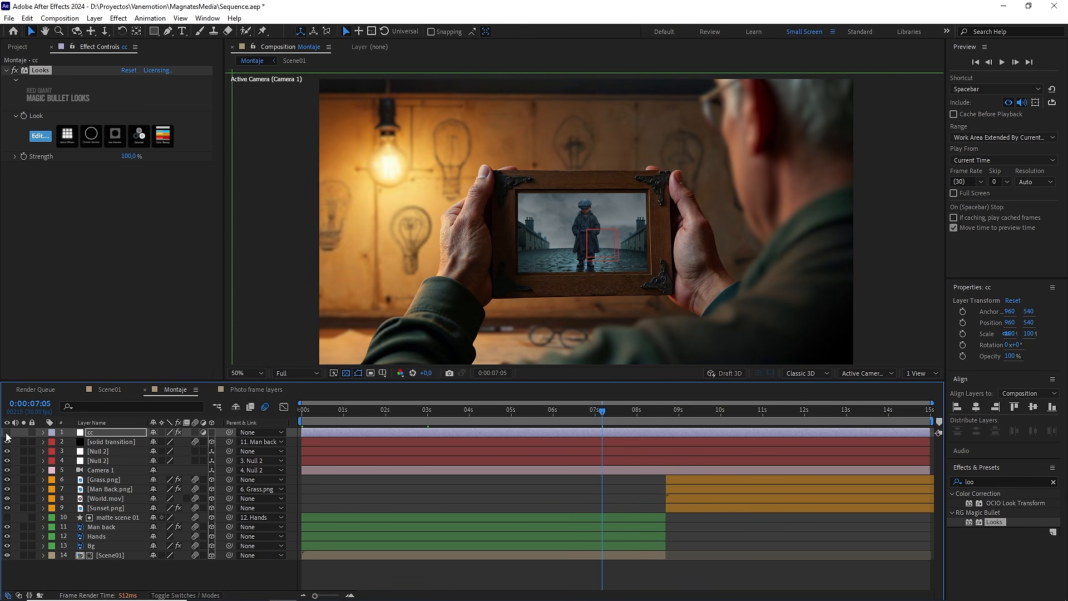
pyautogui.click(7, 433)
pyautogui.click(7, 433)
pyautogui.click(6, 434)
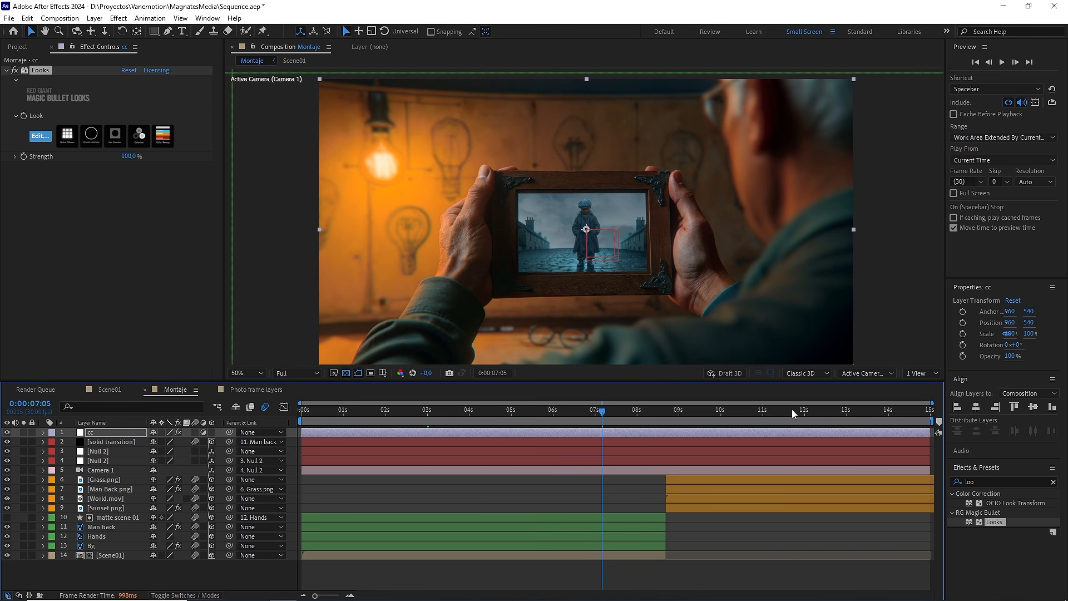
pyautogui.click(793, 410)
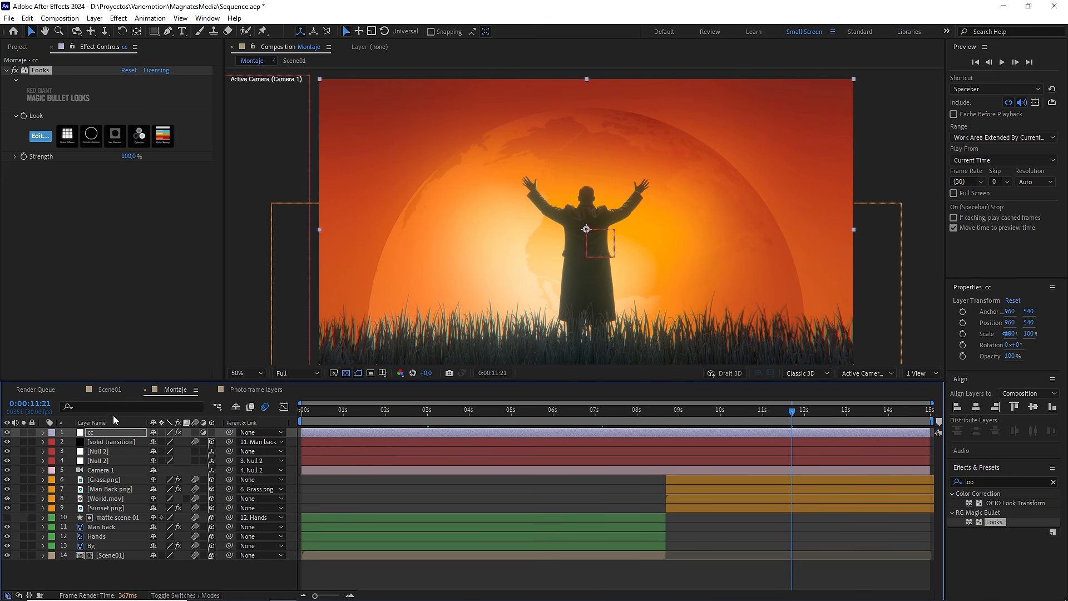
pyautogui.click(7, 434)
pyautogui.click(7, 433)
# Step: Go to 0:00:04:00 and create a new adjustment layer named curves above the cc layer
pyautogui.click(469, 413)
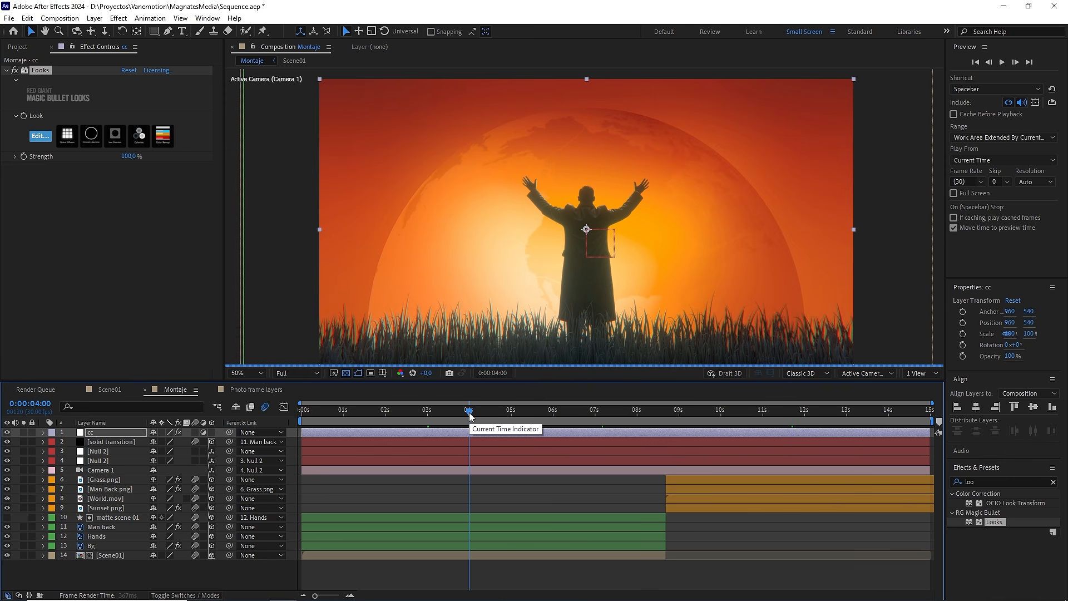
pyautogui.rightClick(166, 573)
pyautogui.moveTo(239, 438)
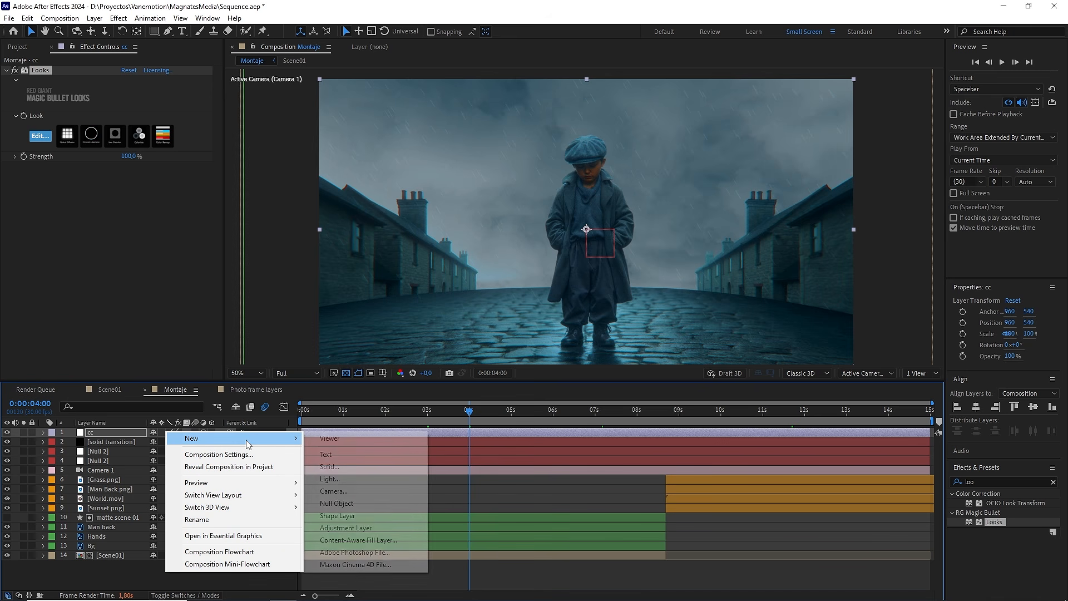
pyautogui.click(351, 527)
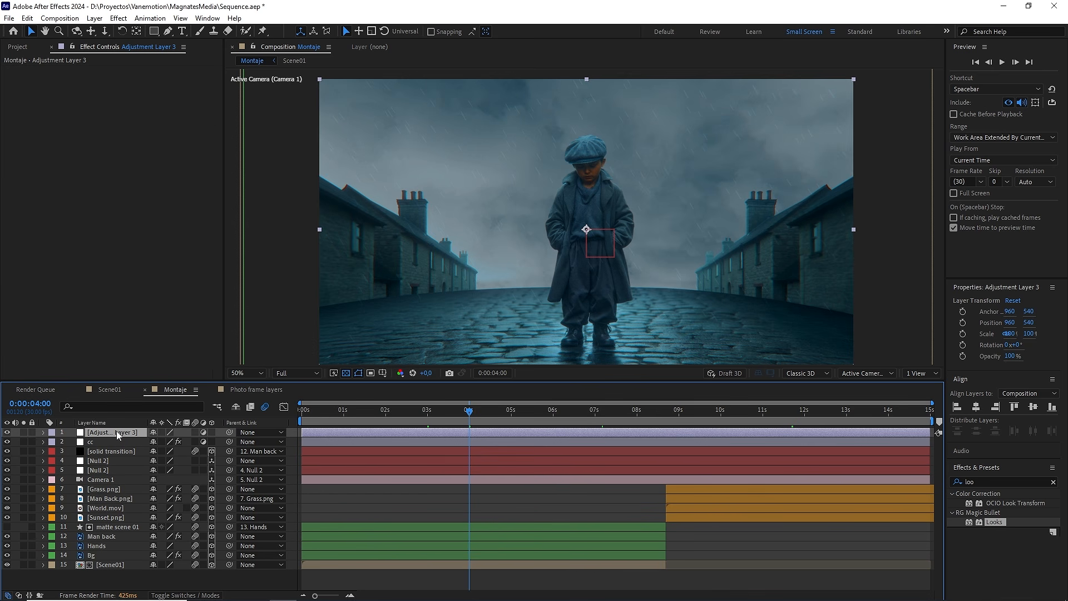
pyautogui.press('Return')
pyautogui.write('curves')
# Step: Apply the Curves effect to the curves layer and brighten the highlights slightly with the RGB curve's white point
pyautogui.click(984, 481)
pyautogui.write('curv')
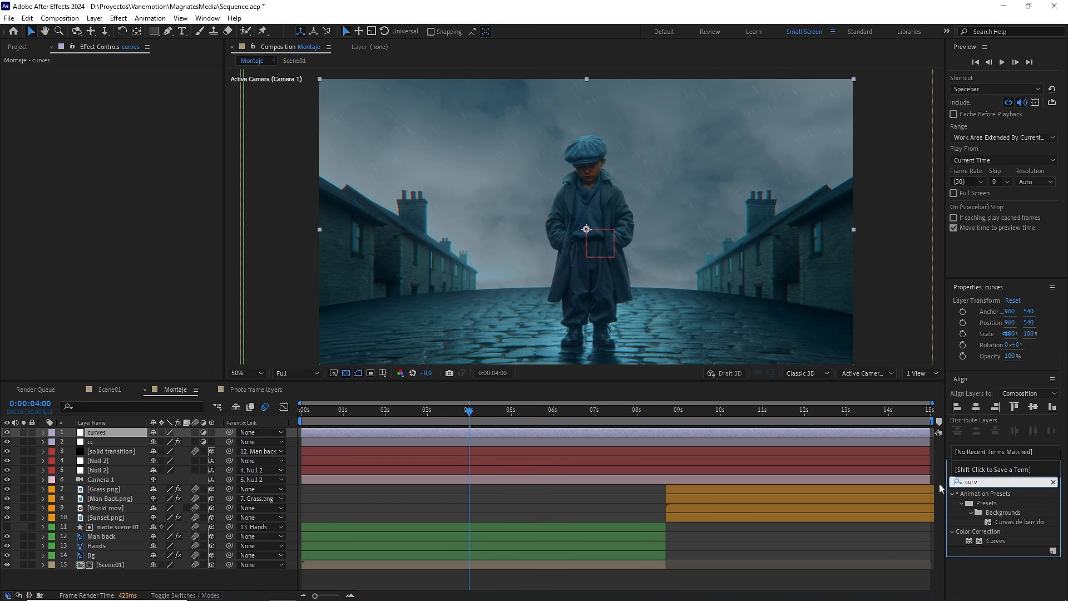
pyautogui.moveTo(995, 541); pyautogui.dragTo(115, 432)
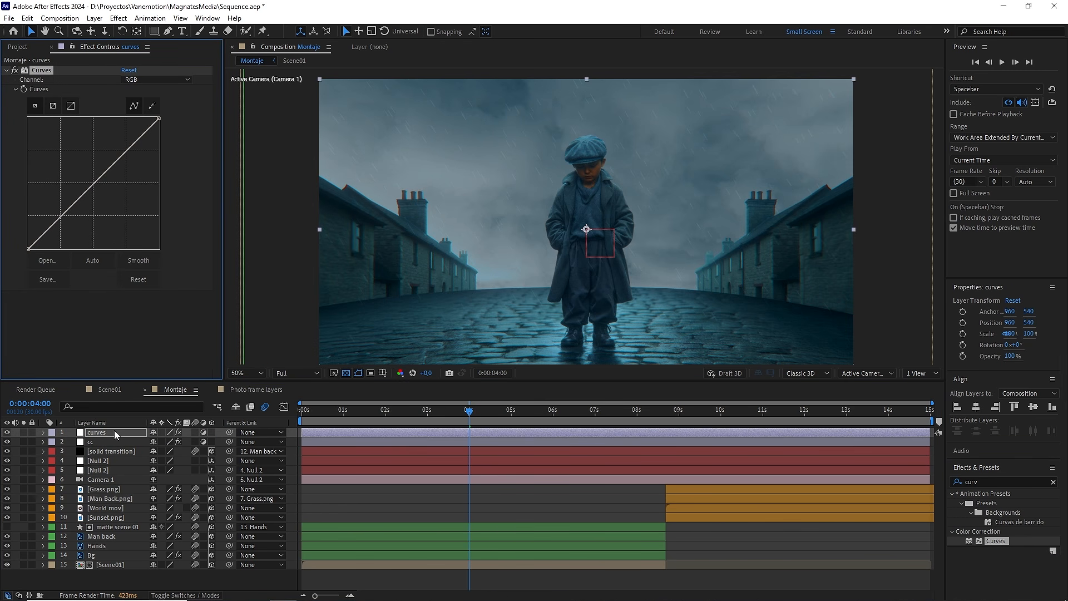
pyautogui.click(162, 82)
pyautogui.click(136, 89)
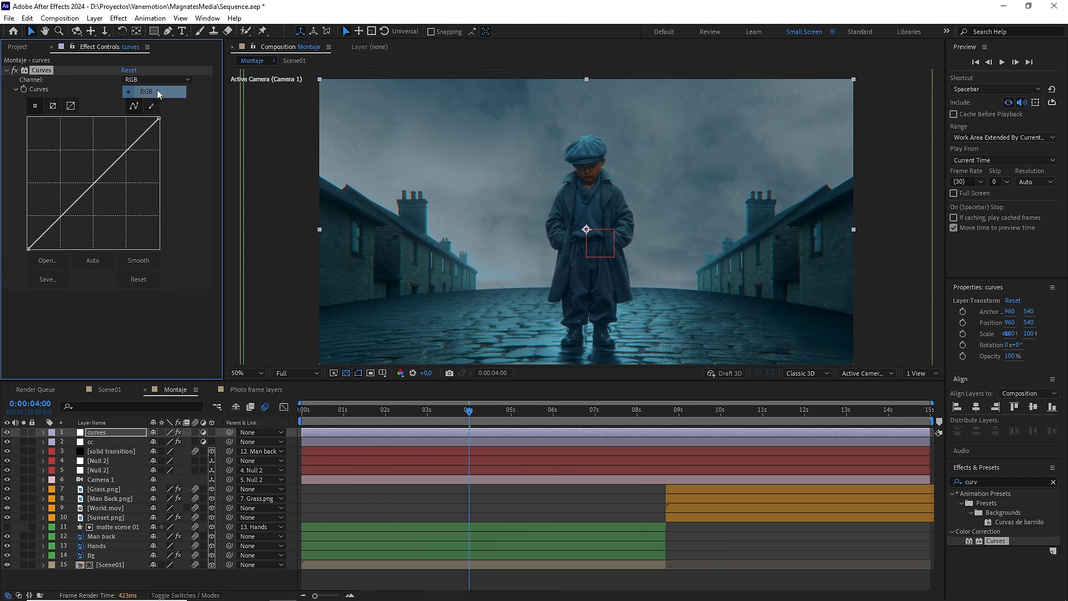
pyautogui.moveTo(158, 119)
pyautogui.mouseDown()
pyautogui.moveTo(146, 113)
pyautogui.moveTo(158, 118)
pyautogui.mouseUp()
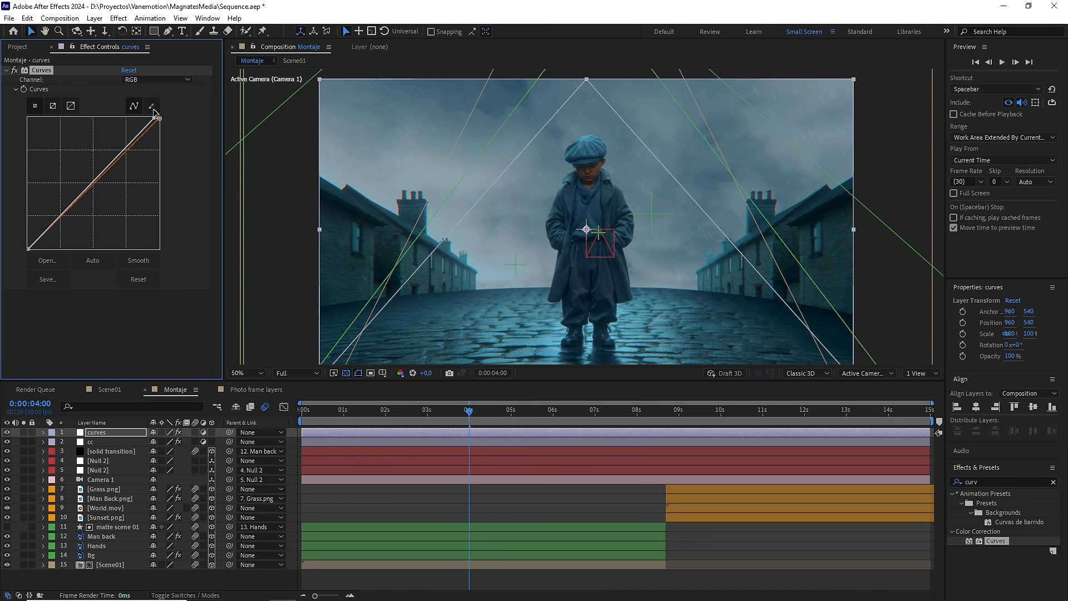
# Step: Raise the midtones of the Red channel slightly in the Curves effect
pyautogui.click(164, 80)
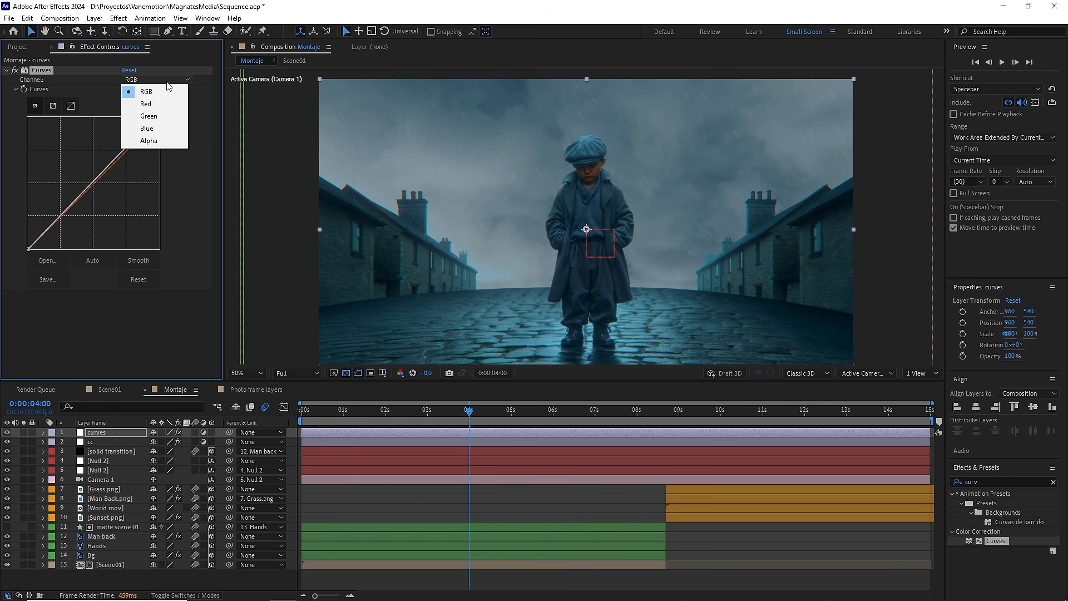
pyautogui.click(161, 103)
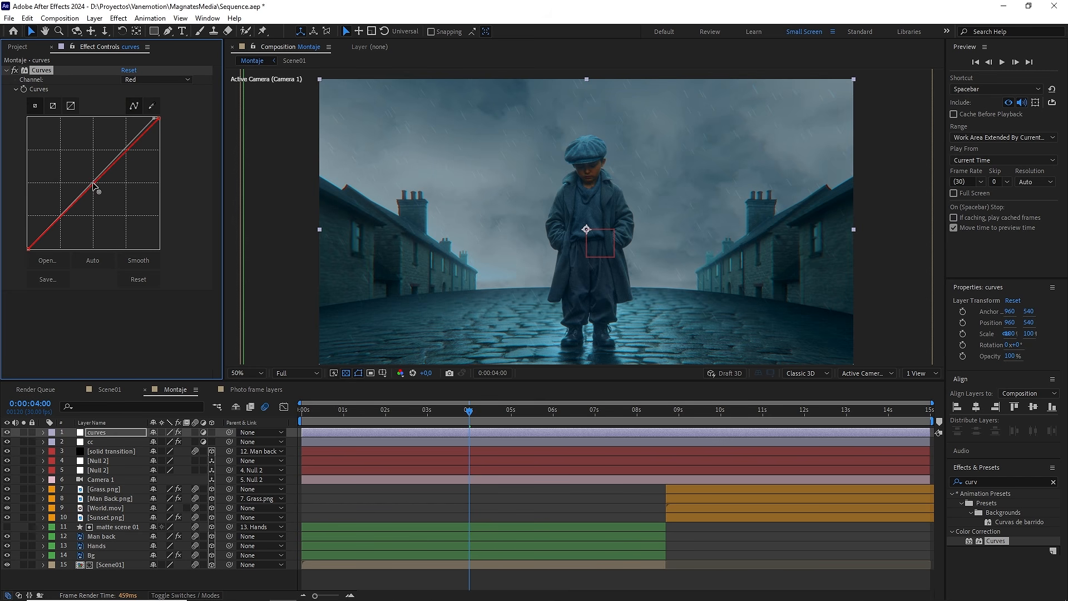
pyautogui.moveTo(95, 183)
pyautogui.mouseDown()
pyautogui.moveTo(88, 175)
pyautogui.moveTo(93, 183)
pyautogui.mouseUp()
pyautogui.press('/')
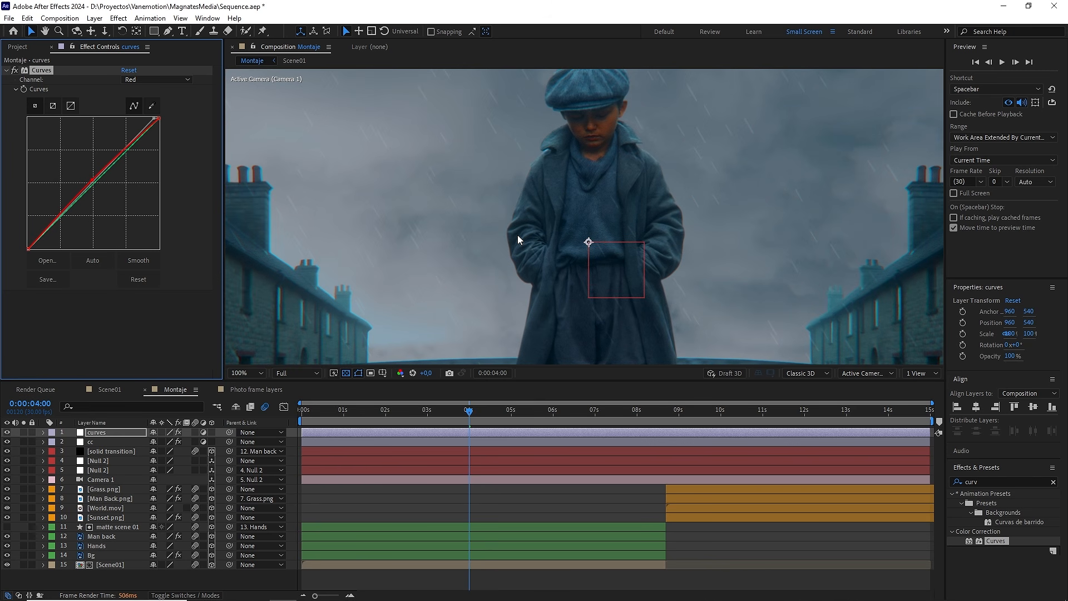
# Step: Adjust the shadow point of the Blue channel in the Curves effect to reduce blue in the dark areas
pyautogui.click(184, 79)
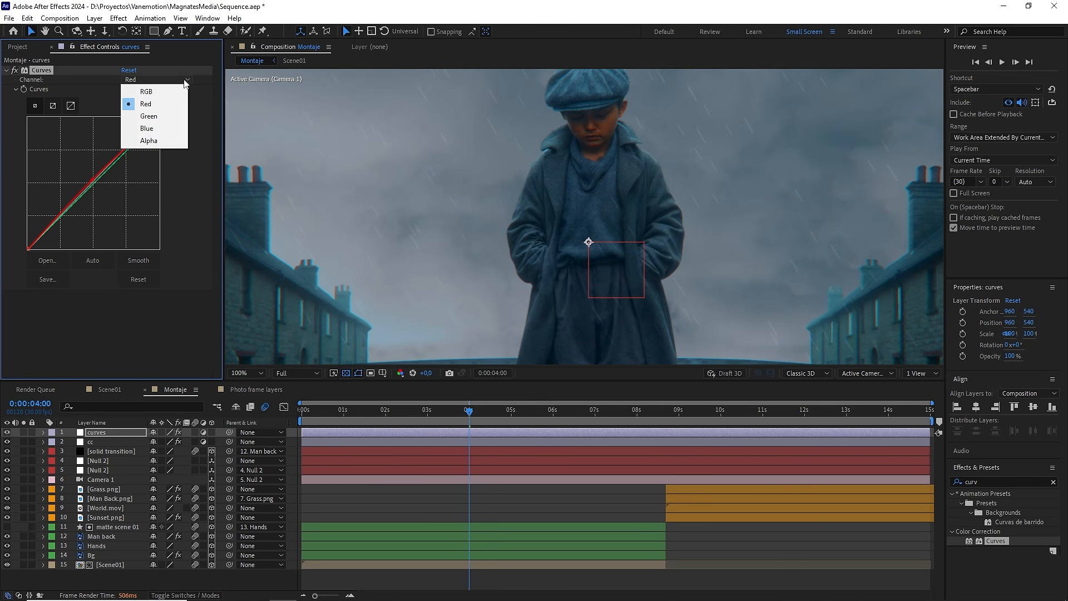
pyautogui.click(155, 129)
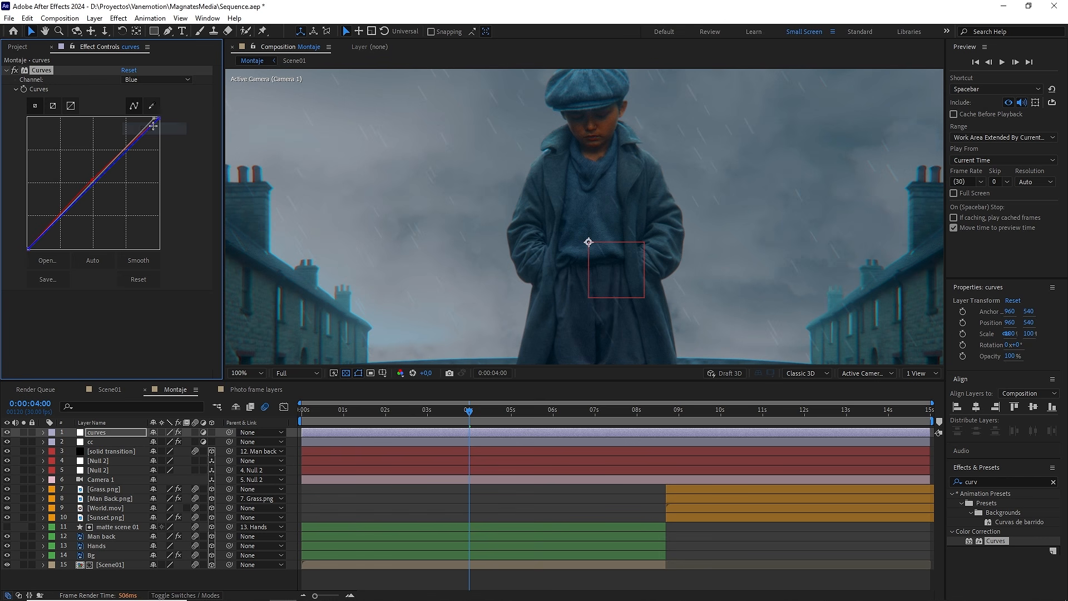
pyautogui.press(',')
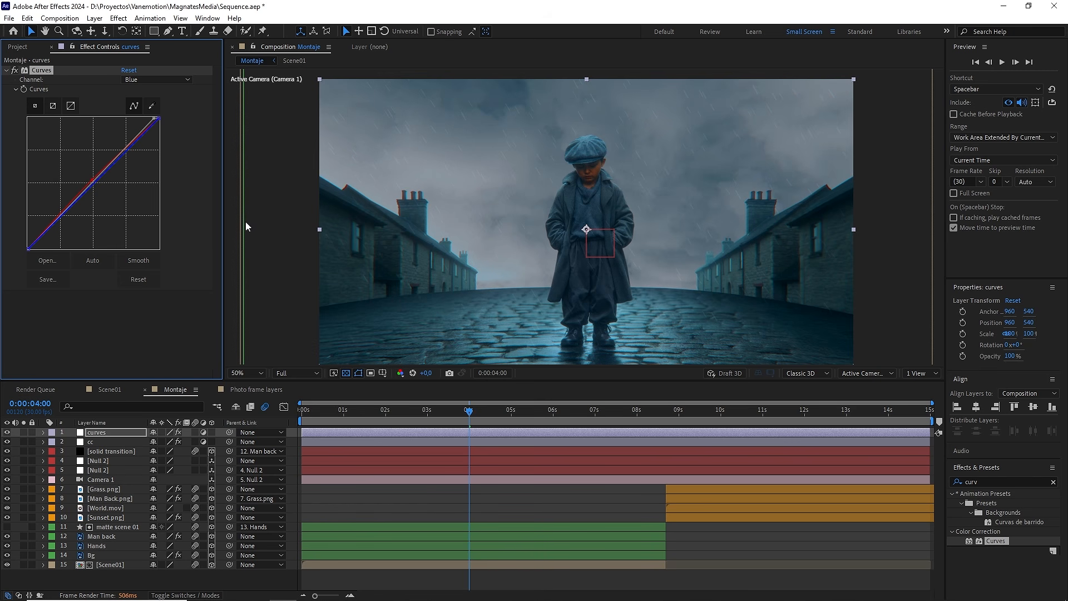
pyautogui.moveTo(28, 249); pyautogui.dragTo(41, 256)
pyautogui.hotkey('ctrl', 'z')
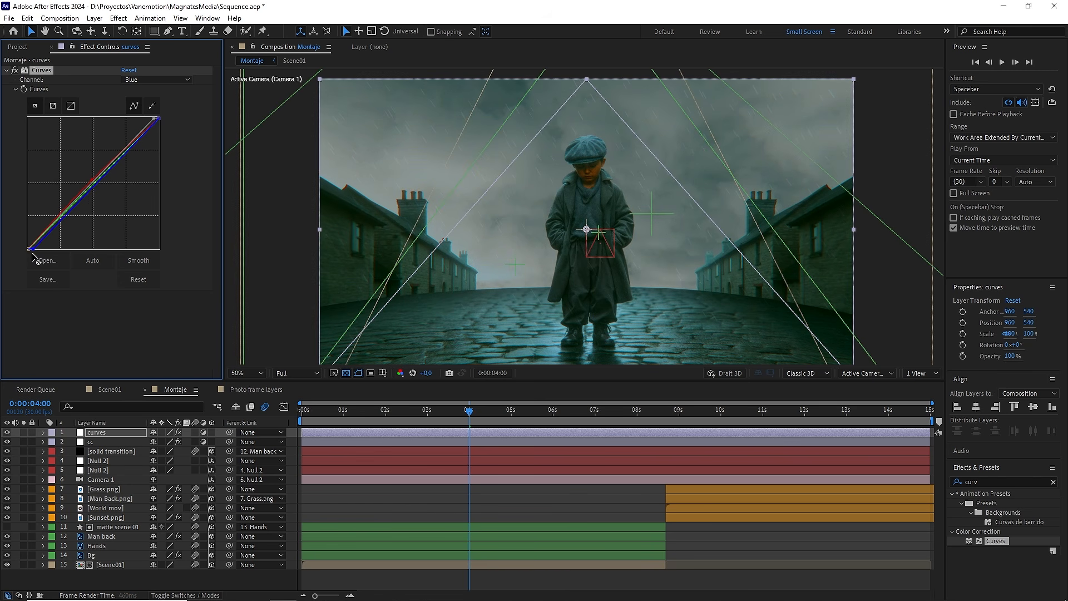
pyautogui.click(15, 71)
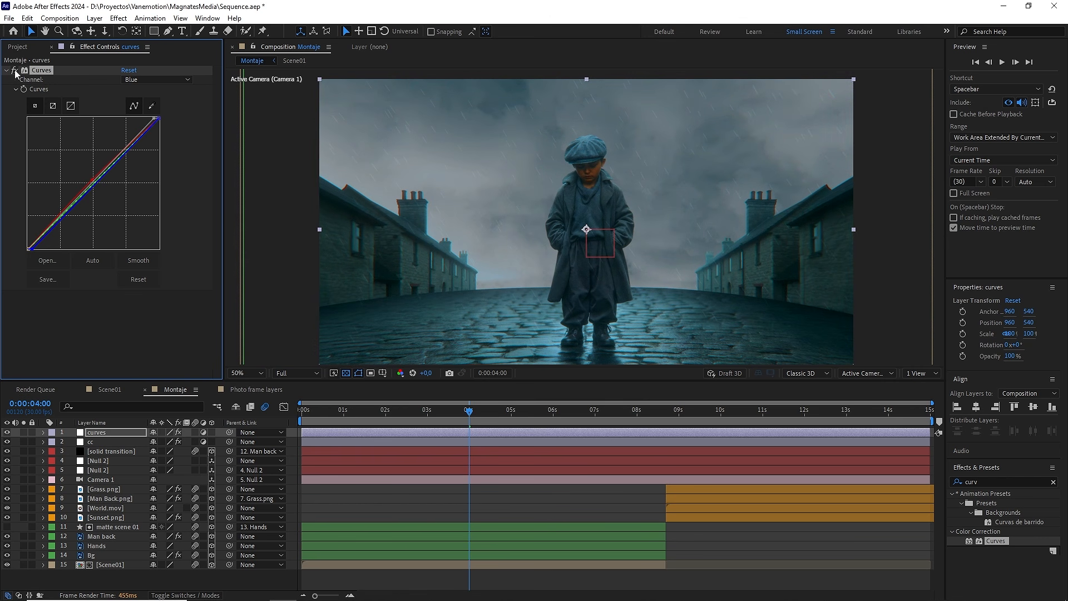
# Step: Open the Scene01 composition and set the Lumetri Color temperature of the Boy 2 layer to 30
pyautogui.doubleClick(121, 564)
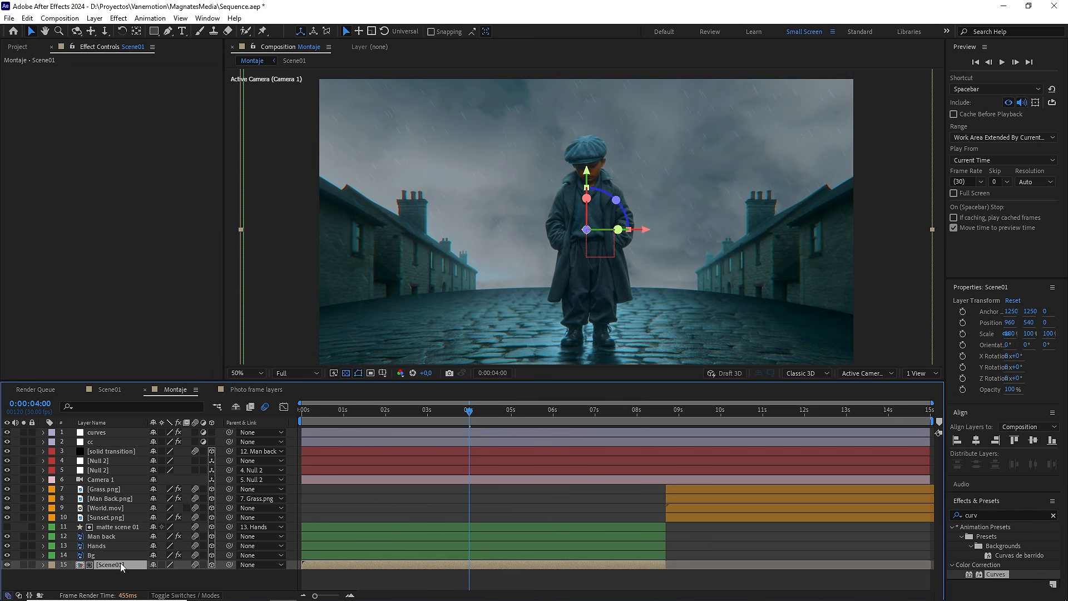
pyautogui.click(96, 471)
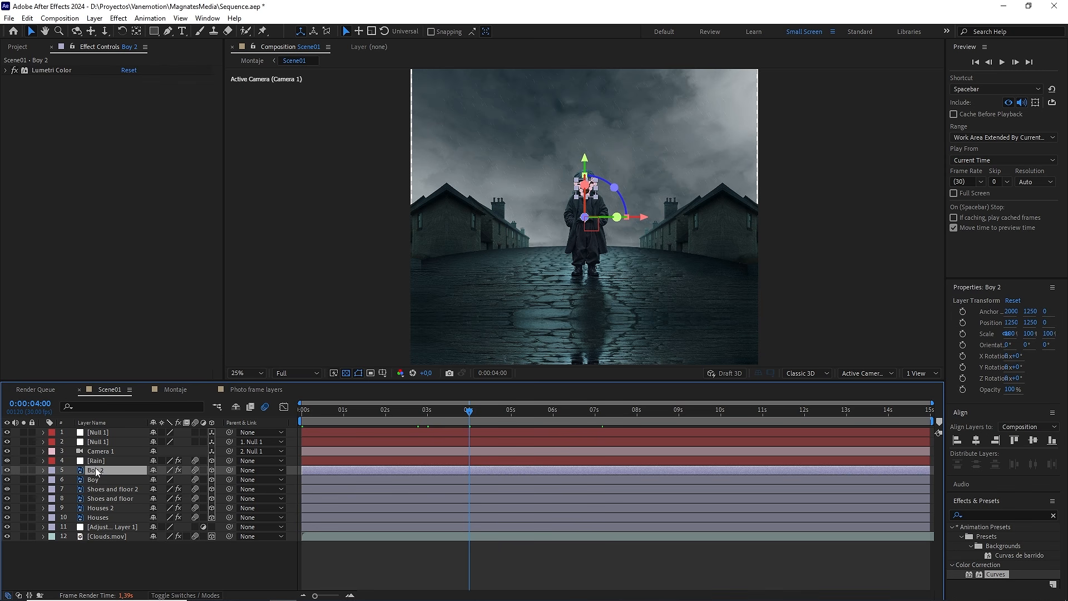
pyautogui.click(5, 71)
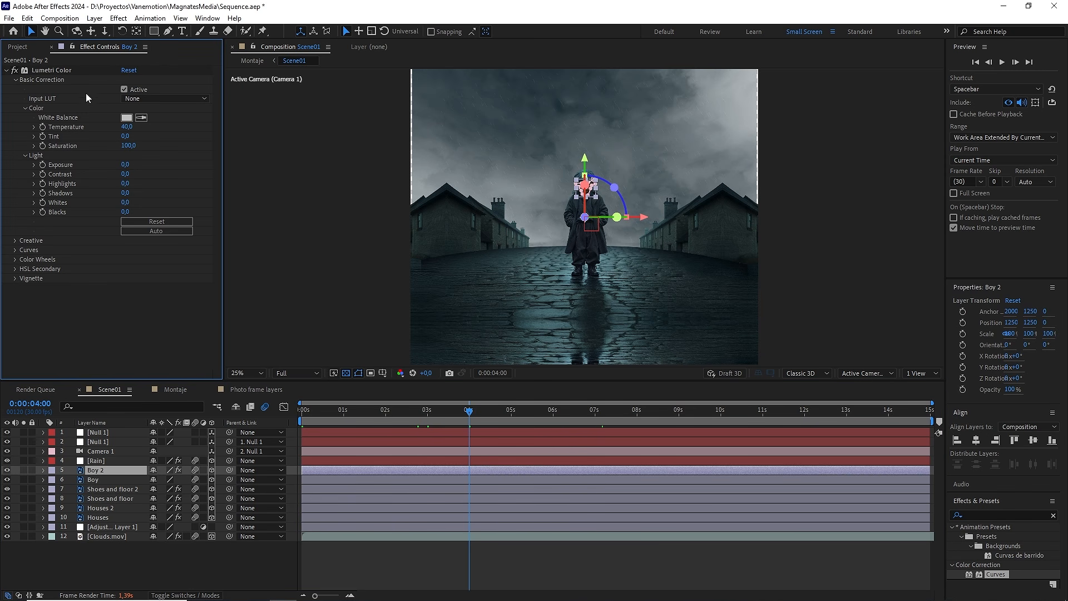
pyautogui.click(127, 127)
pyautogui.write('30')
pyautogui.press('Return')
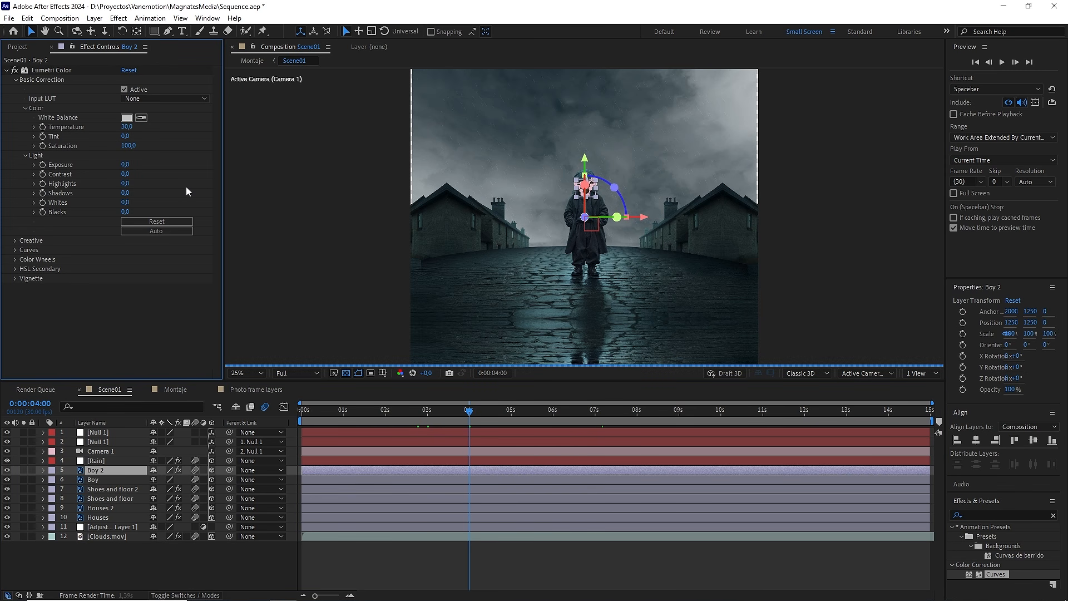
# Step: Return to the Montaje composition and review the grade on the boy, framed-photo and sunset shots
pyautogui.click(178, 390)
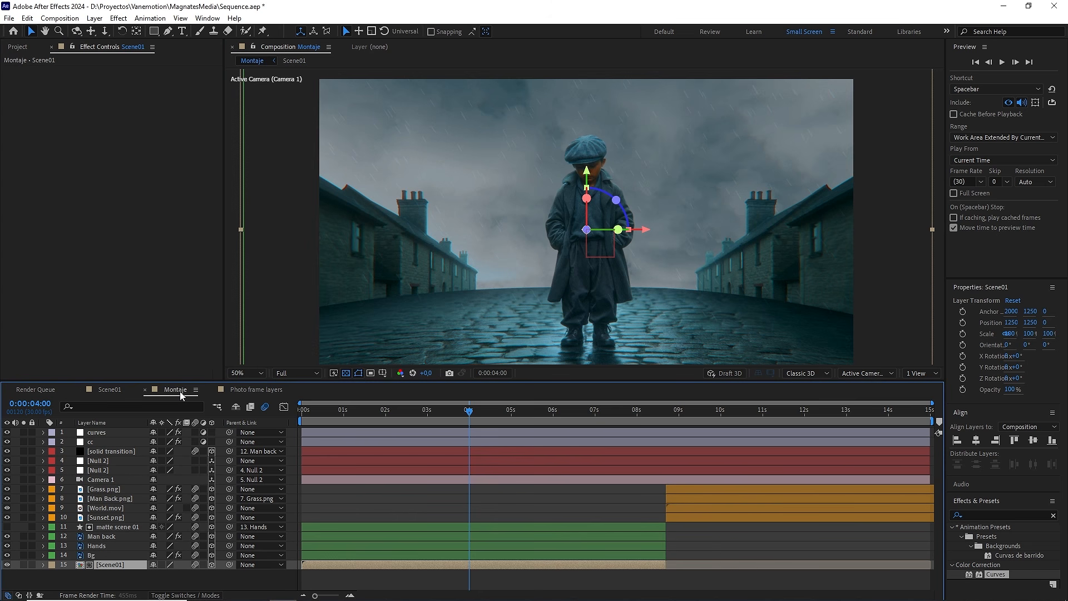
pyautogui.click(416, 488)
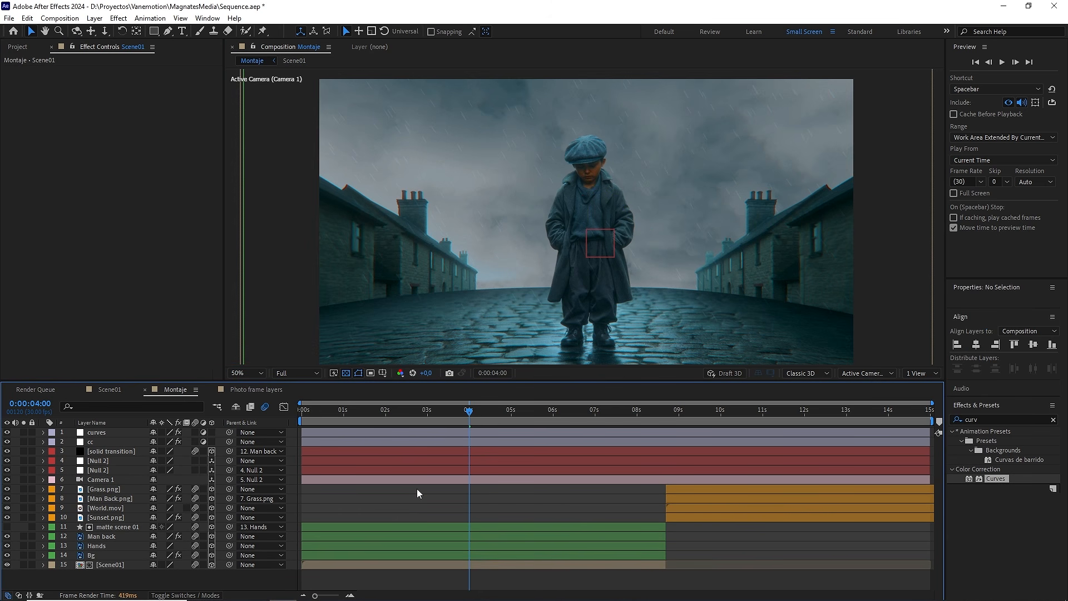
pyautogui.moveTo(499, 413); pyautogui.dragTo(616, 416)
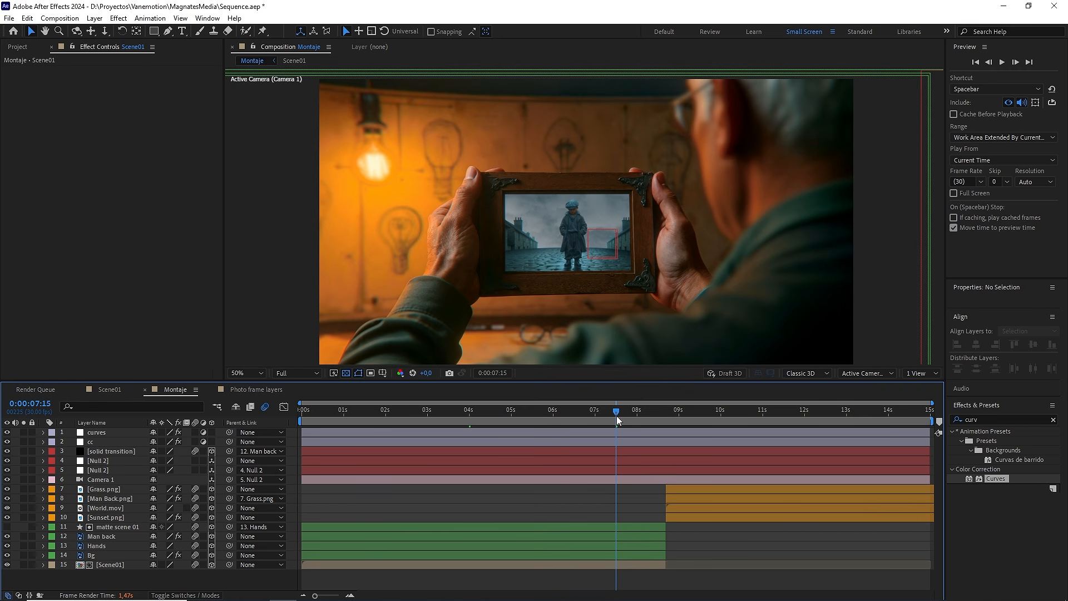
pyautogui.moveTo(618, 418); pyautogui.dragTo(786, 417)
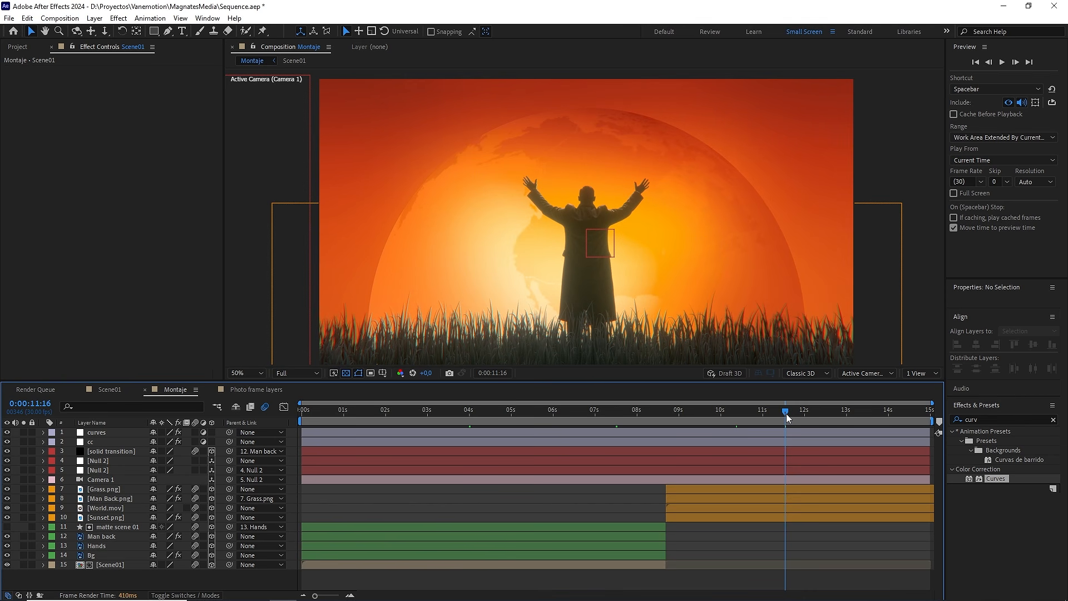
# Step: Compare the sunset shot with and without the curves adjustment layer, and view the framed-photo shot at 0:00:06:24
pyautogui.click(7, 432)
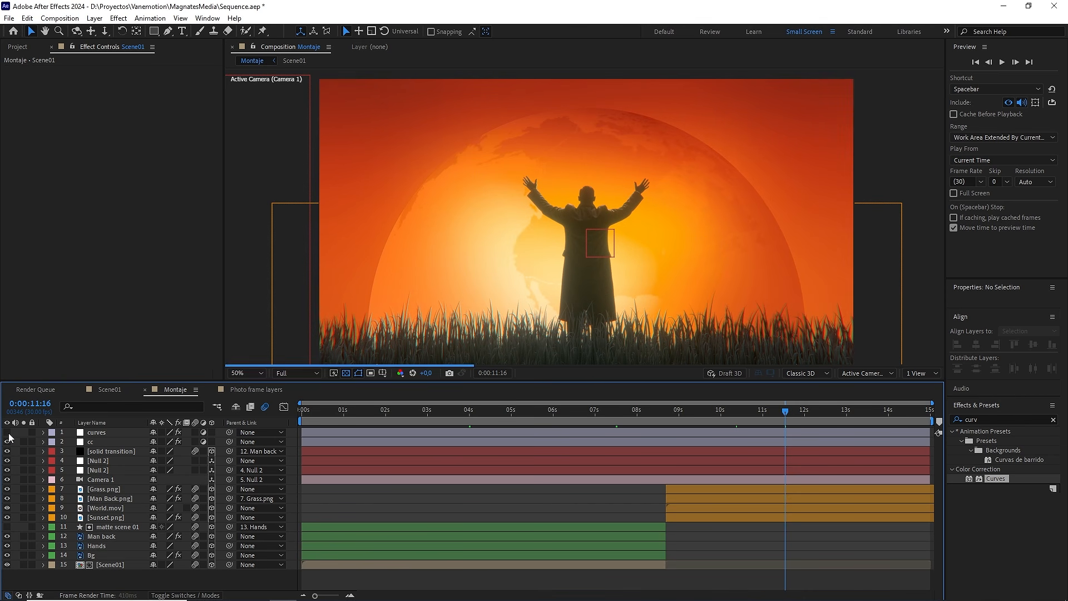
pyautogui.click(8, 433)
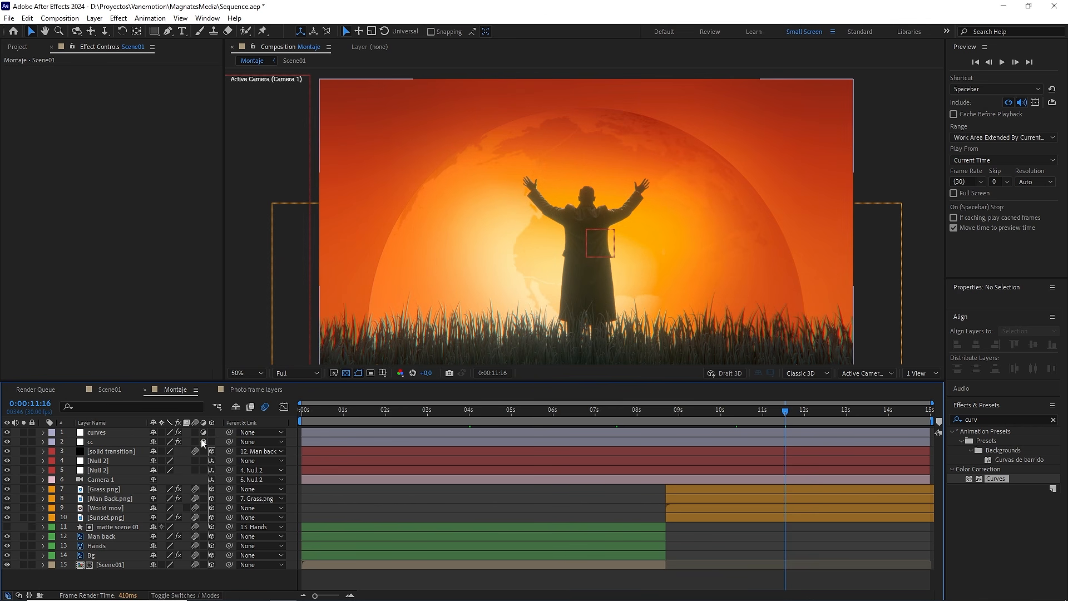
pyautogui.moveTo(643, 412); pyautogui.dragTo(589, 417)
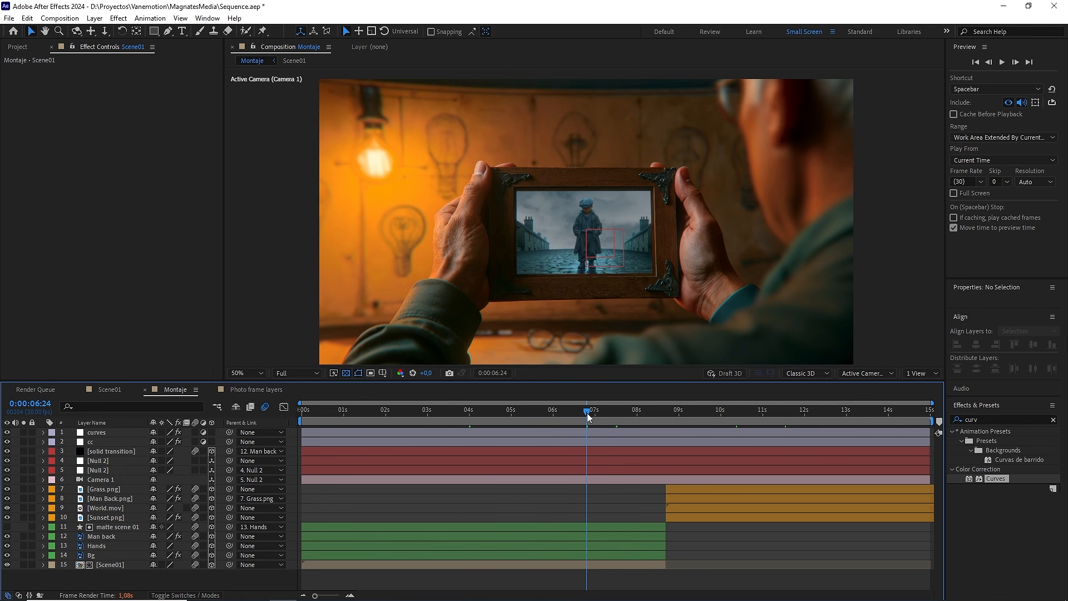
pyautogui.moveTo(591, 300); pyautogui.dragTo(592, 282)
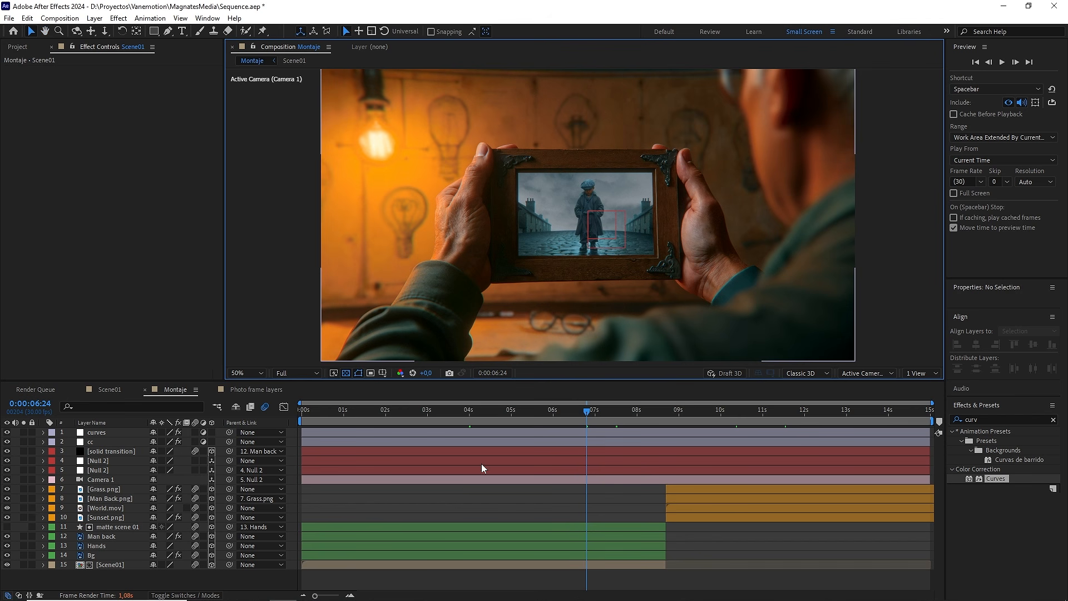
# Step: Find the Tritone effect and apply it to the Scene01 layer in the Montaje composition
pyautogui.click(105, 564)
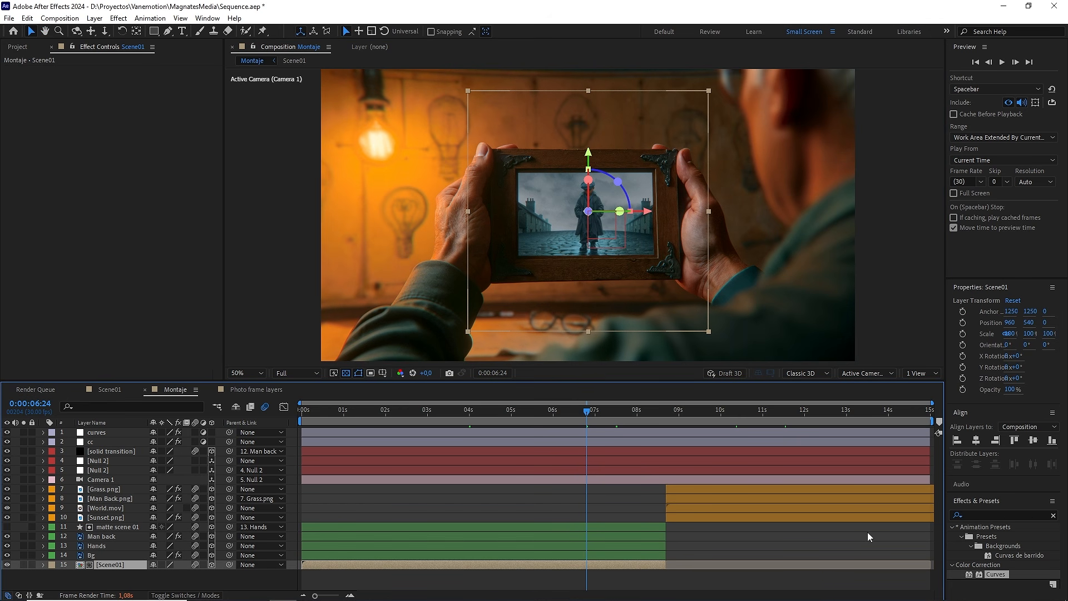
pyautogui.click(1009, 516)
pyautogui.write('tri')
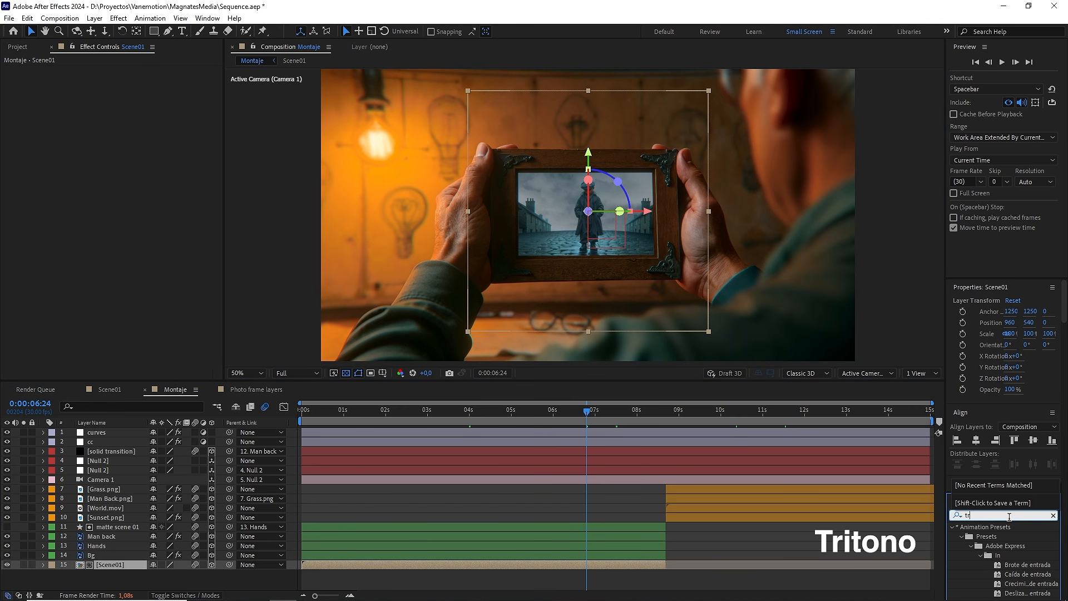
pyautogui.write('t')
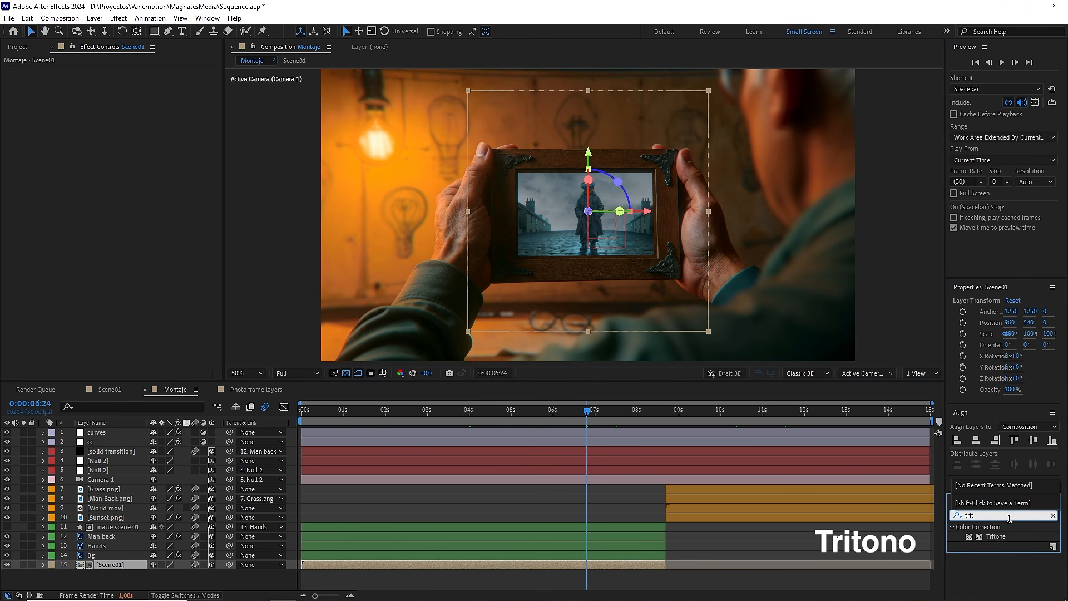
pyautogui.moveTo(996, 536); pyautogui.dragTo(573, 567)
# Step: Reveal the position keyframes of the two Null 2 layers and move the current time to the keyframe at 0:00:07:15
pyautogui.click(537, 468)
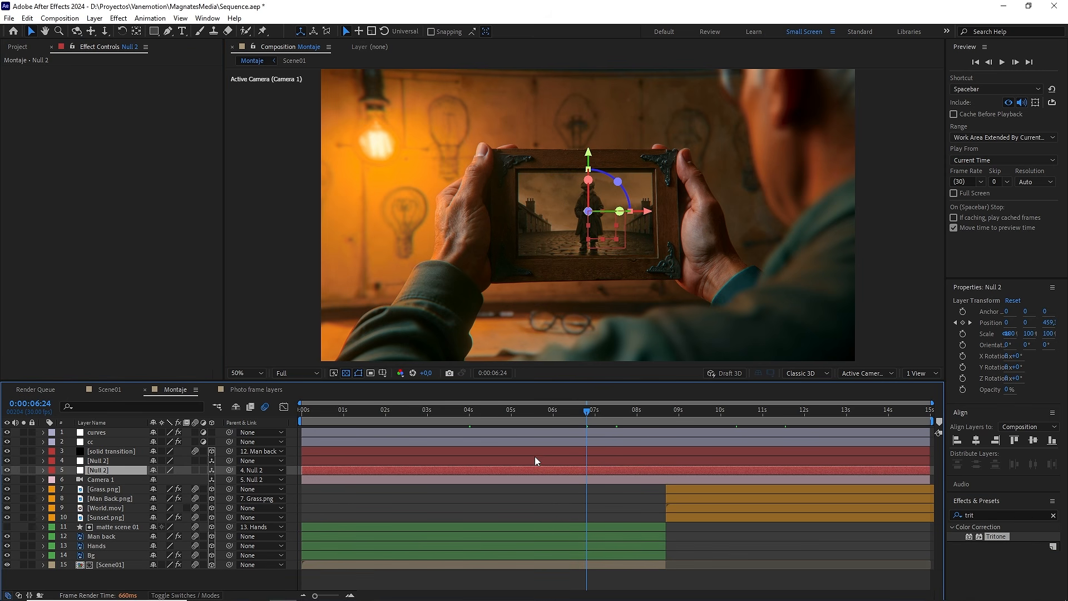
pyautogui.keyDown('shift'); pyautogui.click(534, 452); pyautogui.keyUp('shift')
pyautogui.press('u')
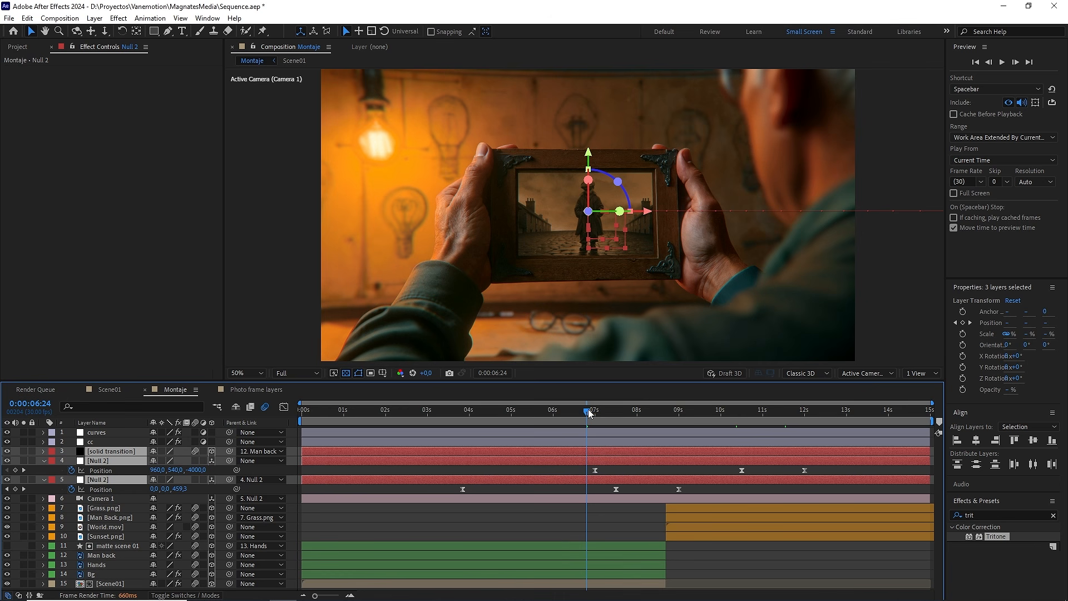
pyautogui.moveTo(588, 410); pyautogui.dragTo(615, 412)
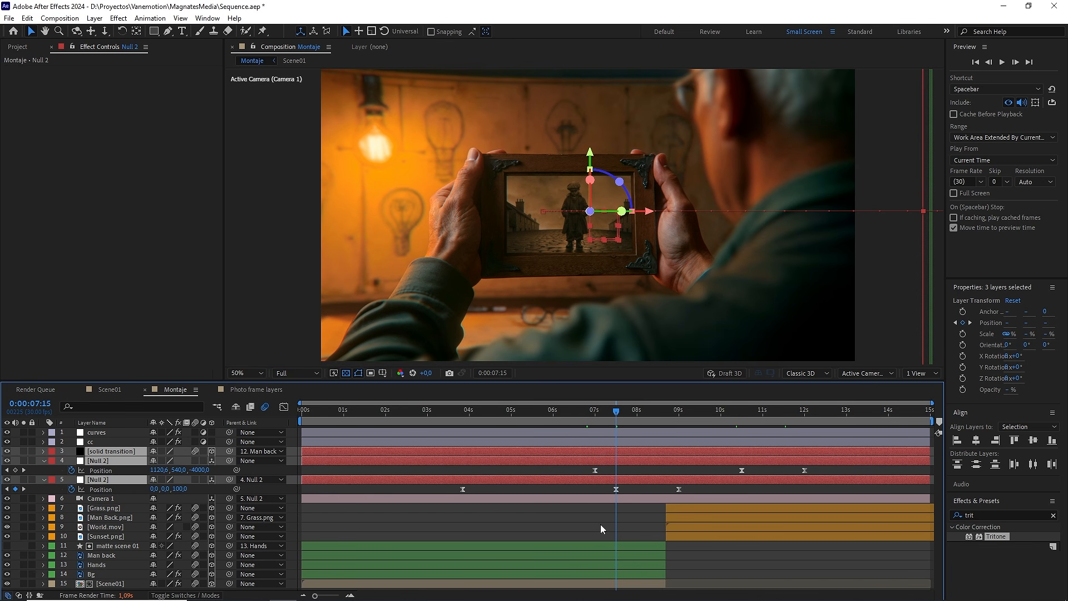
# Step: Desaturate the Tritone midtones color on the Scene01 layer to 7F6E5B
pyautogui.click(577, 584)
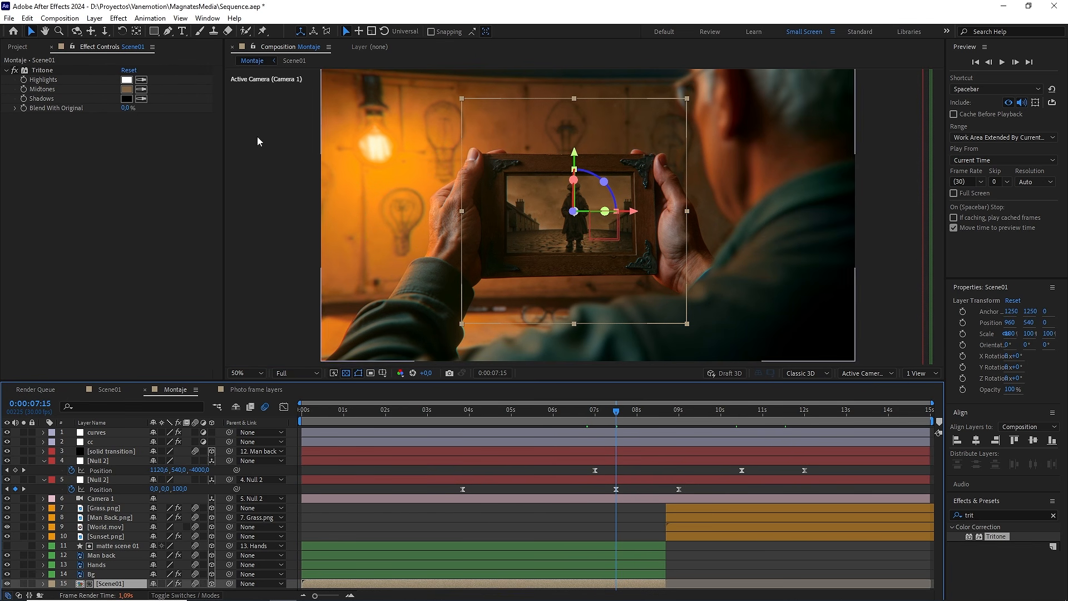
pyautogui.click(127, 89)
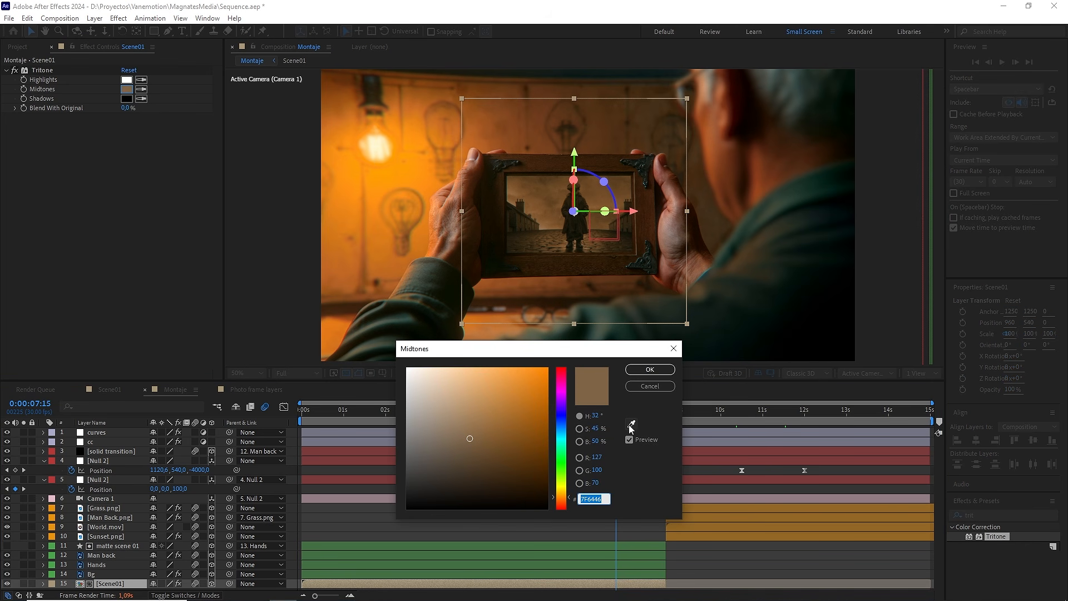
pyautogui.moveTo(596, 430); pyautogui.dragTo(586, 430)
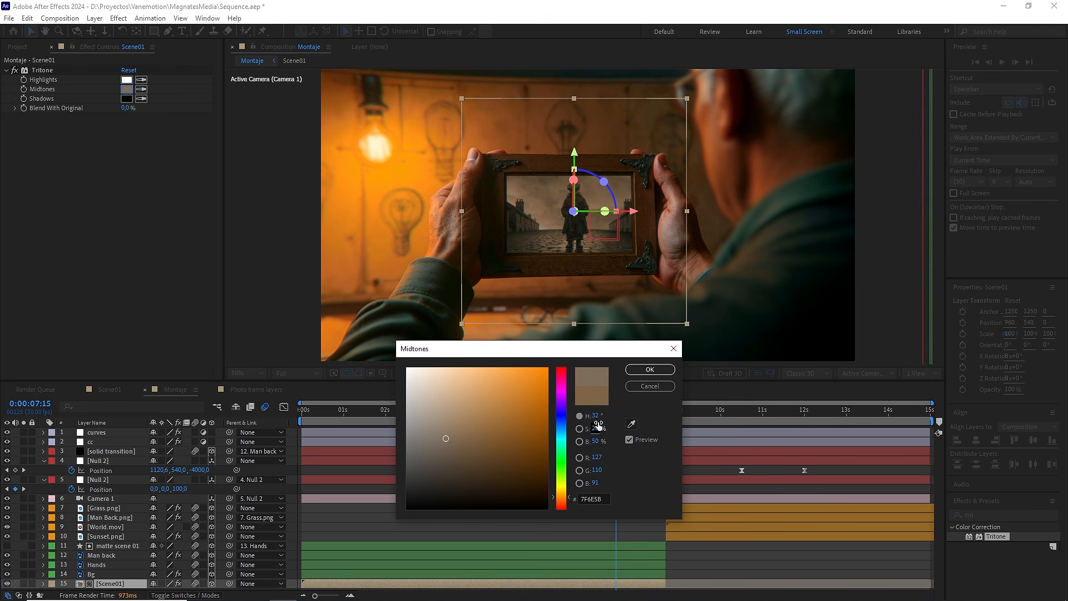
pyautogui.click(645, 370)
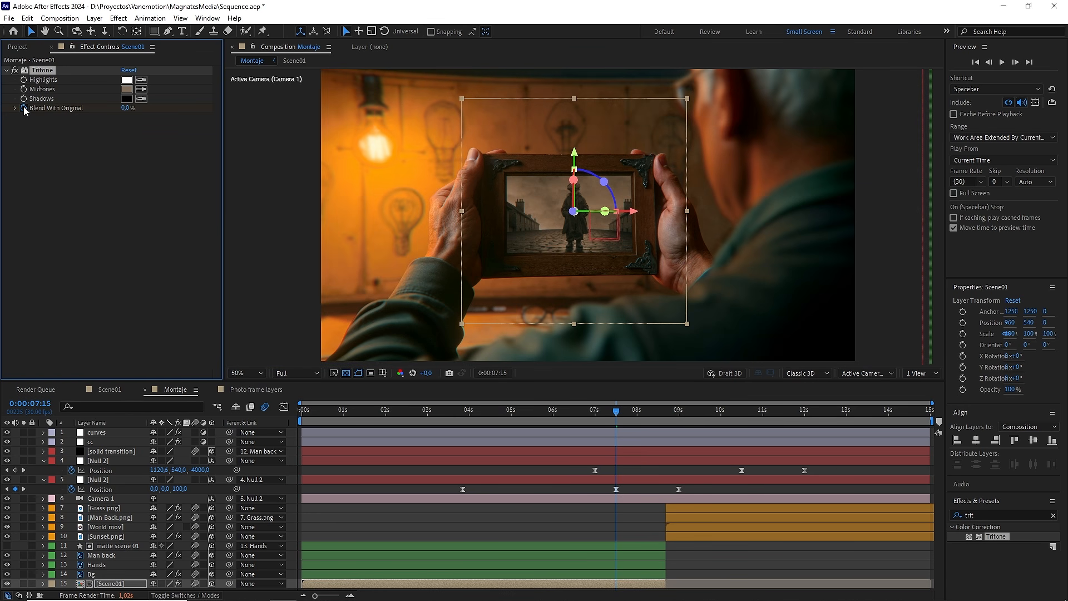
# Step: Animate Tritone's Blend With Original on Scene01 with eased keyframes from 100% at 0:00:06:20 to 0% at 0:00:07:15
pyautogui.moveTo(600, 411); pyautogui.dragTo(581, 415)
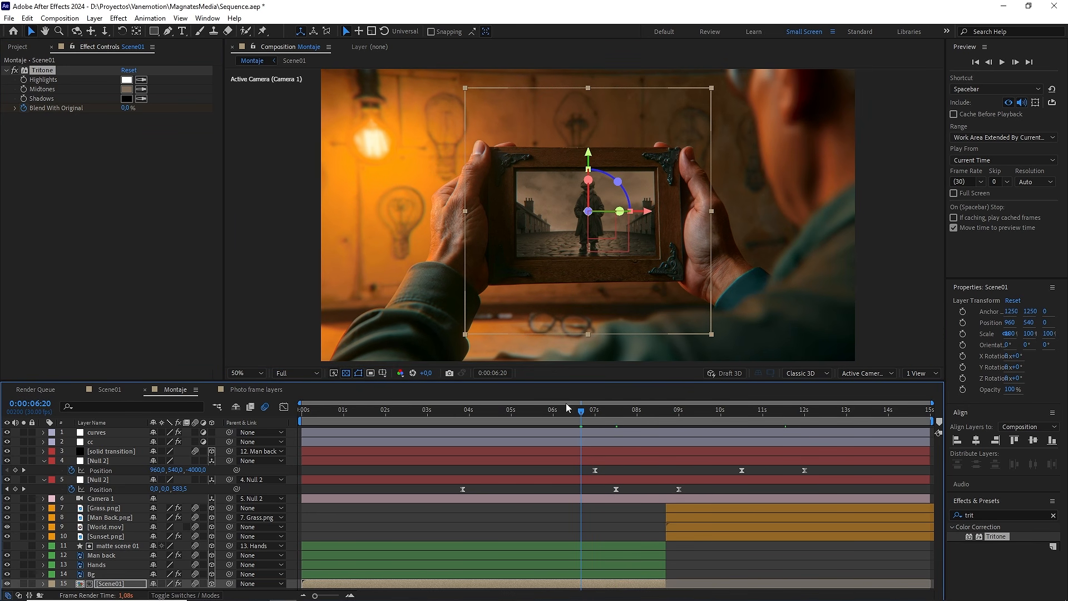
pyautogui.moveTo(128, 108); pyautogui.dragTo(204, 108)
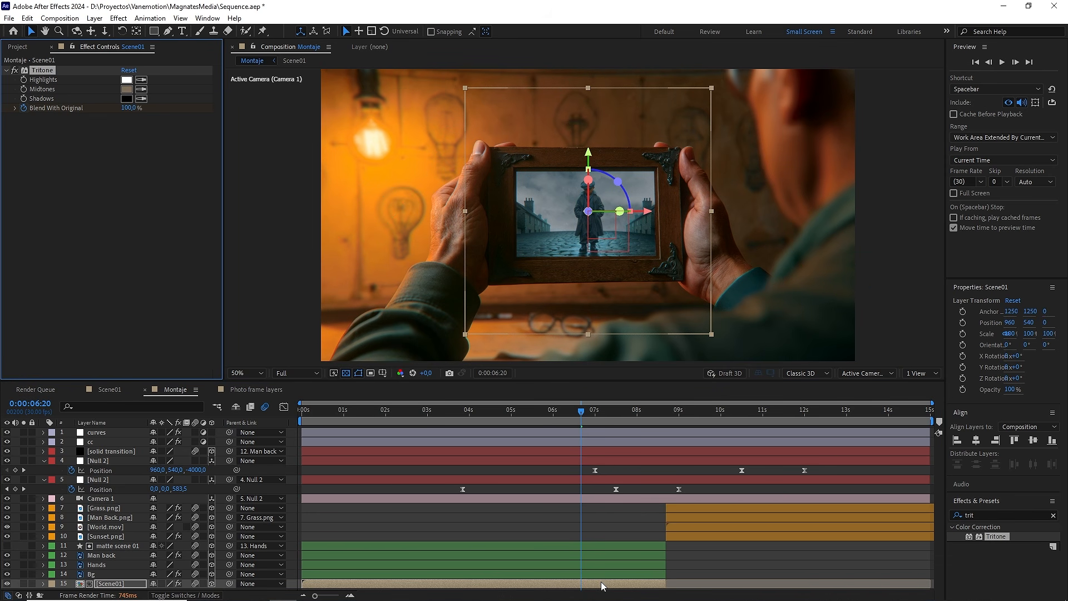
pyautogui.press('u')
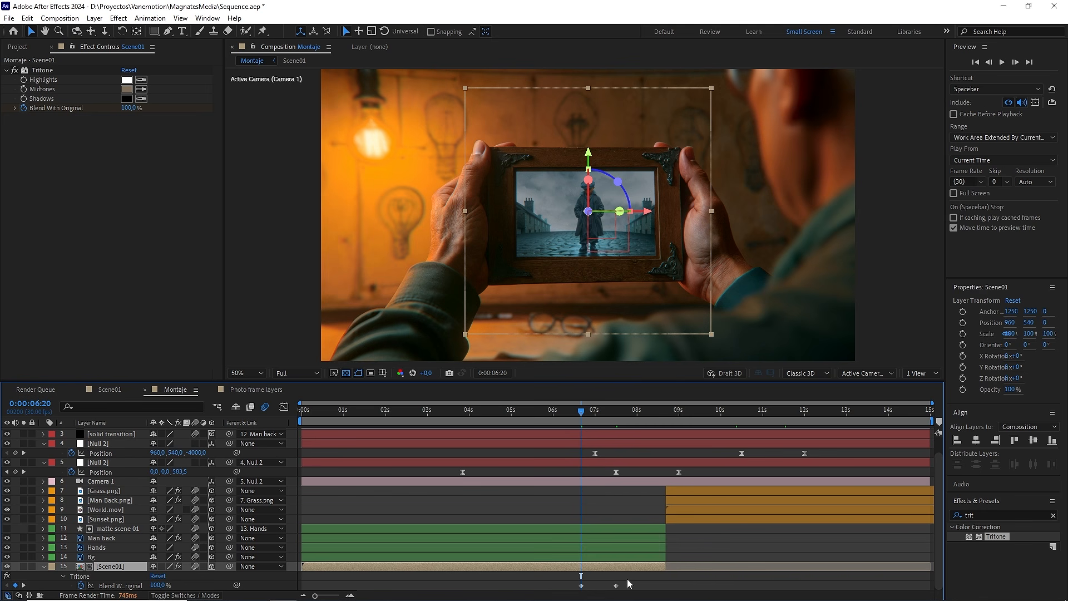
pyautogui.moveTo(628, 583); pyautogui.dragTo(566, 590)
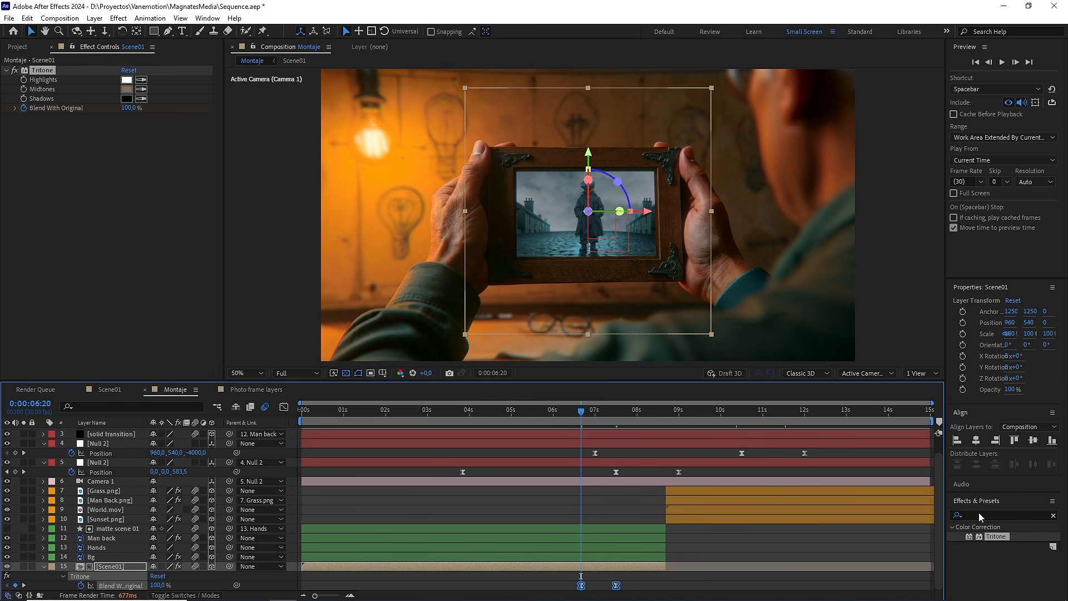
# Step: Show the project's files with the effects search cleared, and reorder the open timelines so Montaje follows Photo frame layers
pyautogui.click(1053, 517)
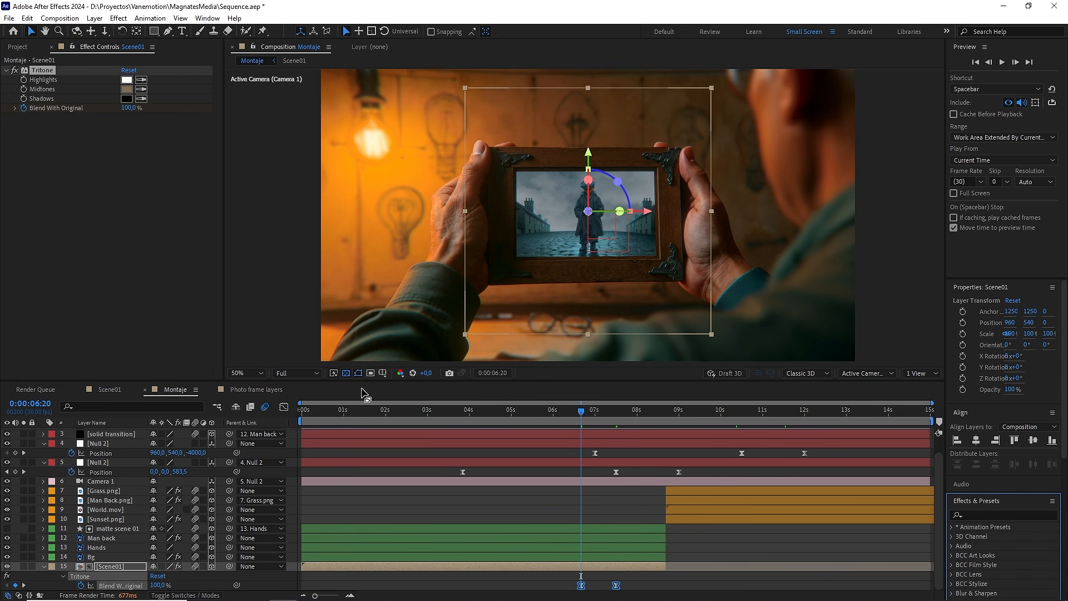
pyautogui.click(18, 47)
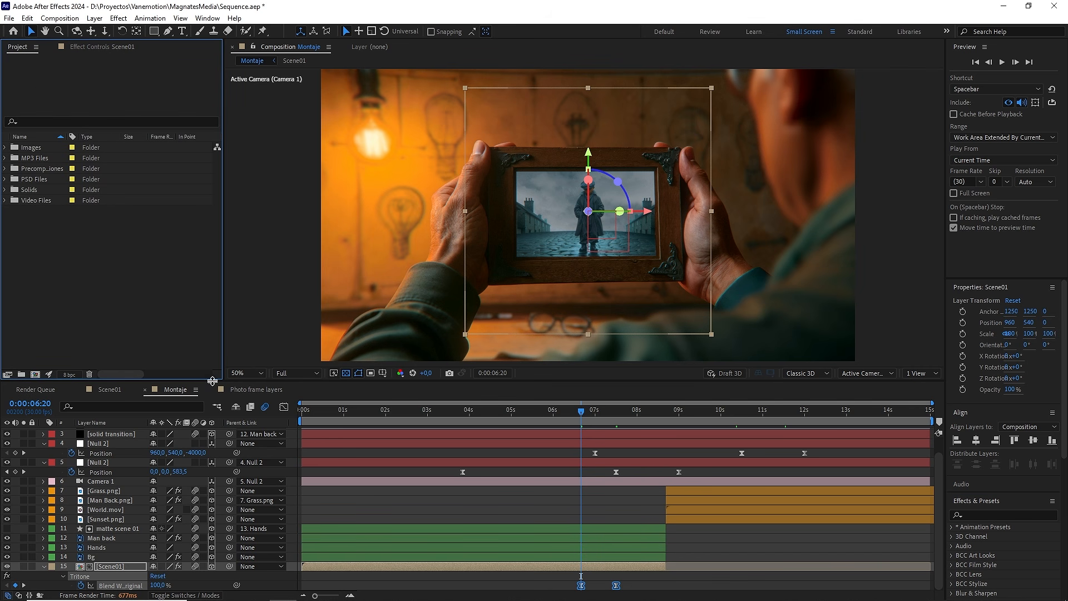
pyautogui.moveTo(177, 390); pyautogui.dragTo(236, 390)
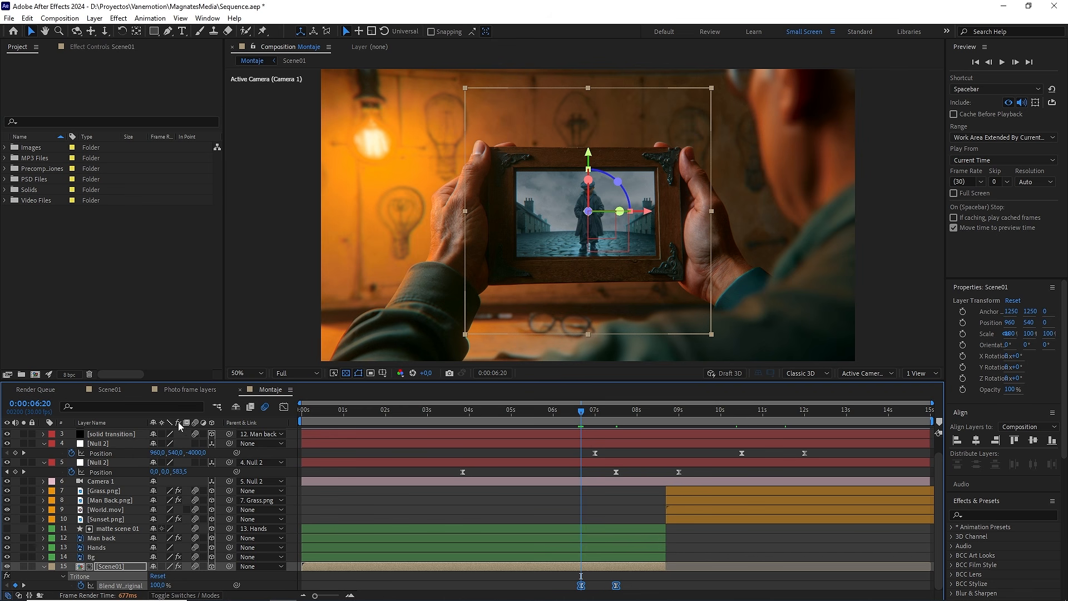
# Step: Collapse the revealed keyframe properties of the Montaje layers and return the current time to 0:00:00:00
pyautogui.click(44, 567)
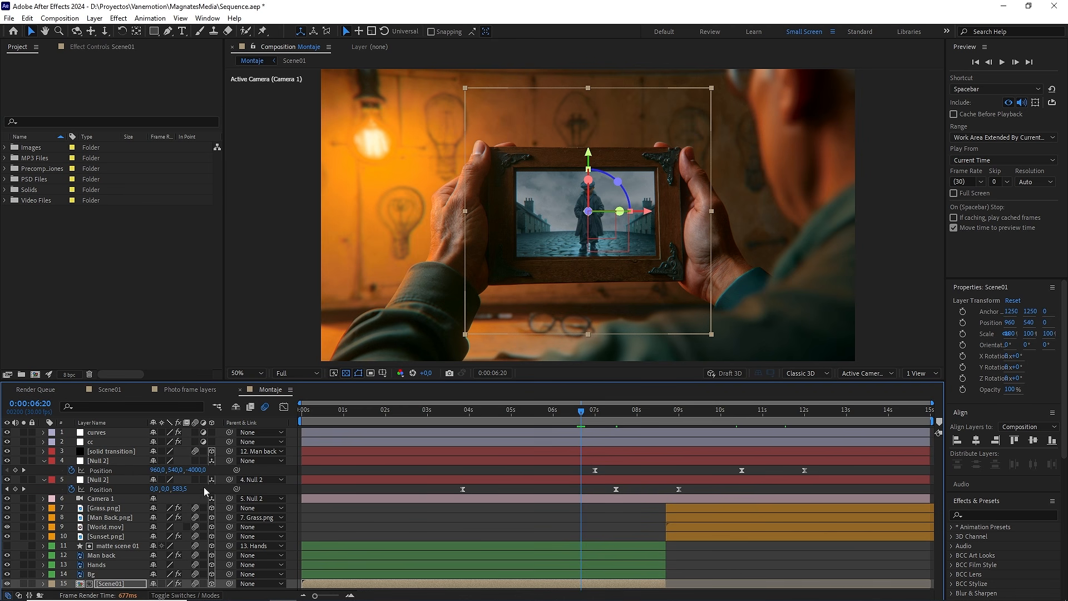
pyautogui.moveTo(325, 411); pyautogui.dragTo(282, 418)
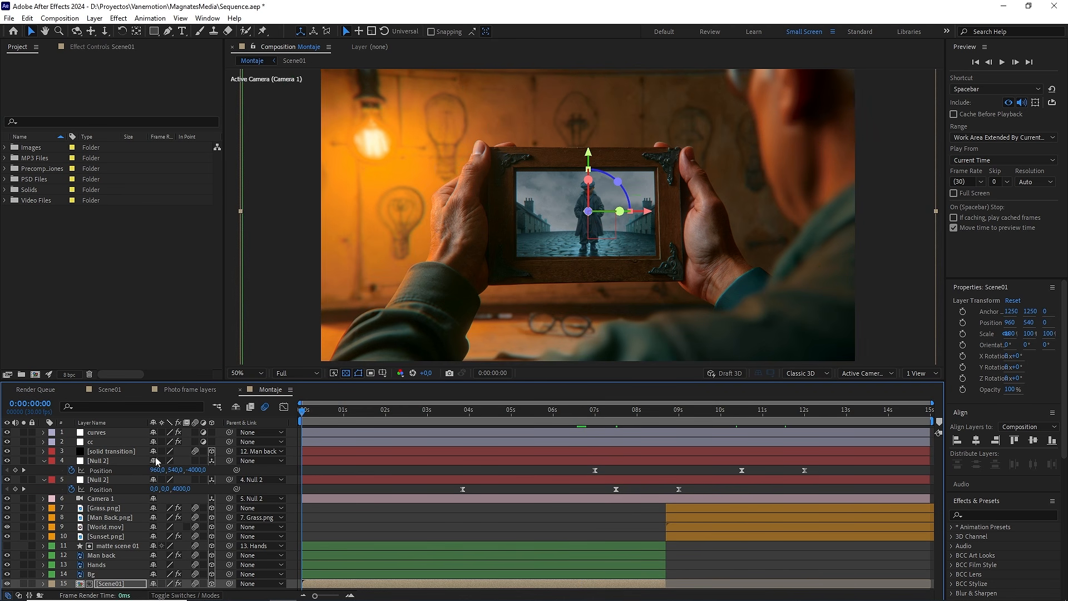
pyautogui.hotkey('ctrl', 'a')
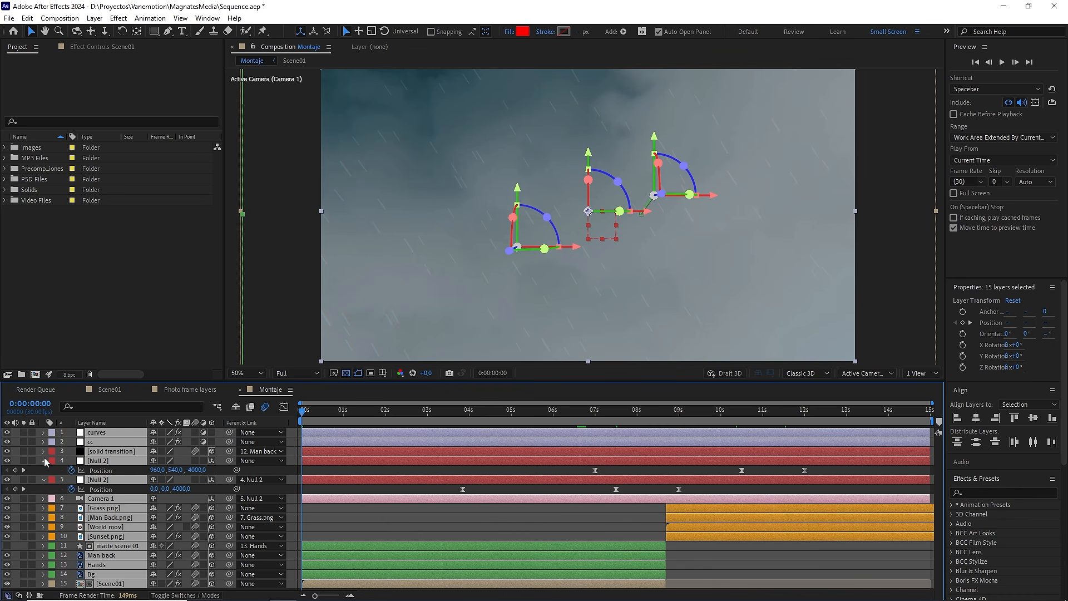
pyautogui.click(45, 461)
pyautogui.click(330, 495)
# Step: Preview the graded Montaje animation and return to its first frame
pyautogui.press('space')
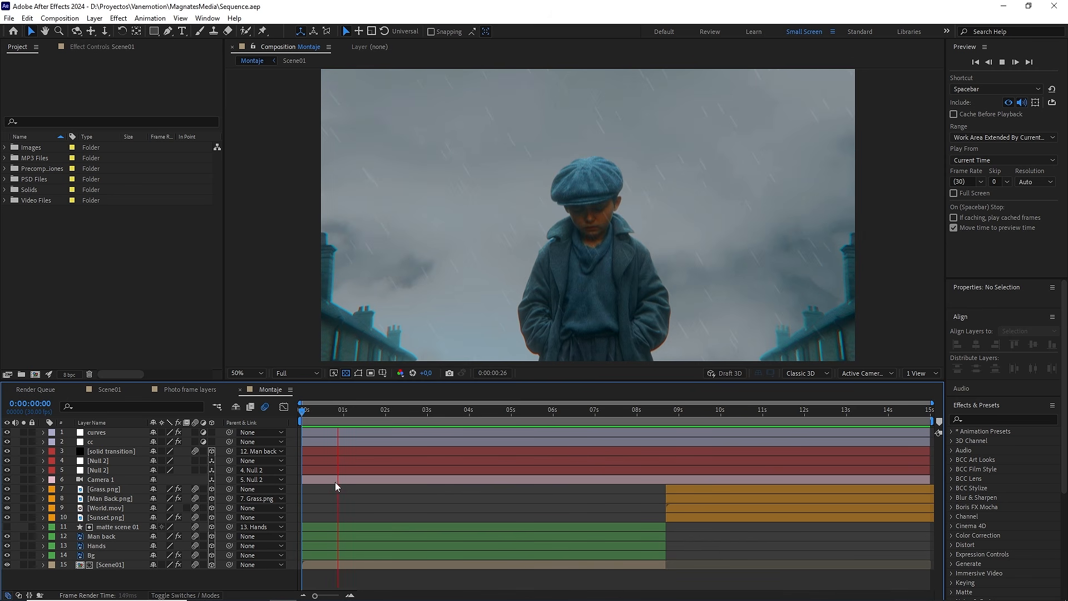
pyautogui.press('space')
pyautogui.moveTo(363, 412); pyautogui.dragTo(286, 405)
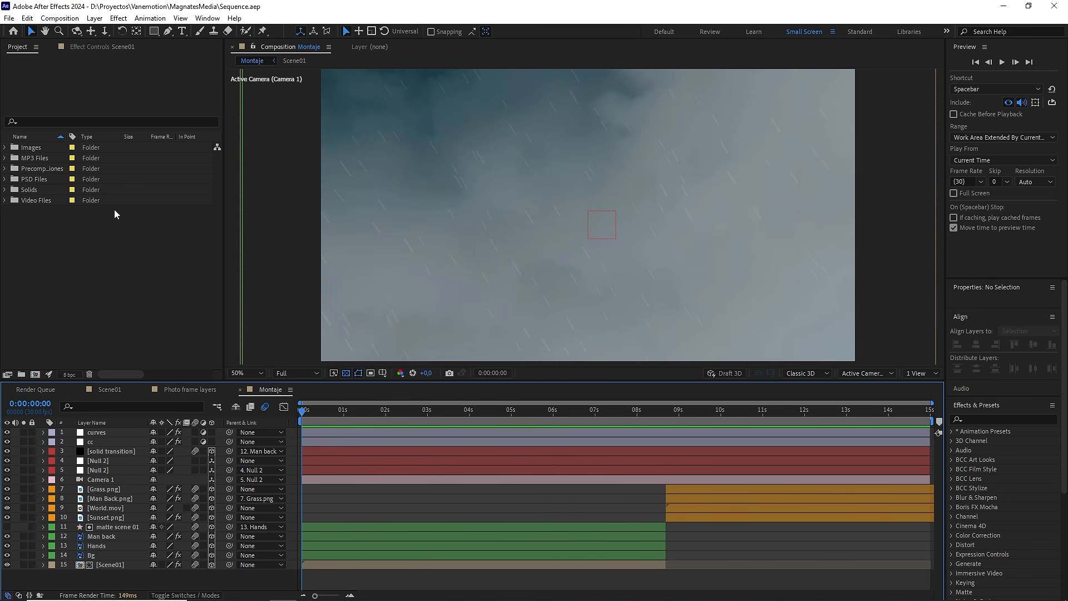
# Step: Add Audio intro Thomas Edison.mp3 from the MP3 Files folder beneath all Montaje layers and play the sequence with sound
pyautogui.doubleClick(35, 160)
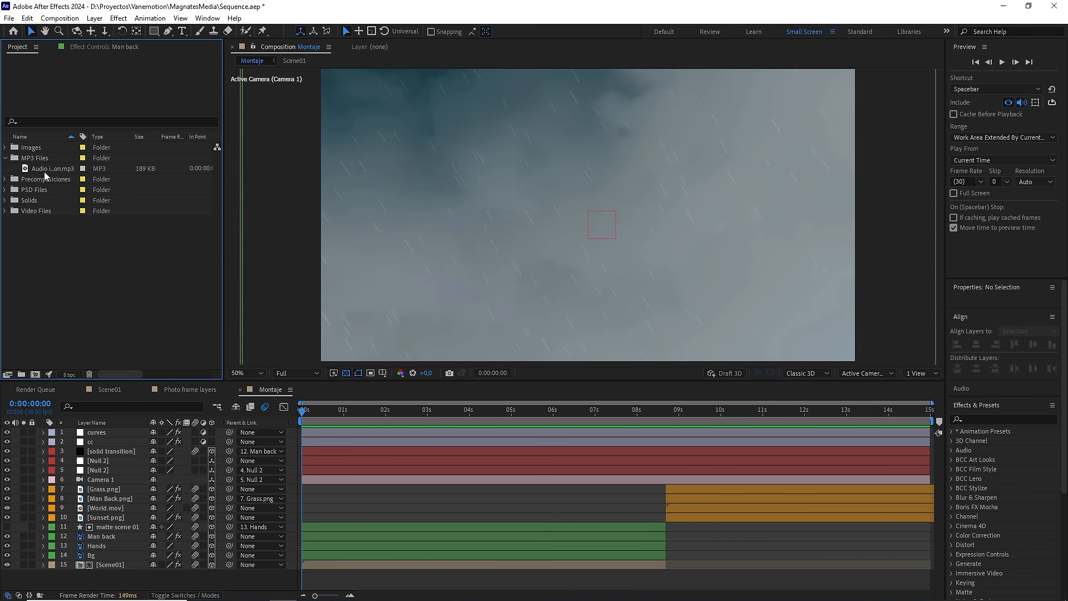
pyautogui.click(44, 172)
pyautogui.moveTo(45, 172); pyautogui.dragTo(58, 581)
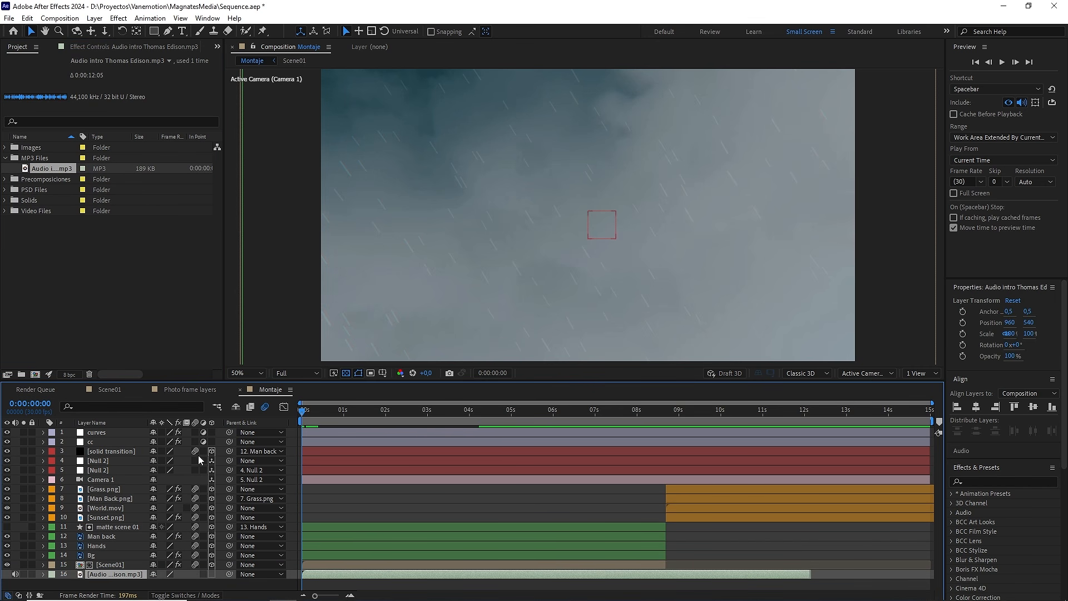
pyautogui.press('space')
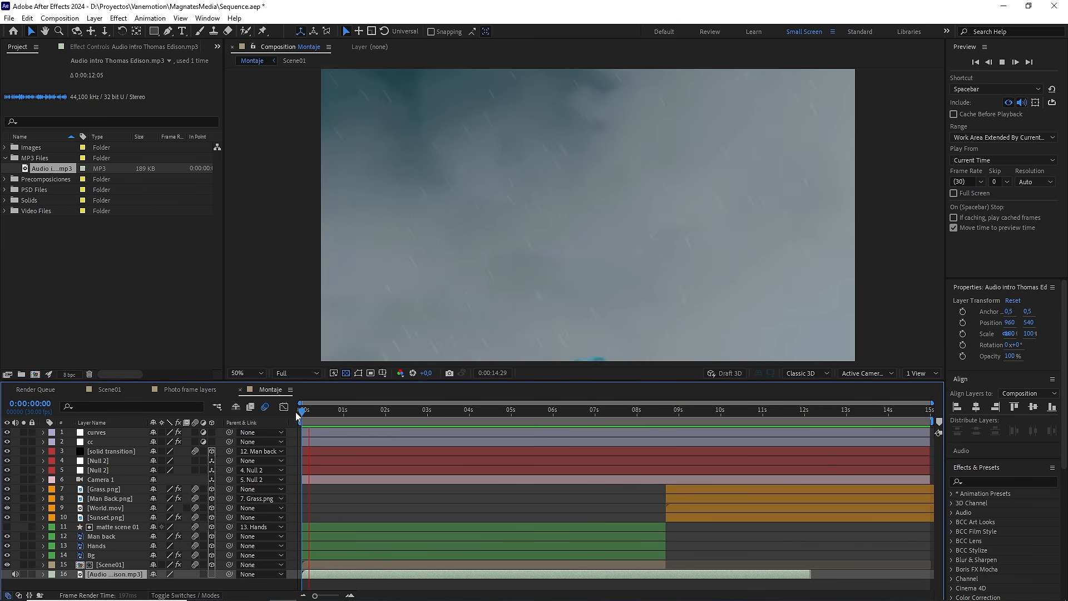